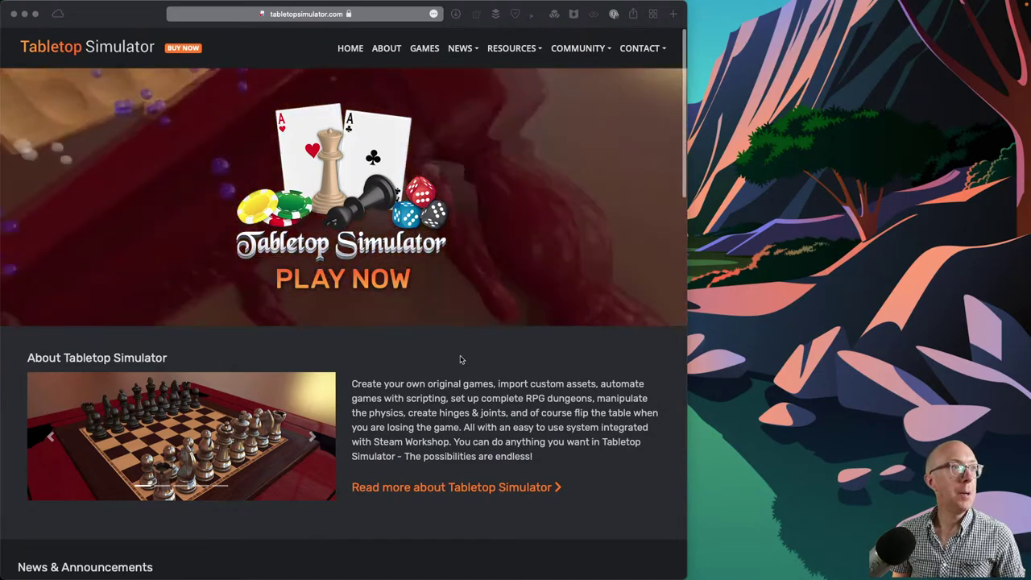
- Move the browser window to the middle of the desktop and highlight the descriptive paragraph about Tabletop Simulator
scroll(460, 359, down, 1)
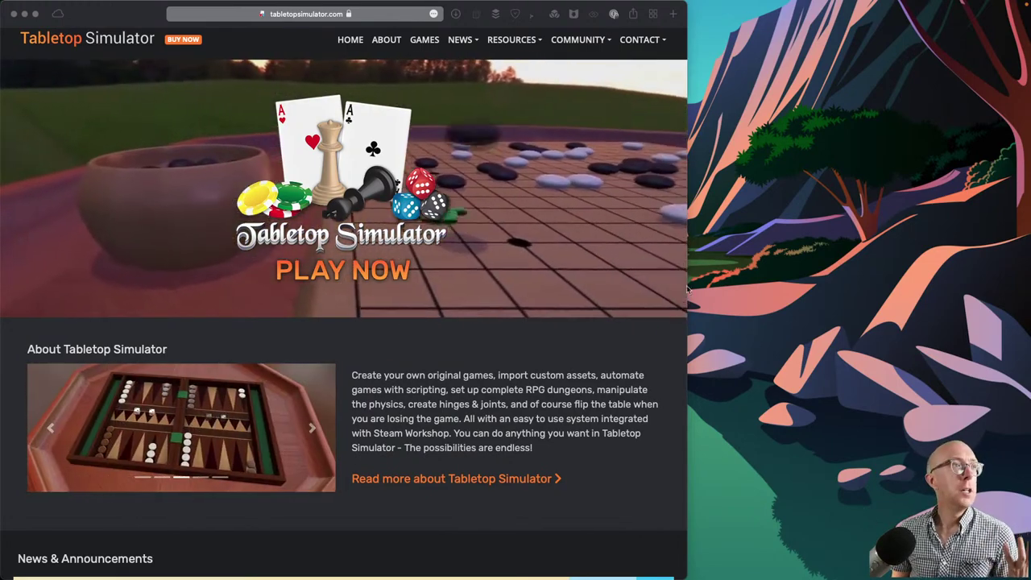
drag(122, 16, 322, 17)
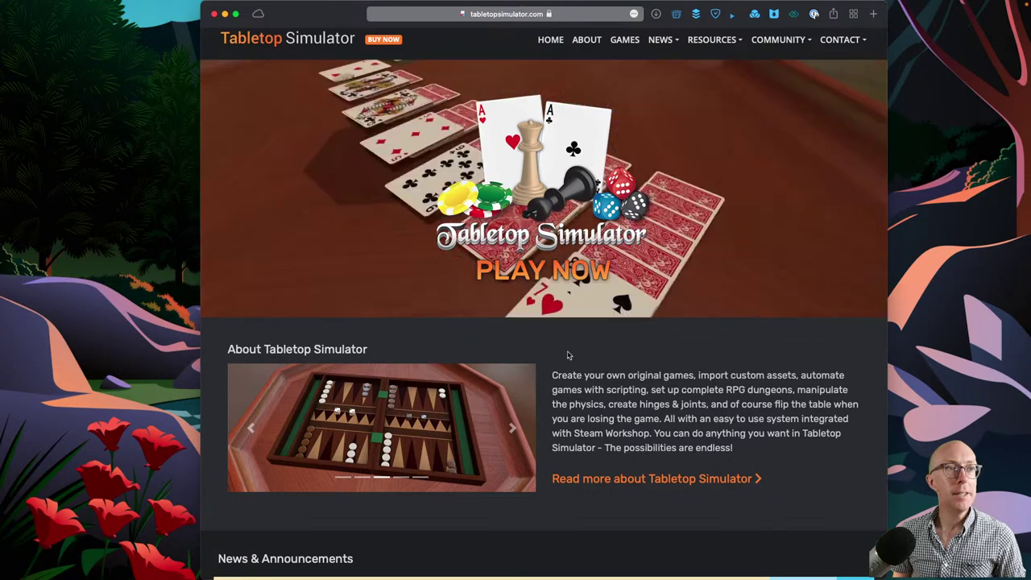
triple_click(750, 390)
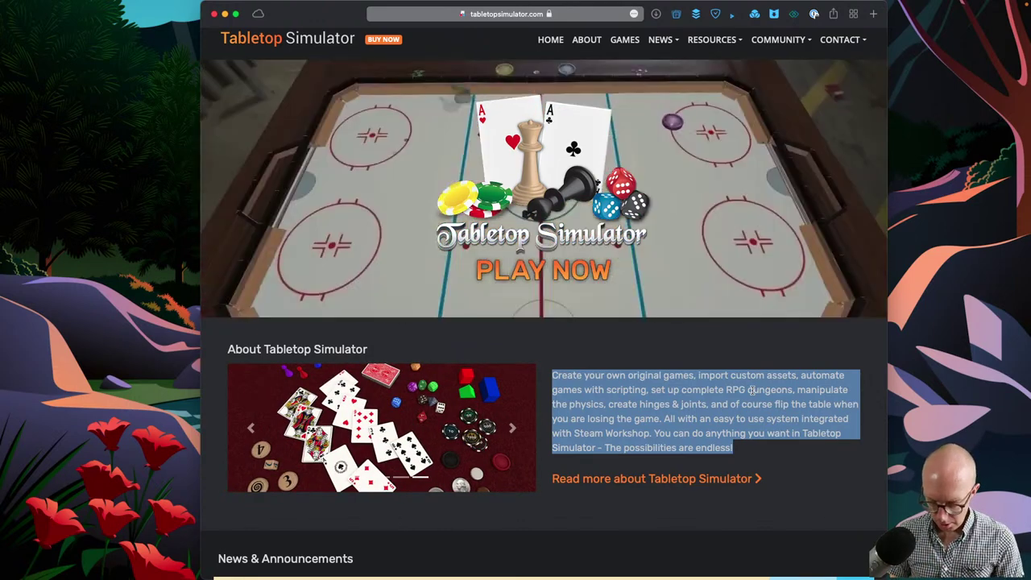
- Switch from the browser to the Tabletop Simulator application
key(alt+space)
text(t)
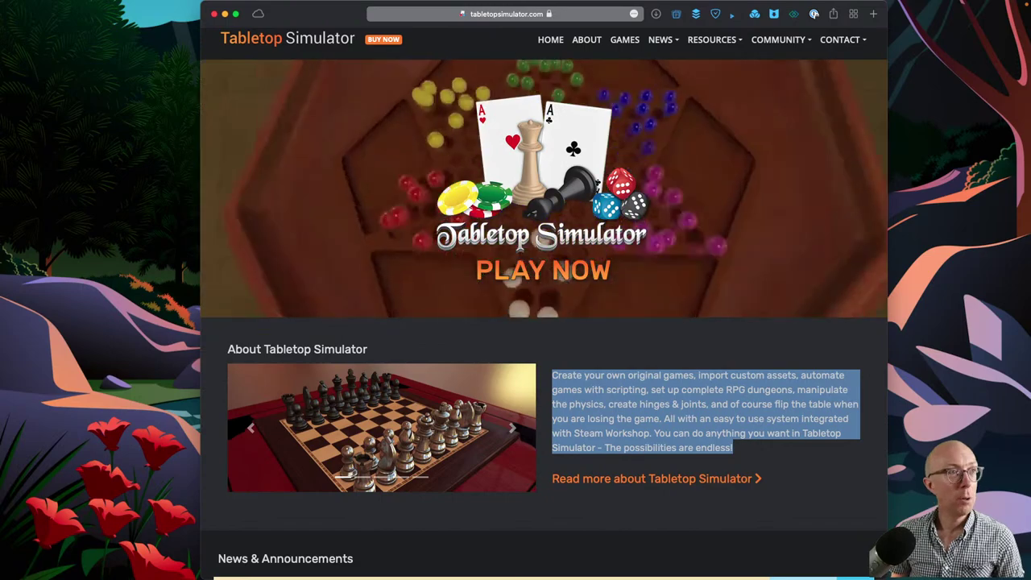
key(alt+space)
key(Escape)
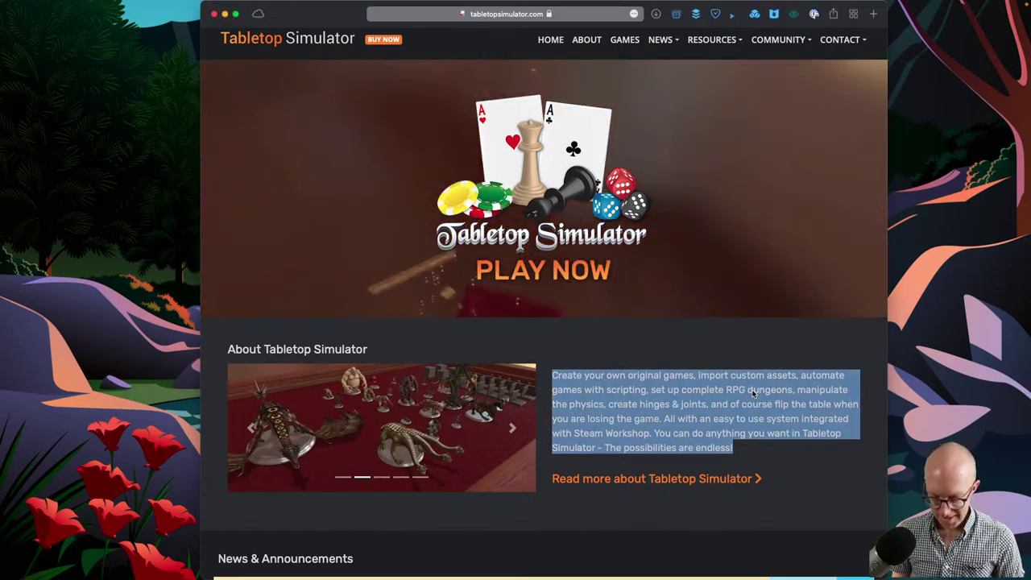
key(alt+space)
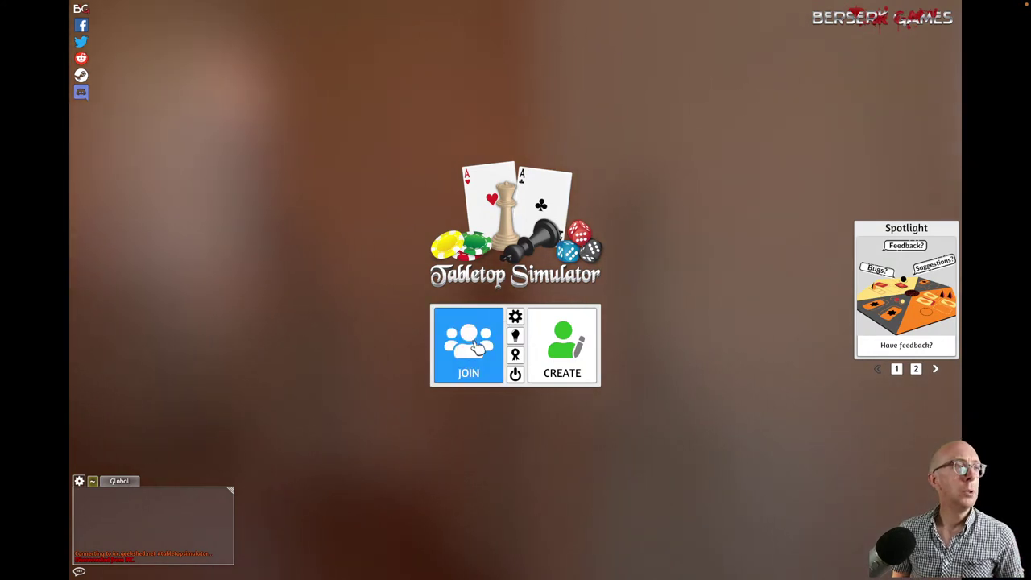
- Create a singleplayer game and load Uprising: Curse of the Last Emperor from the Workshop games
click(578, 344)
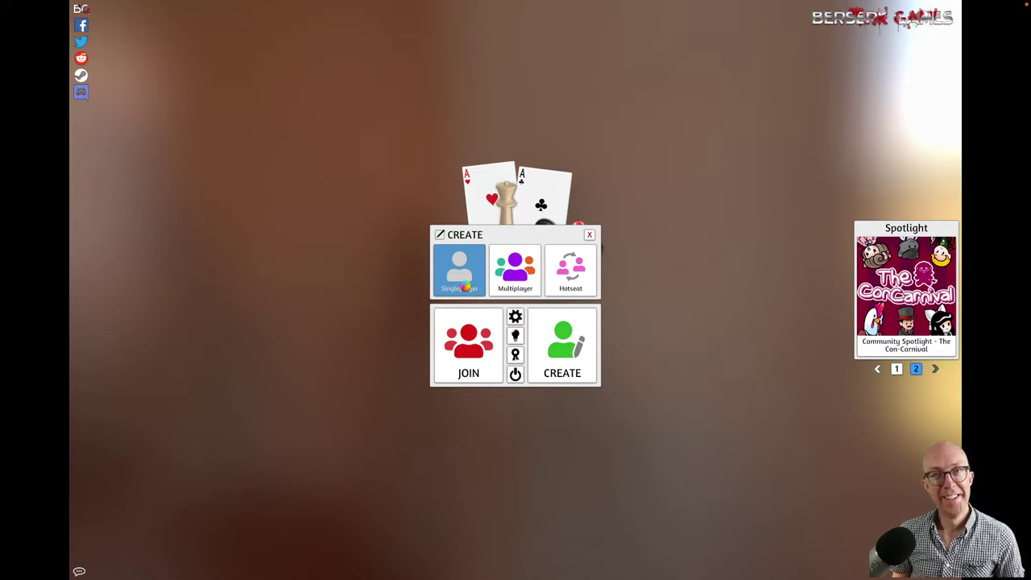
click(545, 207)
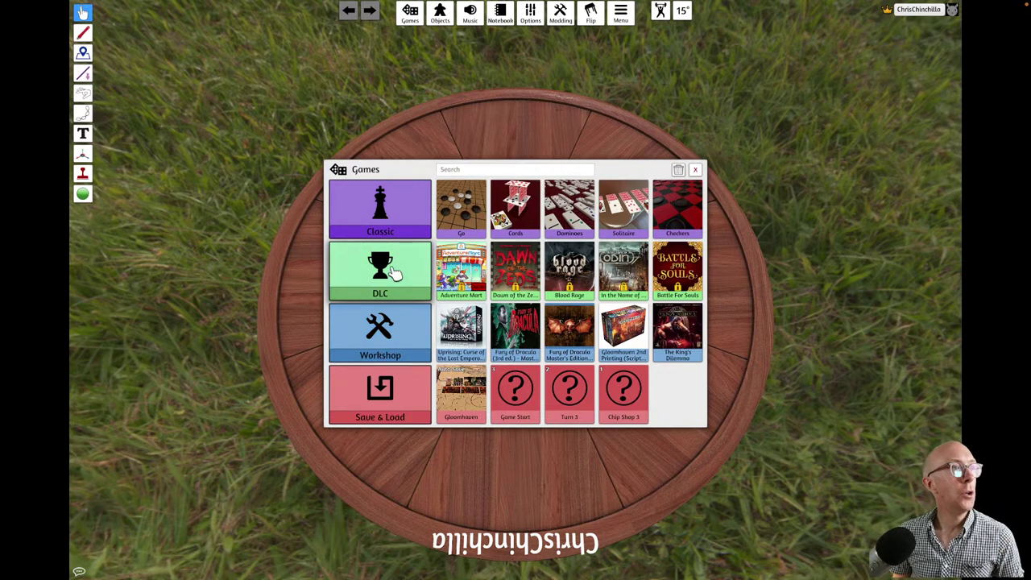
click(399, 327)
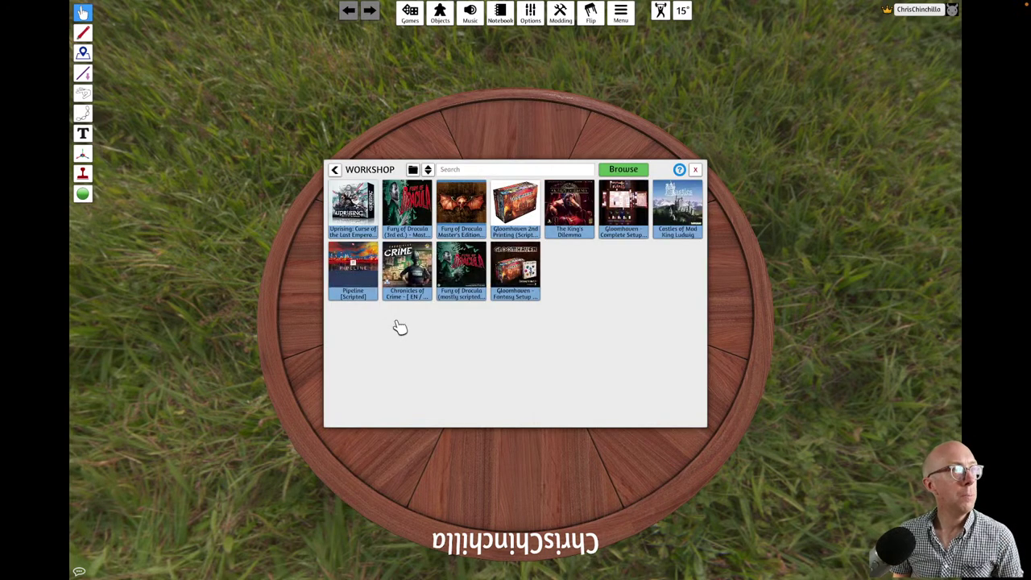
click(335, 171)
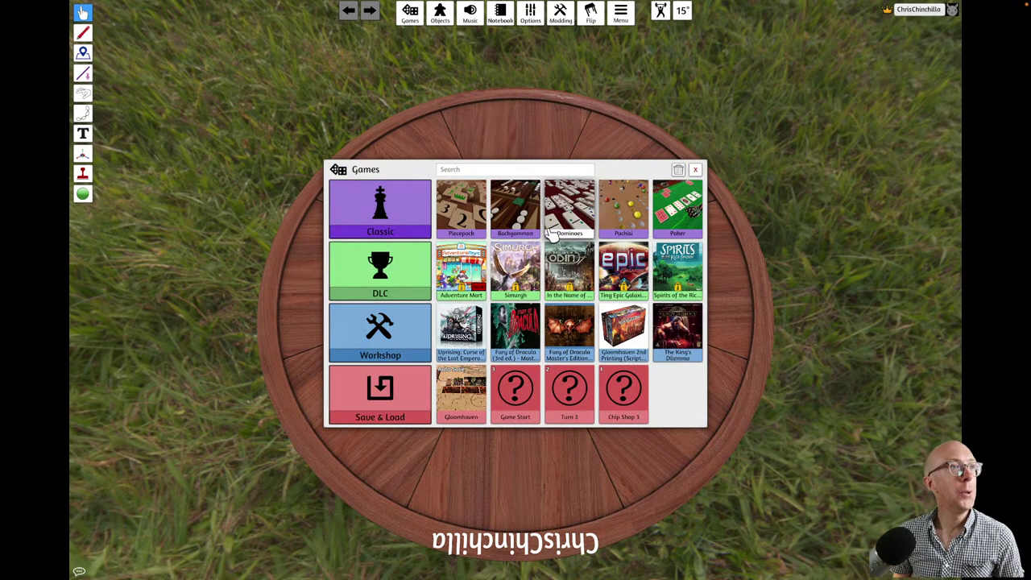
click(467, 338)
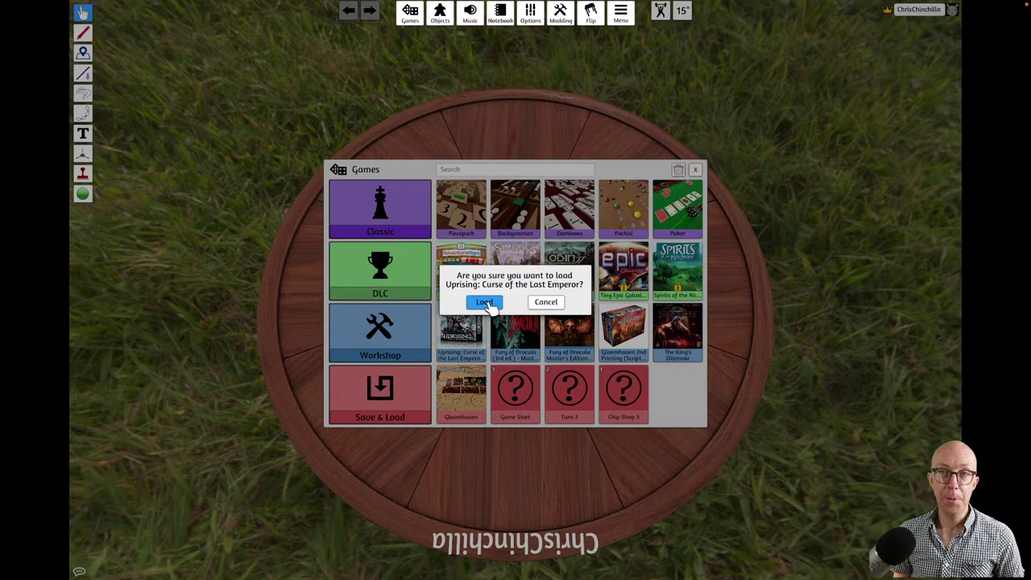
click(487, 305)
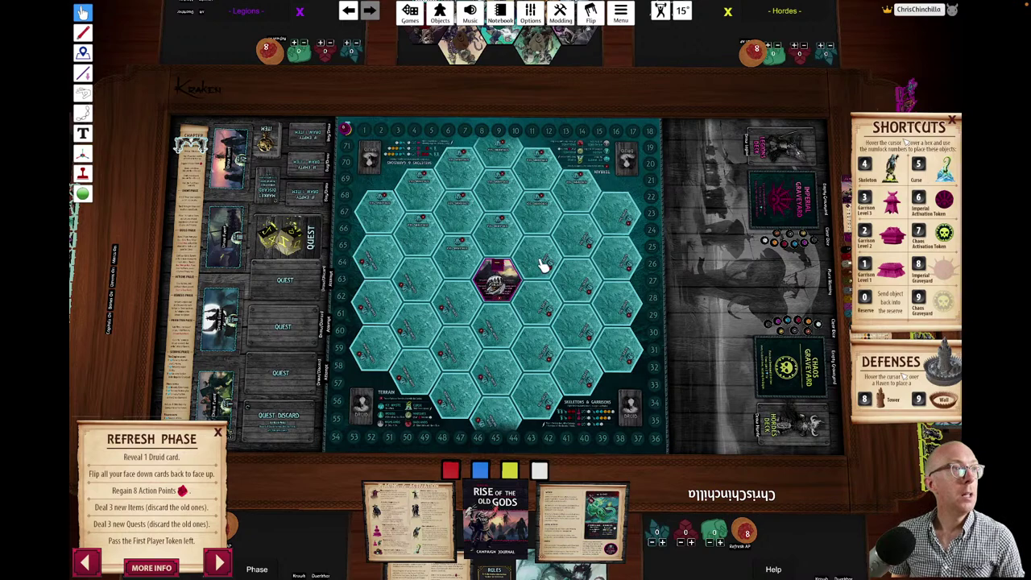
- Move the round token off The Capital hex onto the neighbouring Fog Grave hex, and inspect the commands available for the Capital tile and quest deck
drag(498, 280, 533, 266)
right_click(506, 279)
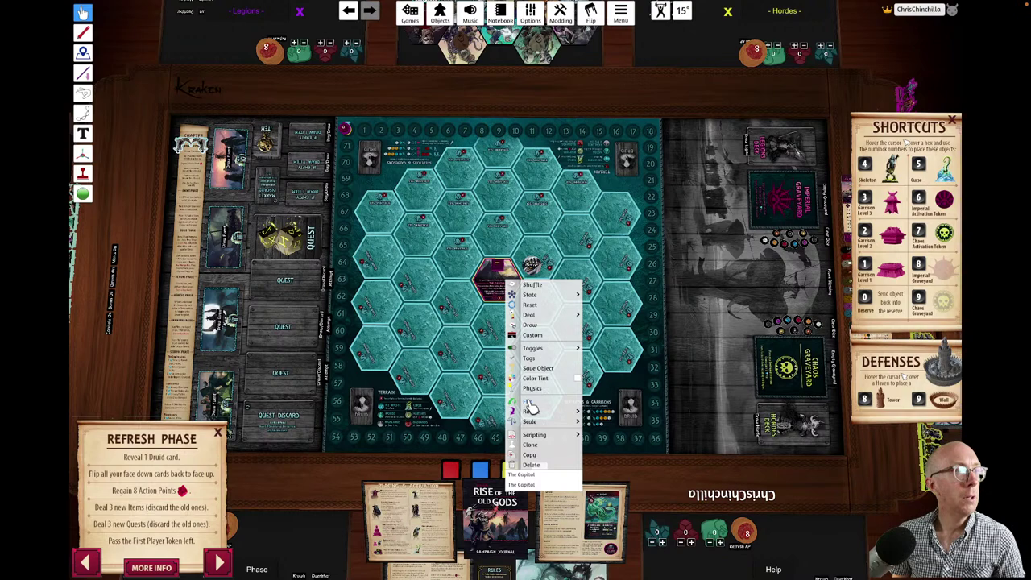
mouse_move(531, 410)
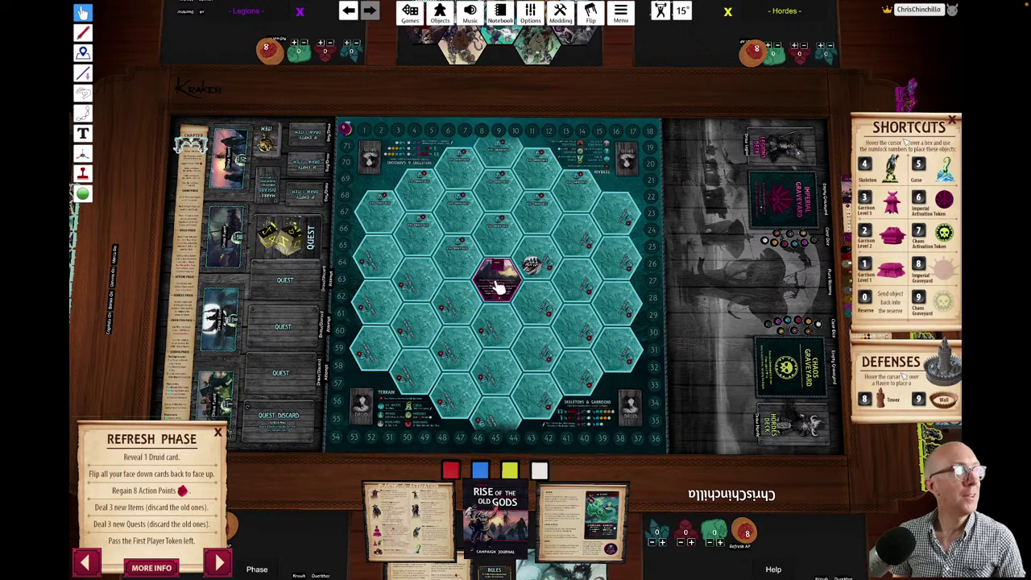
right_click(292, 242)
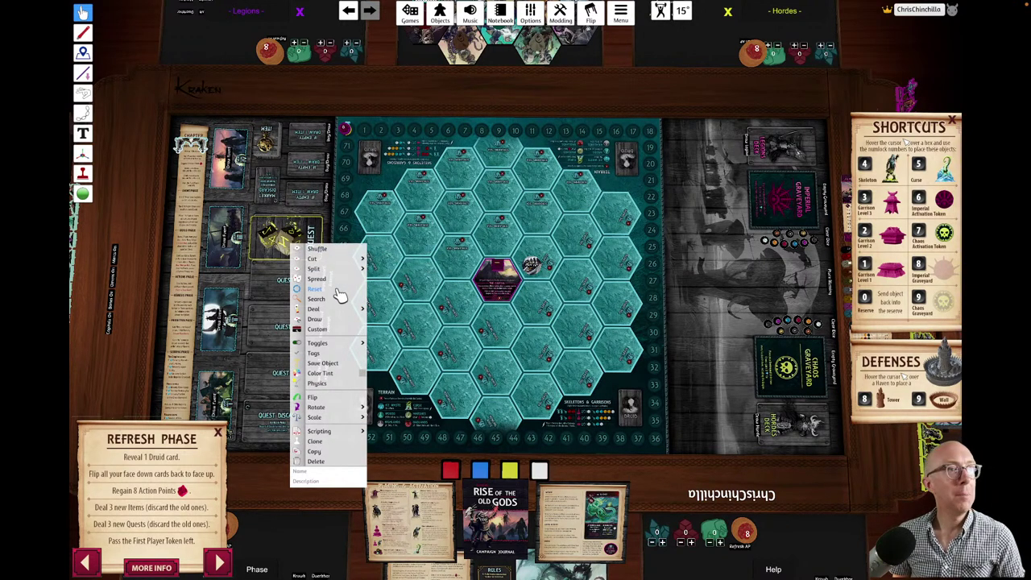
click(533, 194)
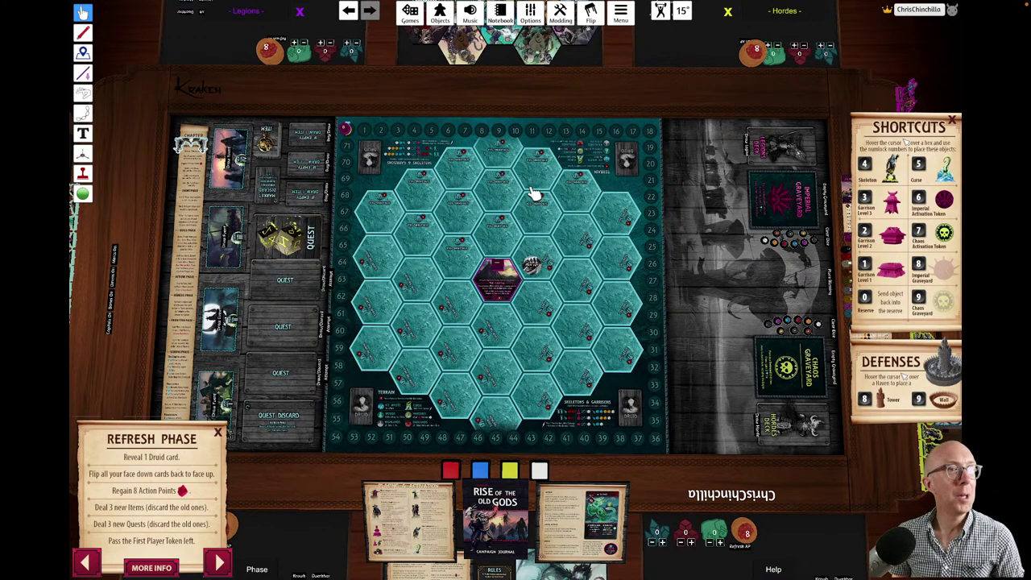
drag(812, 322, 782, 211)
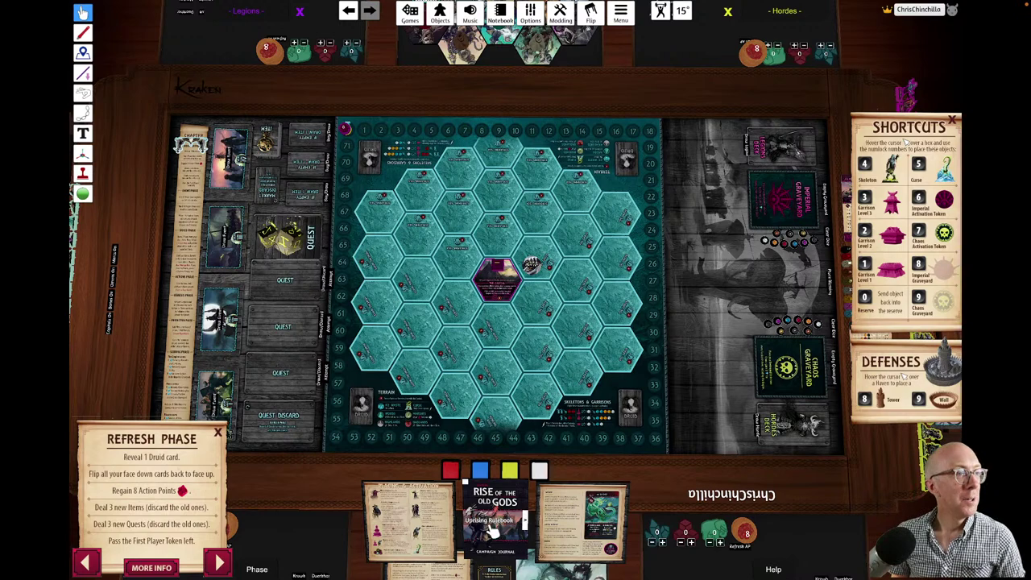
- Turn the Uprising Rulebook to the Campaign Rules page, read it in the pop-out view, and close that view
click(528, 520)
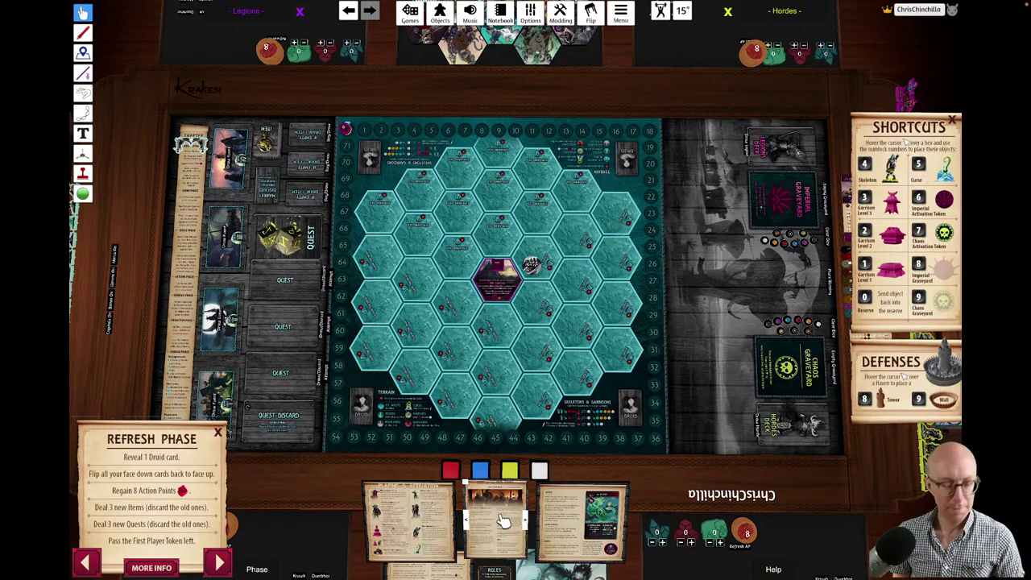
right_click(503, 522)
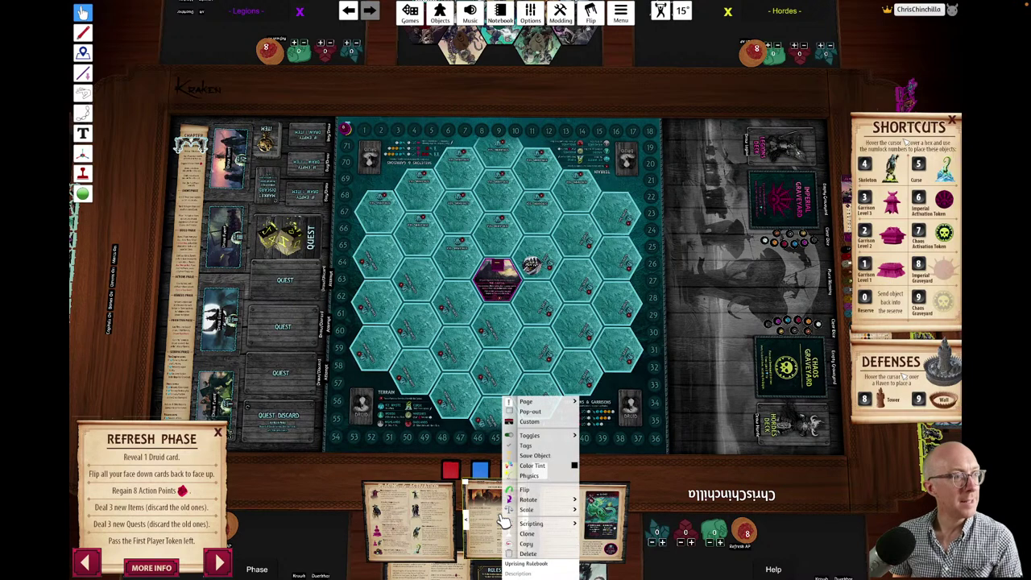
click(530, 412)
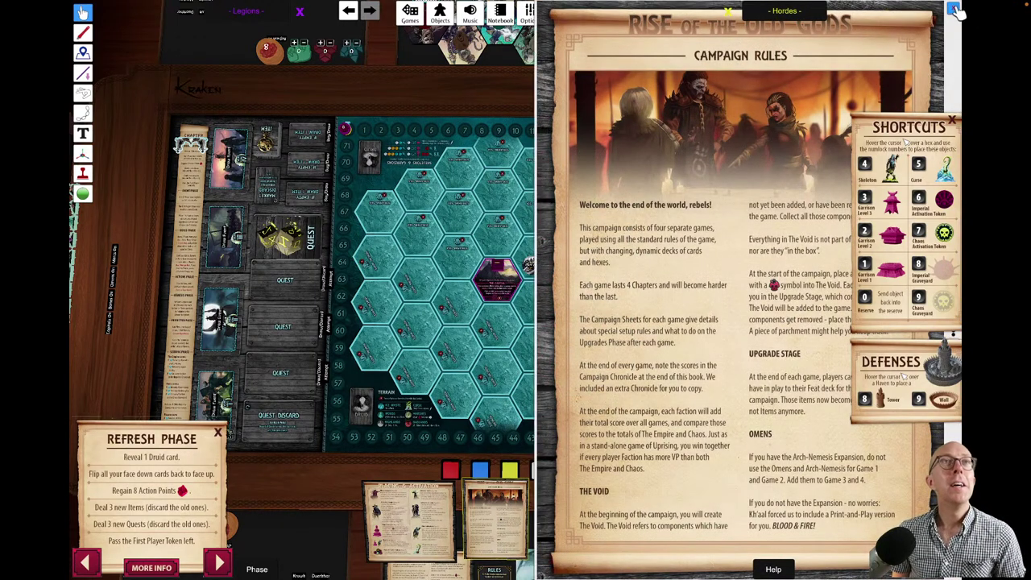
click(955, 10)
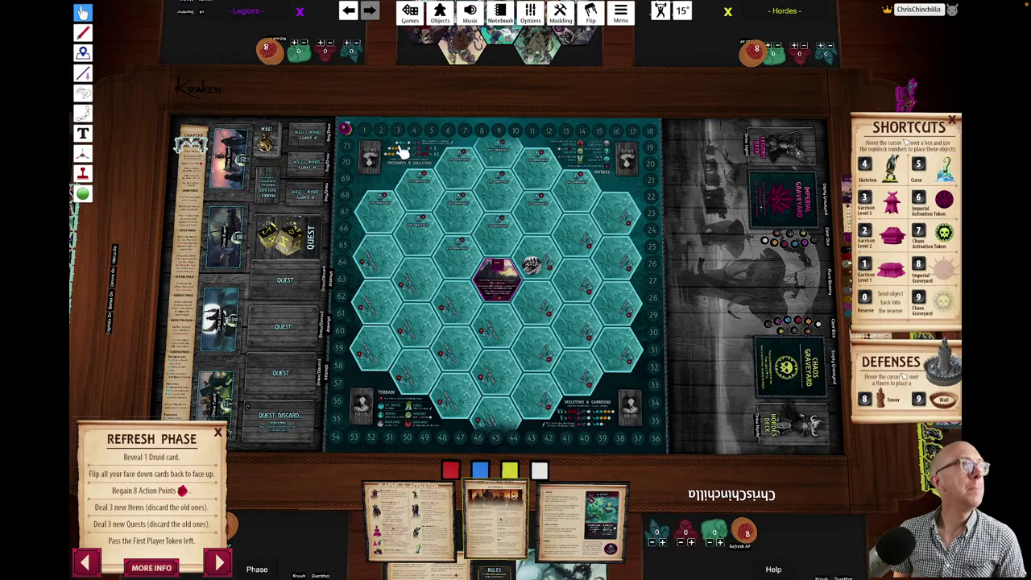
- Activate a hex tile in the group beyond the board's far edge and view the whole table
click(538, 58)
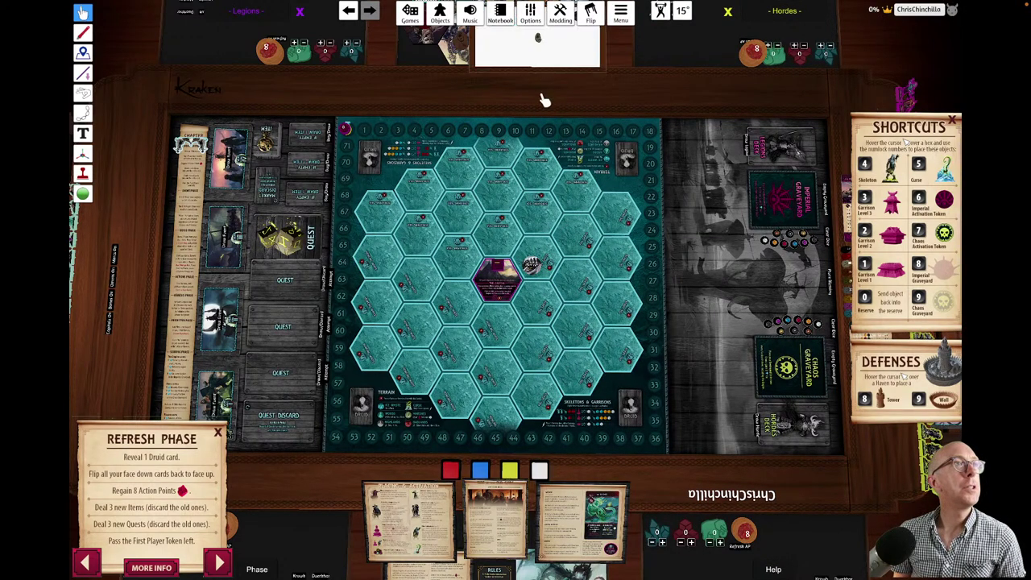
scroll(552, 81, down, 2)
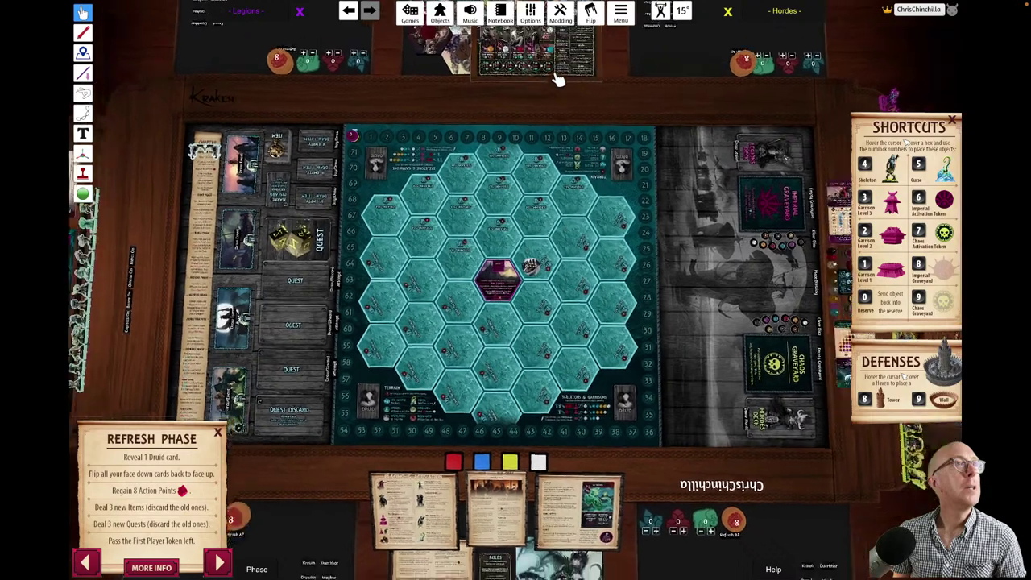
scroll(553, 80, down, 4)
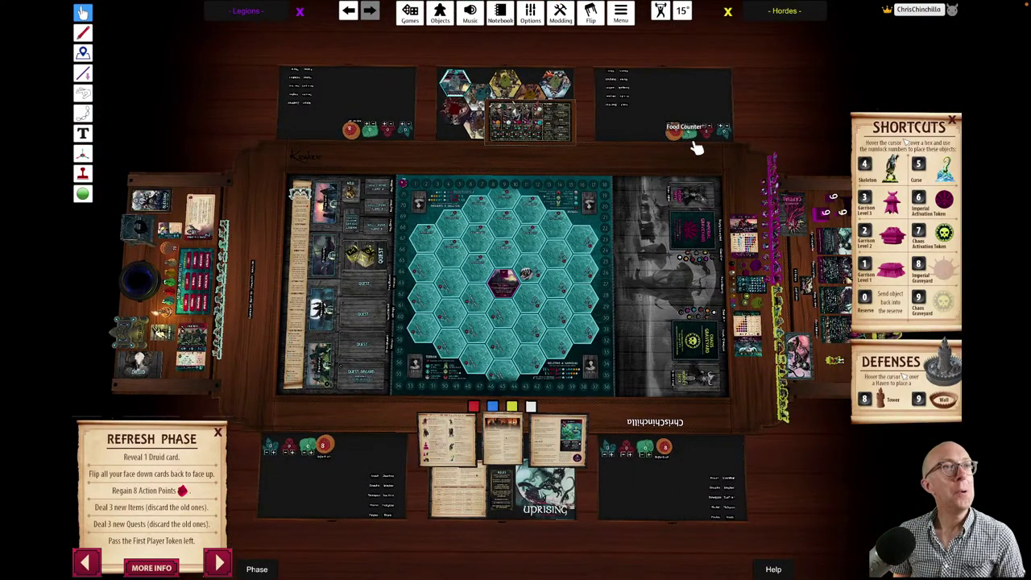
- Place The Inquisitor figure from the side of the board on a Fog Grave hex near The Capital and examine it up close
drag(735, 271, 561, 281)
scroll(562, 280, up, 3)
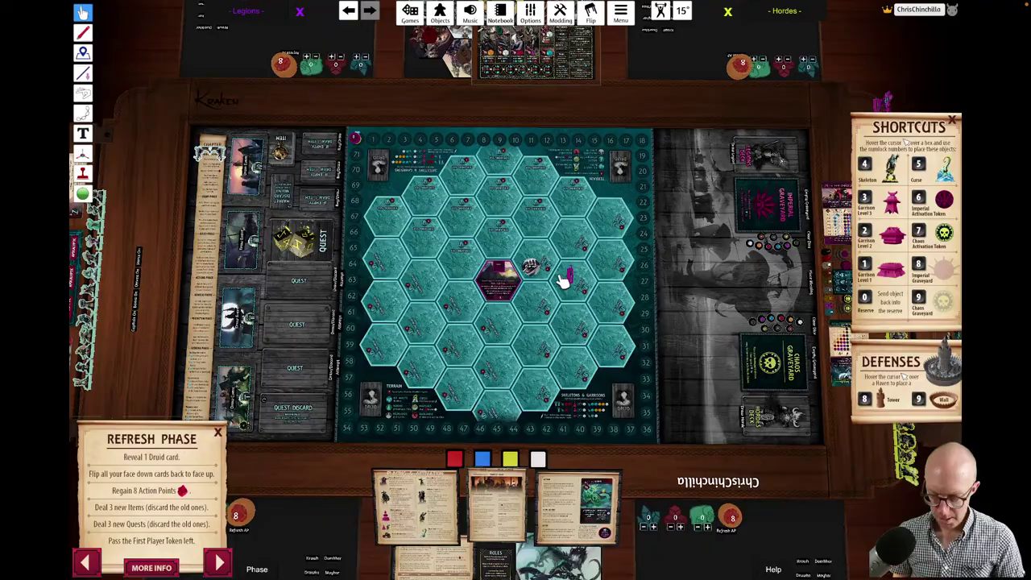
scroll(562, 280, up, 10)
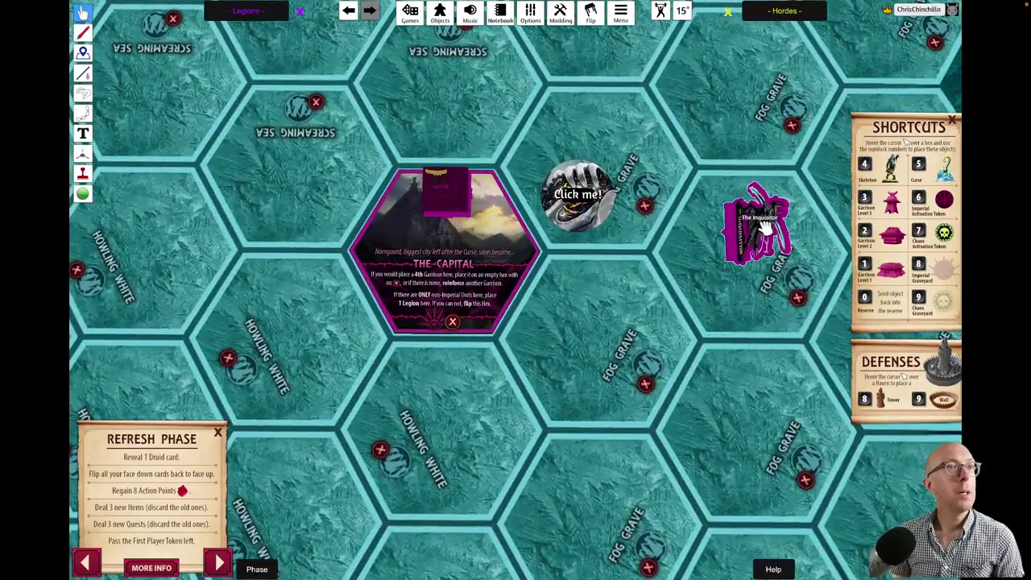
key(0)
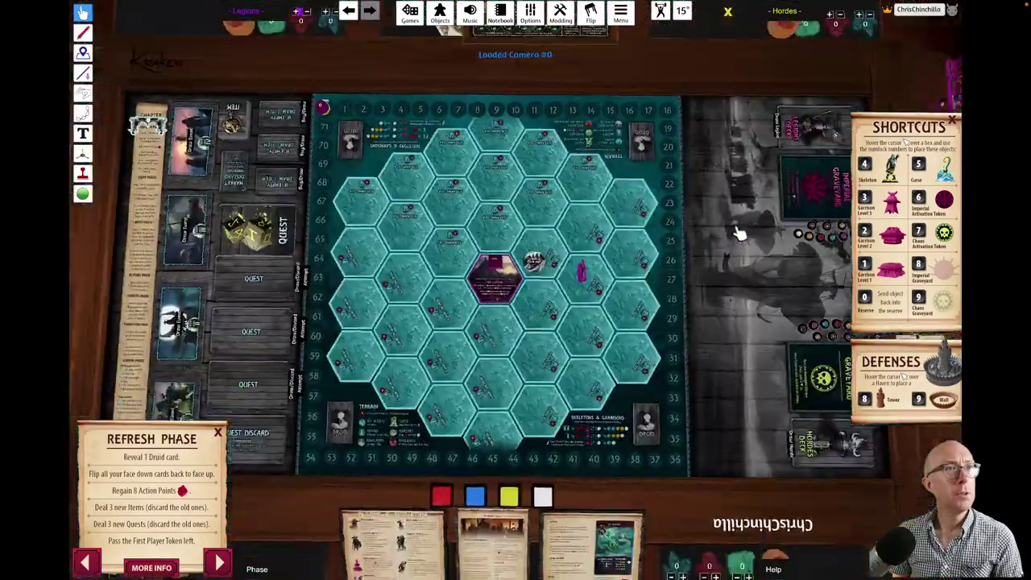
scroll(586, 274, up, 10)
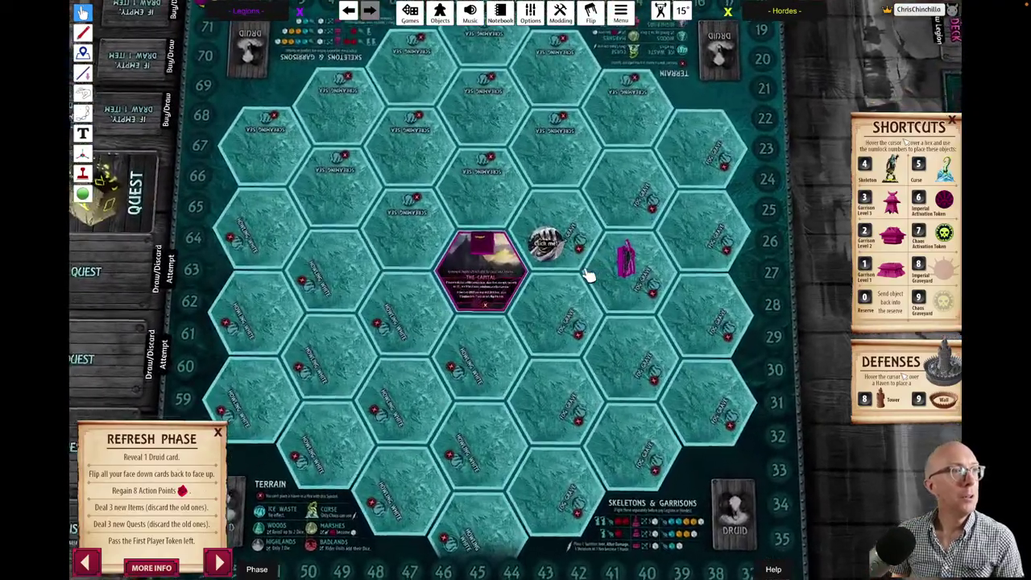
scroll(587, 275, up, 3)
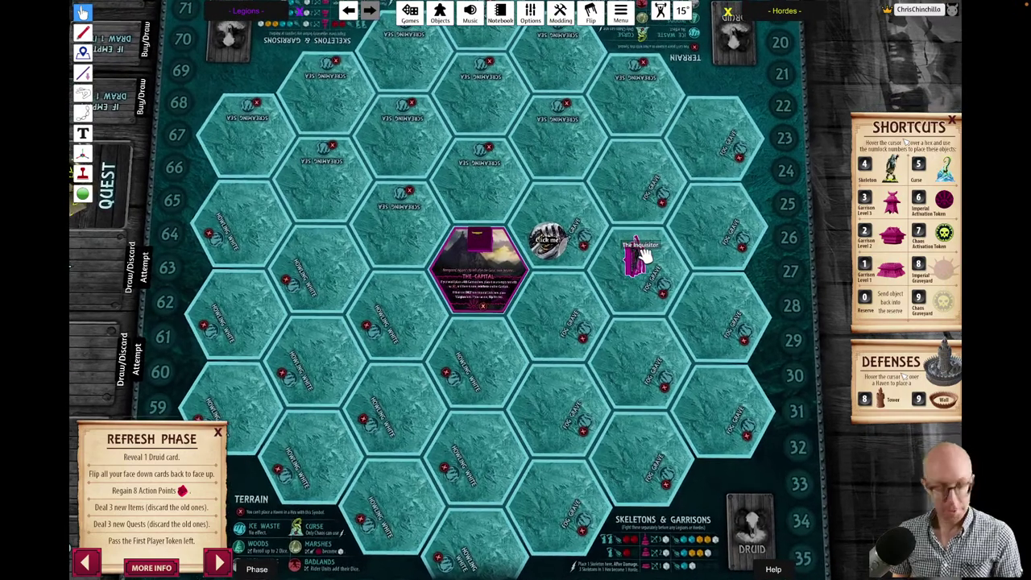
key(alt)
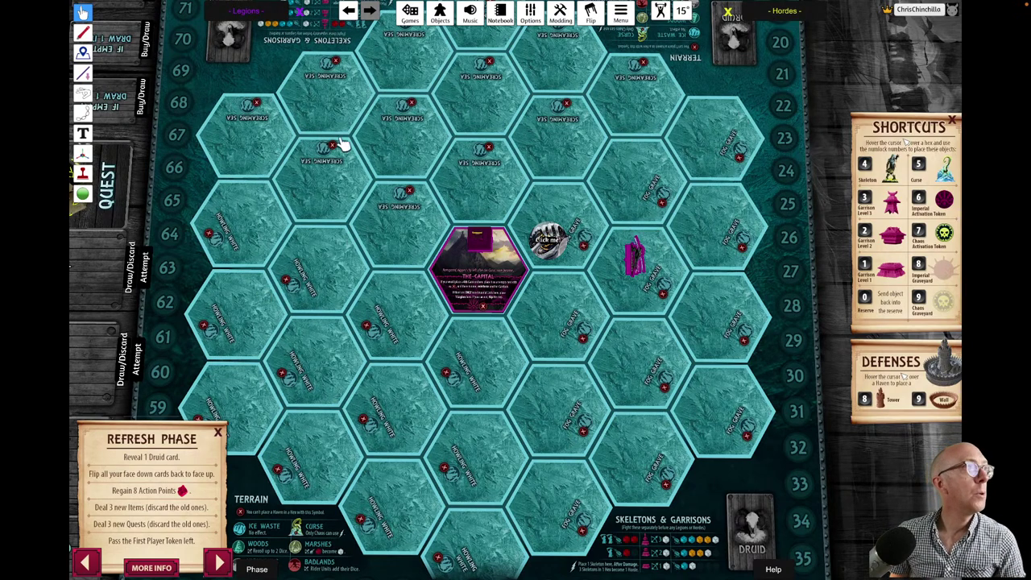
- Exit the Uprising game to the main menu
click(621, 22)
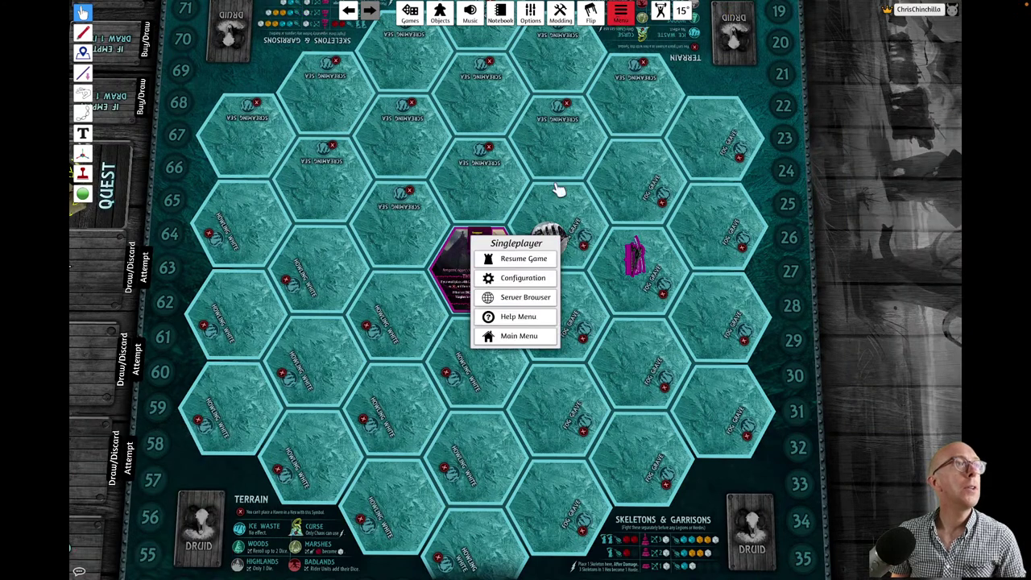
click(522, 337)
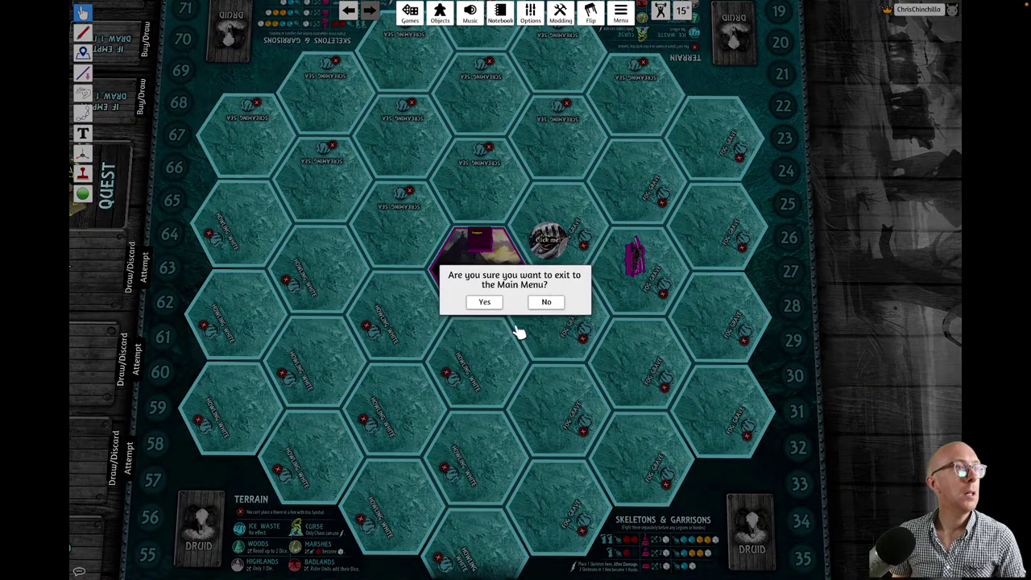
click(487, 301)
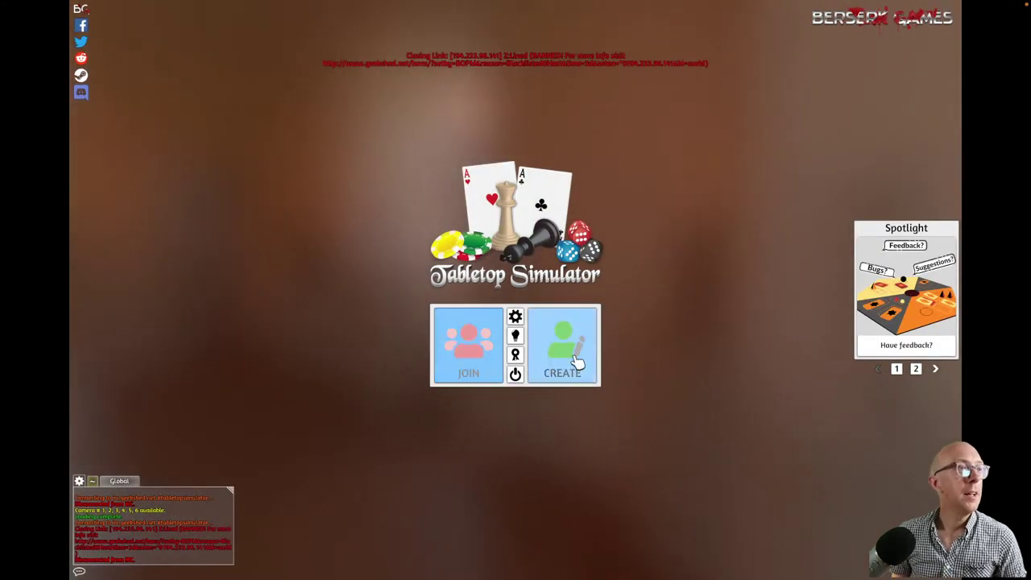
- Create a new singleplayer game and load the classic Dice table
click(568, 359)
click(458, 278)
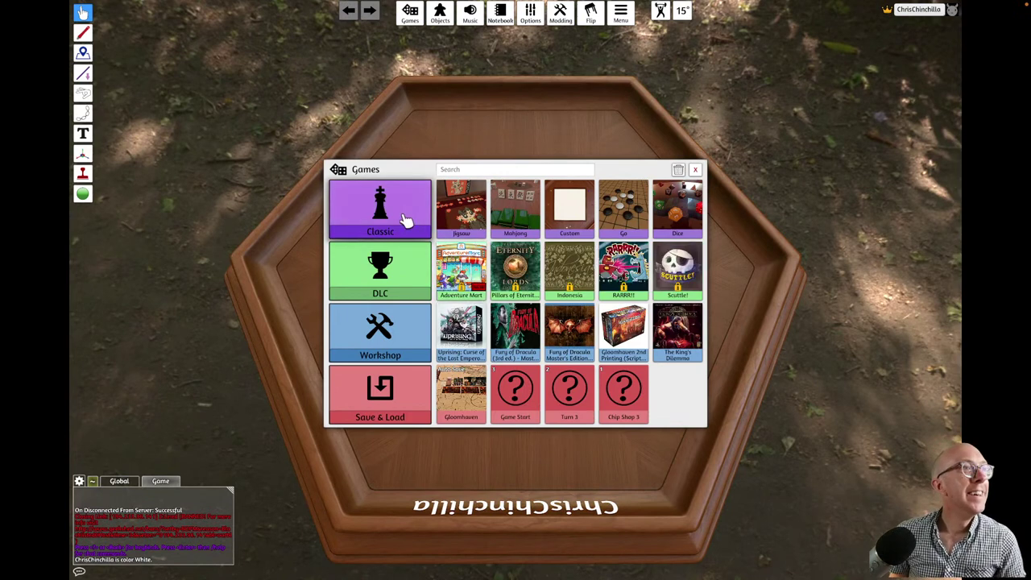
click(684, 216)
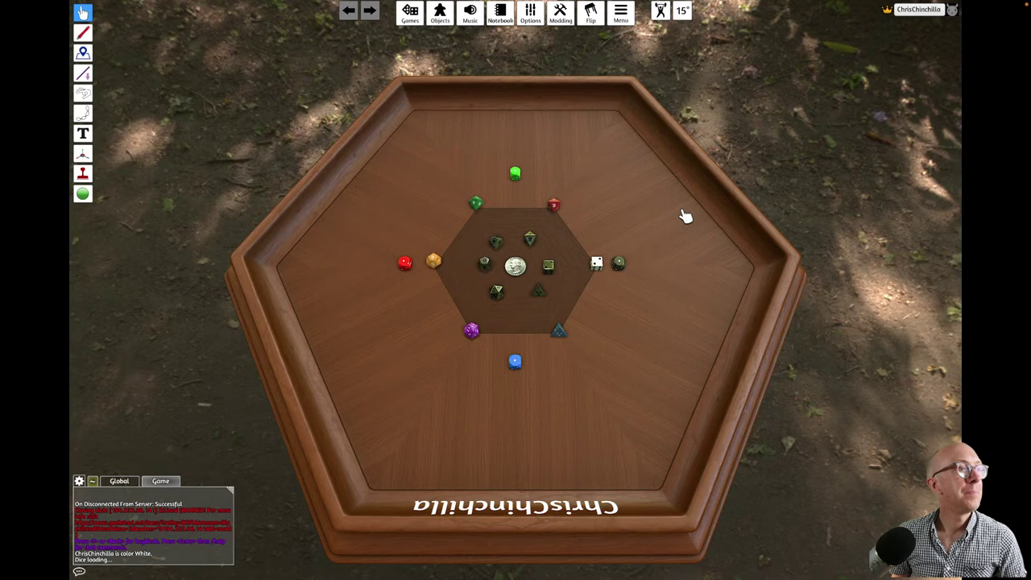
- Move a metal die out of the centre group, then set the metal die beyond the coin to Plastic and try a roll
drag(499, 239, 528, 205)
right_click(528, 205)
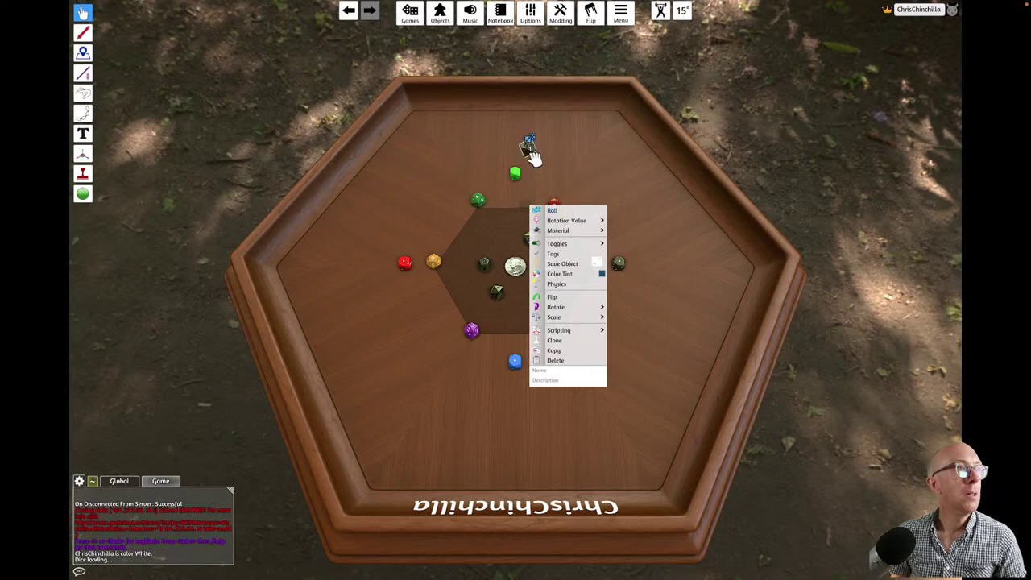
scroll(532, 157, up, 5)
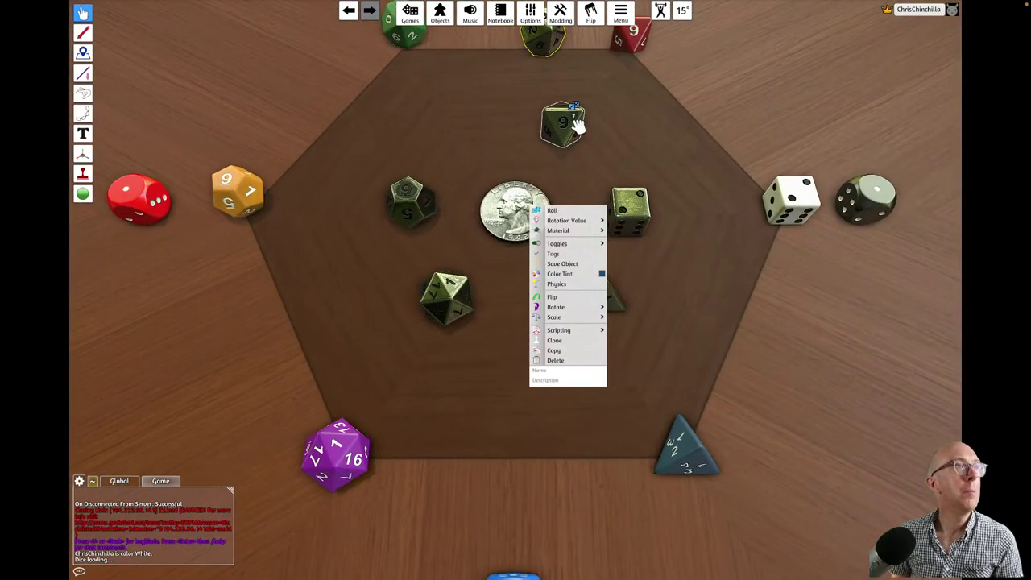
right_click(570, 122)
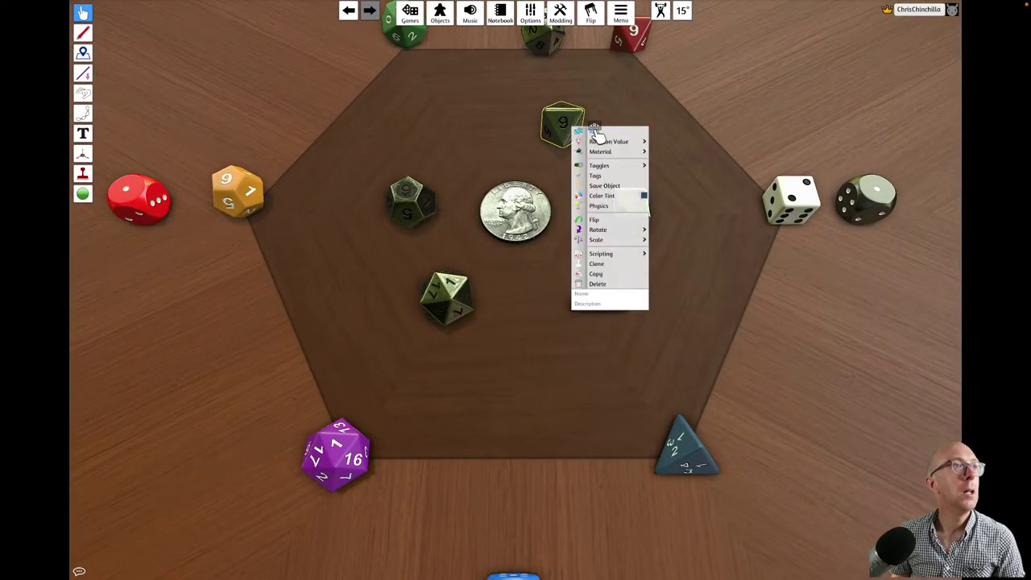
mouse_move(600, 153)
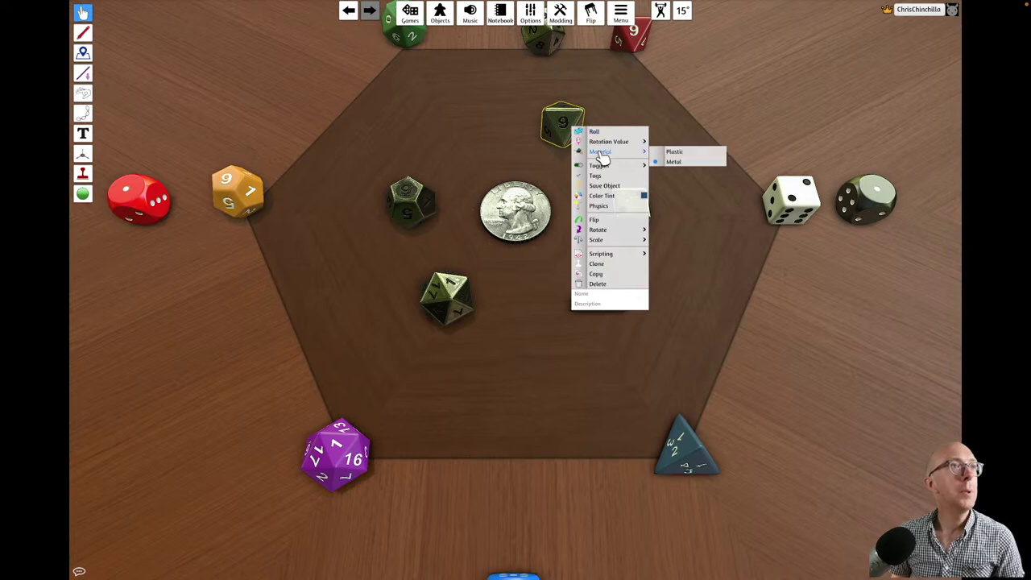
click(675, 152)
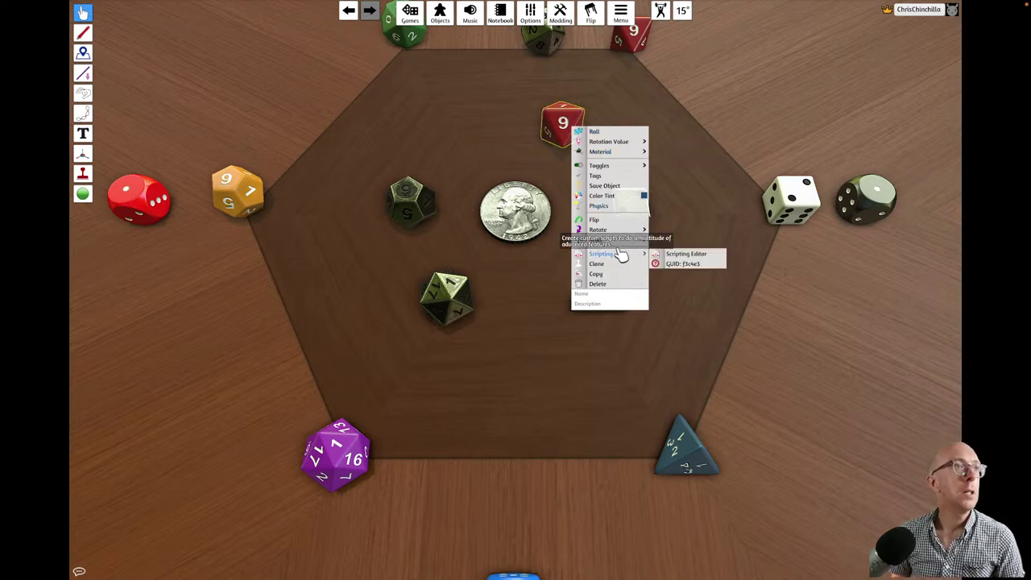
mouse_move(598, 143)
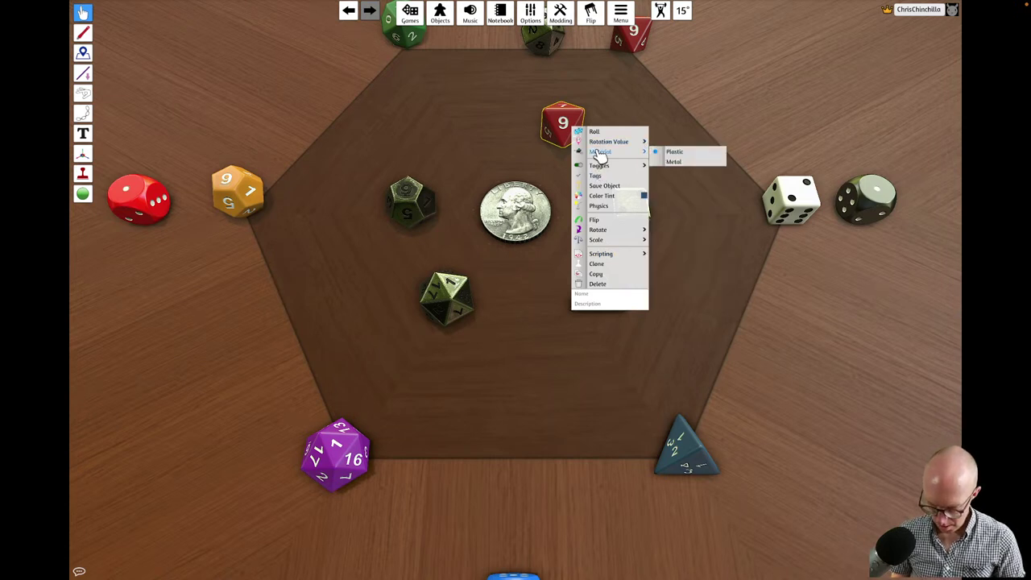
key(r)
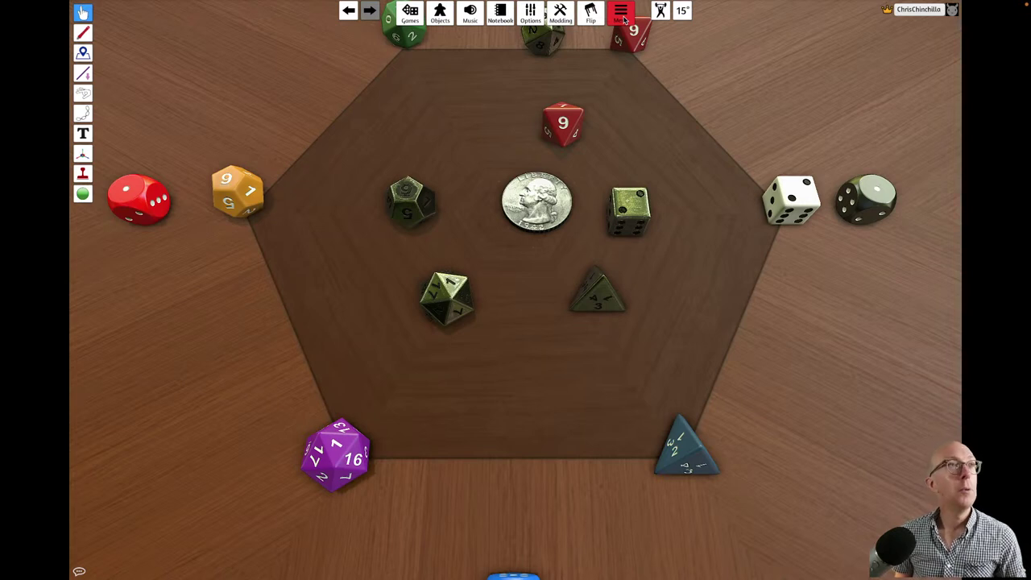
- Exit the Dice table to the main menu
click(625, 23)
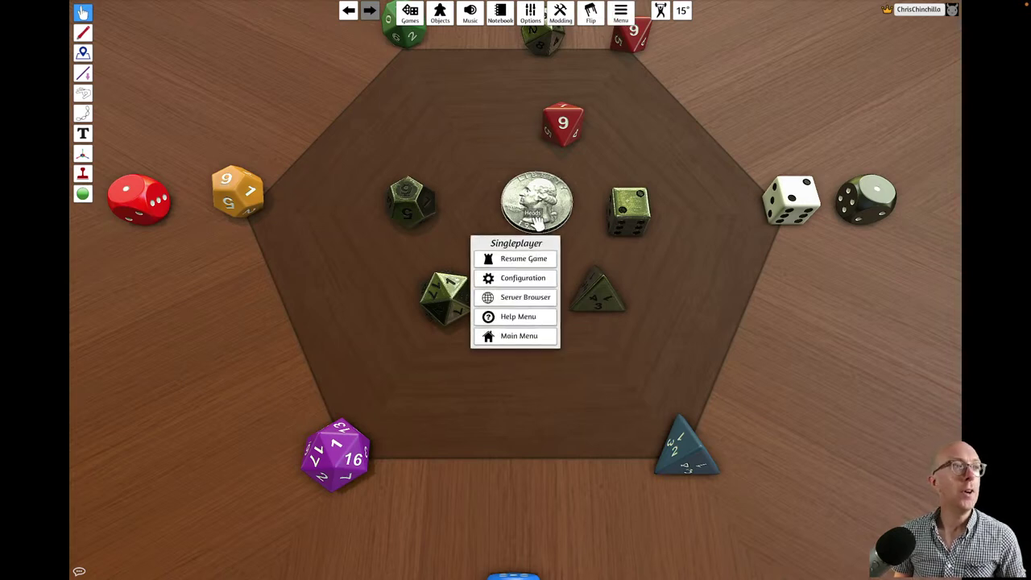
click(522, 341)
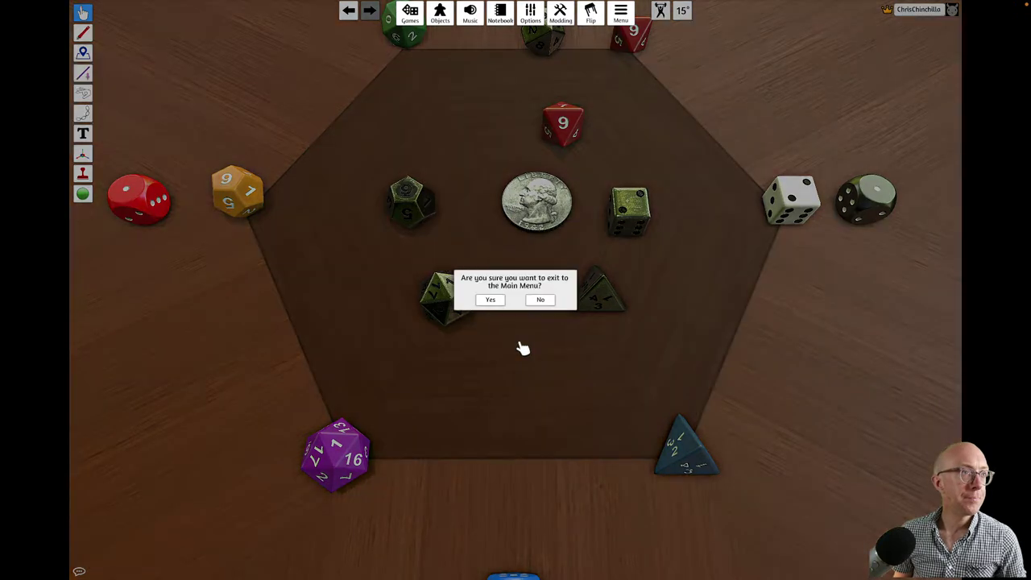
click(484, 304)
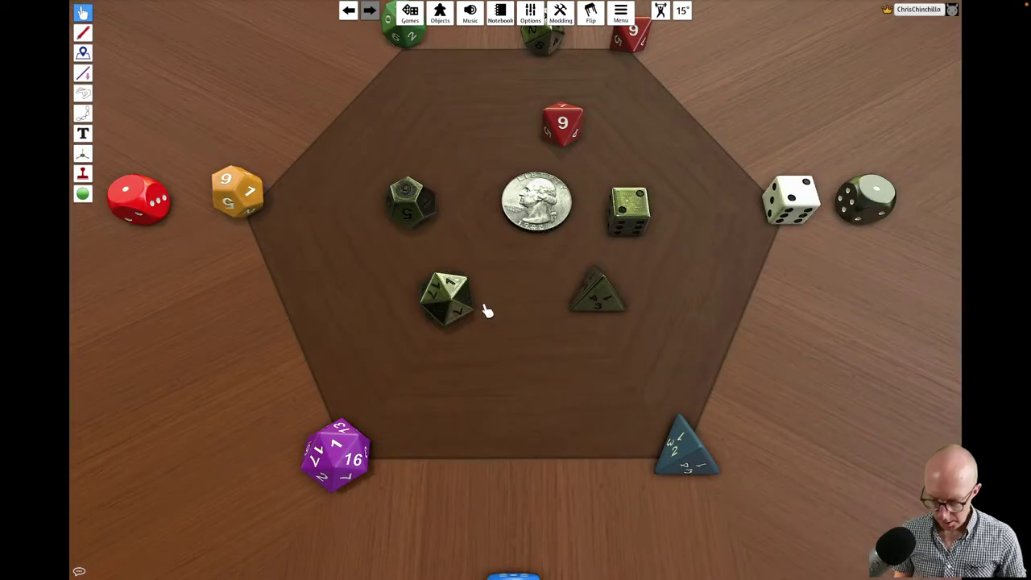
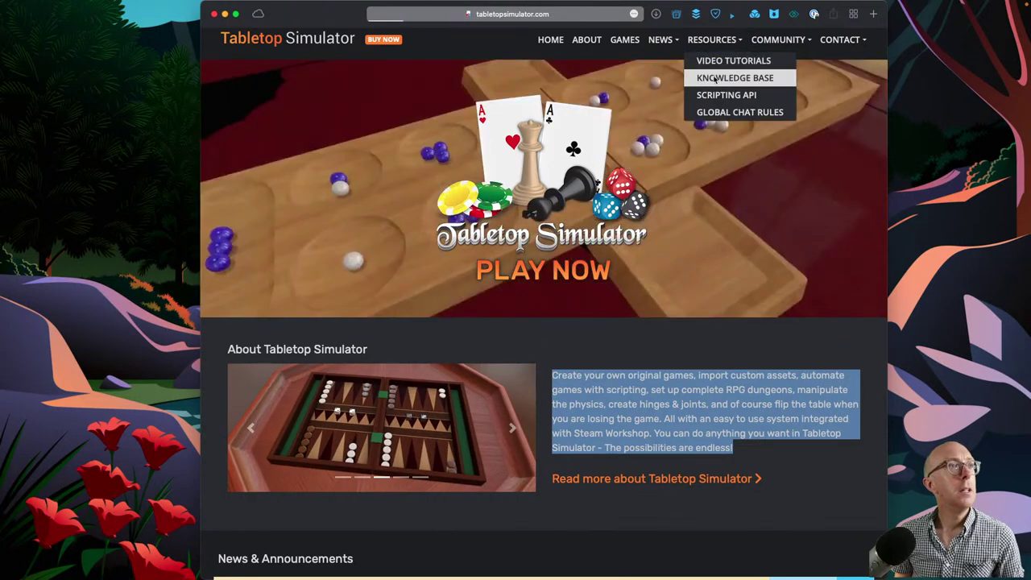
- Open the Knowledge Base from the Tabletop Simulator website and examine its Game Tools, Player Guides and Custom Content topics
click(714, 78)
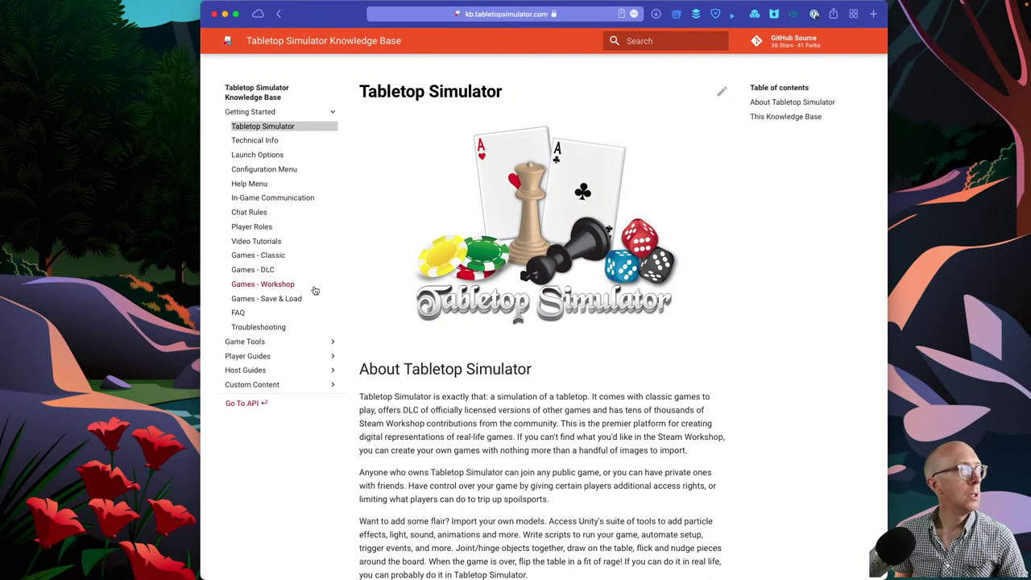
click(251, 342)
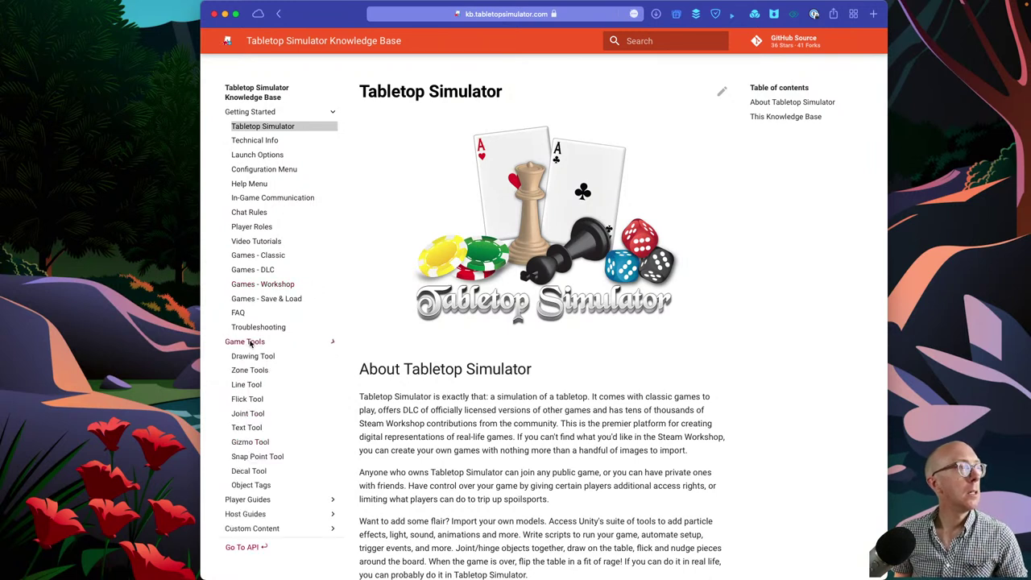
click(248, 499)
scroll(250, 503, down, 4)
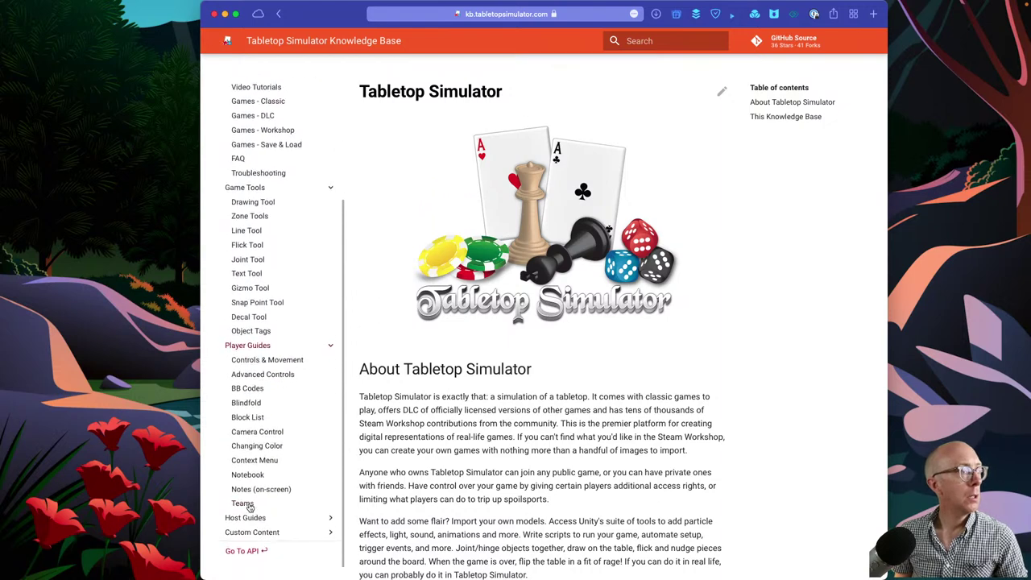
click(242, 532)
scroll(240, 532, down, 5)
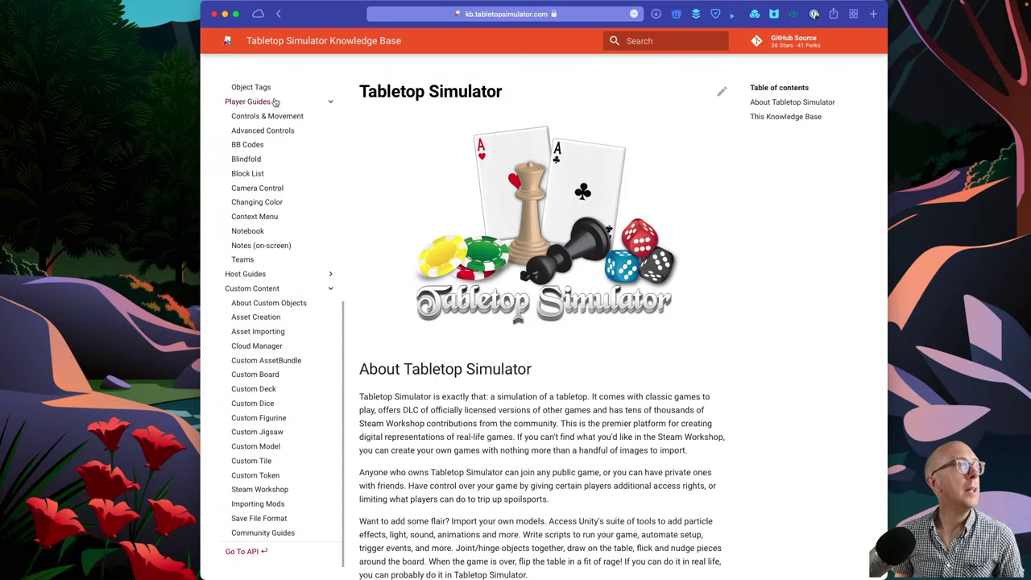
scroll(278, 103, up, 8)
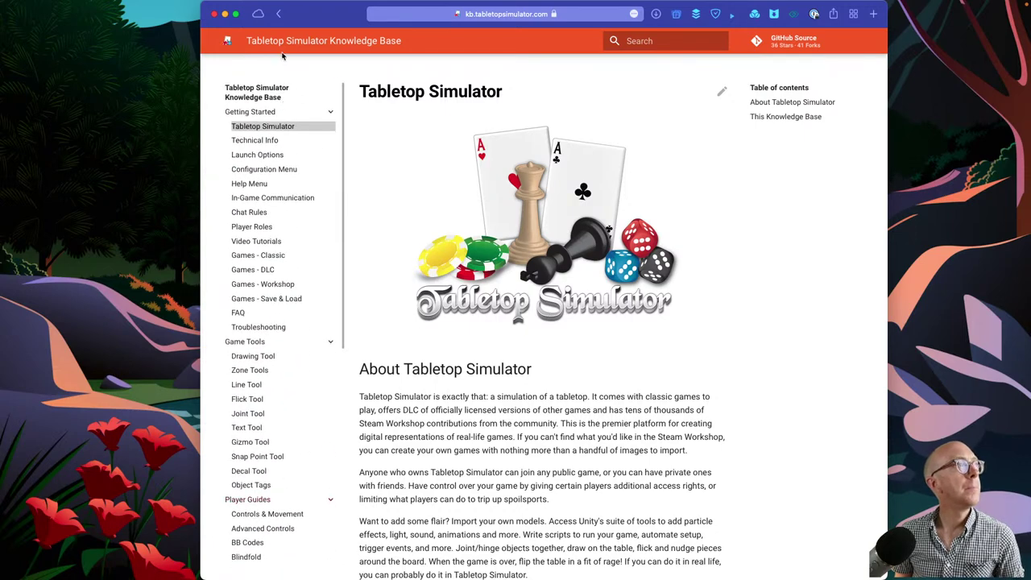
- Return to the website's home page and look through its resources, news, featured DLC games and community links
click(277, 13)
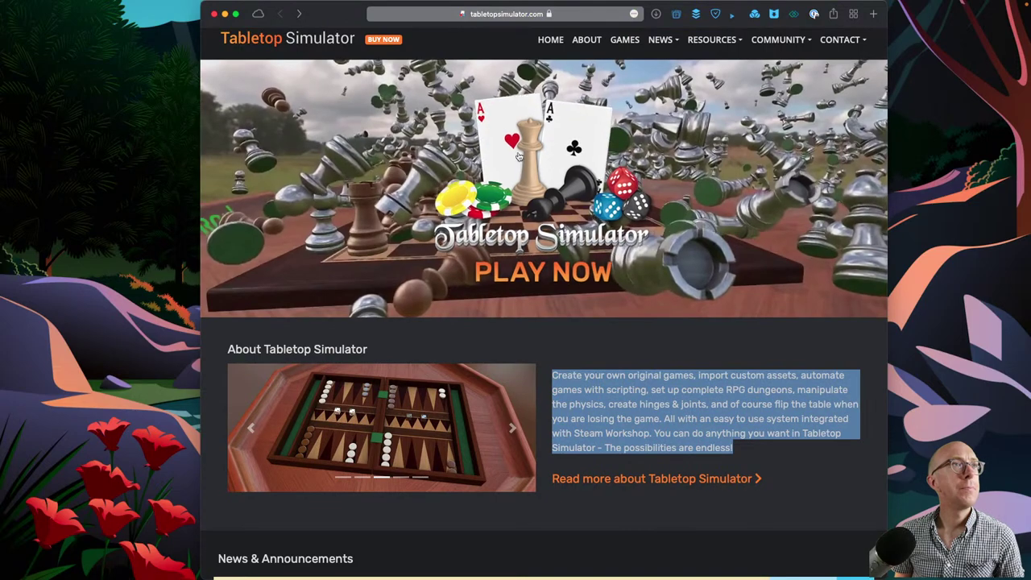
click(696, 42)
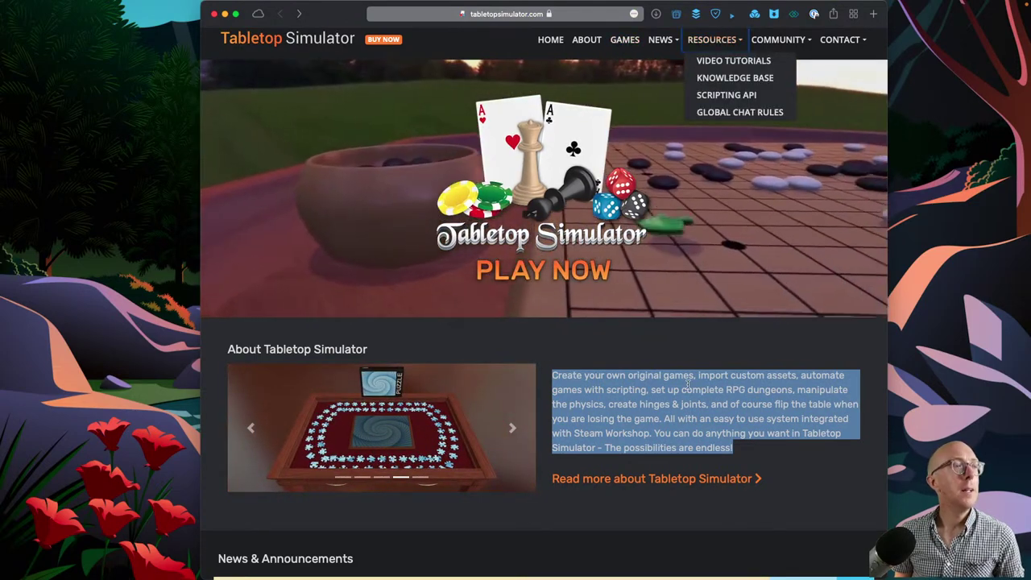
scroll(688, 385, down, 3)
scroll(688, 385, down, 10)
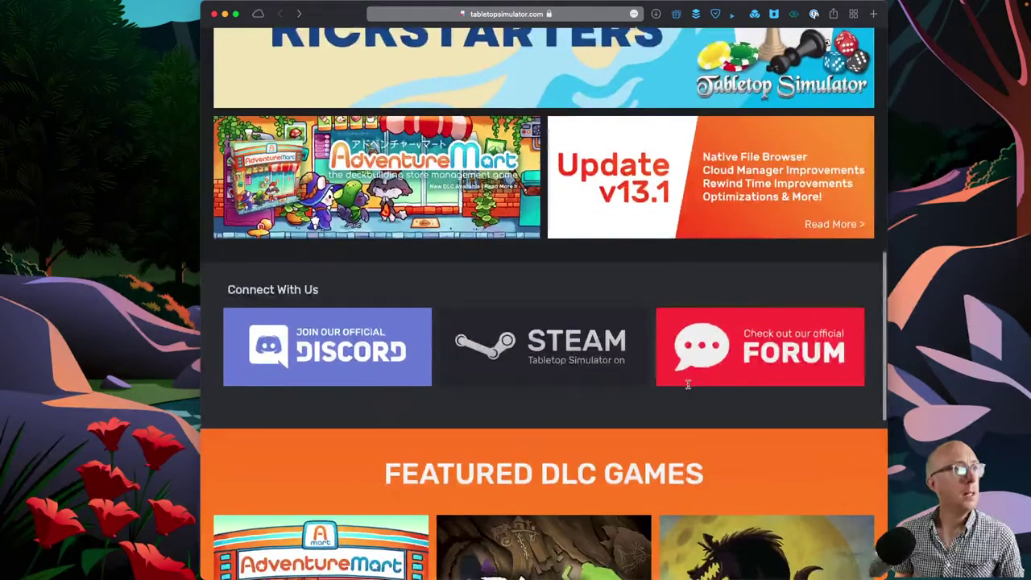
scroll(688, 388, down, 10)
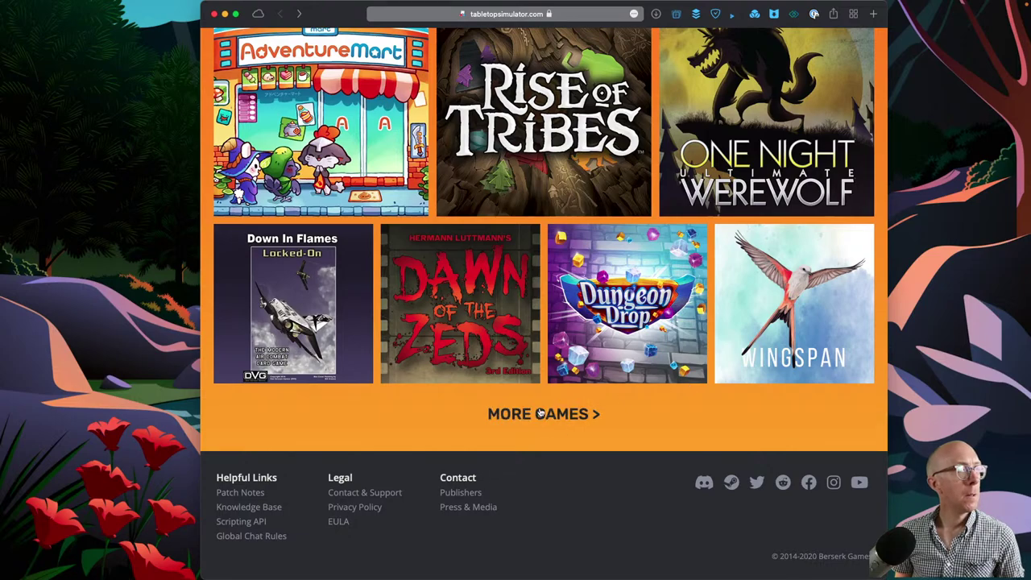
scroll(745, 194, up, 20)
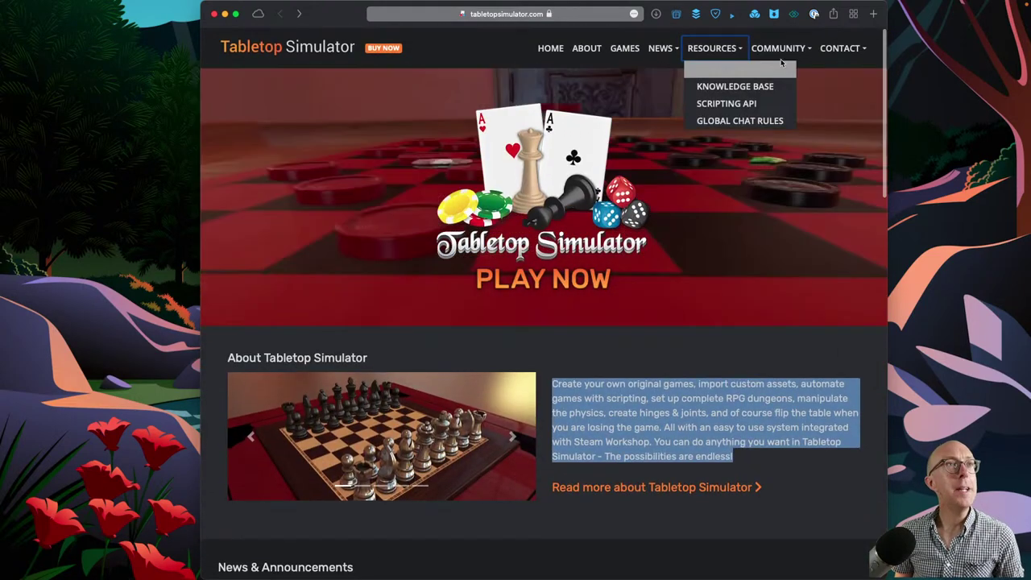
click(779, 48)
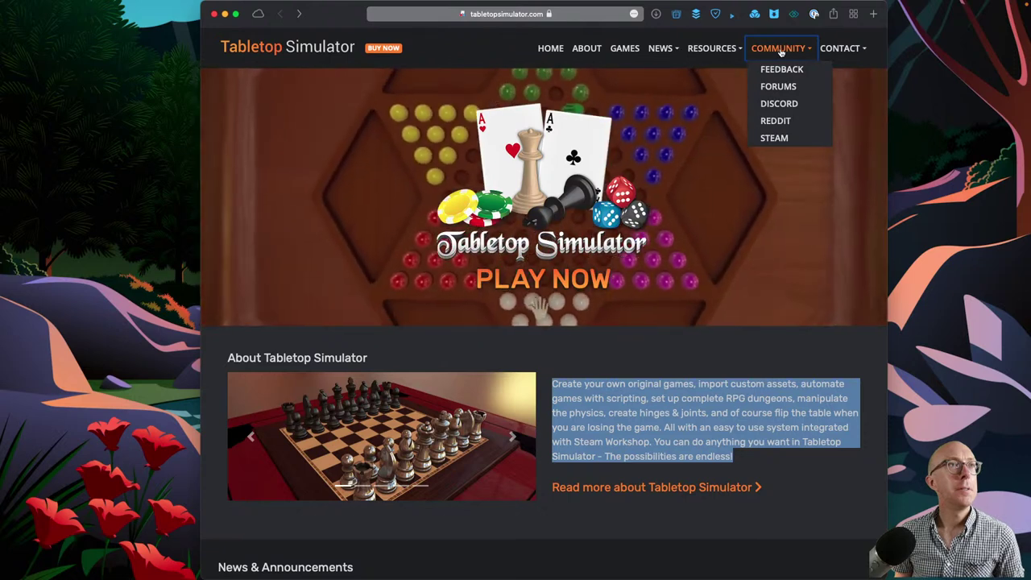
- Reopen the Knowledge Base and open the Importing Mods article among the Custom Content topics
click(714, 49)
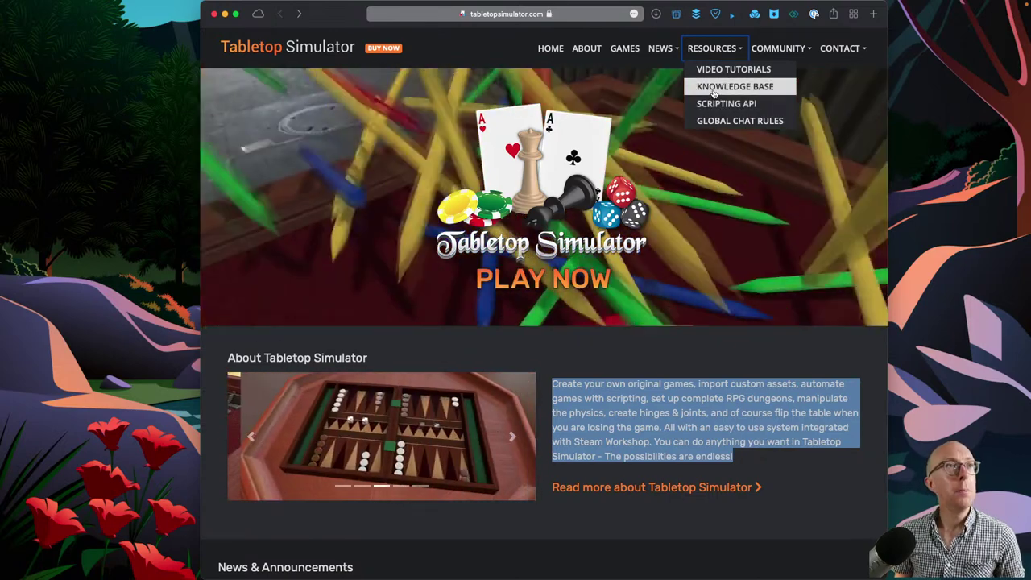
click(713, 87)
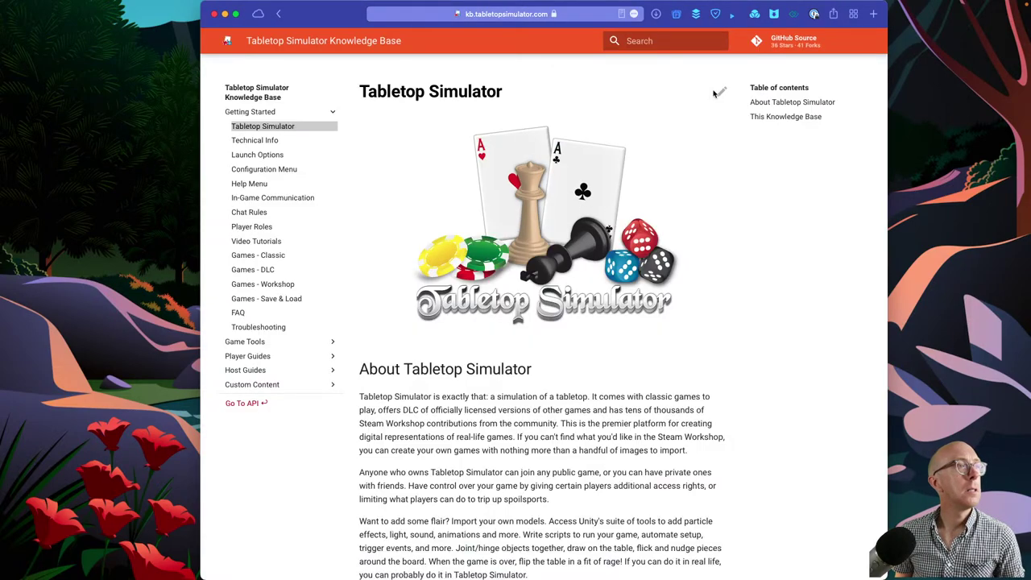
click(259, 386)
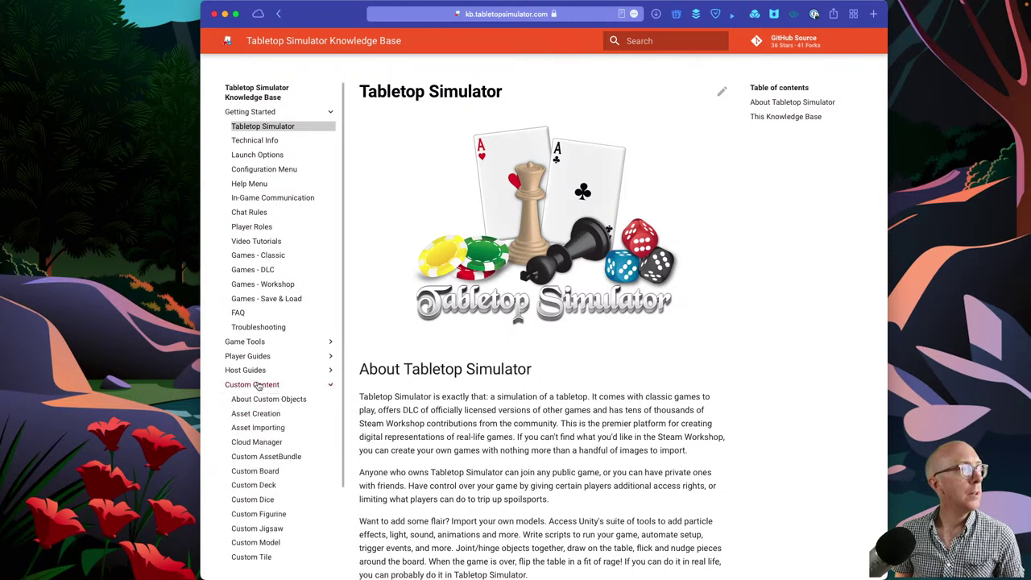
scroll(260, 403, down, 3)
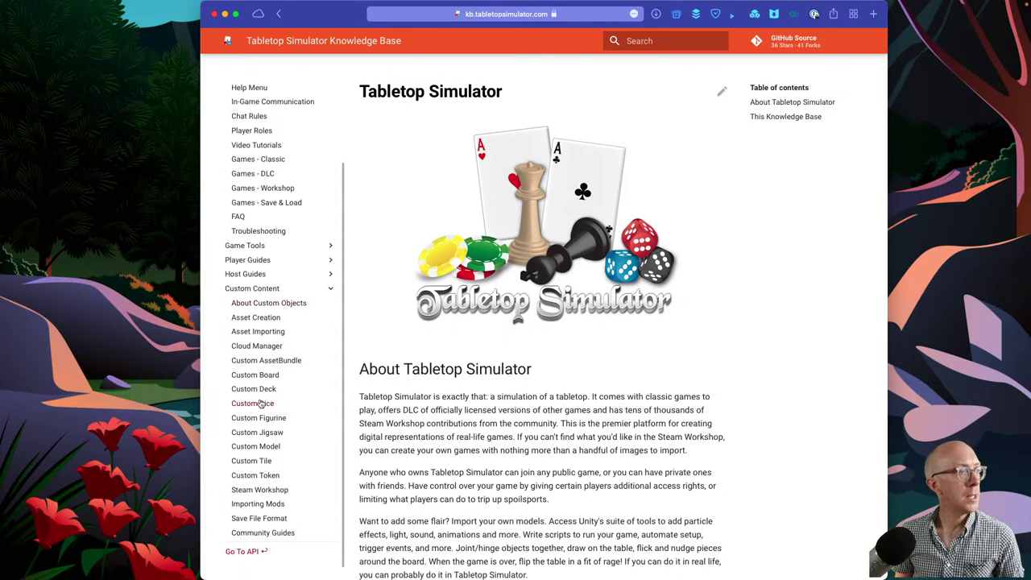
click(250, 504)
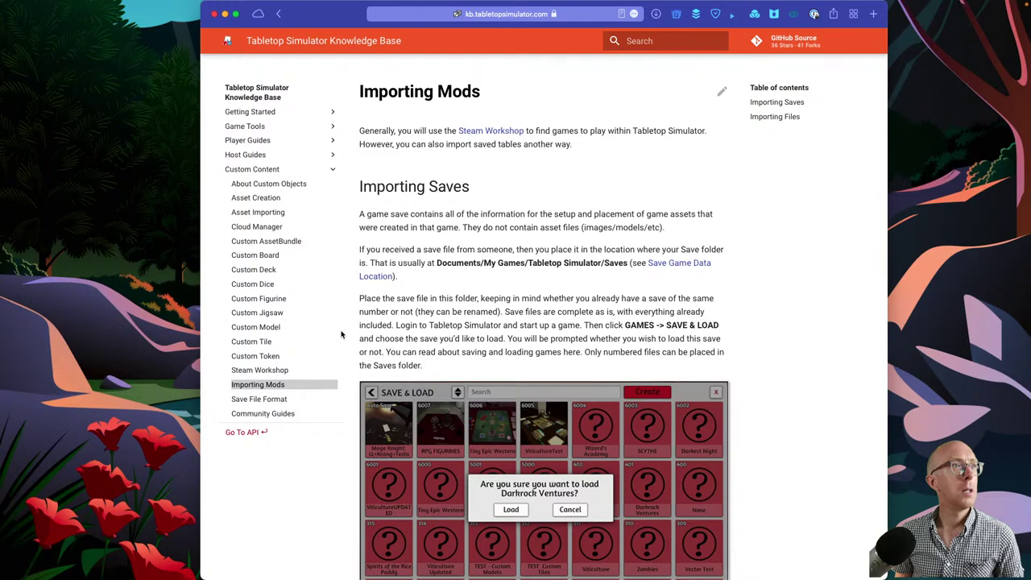
- Expand the Host Guides, Game Tools and Getting Started sections of the Knowledge Base to examine their topics
click(246, 155)
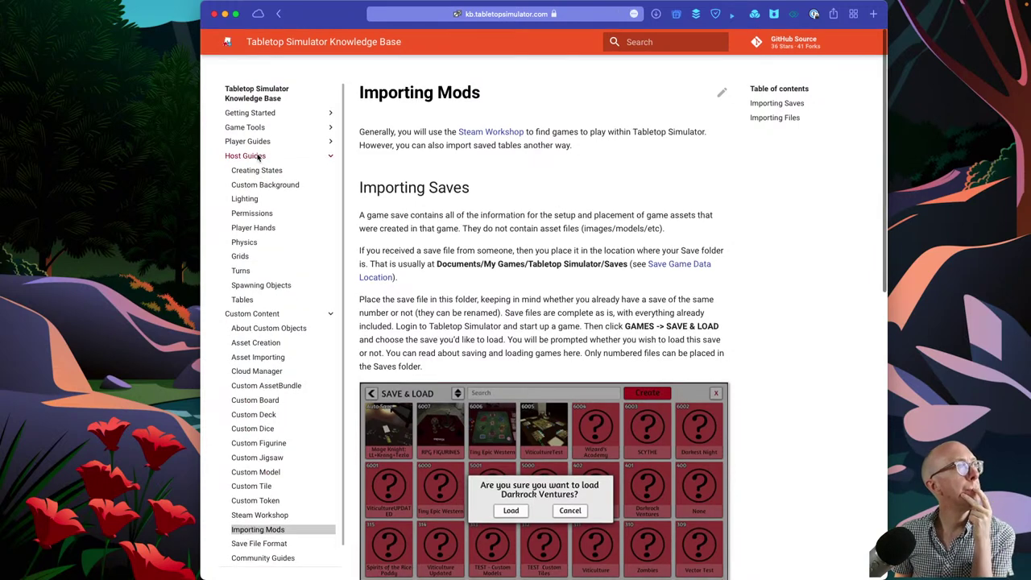
click(244, 127)
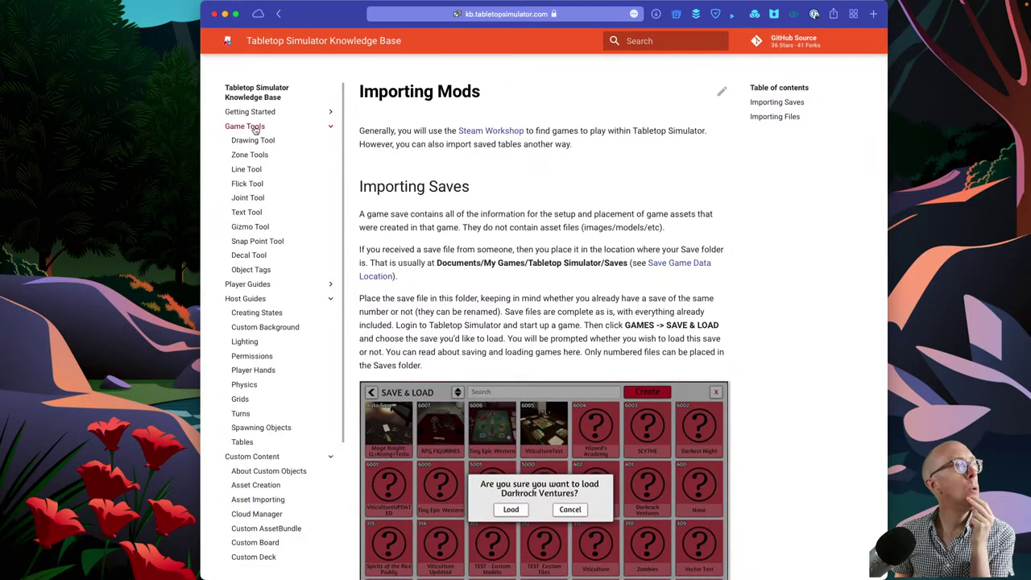
click(252, 113)
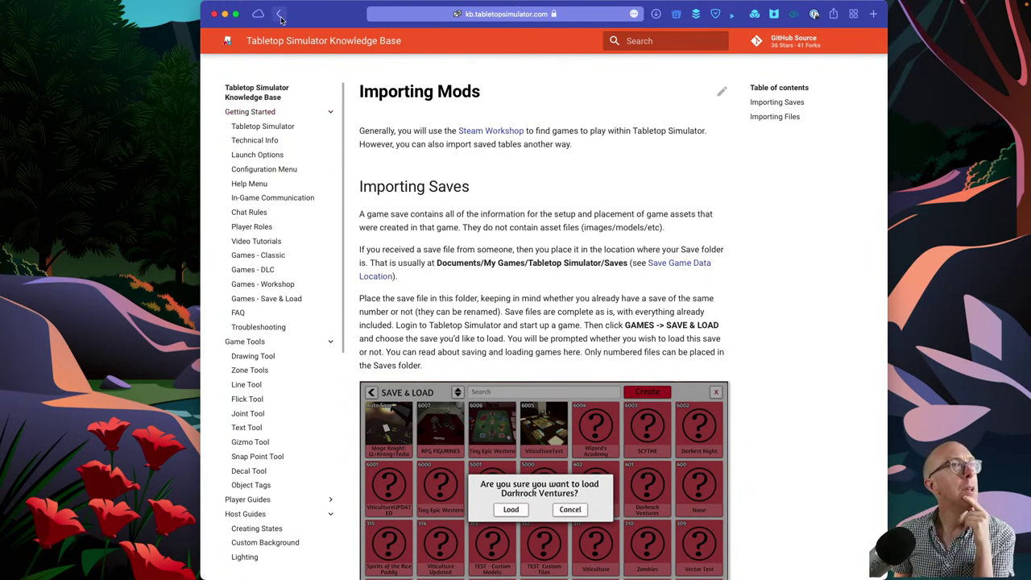
- Switch back to Tabletop Simulator and create a new singleplayer game
key(super+Tab)
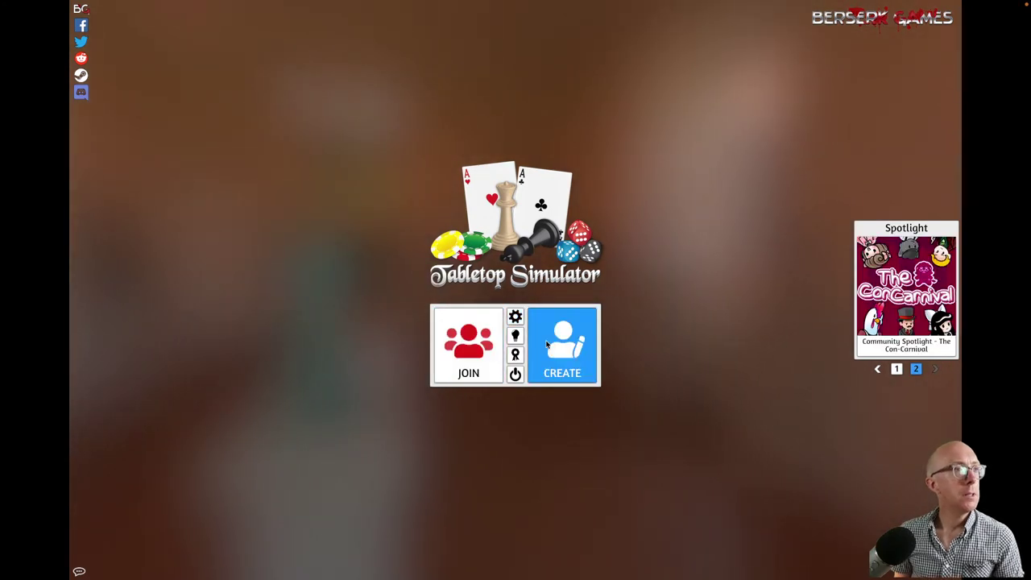
click(560, 355)
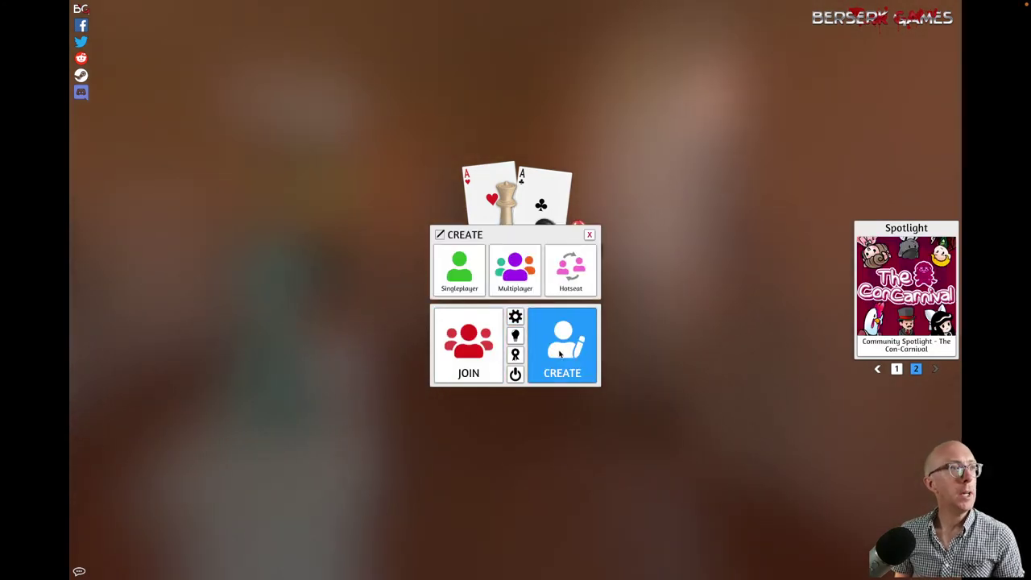
click(463, 272)
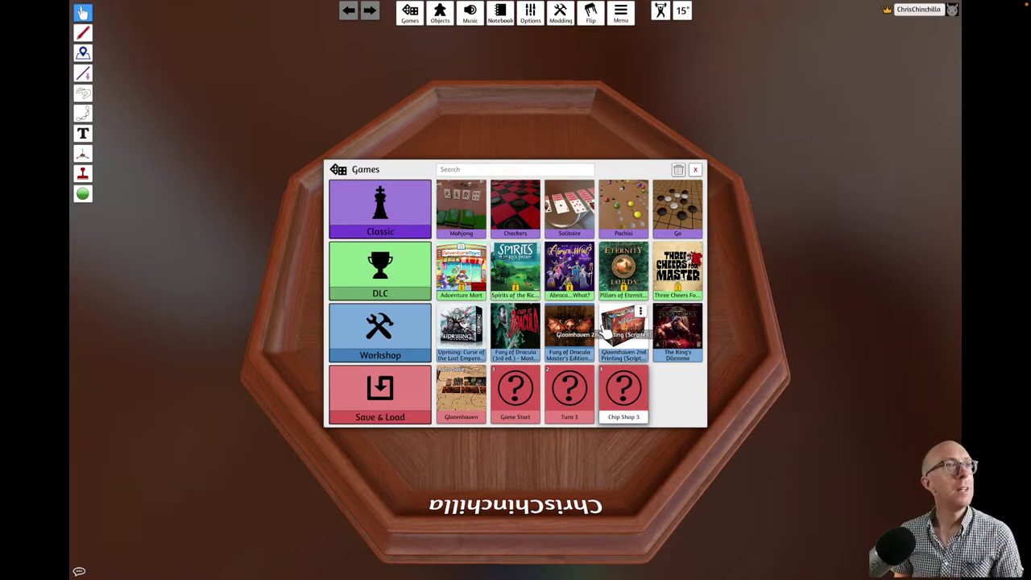
click(398, 344)
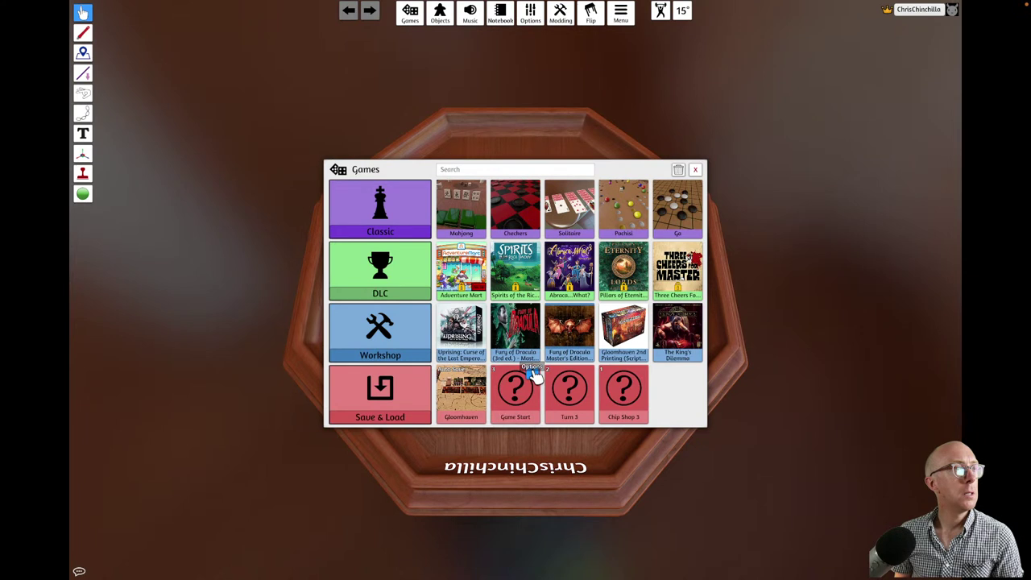
click(532, 374)
click(667, 410)
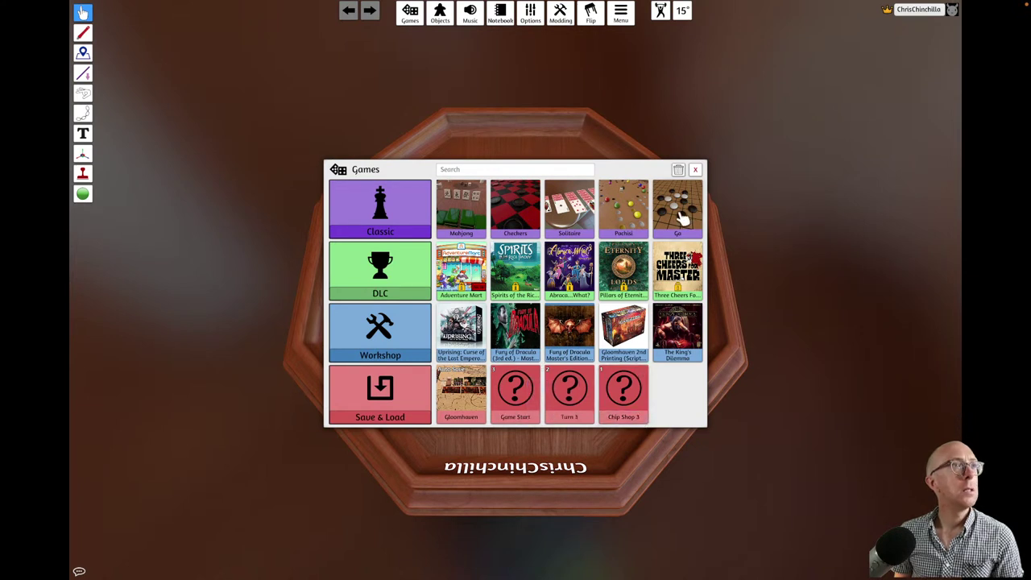
- Close the Games window, look at the Modding options and open the Singleplayer game menu
click(696, 170)
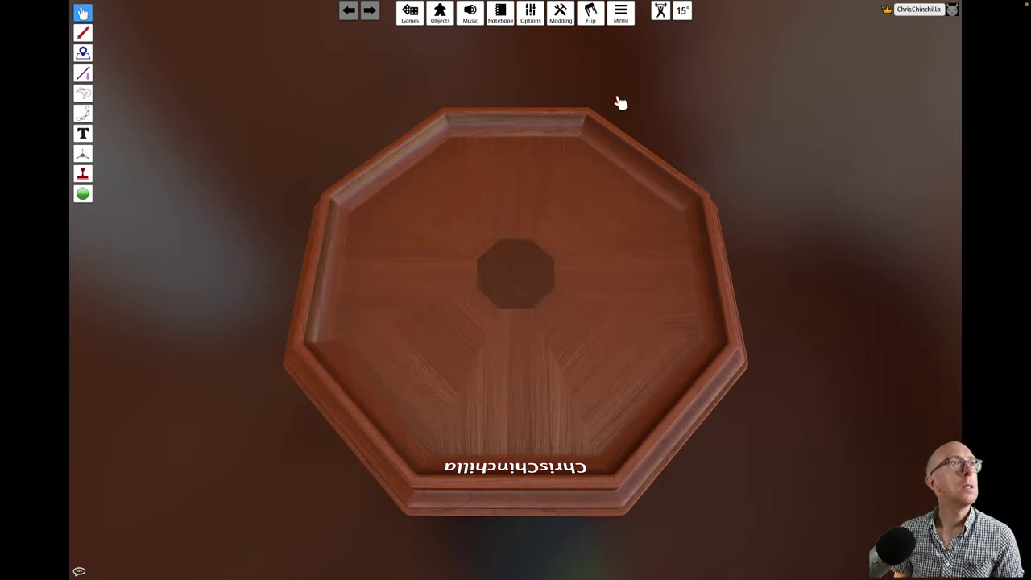
mouse_move(570, 24)
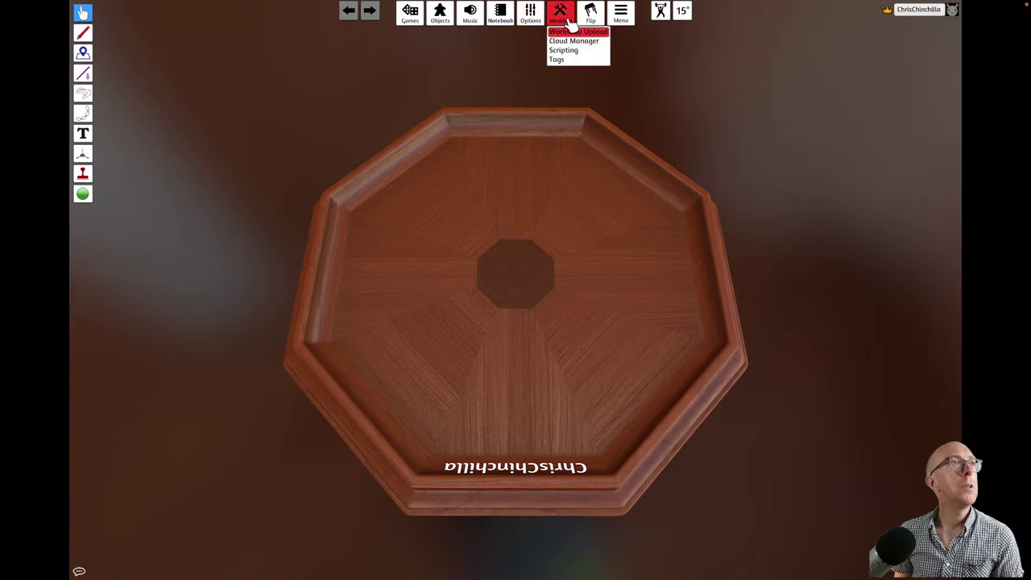
click(622, 13)
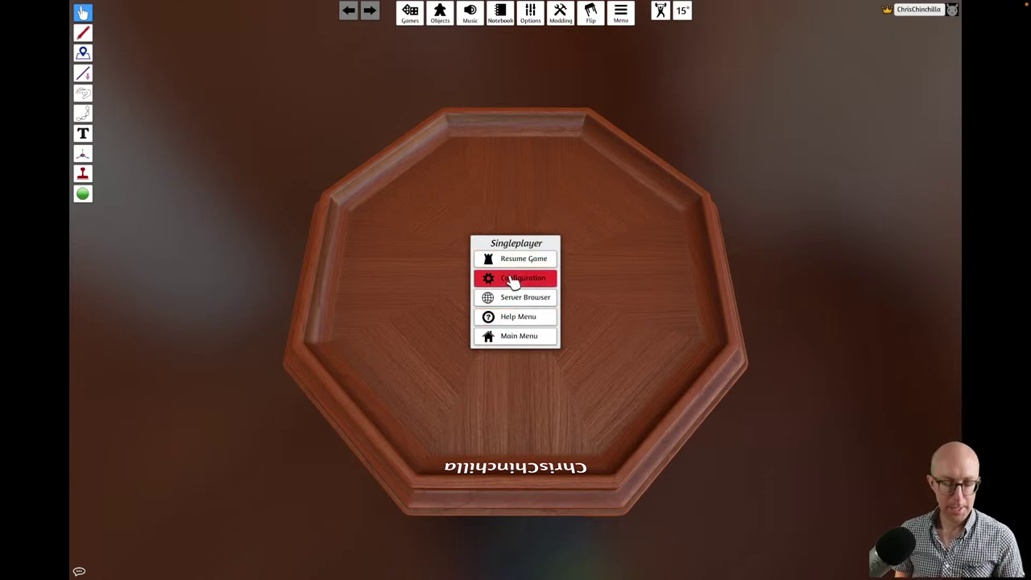
- Switch to Safari and search the web in a new tab for "create agame for table top simulator"
key(super+Tab)
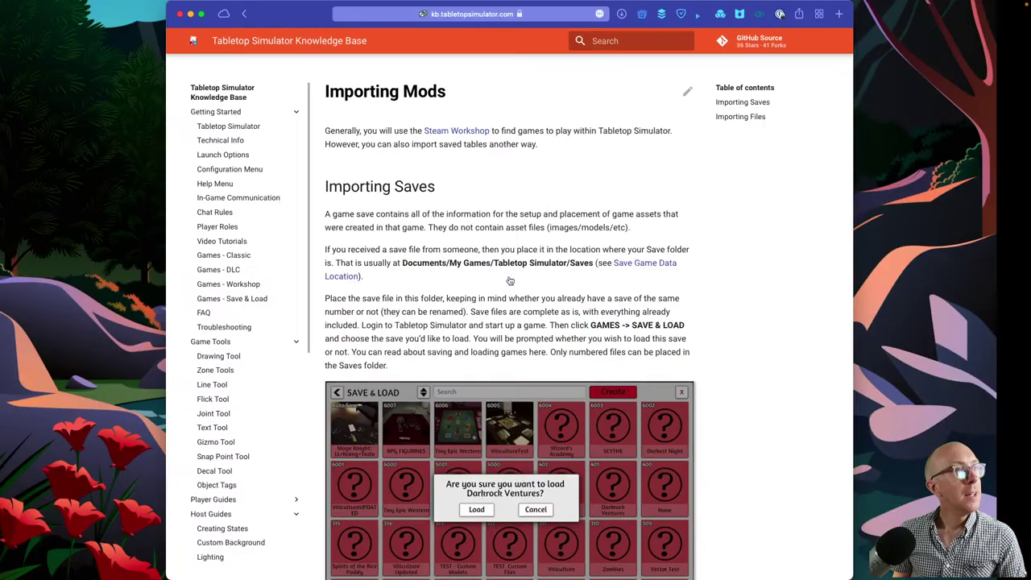
scroll(316, 246, down, 10)
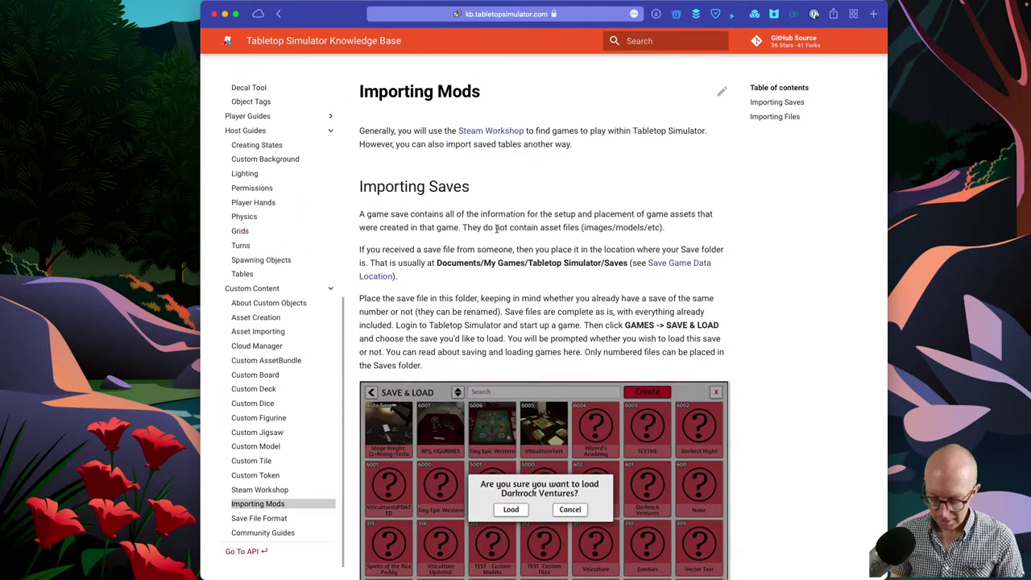
key(super+t)
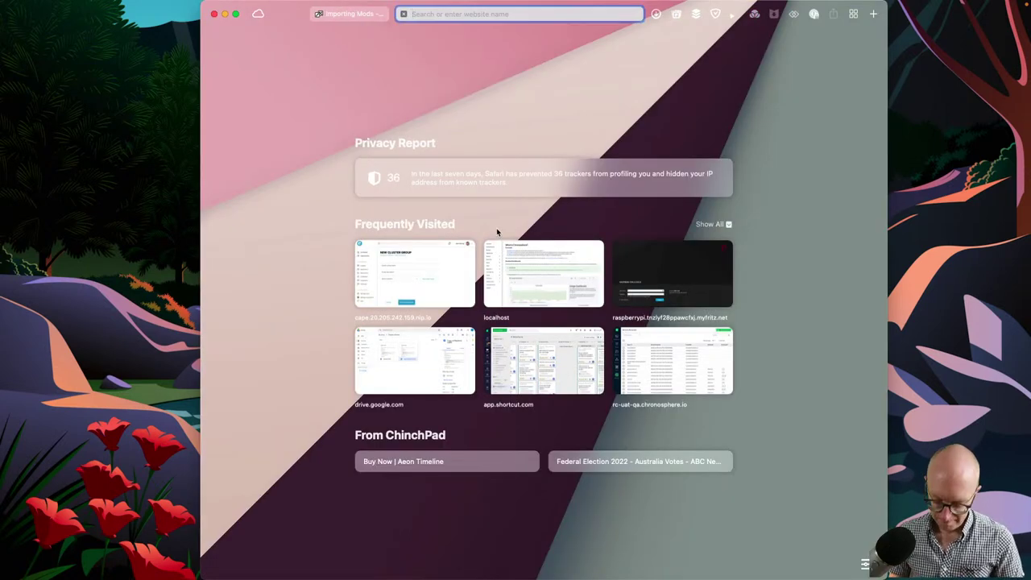
text(create a)
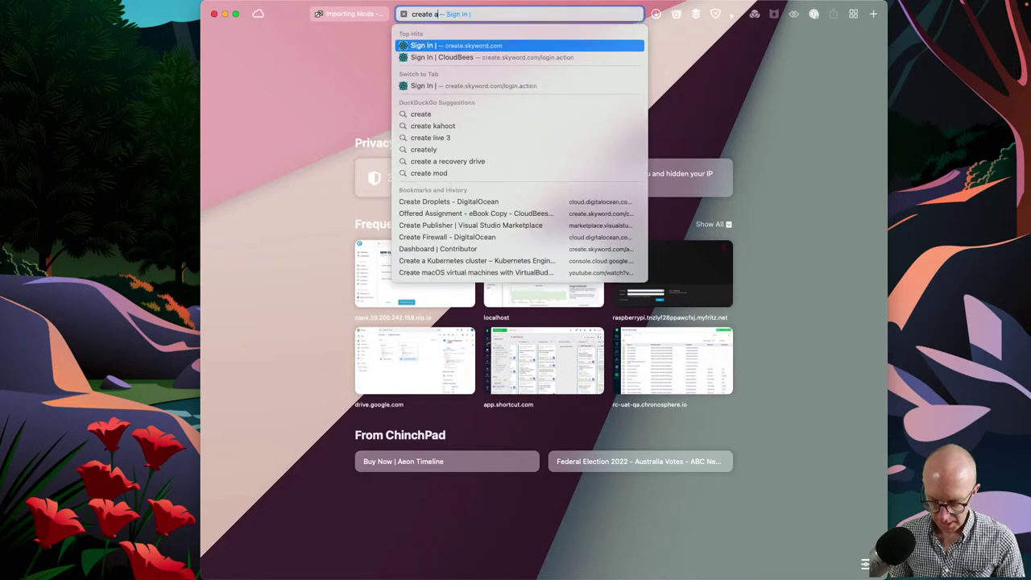
text(game for ta)
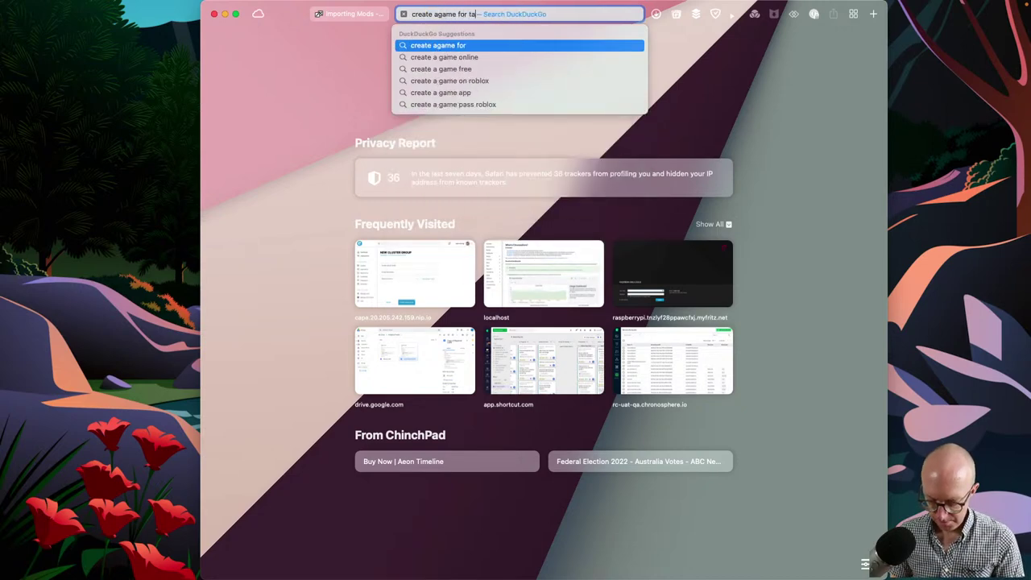
text(ble top sim)
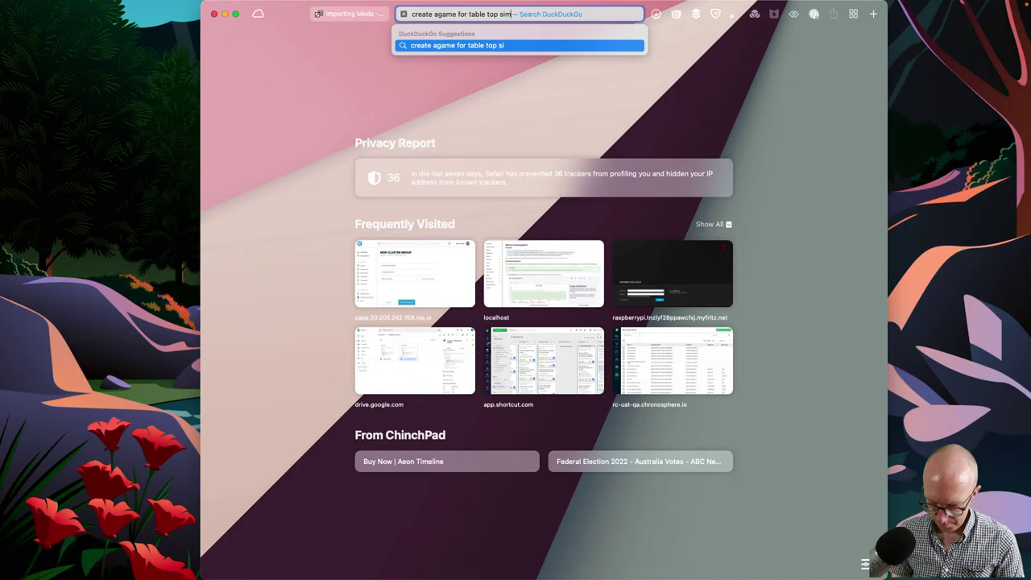
text(ulator)
key(Return)
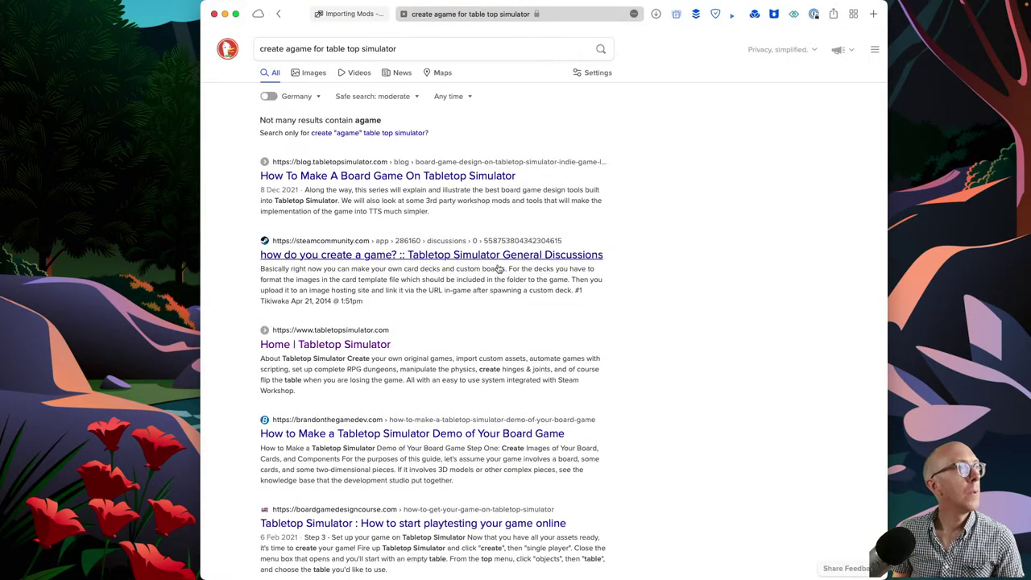
- Open the How To Make A Board Game, Steam "how do you create a game?" and Tabletop Simulator Demo results in separate tabs
super+click(458, 181)
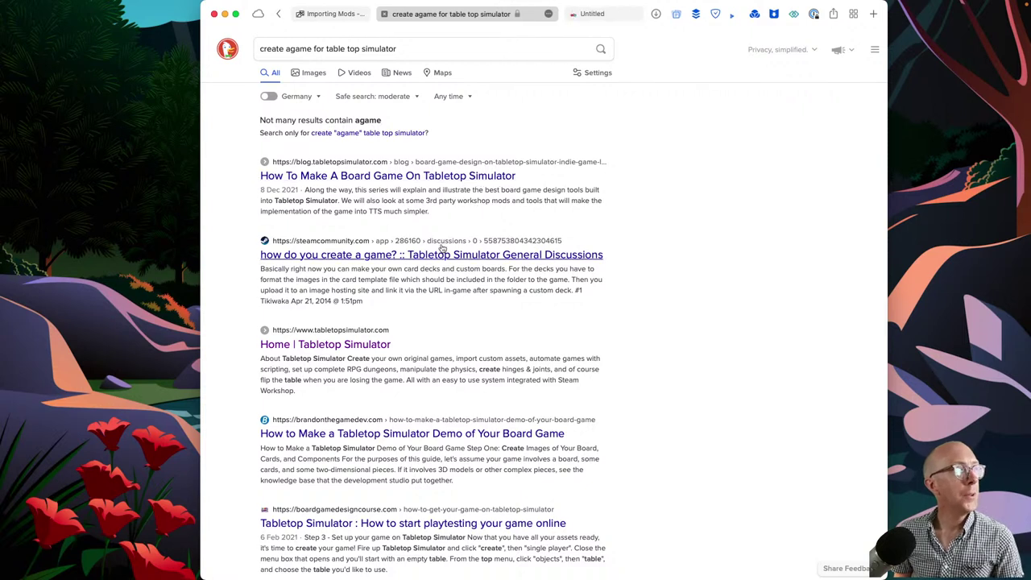
super+click(443, 256)
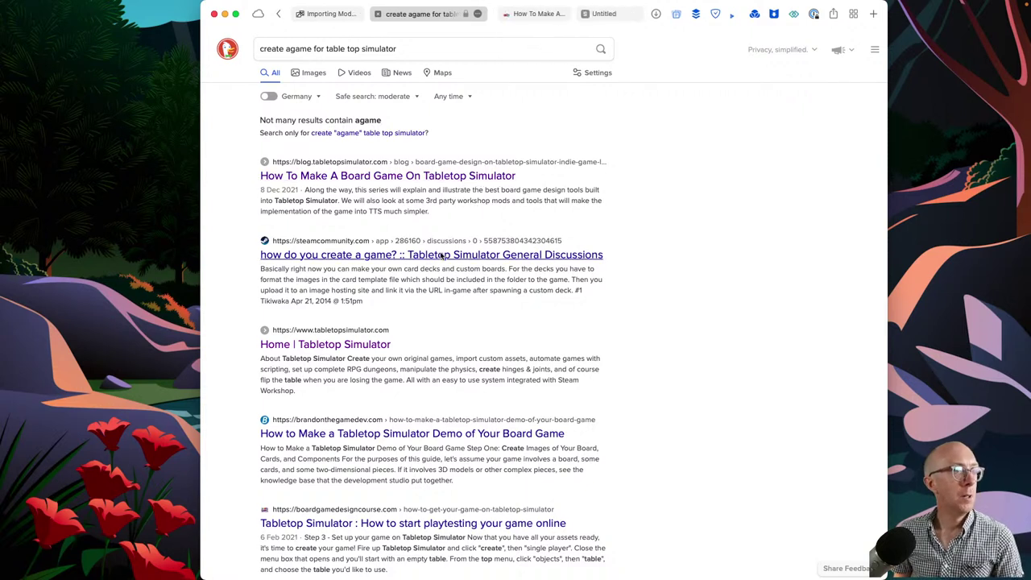
super+click(415, 435)
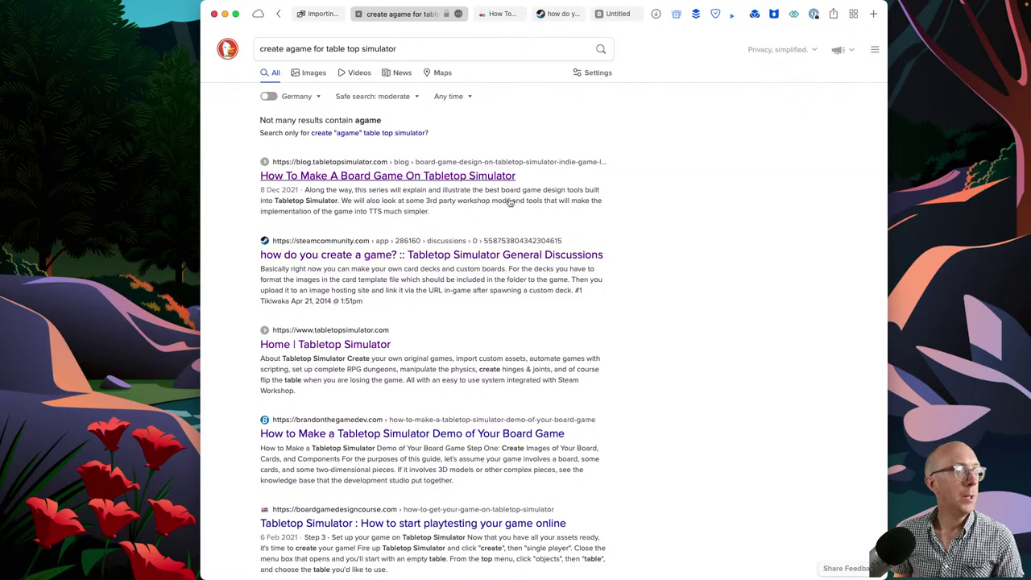
- Read through the Designing Indie Board Games: Part 1 article, including its comments and guest writer section
click(503, 14)
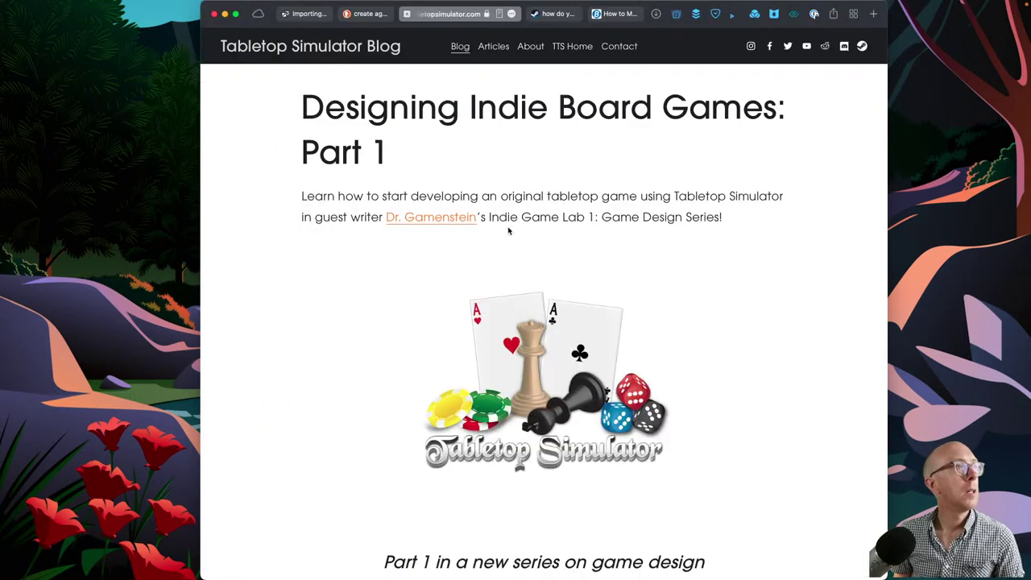
scroll(508, 231, down, 10)
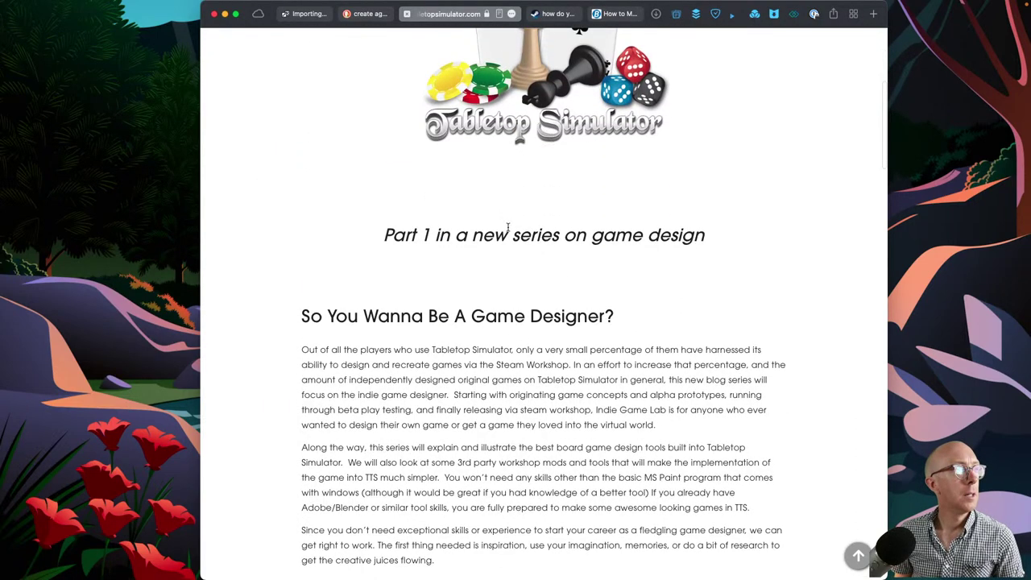
scroll(508, 228, down, 4)
scroll(509, 231, down, 15)
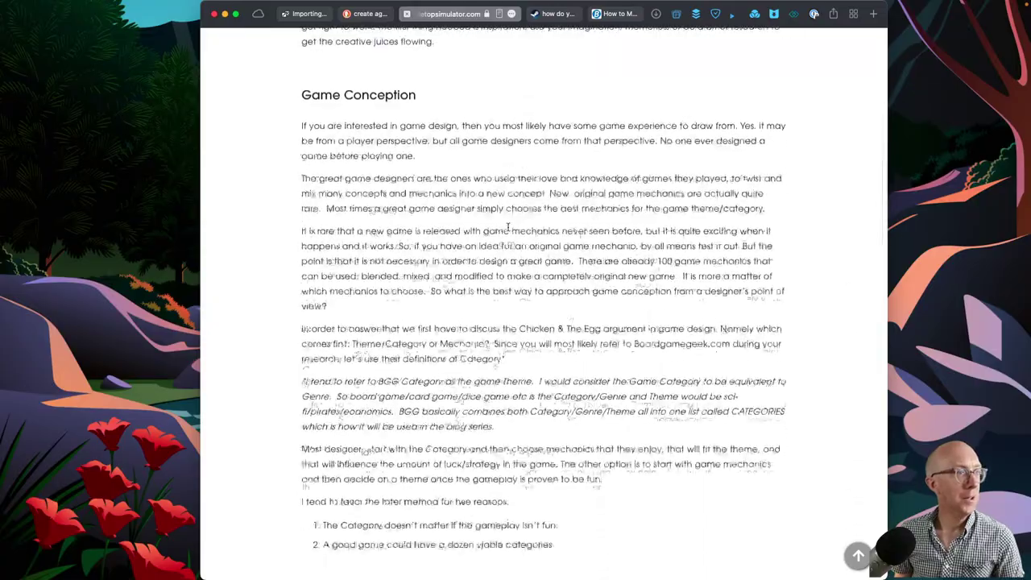
scroll(508, 230, down, 15)
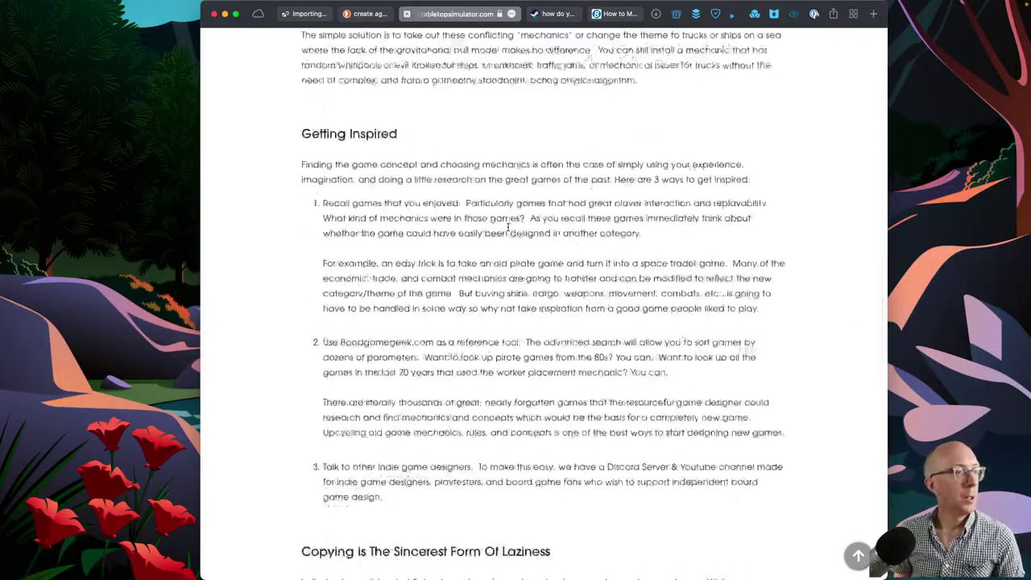
scroll(509, 231, down, 7)
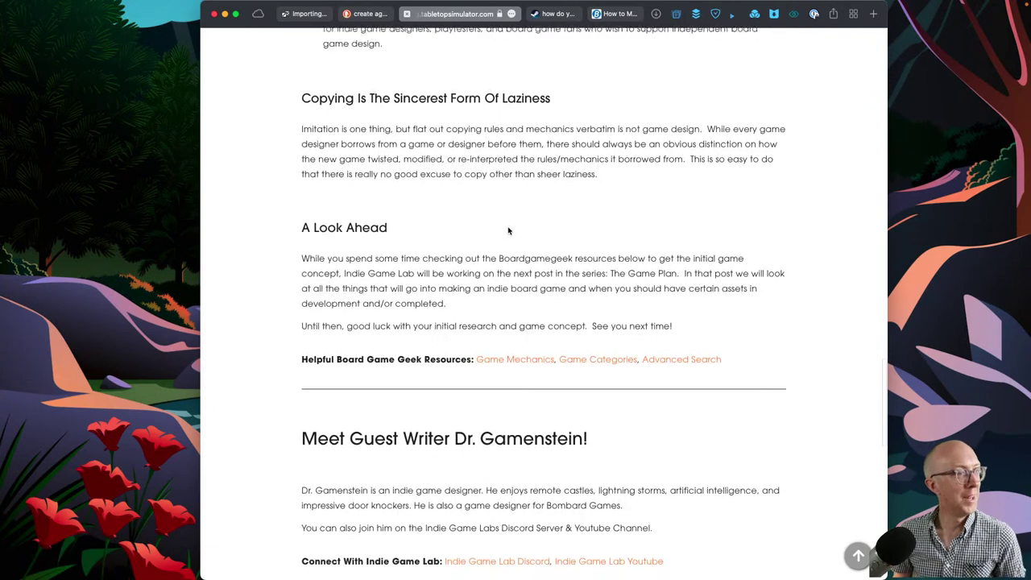
scroll(508, 228, down, 4)
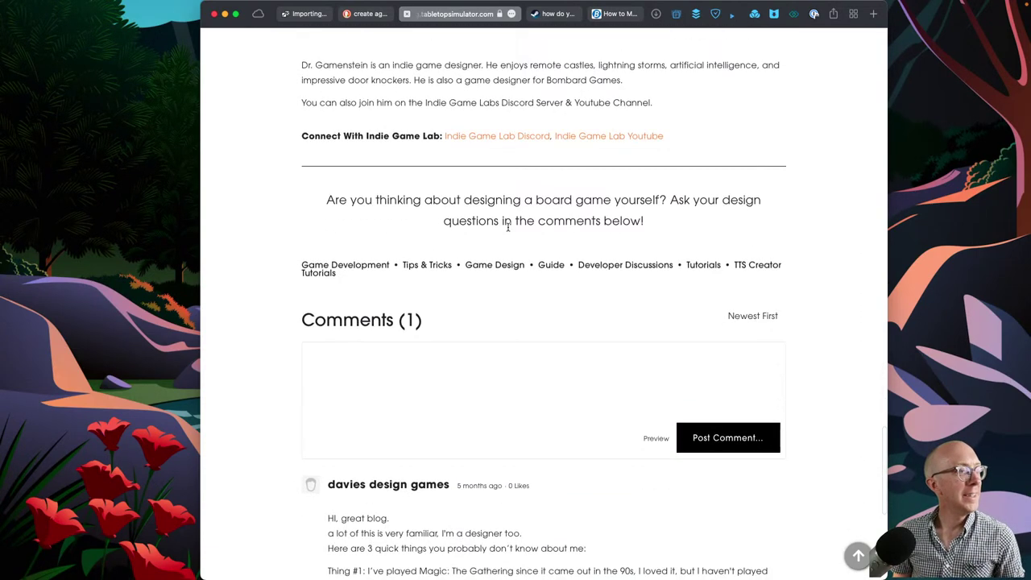
scroll(508, 228, down, 3)
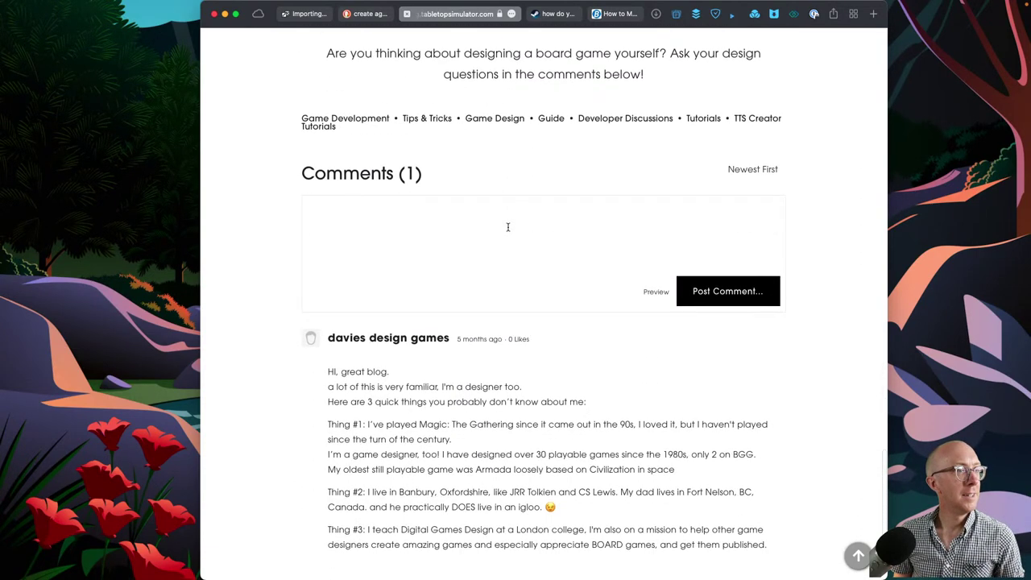
scroll(508, 228, up, 20)
scroll(508, 228, up, 15)
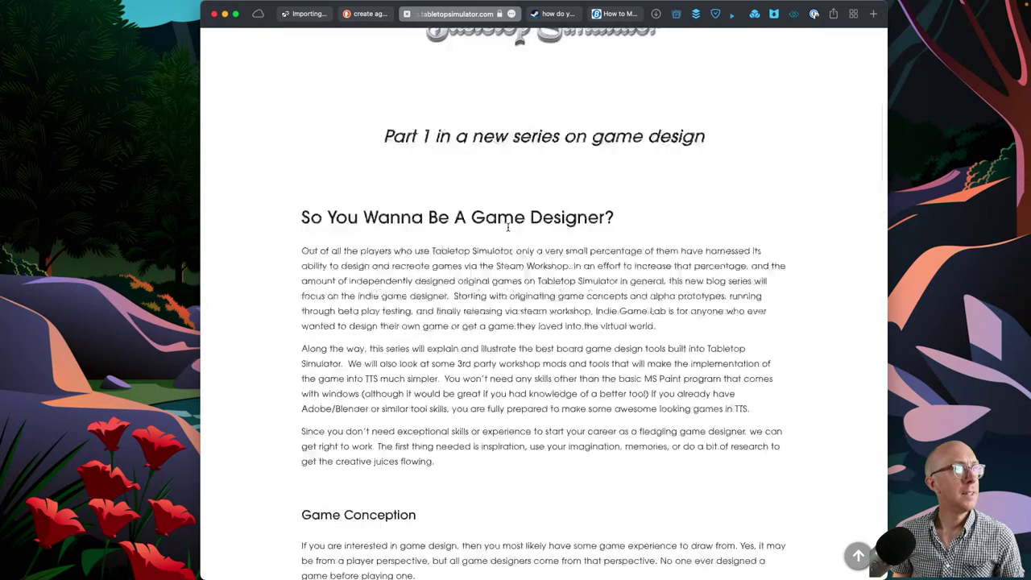
scroll(509, 232, up, 6)
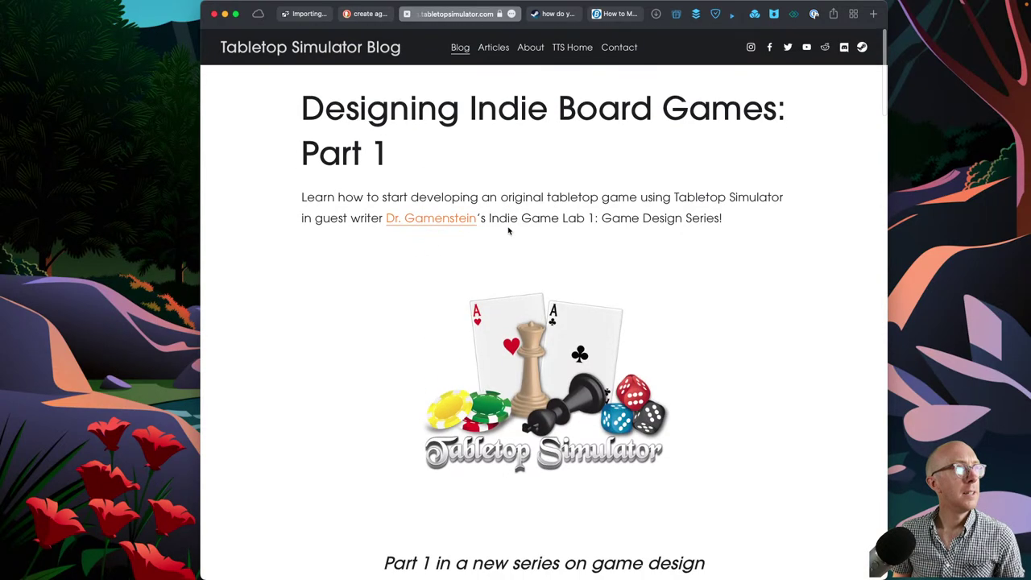
click(465, 220)
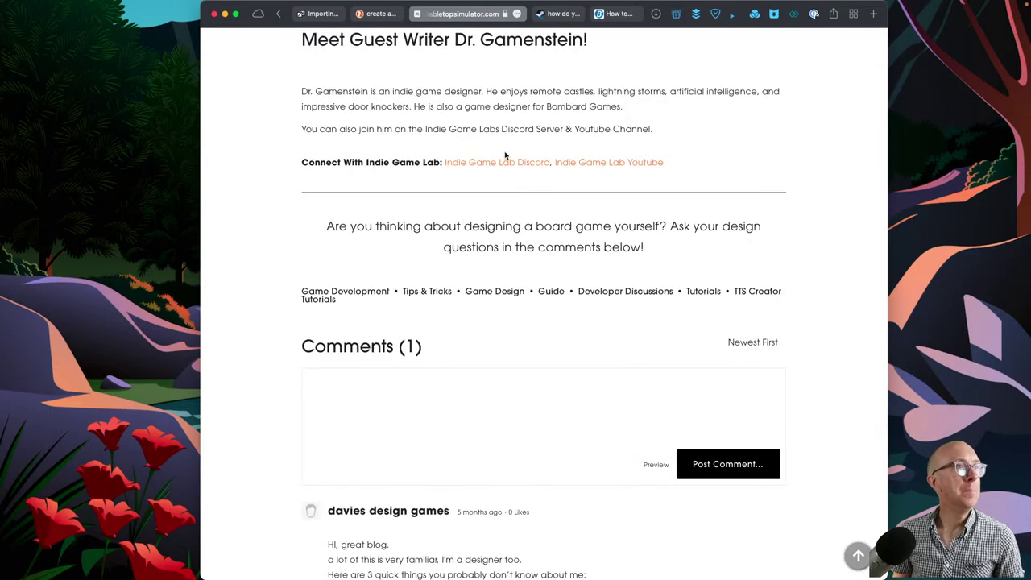
- Open the blog's Guides articles and go to their Creating Mods section
scroll(506, 153, up, 20)
mouse_move(502, 55)
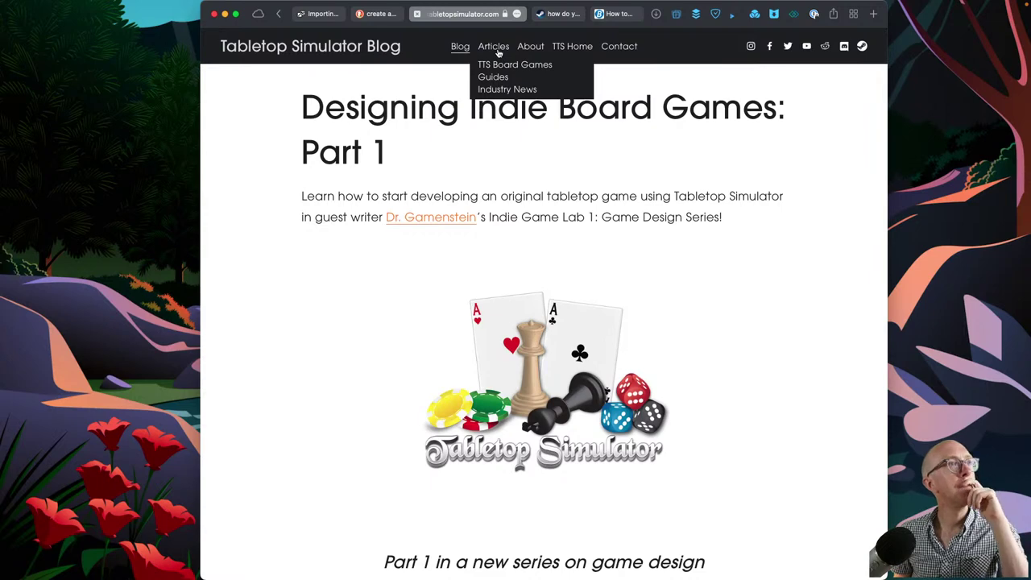
click(493, 77)
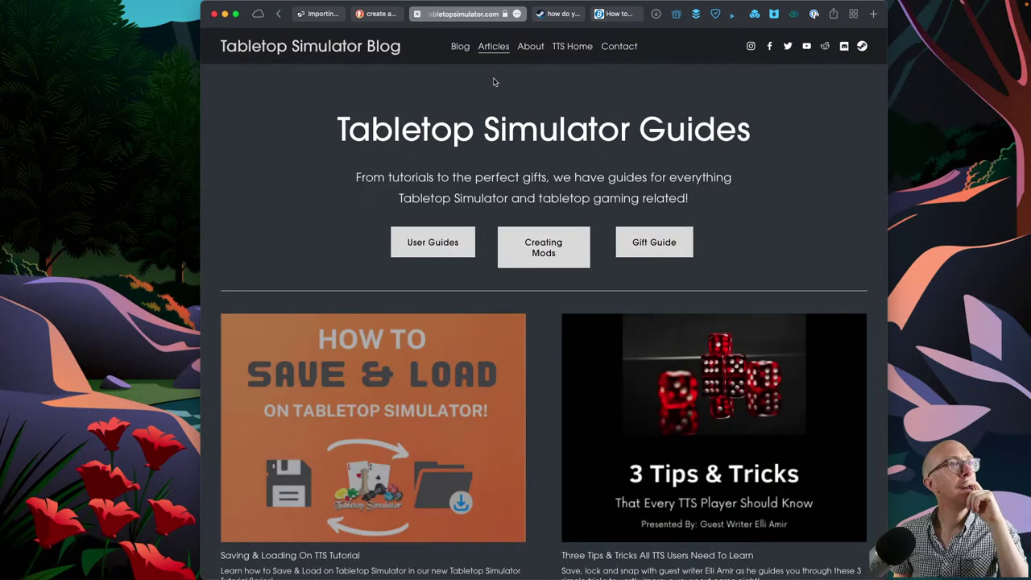
click(549, 257)
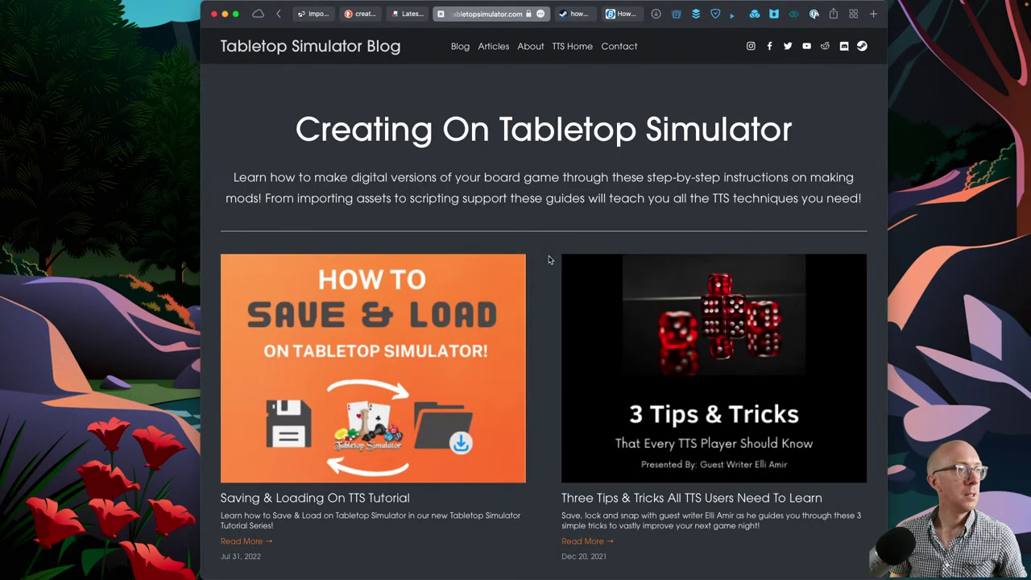
- Look through the Creating On Tabletop Simulator guides and open the Creating Custom Cards article in a separate tab
scroll(548, 259, down, 5)
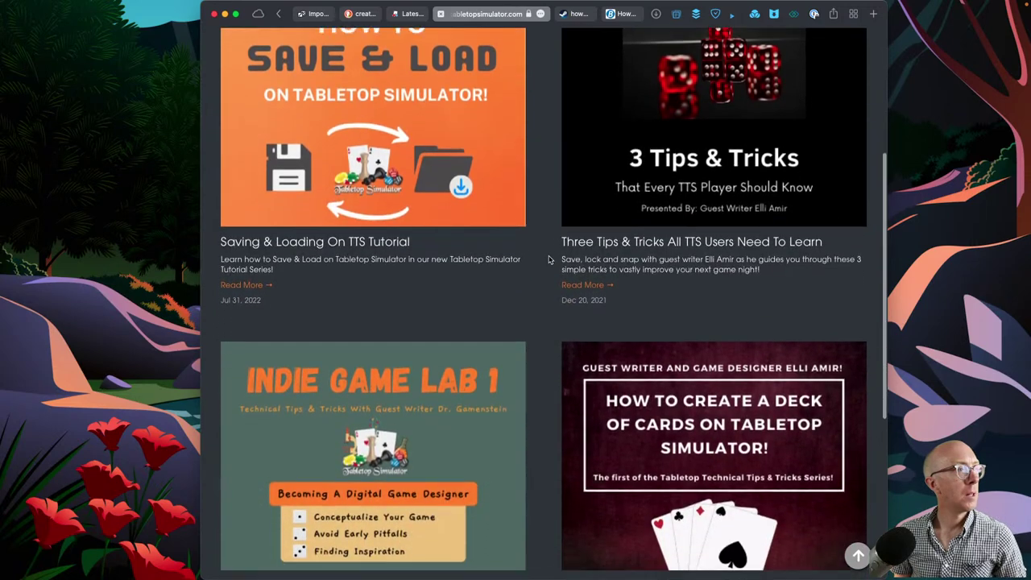
scroll(548, 259, down, 3)
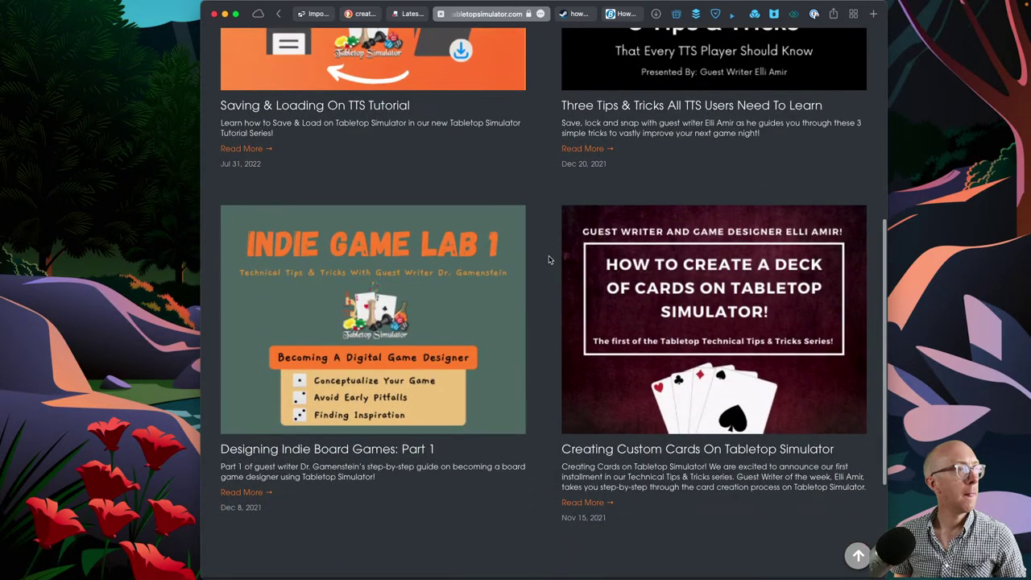
scroll(549, 260, down, 1)
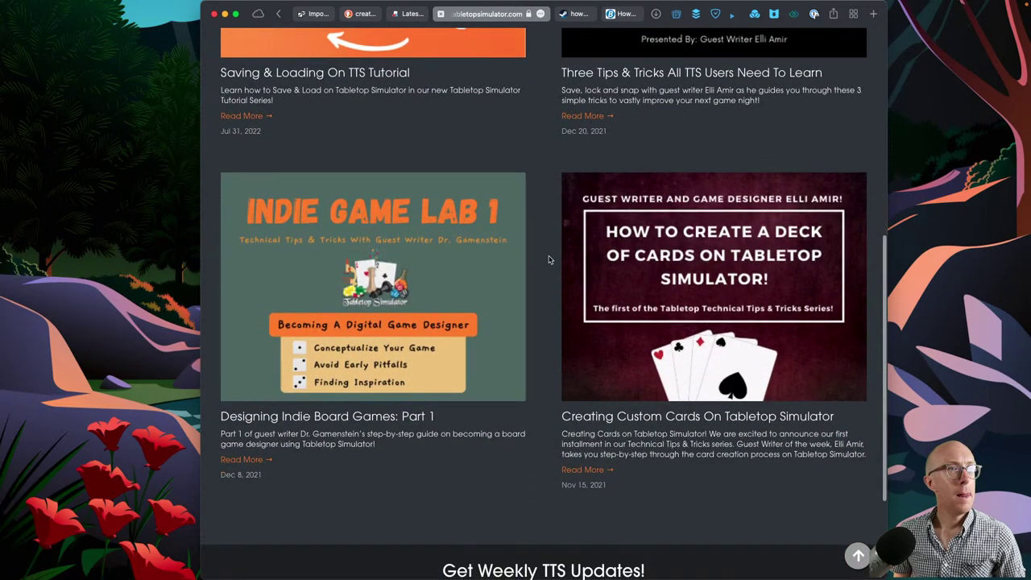
scroll(549, 259, down, 2)
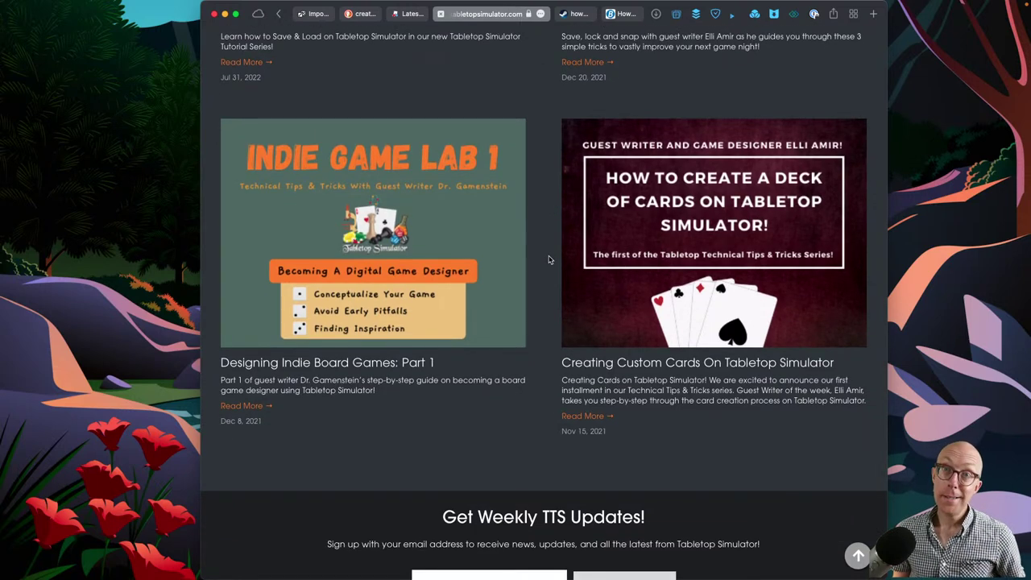
scroll(549, 259, down, 1)
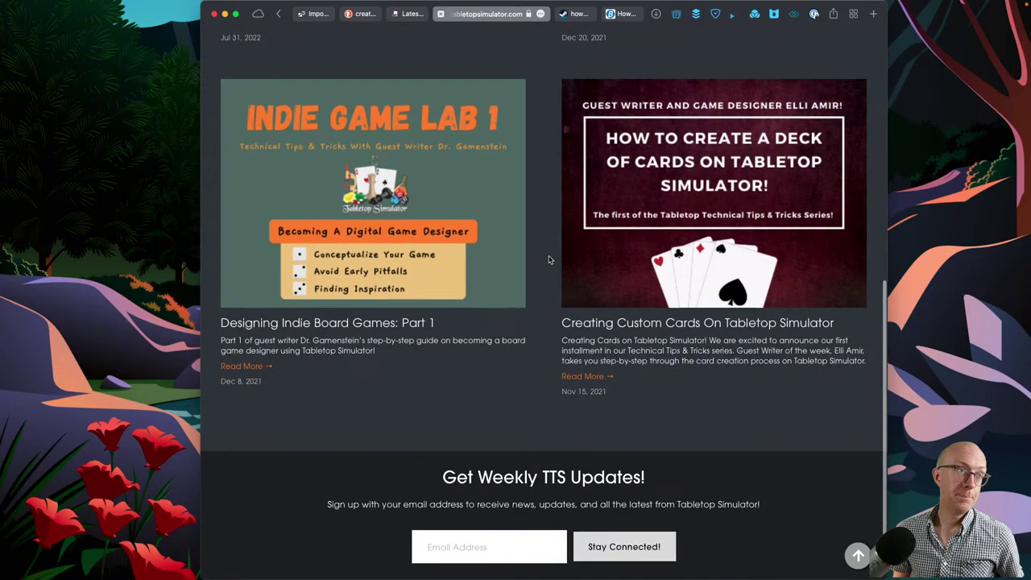
super+click(592, 377)
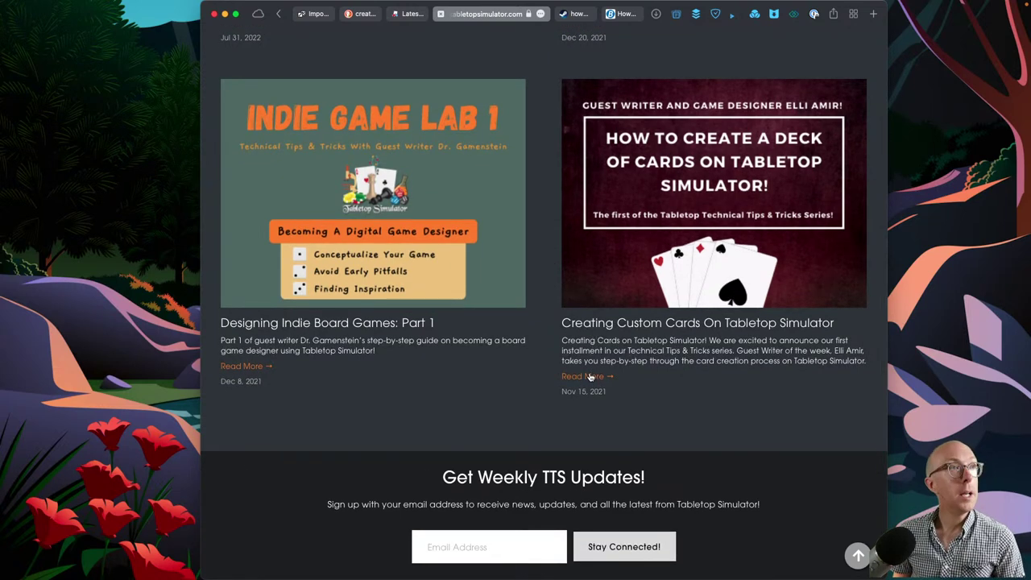
click(549, 16)
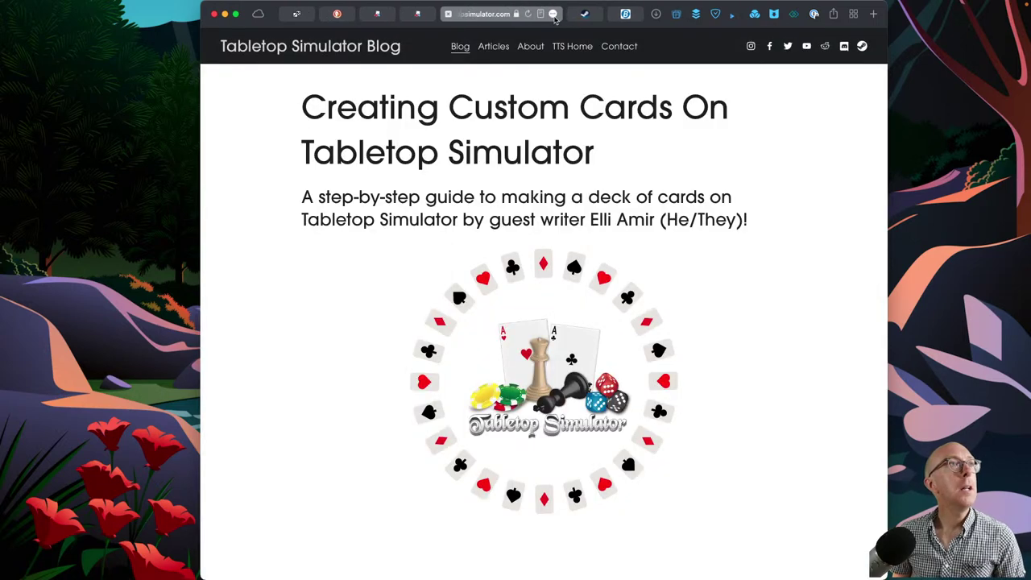
- Read through the Steam discussion "how do you create a game?" and its replies
click(586, 16)
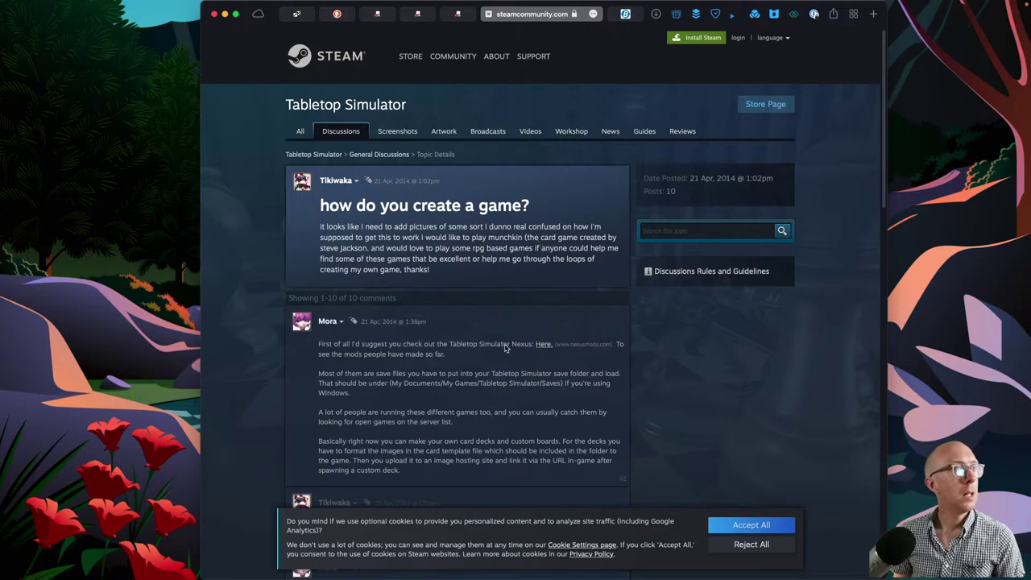
scroll(506, 348, down, 2)
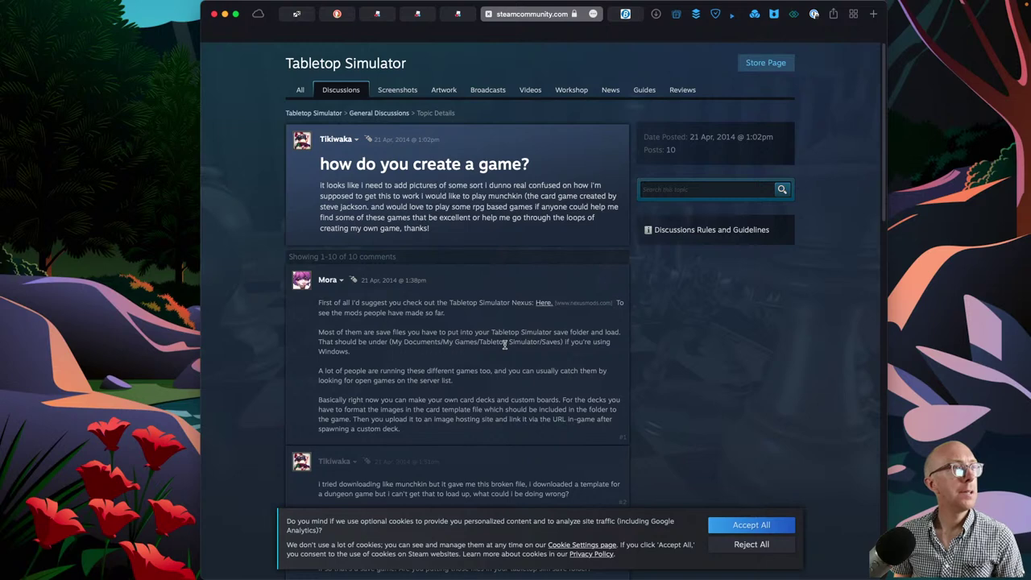
scroll(506, 347, down, 6)
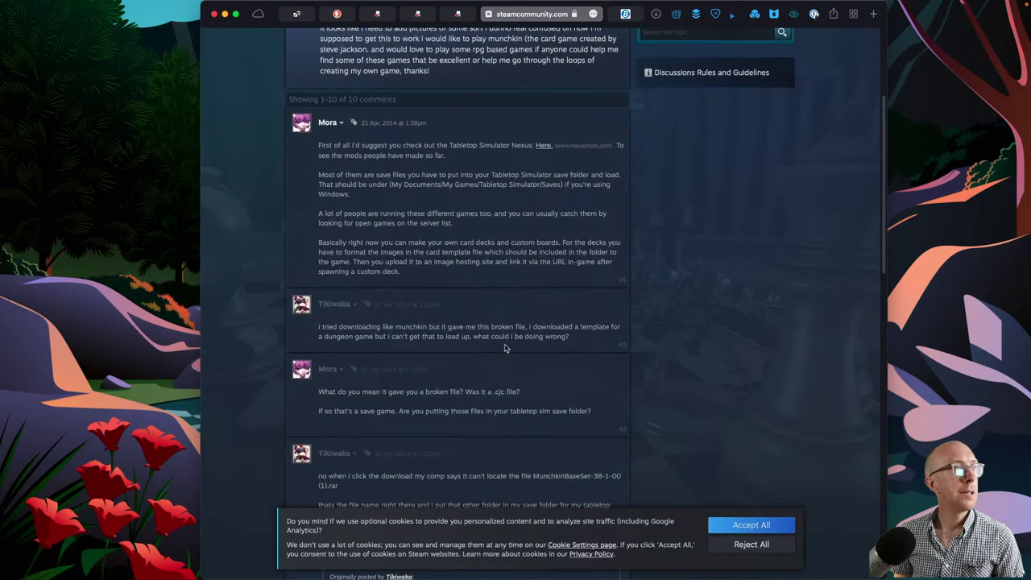
scroll(506, 348, down, 8)
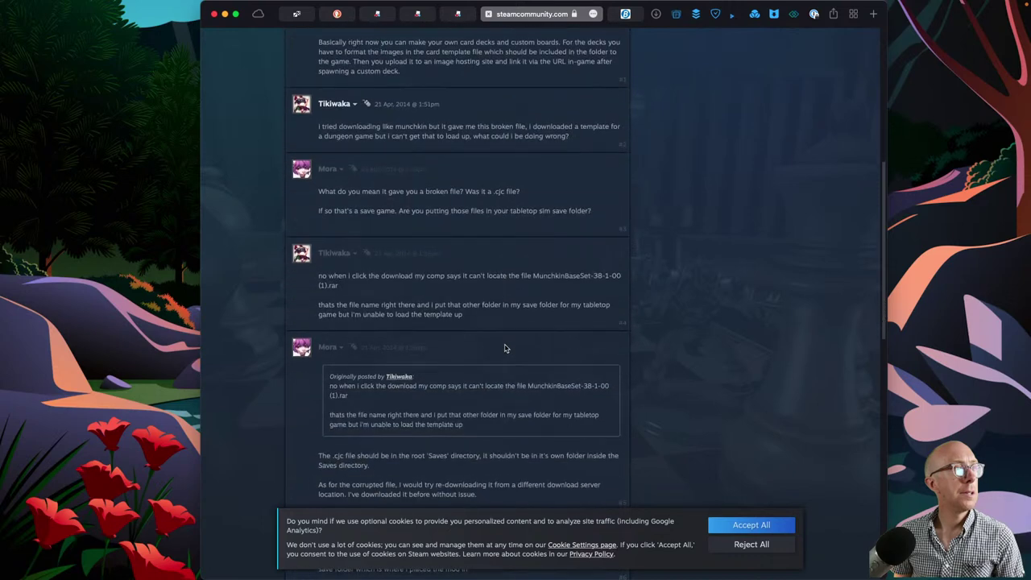
scroll(506, 348, down, 7)
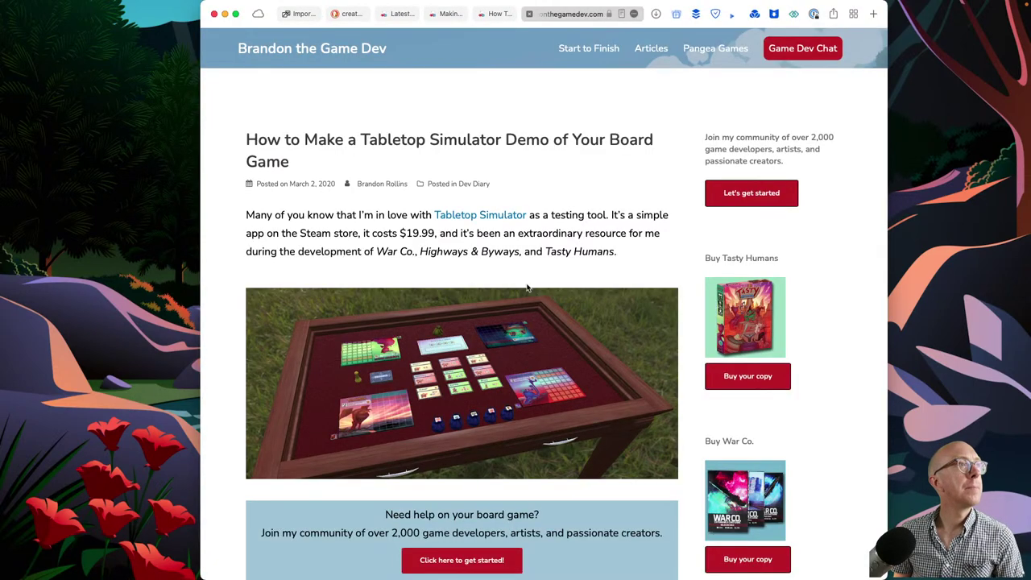
- Read the Tabletop Simulator demo article from its five benefits to Step One and open the linked development studio knowledge base
scroll(528, 288, down, 12)
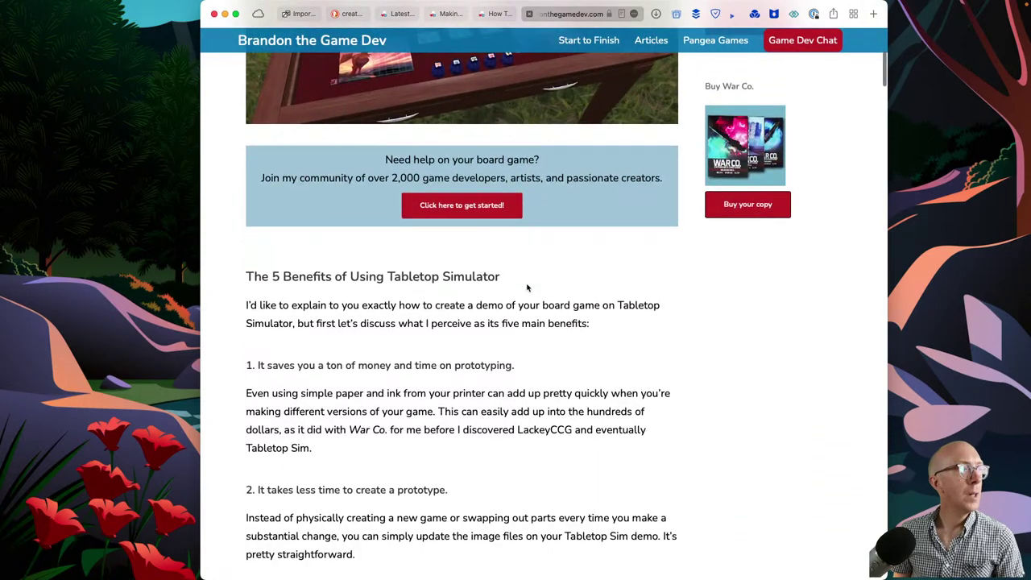
scroll(527, 288, down, 2)
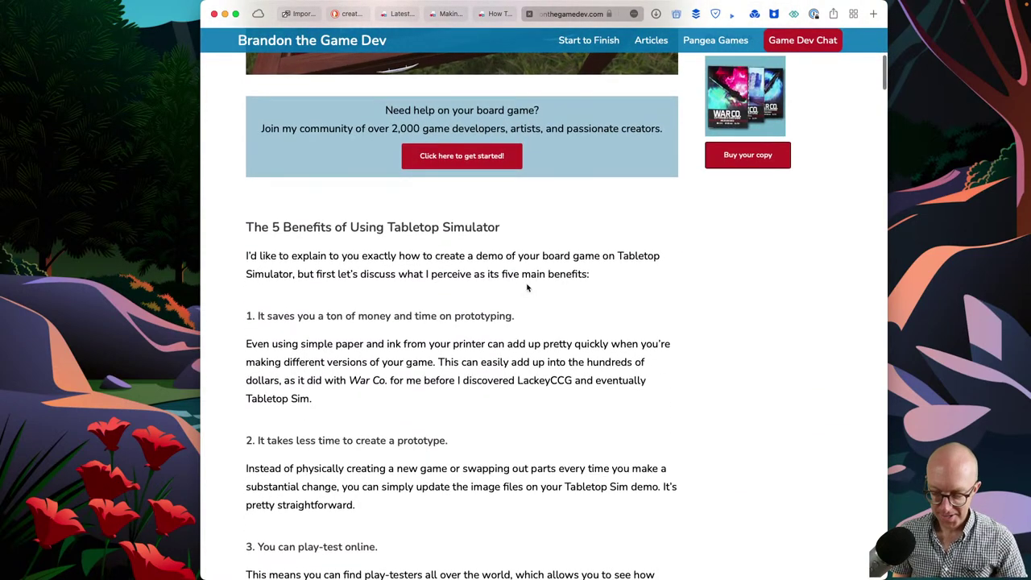
scroll(527, 287, down, 15)
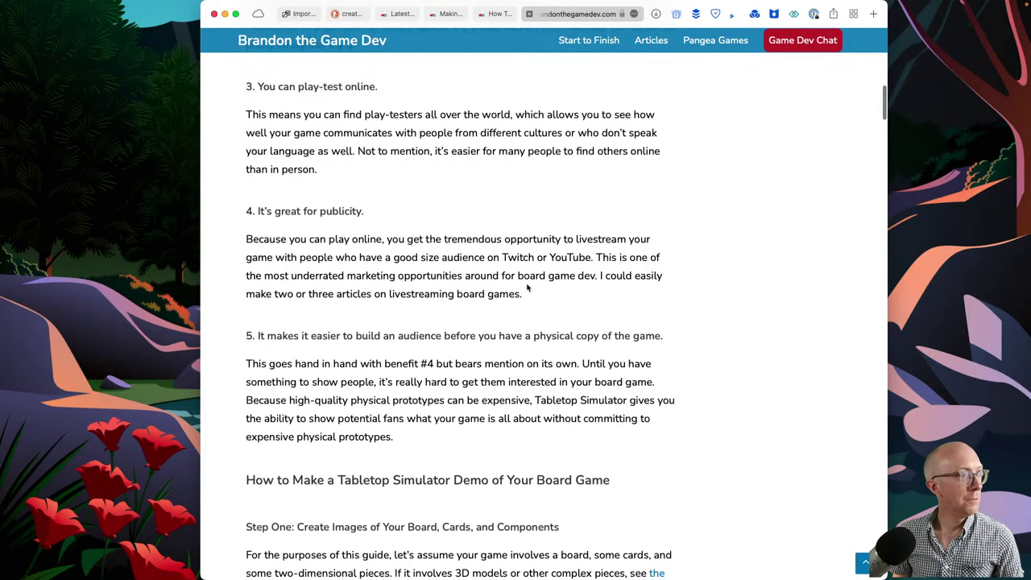
scroll(528, 288, down, 11)
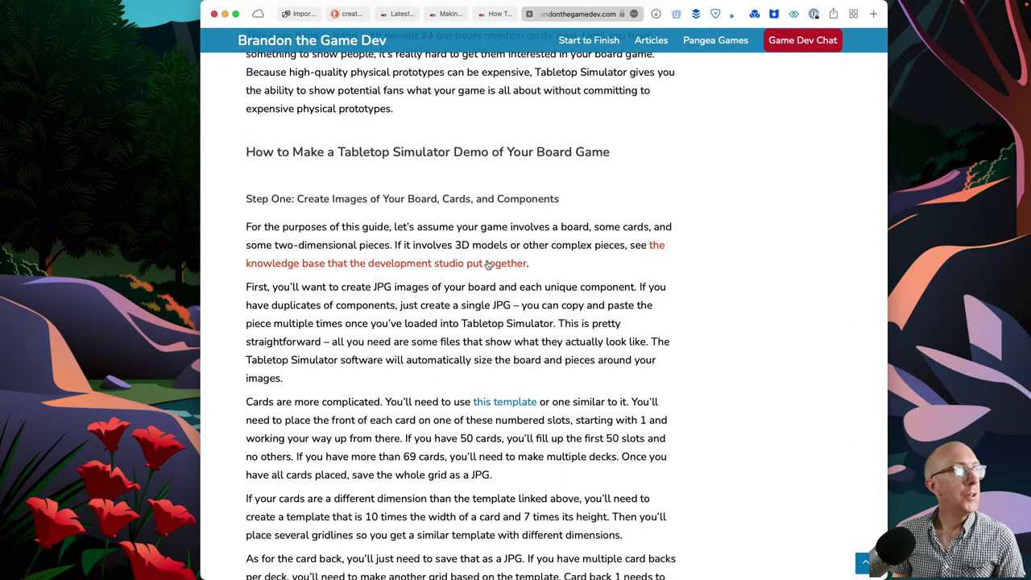
click(488, 265)
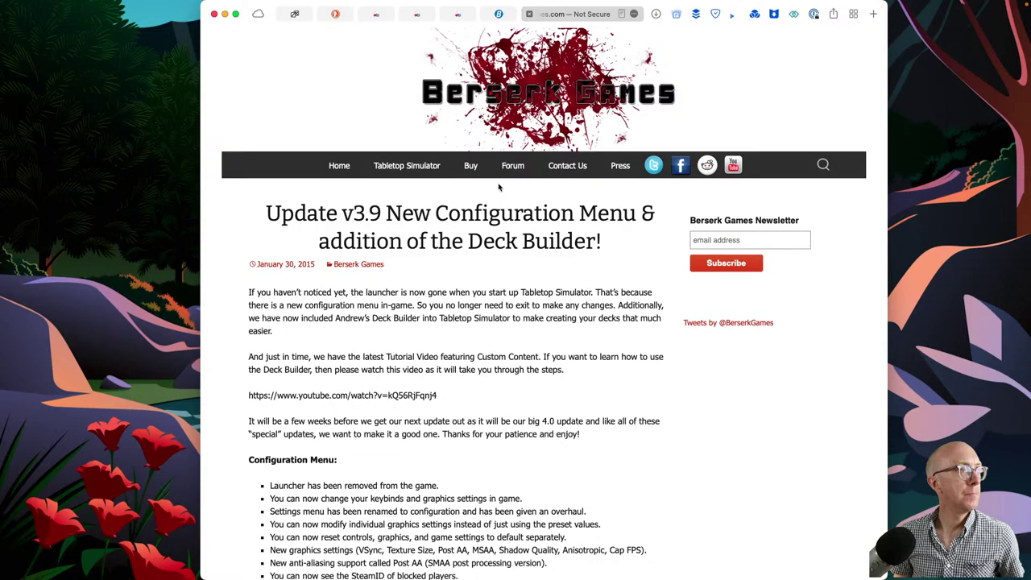
- Examine the Berserk Games Update v3.9 post, including its Configuration Menu and Deck Builder sections
scroll(499, 187, down, 5)
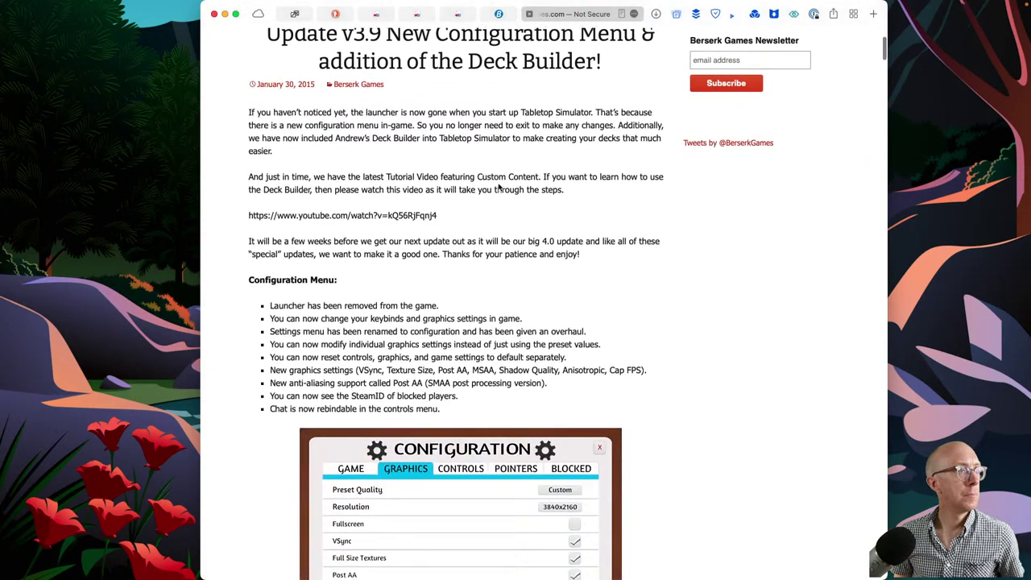
scroll(499, 187, down, 10)
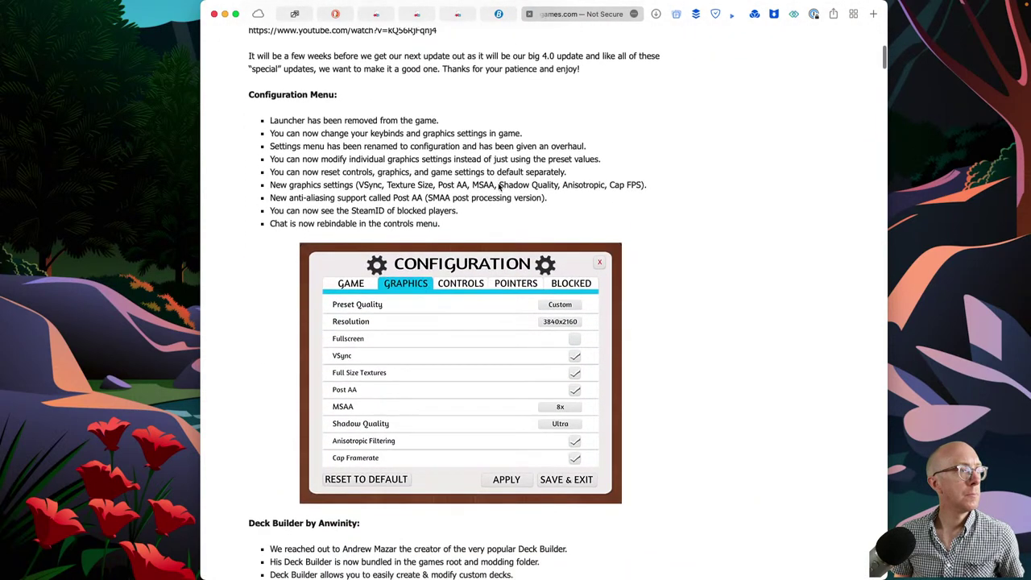
scroll(499, 187, down, 1)
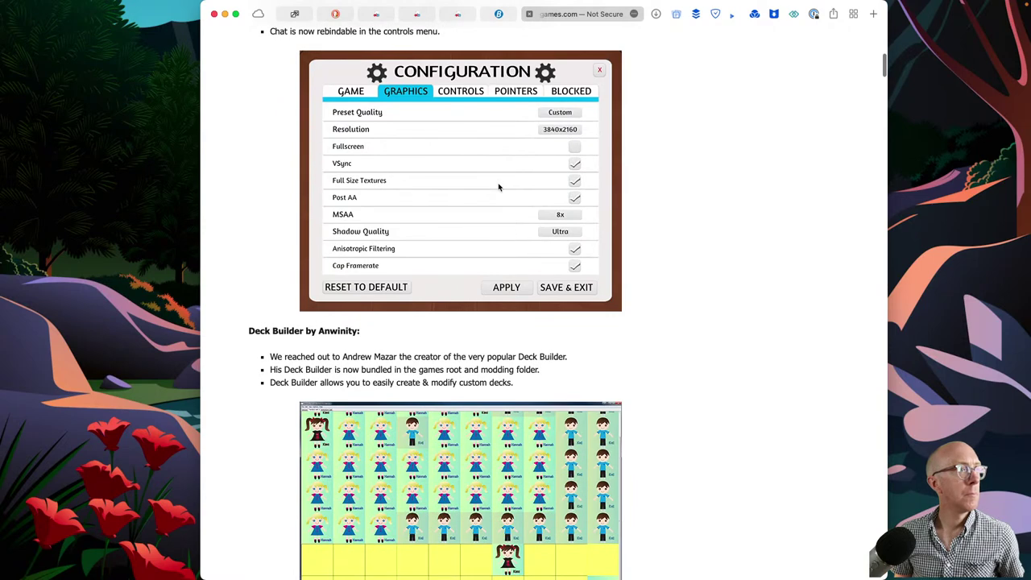
scroll(498, 187, down, 6)
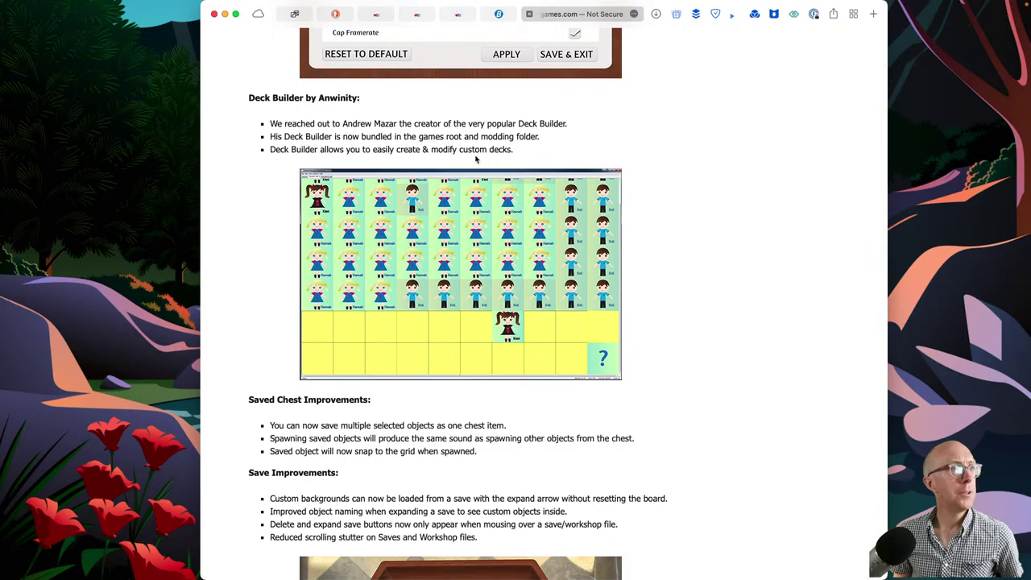
scroll(475, 158, down, 10)
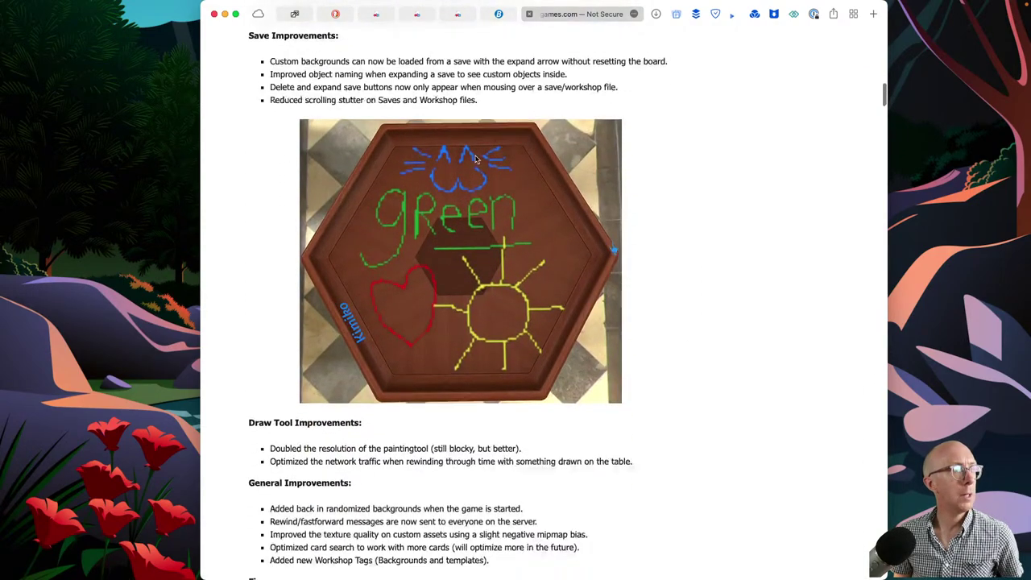
scroll(475, 159, down, 16)
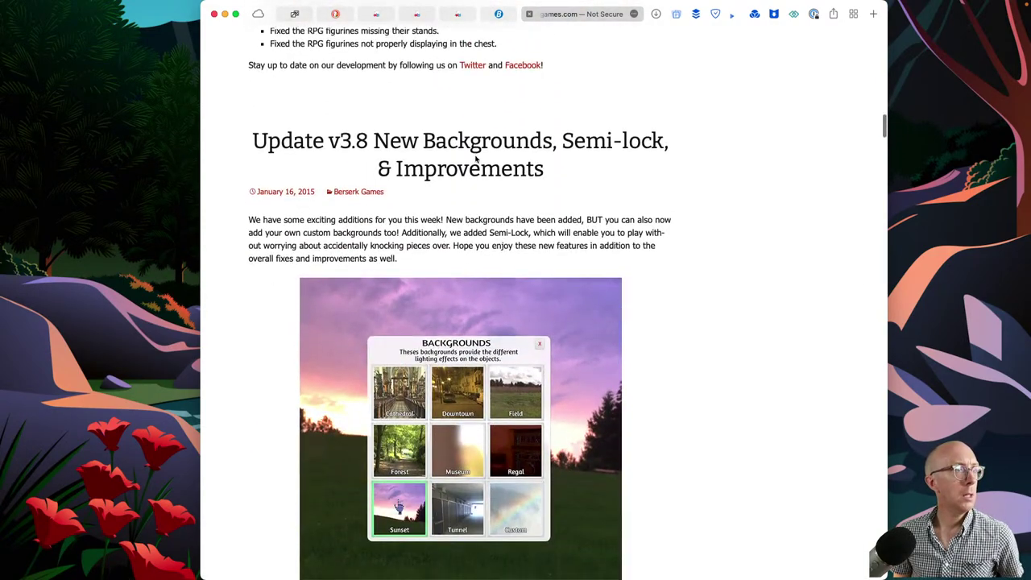
scroll(475, 159, up, 20)
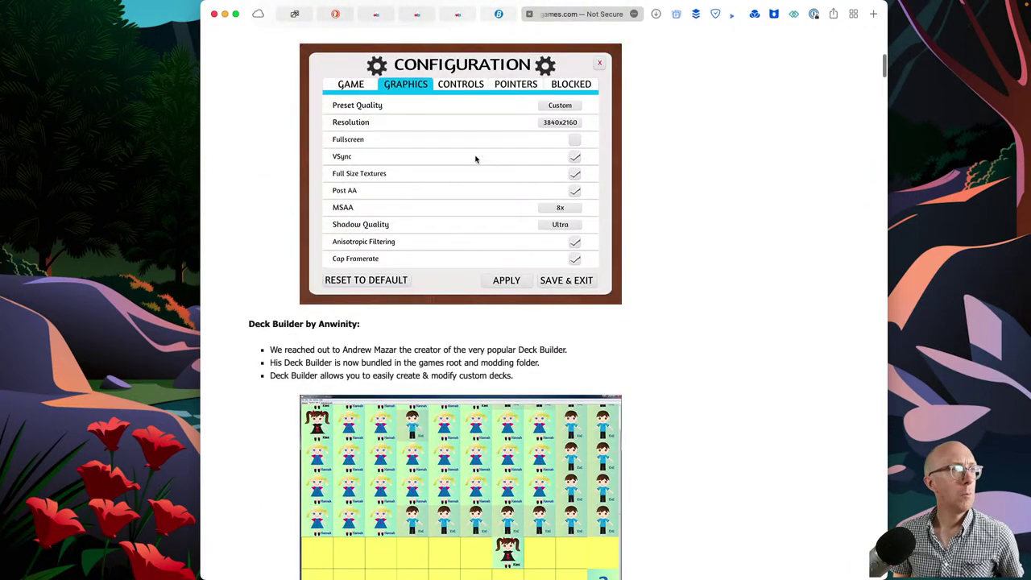
- Switch to Tabletop Simulator, check the modding options, and search all games for "deck"
key(super+Tab)
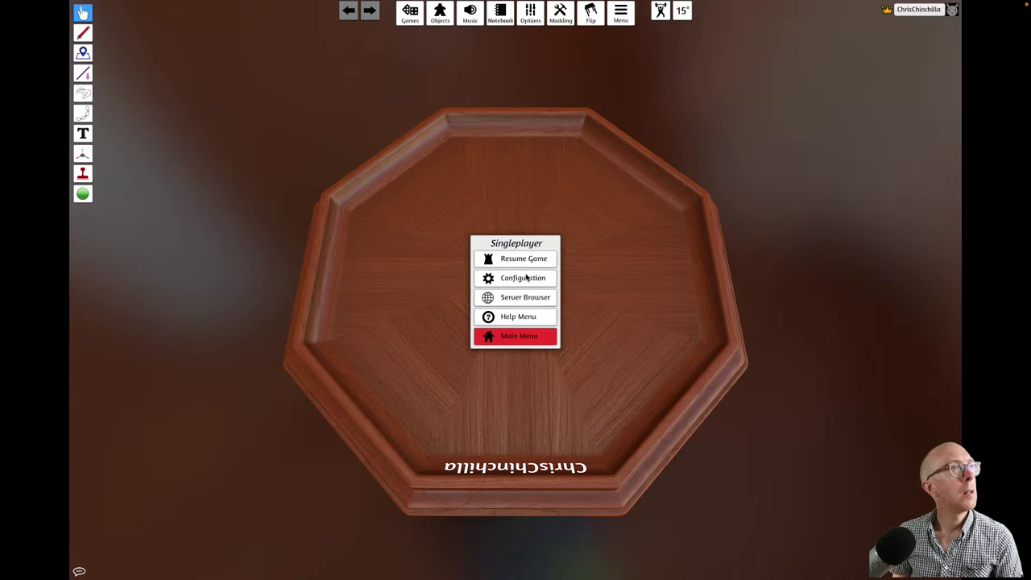
mouse_move(562, 15)
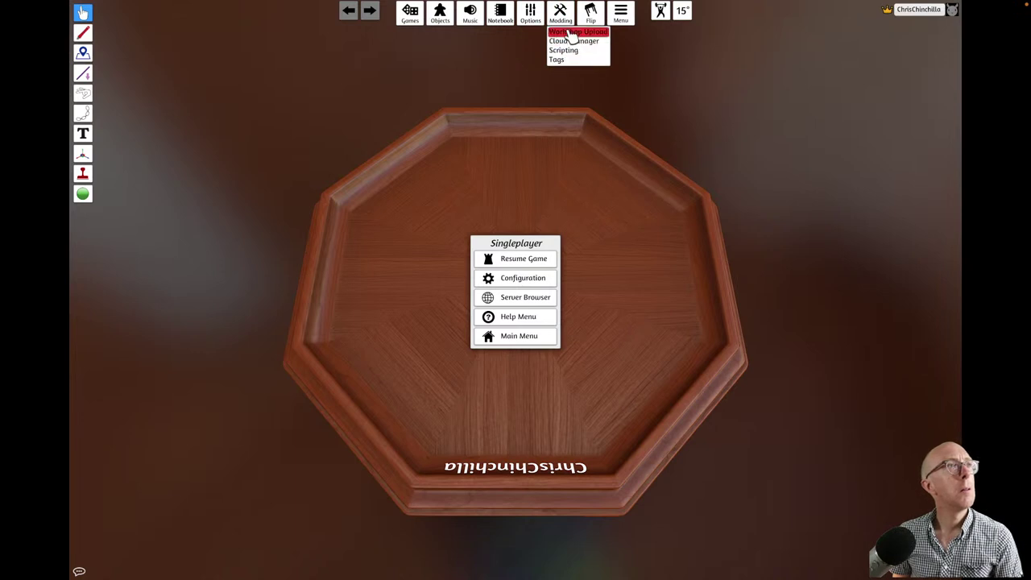
click(421, 16)
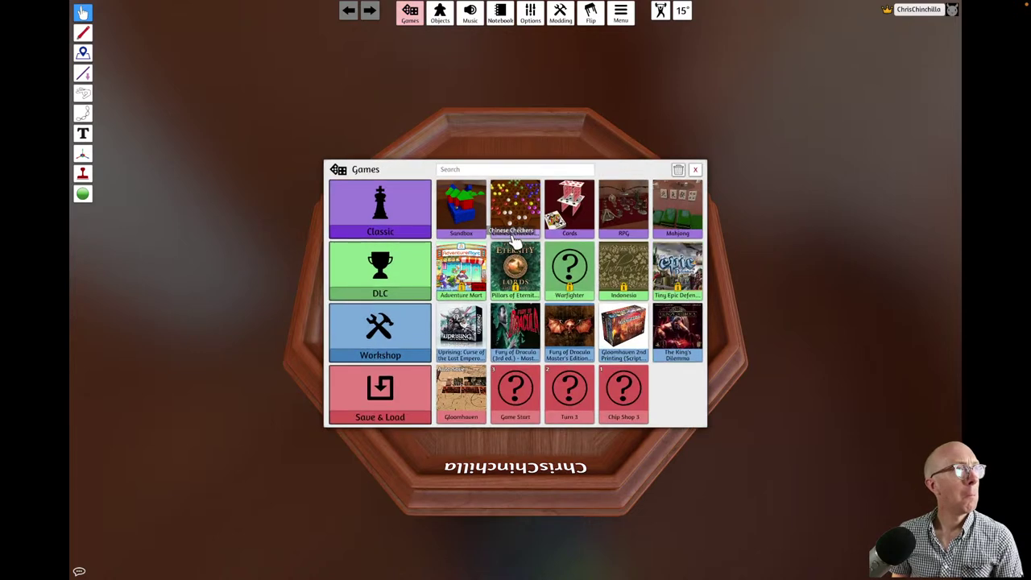
click(493, 171)
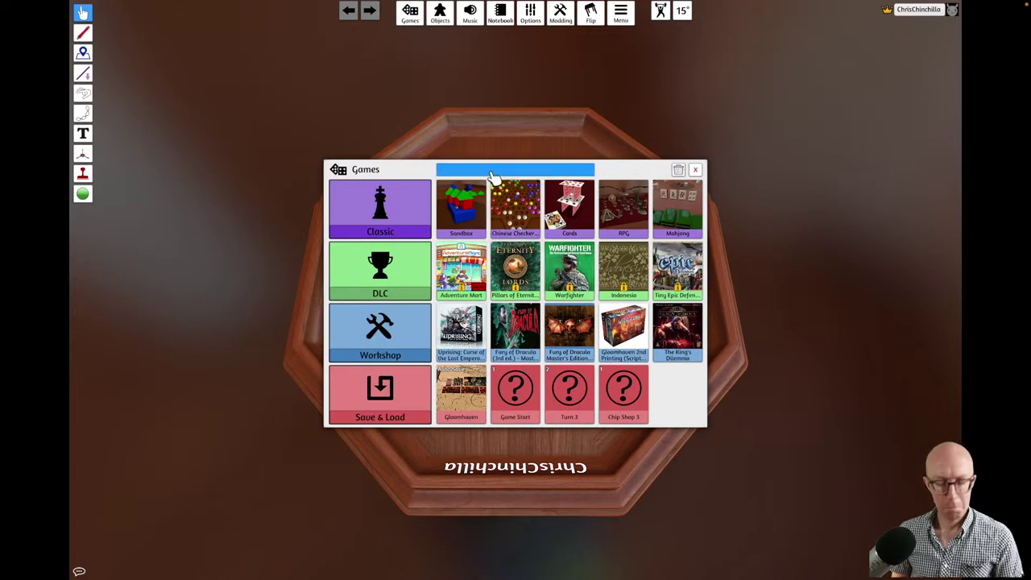
text(deck)
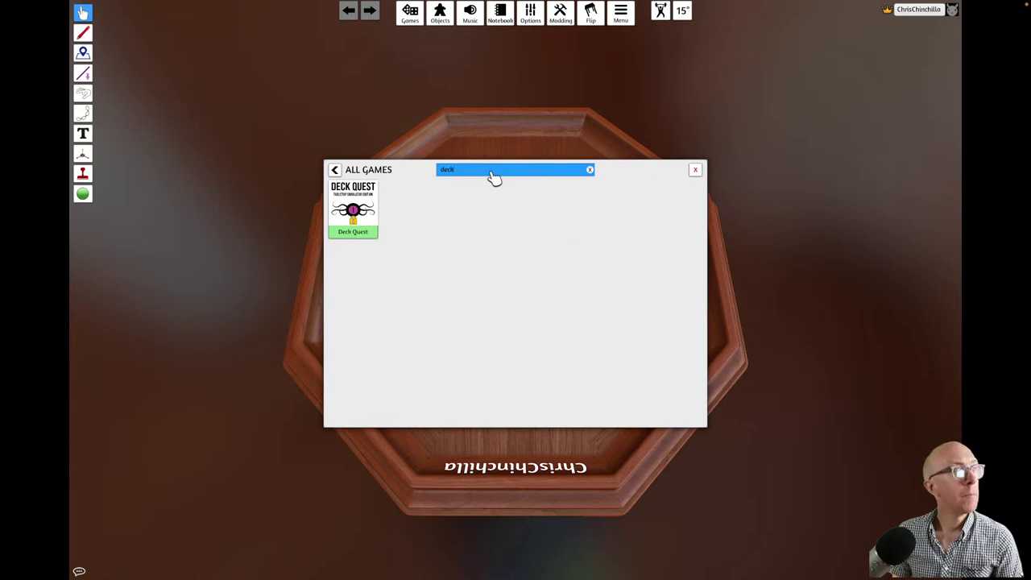
- Replace the games search with "modding", clear it again, and close the Games window
key(BackSpace)
key(BackSpace)
key(BackSpace)
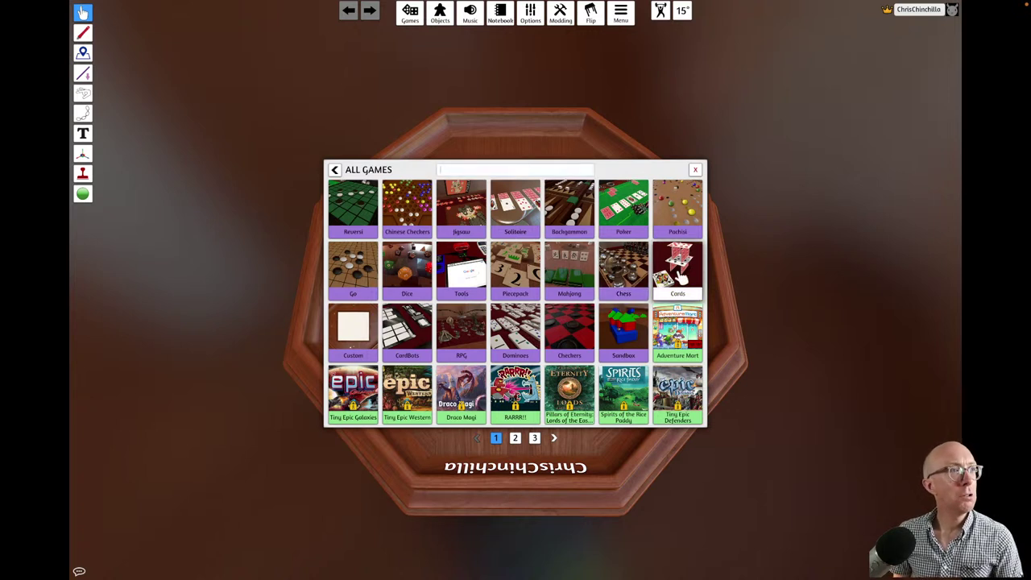
text(m)
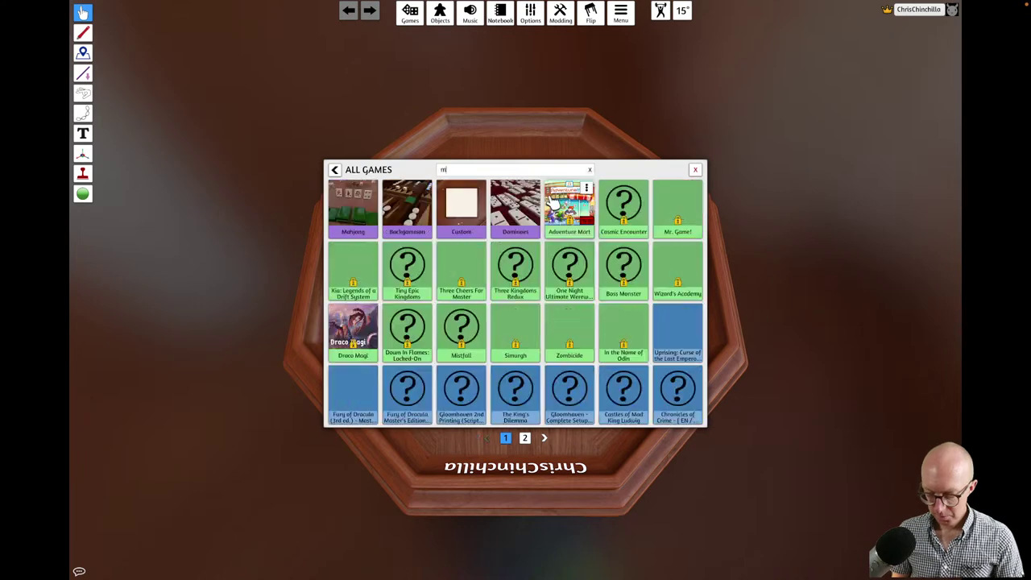
text(odding)
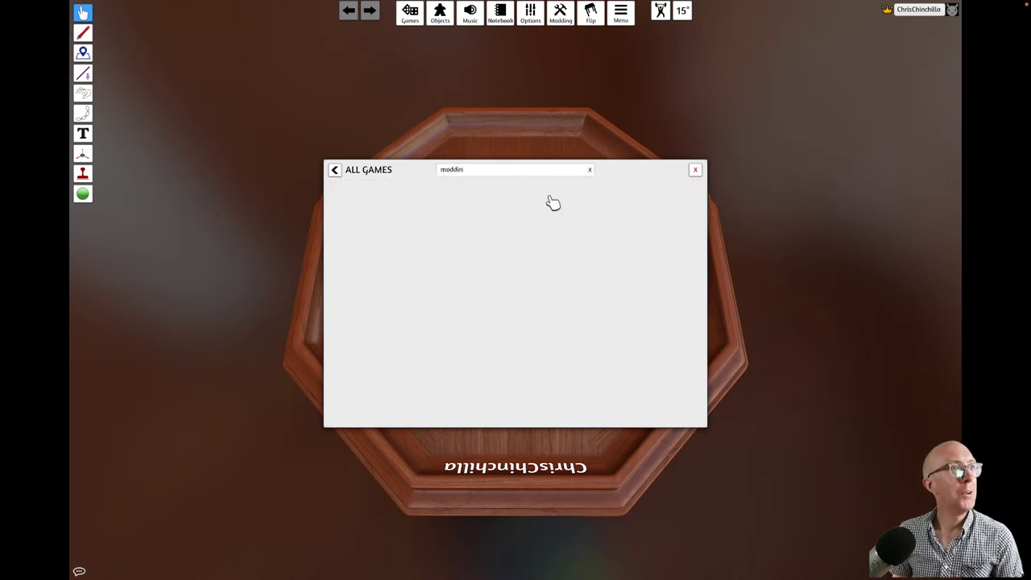
key(BackSpace)
key(BackSpace)
key(BackSpace)
key(BackSpace)
key(BackSpace)
key(BackSpace)
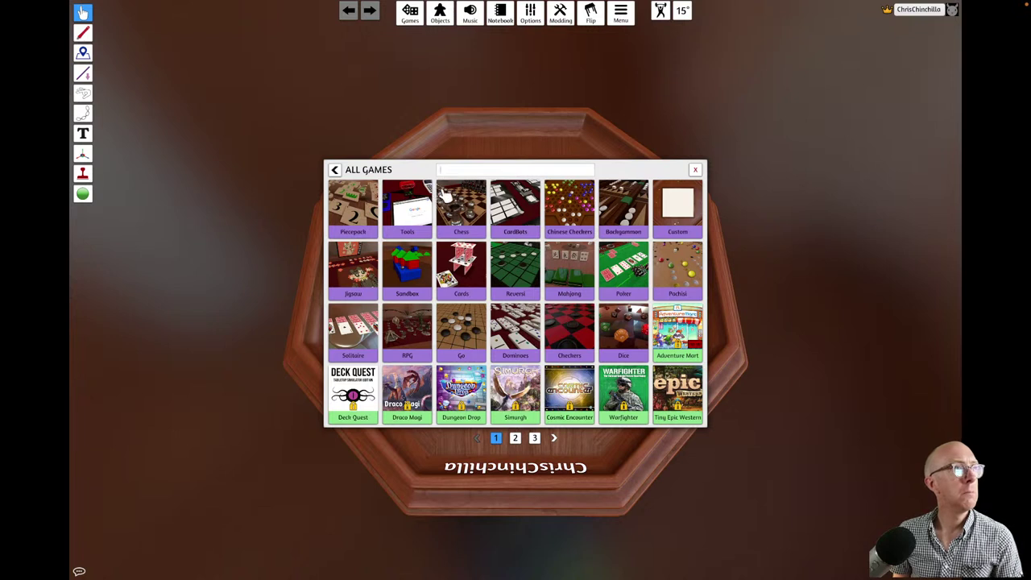
click(694, 170)
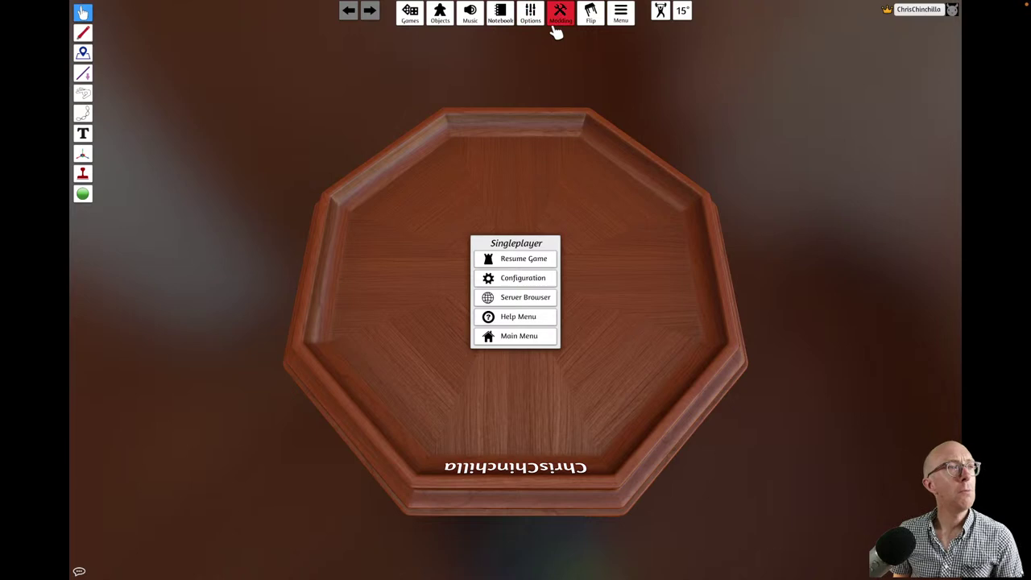
- Switch back to the browser and read the demo article's instructions on card templates, image uploads and creating a Workshop item
key(super+Tab)
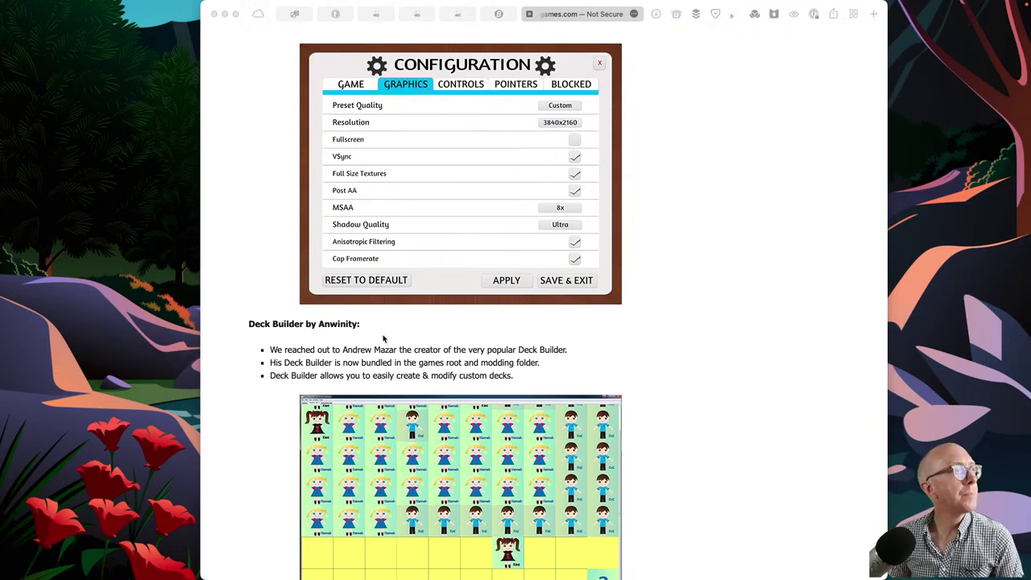
scroll(382, 341, down, 2)
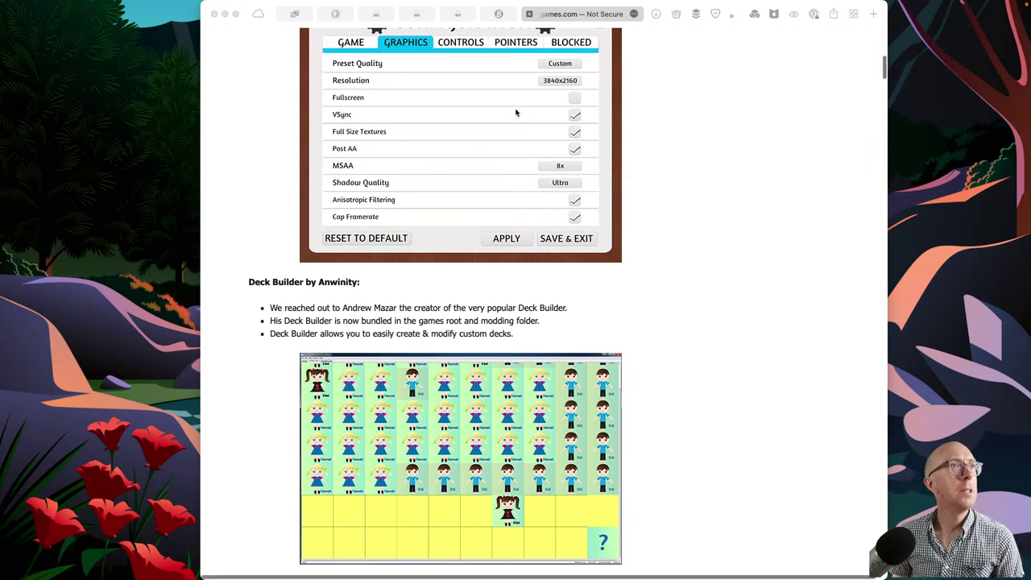
click(499, 16)
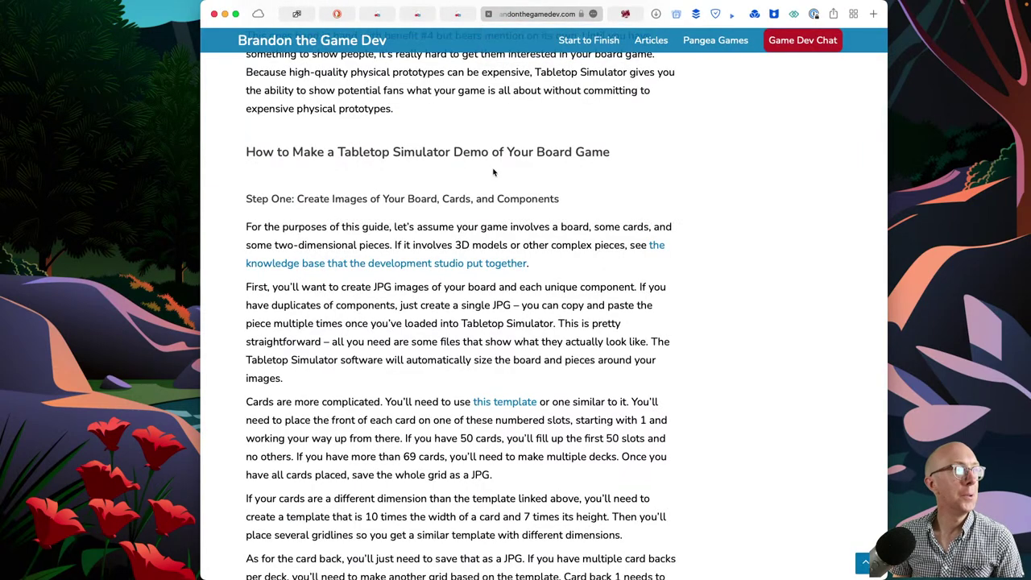
scroll(494, 171, down, 5)
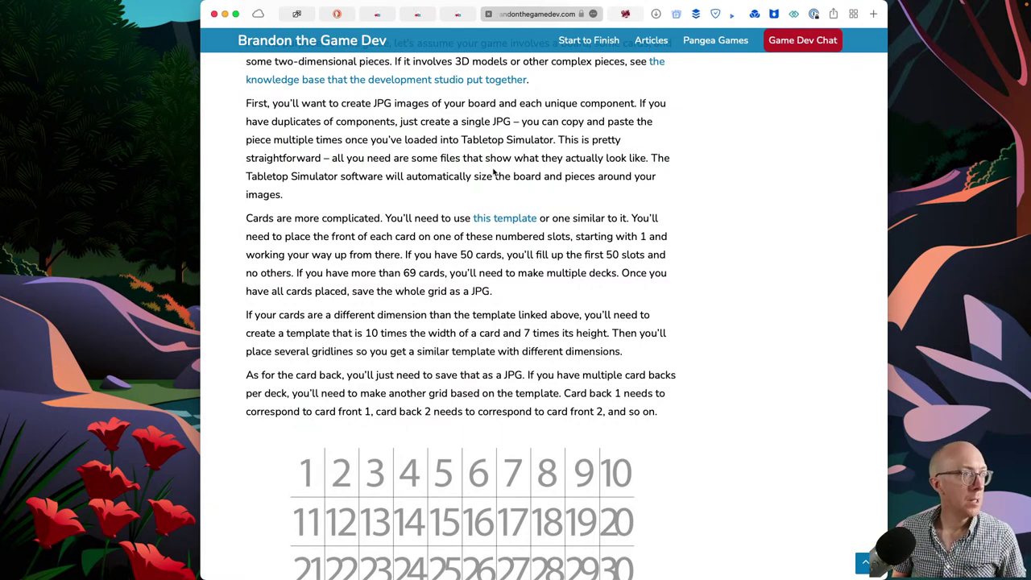
scroll(462, 272, down, 1)
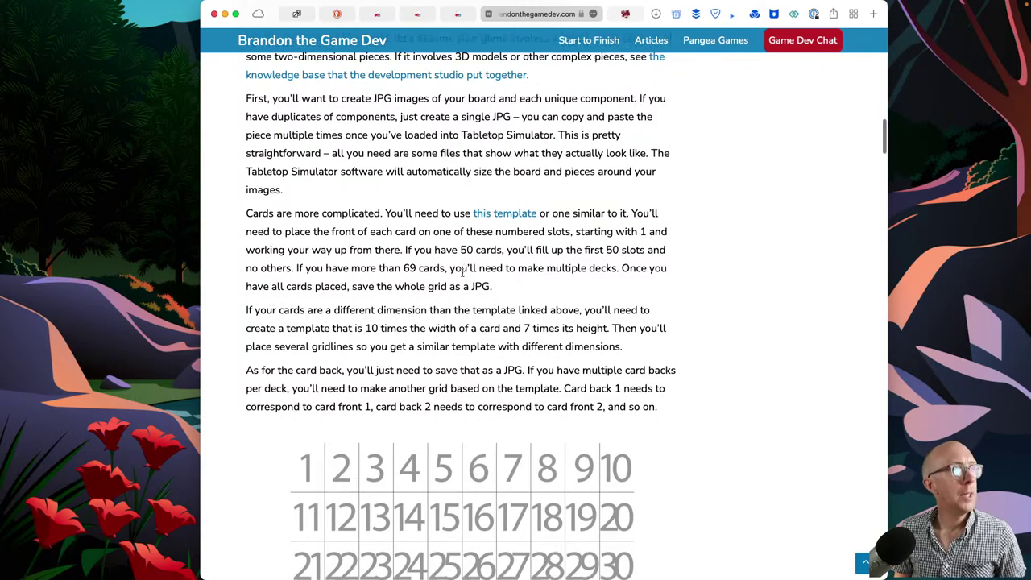
scroll(462, 273, down, 10)
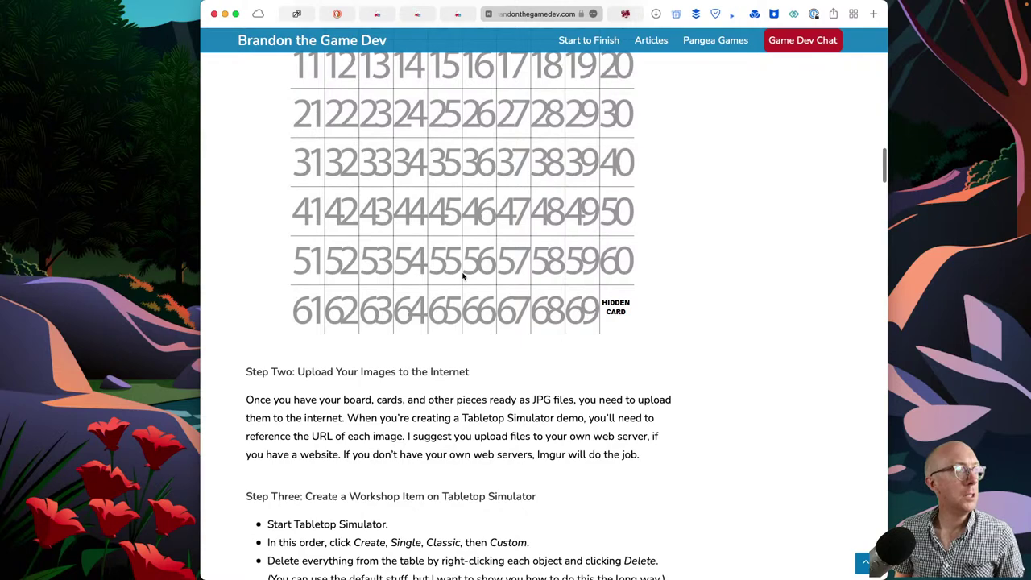
scroll(465, 346, down, 1)
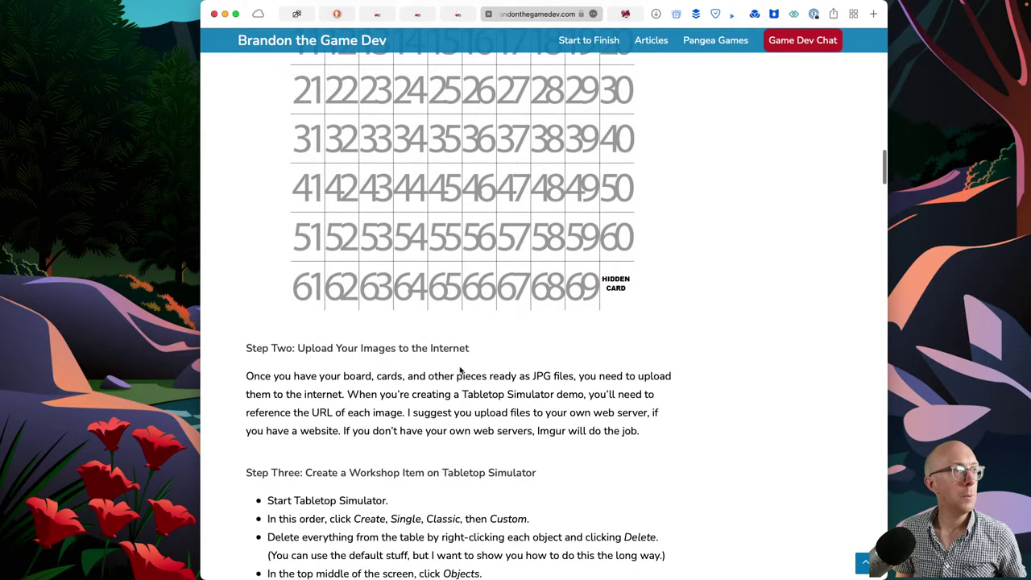
scroll(461, 369, up, 10)
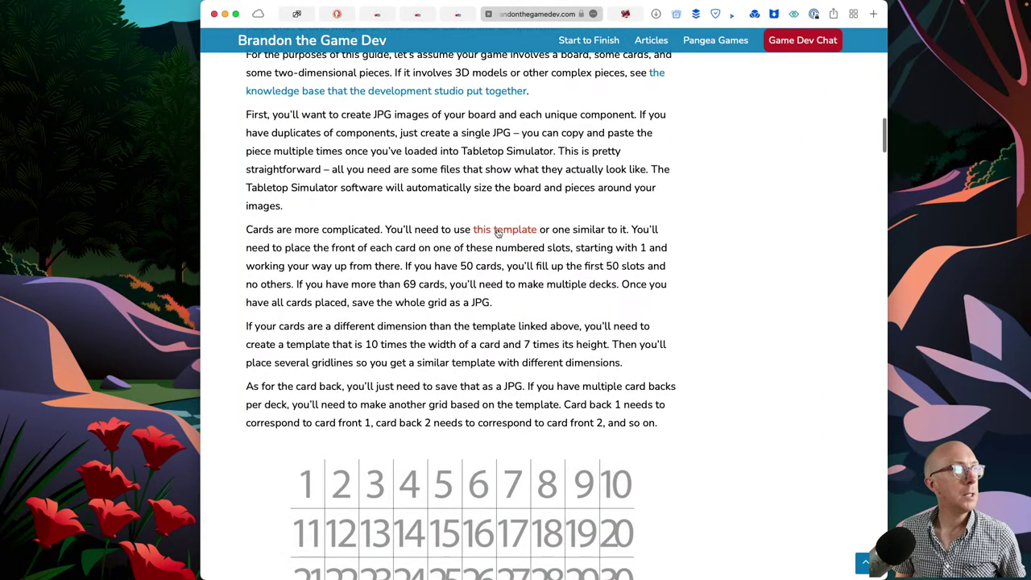
- Save the numbered card template image linked in the article to the desktop, and close its page
super+click(498, 231)
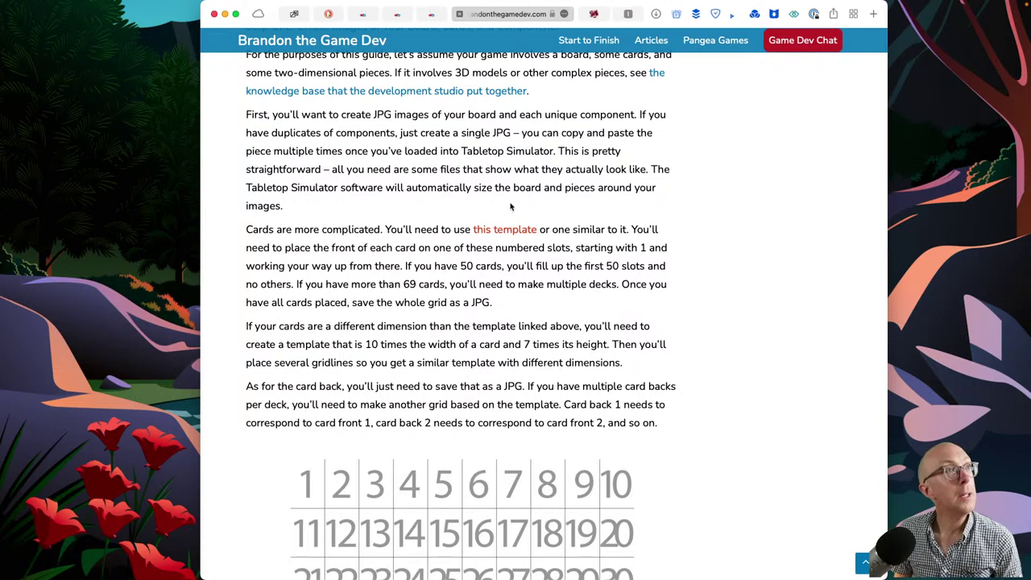
click(628, 15)
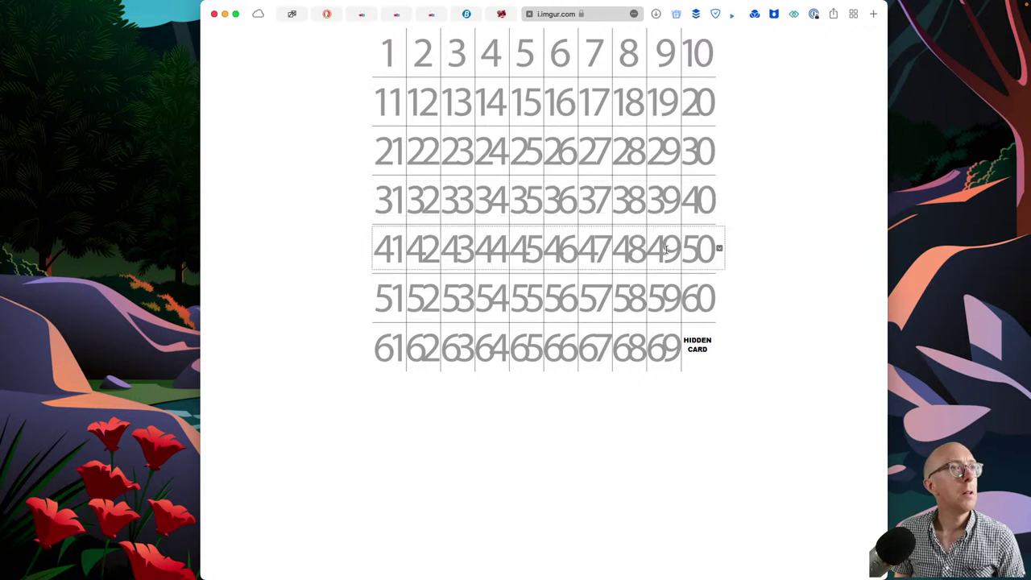
click(717, 251)
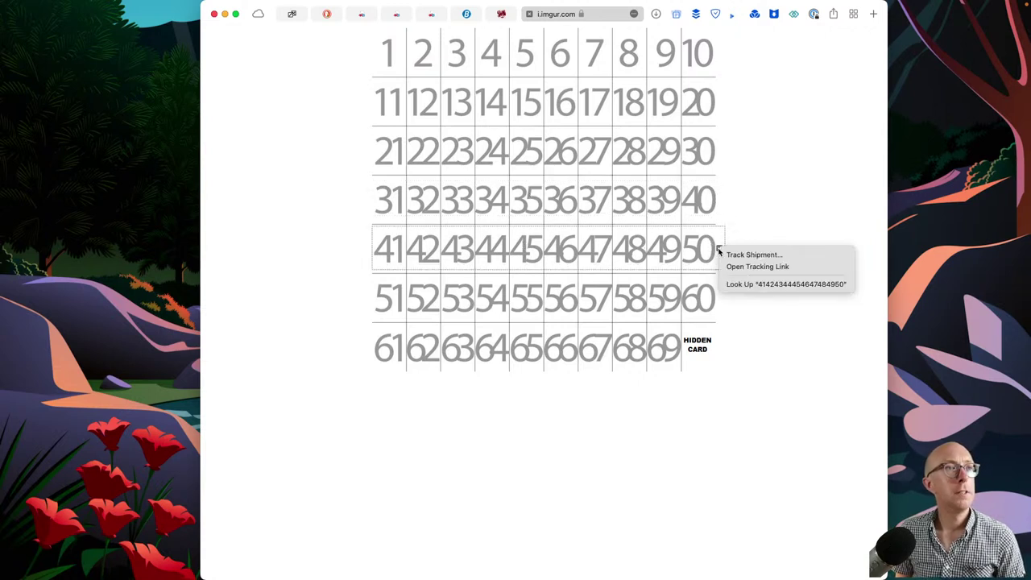
click(778, 220)
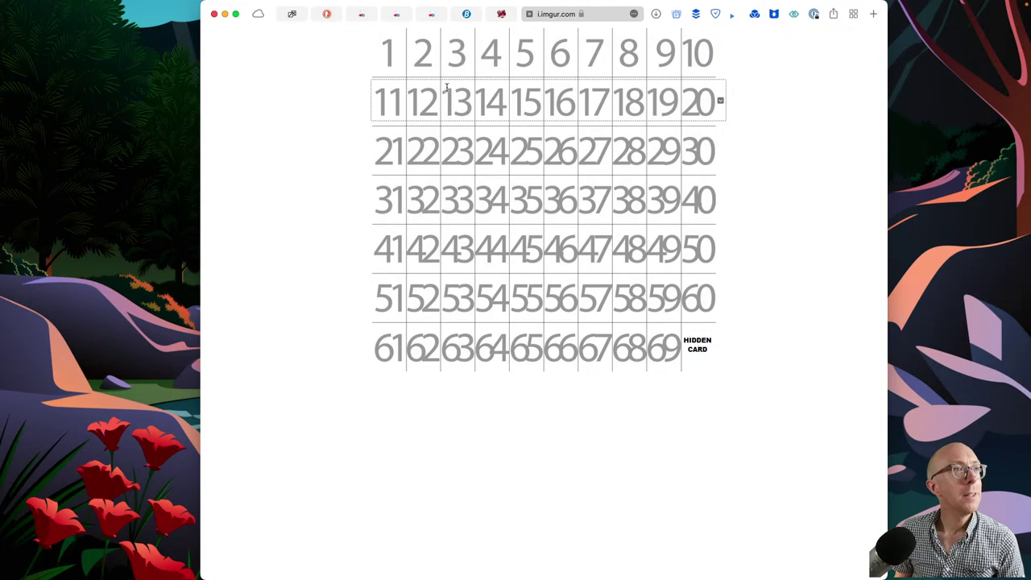
key(super+s)
key(Return)
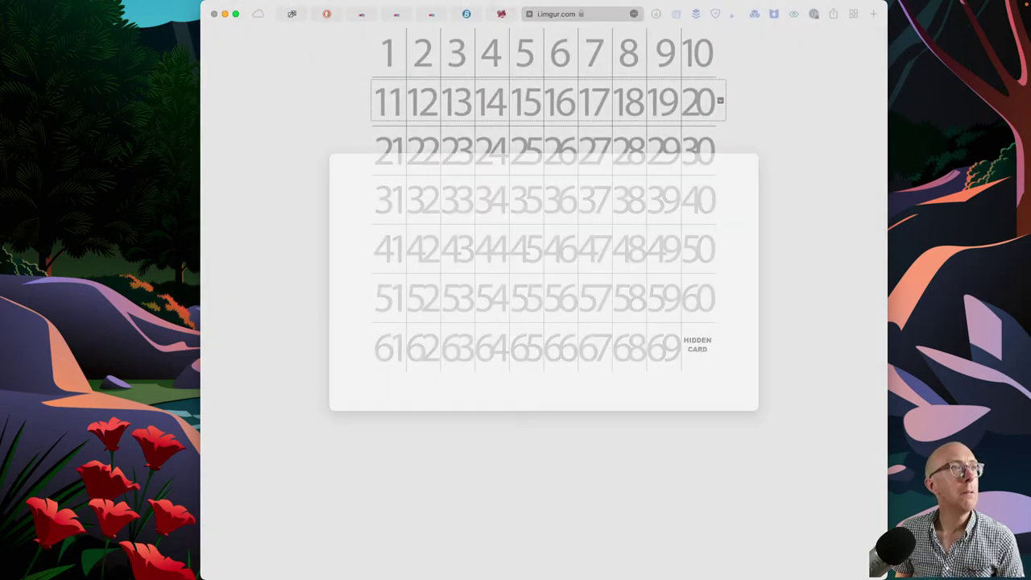
key(super+w)
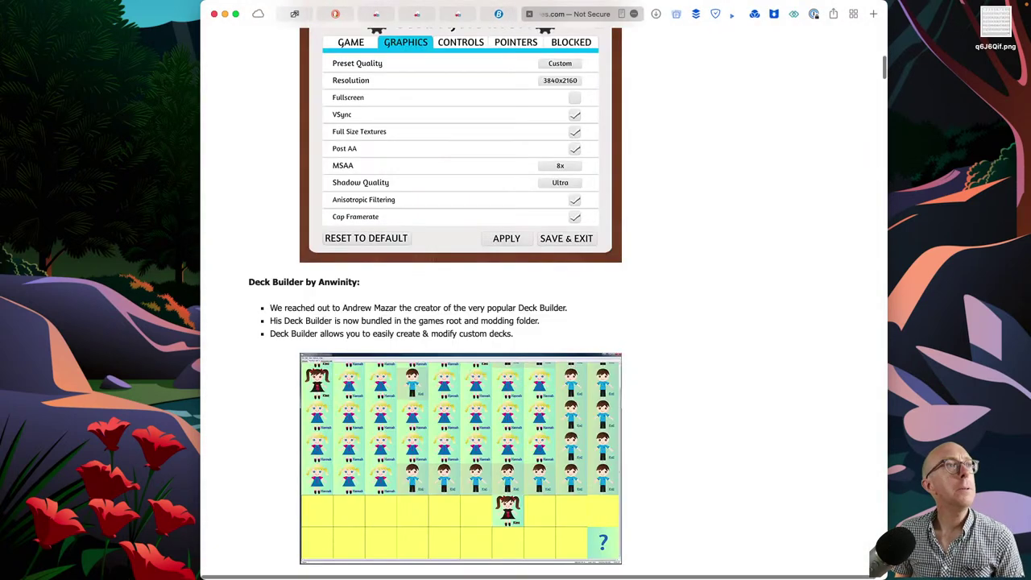
- Return to the Brandon the Game Dev article and read its instructions on card grid dimensions and card backs
click(499, 14)
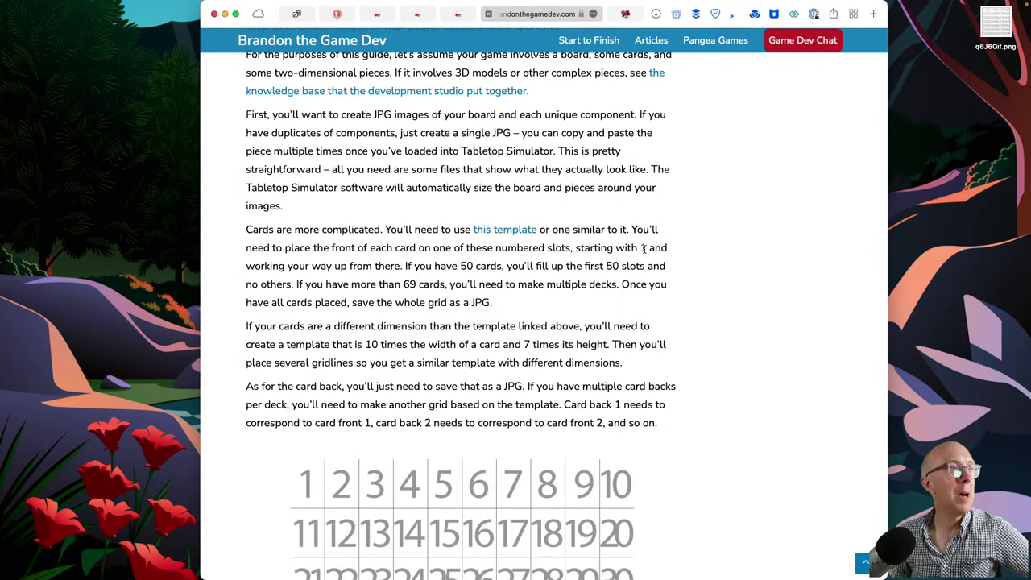
scroll(568, 305, down, 1)
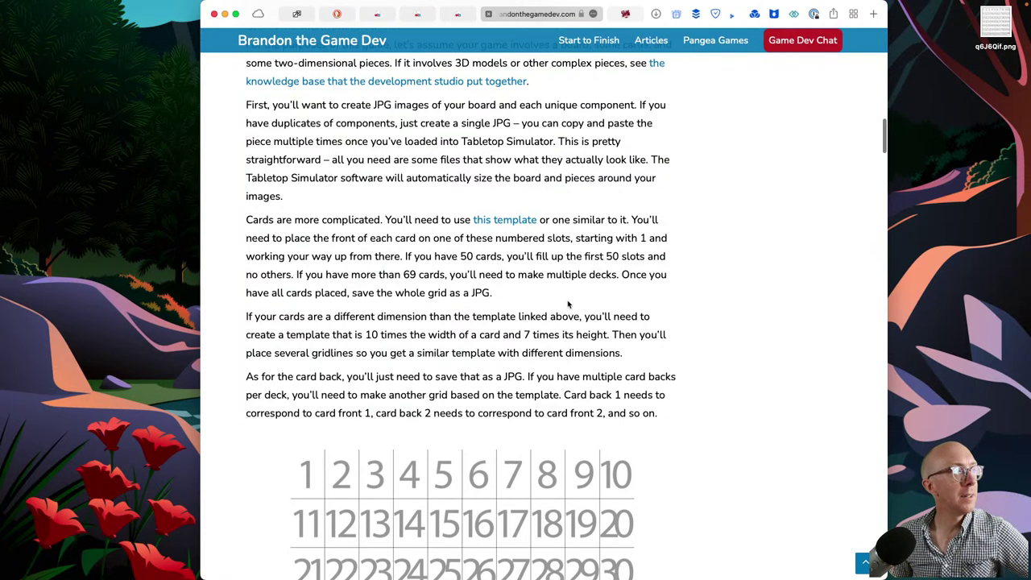
scroll(568, 304, down, 5)
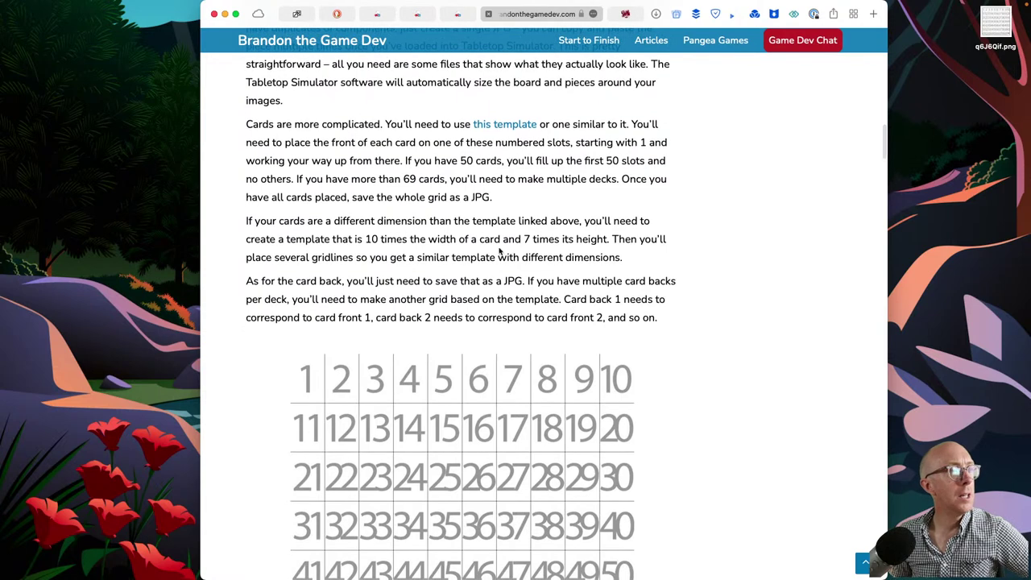
scroll(499, 252, down, 5)
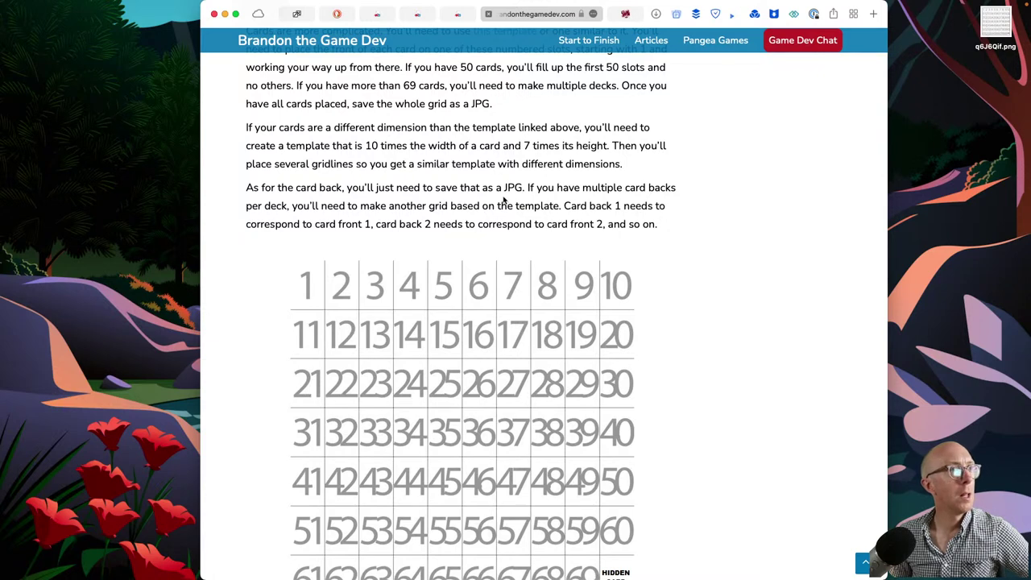
scroll(504, 201, down, 3)
scroll(504, 201, up, 4)
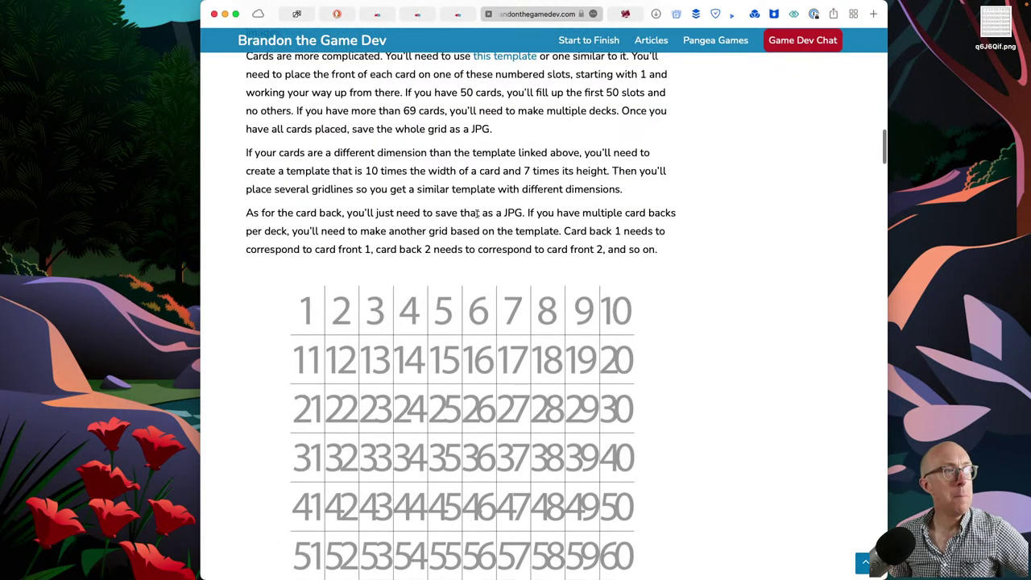
triple_click(477, 213)
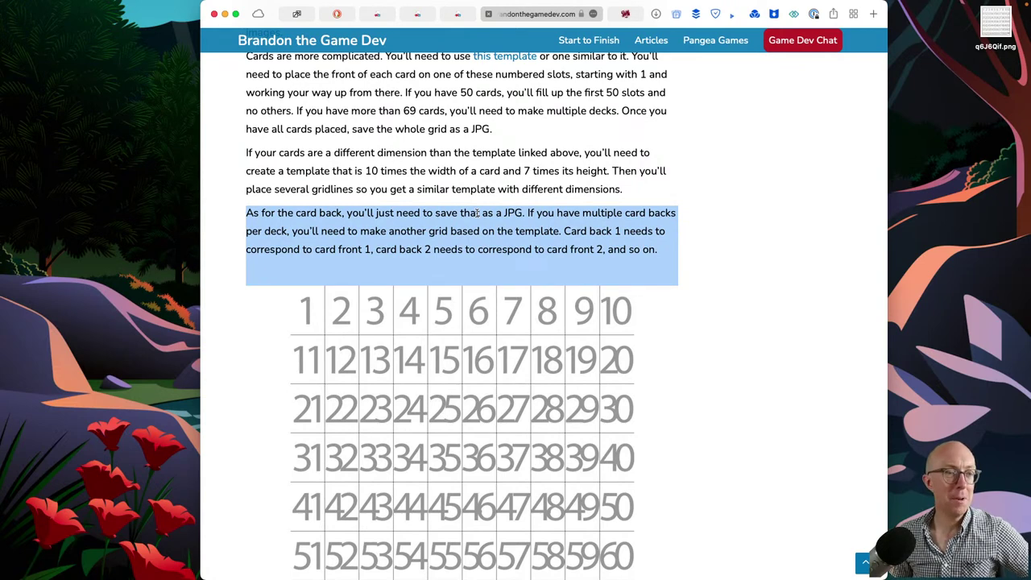
- Switch to Finder, search this Mac's files for "chip shop", and open the Chip Shop folder stored in Google Drive
click(949, 202)
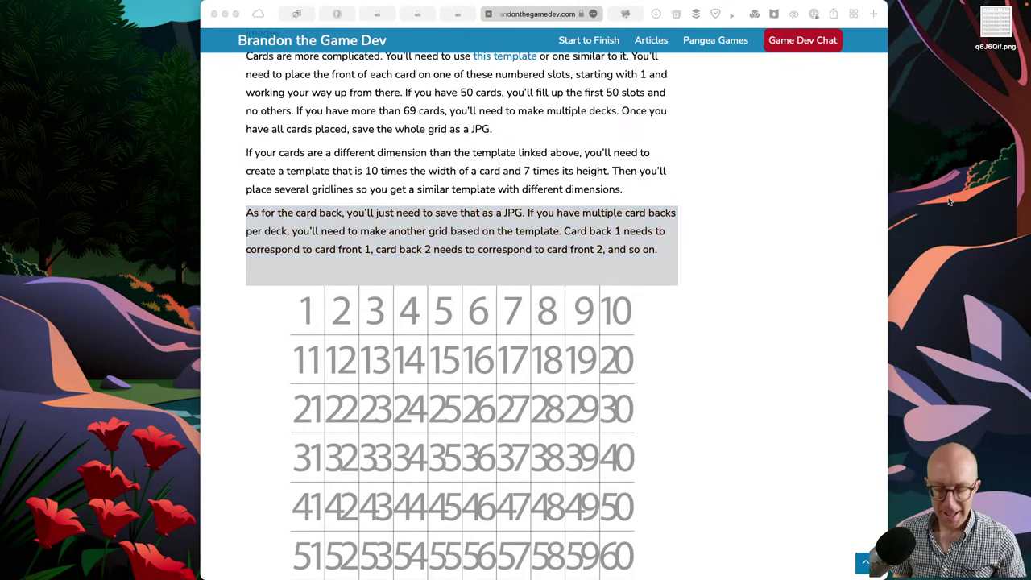
key(super+n)
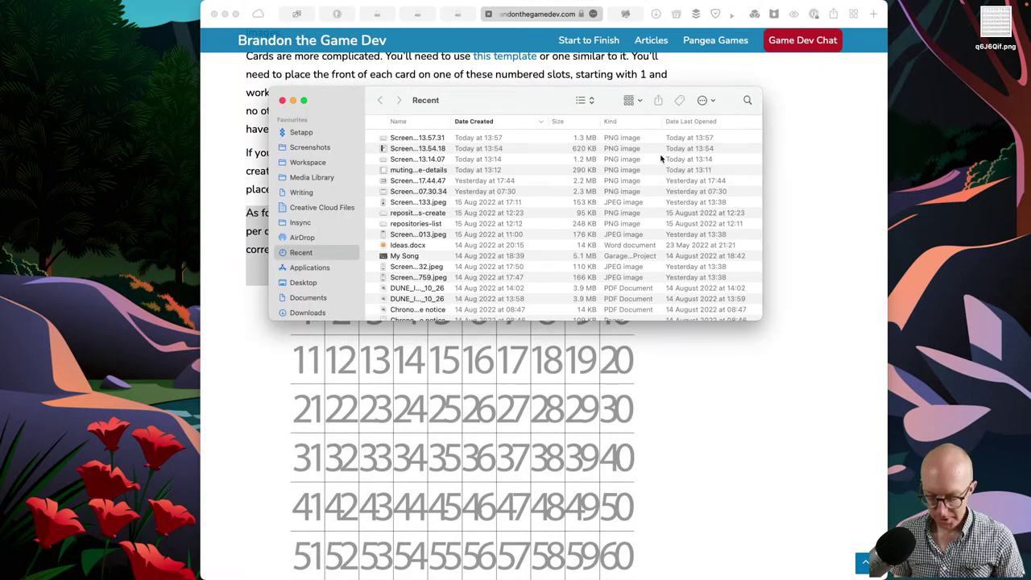
key(super+space)
text(chip)
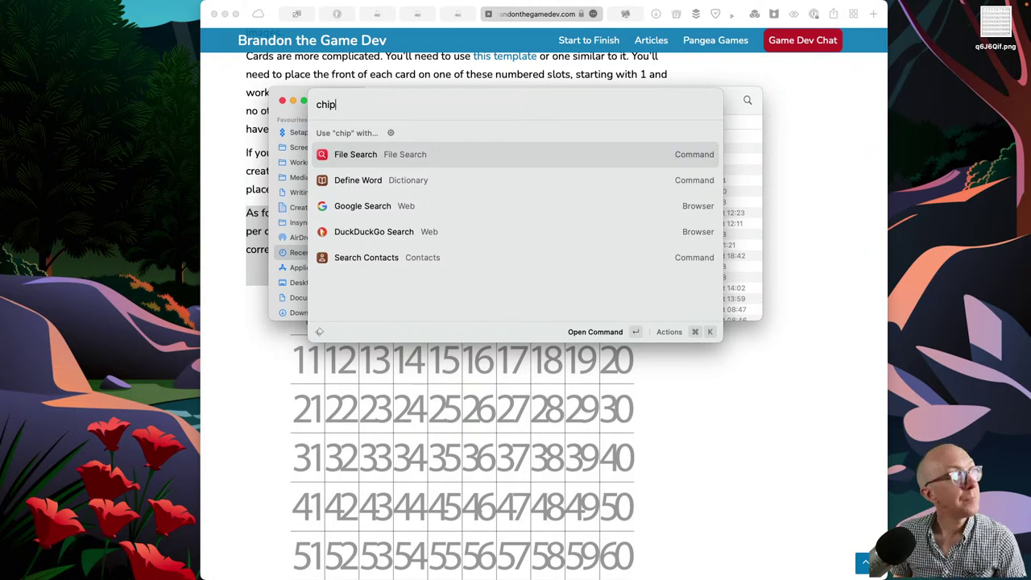
key(Return)
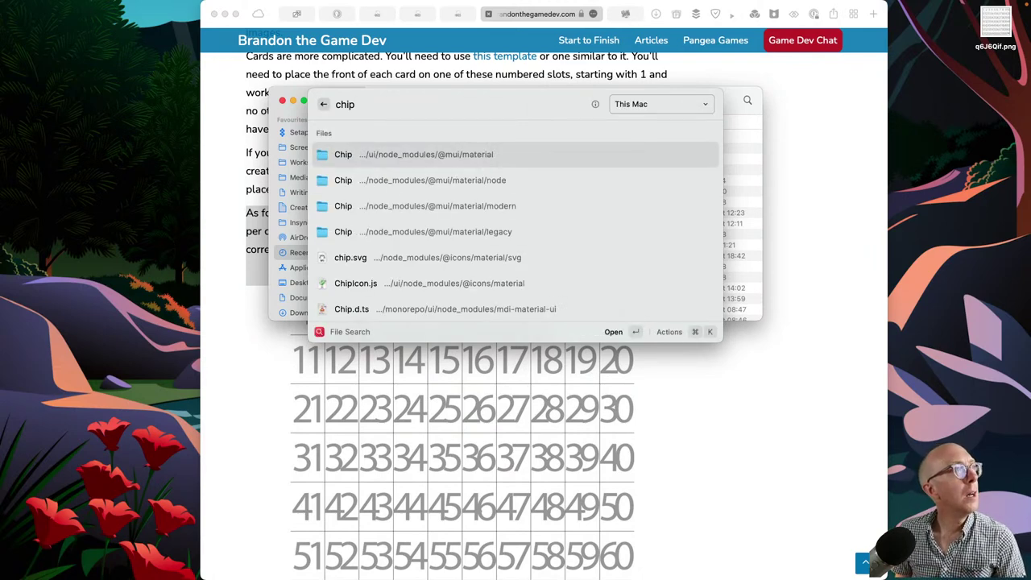
text(shop)
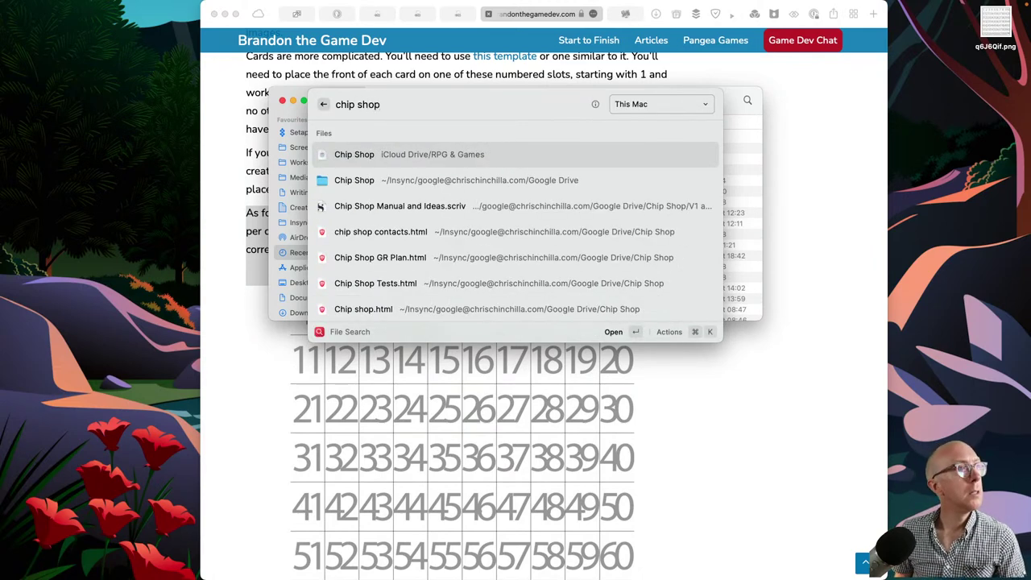
key(Down)
key(Return)
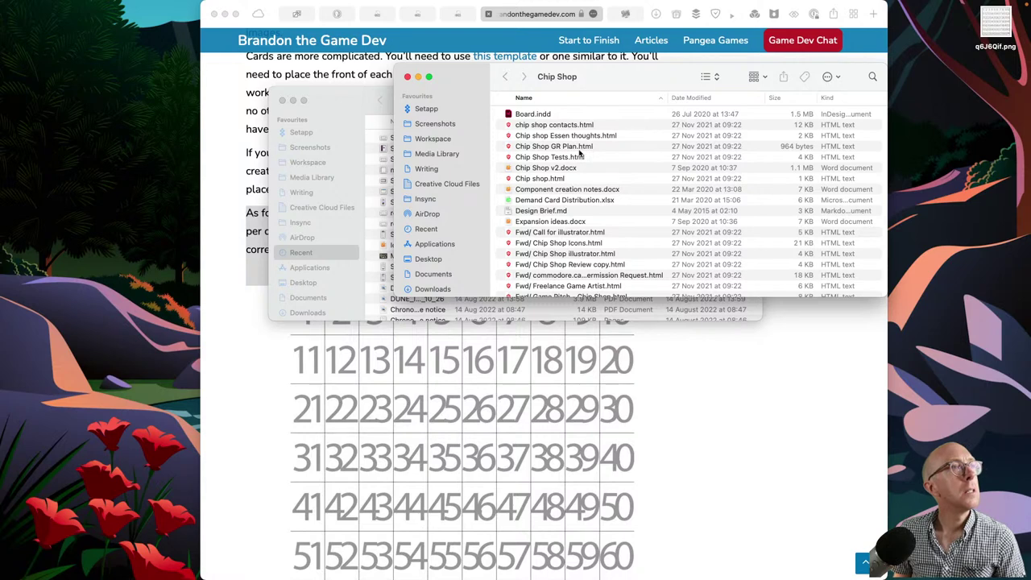
- Expand the V1 archive folder within Chip Shop, including its Images subfolder
scroll(578, 153, down, 10)
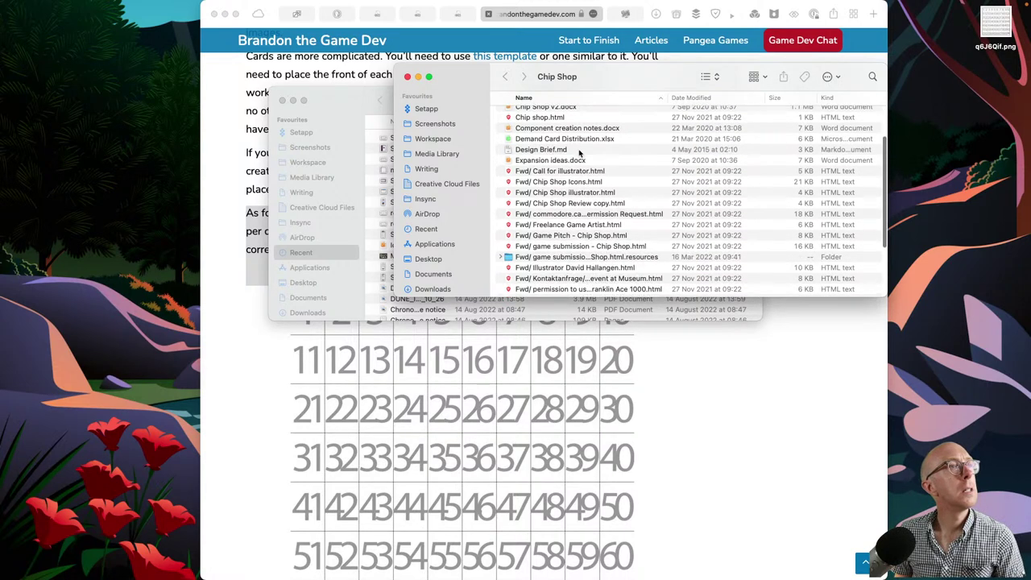
scroll(578, 153, down, 1)
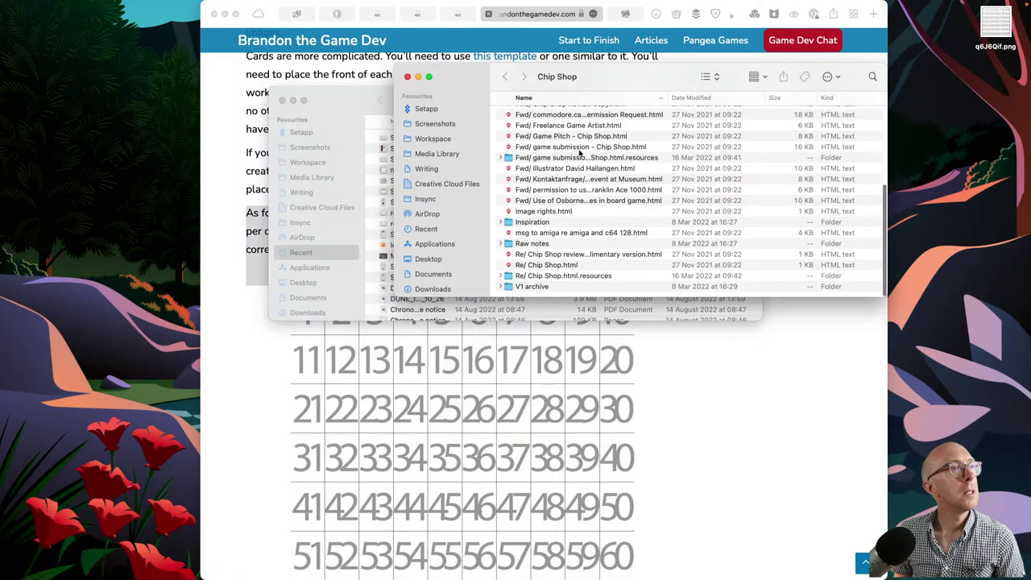
click(501, 286)
click(501, 286)
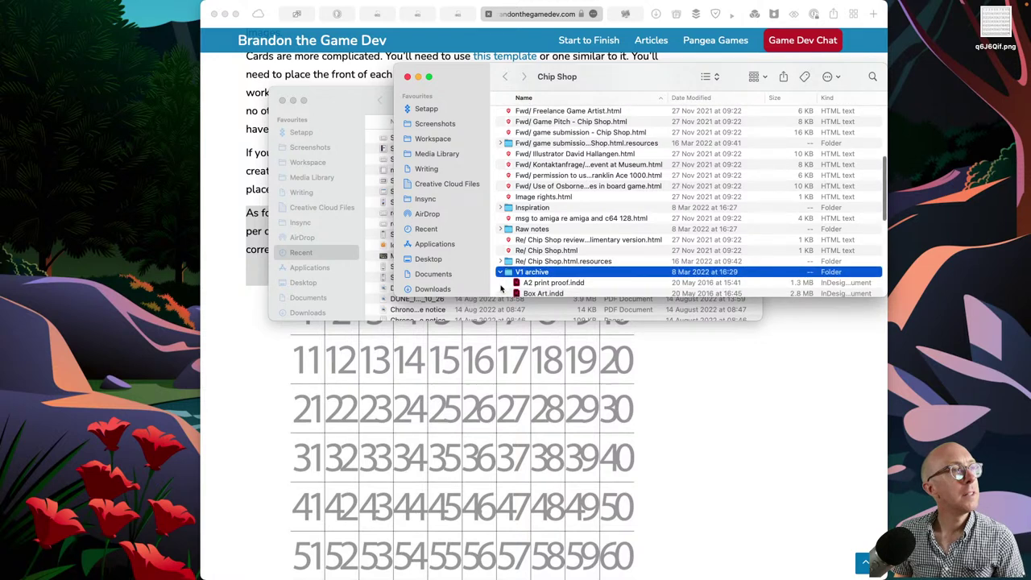
scroll(500, 289, down, 5)
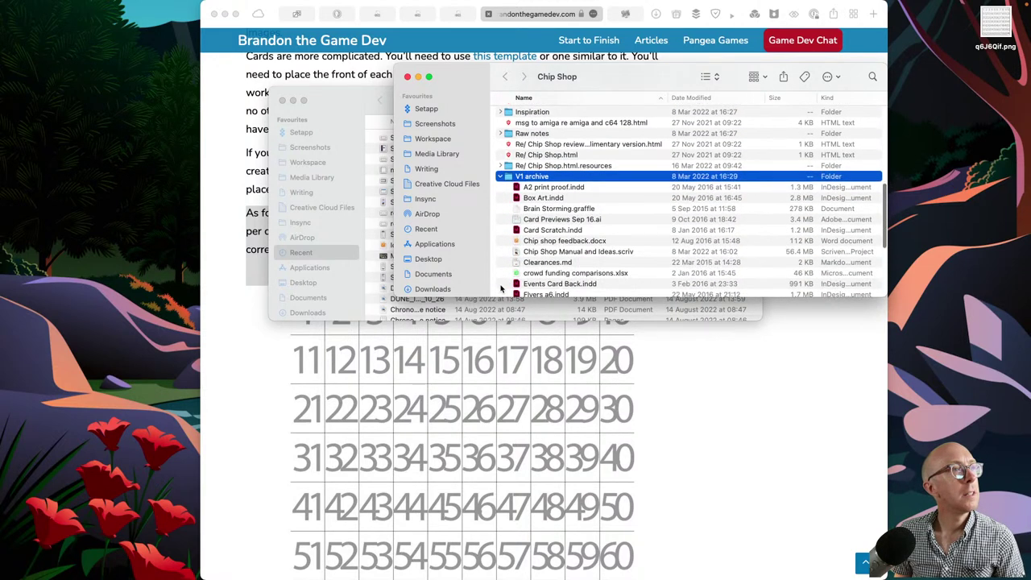
scroll(517, 267, down, 2)
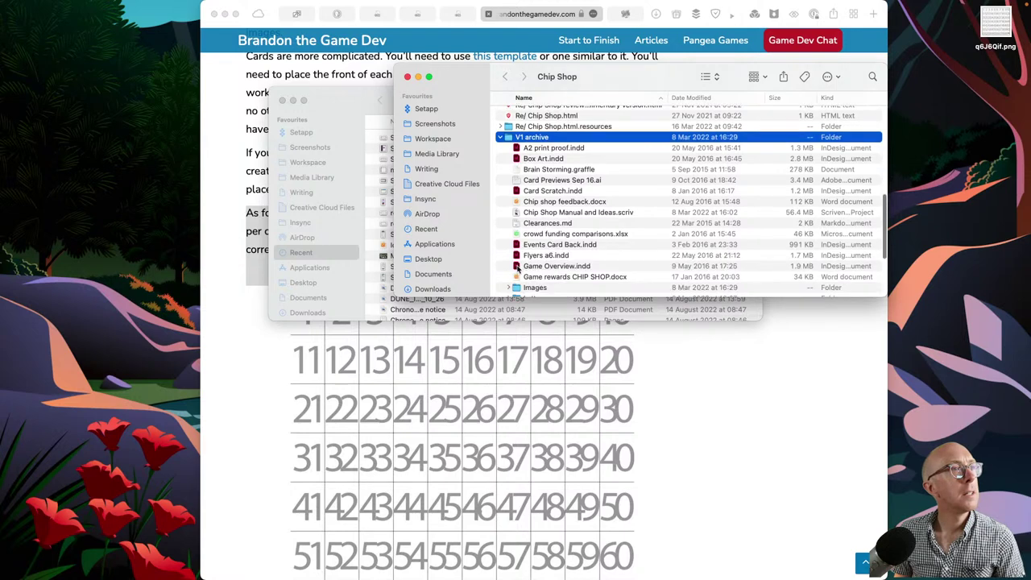
scroll(516, 265, down, 2)
click(509, 256)
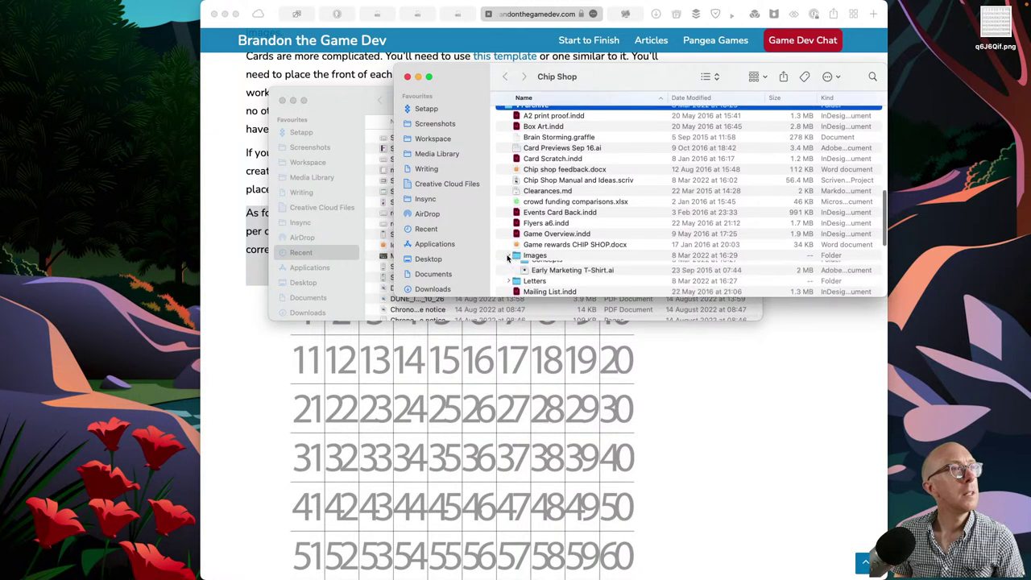
- Look through the Chip Shop project files, including the Images and V1 archive contents, for usable card artwork
scroll(508, 258, down, 3)
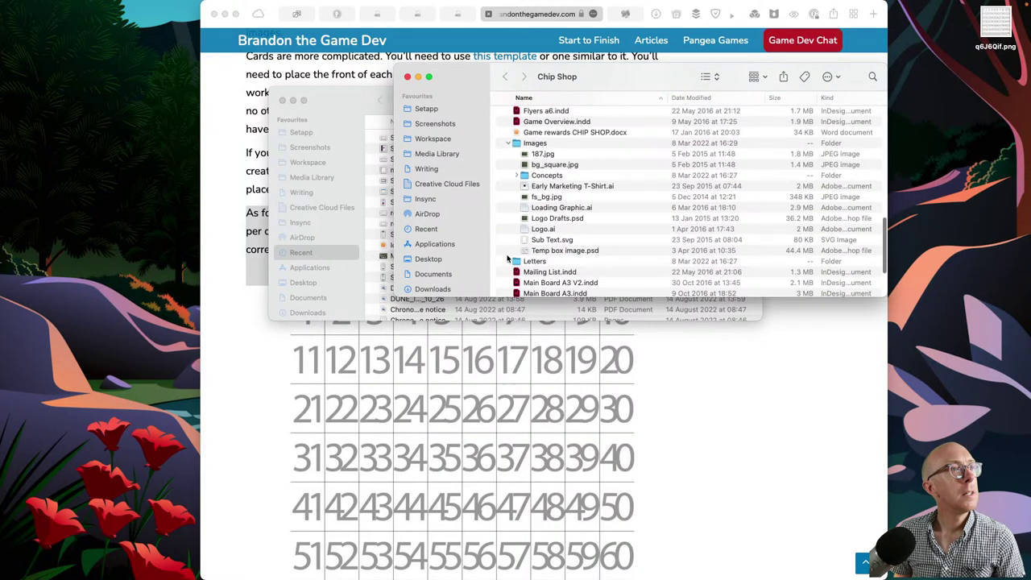
scroll(508, 257, down, 3)
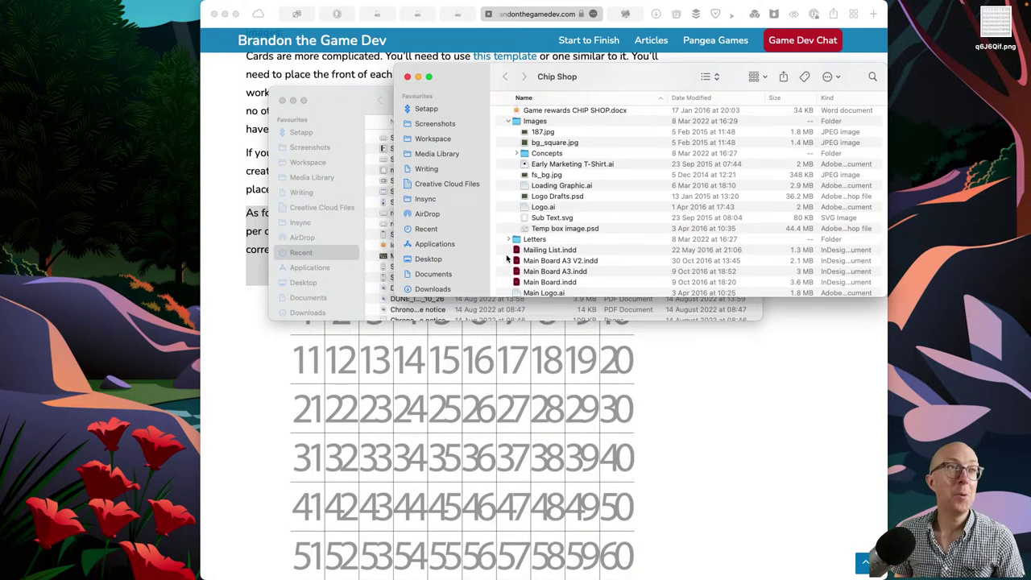
scroll(518, 161, up, 5)
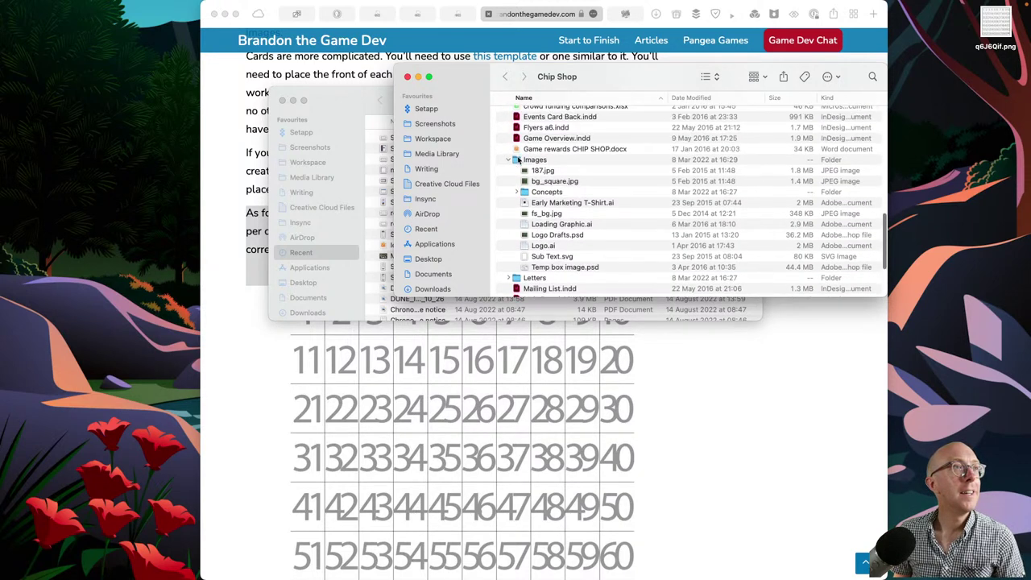
scroll(519, 160, up, 8)
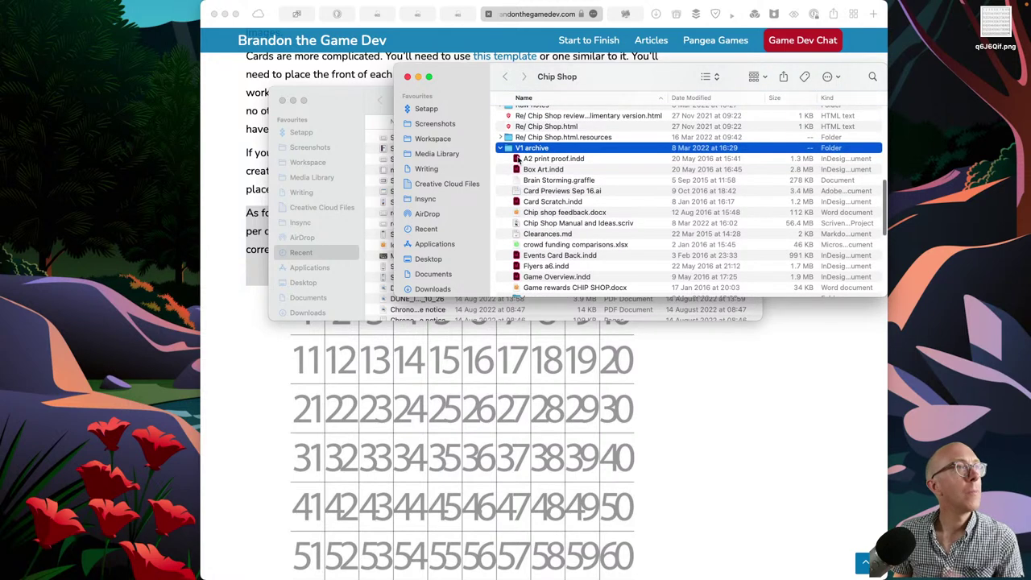
scroll(519, 160, up, 6)
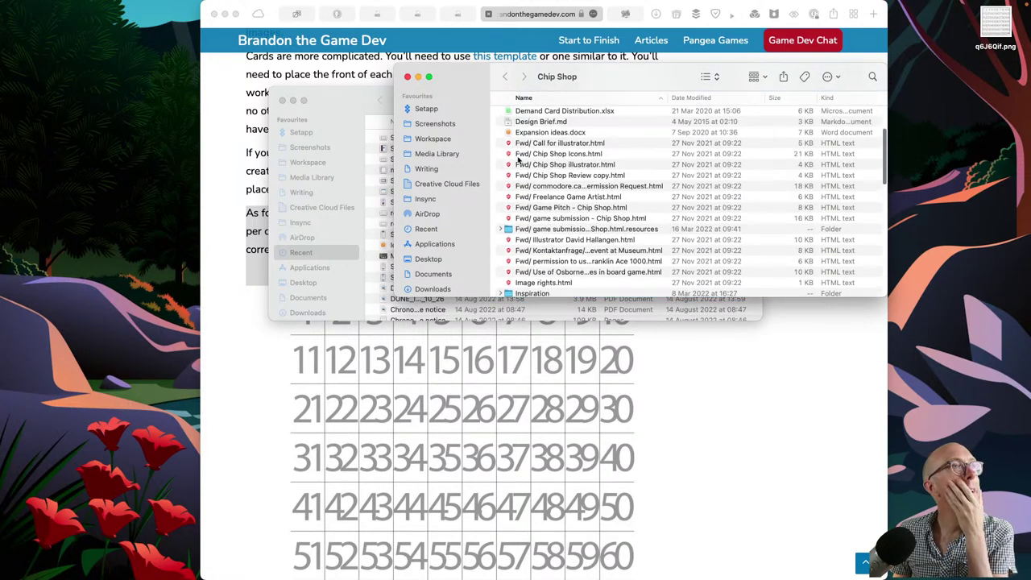
scroll(518, 178, down, 2)
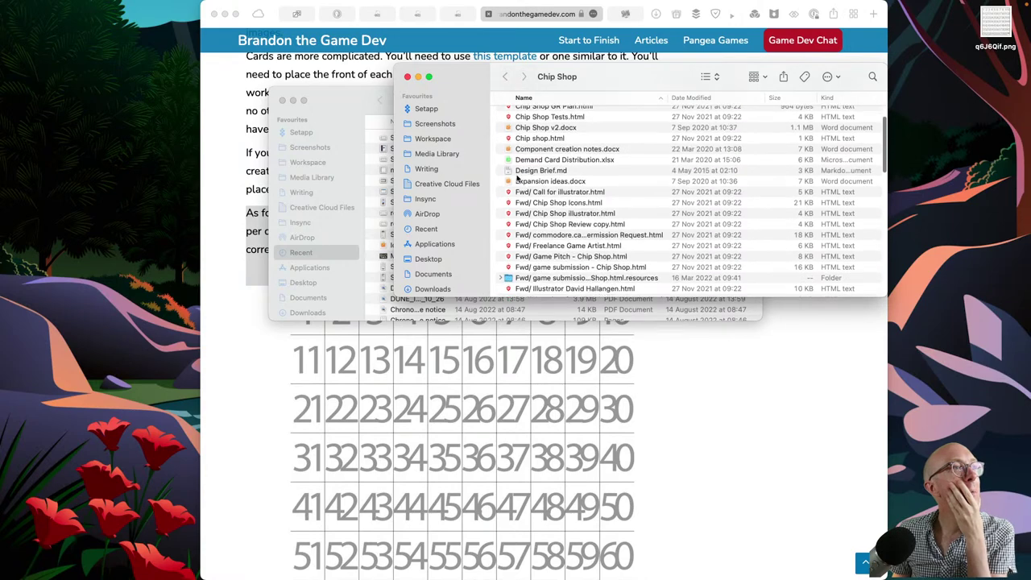
scroll(518, 178, down, 2)
scroll(518, 178, down, 4)
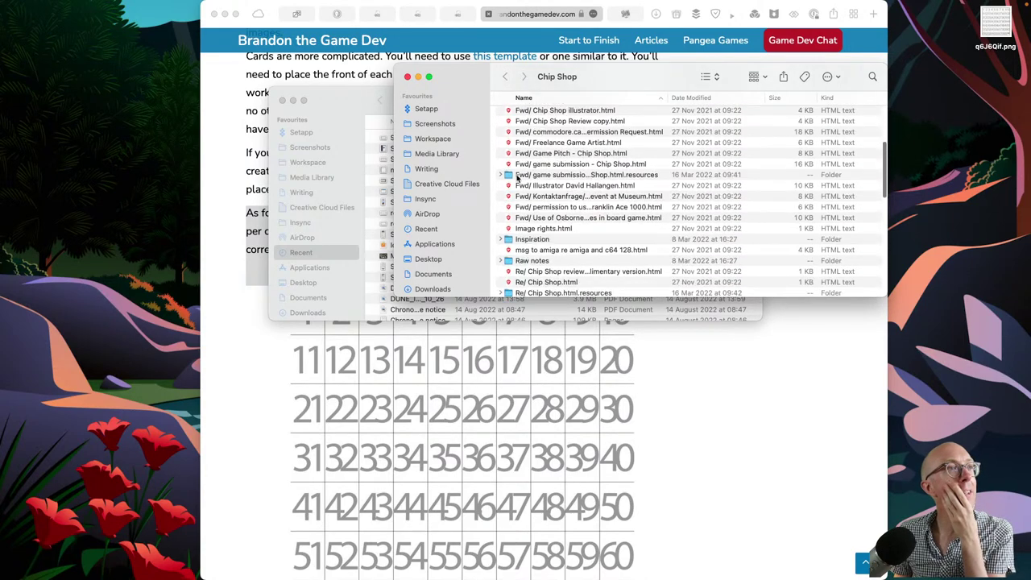
scroll(518, 179, down, 3)
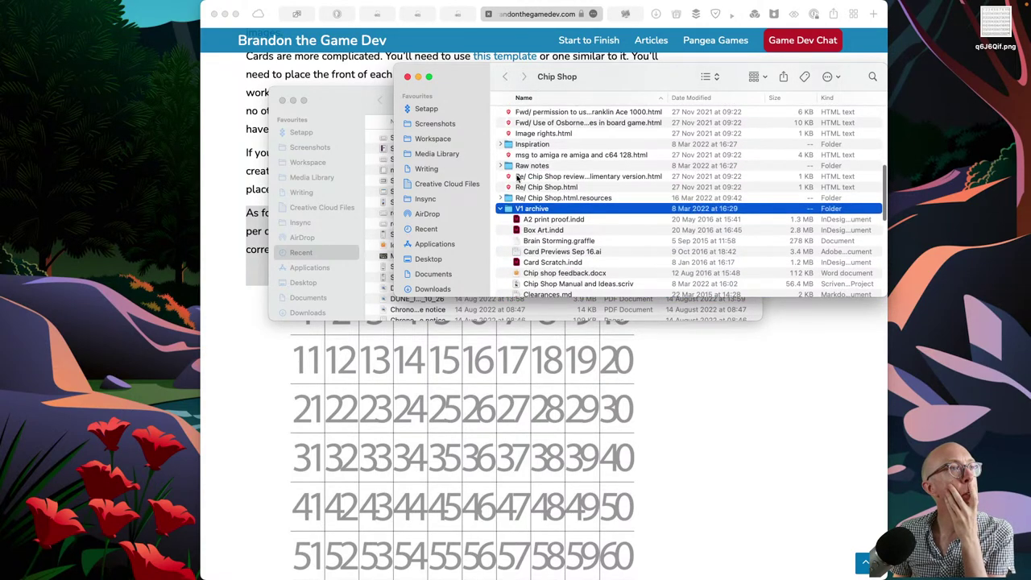
scroll(518, 179, down, 1)
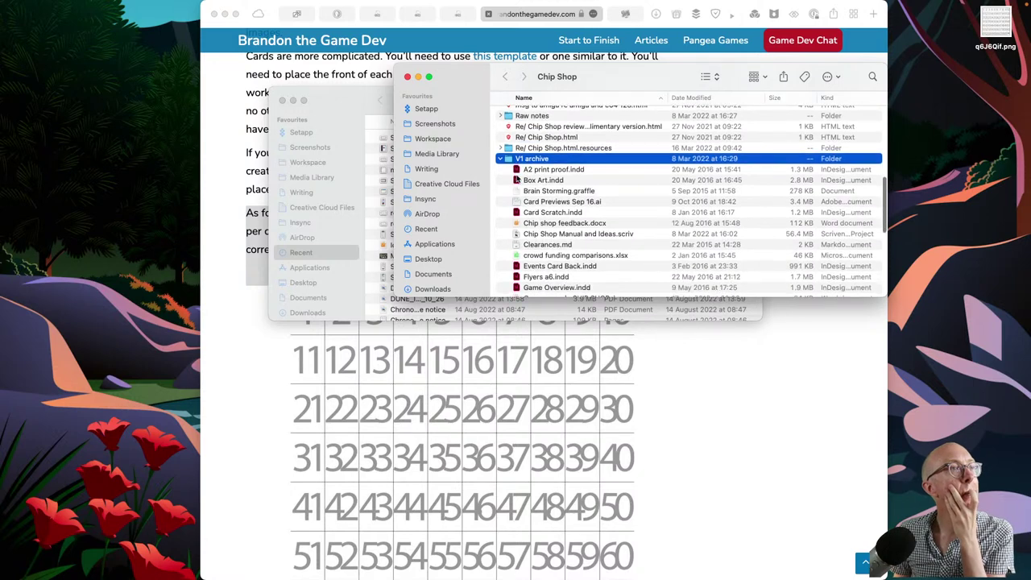
scroll(518, 177, down, 2)
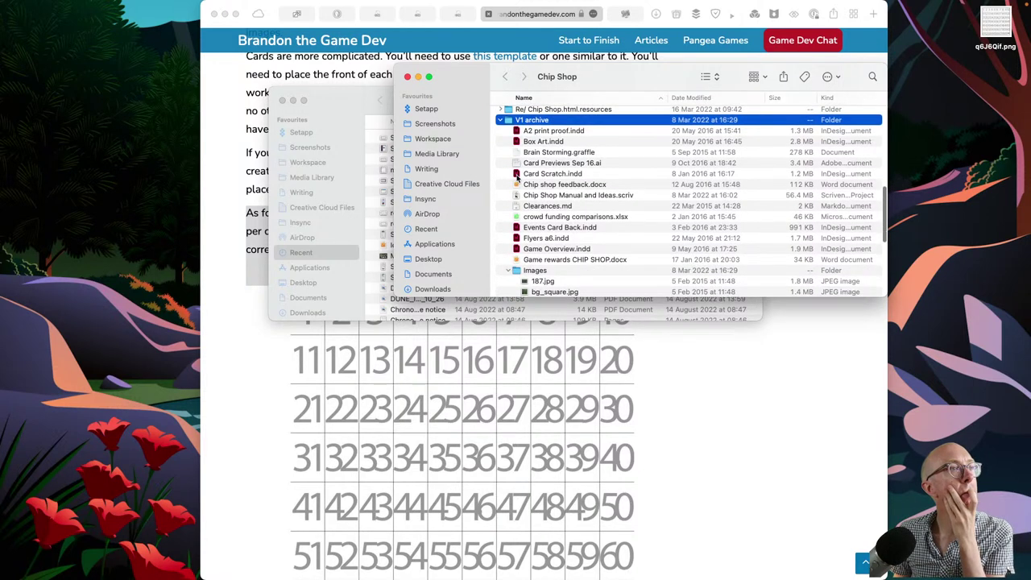
- Preview the Events Card Back.indd file in the V1 archive folder
click(515, 228)
key(space)
key(space)
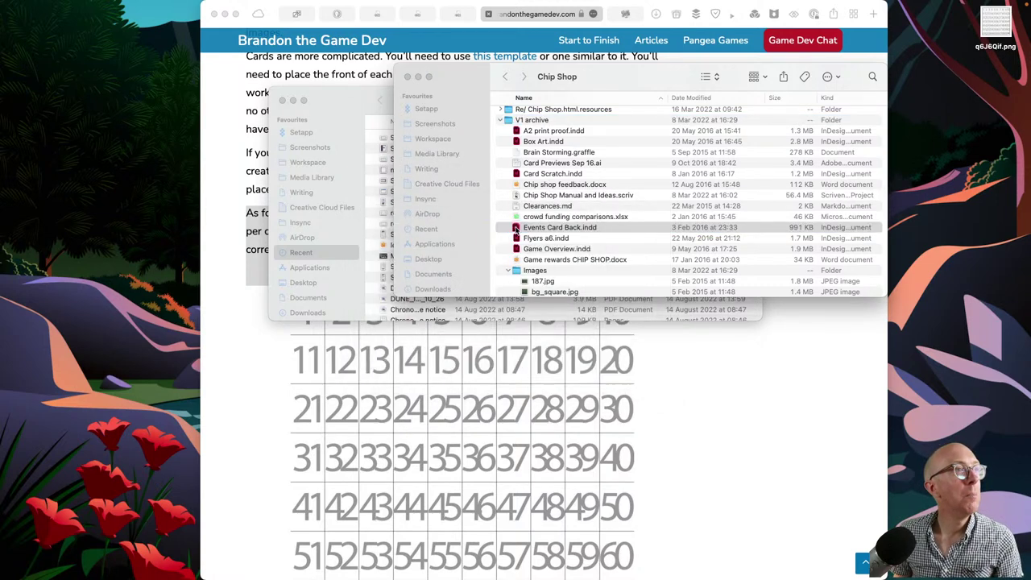
- Check the contents of the Concepts subfolder inside the V1 archive's Images folder
scroll(516, 229, down, 4)
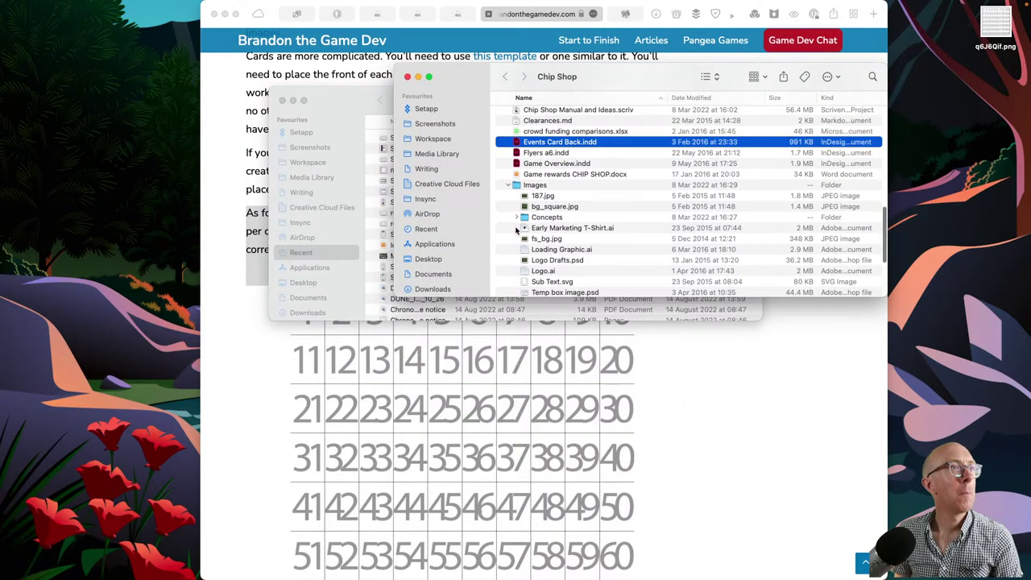
click(518, 218)
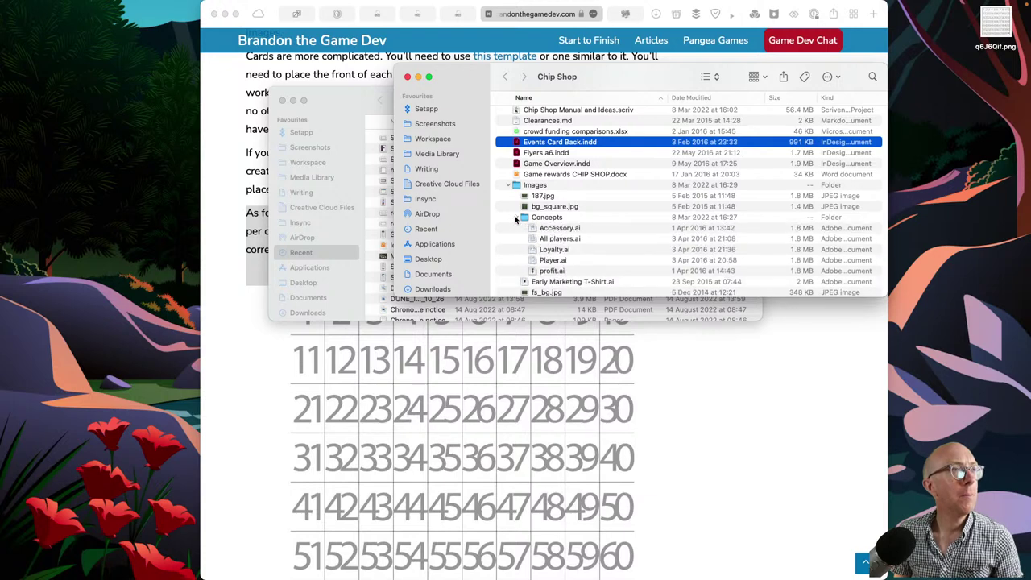
click(517, 218)
- Look through the rest of the V1 archive and the main Chip Shop folder listing for usable card files
scroll(516, 219, down, 5)
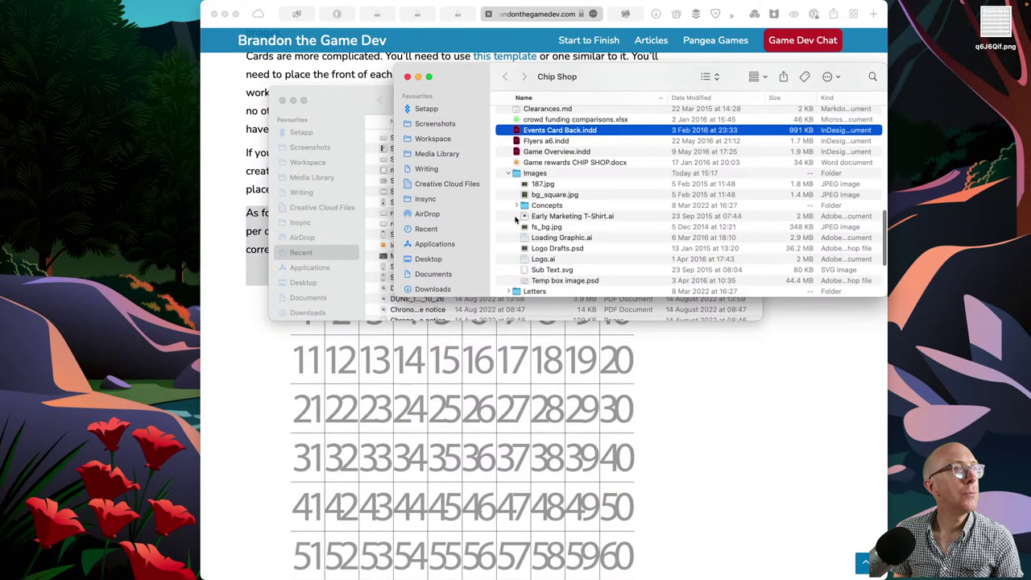
scroll(517, 219, down, 2)
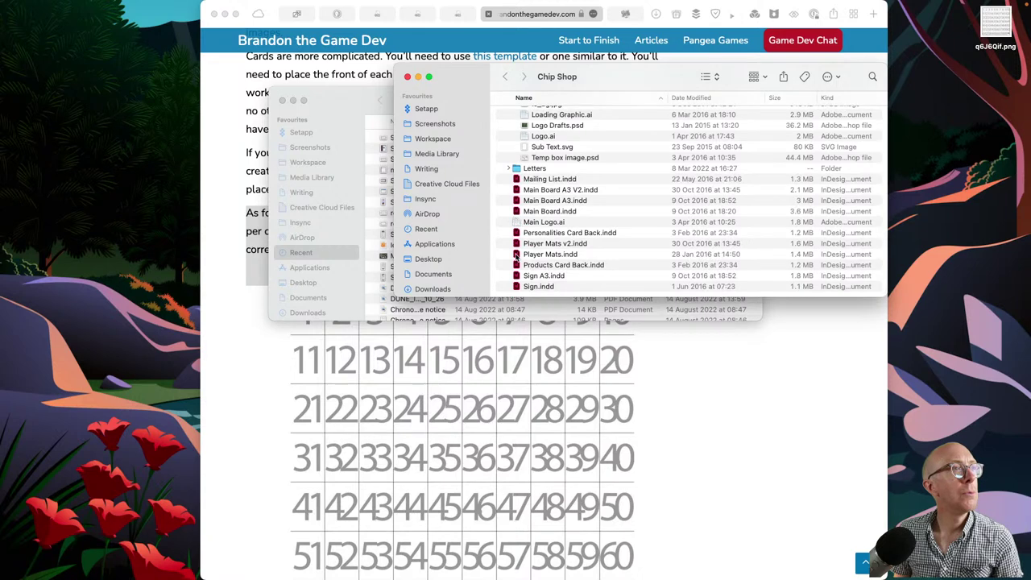
scroll(516, 267, up, 1)
scroll(516, 267, up, 10)
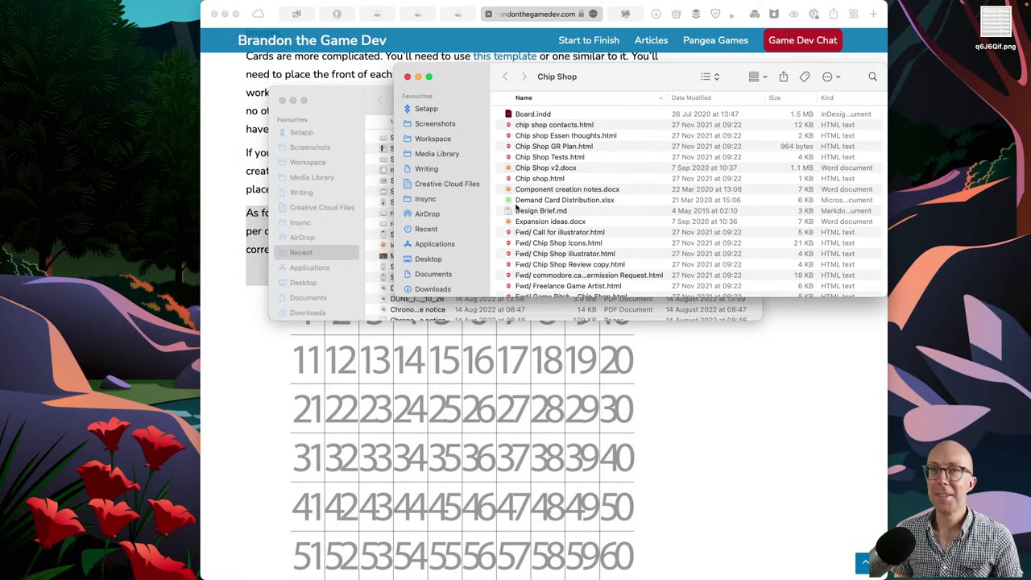
scroll(516, 208, down, 5)
scroll(516, 204, down, 2)
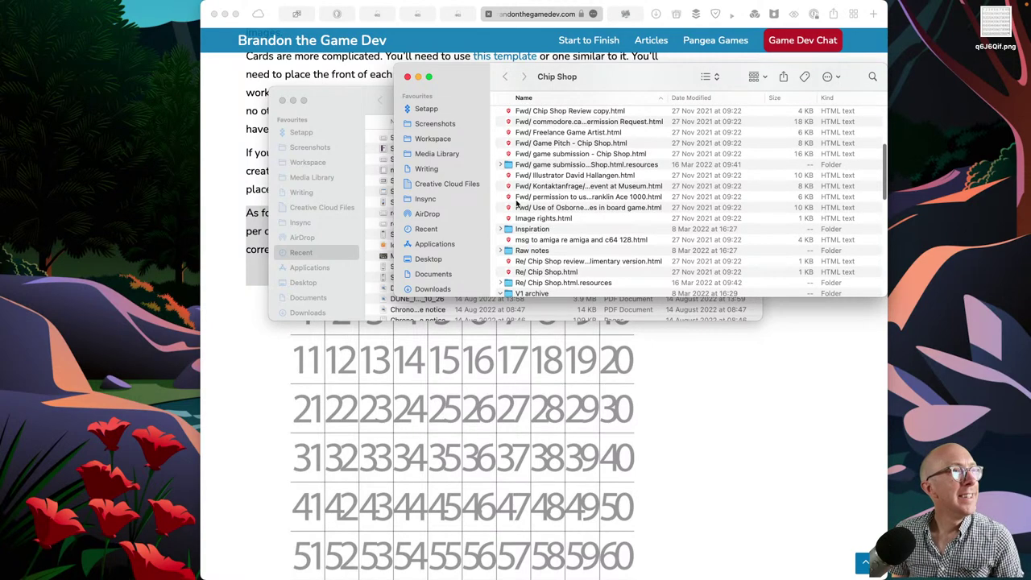
scroll(516, 204, down, 3)
key(e)
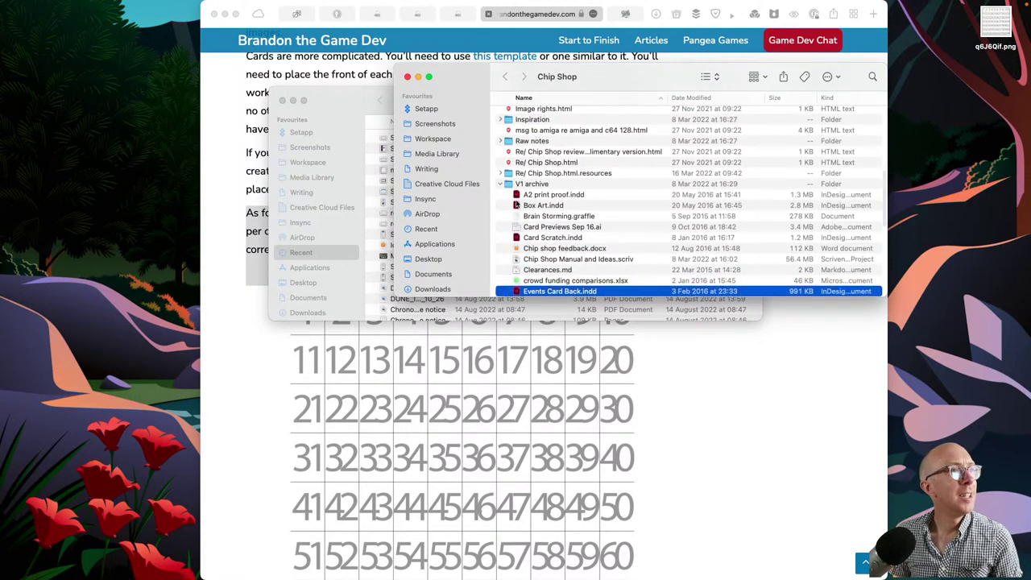
scroll(516, 204, down, 1)
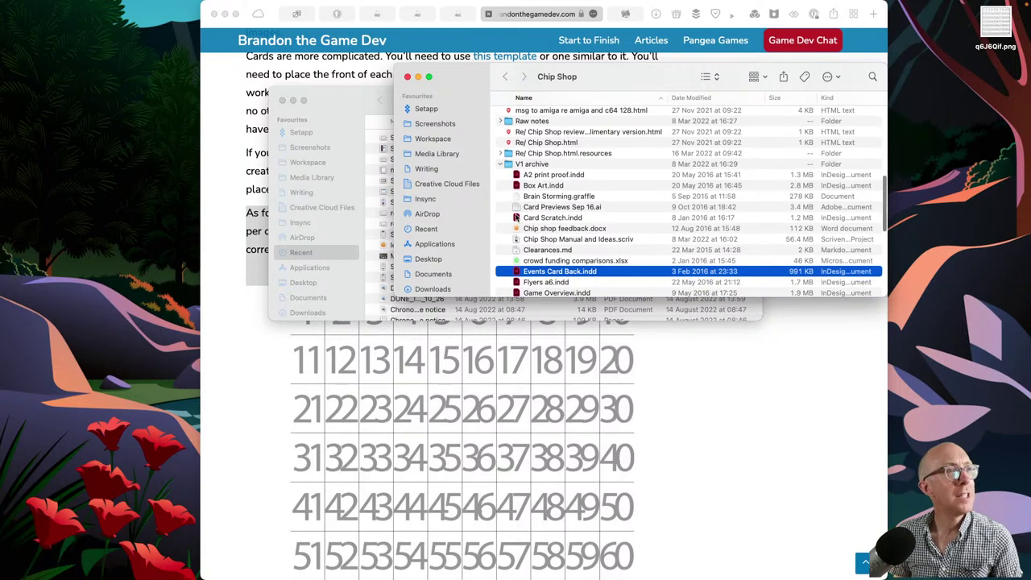
scroll(516, 218, down, 2)
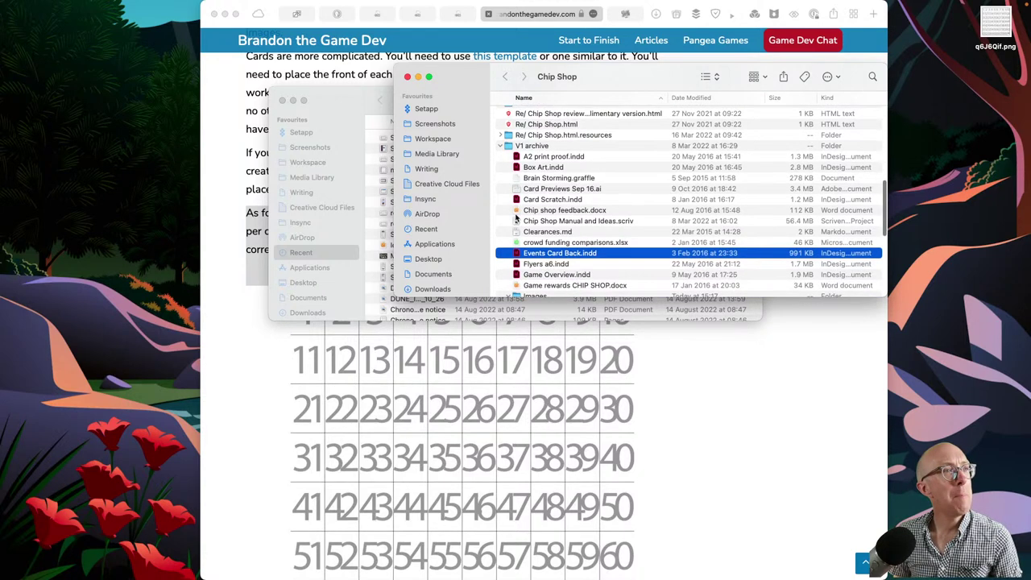
scroll(517, 218, down, 3)
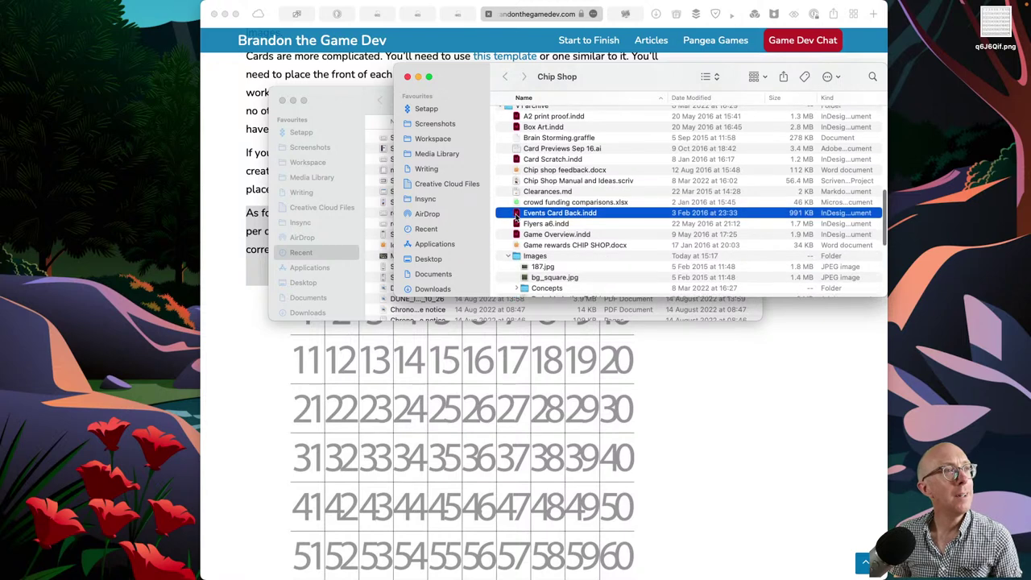
scroll(516, 217, up, 3)
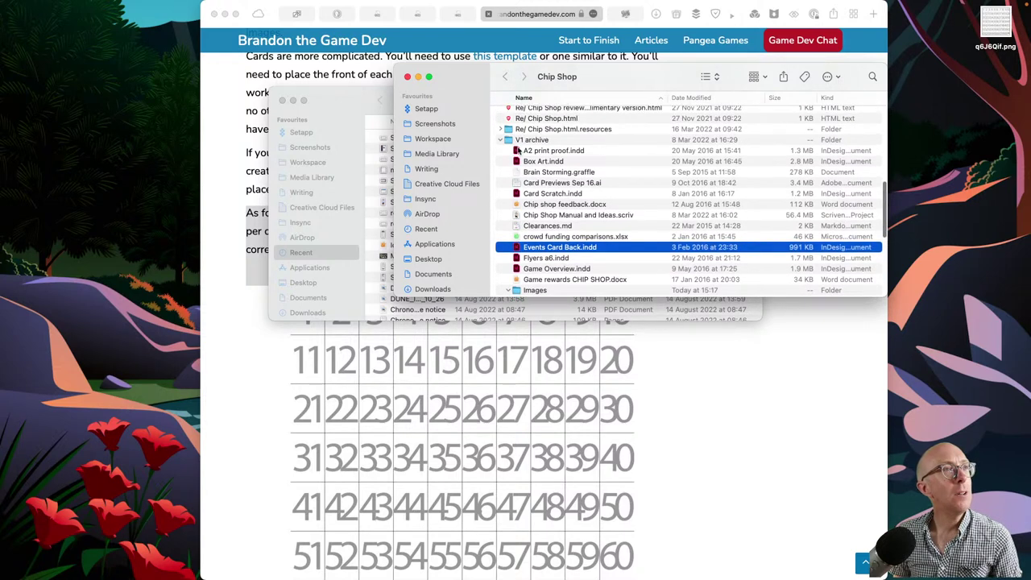
- Open A2 print proof.indd from V1 archive in InDesign without updating its links, and dismiss the welcome tour and Learn window
click(516, 150)
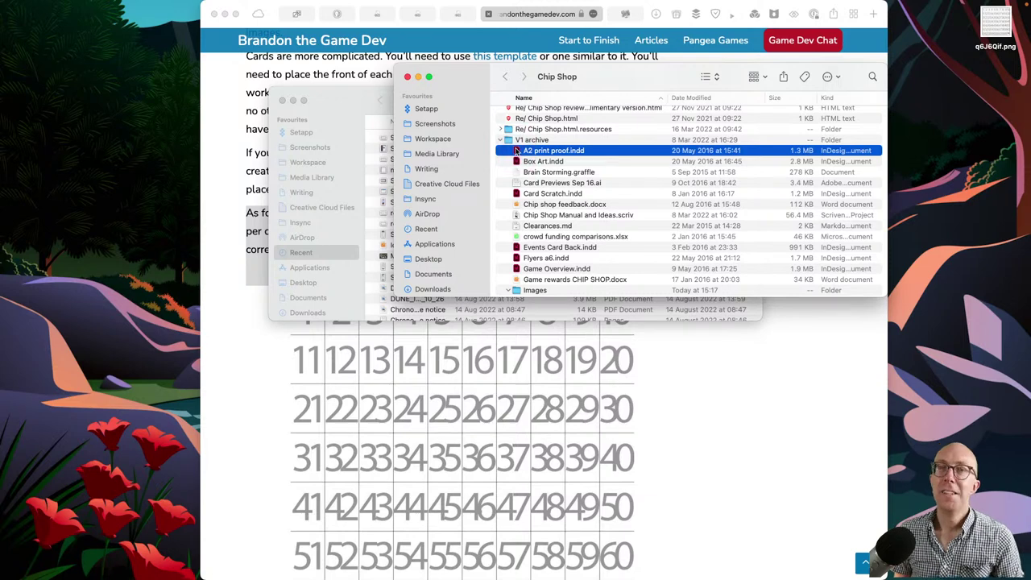
double_click(517, 151)
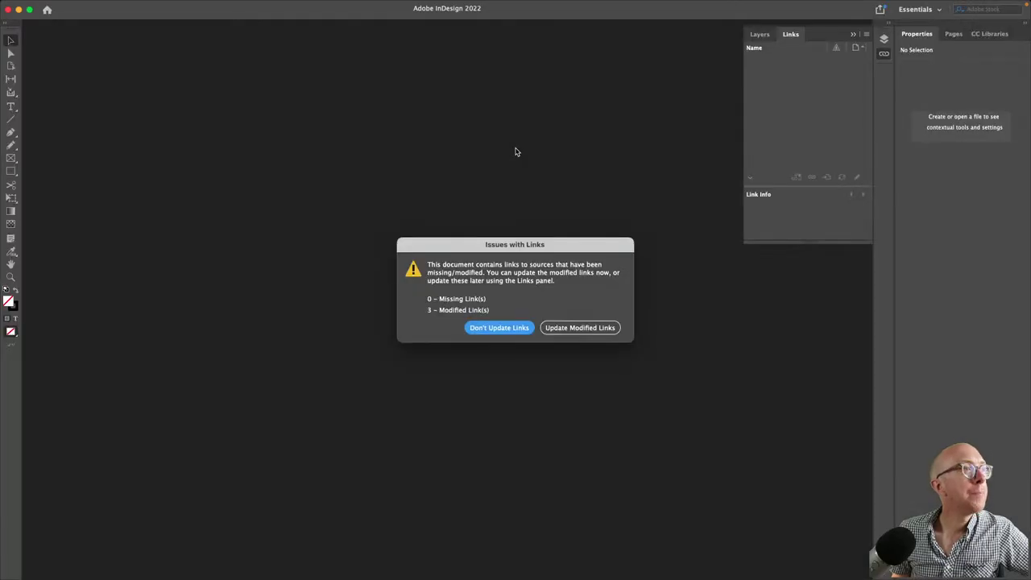
click(516, 327)
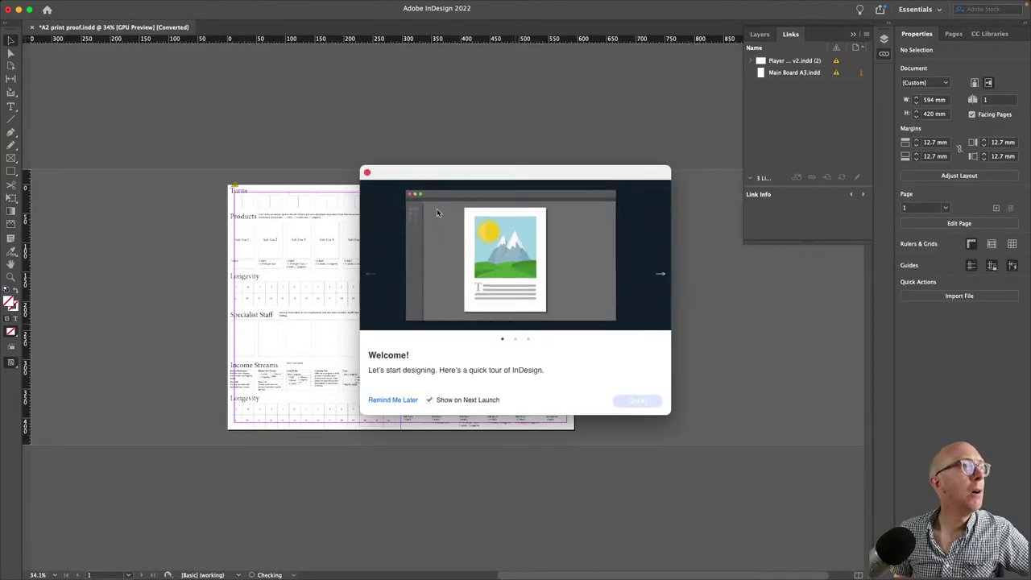
click(394, 400)
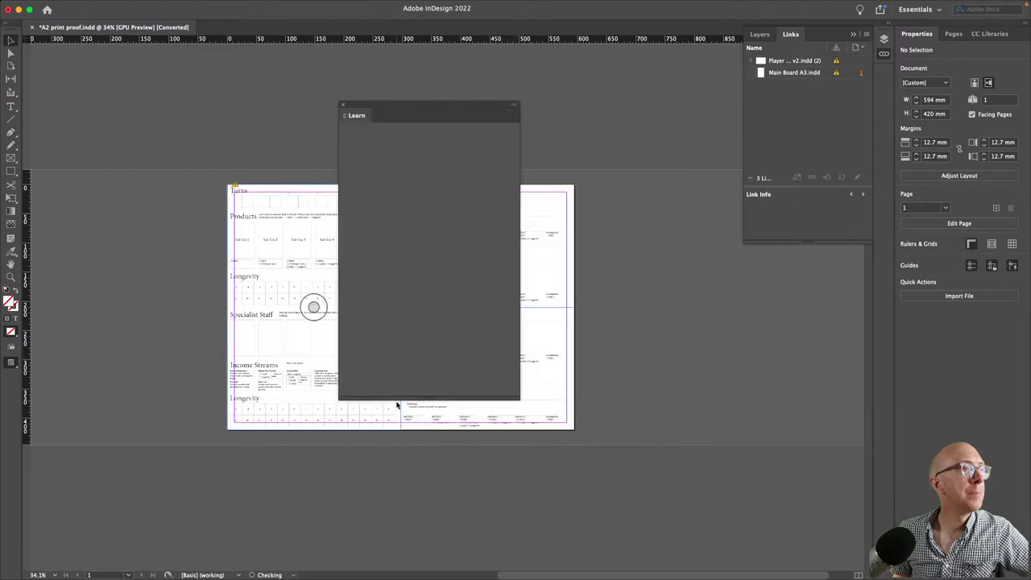
click(343, 107)
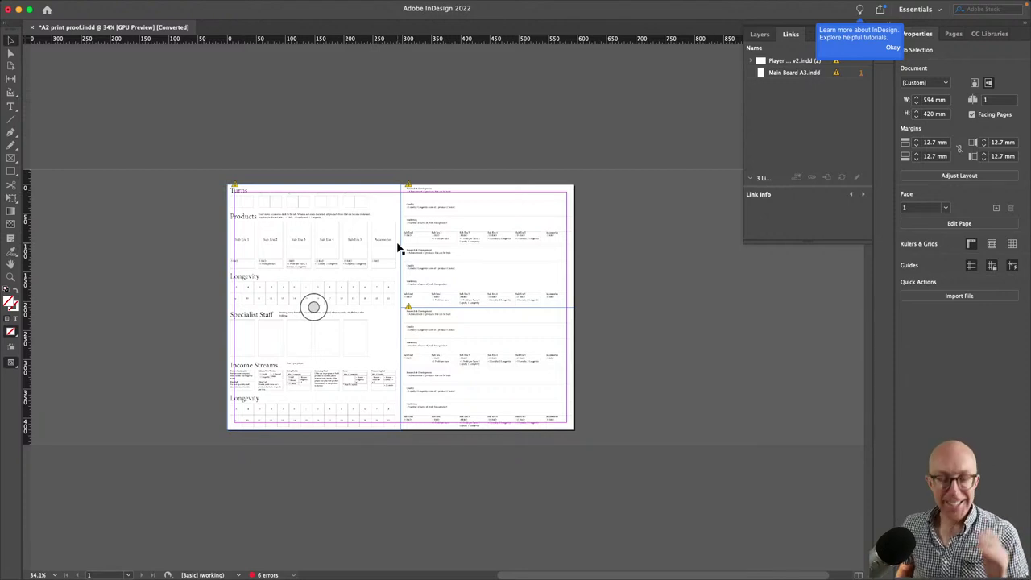
- Close the A2 print proof document without saving and hide InDesign
key(super+w)
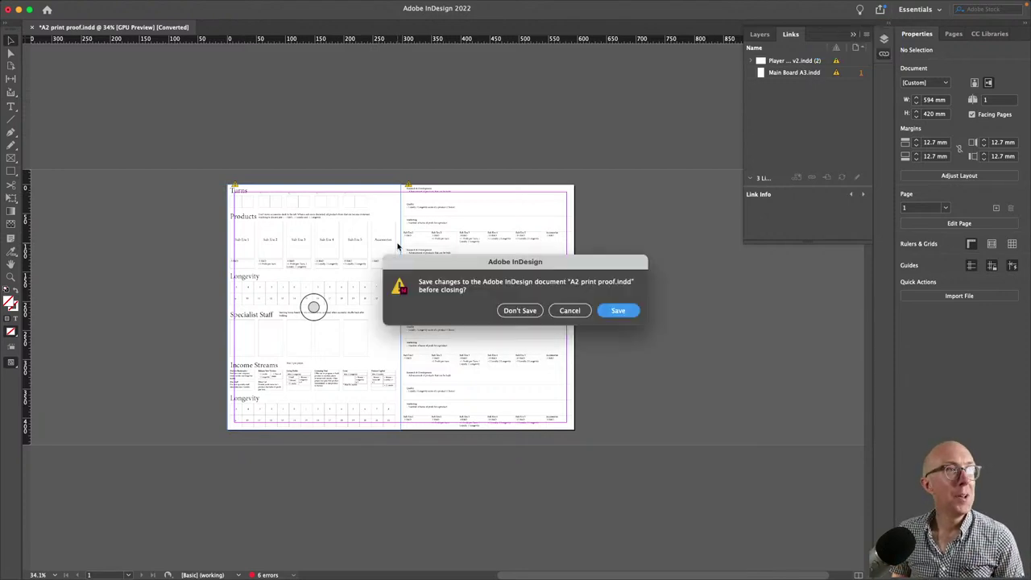
click(522, 313)
key(super+h)
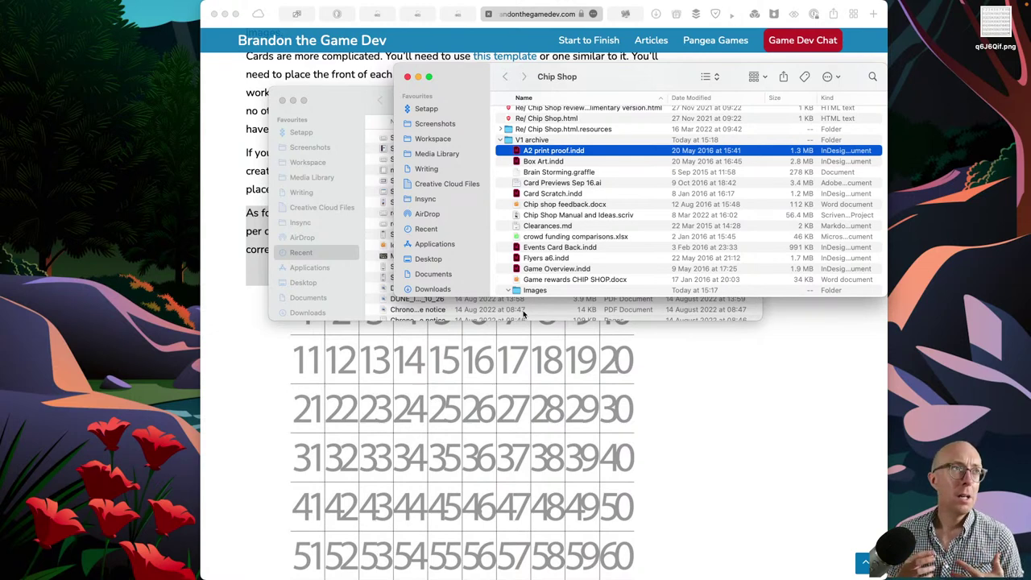
- Return to the Brandon the Game Dev guide and read on to the image upload and workshop item instructions
click(503, 422)
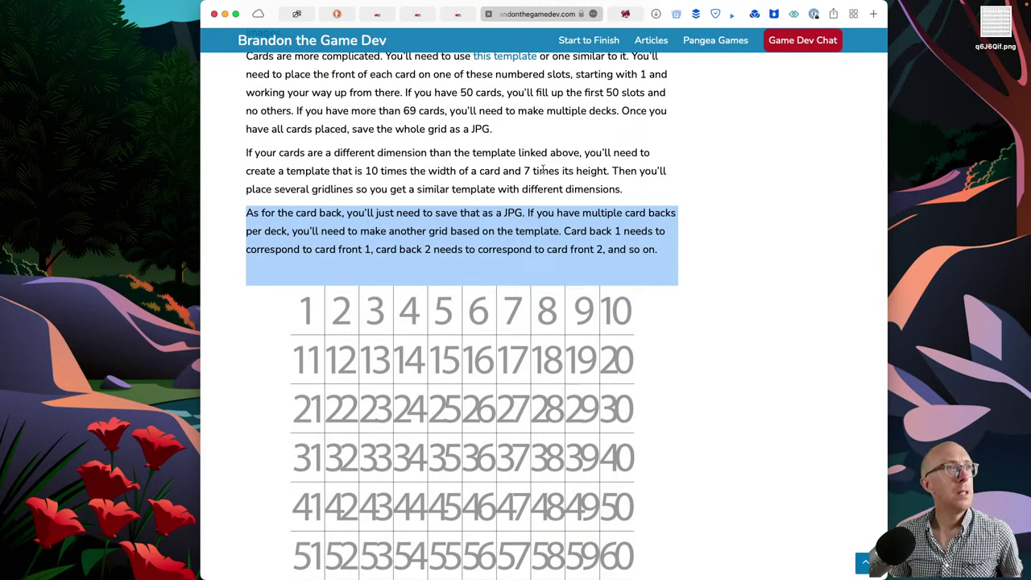
scroll(550, 151, down, 1)
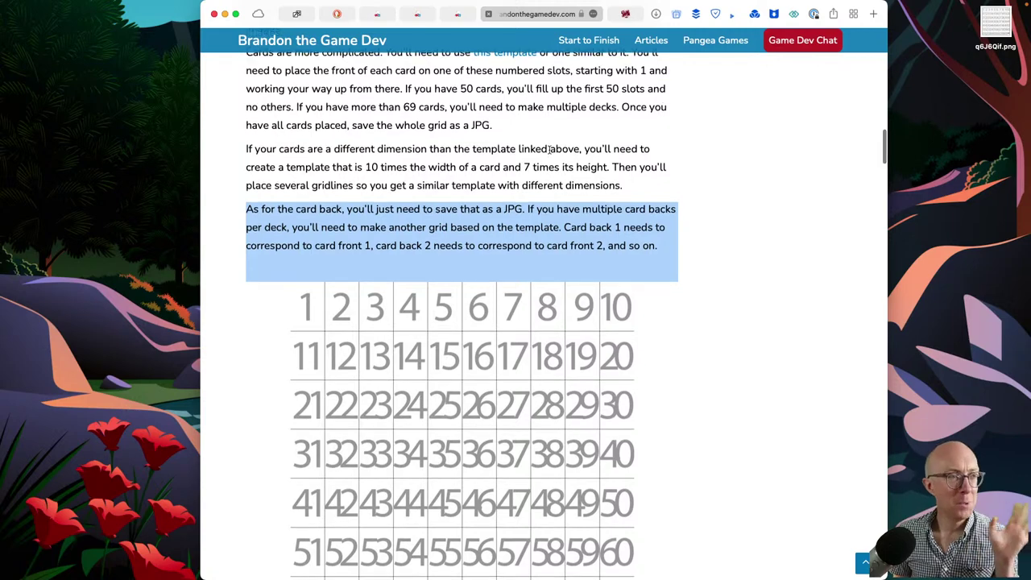
scroll(549, 151, down, 8)
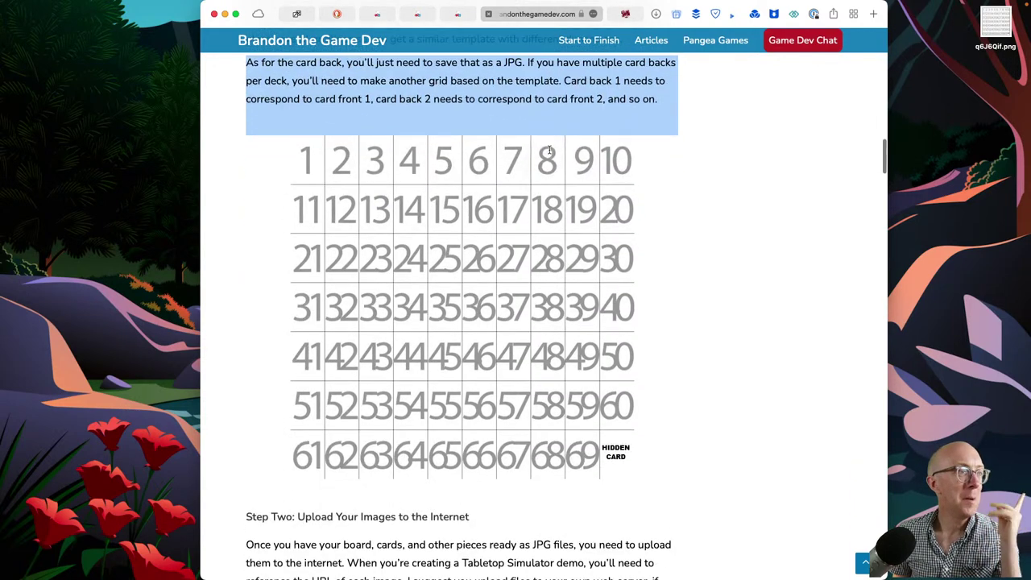
scroll(550, 151, down, 7)
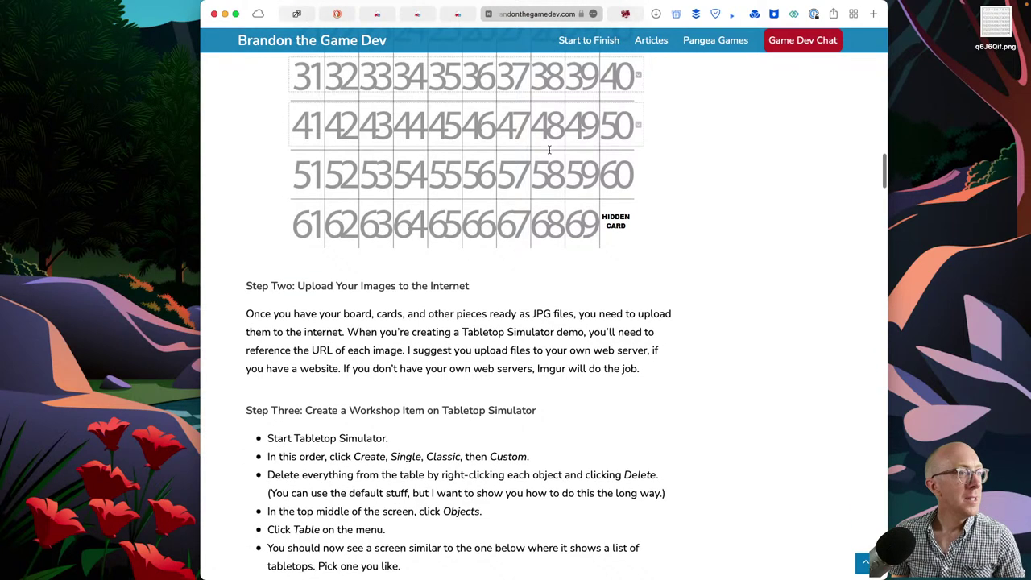
scroll(455, 256, down, 1)
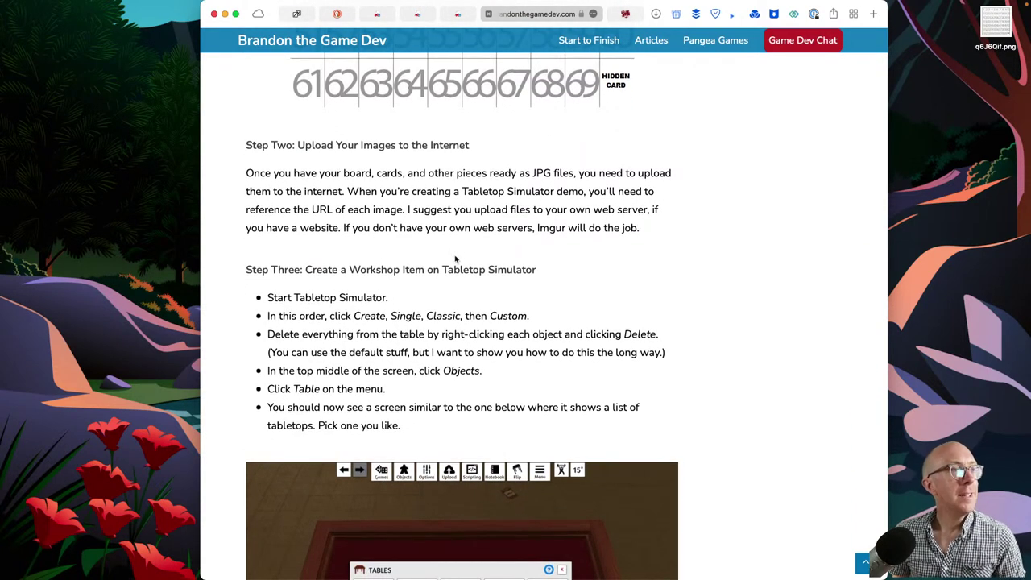
- Switch to Tabletop Simulator and exit the current singleplayer game to the main menu
key(super+Tab)
key(super+Tab)
key(super+Tab)
key(super+Tab)
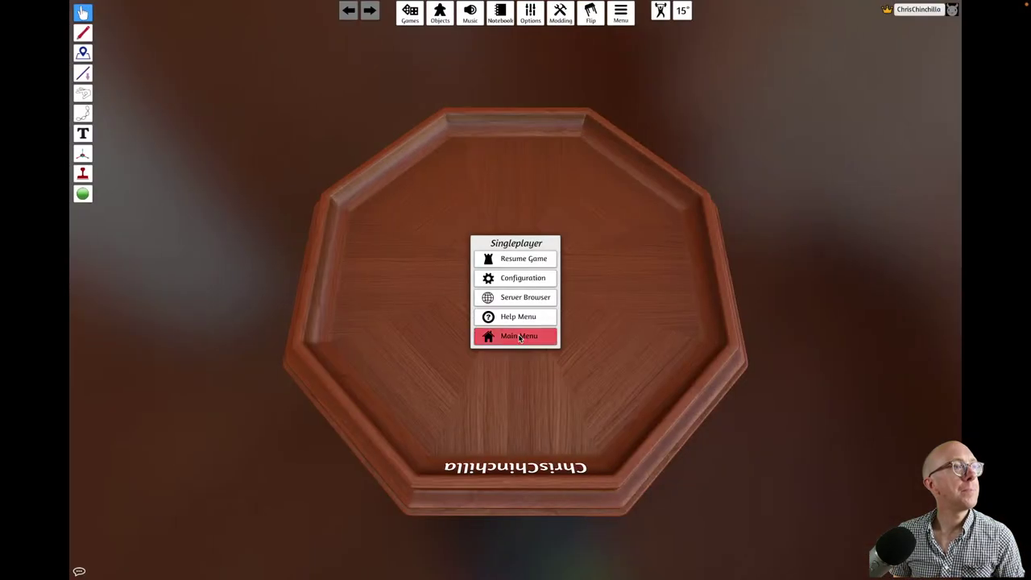
click(519, 337)
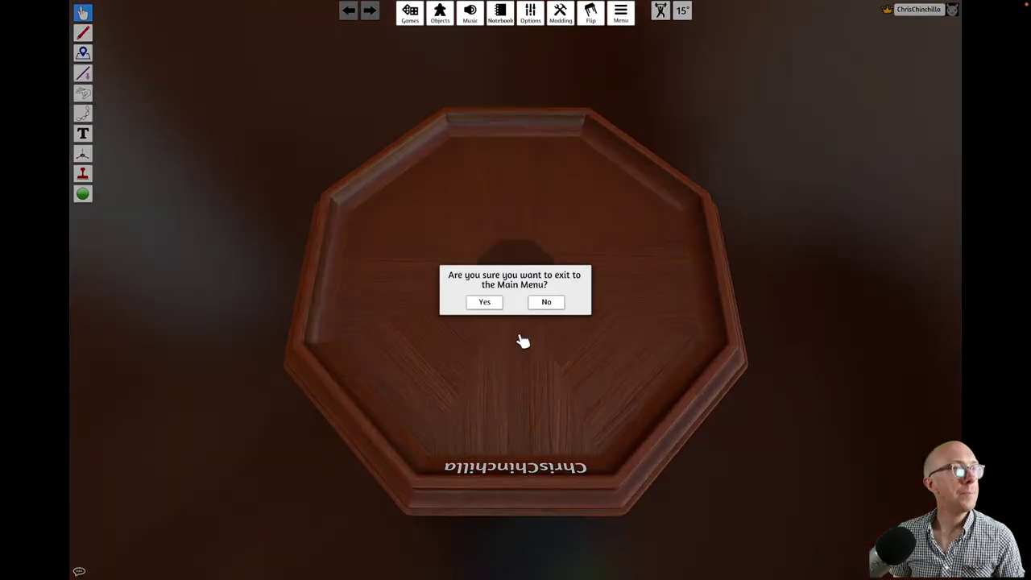
click(486, 303)
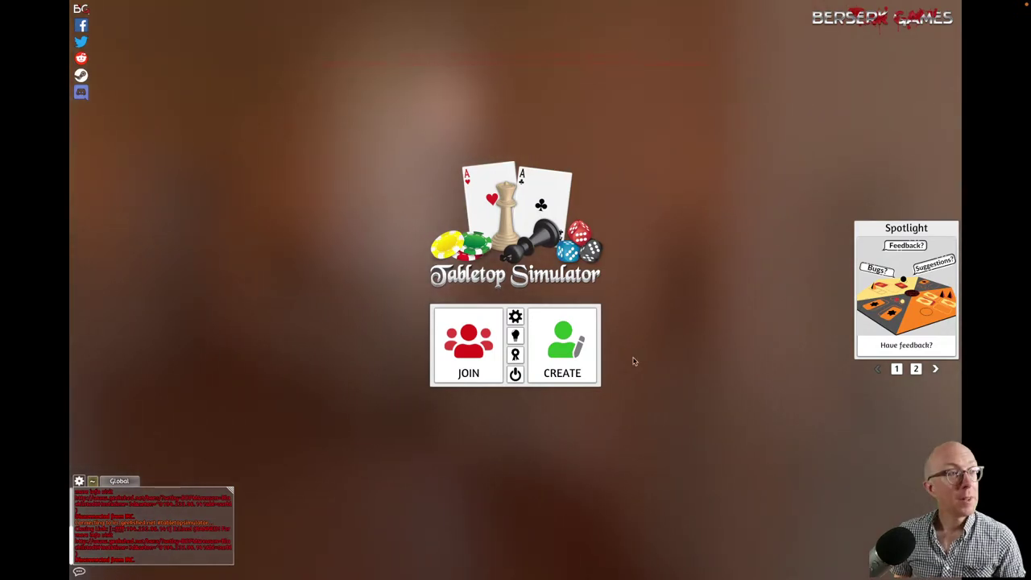
- Create a new singleplayer game, consult the guide's workshop item instructions, and load the Custom game from the Classic collection
click(563, 364)
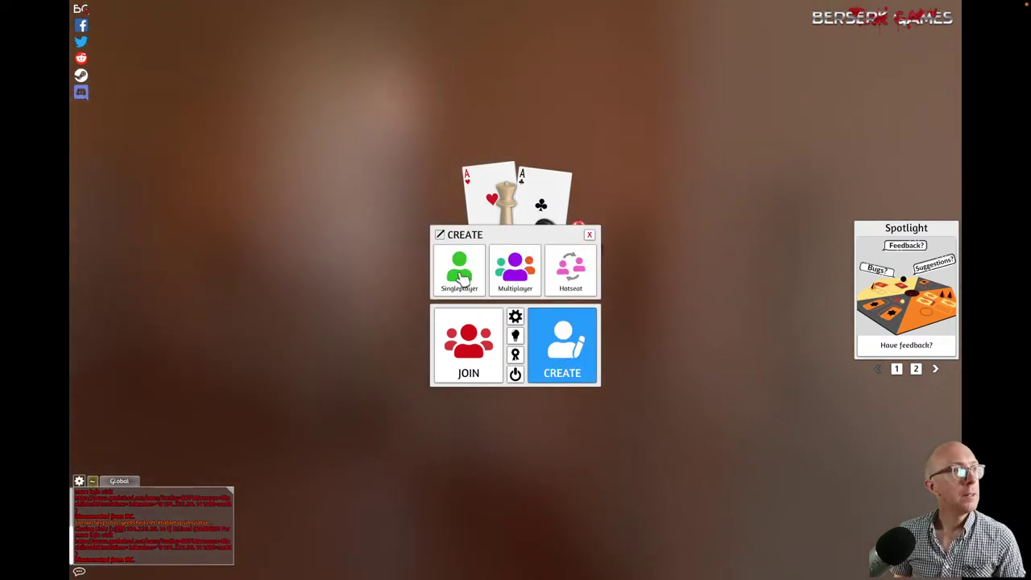
click(449, 270)
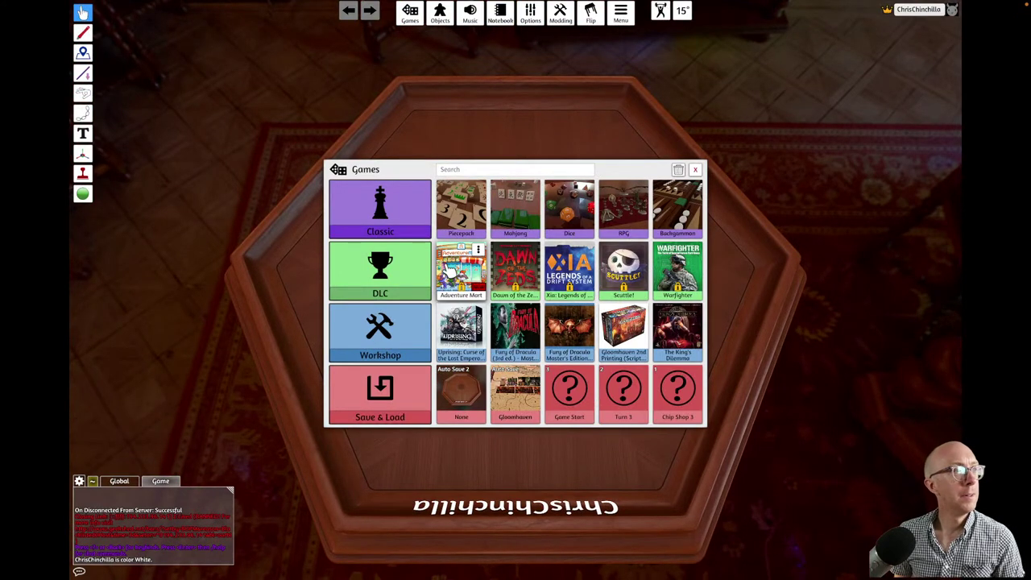
key(super+Tab)
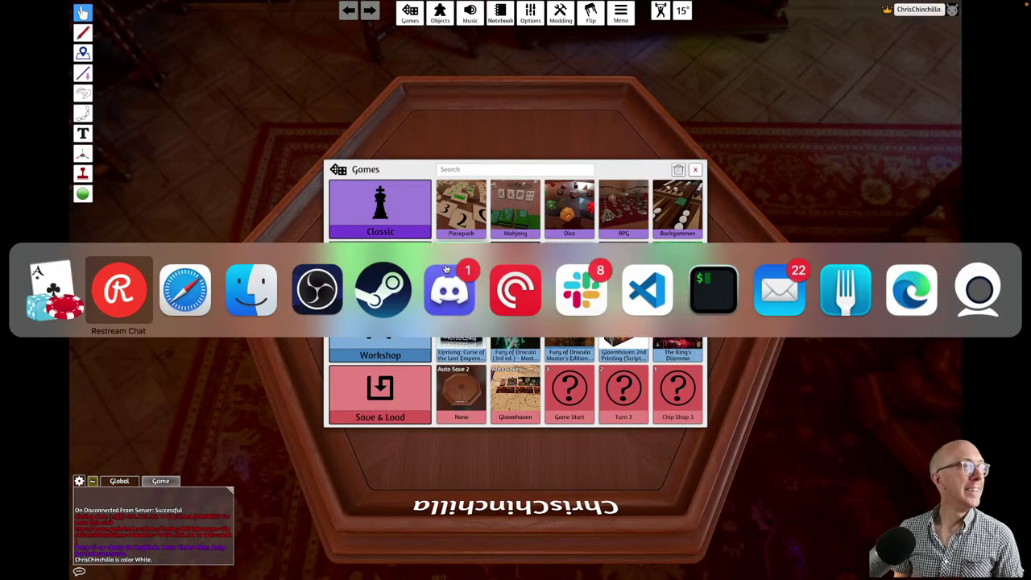
key(super+Tab)
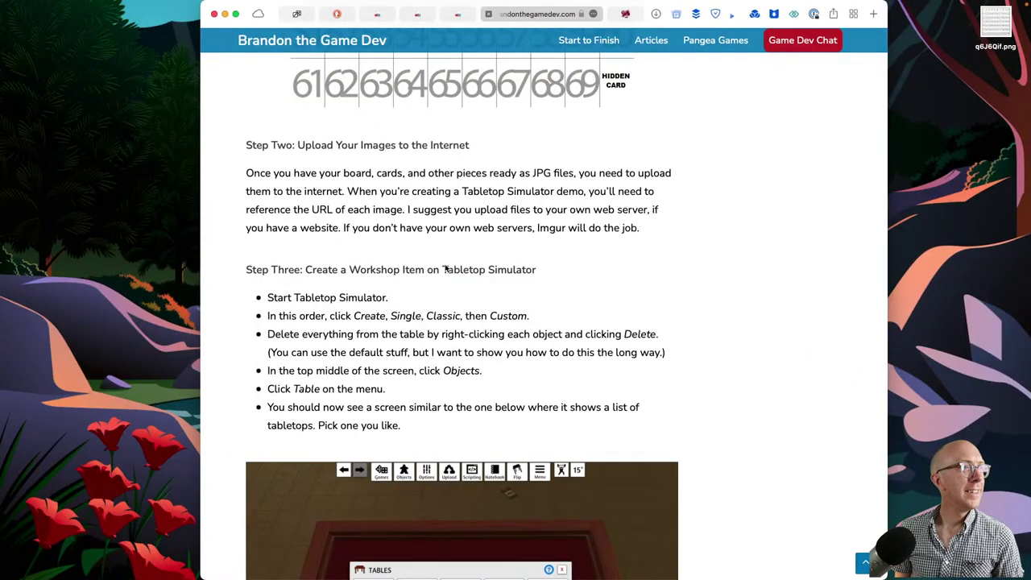
key(super+Tab)
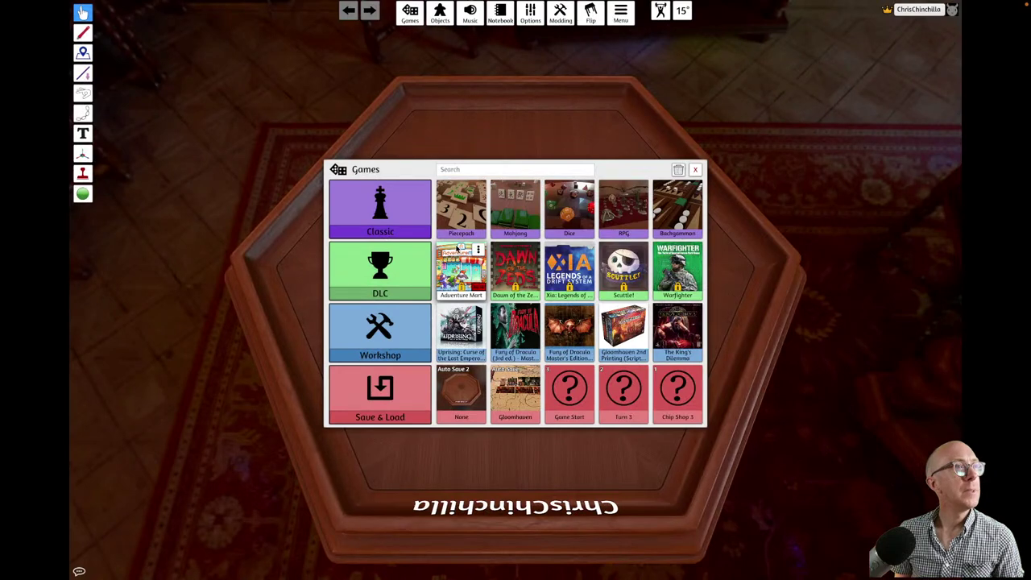
click(380, 209)
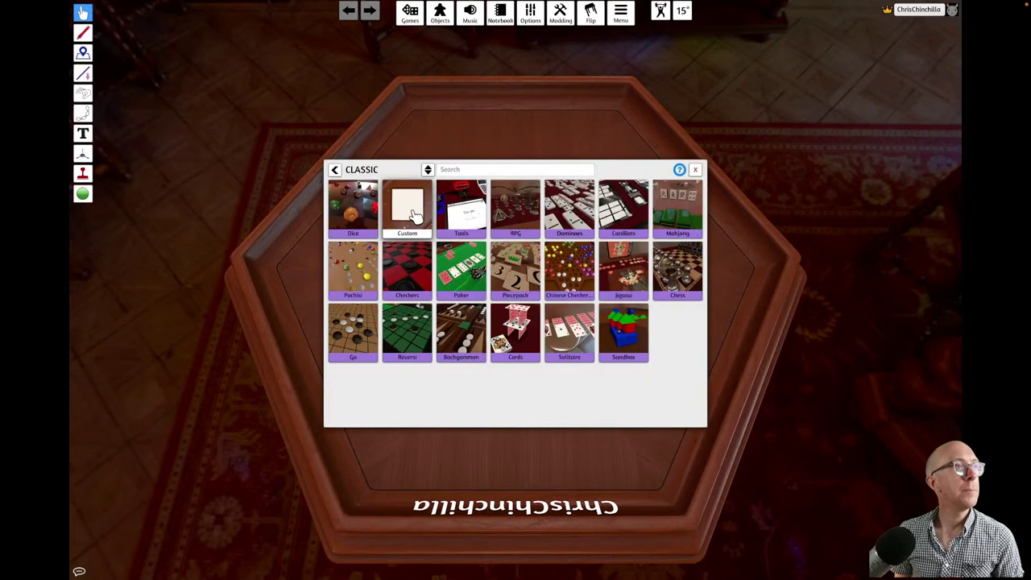
click(419, 216)
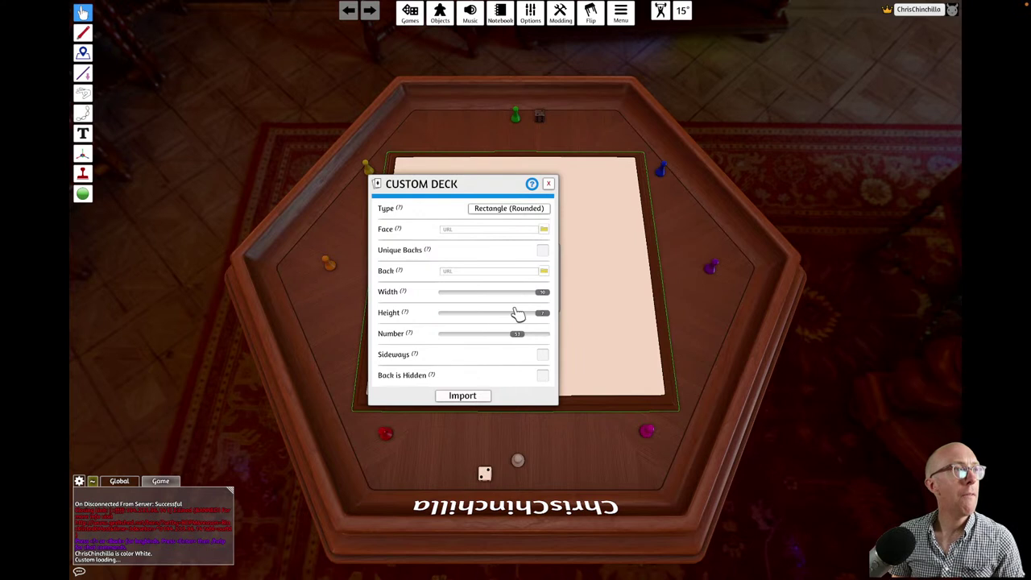
- Switch to the desktop, duplicate q6J6Qif.png and rename the copy front.png
click(498, 232)
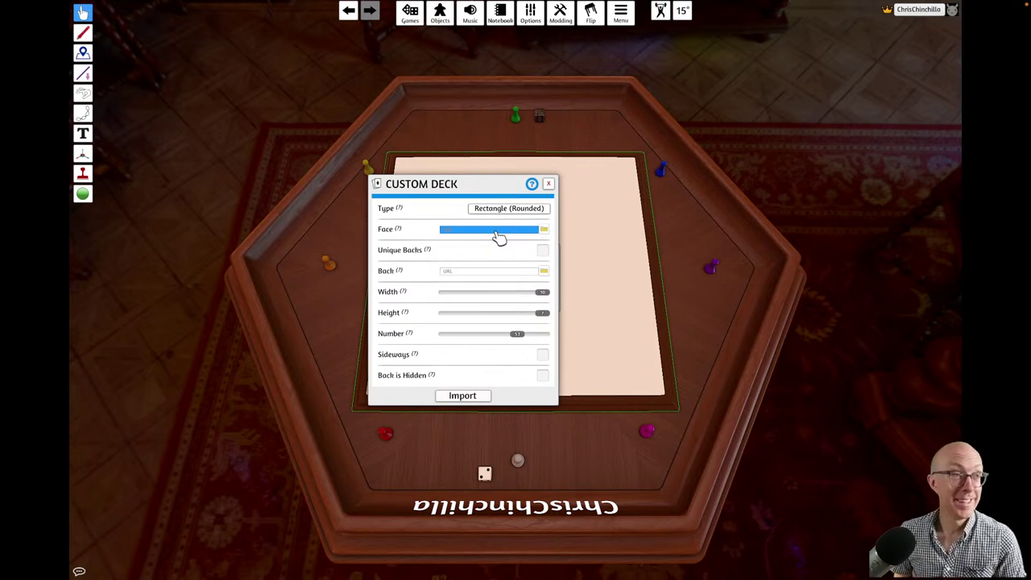
key(super+Tab)
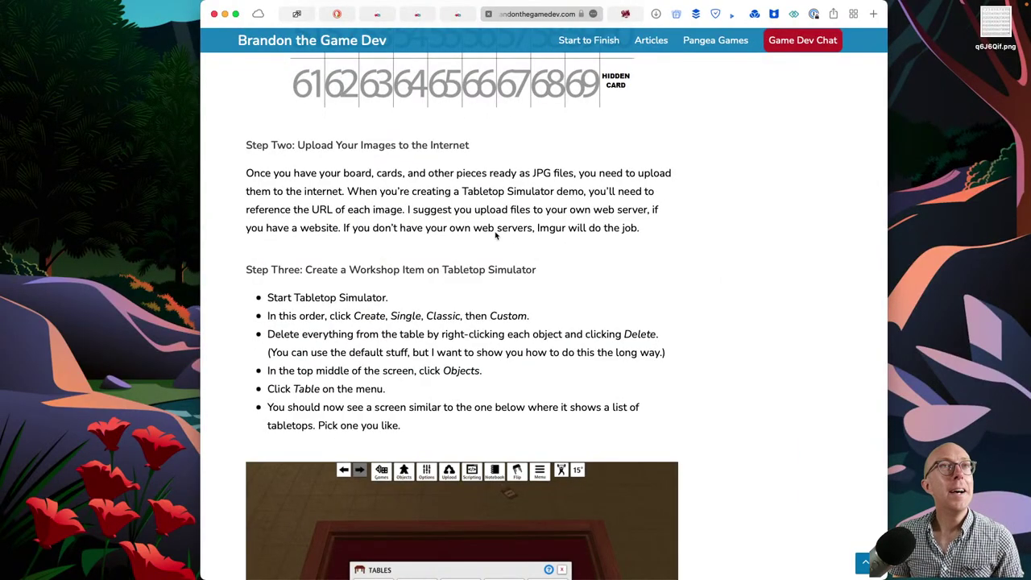
drag(992, 22, 956, 139)
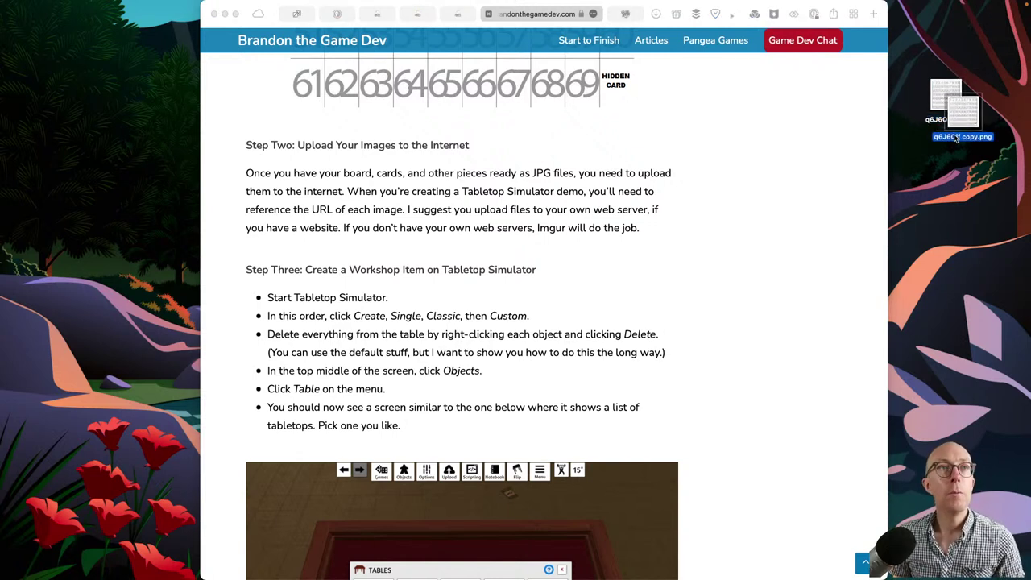
click(956, 138)
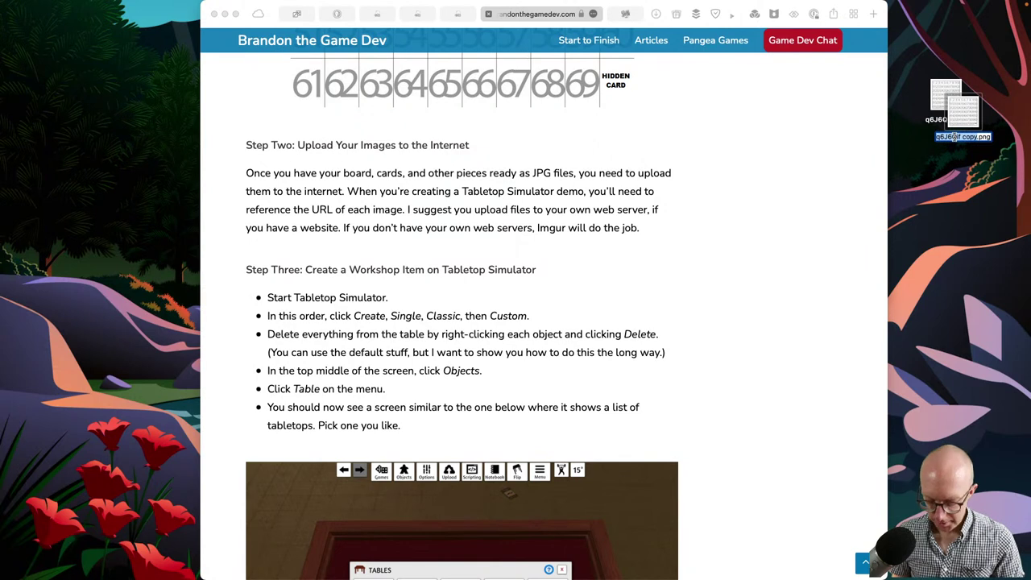
text(front)
key(Return)
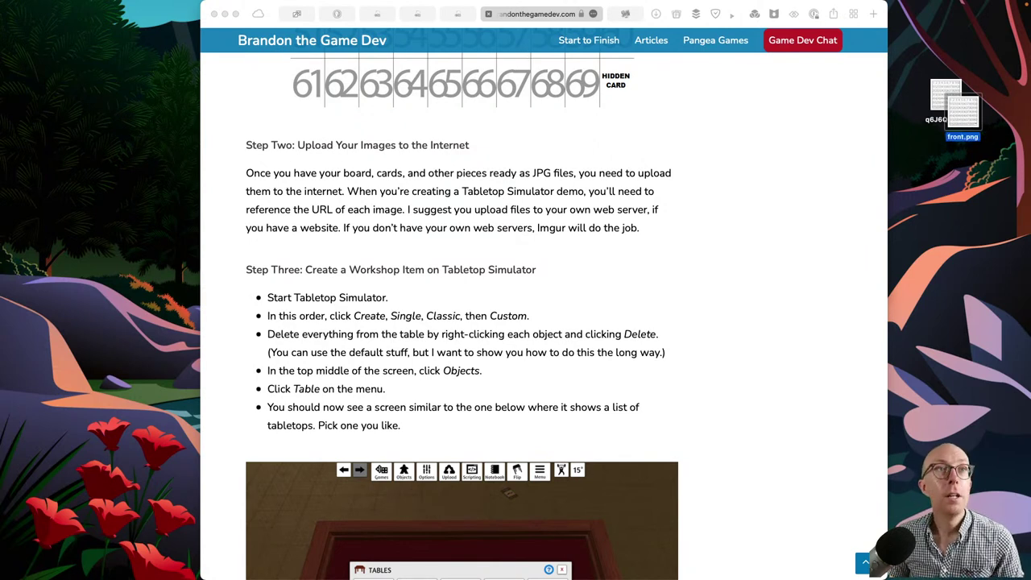
- Rename the original q6J6Qif.png on the desktop as back.png
click(936, 100)
click(939, 119)
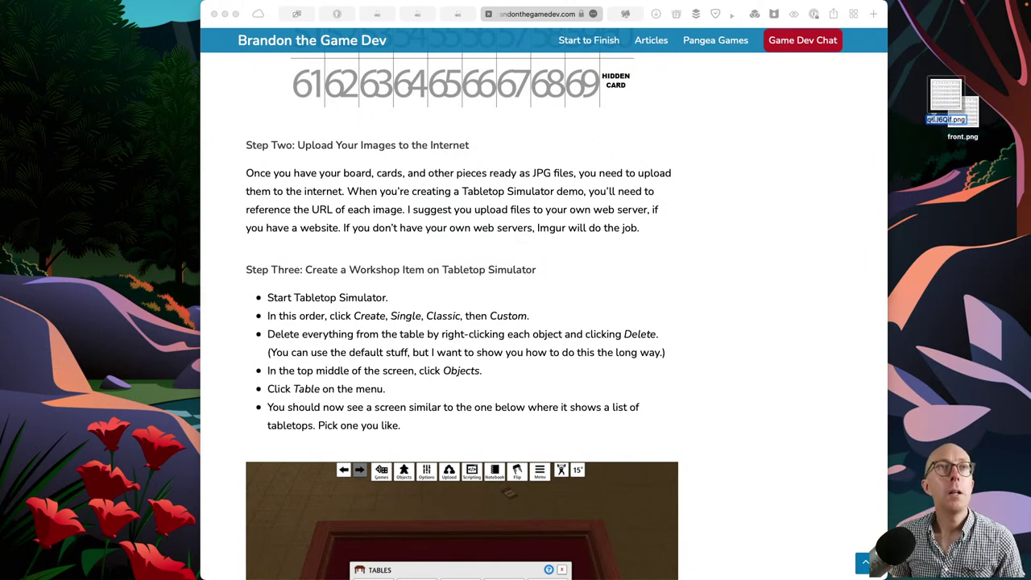
text(back)
key(Return)
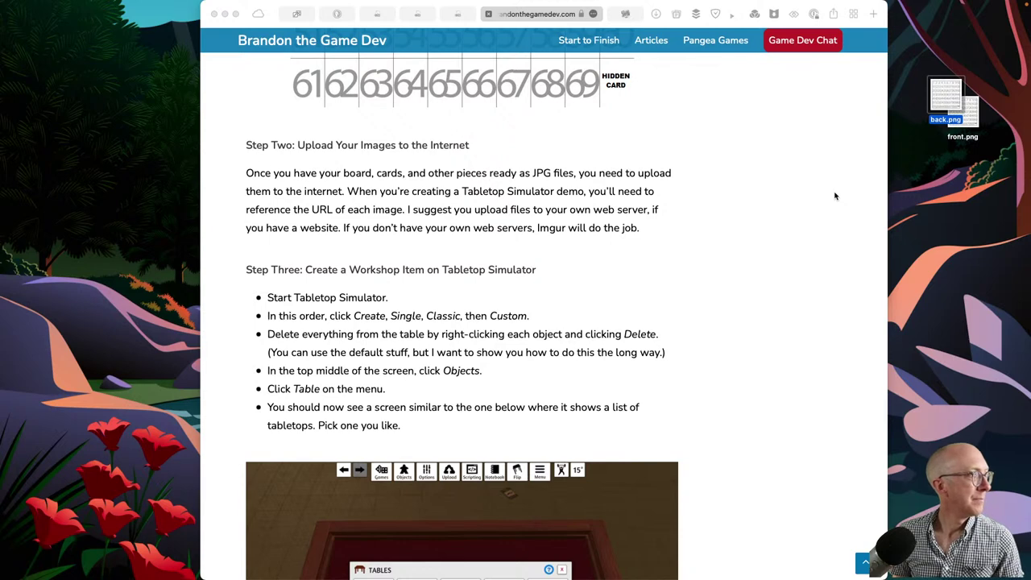
key(alt+space)
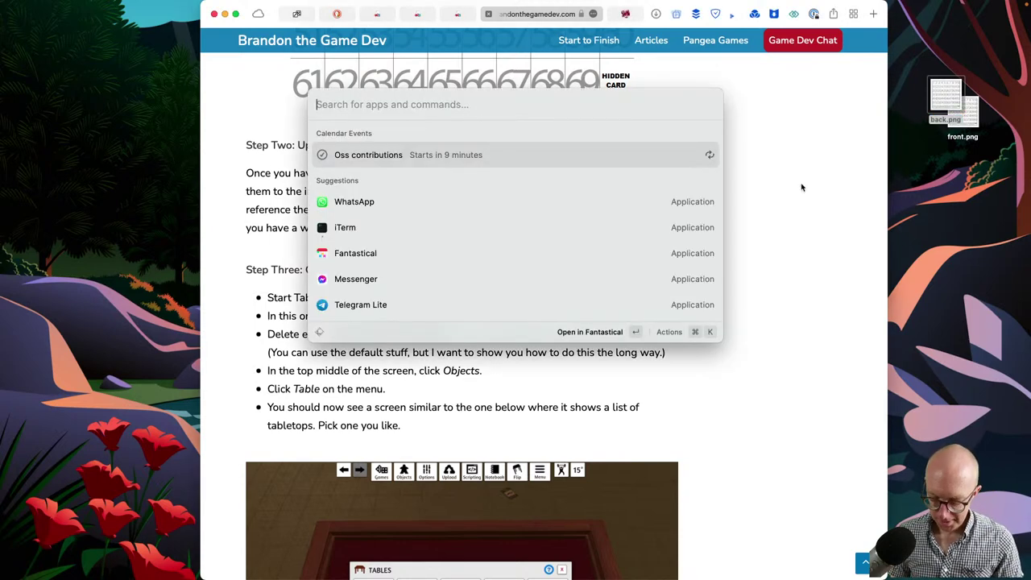
text(ta)
key(Return)
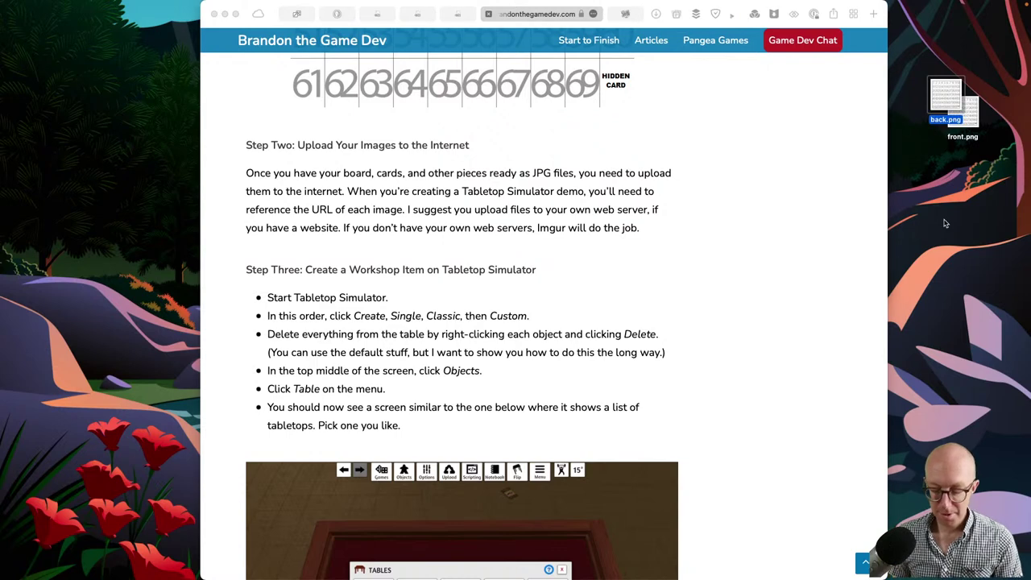
- Move back.png and front.png from the desktop into The Good Book folder in the Insync Google Drive
key(super+n)
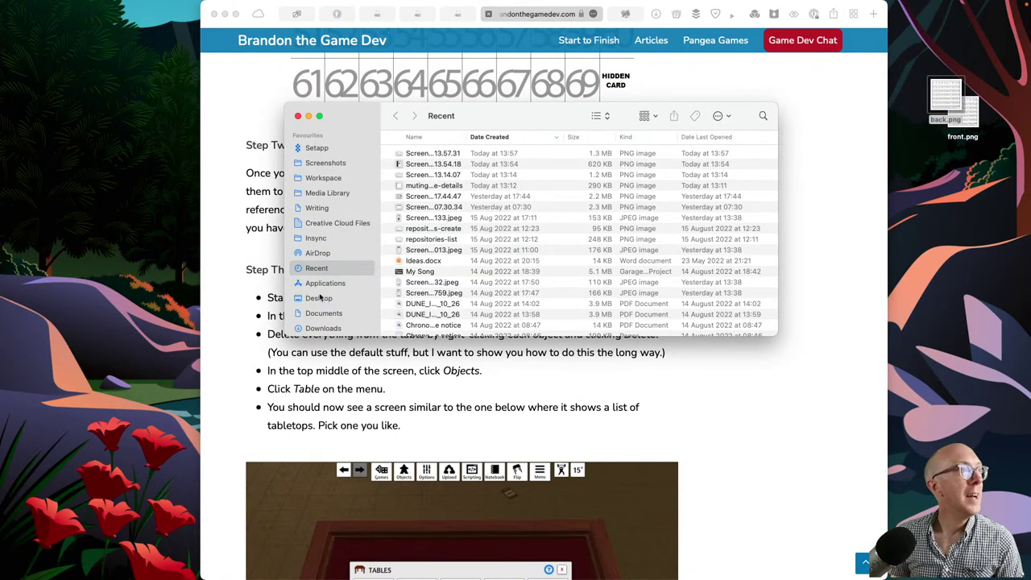
scroll(319, 297, down, 3)
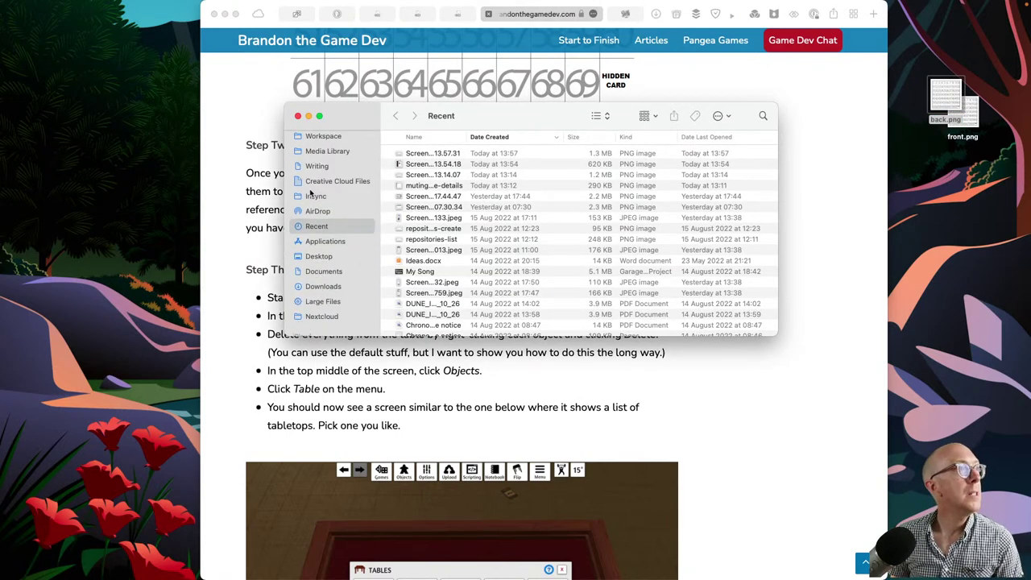
click(313, 196)
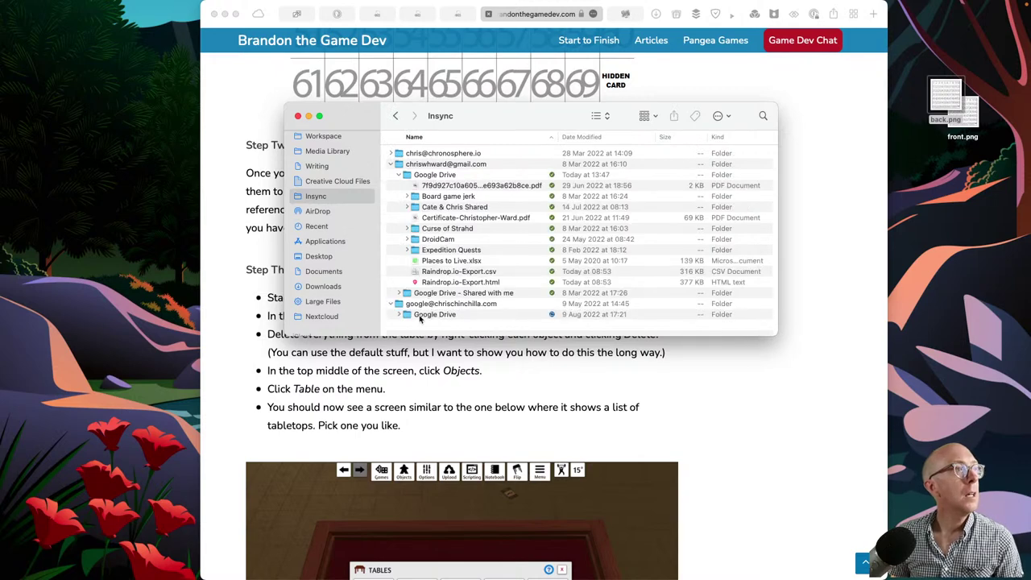
double_click(417, 304)
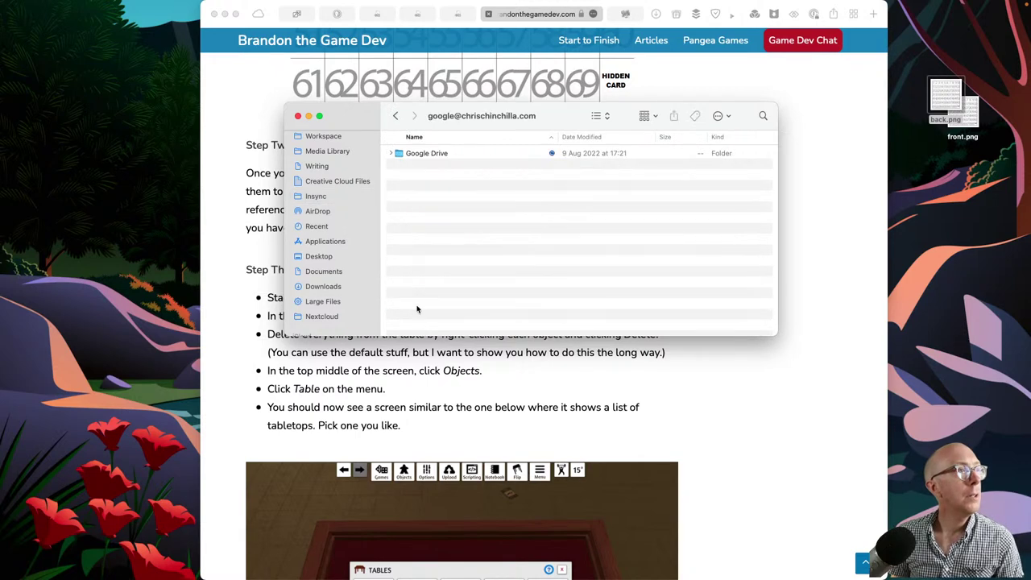
double_click(424, 154)
click(939, 176)
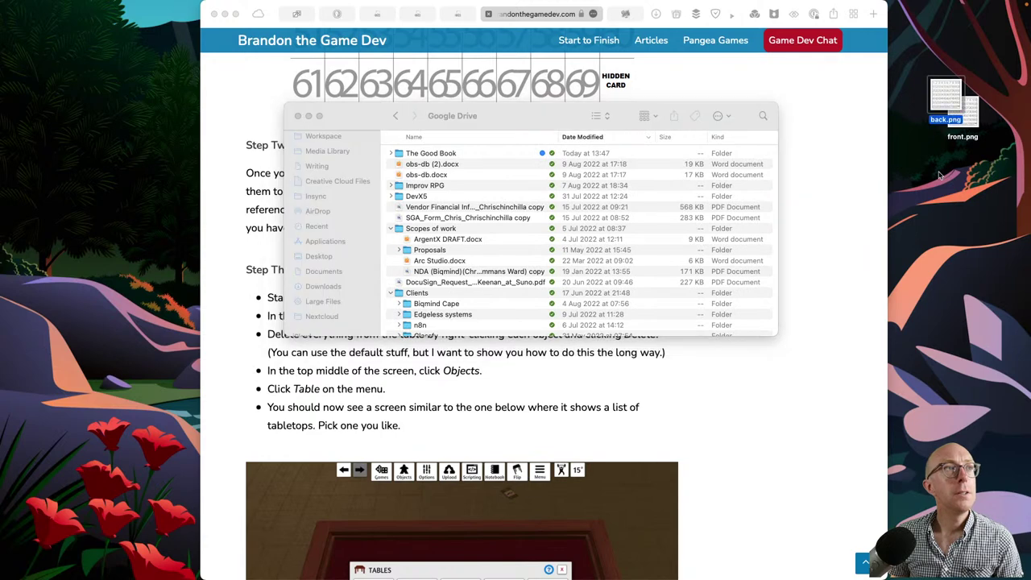
double_click(400, 156)
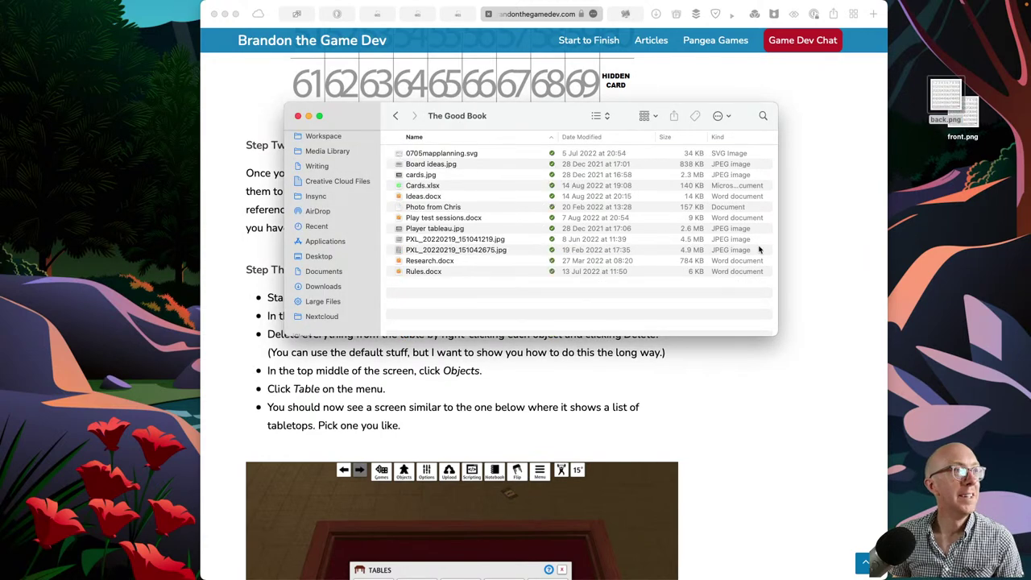
drag(987, 190, 568, 296)
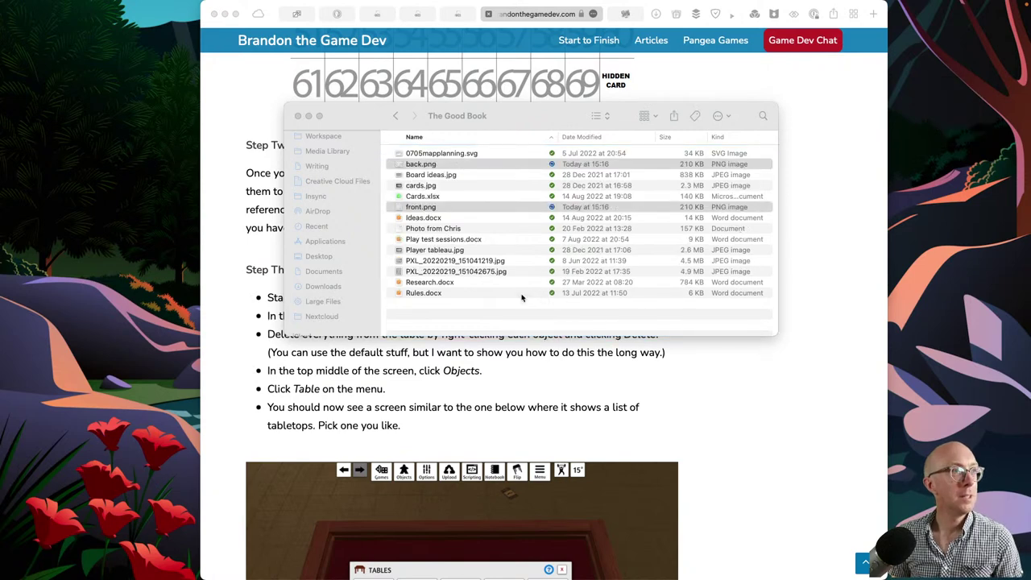
- Switch to Safari and open drive.google.com in a new tab
click(545, 384)
key(super+t)
text(dr)
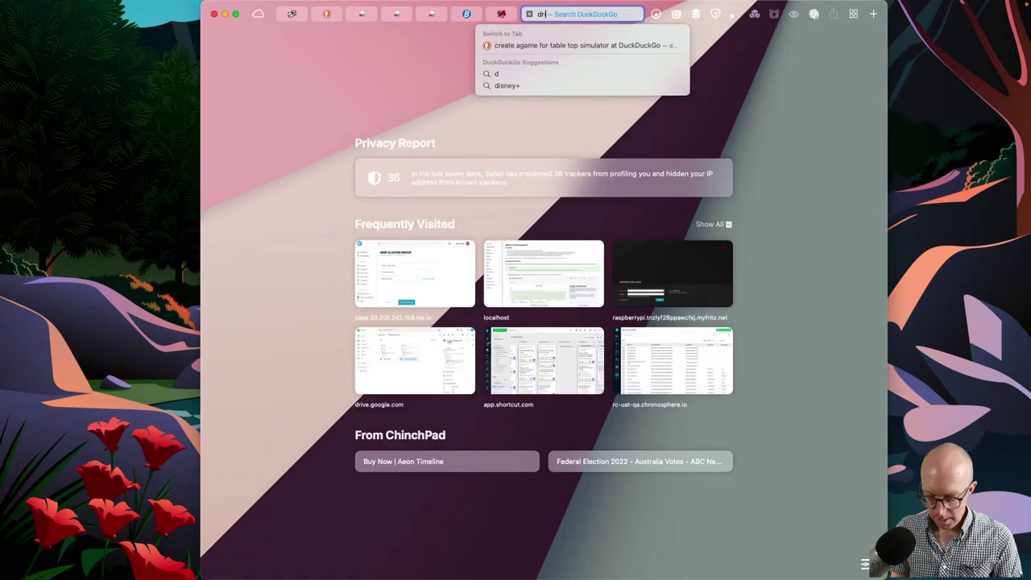
text(ive.google.com)
key(Return)
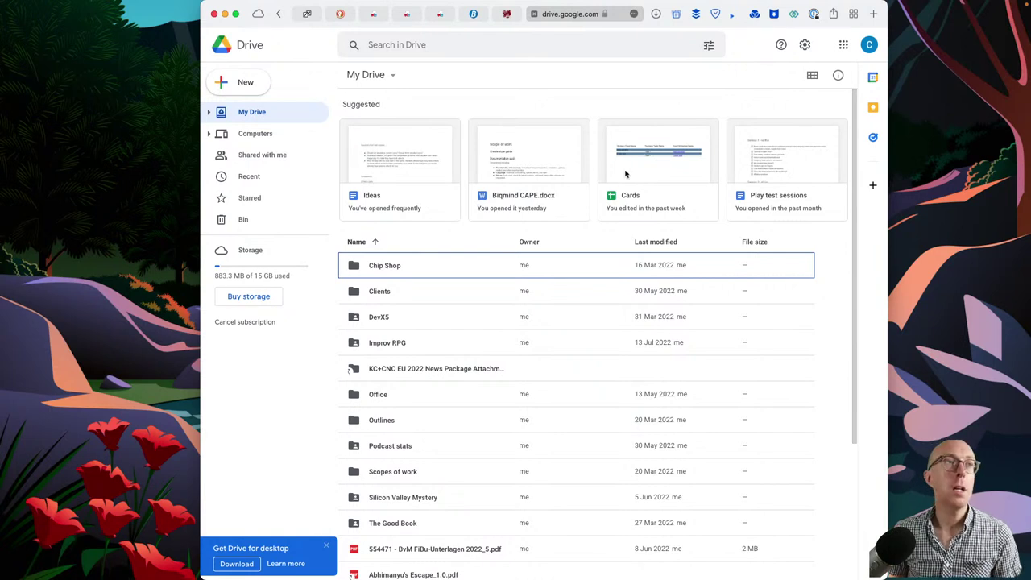
- Turn on cursor highlighting in the screen annotation utility and return to Google Drive
click(910, 6)
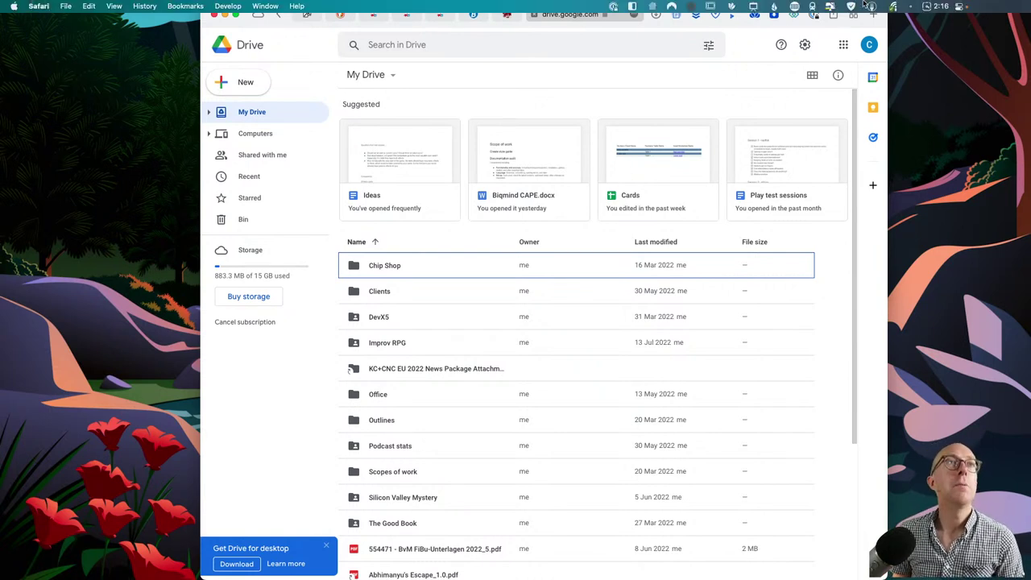
click(749, 6)
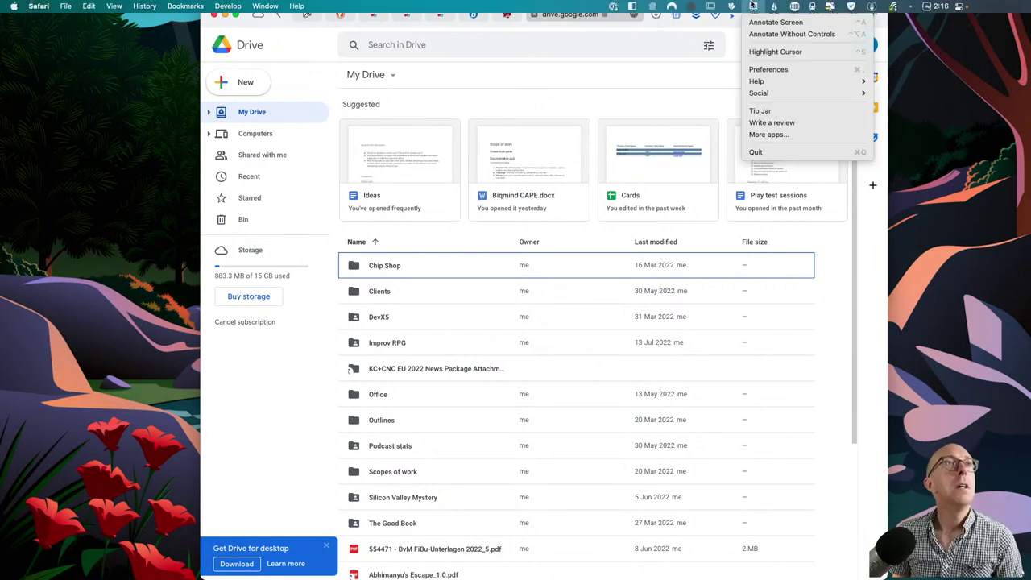
click(770, 50)
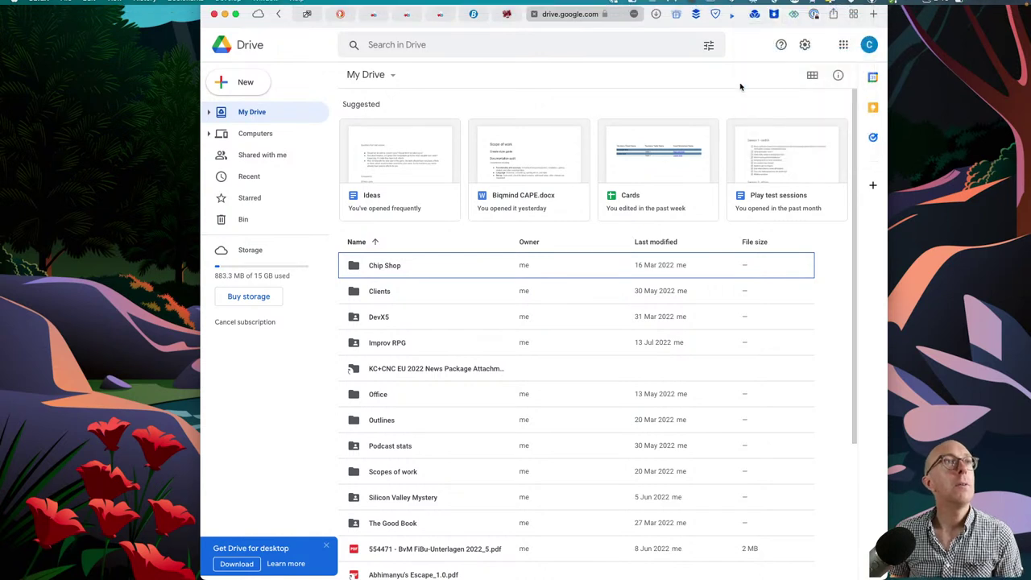
click(679, 101)
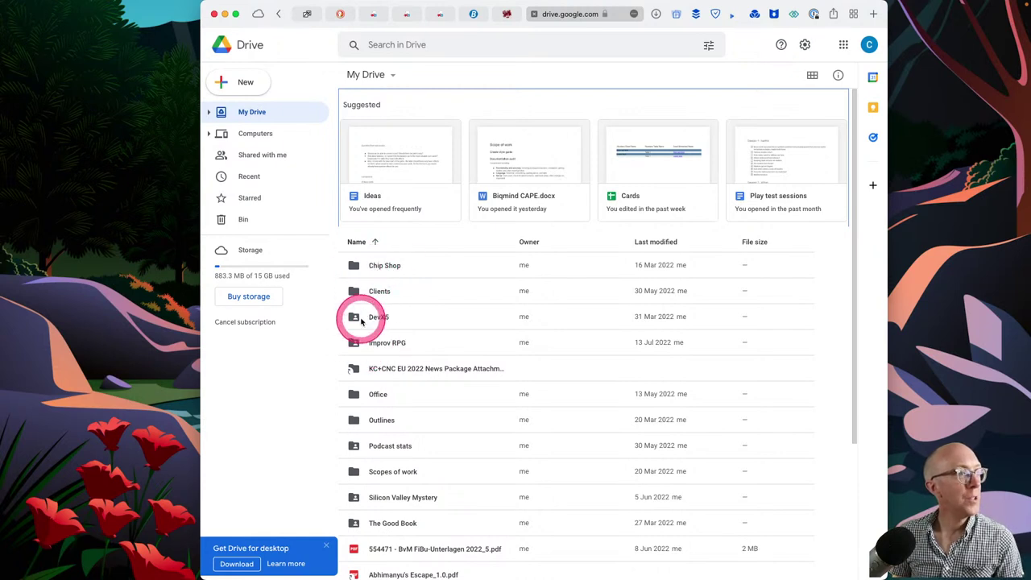
- In The Good Book folder, set back.png's general access to Anyone with the link and copy its link
scroll(357, 302, down, 1)
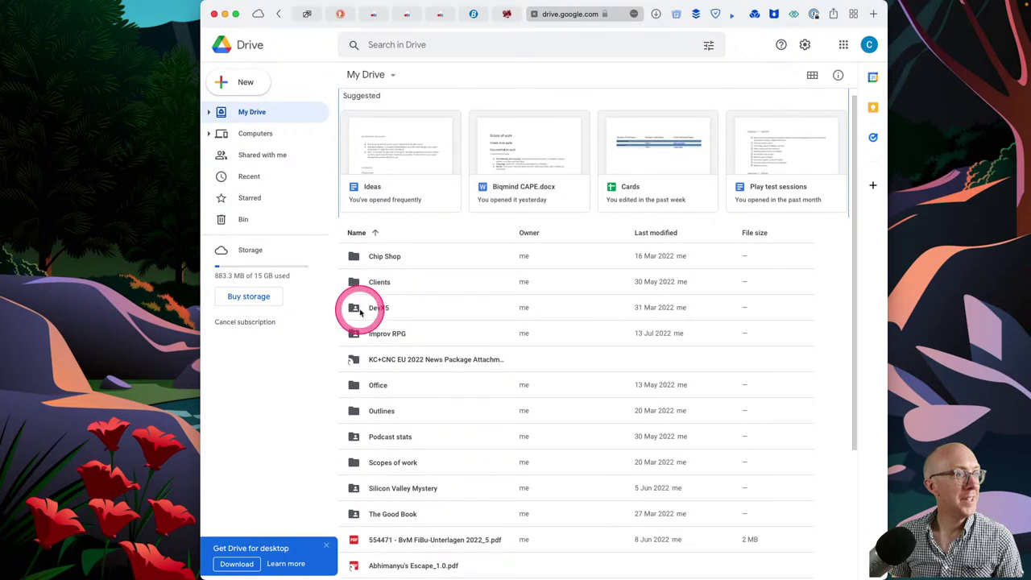
double_click(353, 512)
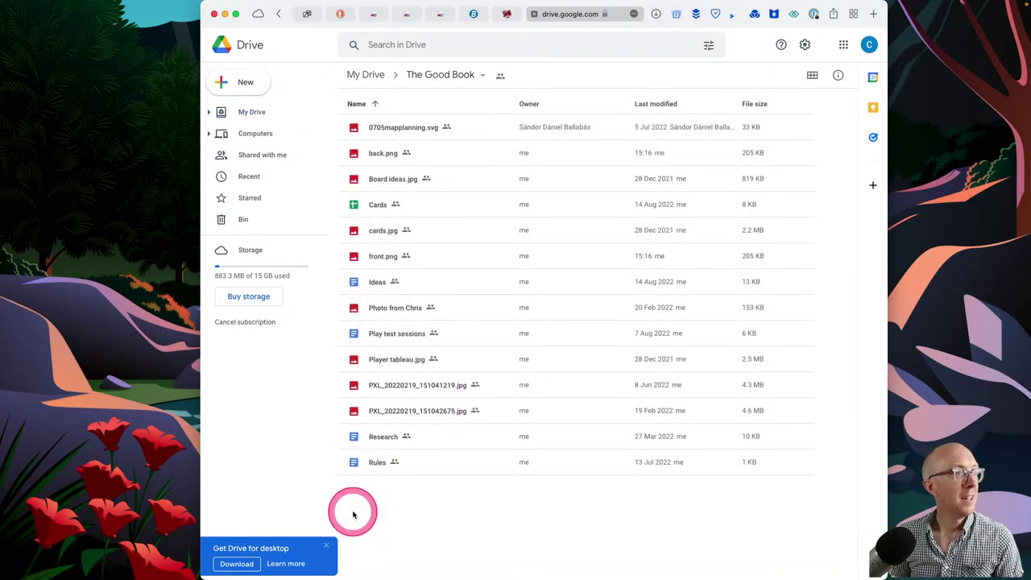
right_click(357, 154)
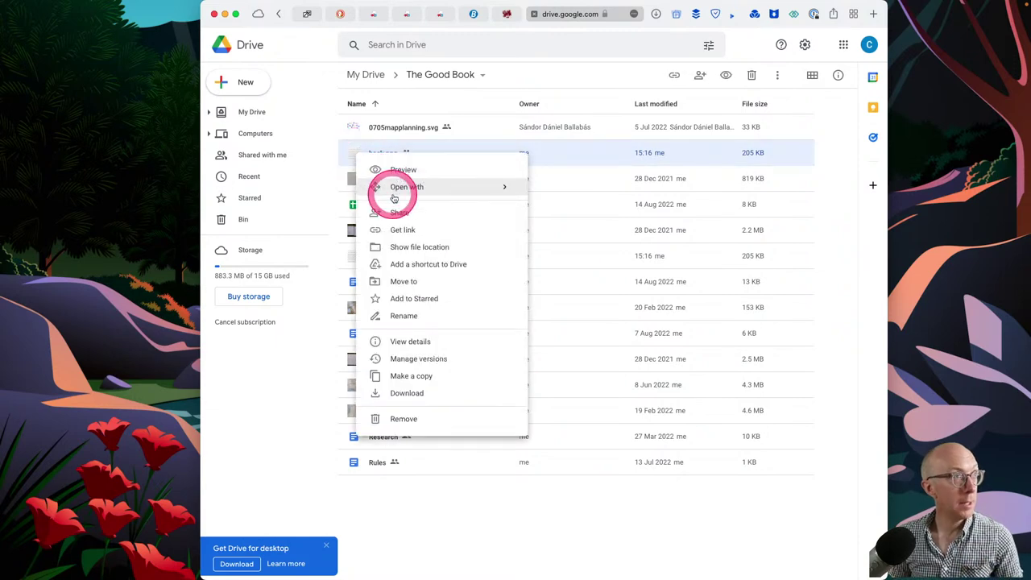
click(408, 233)
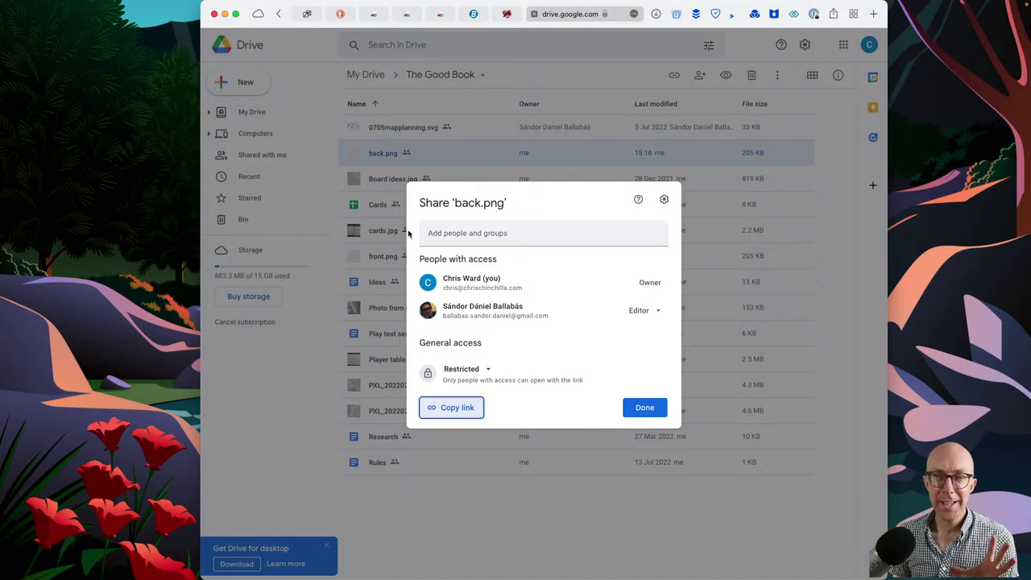
click(478, 369)
click(478, 419)
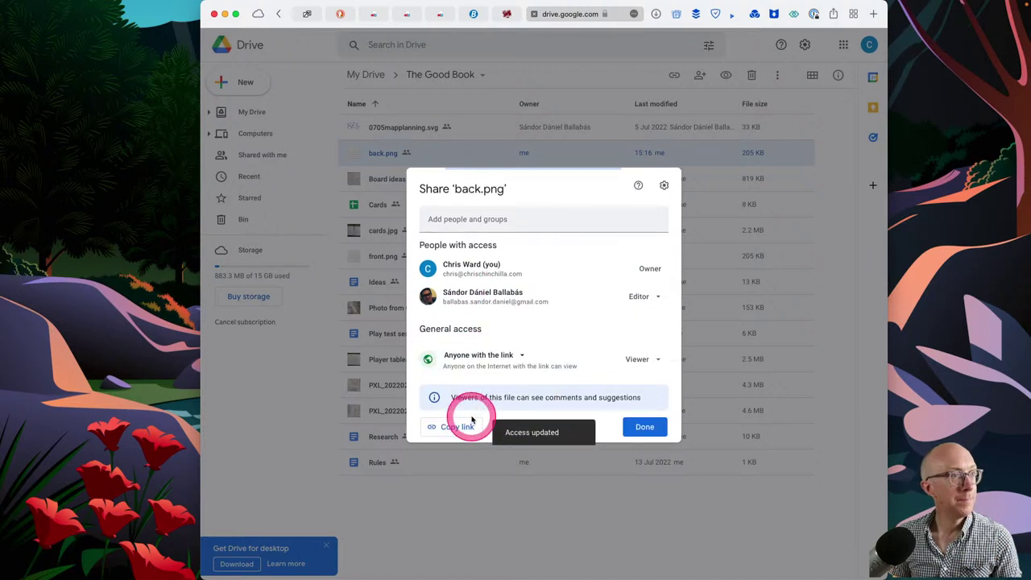
click(459, 424)
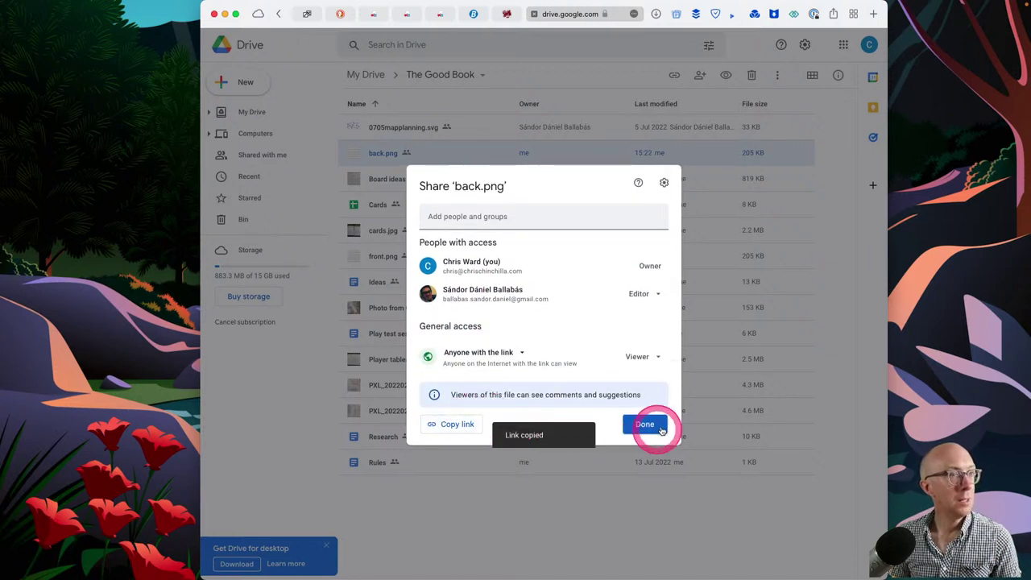
click(646, 424)
- Switch to Tabletop Simulator and try to paste the copied link as the custom deck's Back image URL
key(super+Tab)
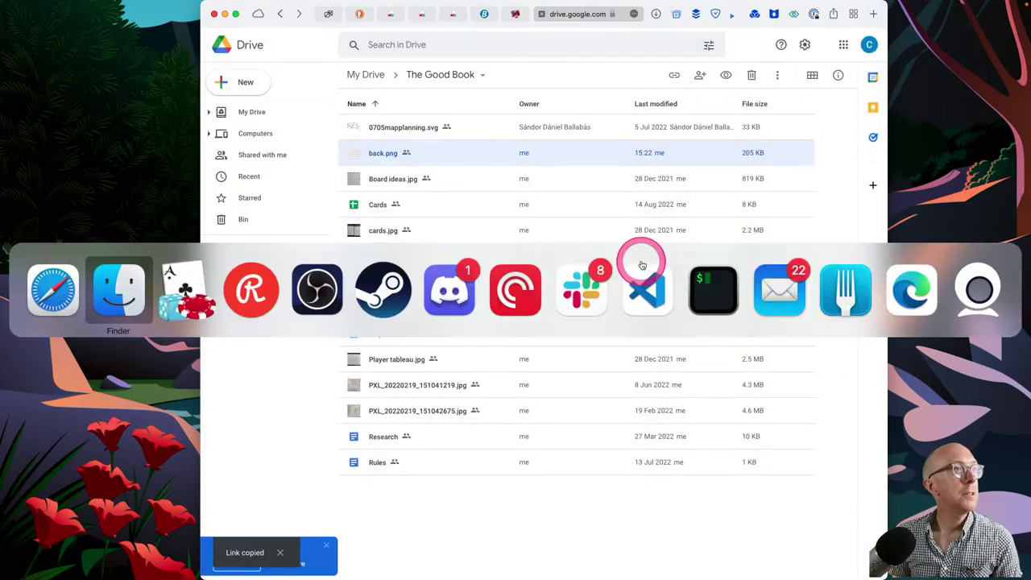
key(super+Tab)
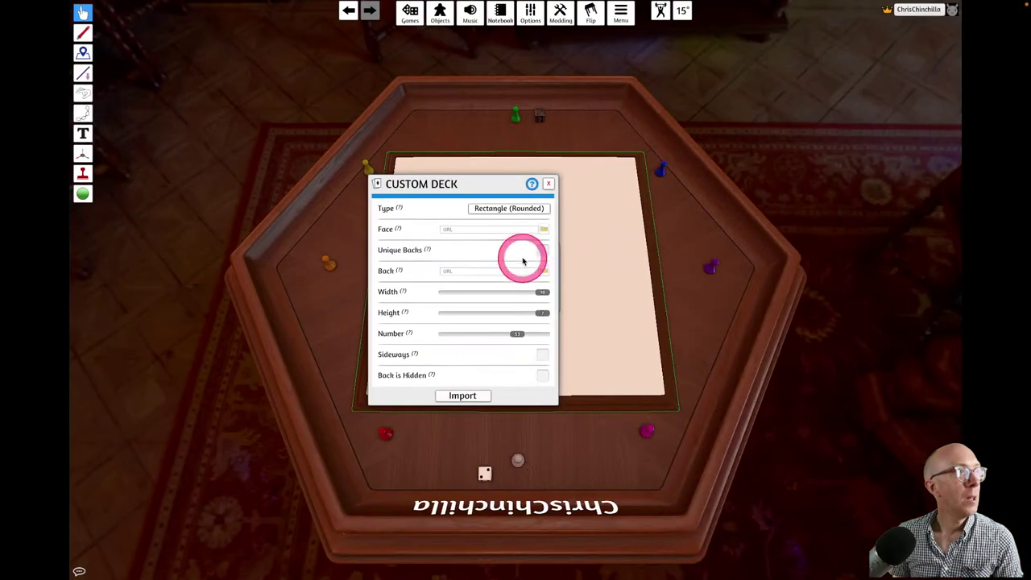
click(488, 269)
key(super+v)
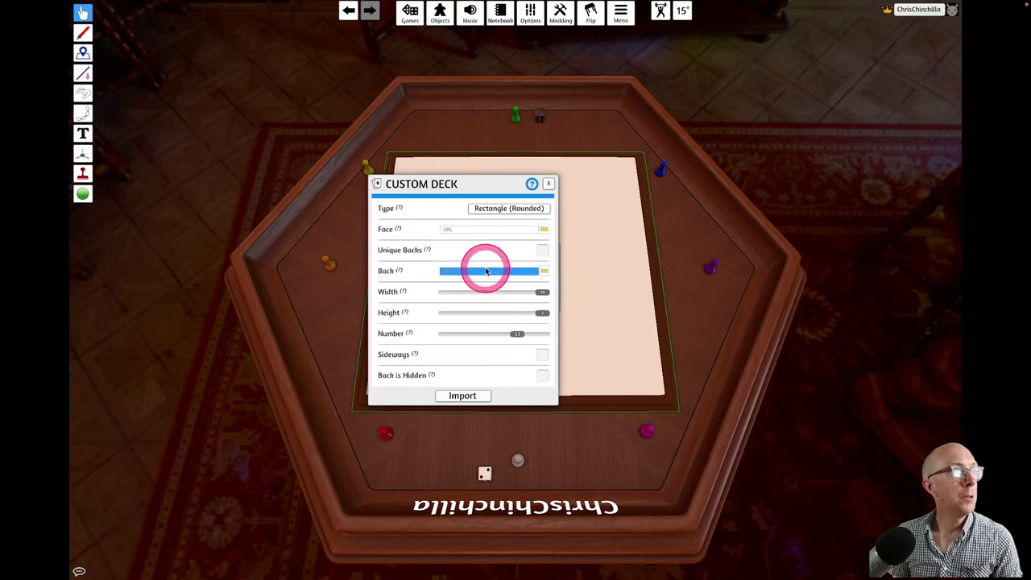
- Browse for the custom deck's Back image file and open the Google account folder inside Insync
click(544, 272)
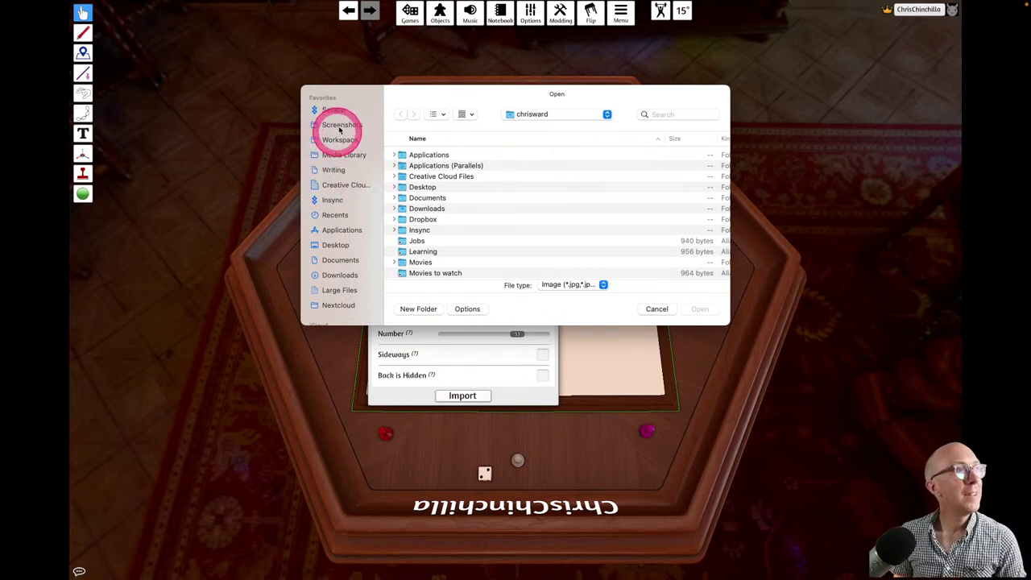
key(super+shift+d)
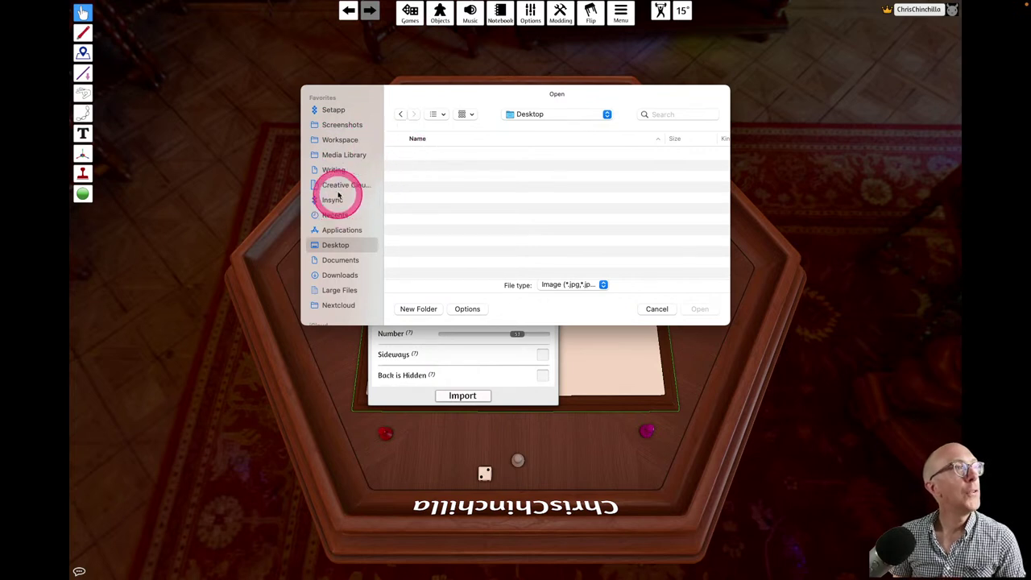
scroll(341, 276, down, 2)
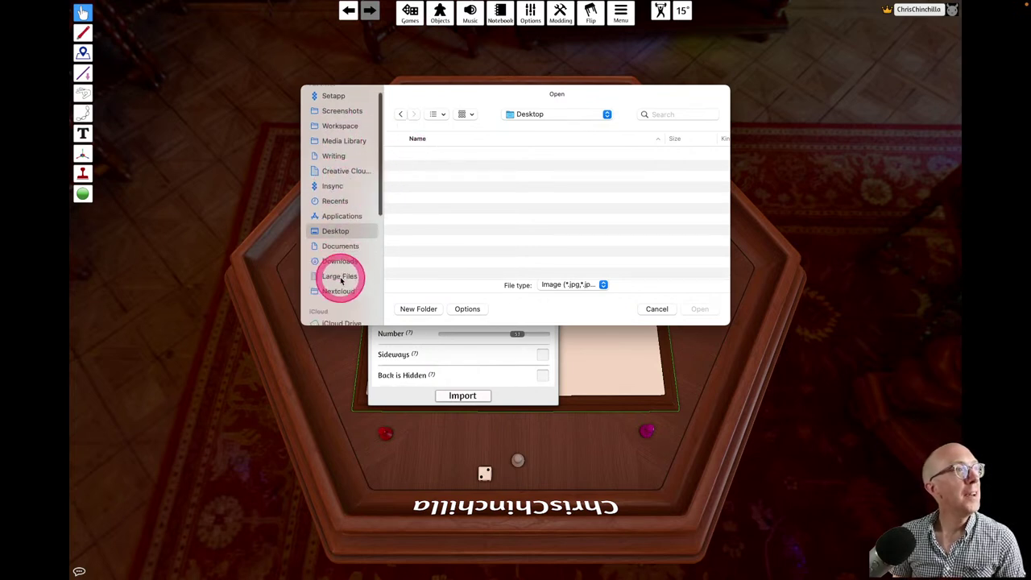
scroll(336, 276, up, 3)
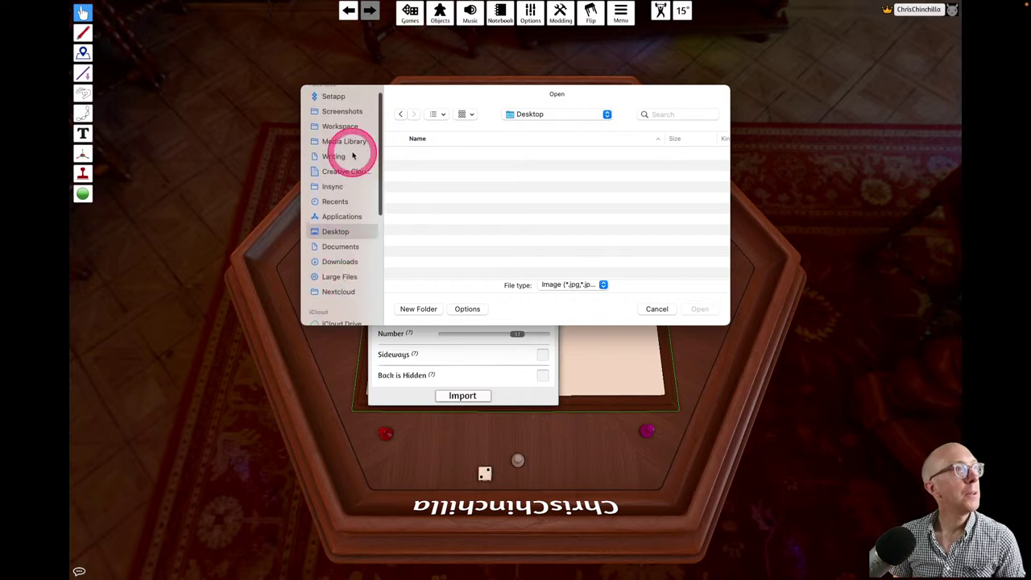
scroll(352, 156, down, 1)
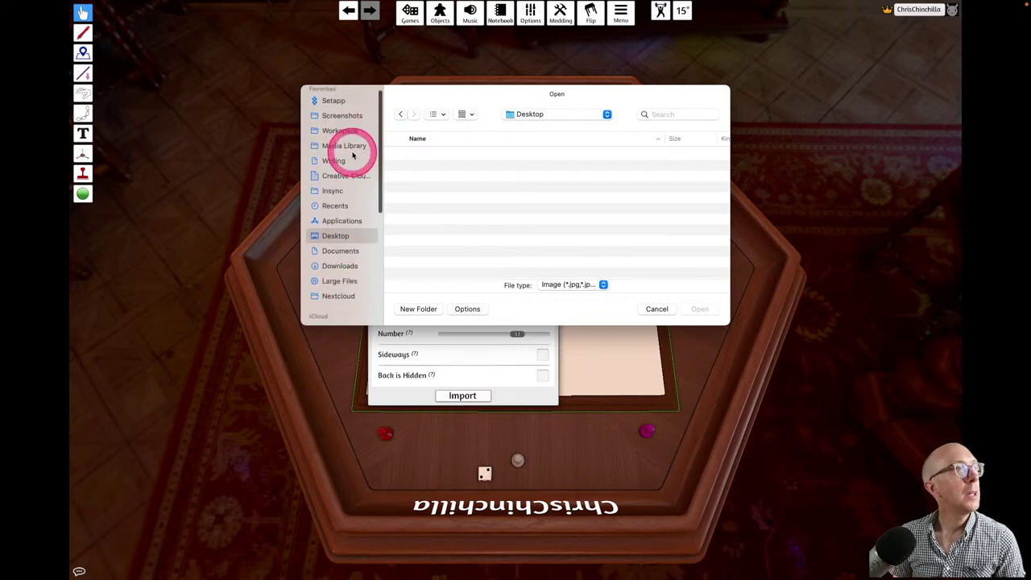
click(333, 191)
click(445, 175)
double_click(445, 176)
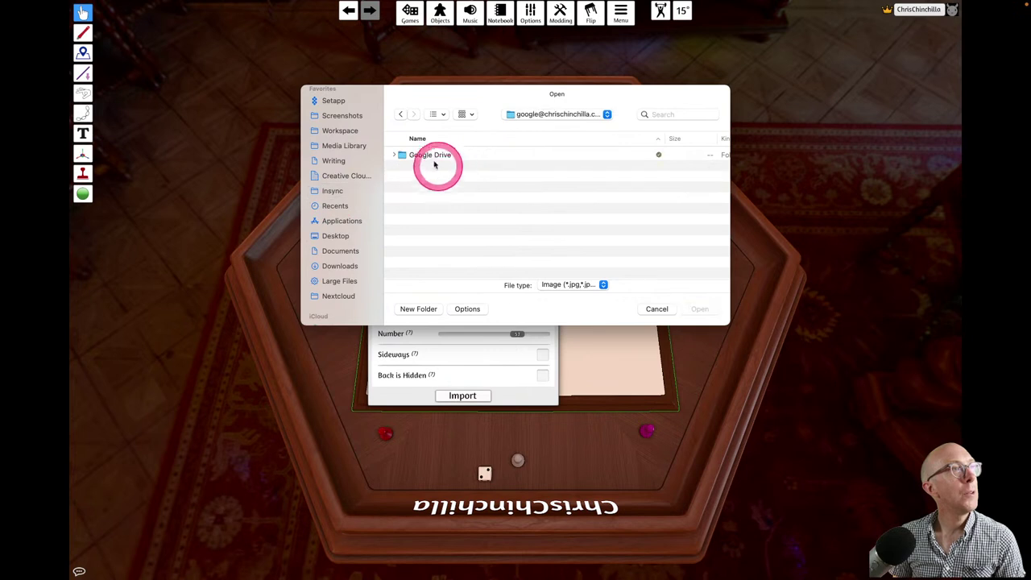
- Choose back.png from The Good Book folder in Google Drive as the deck's Back image
double_click(426, 154)
double_click(421, 177)
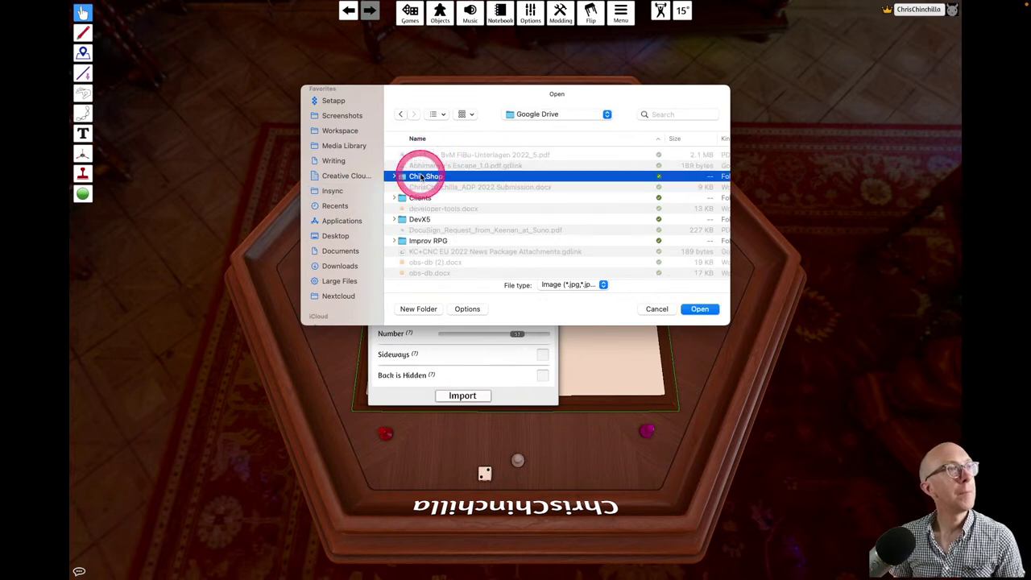
scroll(427, 208, down, 2)
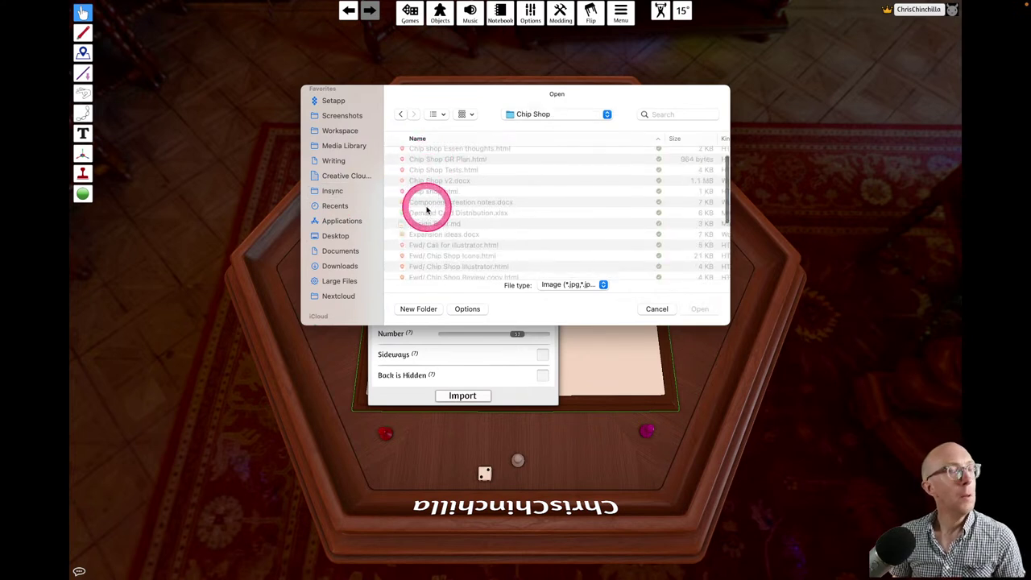
key(super+Up)
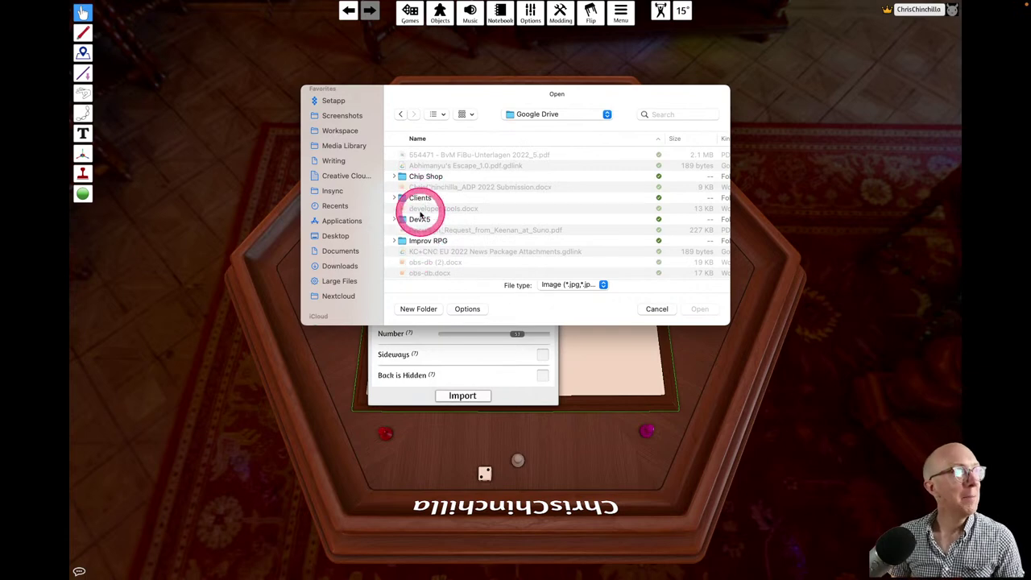
scroll(422, 214, down, 5)
double_click(420, 258)
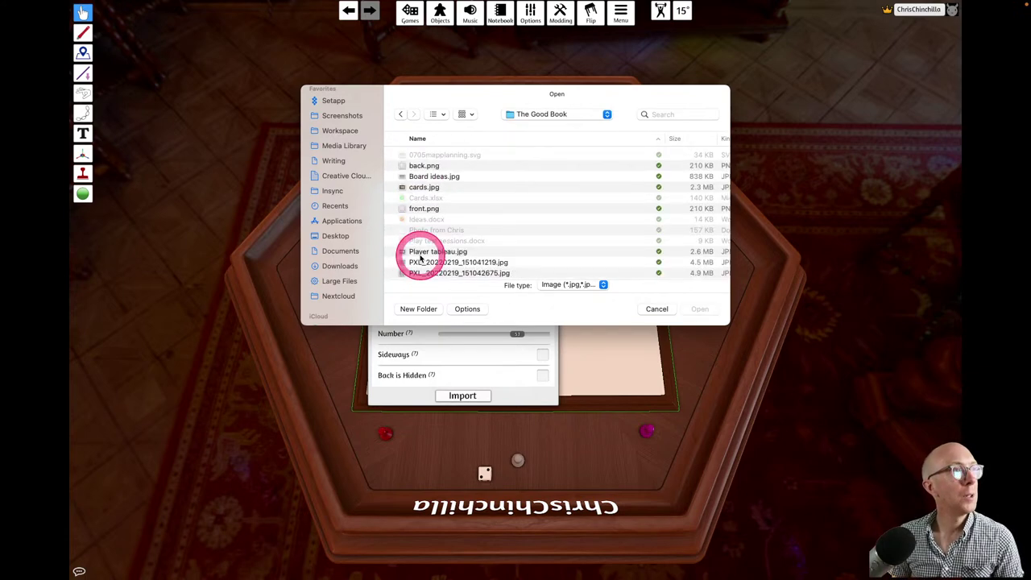
double_click(423, 165)
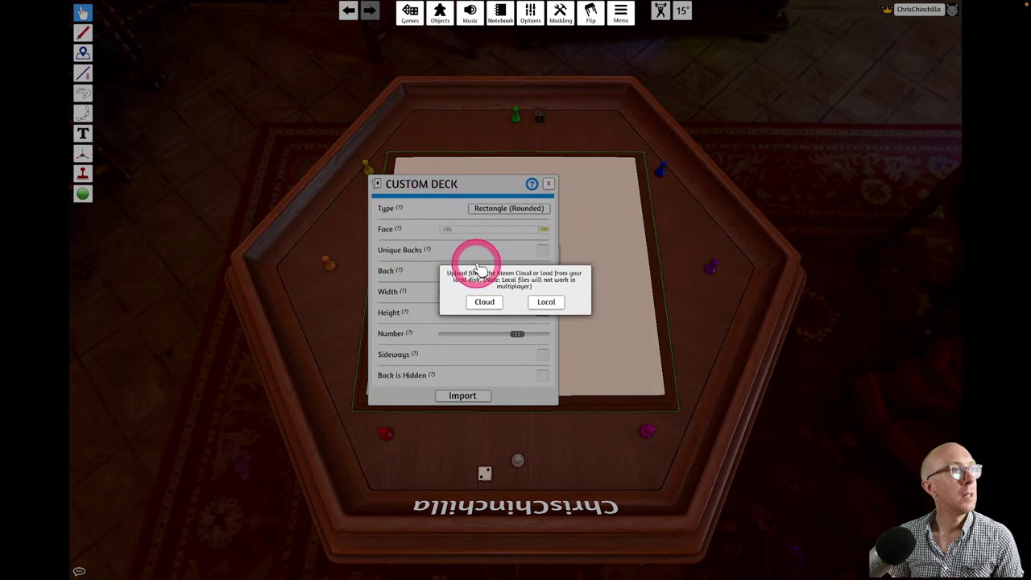
- Upload the back image to the Steam Cloud root folder under the name back
click(592, 308)
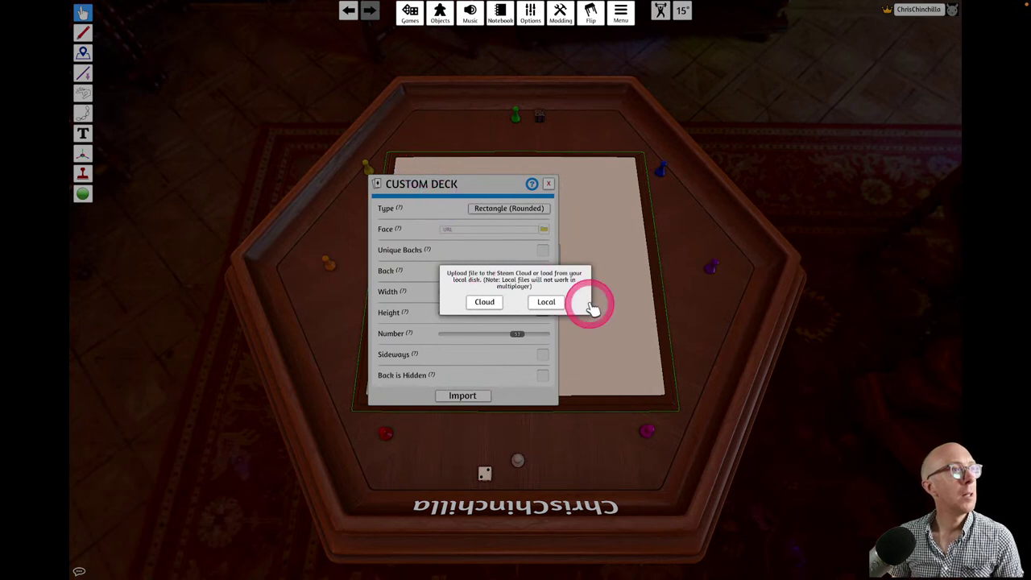
click(483, 299)
click(626, 315)
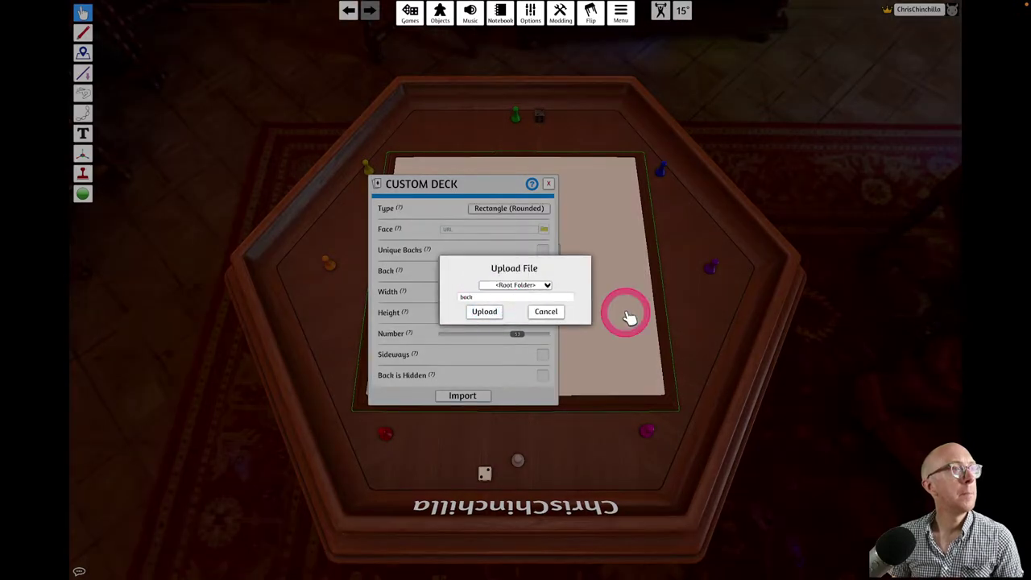
click(543, 287)
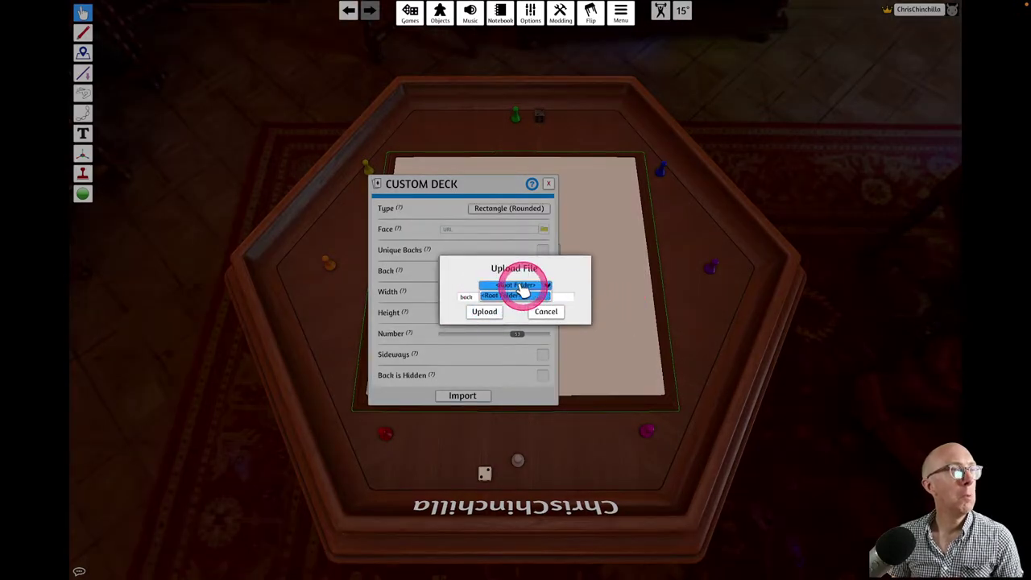
click(480, 286)
click(483, 311)
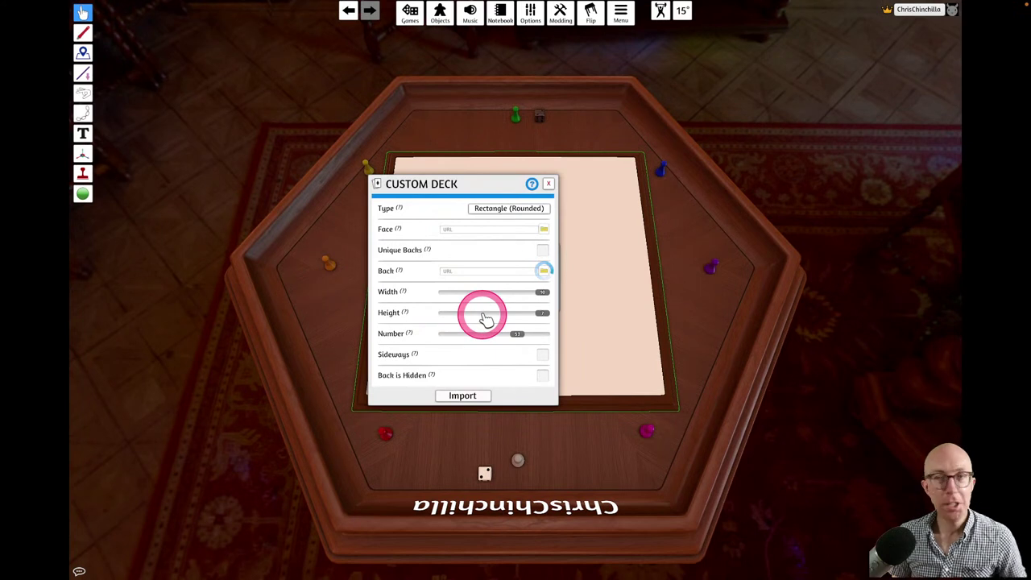
- Choose front.png from The Good Book folder as the deck's Face image and upload it to the Steam Cloud
click(543, 229)
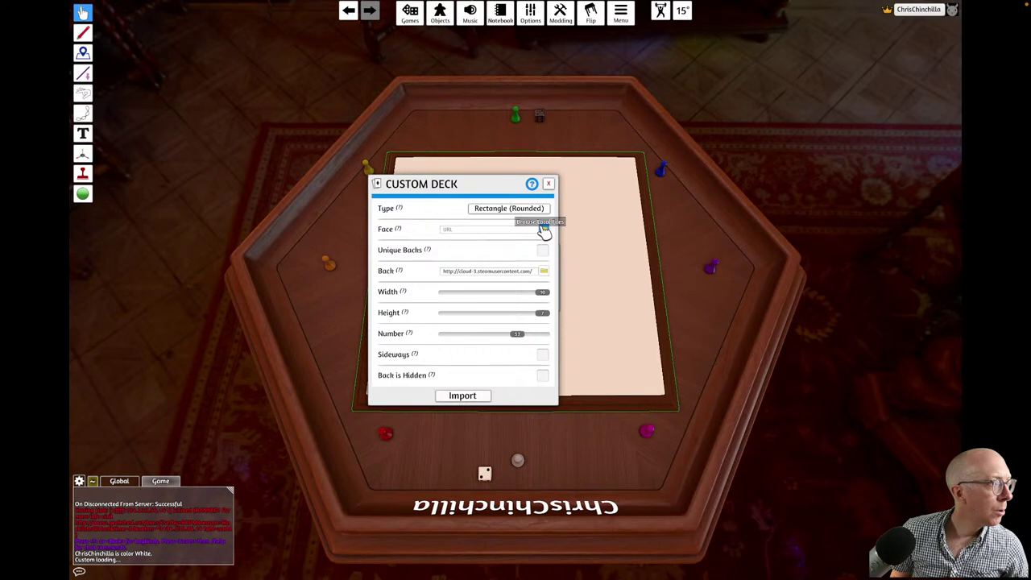
click(460, 340)
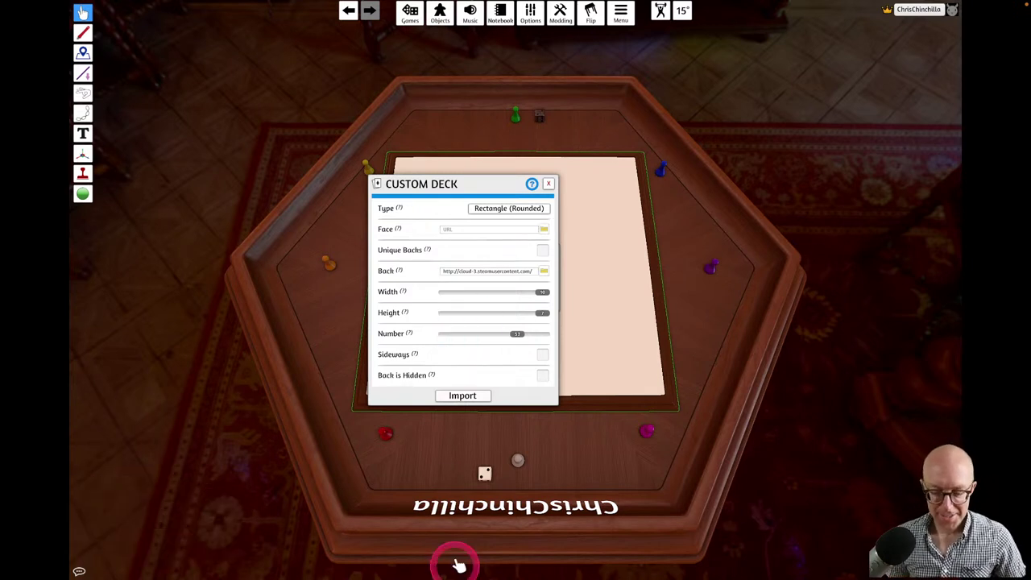
click(170, 547)
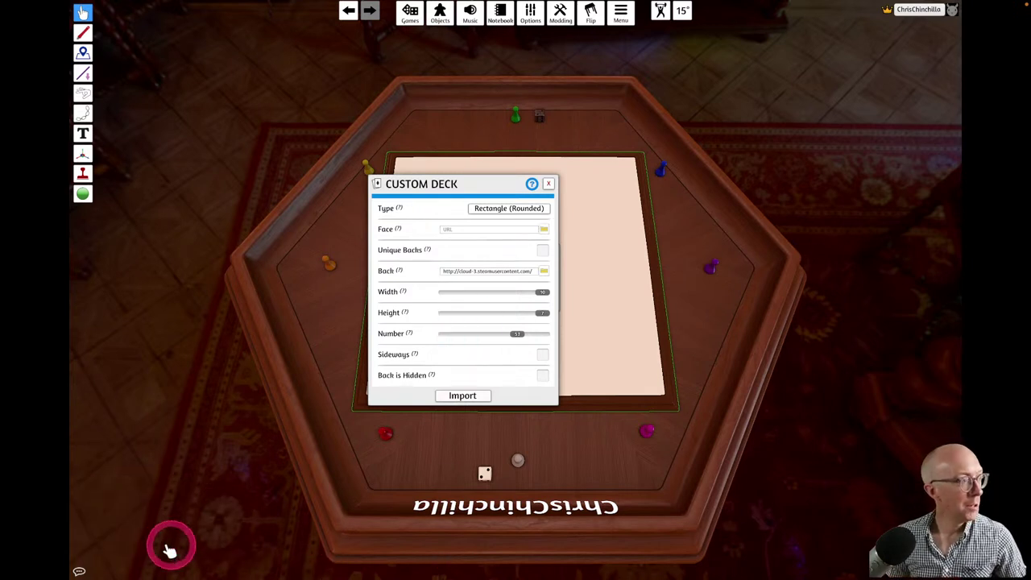
click(545, 229)
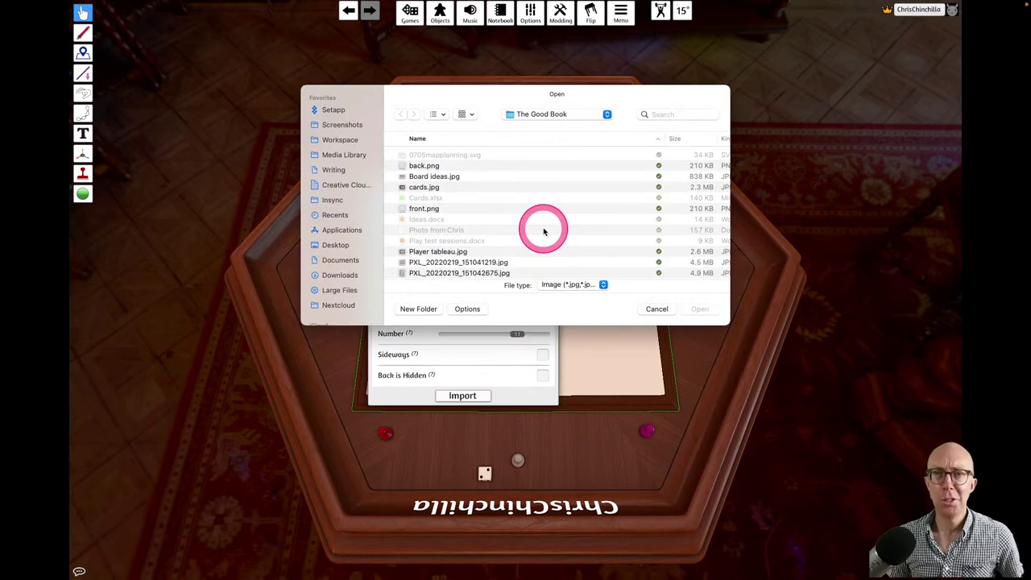
click(509, 232)
click(452, 202)
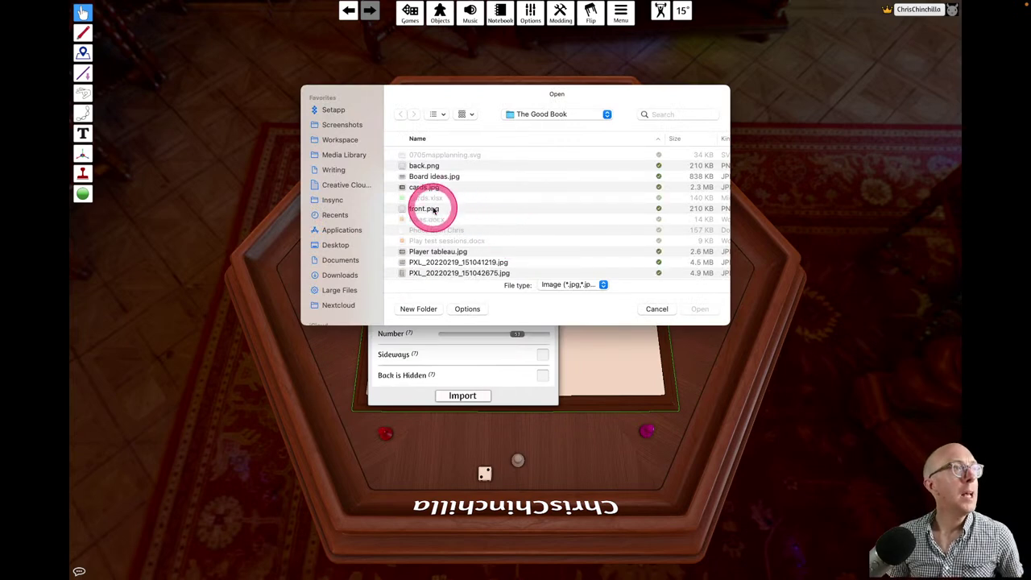
double_click(431, 208)
click(488, 301)
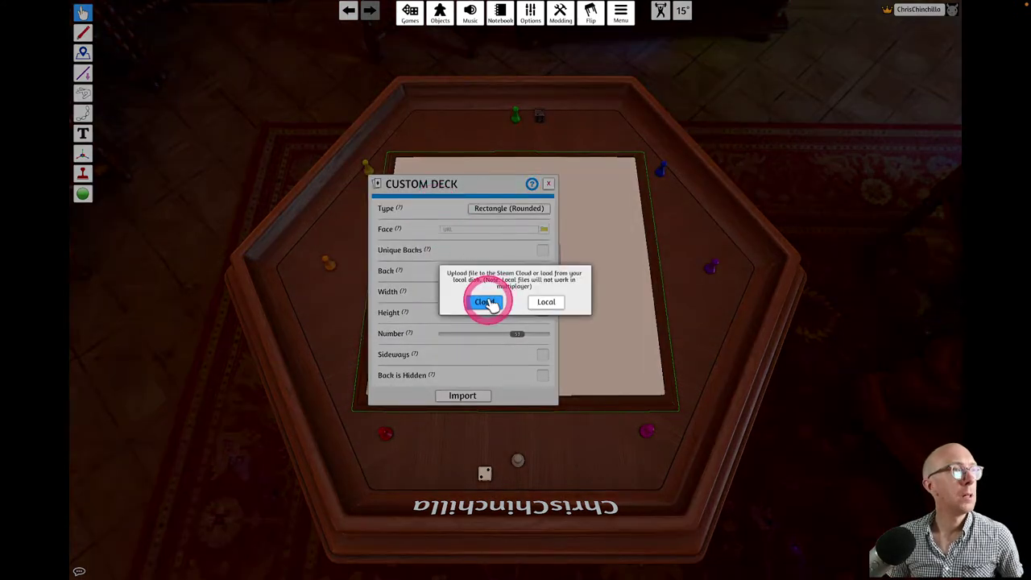
click(485, 311)
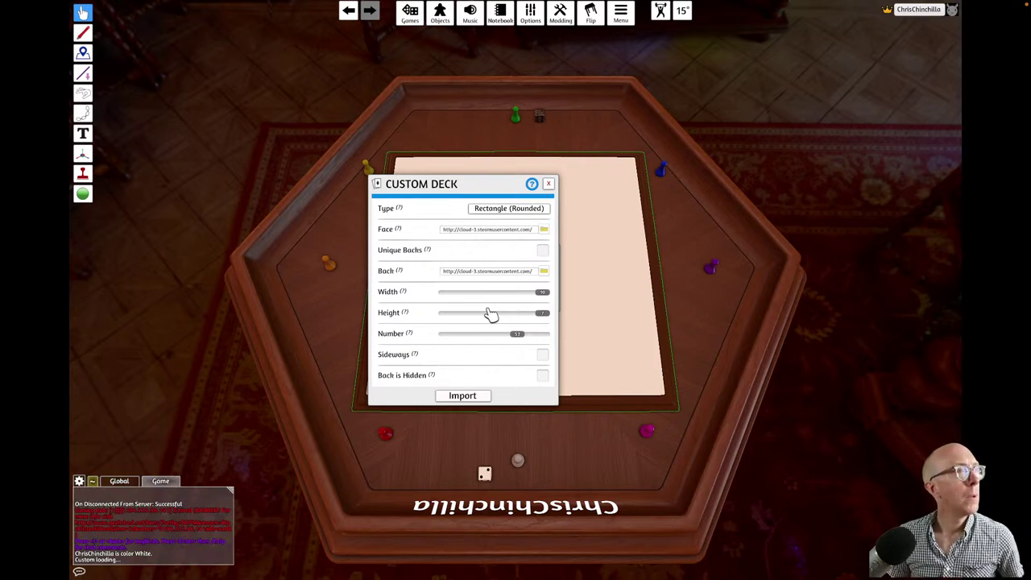
- Check the explanation of the custom deck's Type setting and set the type to Rectangle
click(504, 207)
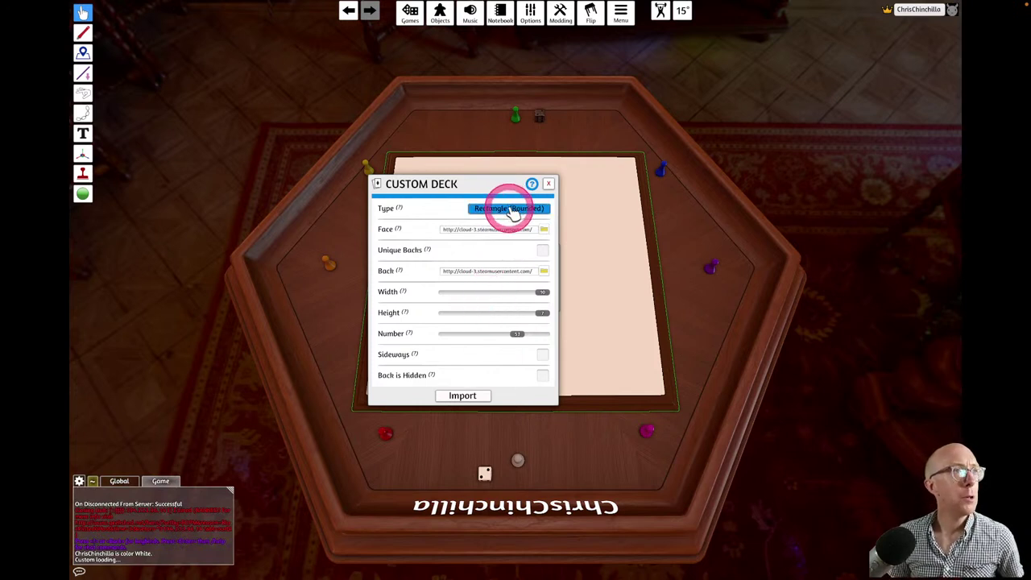
click(400, 207)
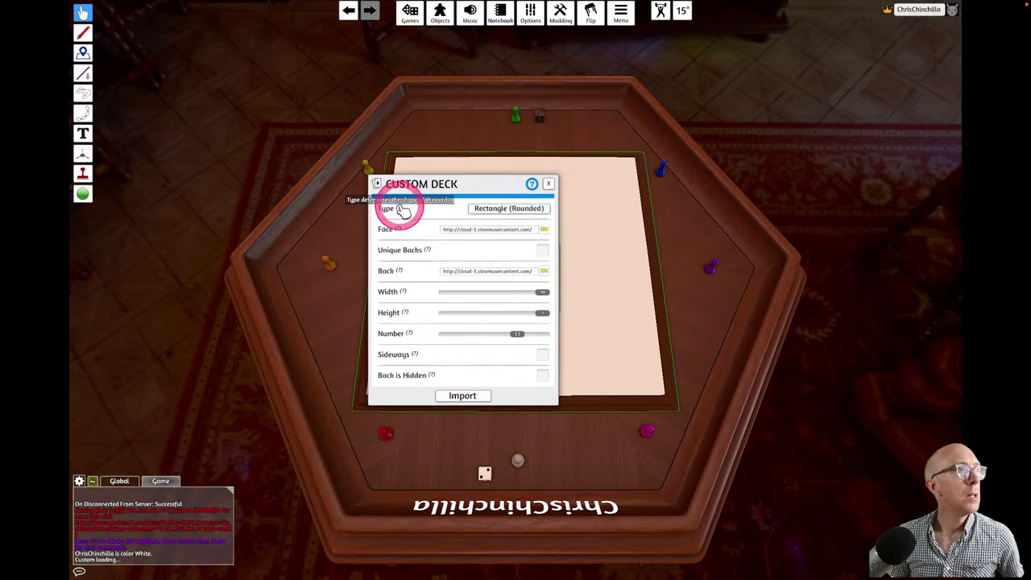
click(400, 210)
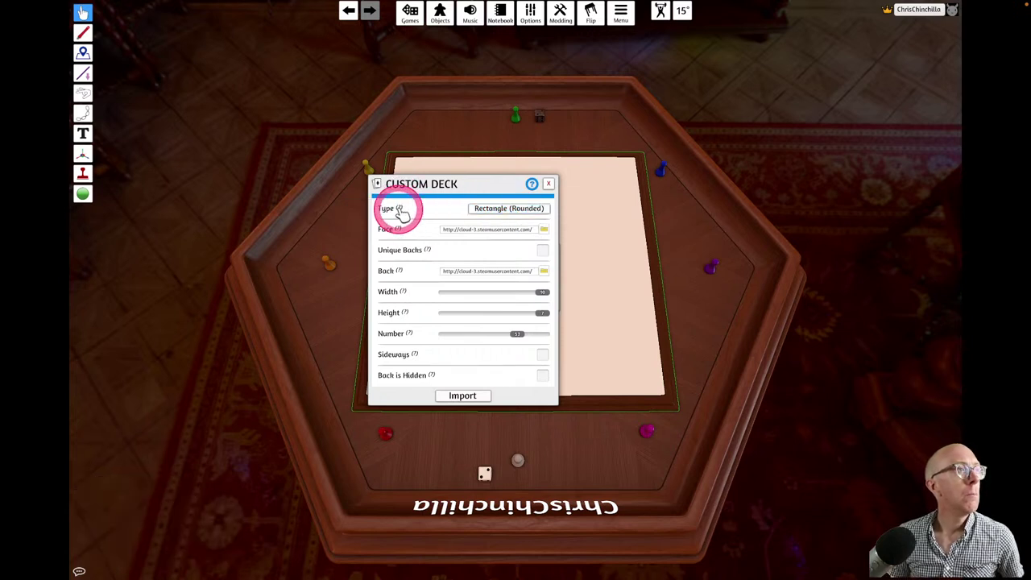
click(499, 207)
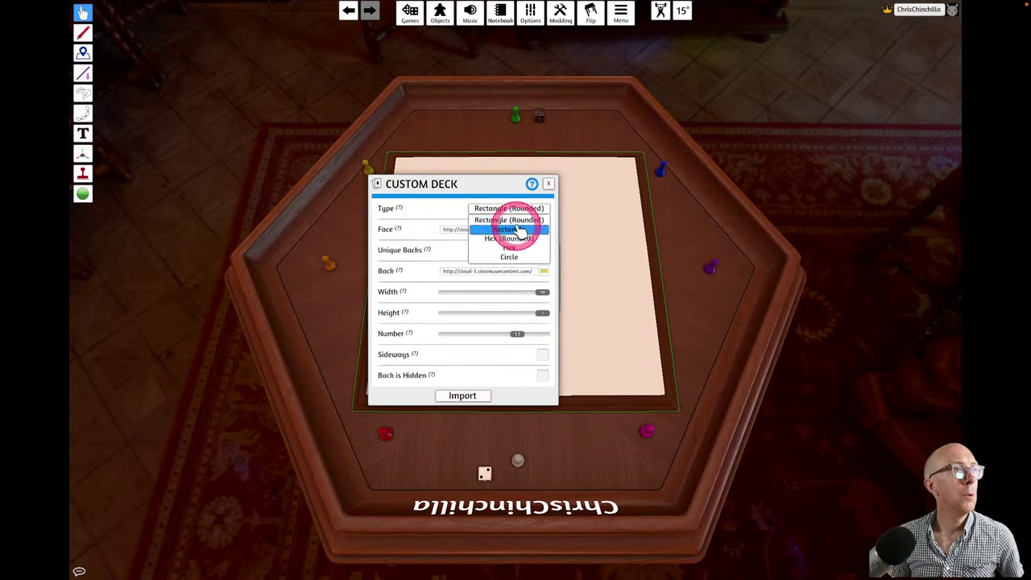
click(518, 230)
- Switch to Safari and read the Brandon the Game Dev guide from Step Three to its custom deck settings
key(super+Tab)
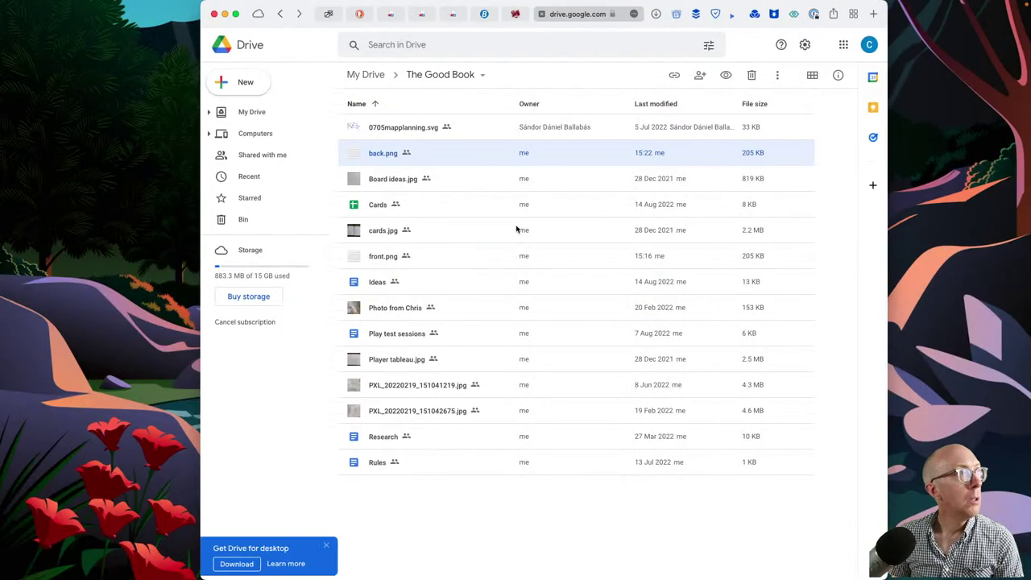
click(500, 13)
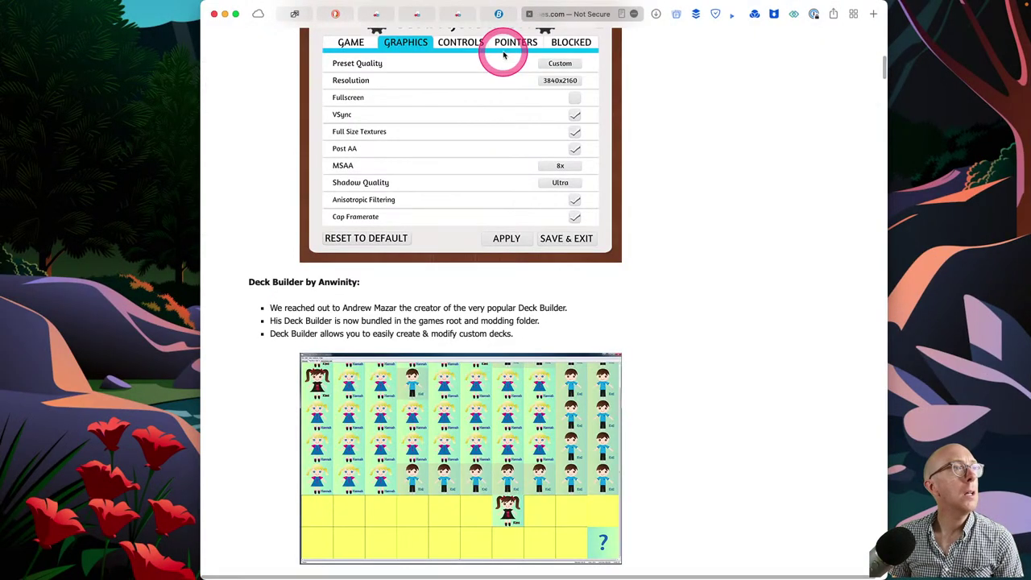
click(505, 14)
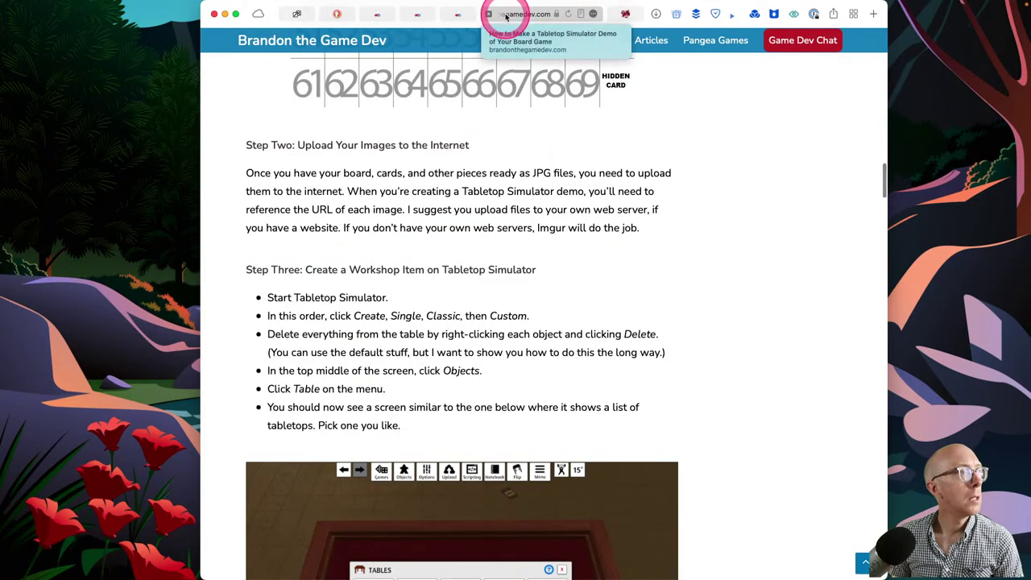
click(468, 226)
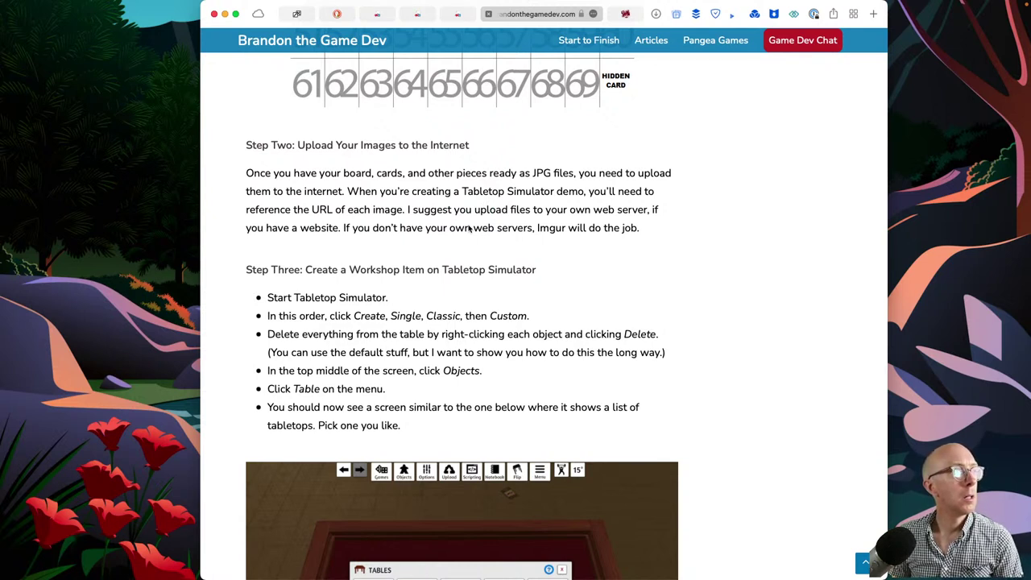
click(497, 363)
scroll(499, 365, down, 4)
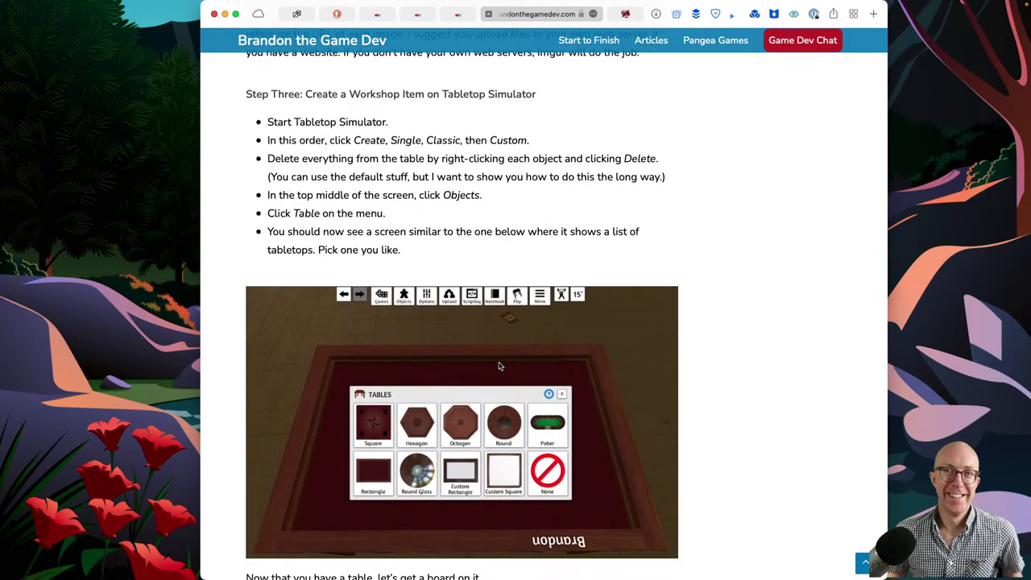
scroll(499, 366, down, 4)
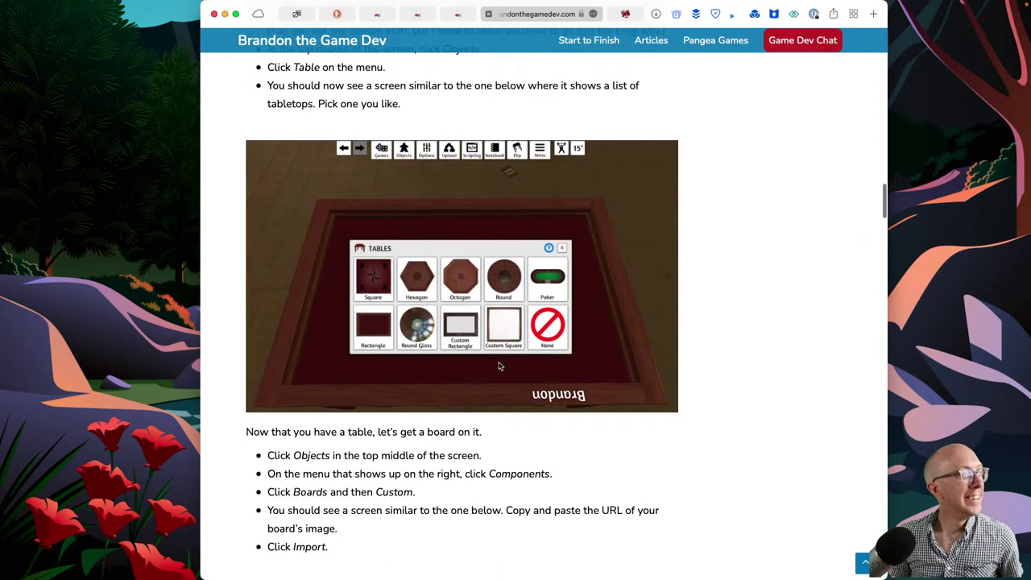
scroll(499, 366, down, 4)
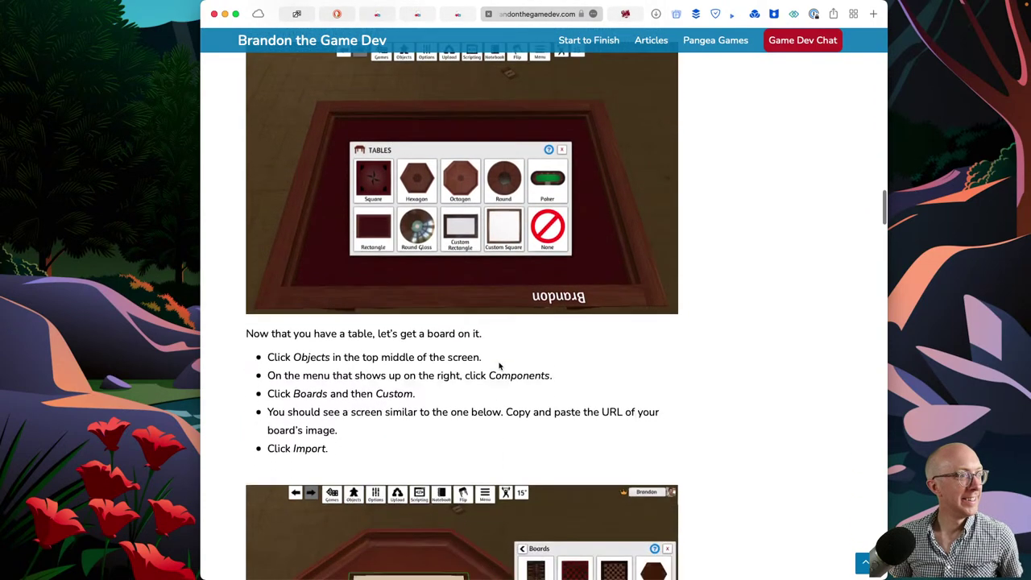
scroll(499, 363, down, 2)
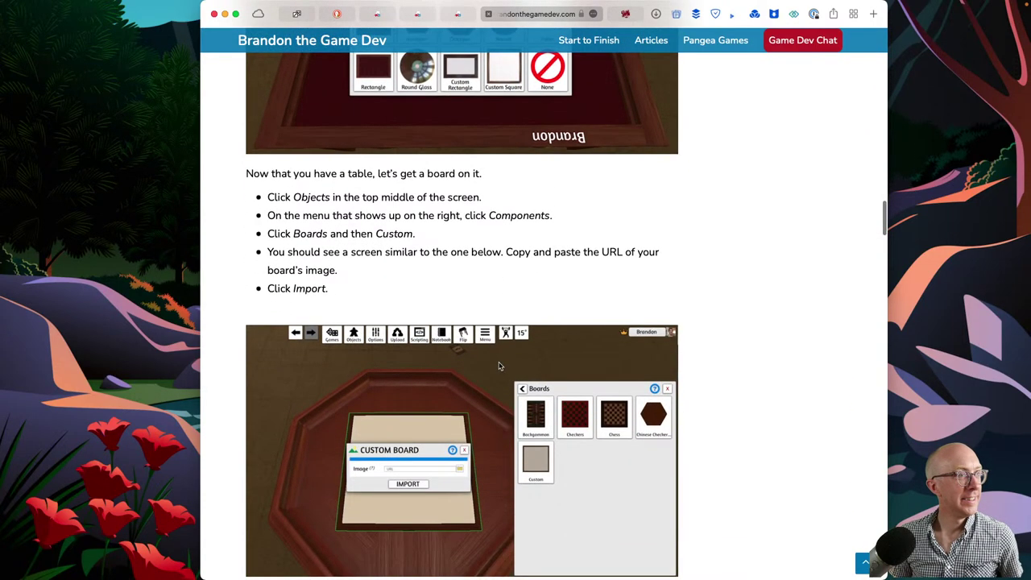
scroll(498, 364, down, 1)
scroll(499, 366, down, 5)
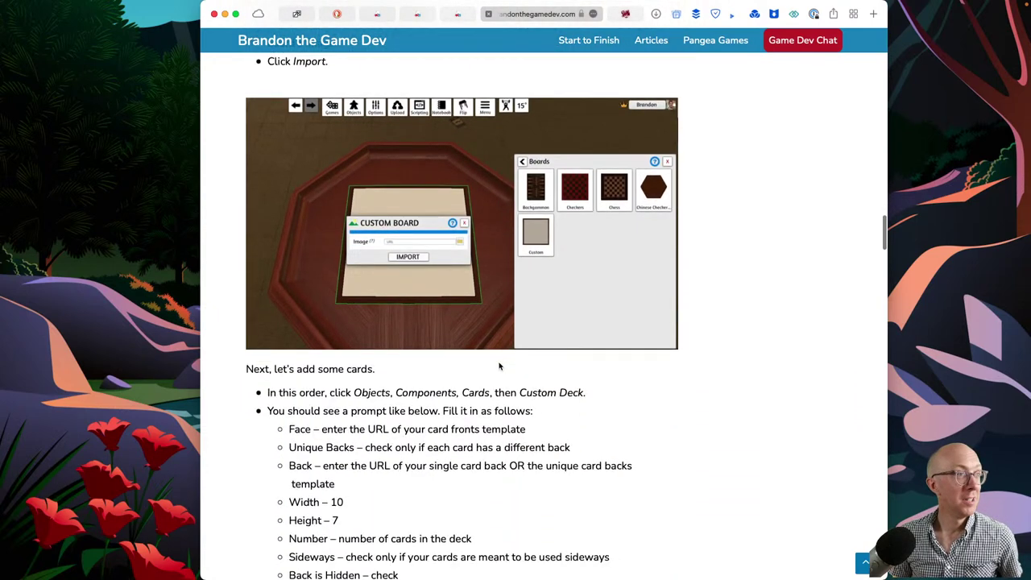
- Compare the guide's custom deck settings with the Custom Deck options in Tabletop Simulator, including the width and height
scroll(498, 367, down, 4)
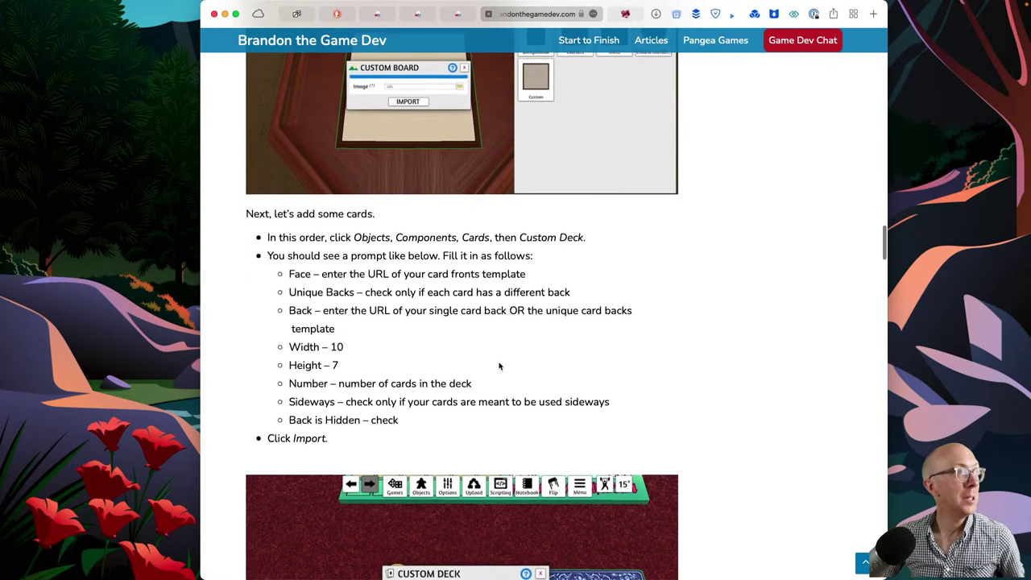
scroll(499, 367, down, 1)
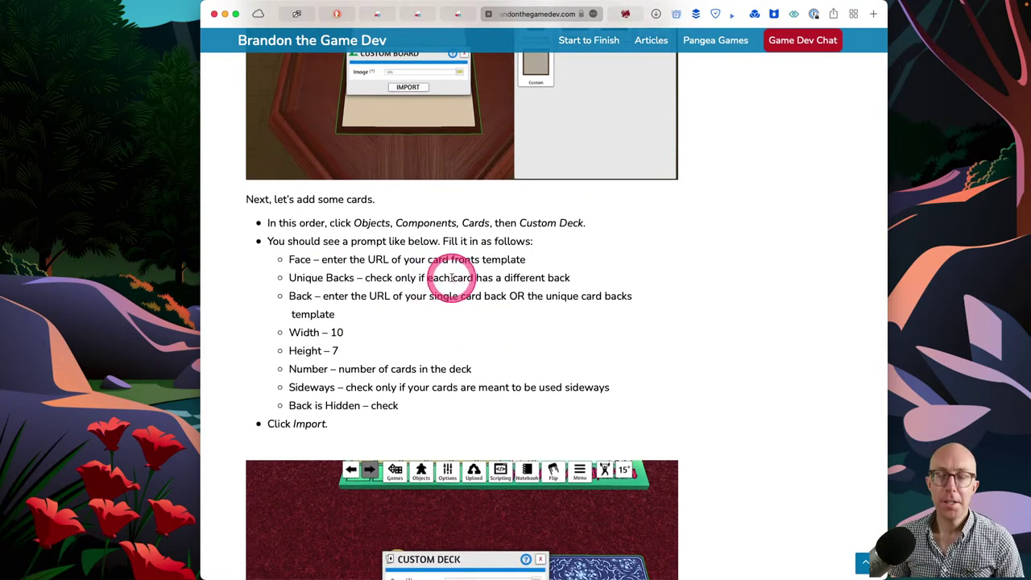
key(super+Tab)
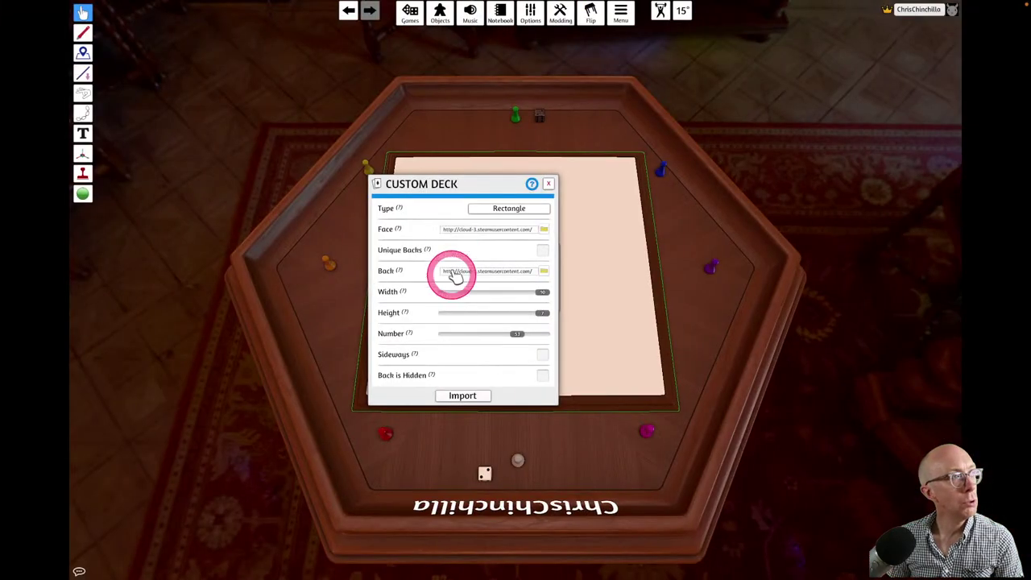
key(super+Tab)
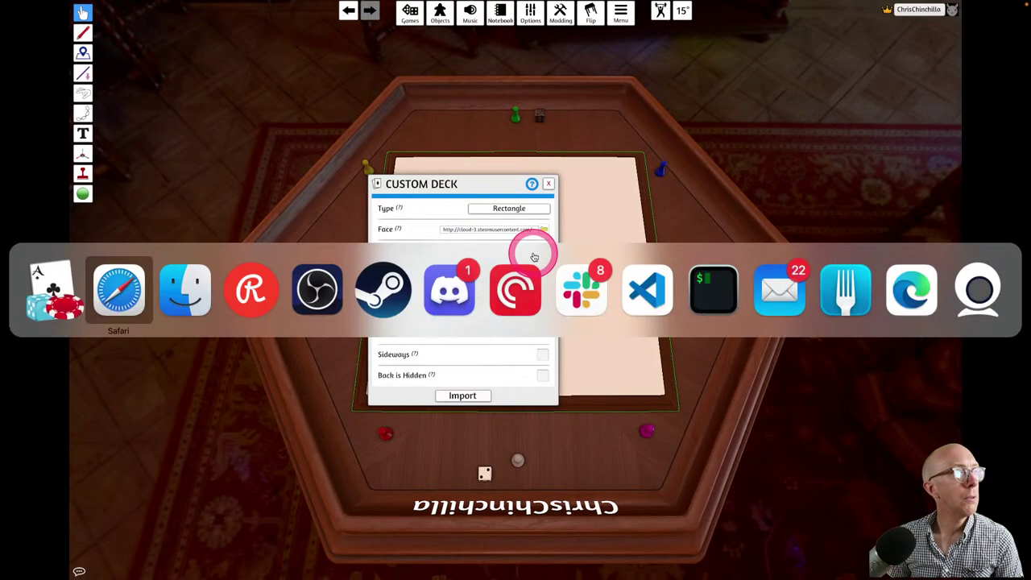
key(super+Tab)
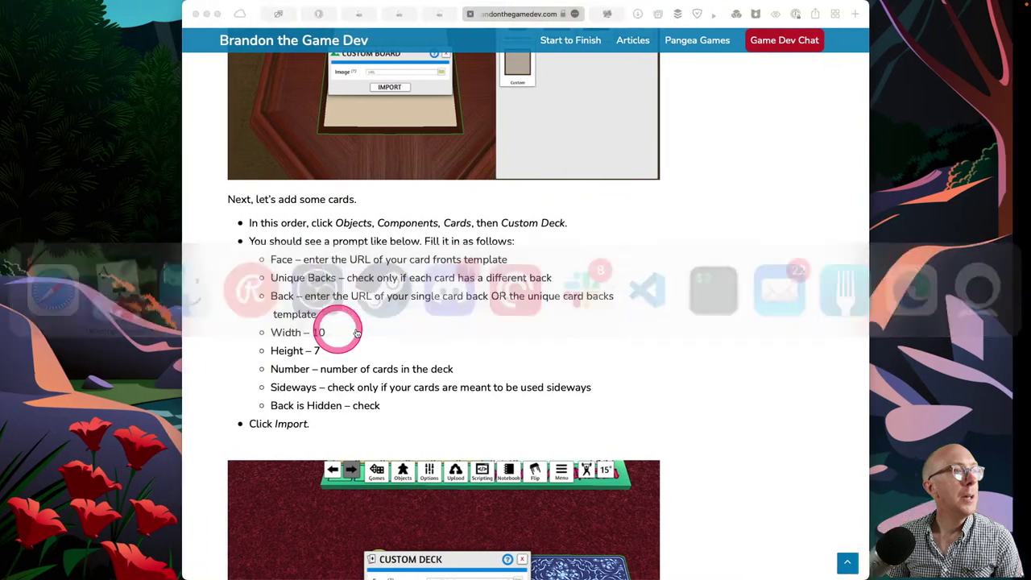
click(537, 292)
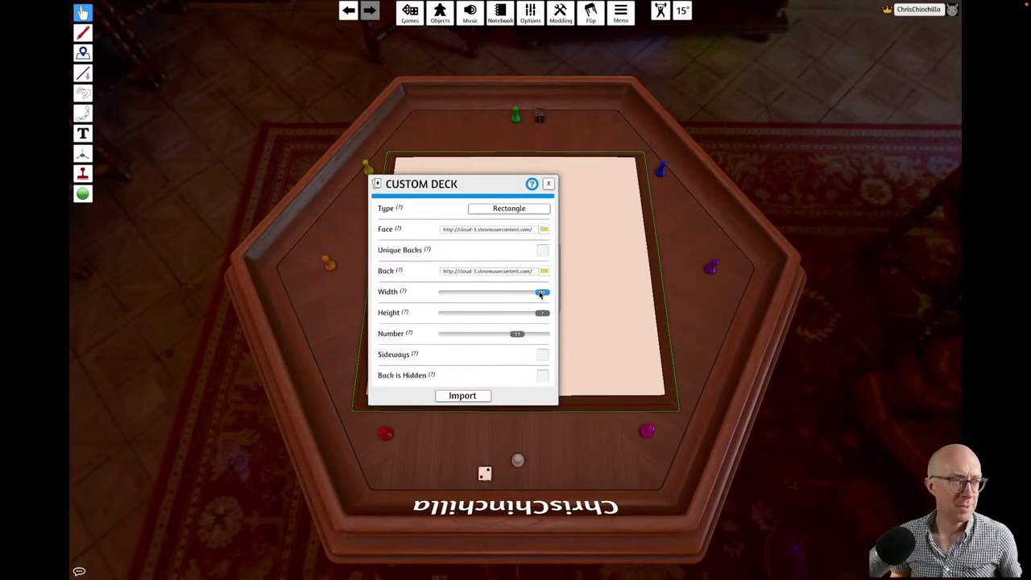
click(540, 294)
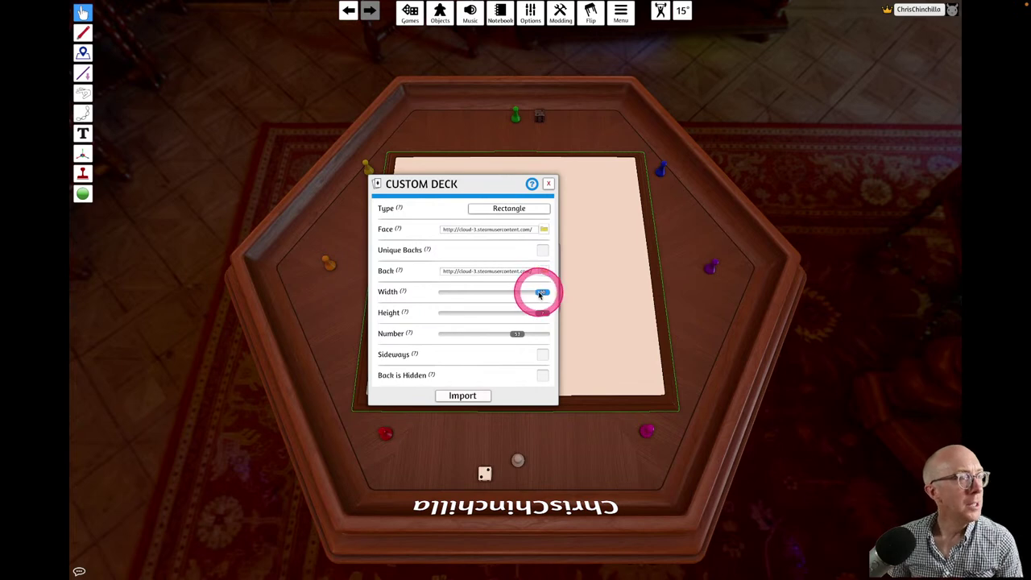
key(super+Tab)
click(444, 368)
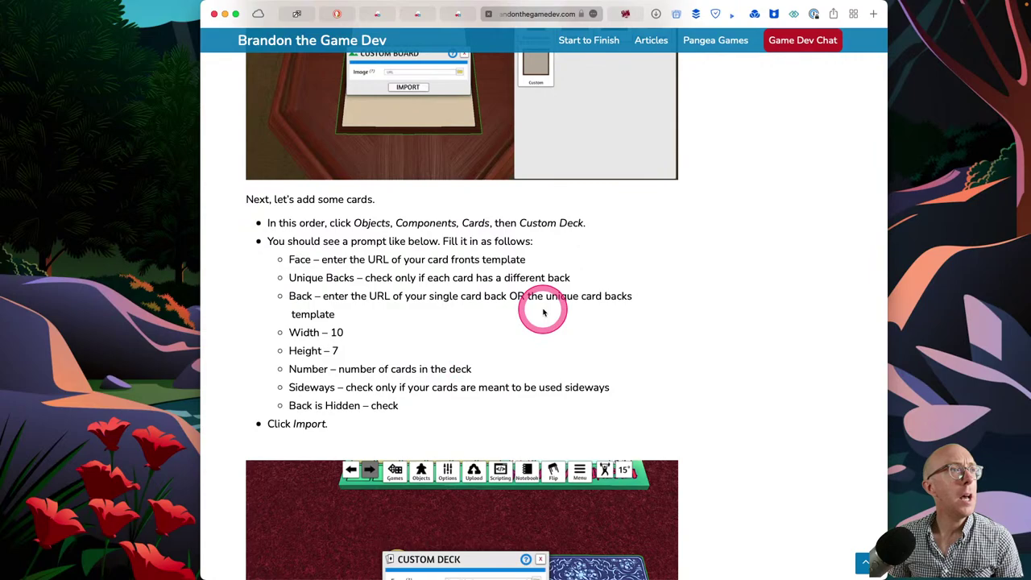
- Switch to Finder, open The Good Book folder in the synced Google Drive, and preview front.png to check the card sheet layout
key(super+Tab)
key(super+Tab)
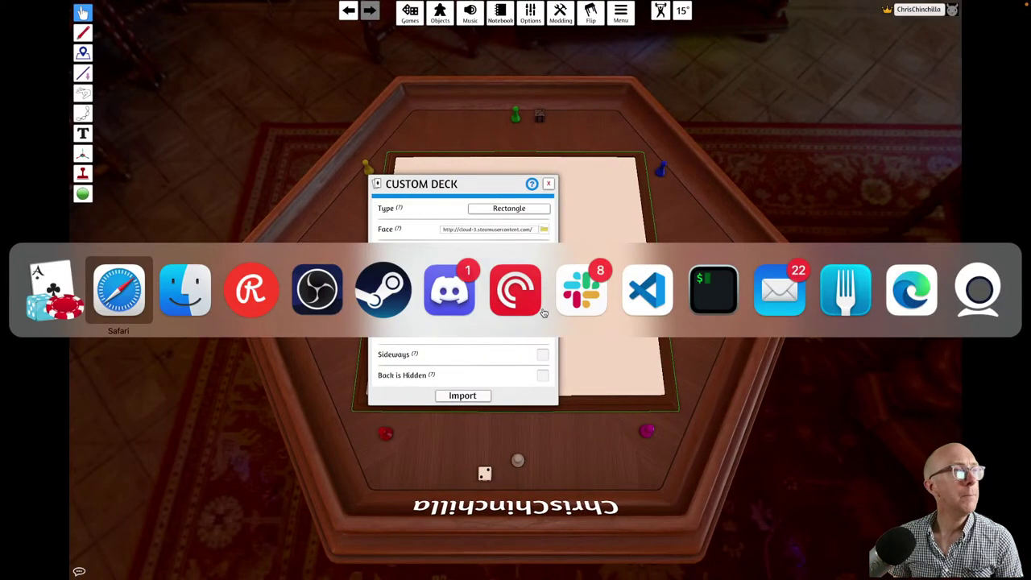
key(super+Tab)
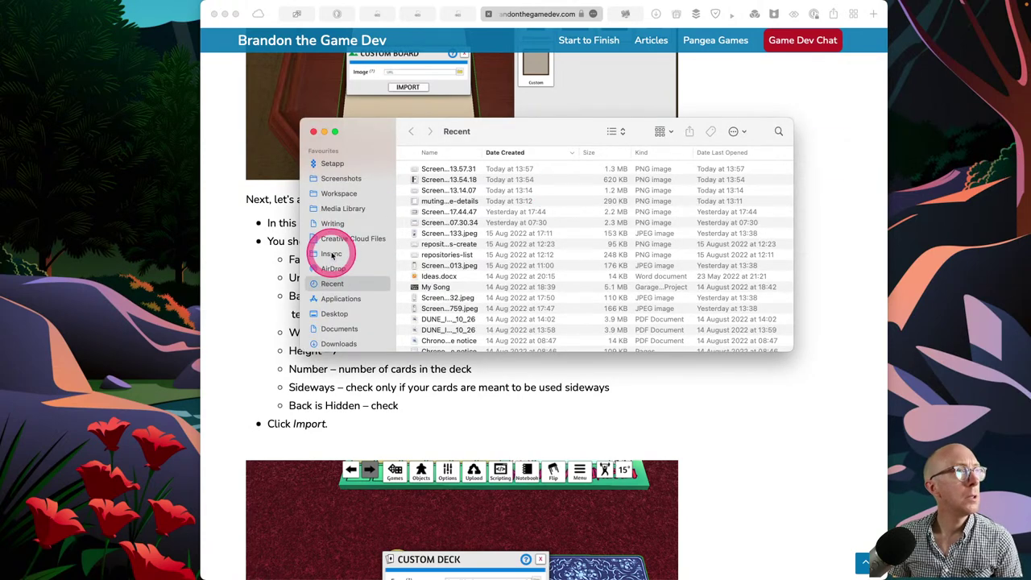
click(331, 254)
click(446, 320)
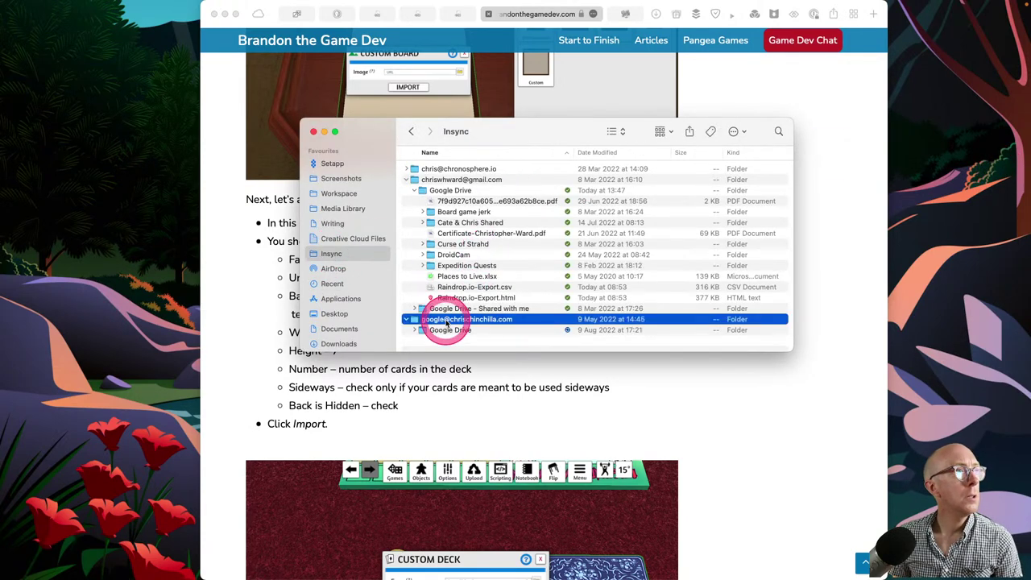
double_click(445, 321)
double_click(432, 170)
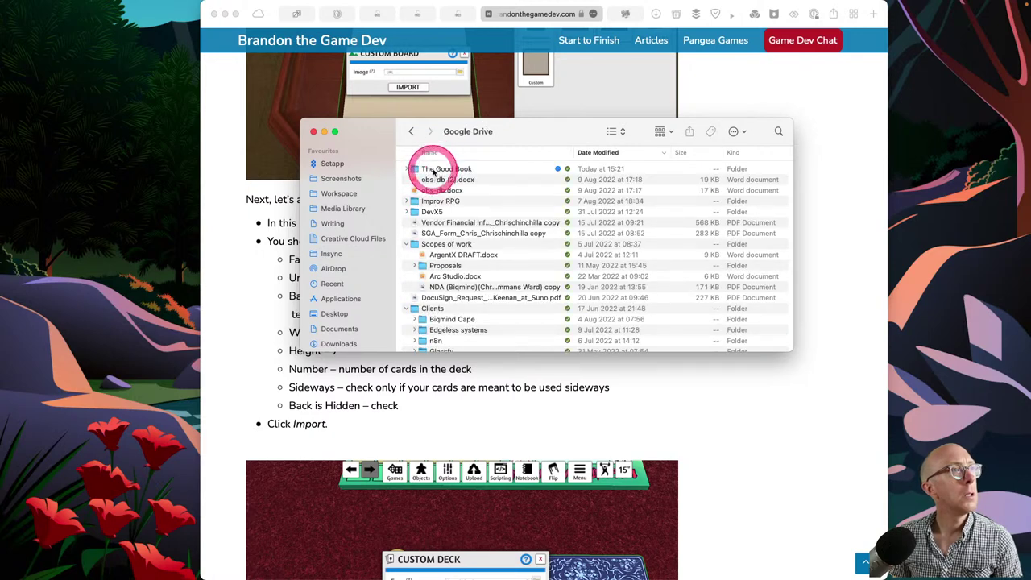
double_click(433, 169)
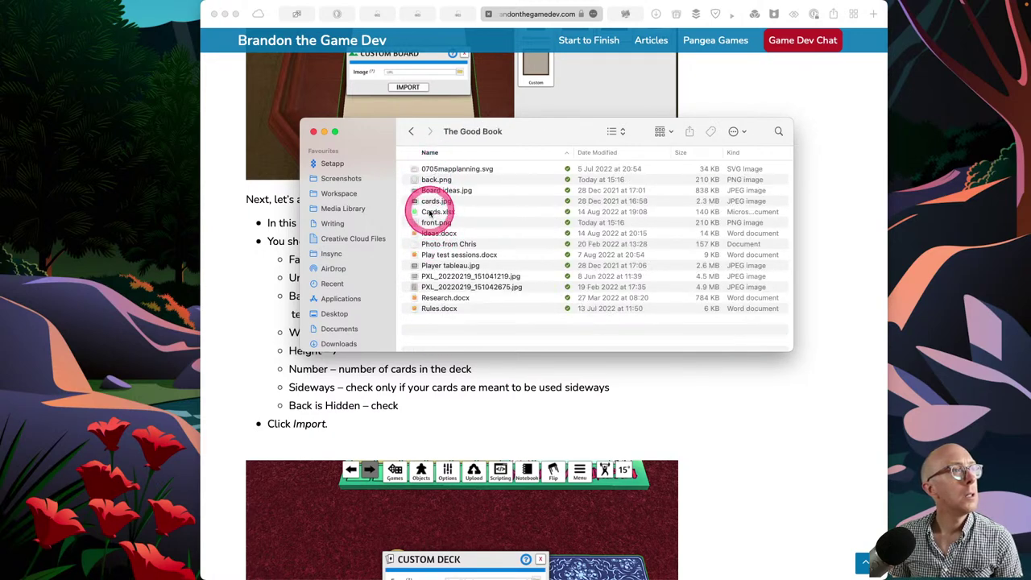
click(431, 223)
key(space)
click(540, 310)
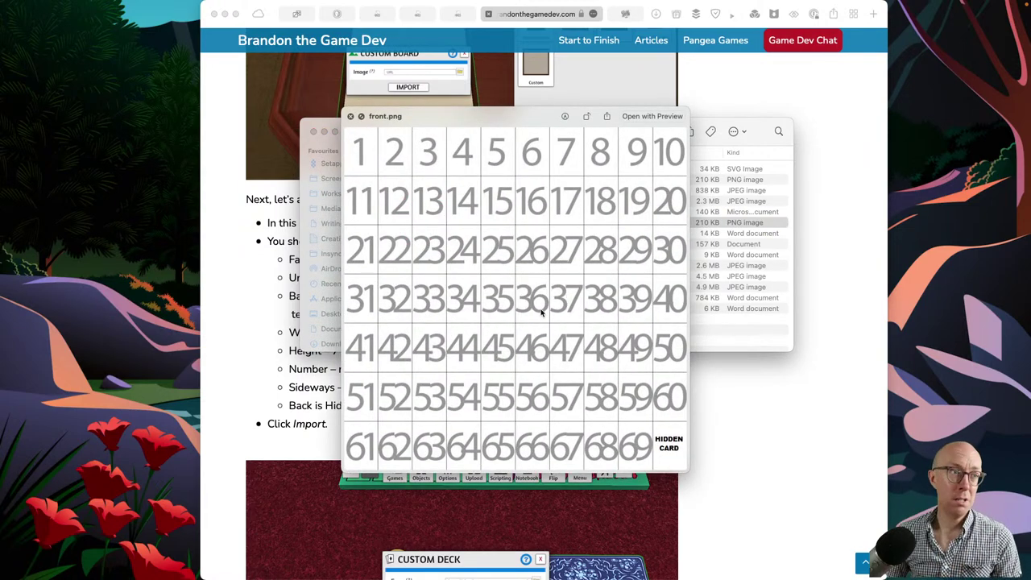
drag(706, 453, 662, 405)
key(space)
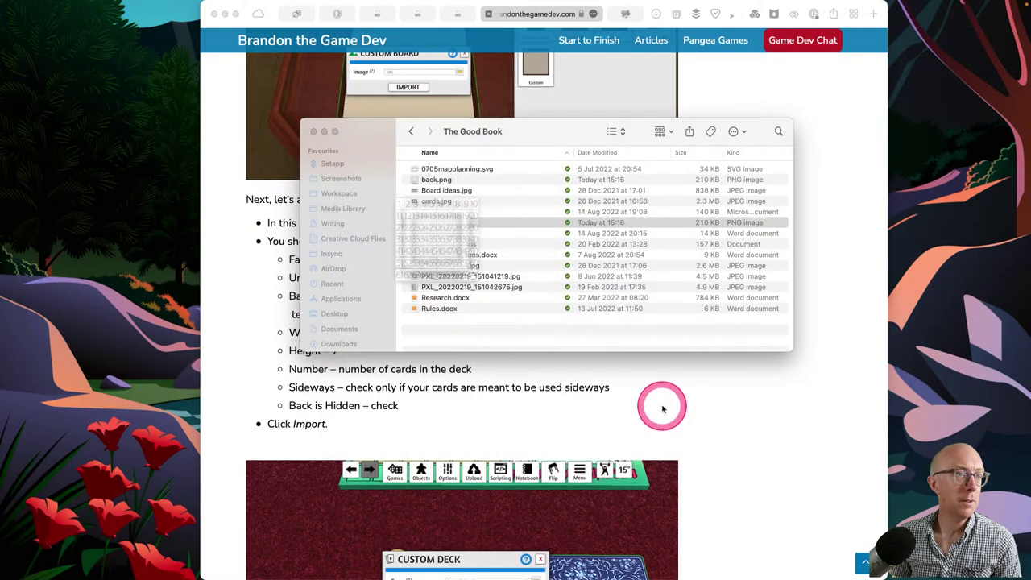
click(476, 408)
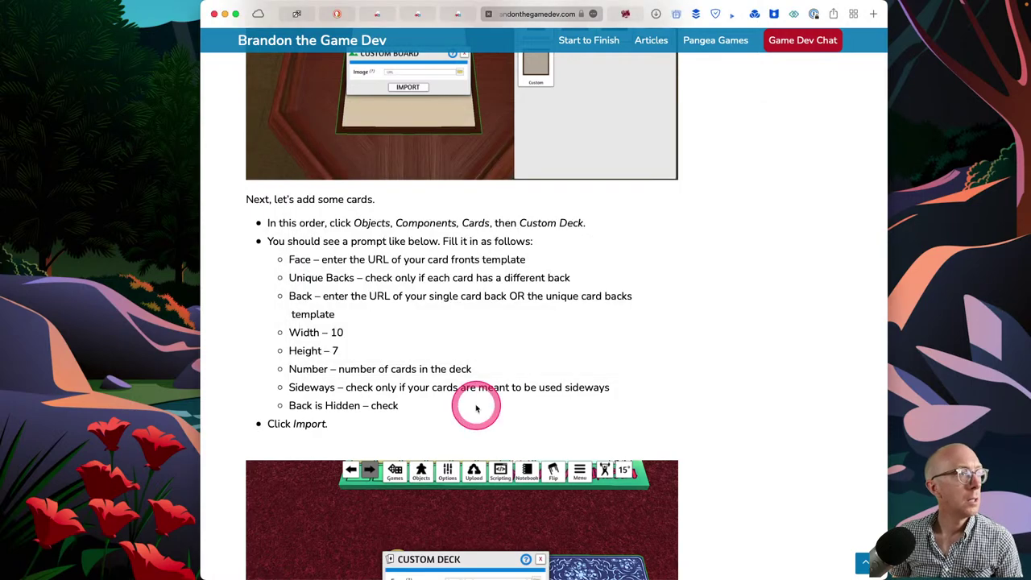
- Switch to Tabletop Simulator, set the custom deck's Number to 70, and enable Back is Hidden as the guide says
key(super+Tab)
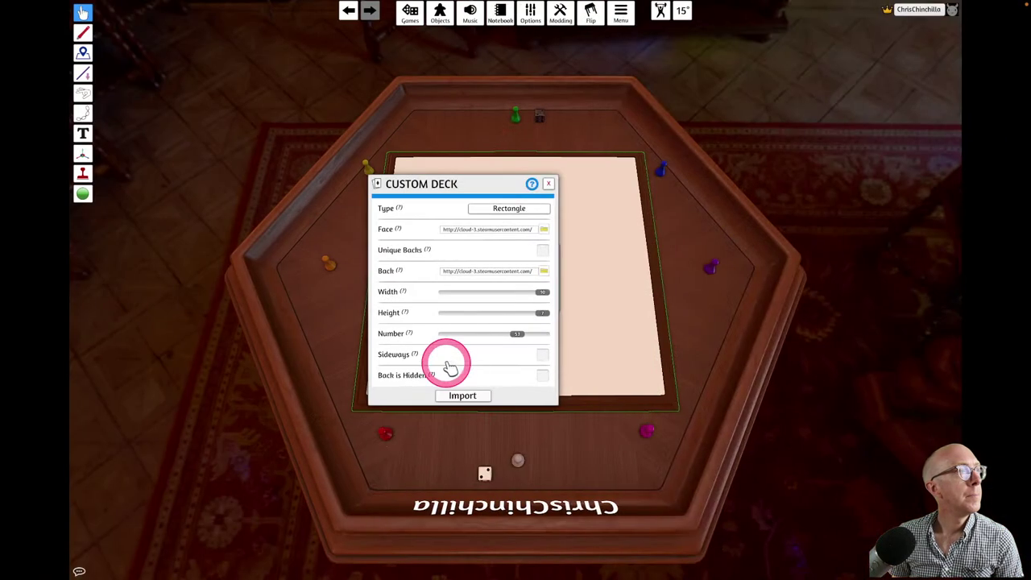
drag(450, 367, 551, 342)
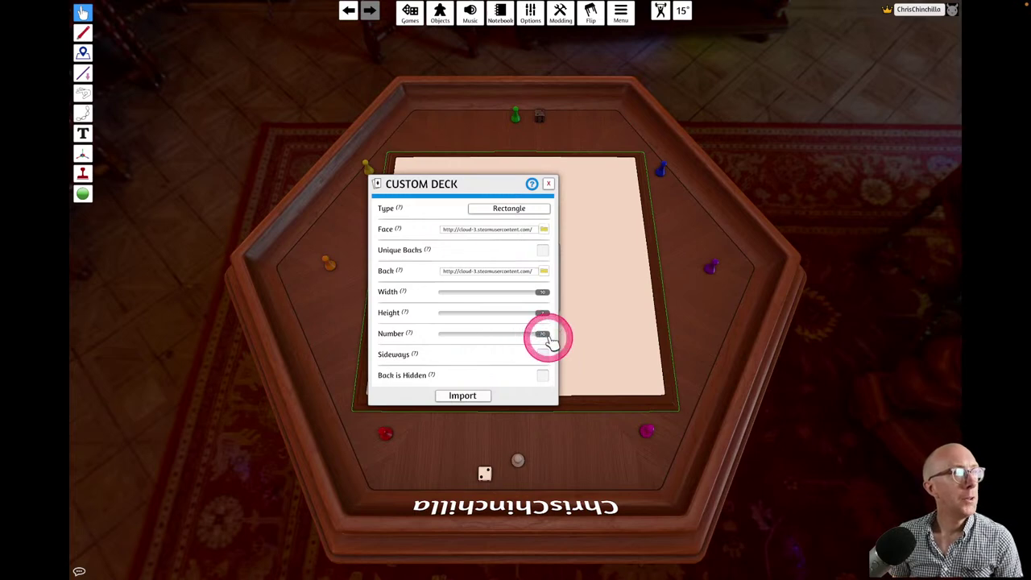
key(super+Tab)
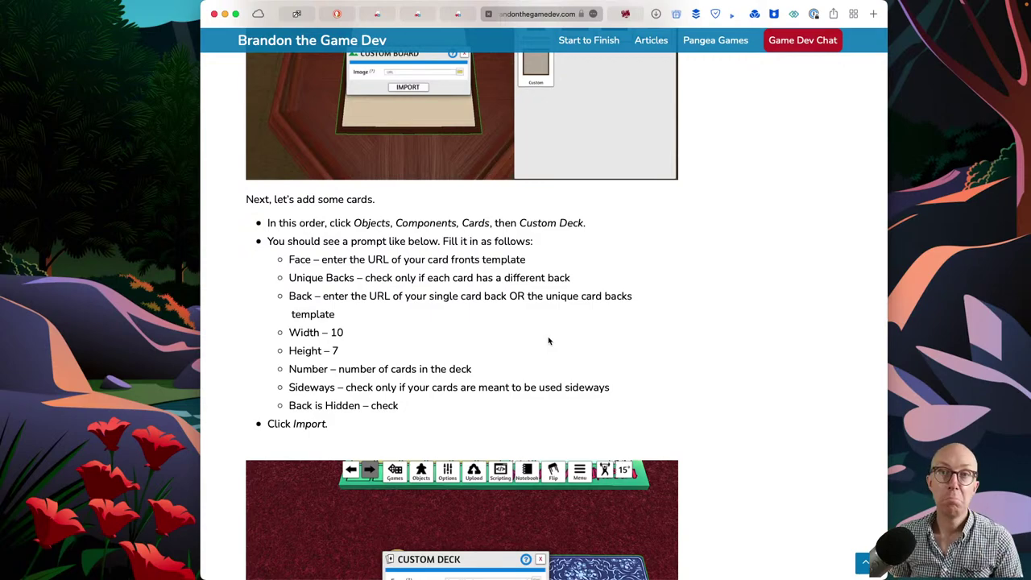
key(super+Tab)
click(542, 378)
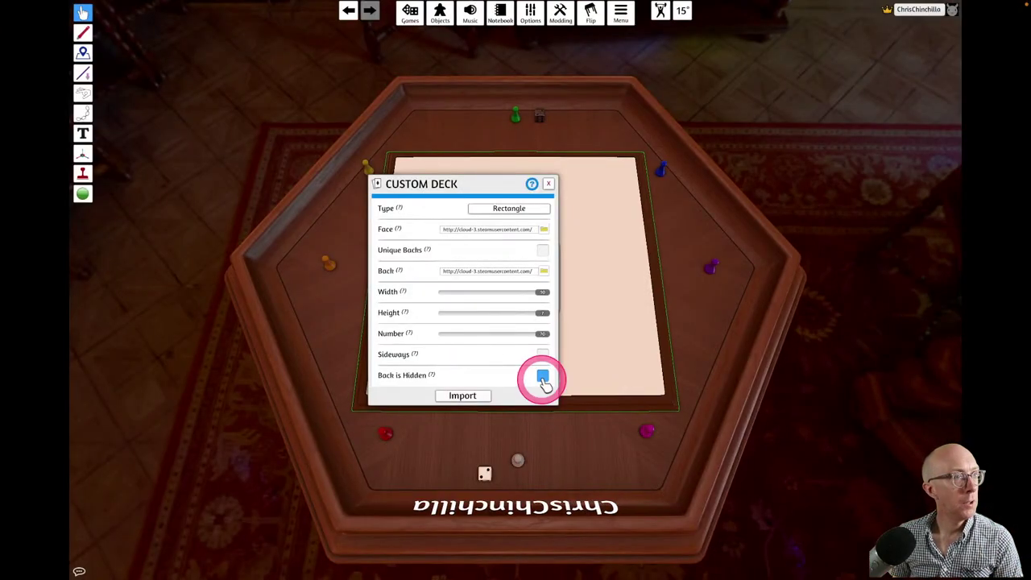
- Check the Back is Hidden explanation against the guide in Safari, and import the custom deck in Tabletop Simulator
mouse_move(434, 376)
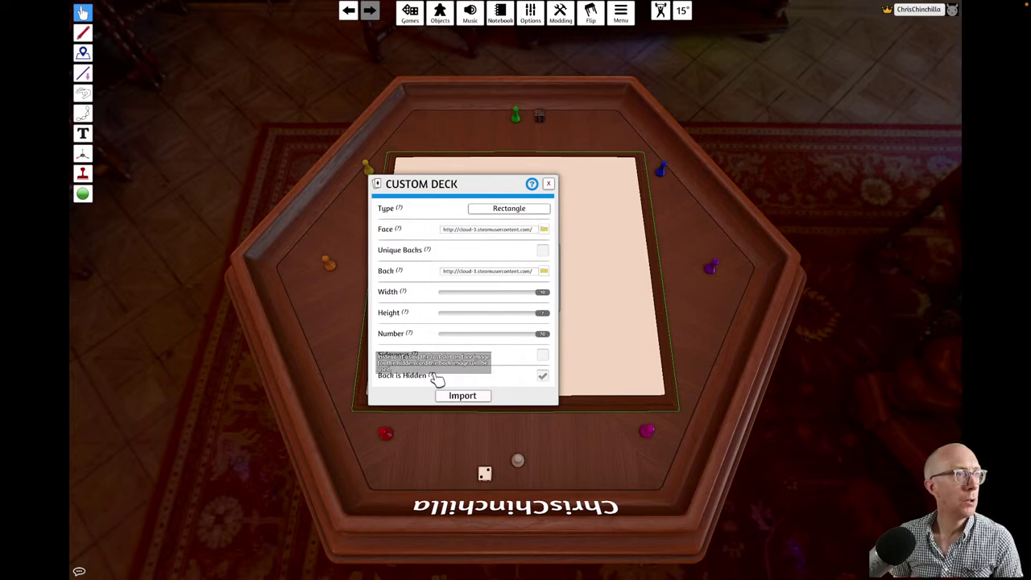
key(super+Tab)
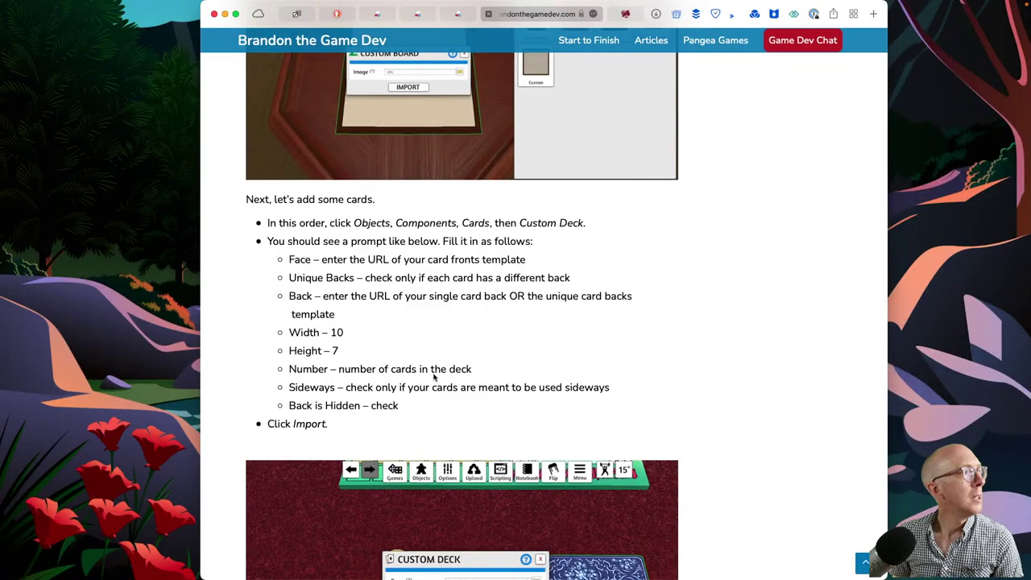
scroll(433, 376, down, 1)
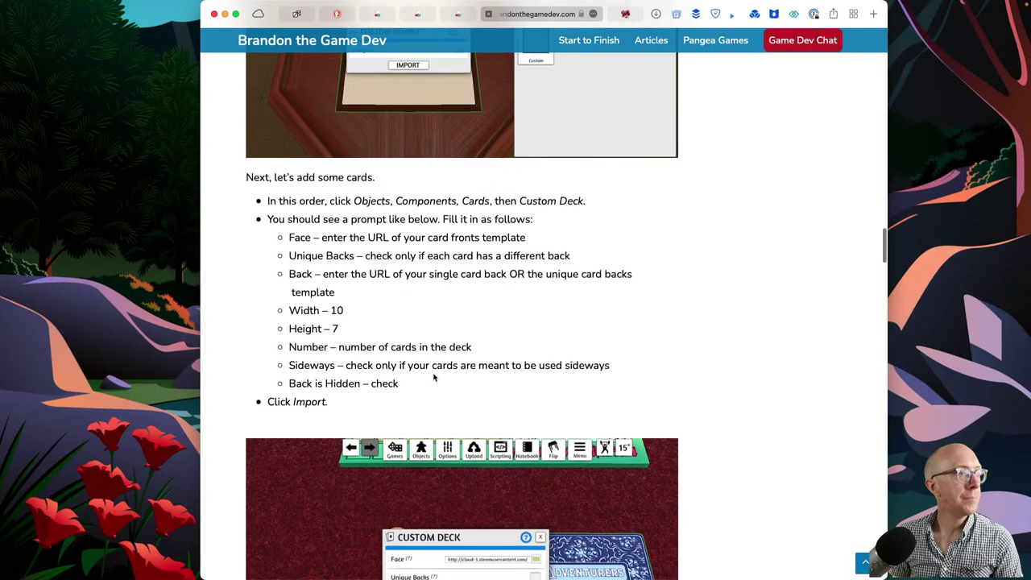
key(super+Tab)
click(455, 395)
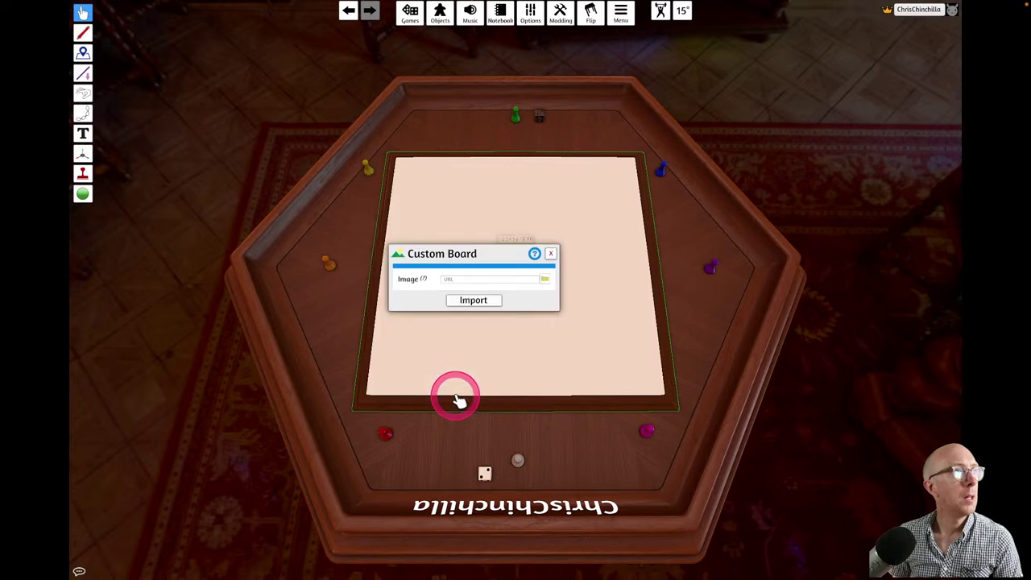
- Choose Board ideas.jpg from The Good Book folder as the custom board's image and upload it to the Steam Cloud
click(473, 324)
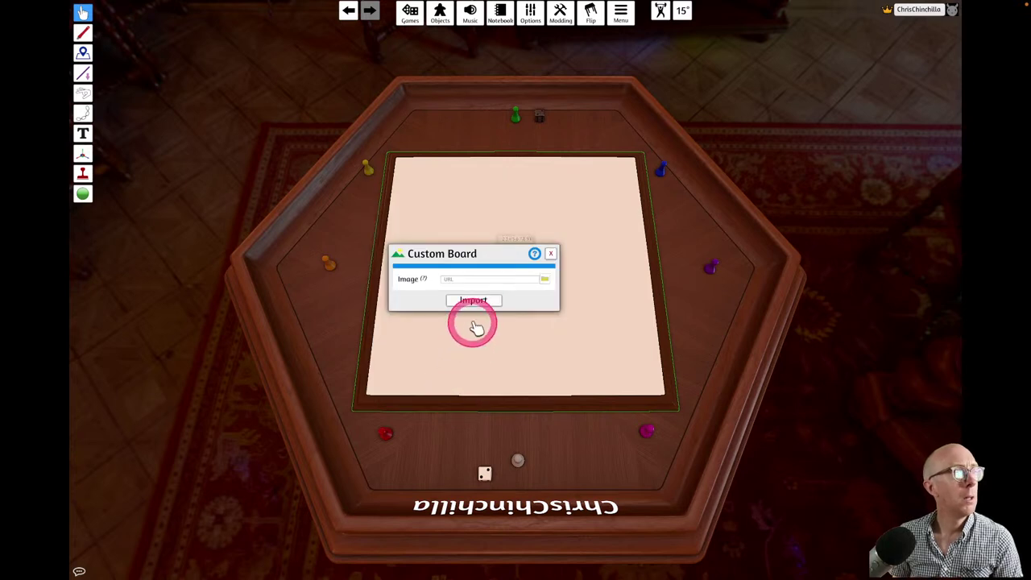
click(481, 303)
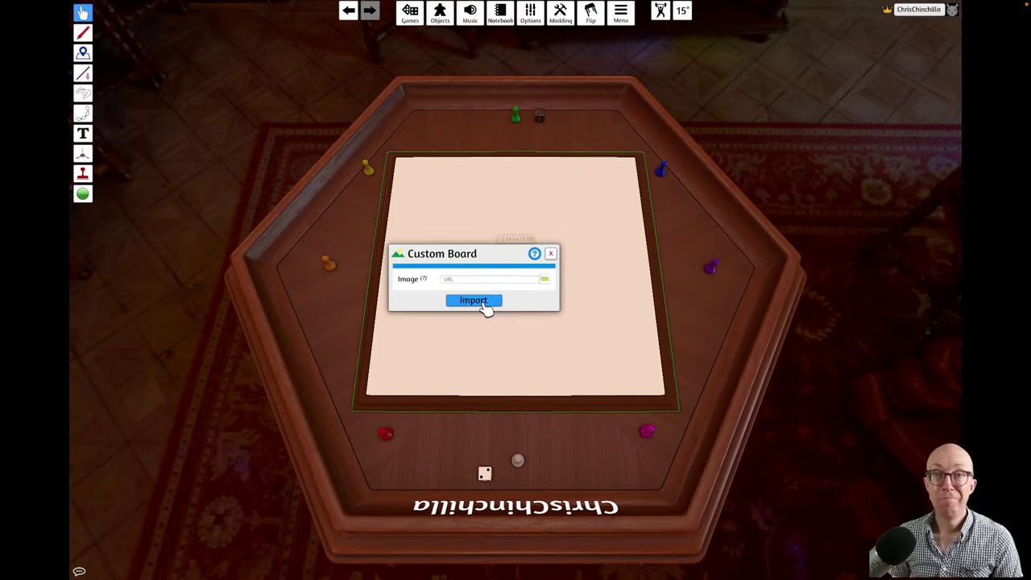
click(481, 302)
click(543, 282)
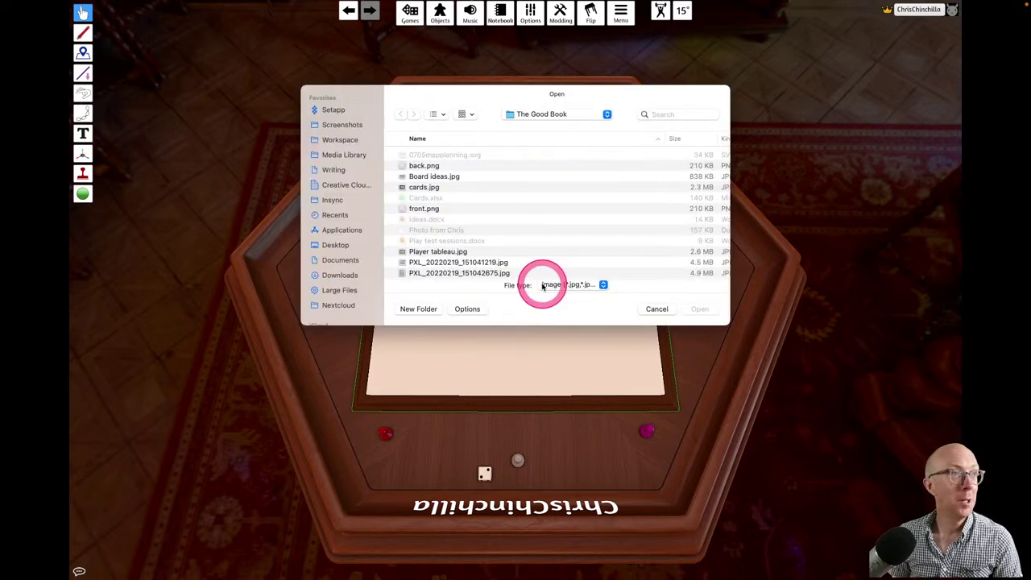
click(456, 239)
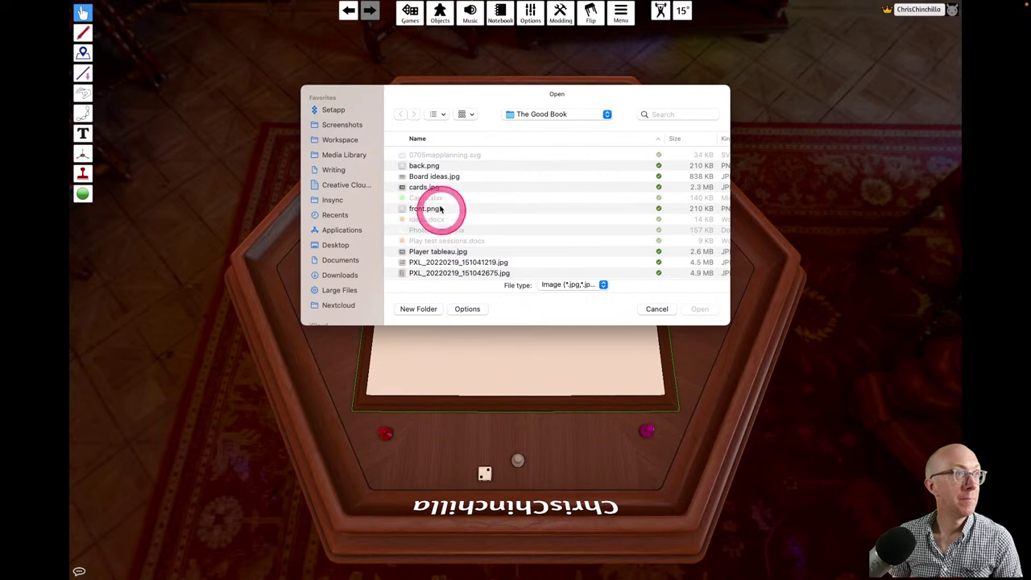
click(425, 177)
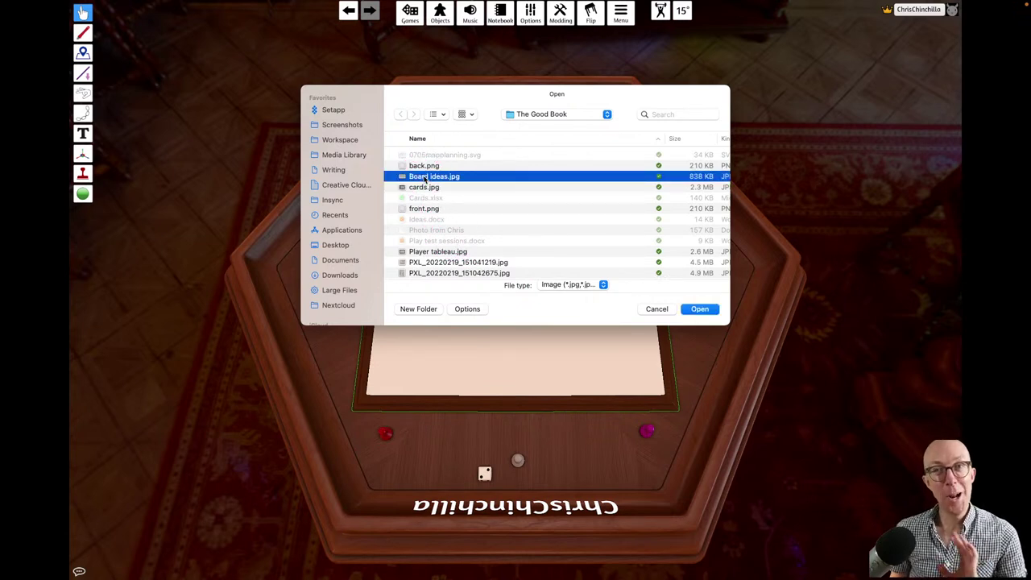
click(699, 308)
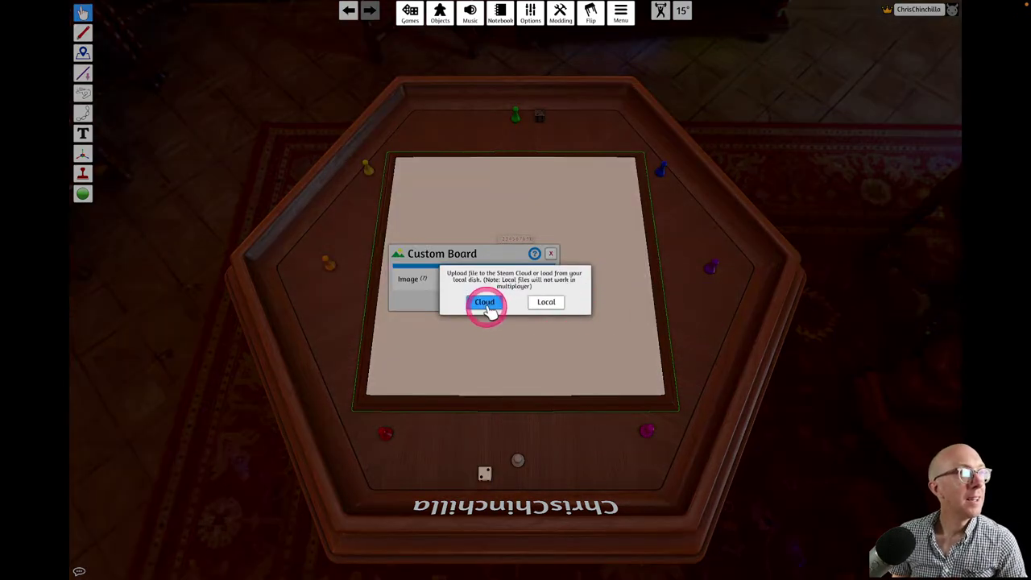
click(487, 302)
click(484, 311)
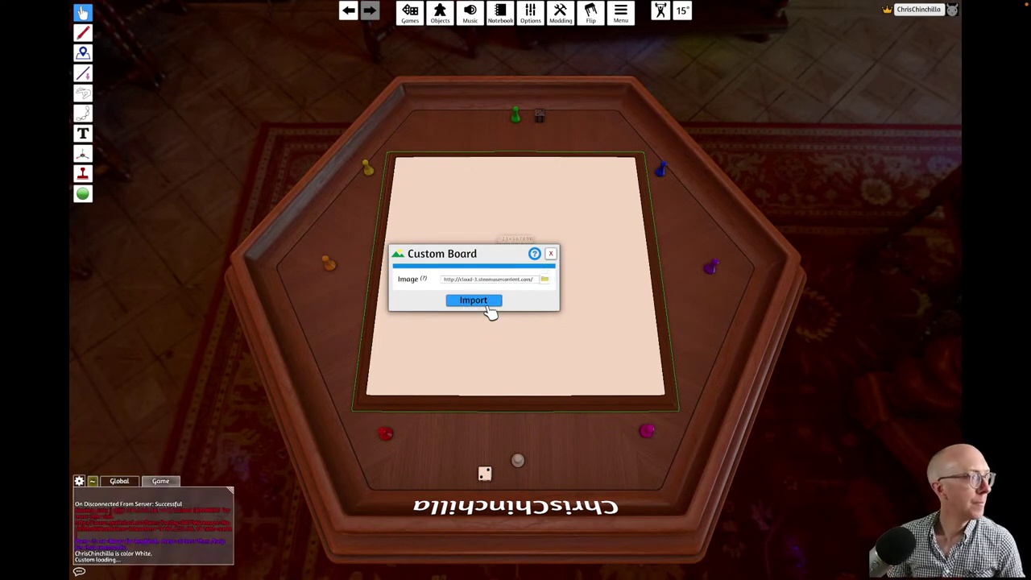
- Import the custom board onto the table with the uploaded image
click(488, 308)
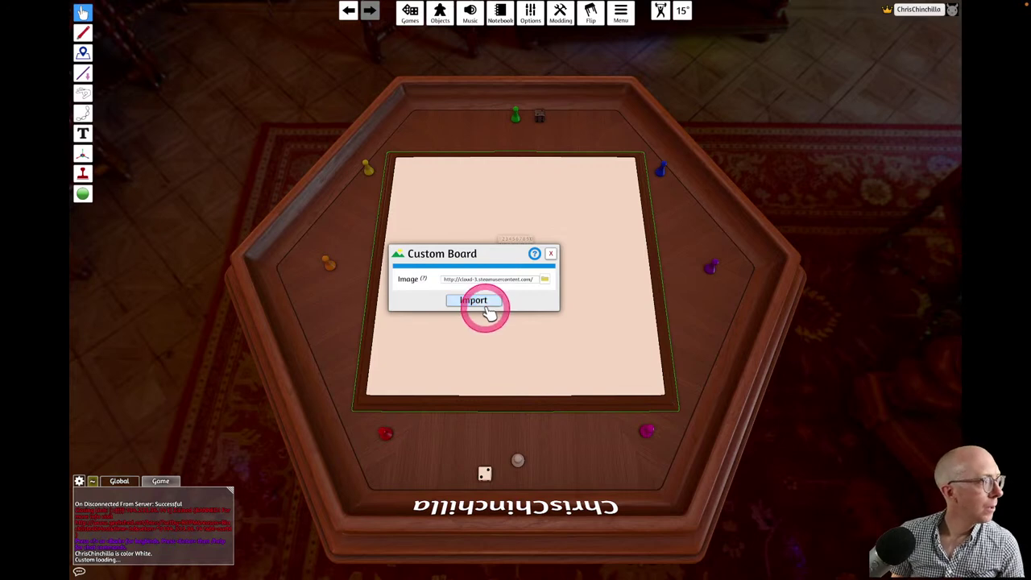
click(531, 330)
click(481, 309)
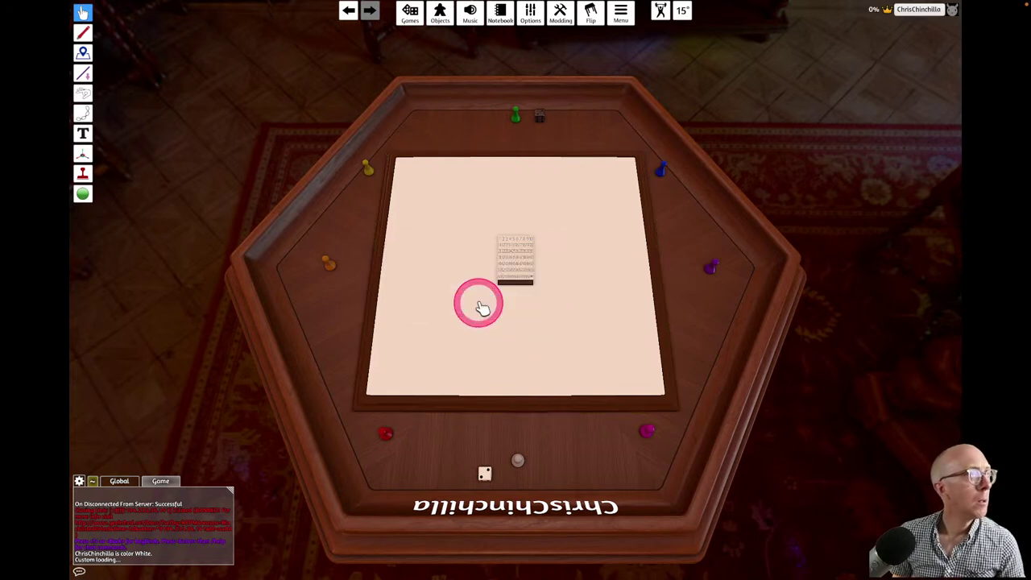
click(559, 396)
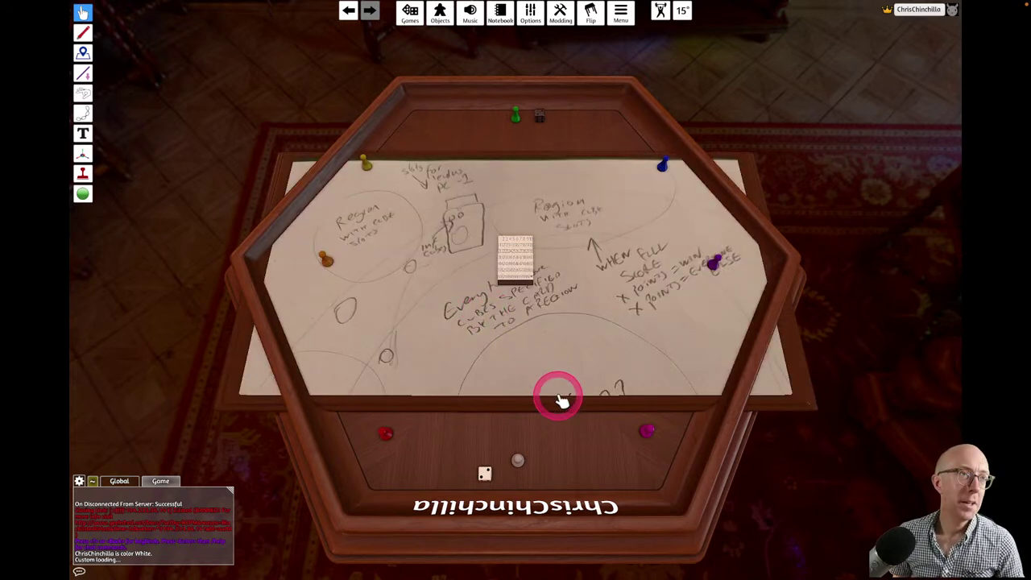
click(537, 279)
click(516, 260)
click(564, 295)
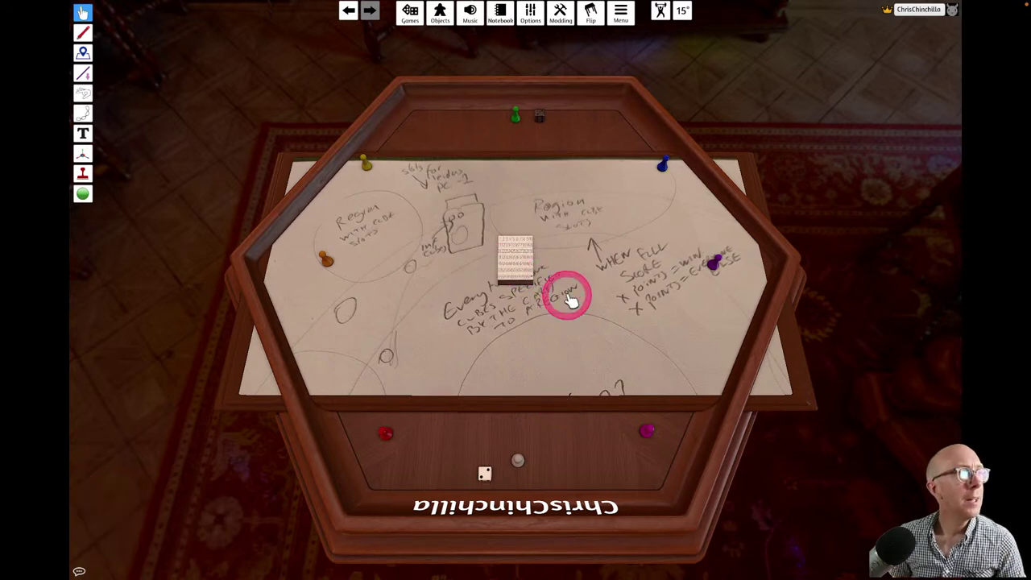
- Move the whole card deck from the board's upper centre to the blank space beside the handwritten cube notes
click(525, 267)
click(505, 248)
click(520, 260)
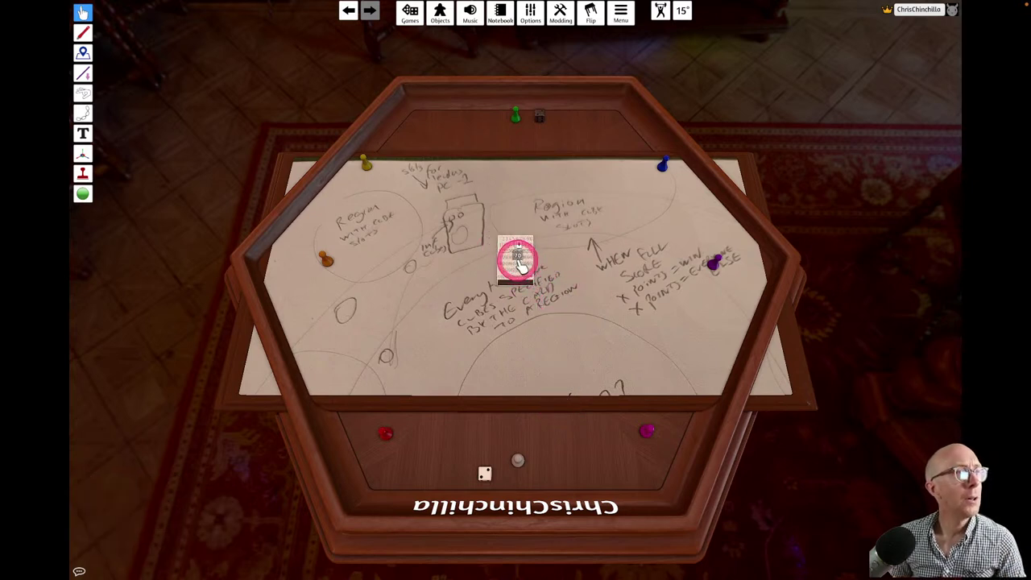
click(539, 263)
drag(540, 263, 567, 286)
click(652, 362)
click(566, 277)
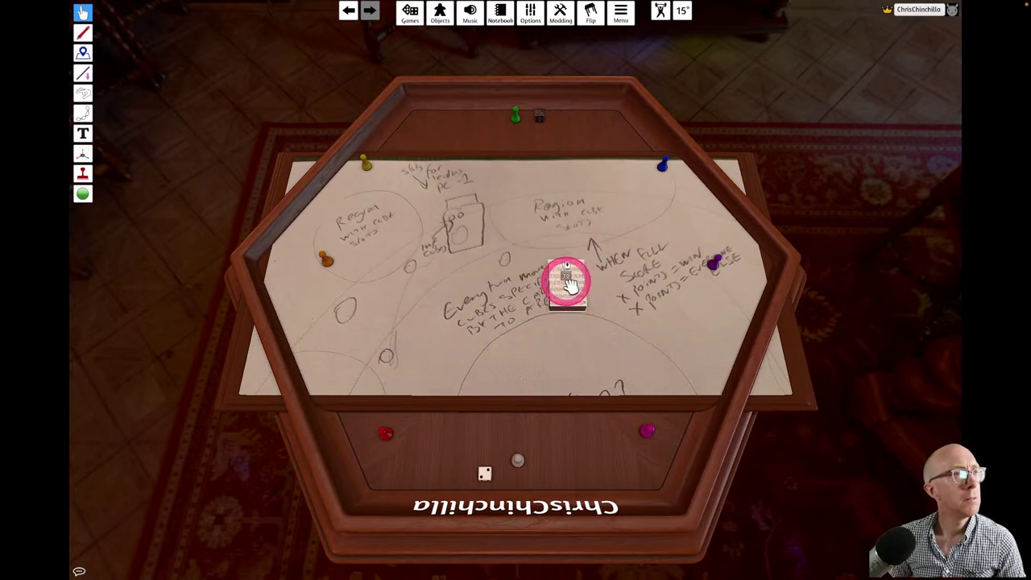
- Take the top card off the deck, place it beside the deck, and deal it into the seated player's hand
drag(568, 282, 613, 286)
right_click(614, 286)
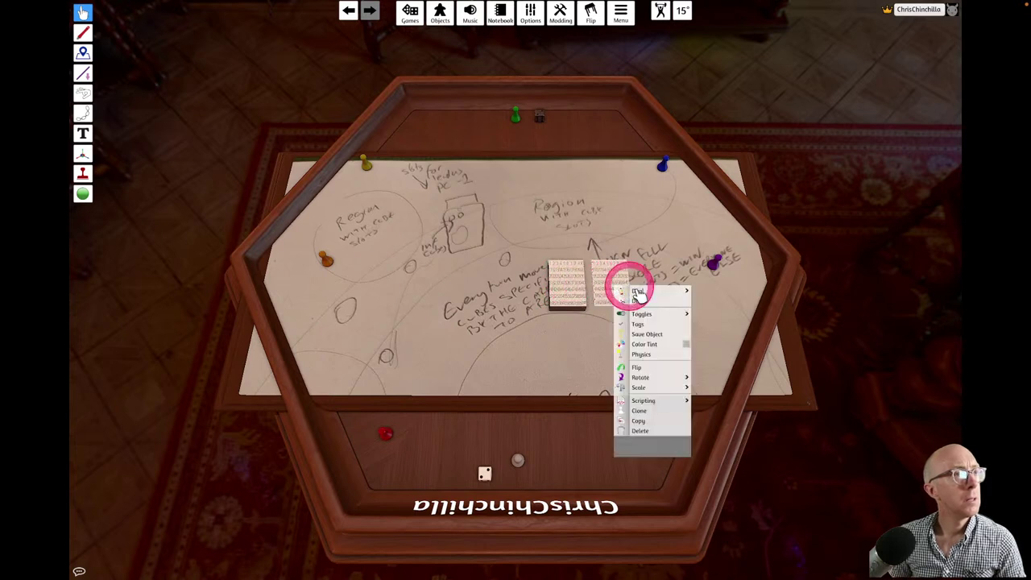
mouse_move(644, 290)
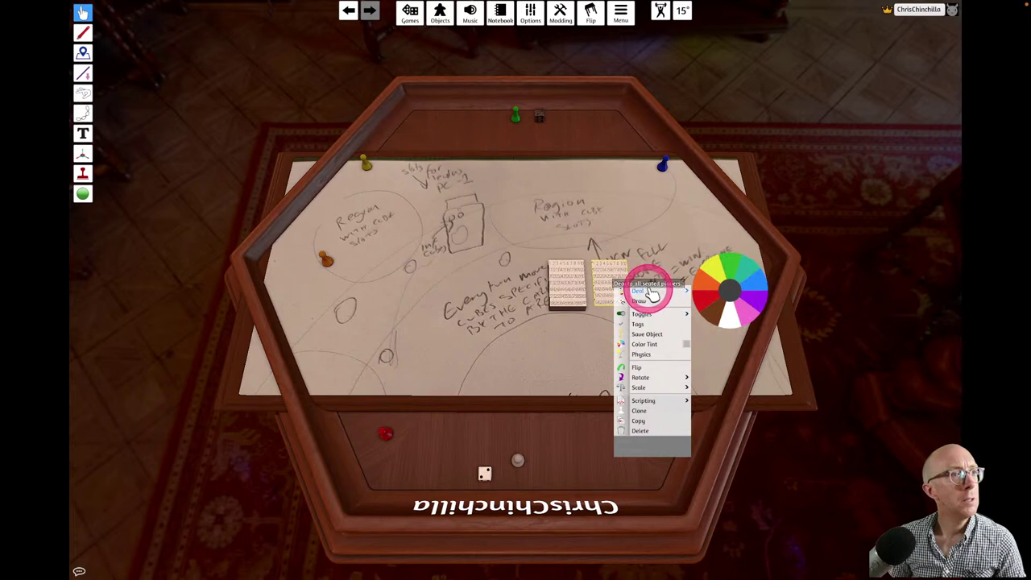
click(649, 292)
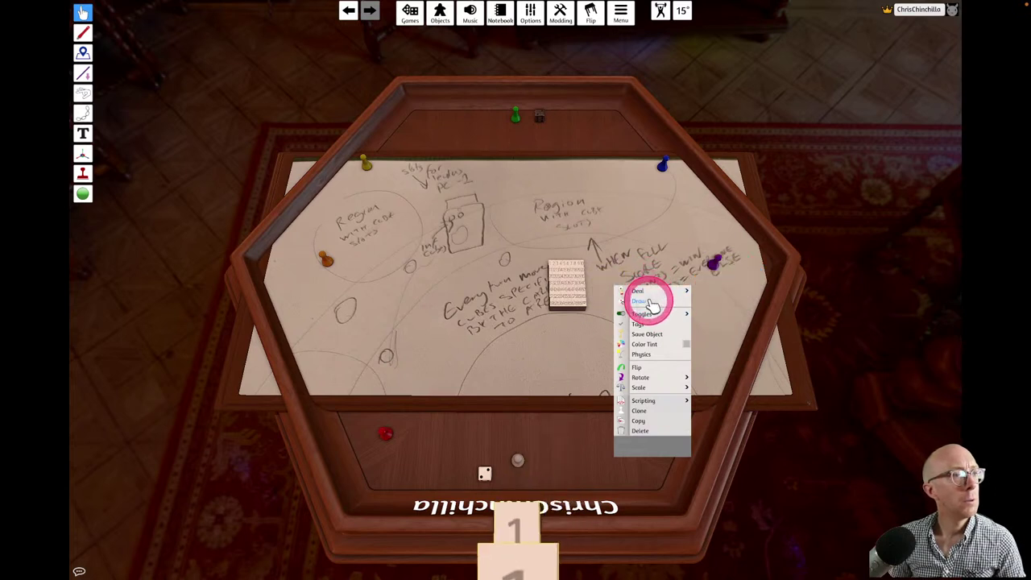
- Draw a second card from the deck into the player's hand and view the hand cards enlarged
click(649, 302)
mouse_move(525, 552)
mouse_down()
mouse_move(554, 306)
mouse_move(567, 284)
mouse_move(587, 282)
mouse_move(594, 307)
mouse_move(588, 319)
mouse_move(568, 286)
mouse_up()
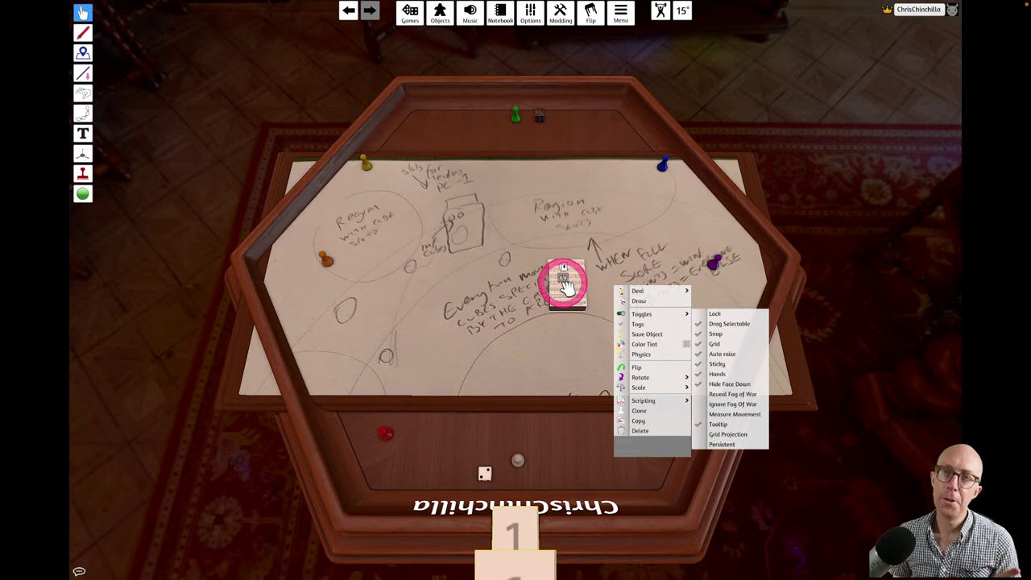
drag(567, 283, 568, 286)
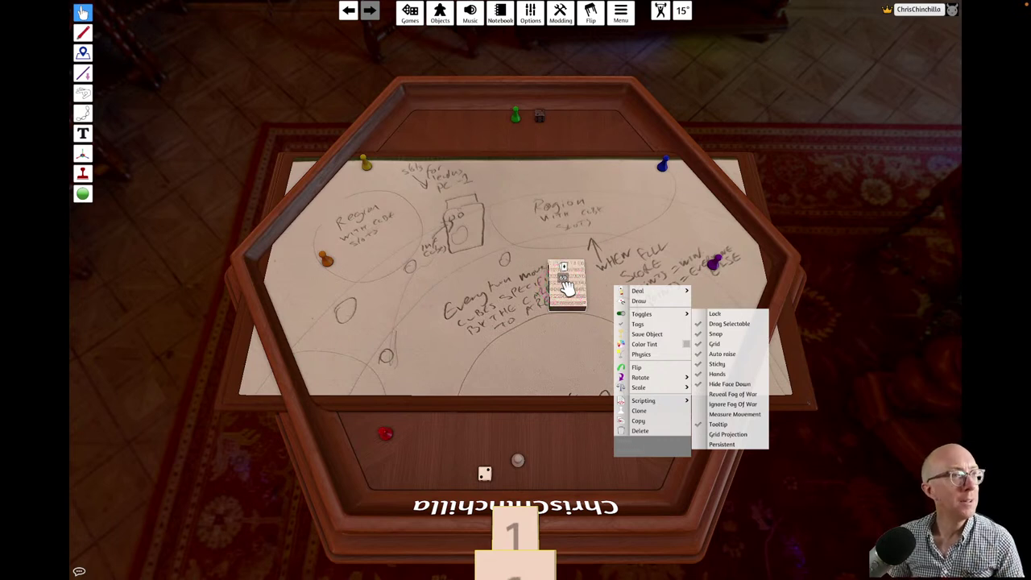
drag(566, 286, 649, 299)
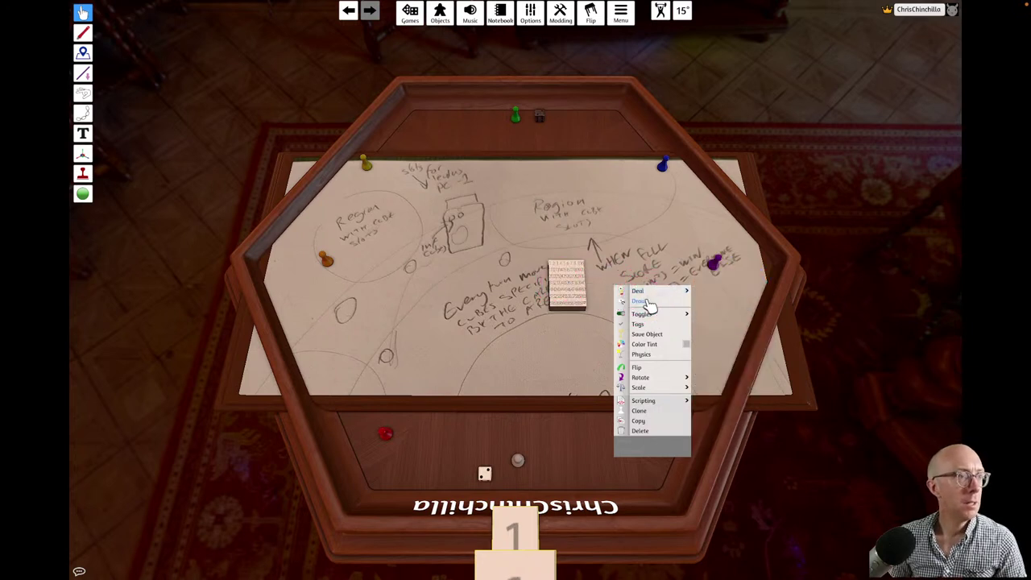
drag(553, 269, 571, 282)
mouse_move(570, 282)
right_down()
mouse_move(591, 295)
mouse_move(613, 285)
mouse_move(610, 365)
mouse_move(490, 529)
mouse_move(487, 556)
mouse_move(534, 536)
mouse_move(467, 526)
mouse_move(553, 525)
mouse_move(472, 525)
mouse_move(493, 535)
right_up()
click(493, 534)
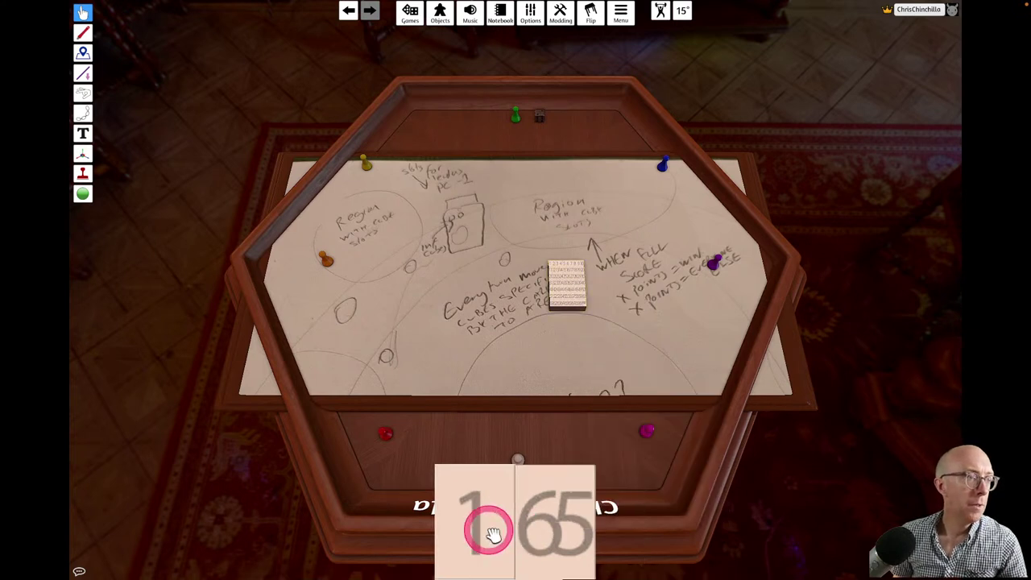
- Examine the scripting options available for card 1 in the player's hand
right_click(493, 536)
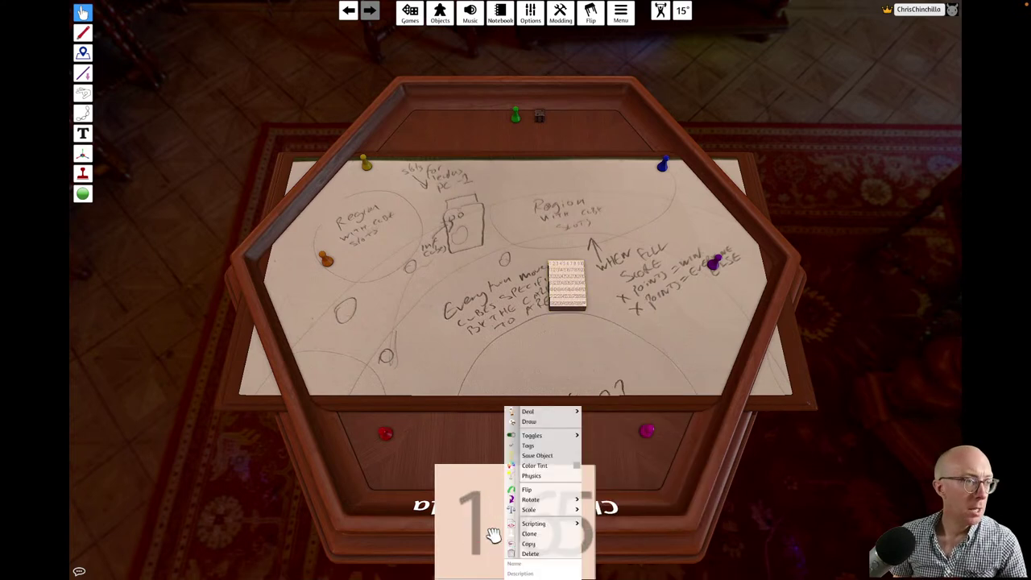
click(543, 524)
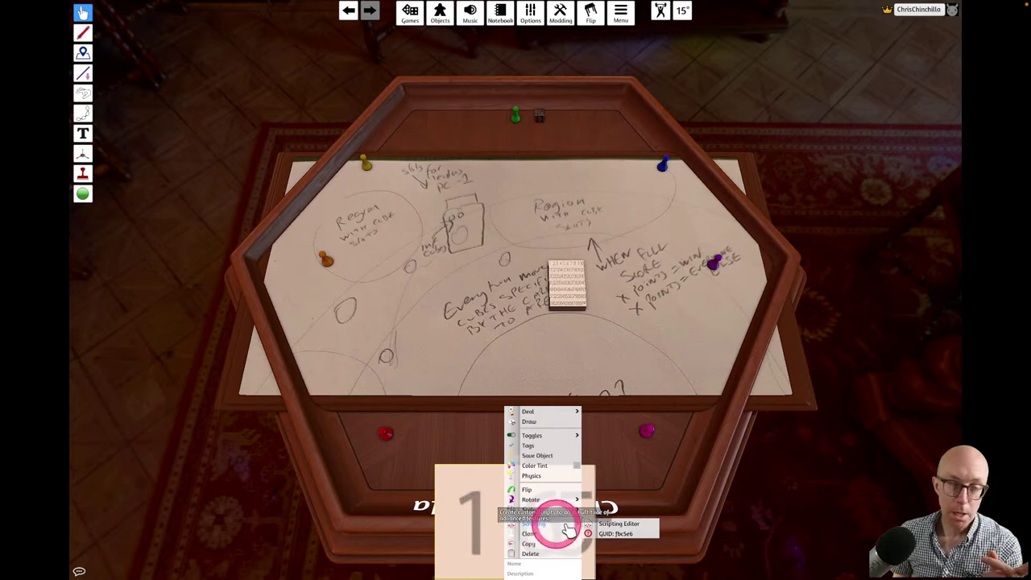
click(614, 525)
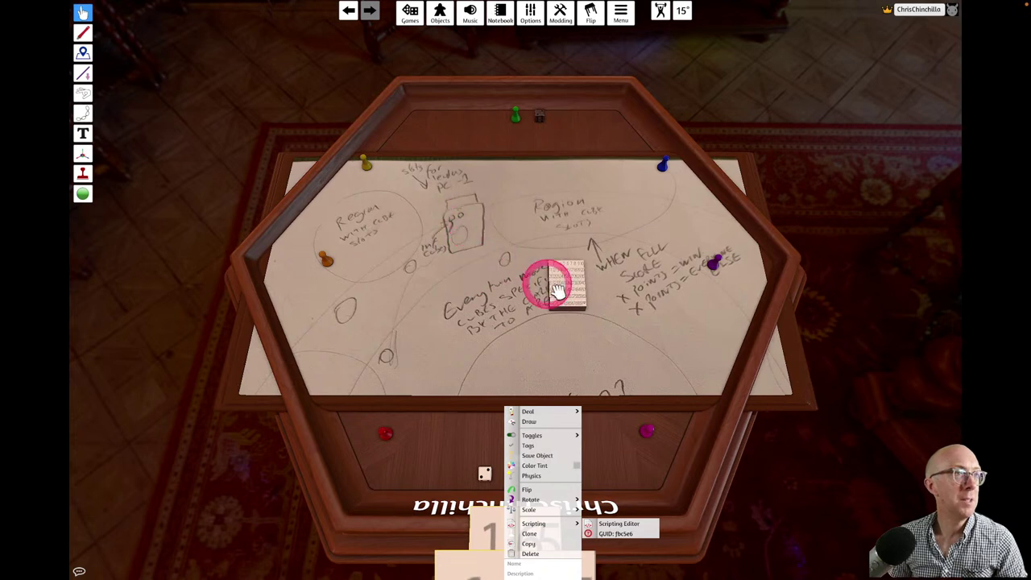
- Place the deck's top card on the card outline sketched between the two upper regions of the board
drag(562, 292, 460, 224)
drag(568, 292, 577, 310)
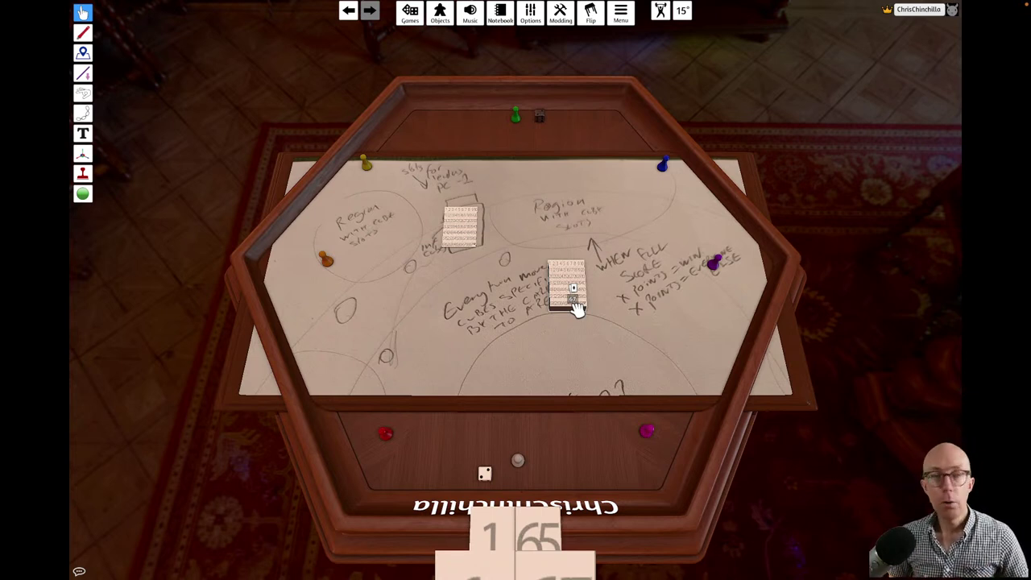
click(574, 282)
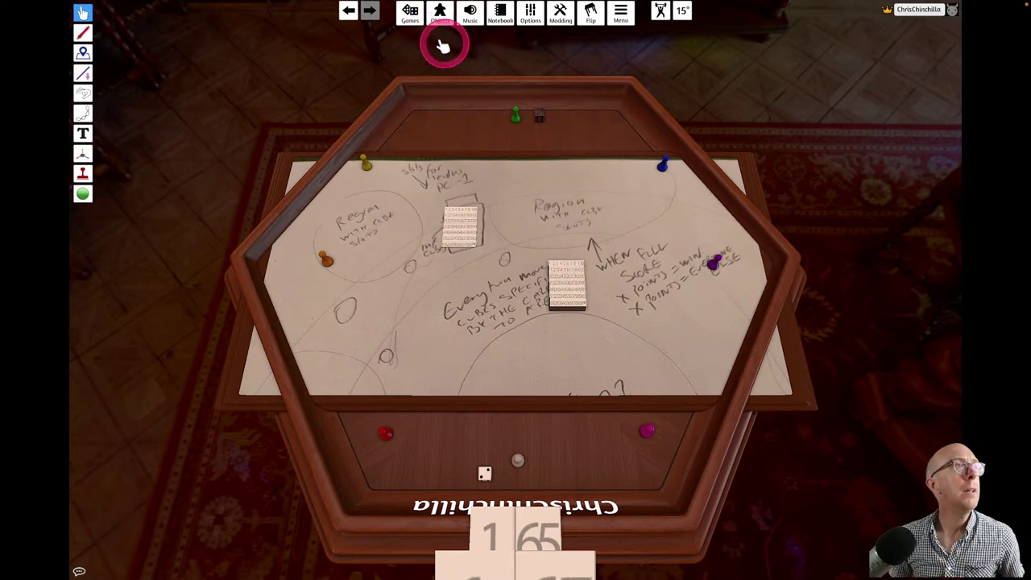
- Browse the available games and component categories, including Checkers and Custom, for further pieces to add to the prototype
click(409, 15)
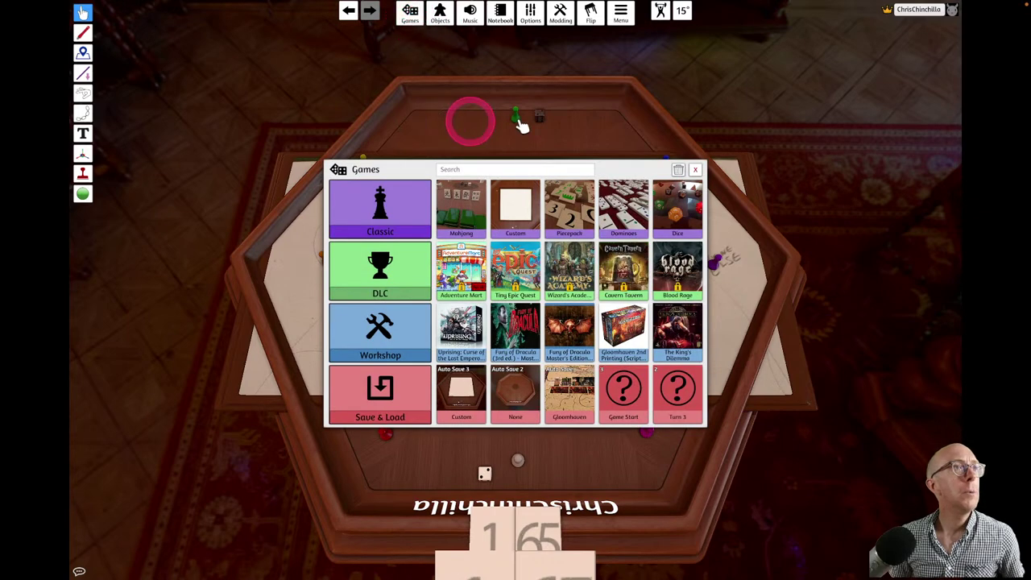
click(694, 169)
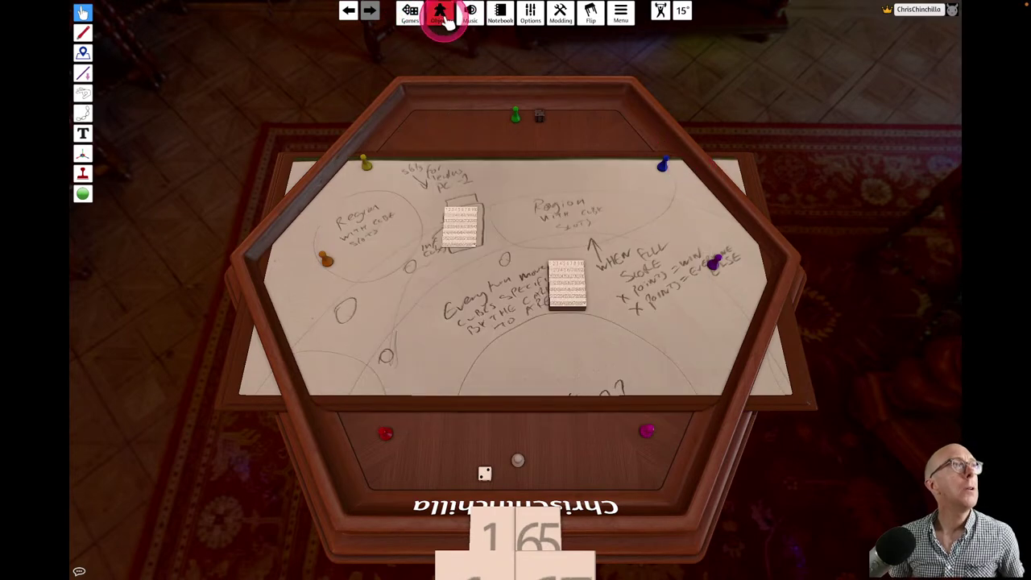
click(441, 15)
click(810, 216)
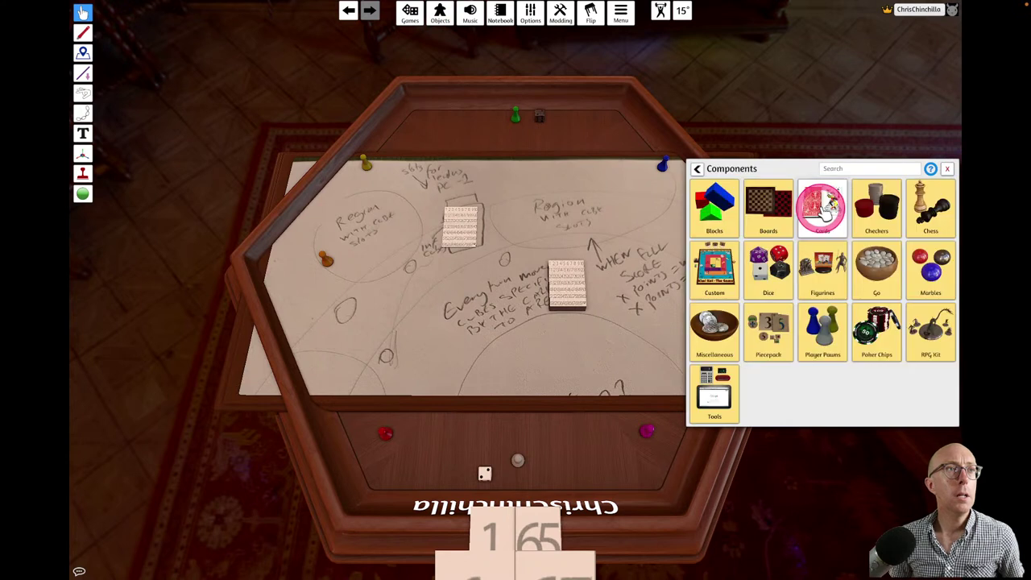
click(918, 481)
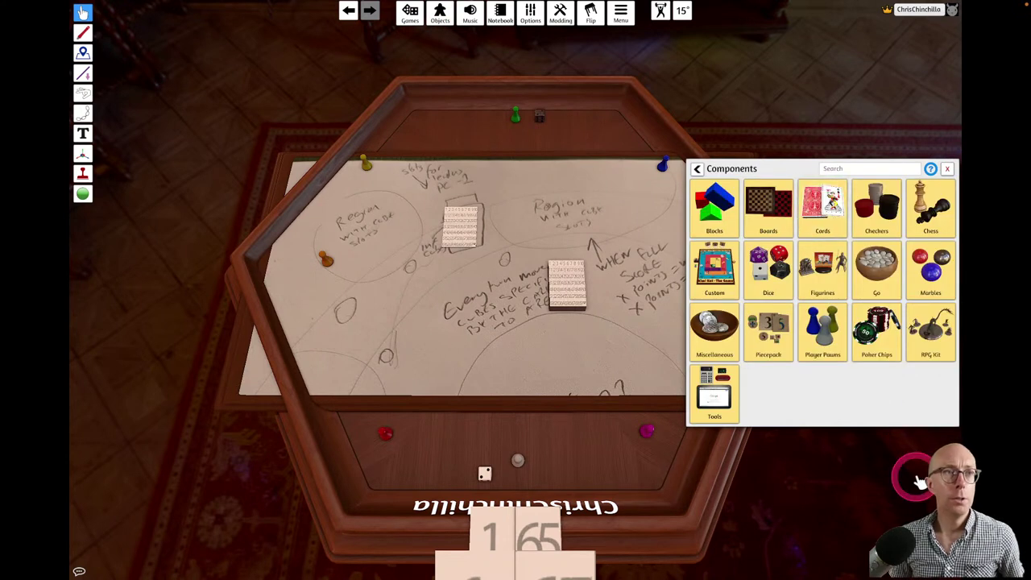
click(900, 427)
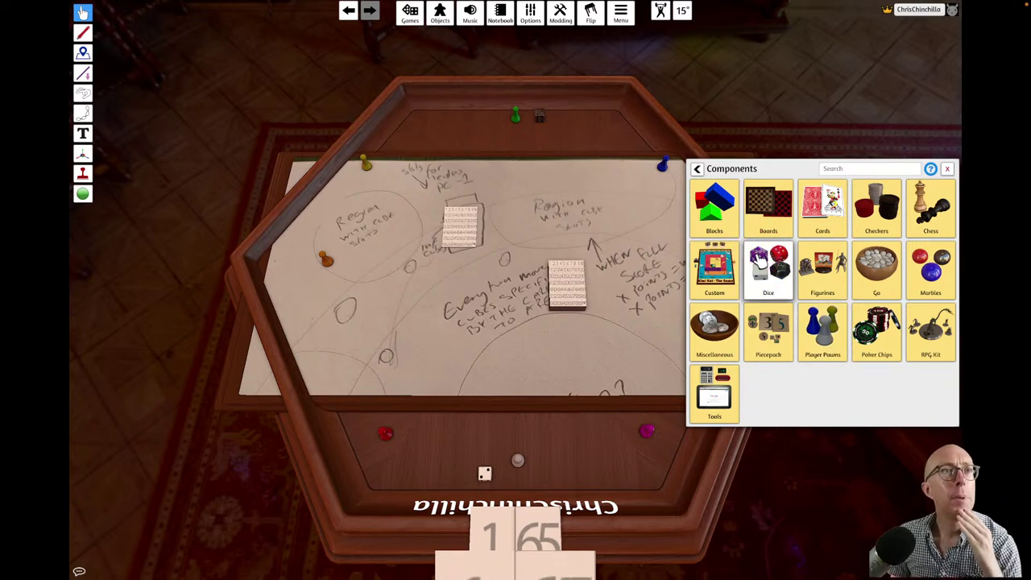
click(881, 205)
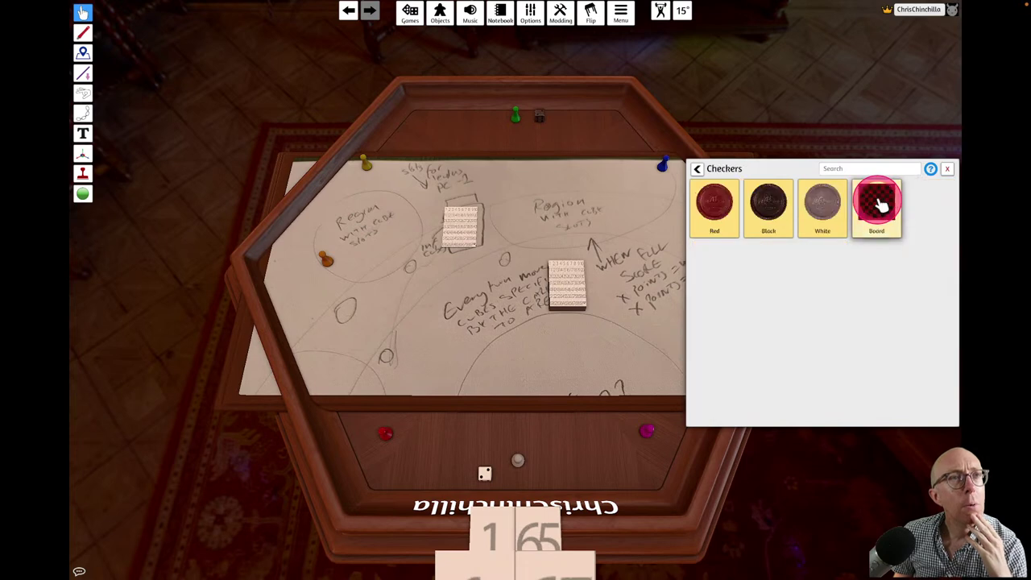
click(697, 170)
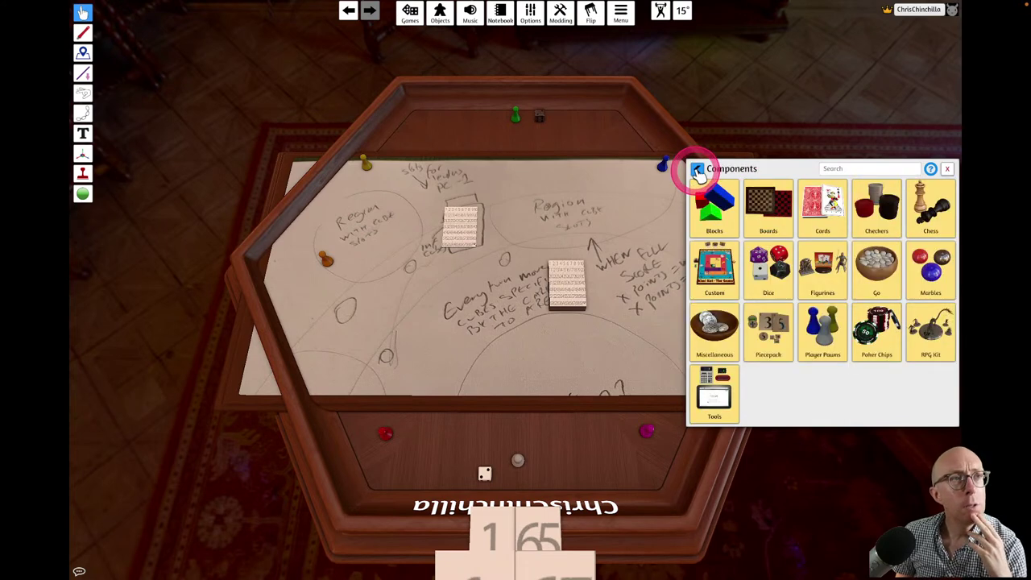
click(725, 273)
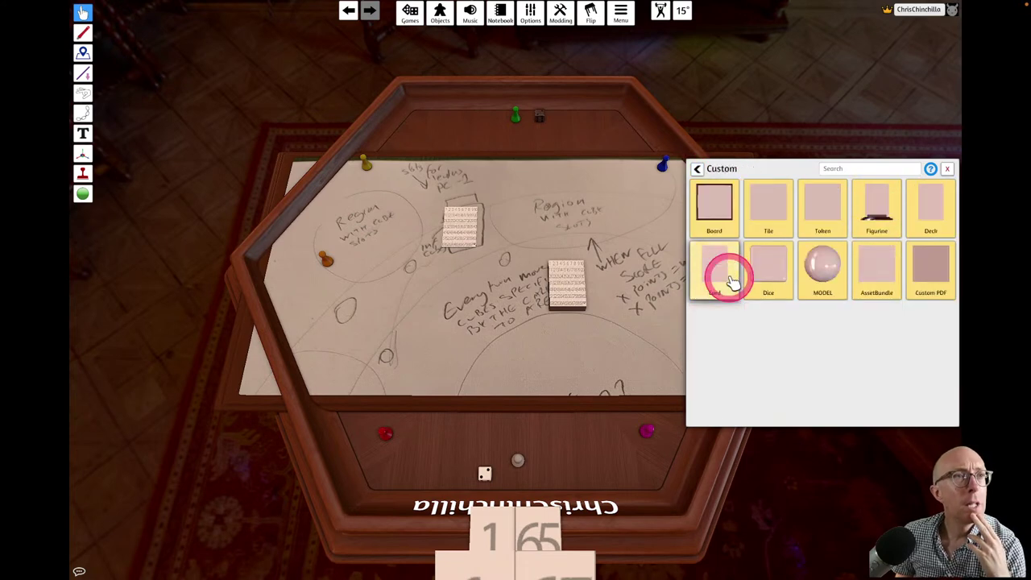
click(829, 170)
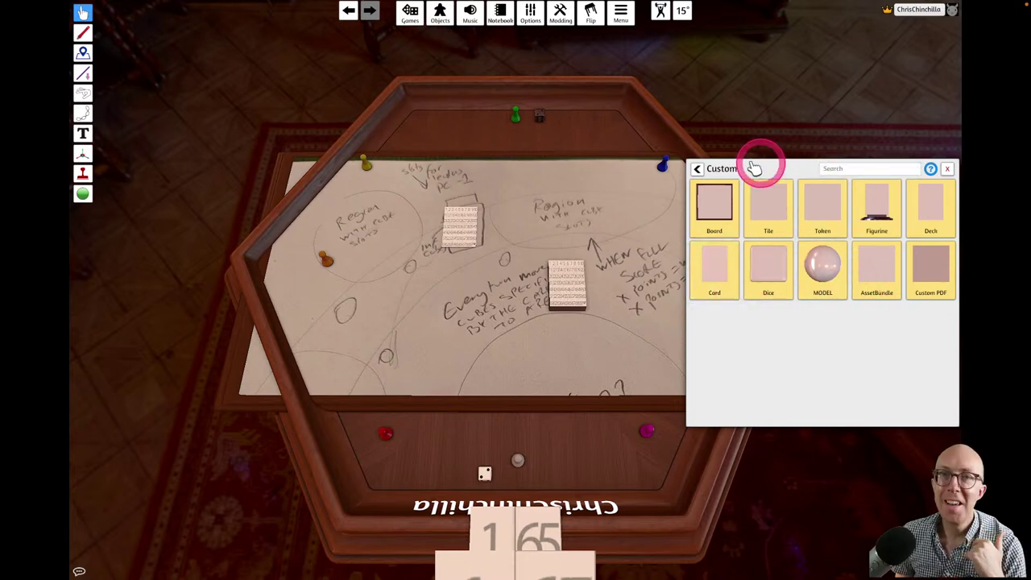
- Add a Red Square block from the Blocks components to the board near the purple pawn
click(697, 169)
click(713, 208)
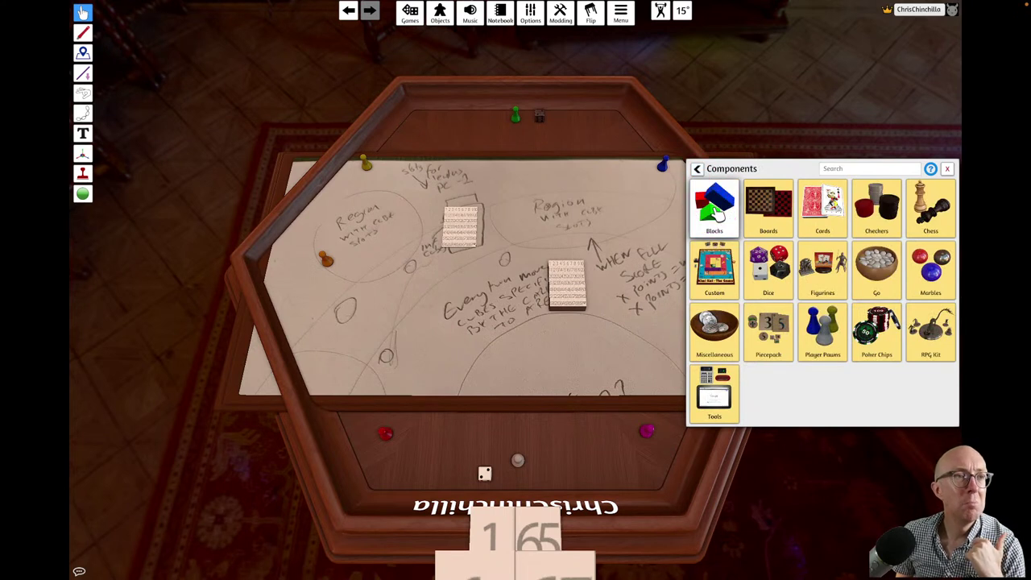
click(712, 208)
click(772, 230)
click(719, 209)
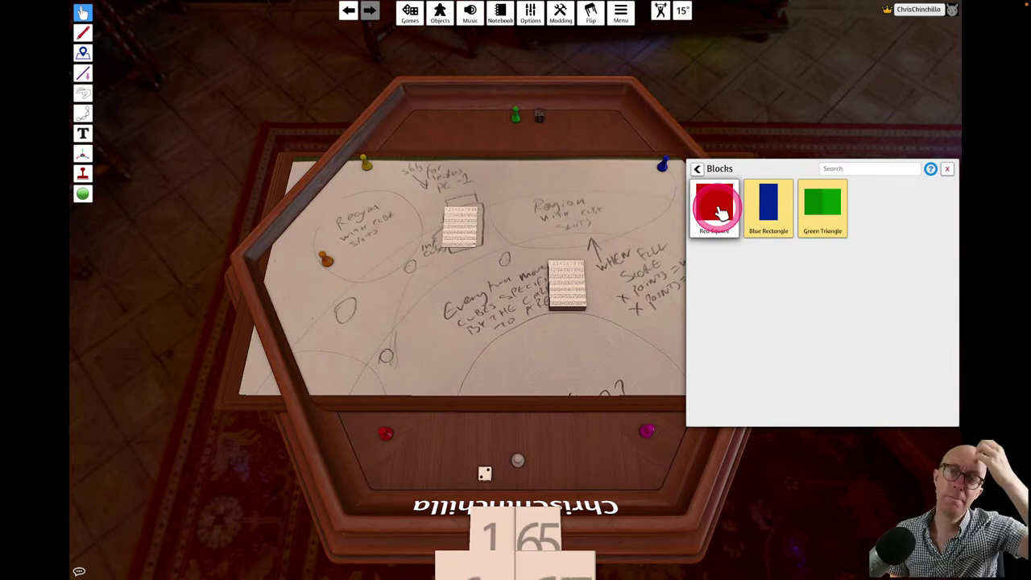
click(724, 217)
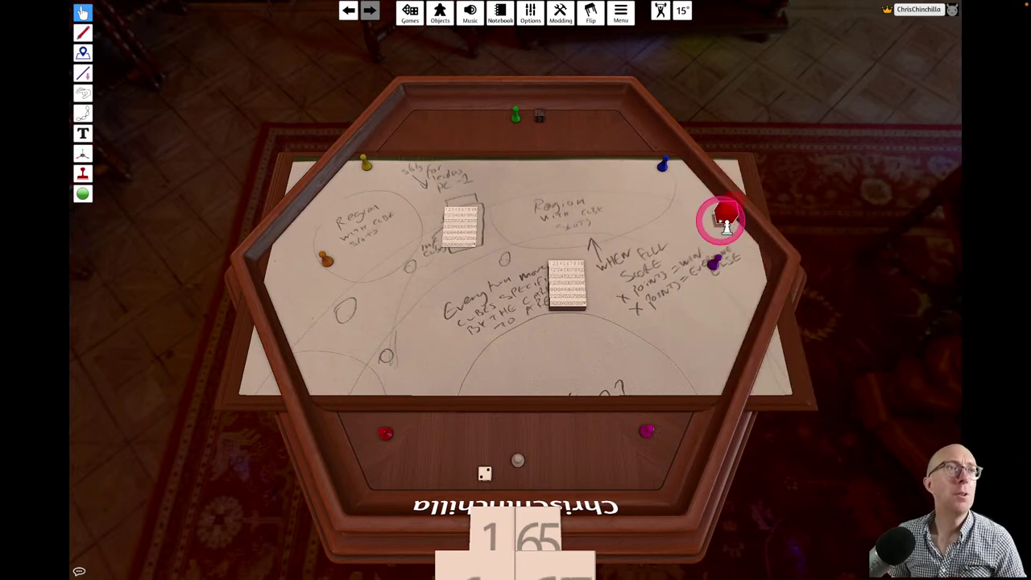
click(778, 249)
click(721, 217)
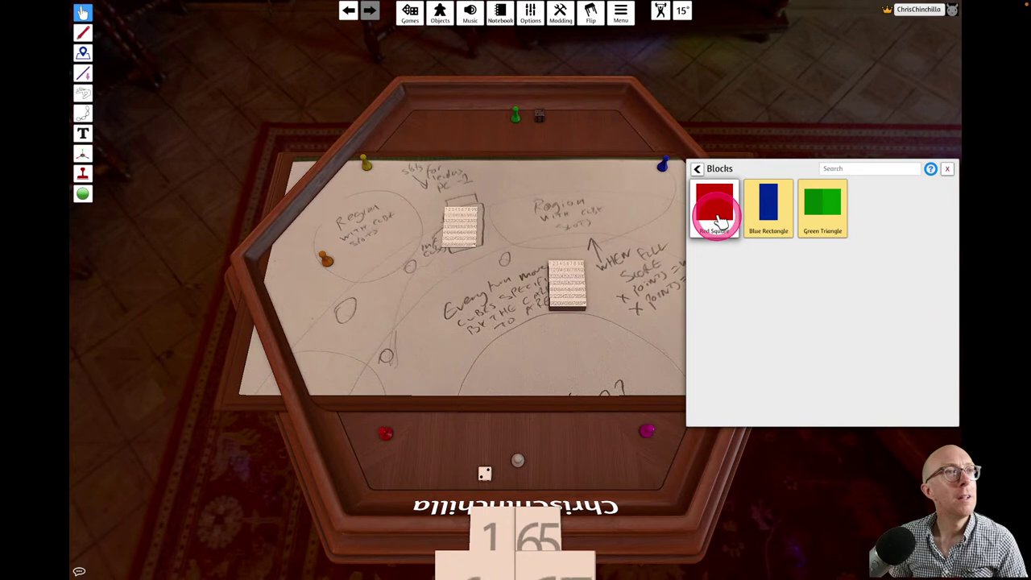
- Look through the Piecepack and Miscellaneous component categories for suitable game pieces
click(697, 170)
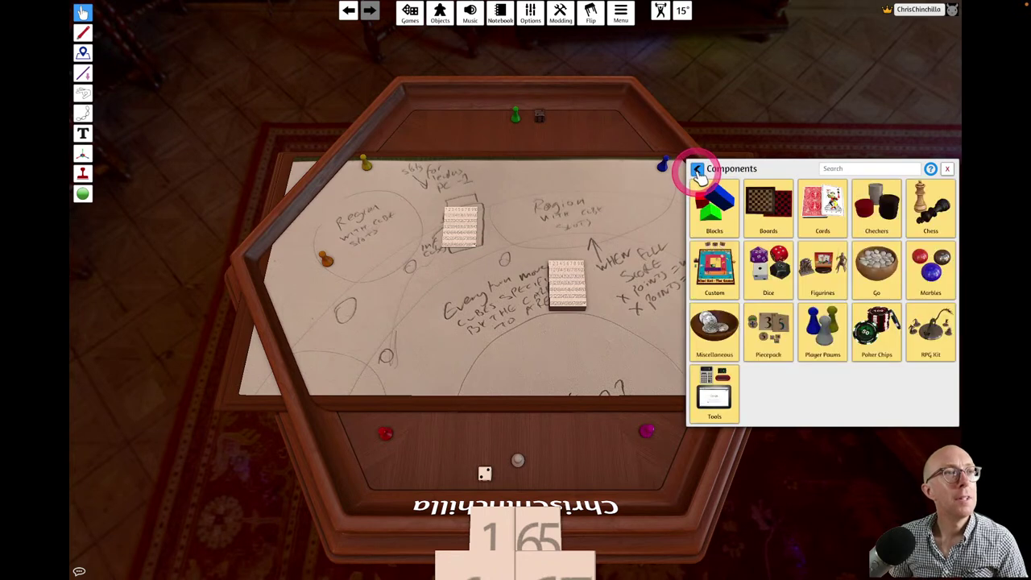
click(715, 322)
click(767, 326)
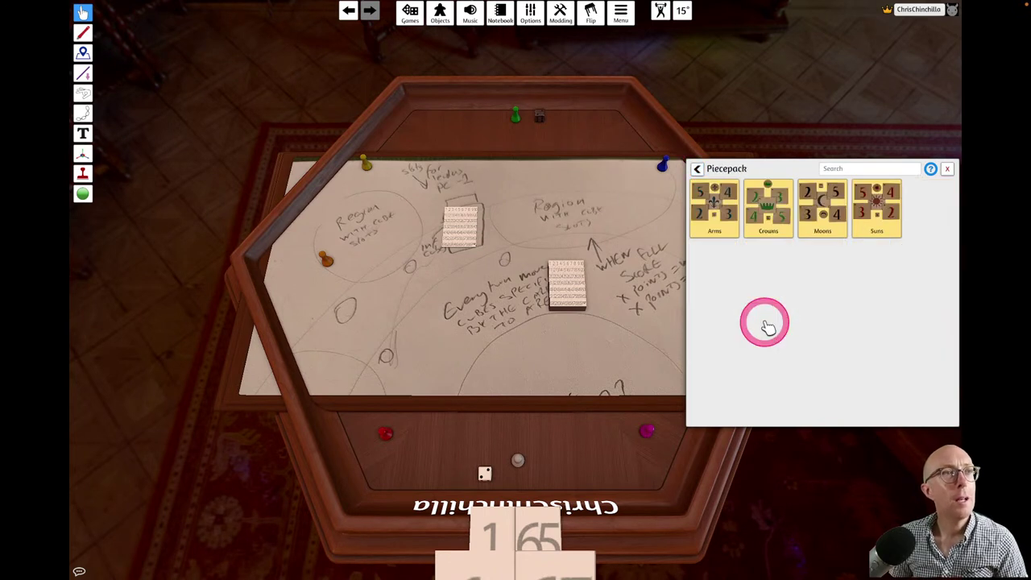
click(697, 170)
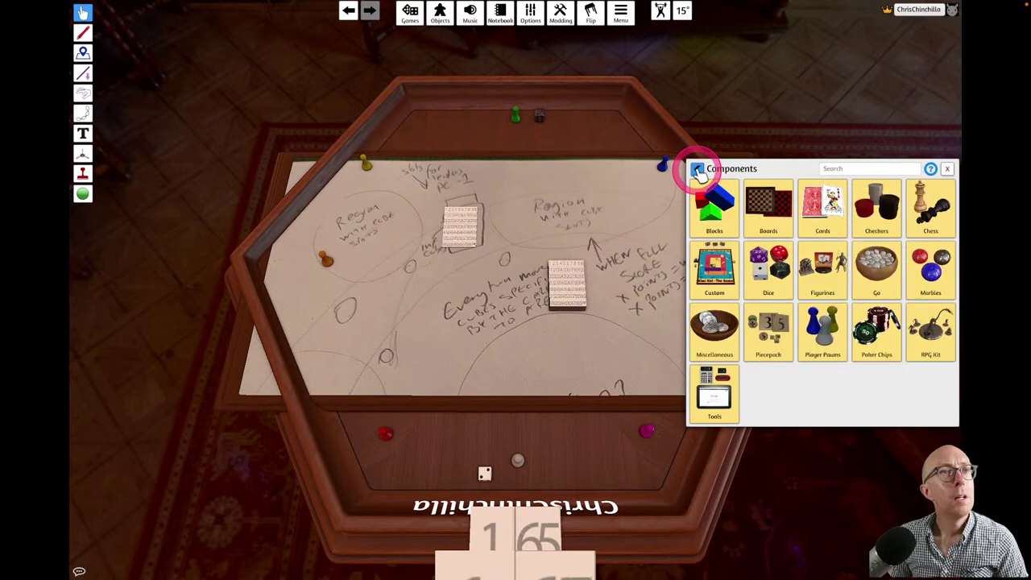
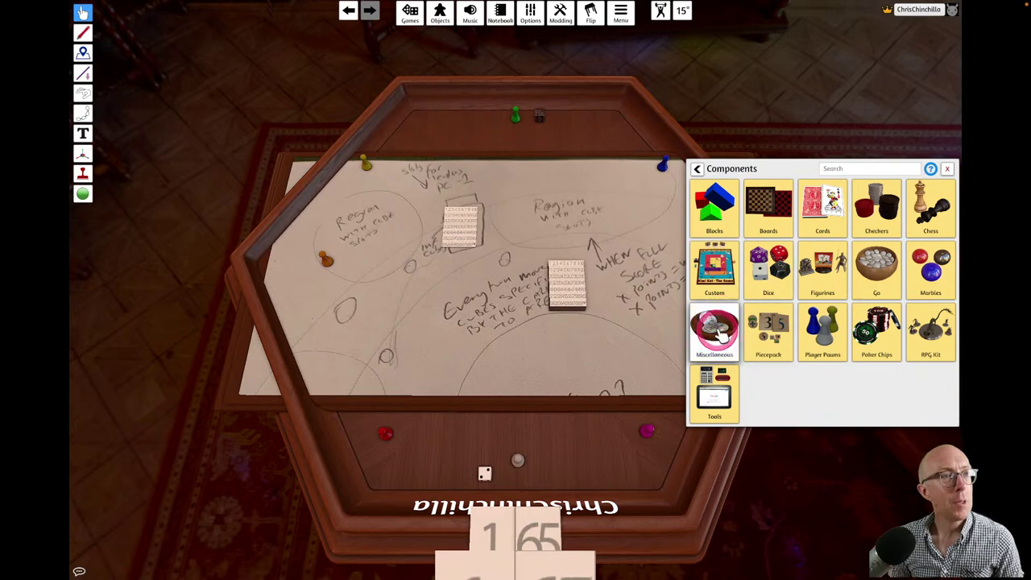
click(717, 330)
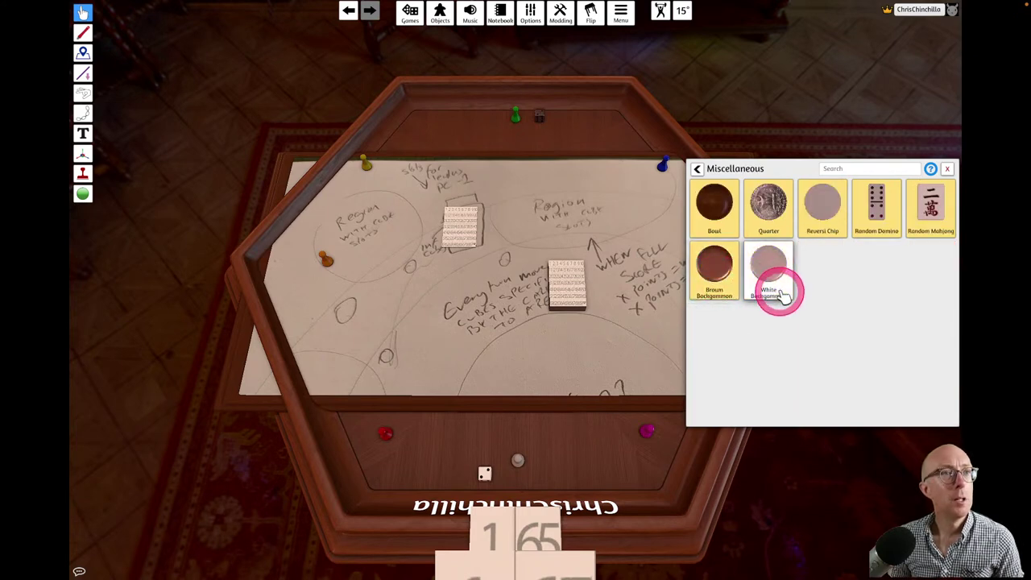
click(695, 168)
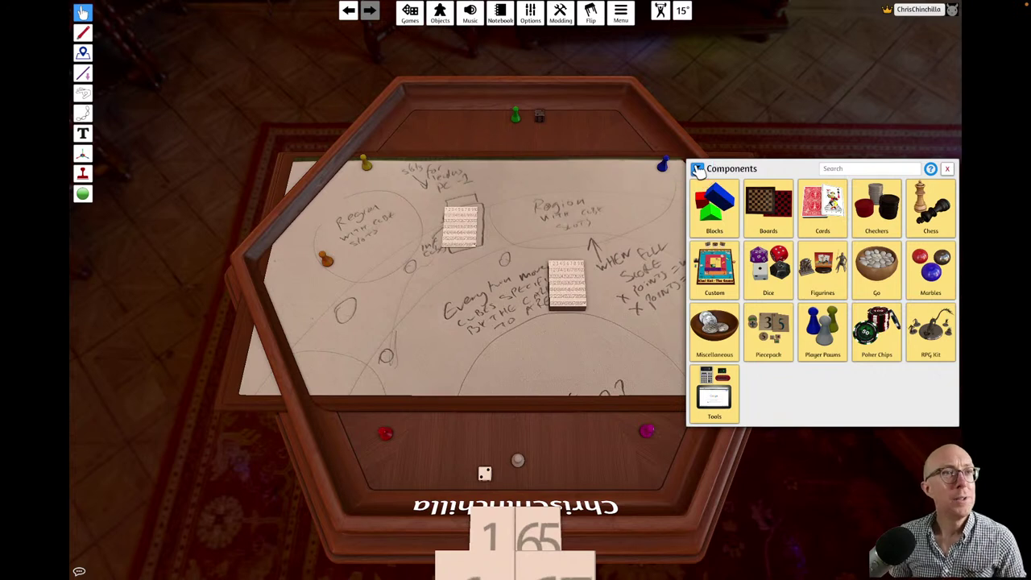
- Place a custom figurine from the Figurines components on the table's far wooden tray, beside the dark die
click(825, 271)
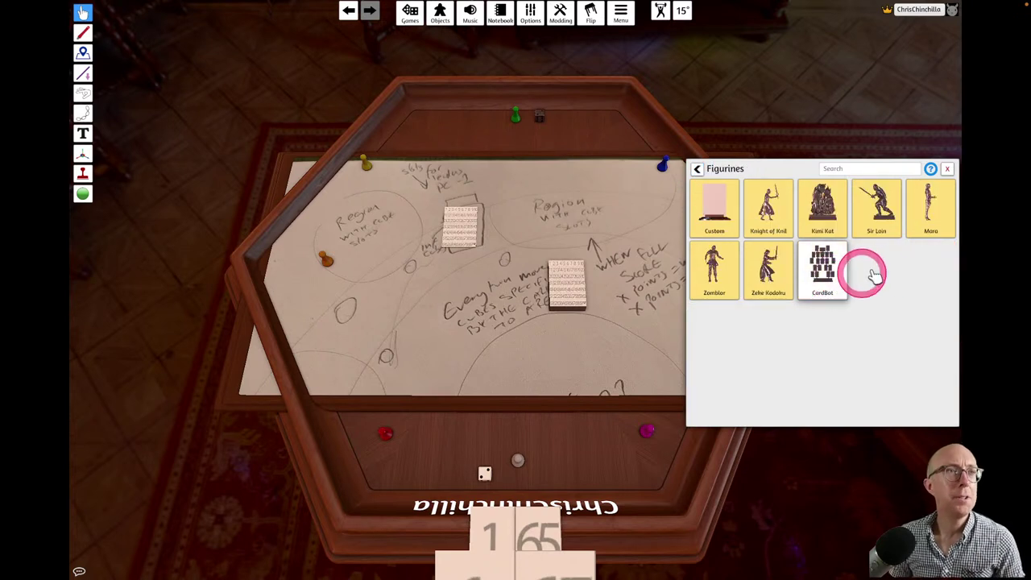
click(911, 308)
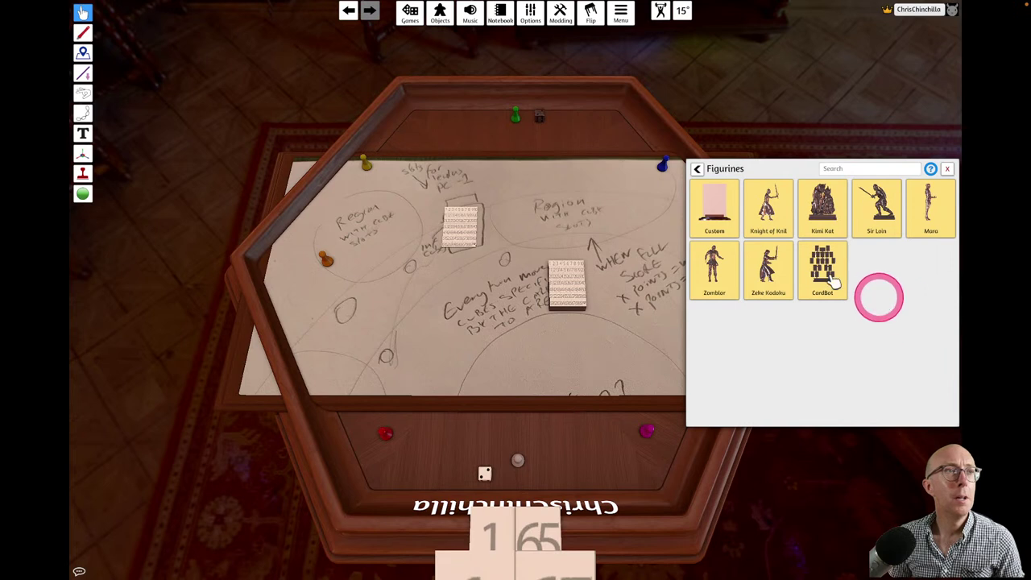
drag(702, 198, 589, 134)
click(493, 297)
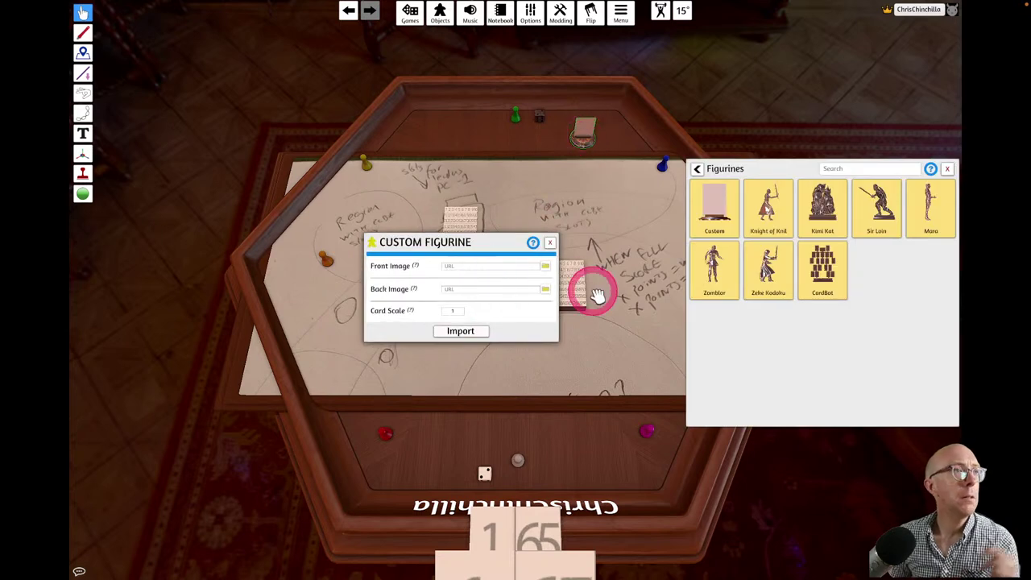
- Choose Android Chinchilla.png from the Chinchilla repo folder as the custom figurine's front image
click(546, 274)
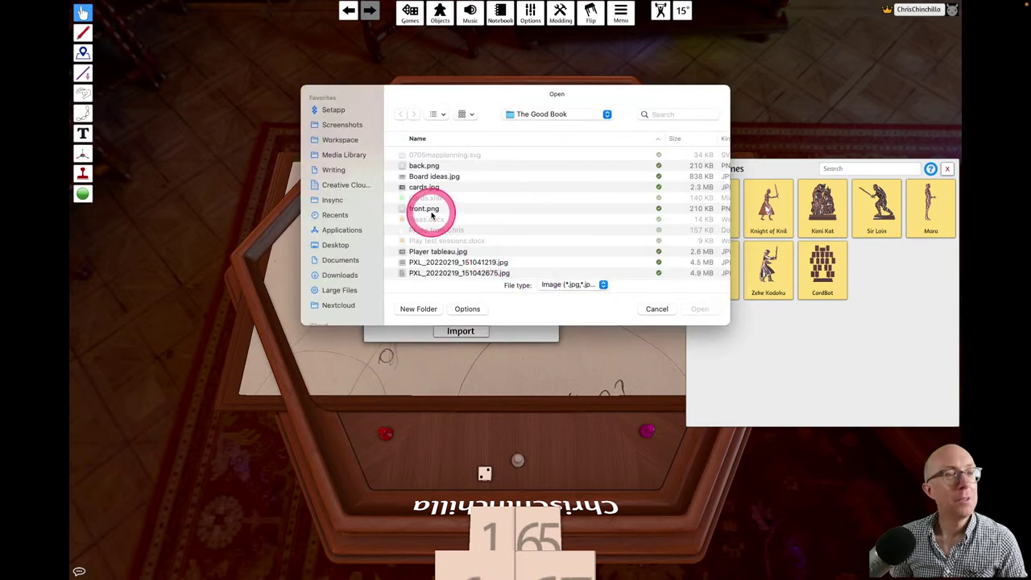
scroll(347, 290, down, 5)
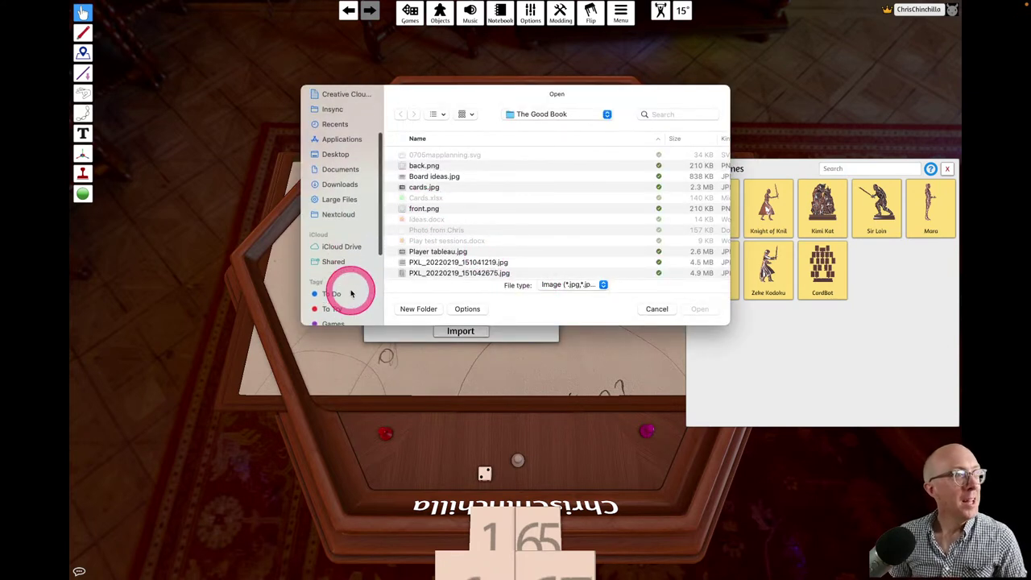
scroll(354, 202, up, 5)
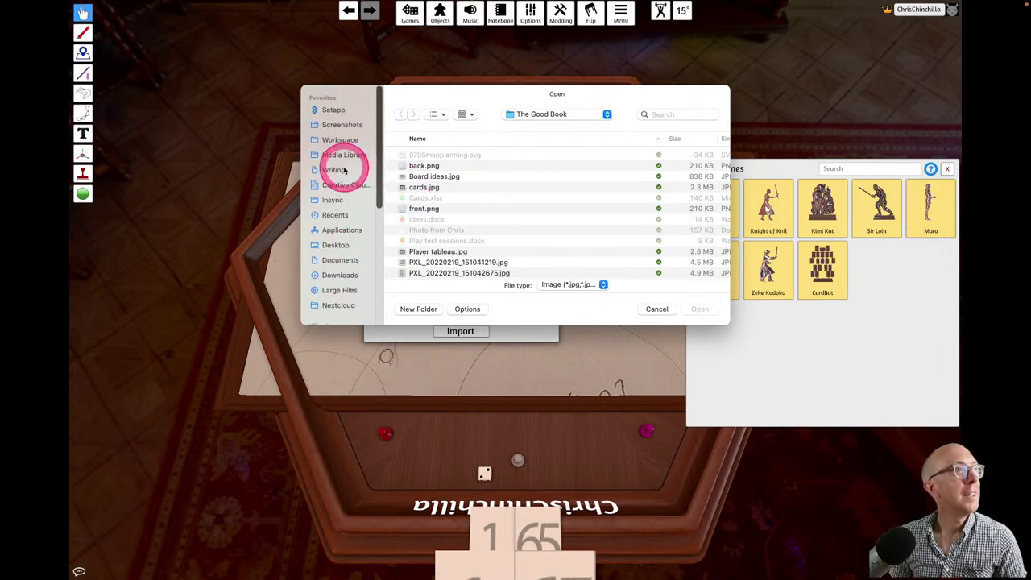
click(340, 139)
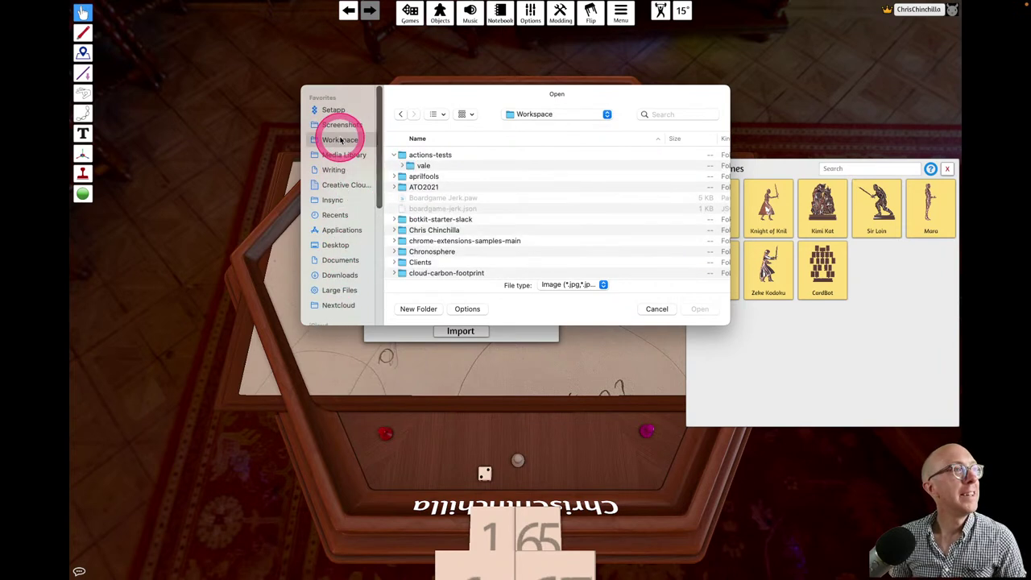
double_click(423, 230)
double_click(427, 166)
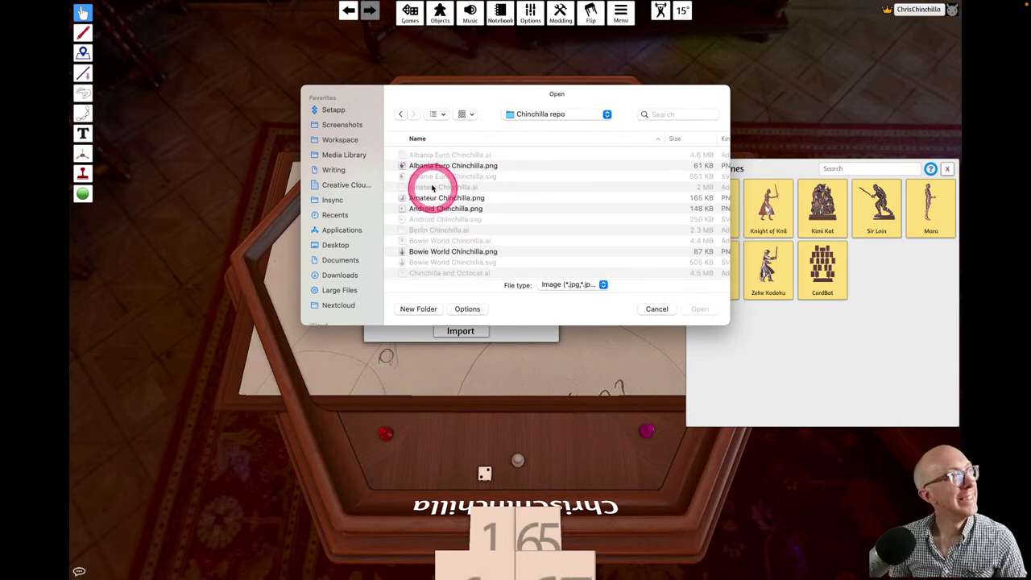
double_click(431, 209)
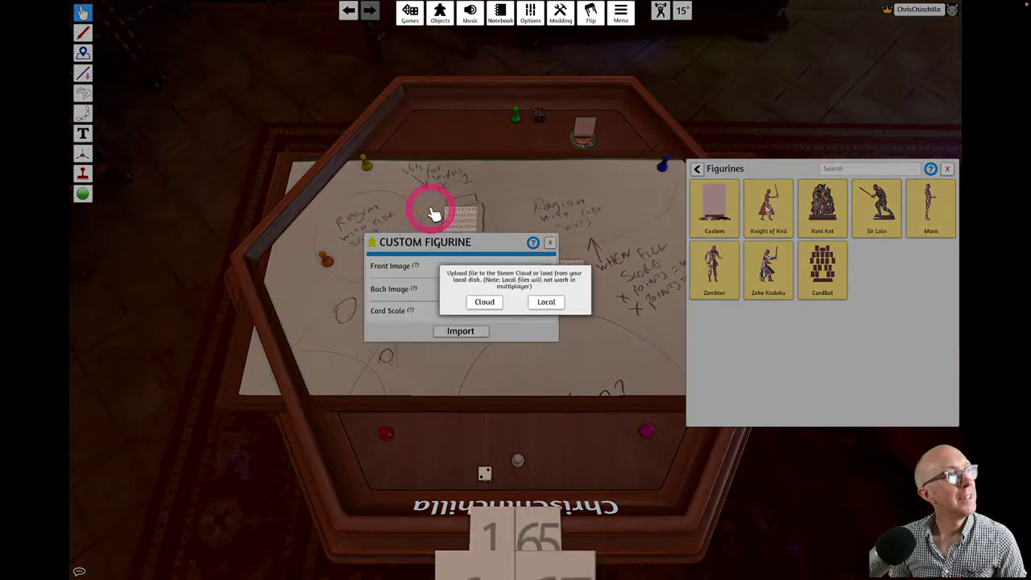
- Upload the front image to the Steam Cloud root folder and import the custom figurine
click(486, 302)
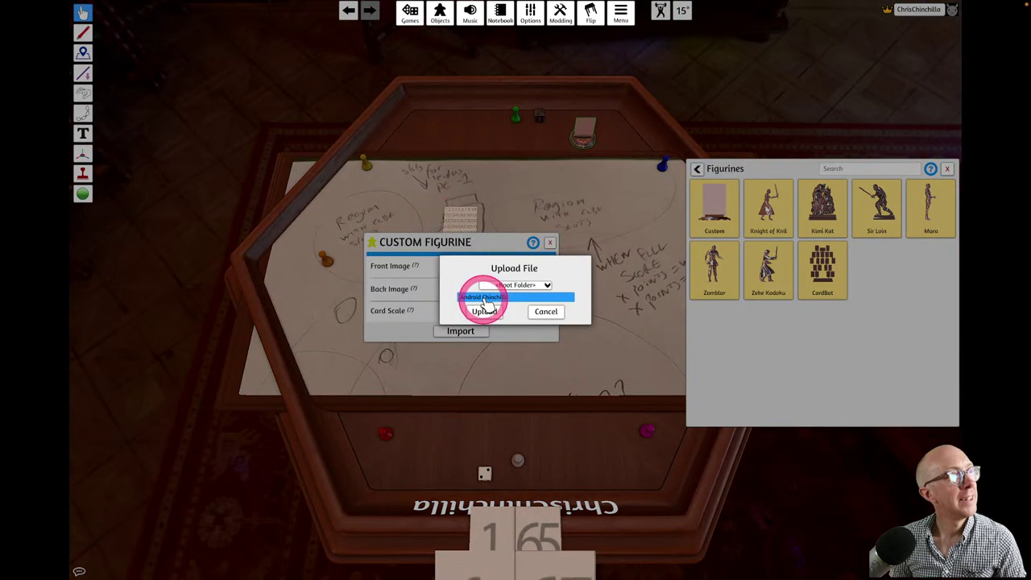
click(483, 313)
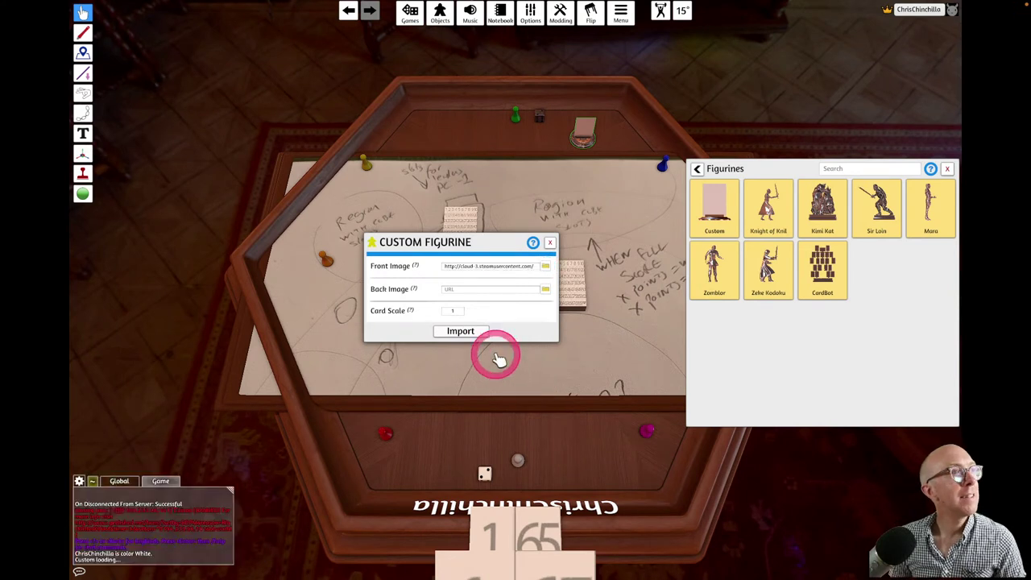
mouse_move(426, 316)
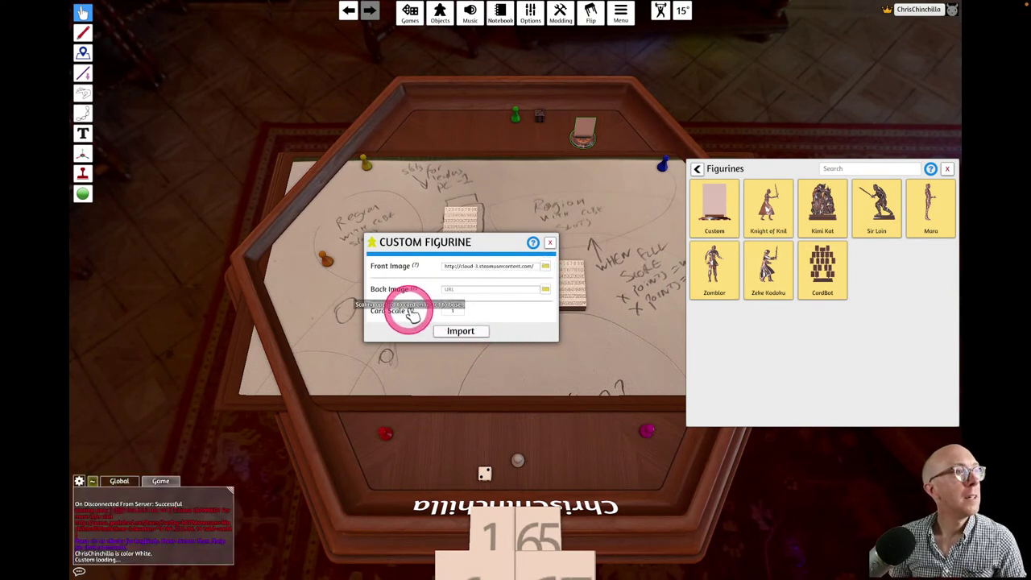
click(479, 331)
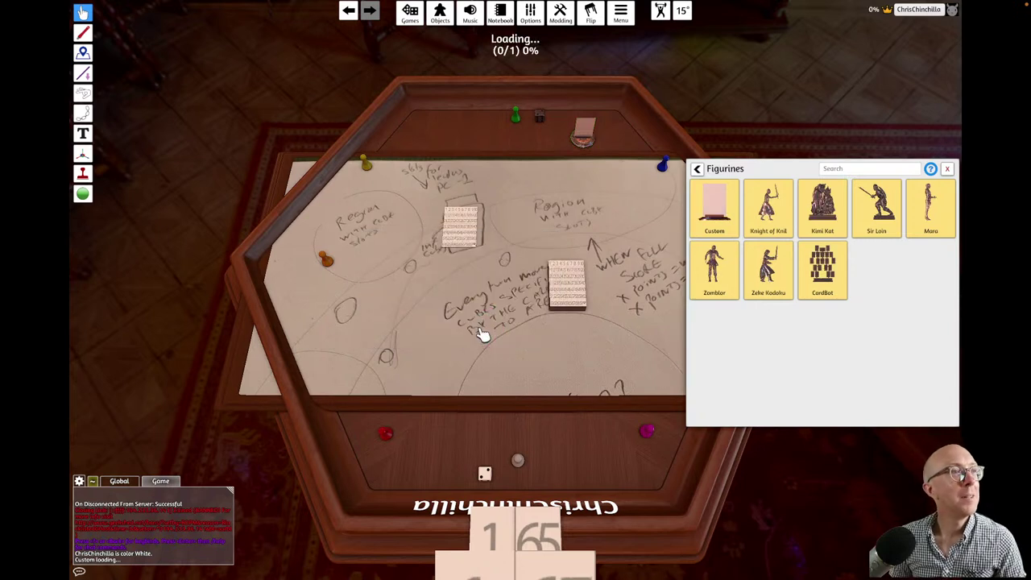
- Examine the imported custom figurine and the board up close
mouse_move(584, 133)
mouse_down()
mouse_move(594, 99)
mouse_move(581, 135)
mouse_up()
scroll(582, 133, up, 5)
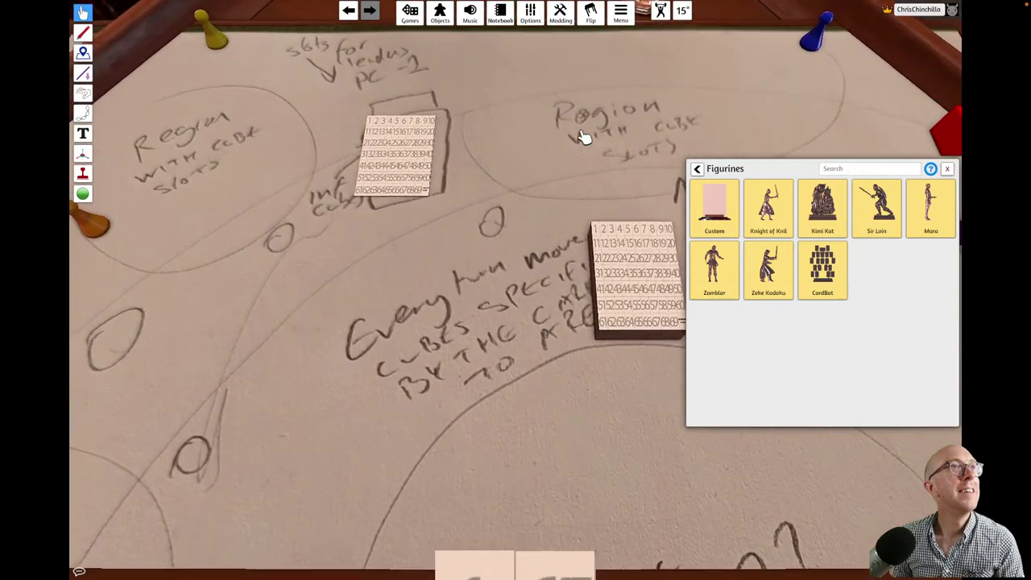
click(685, 11)
click(662, 73)
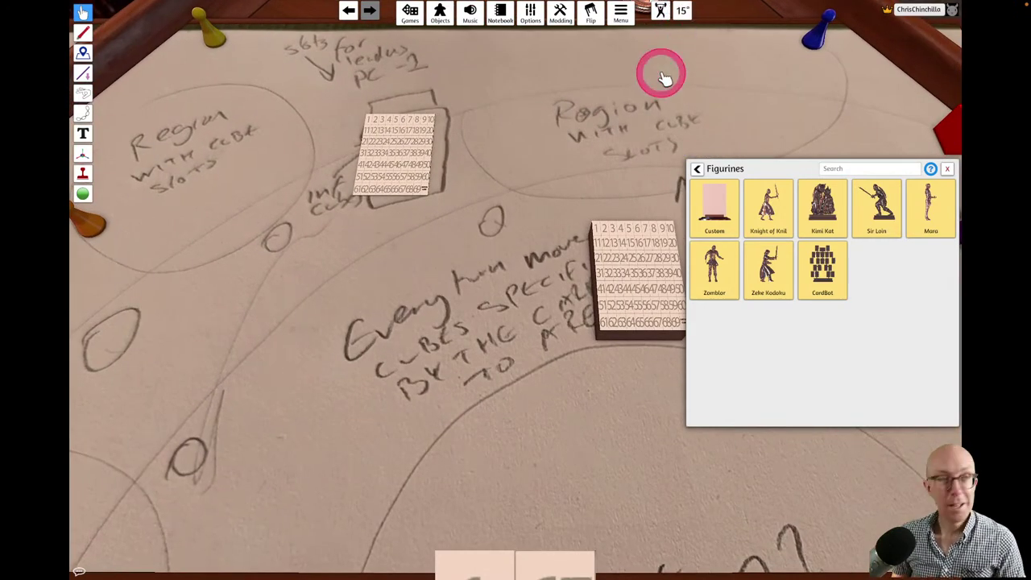
scroll(638, 74, down, 10)
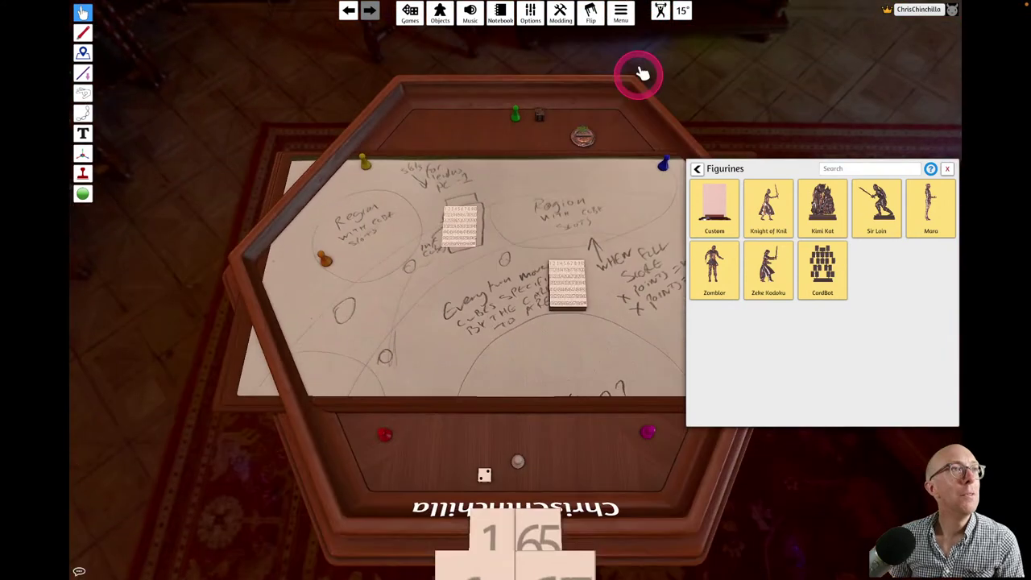
scroll(591, 122, up, 3)
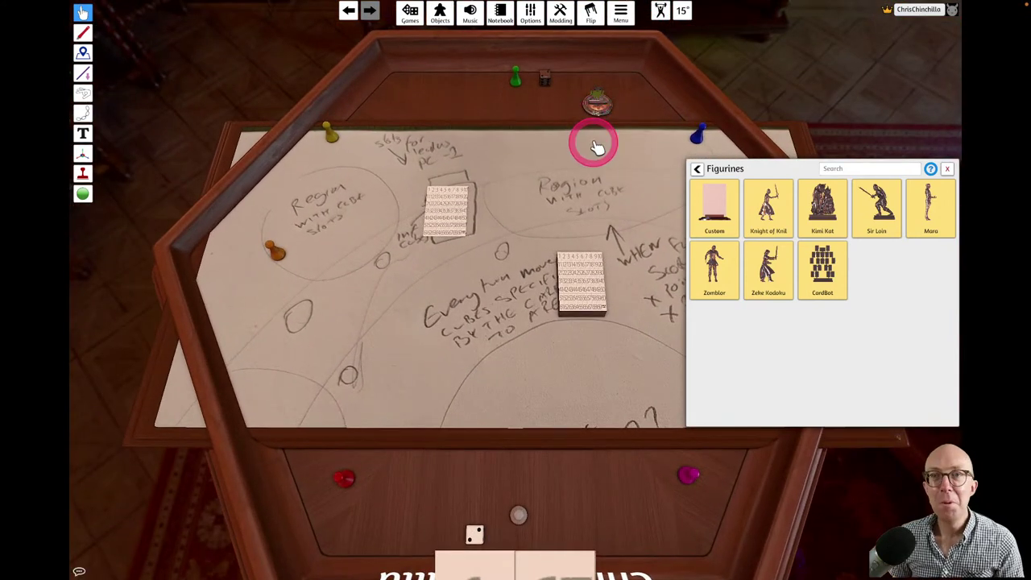
scroll(594, 146, up, 5)
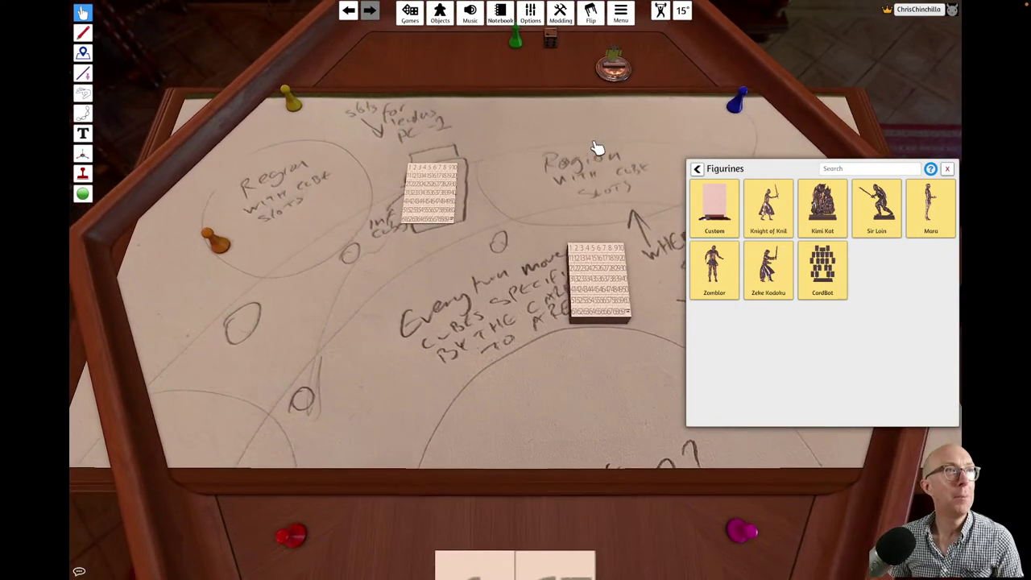
click(610, 129)
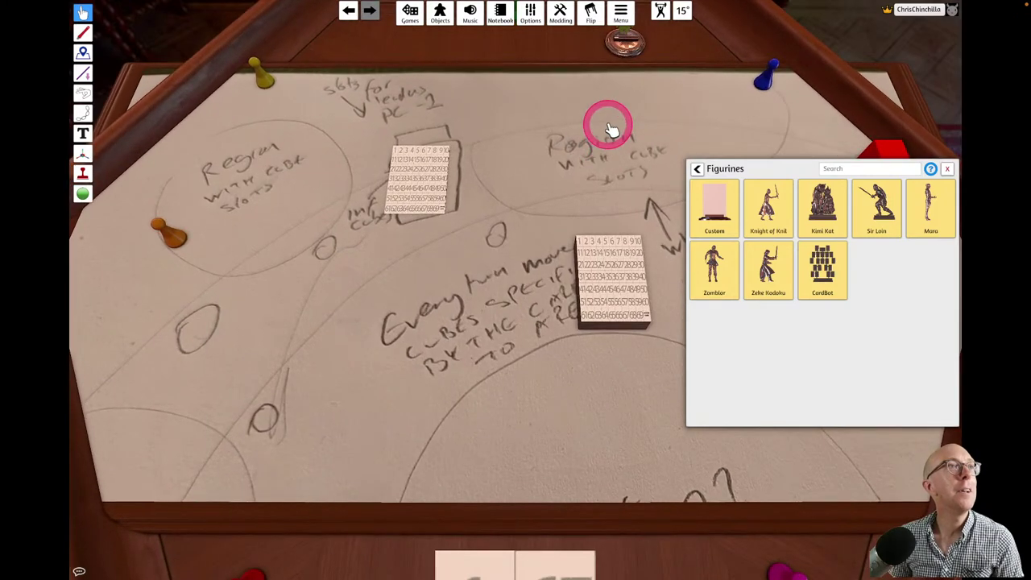
right_drag(611, 129, 648, 9)
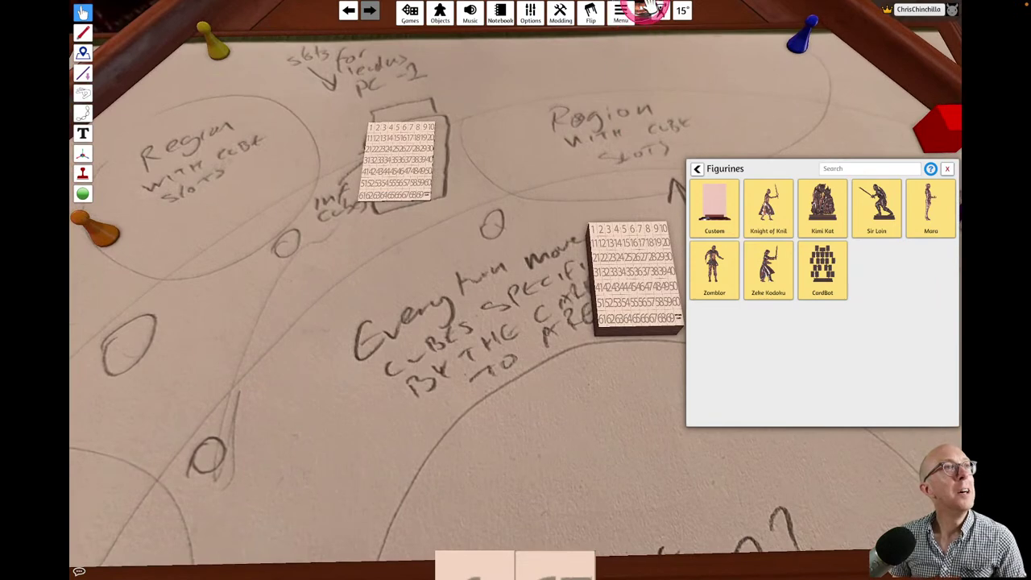
scroll(647, 69, up, 3)
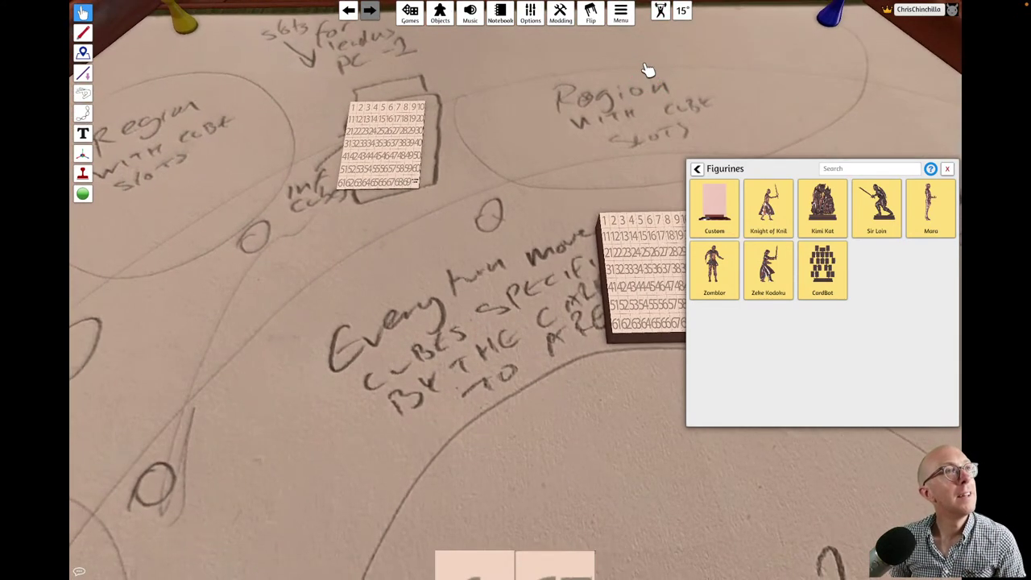
scroll(649, 73, up, 1)
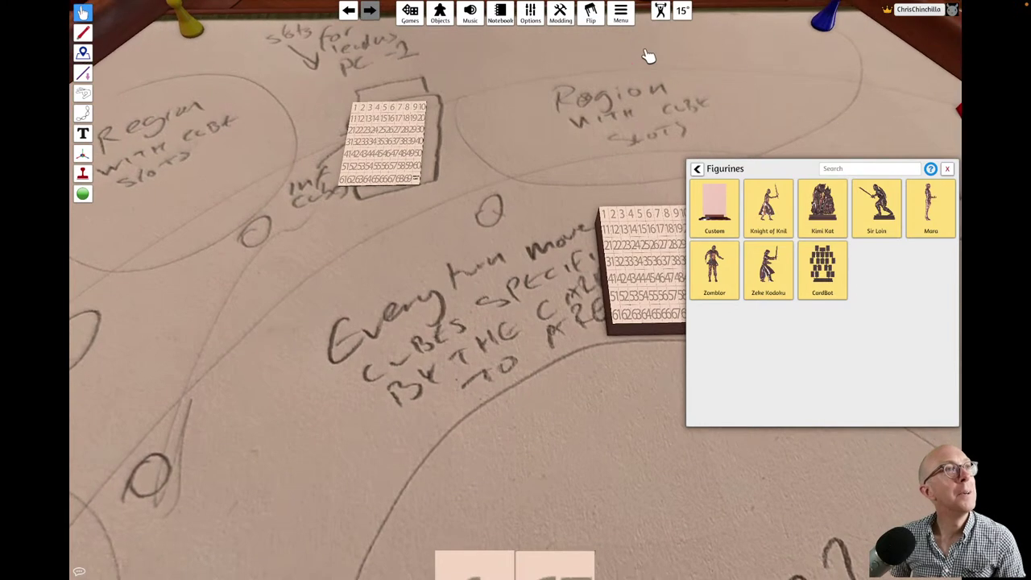
click(649, 52)
click(654, 109)
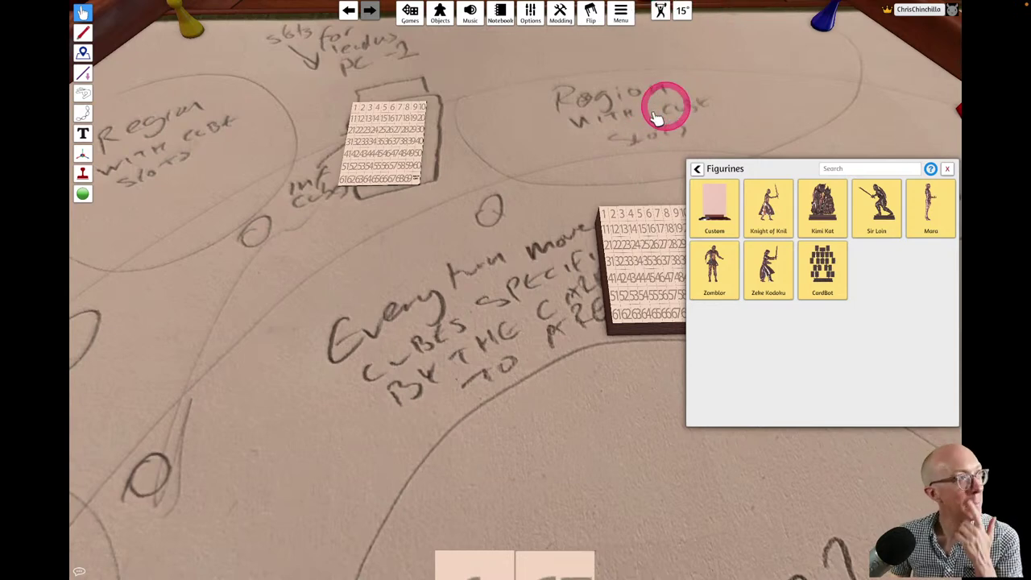
- Move the custom figurine from the far tray onto the middle of the board, beside the central card deck
scroll(624, 115, down, 5)
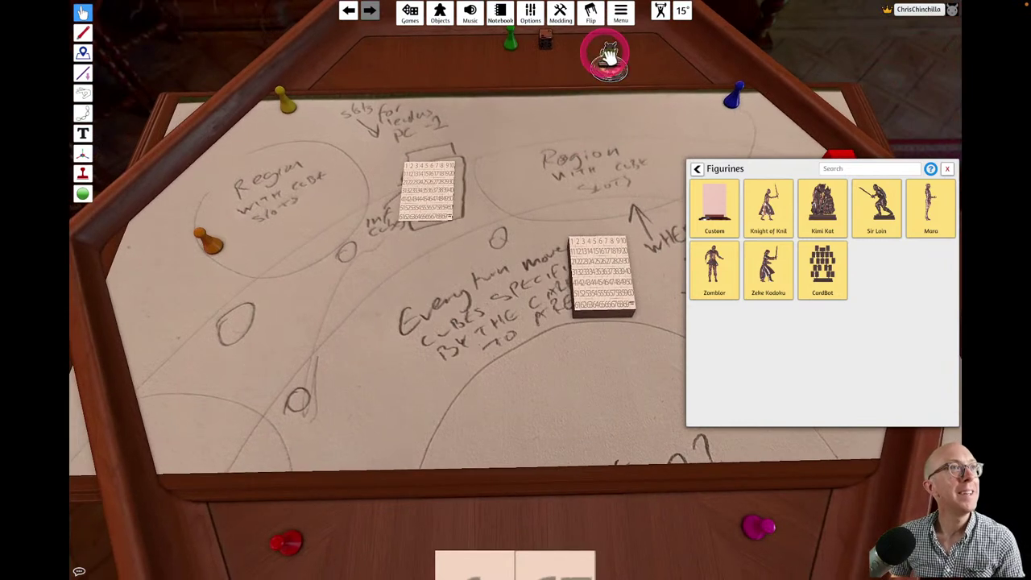
drag(609, 57, 524, 280)
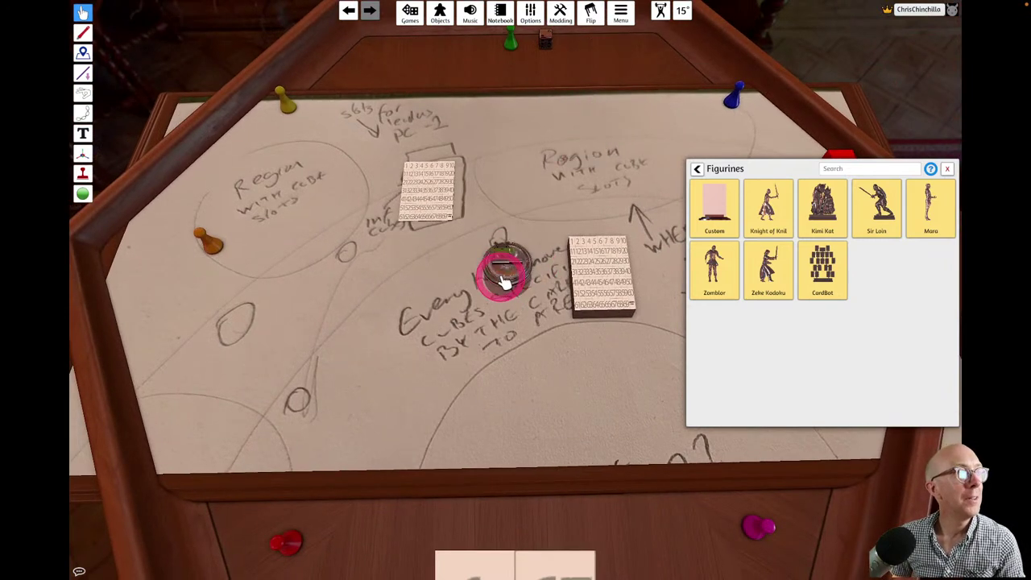
- Flip the custom figurine in the middle of the board and scale it up
right_click(503, 279)
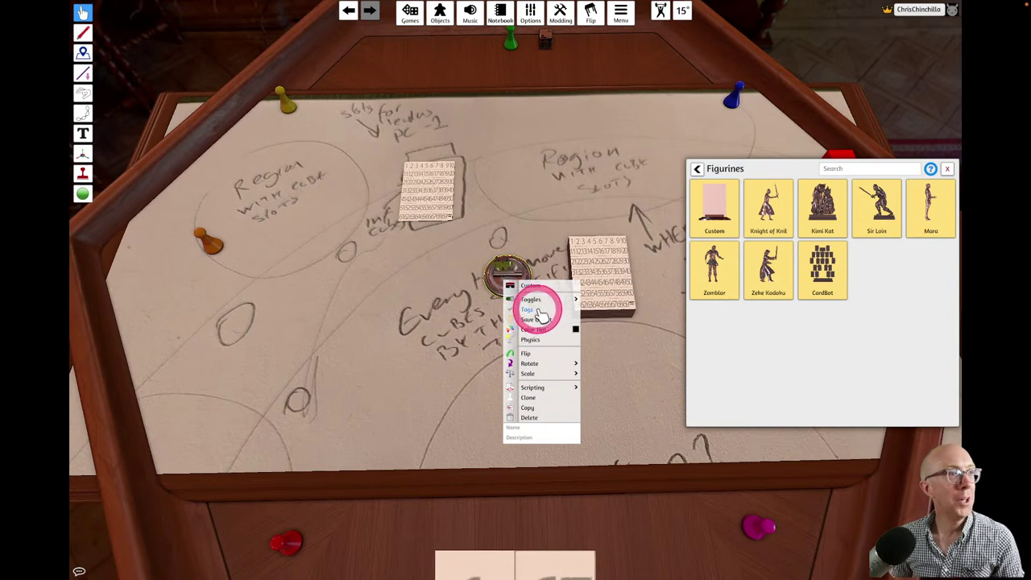
click(535, 353)
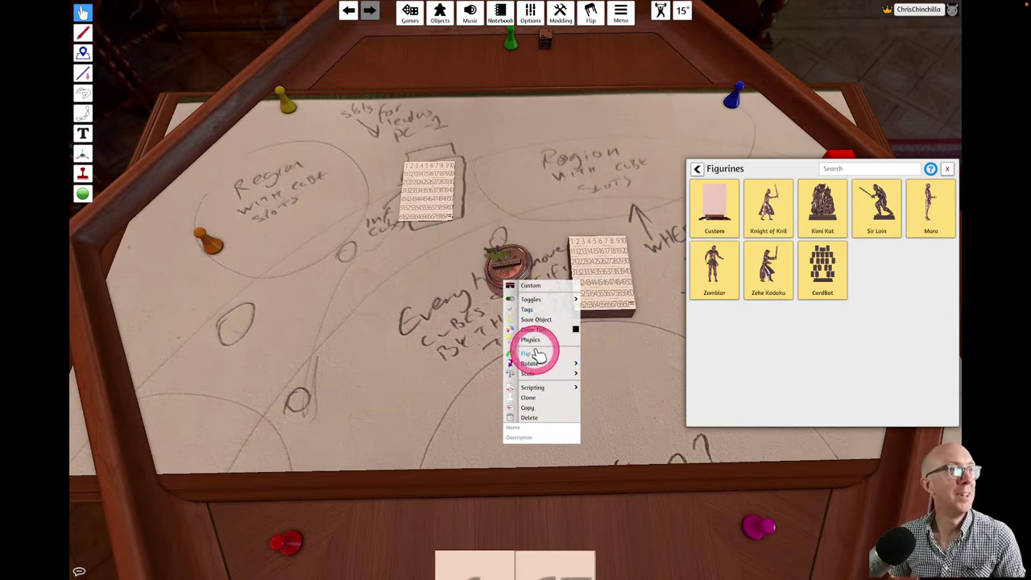
click(533, 362)
mouse_move(533, 375)
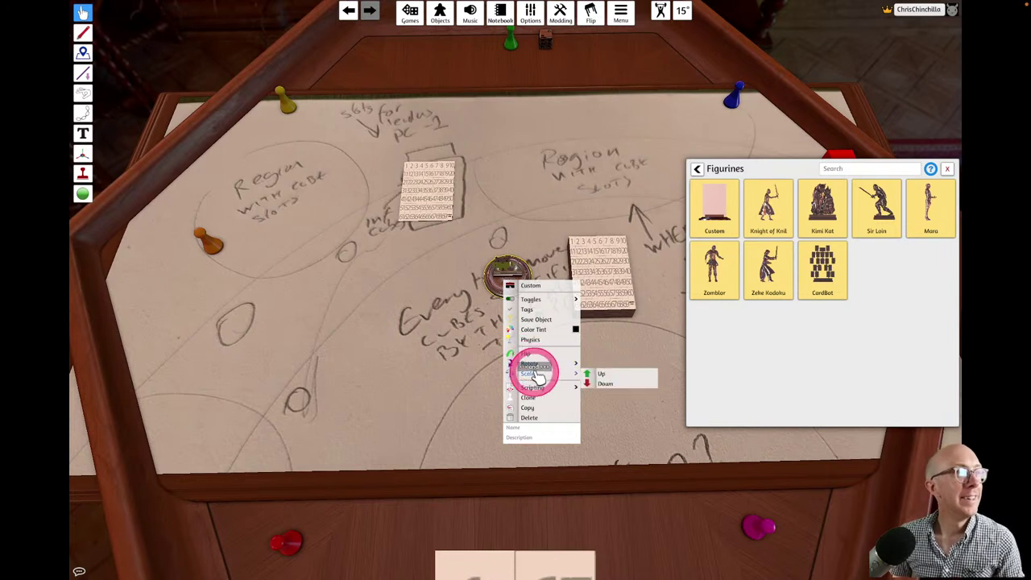
click(603, 374)
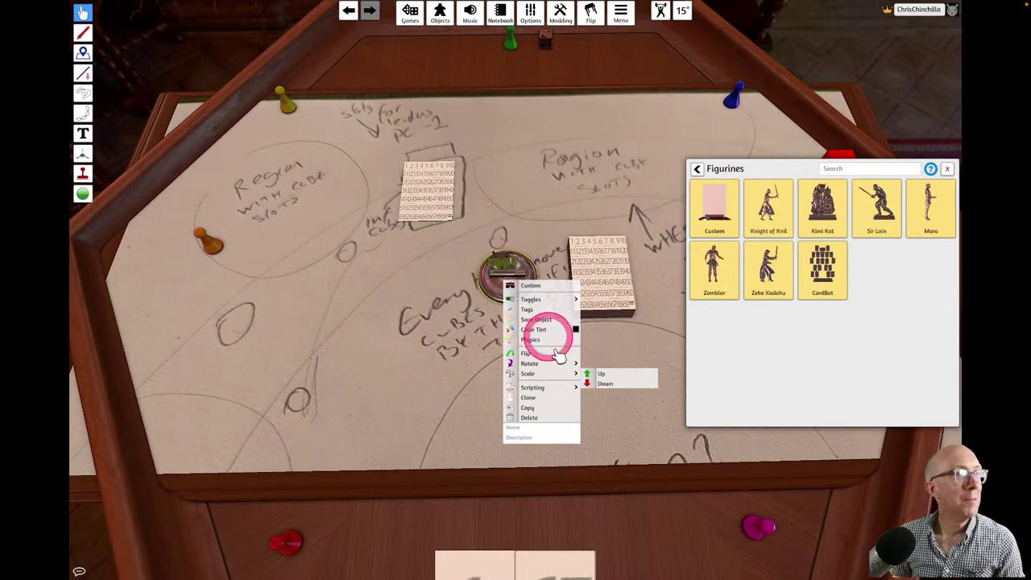
- Rotate the custom figurine left, place it at the lower edge of the far card deck, and close the figurines window
mouse_move(549, 307)
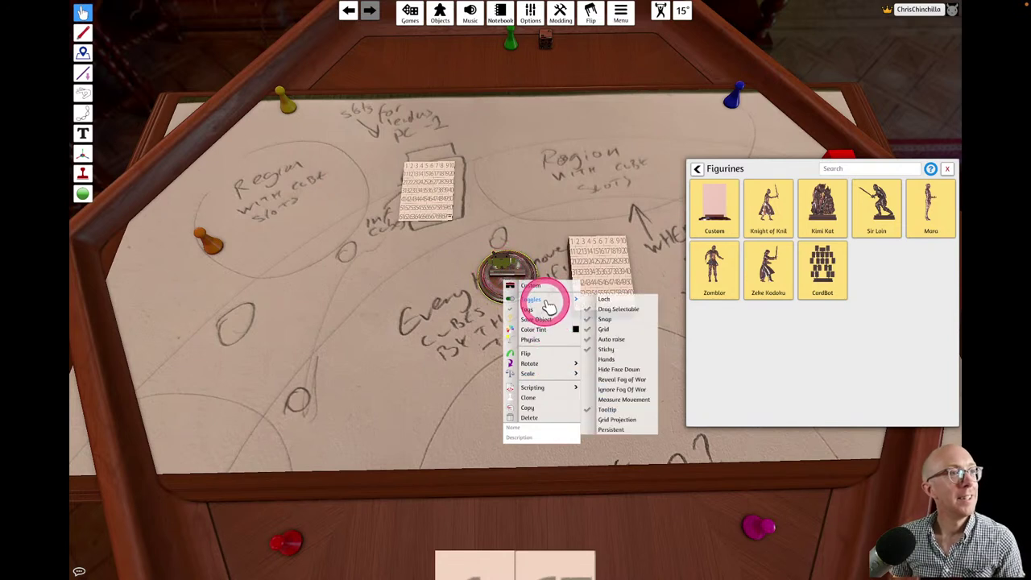
mouse_move(538, 366)
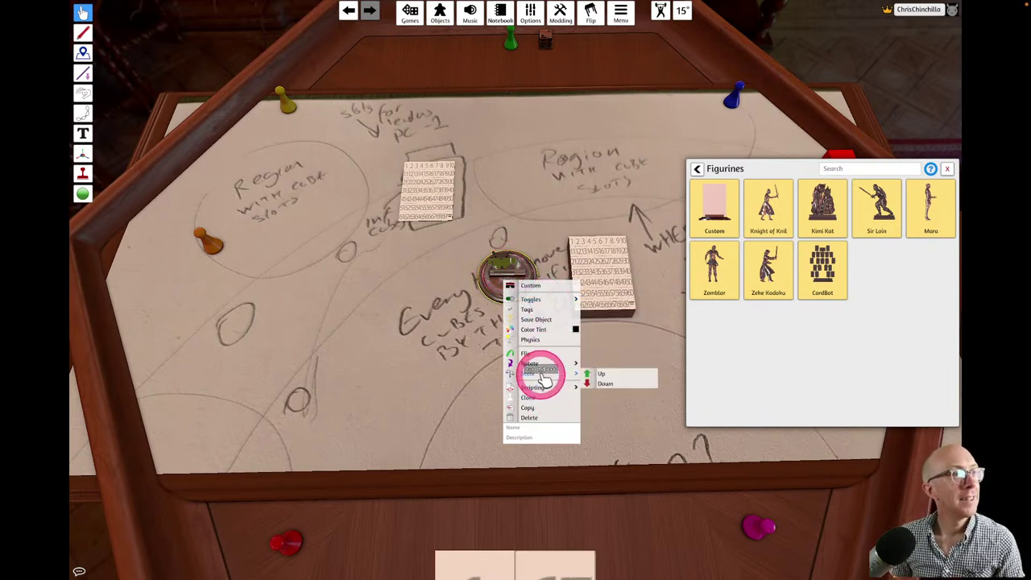
click(604, 364)
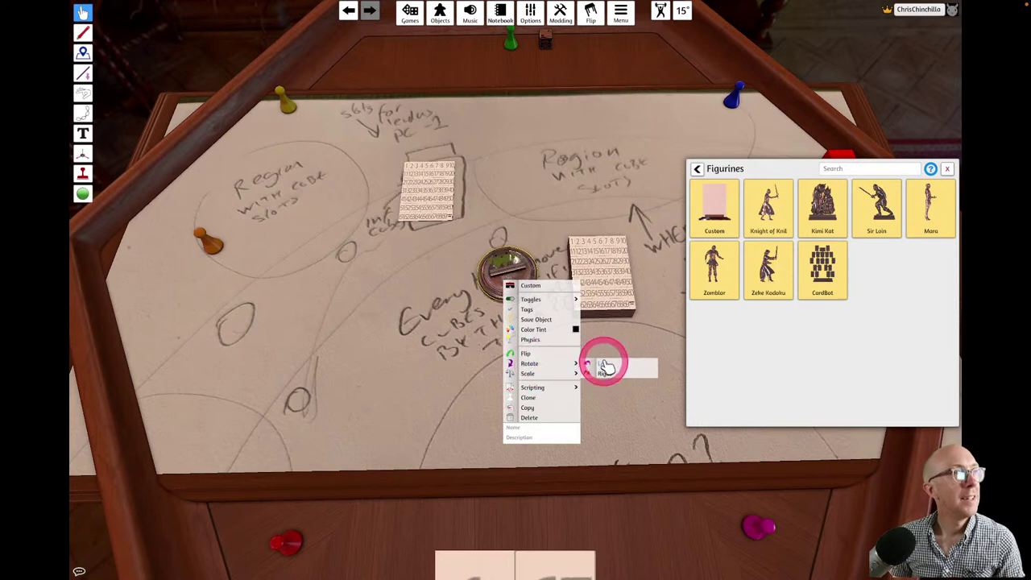
click(479, 298)
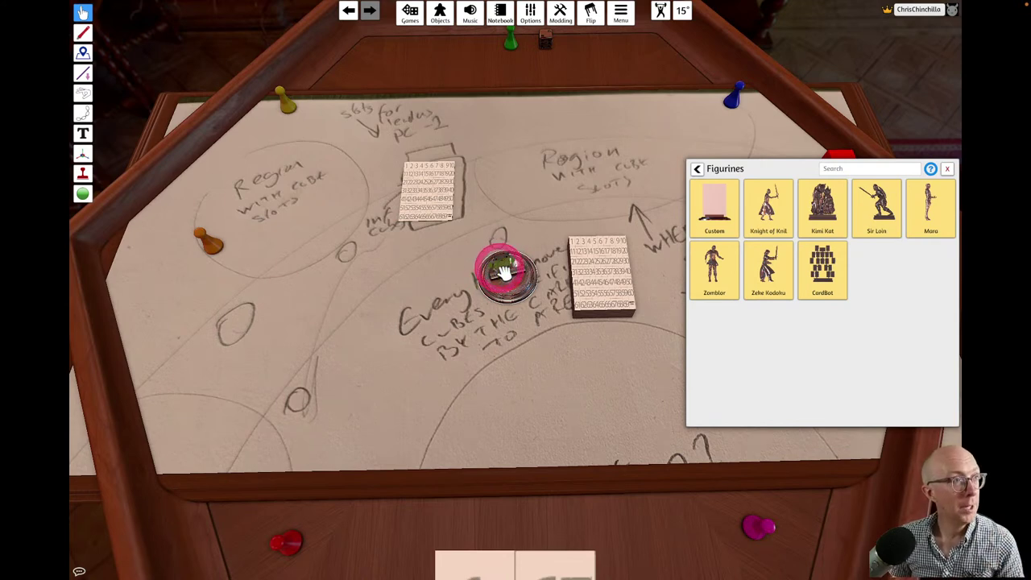
drag(504, 272, 406, 234)
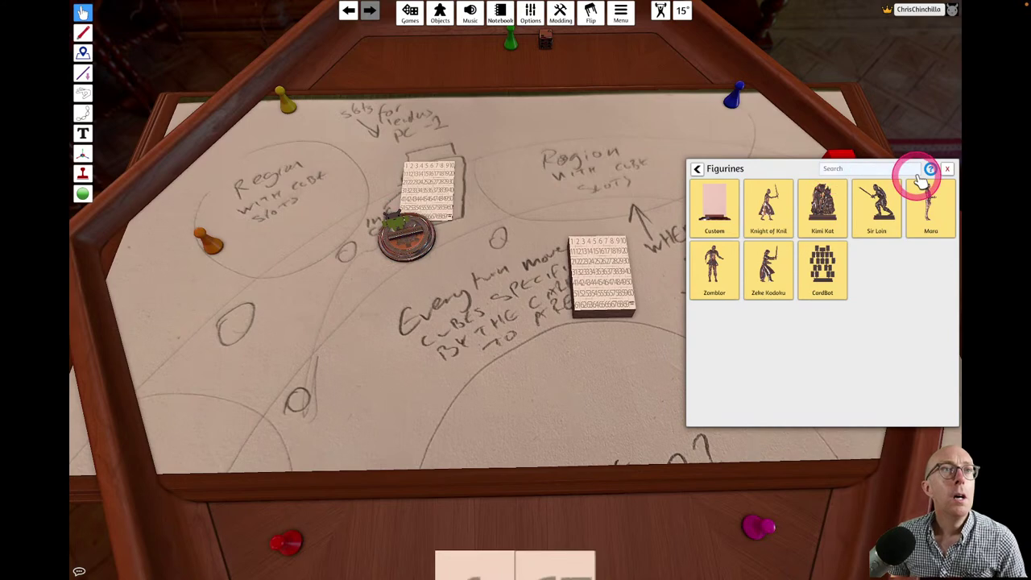
click(948, 172)
- Switch to Safari and review the game-dev blog guide's sections on custom components, copying pieces and releasing the Workshop item
key(super+Tab)
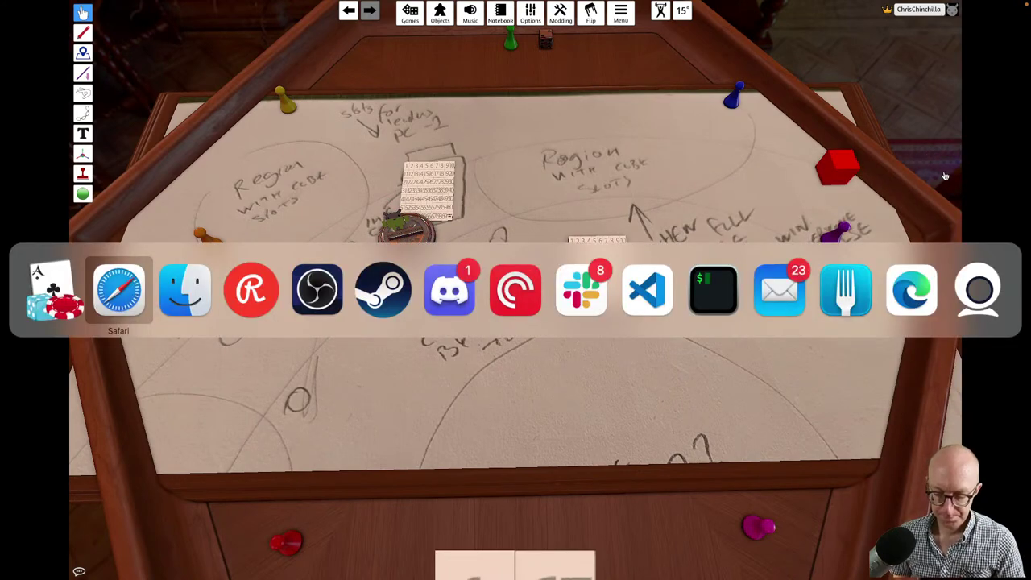
scroll(520, 379, down, 10)
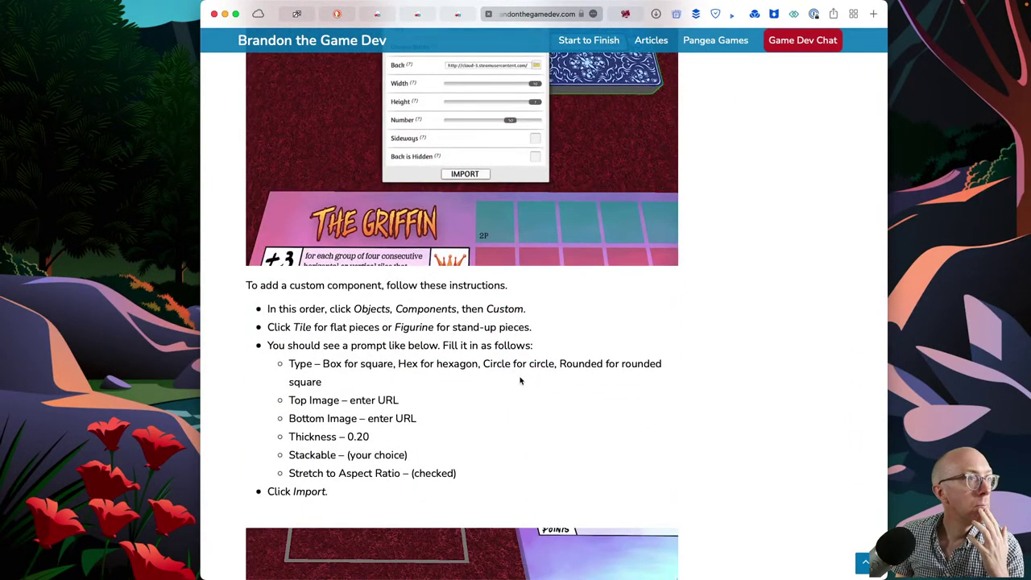
scroll(520, 380, down, 7)
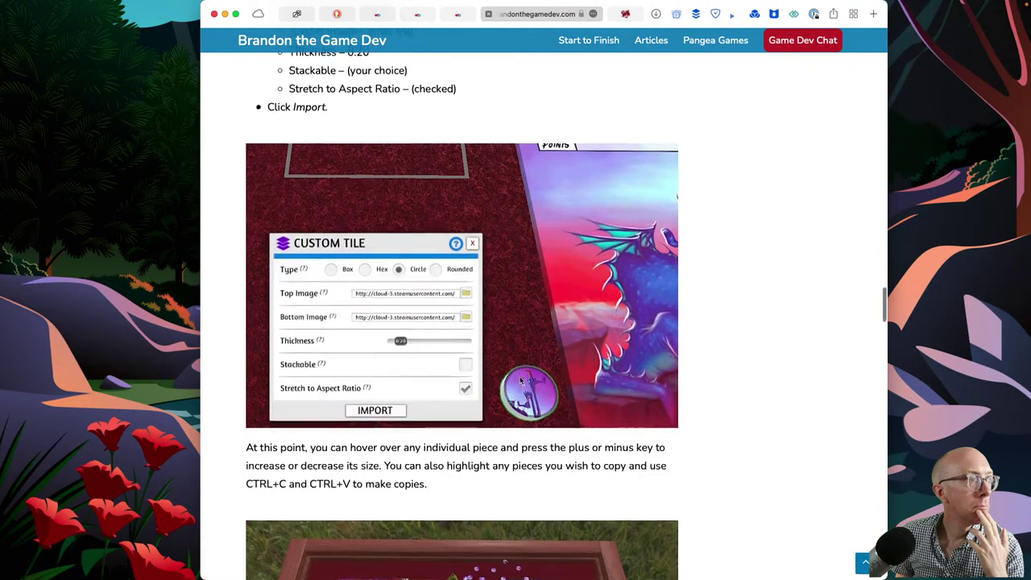
scroll(521, 380, down, 4)
scroll(522, 380, up, 3)
click(521, 381)
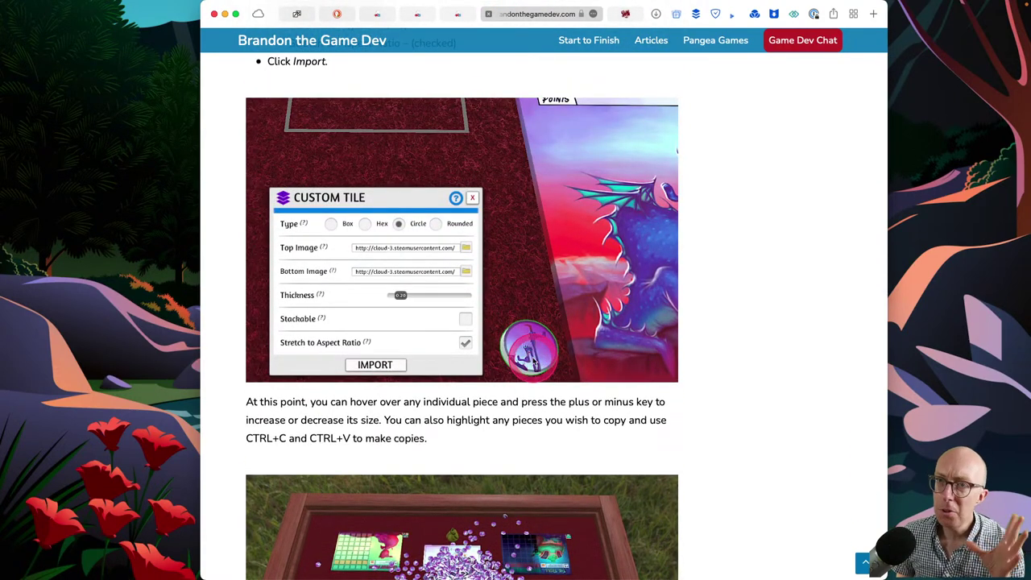
scroll(534, 362, down, 10)
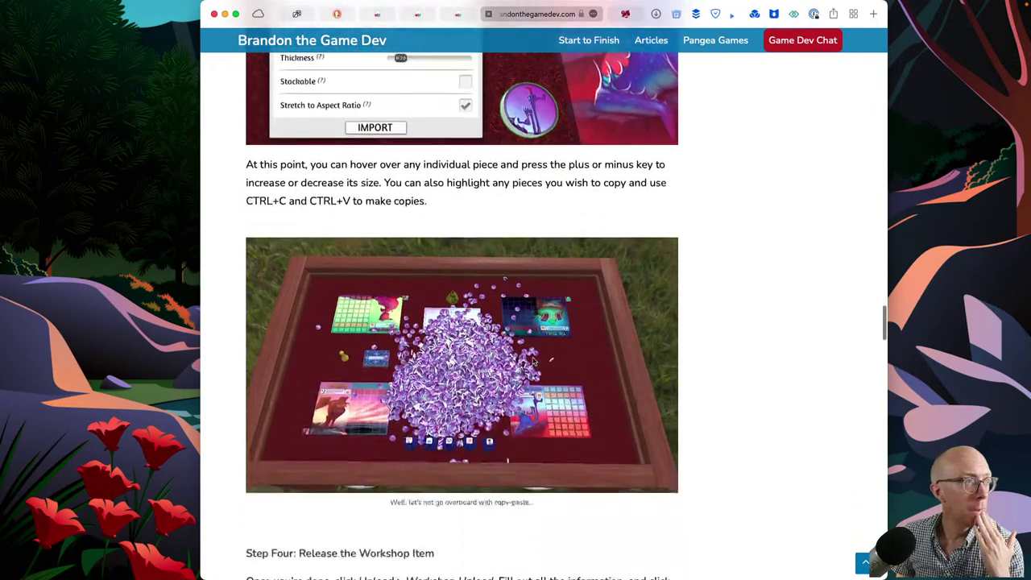
scroll(532, 358, down, 12)
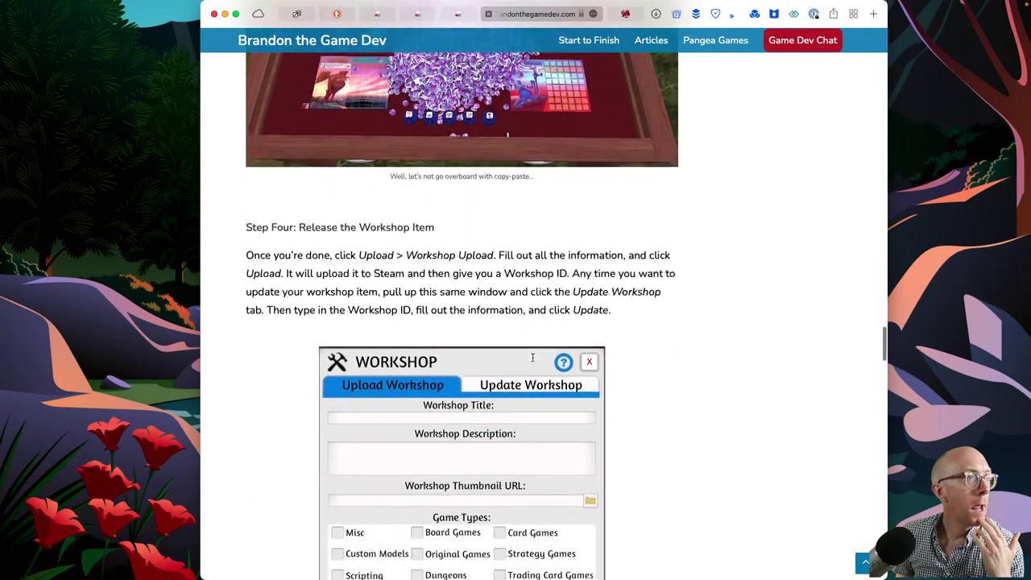
scroll(532, 359, down, 5)
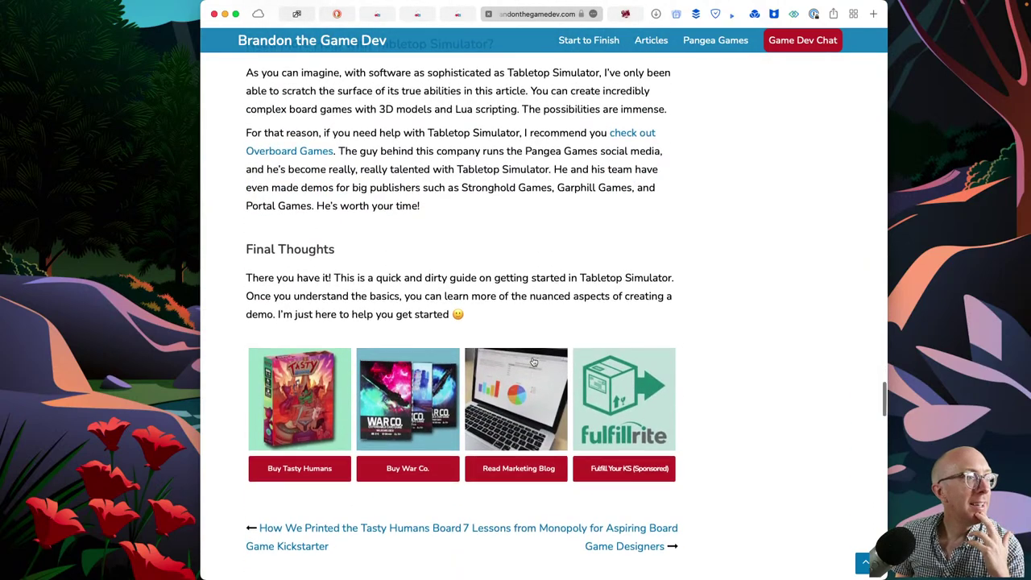
scroll(533, 361, up, 20)
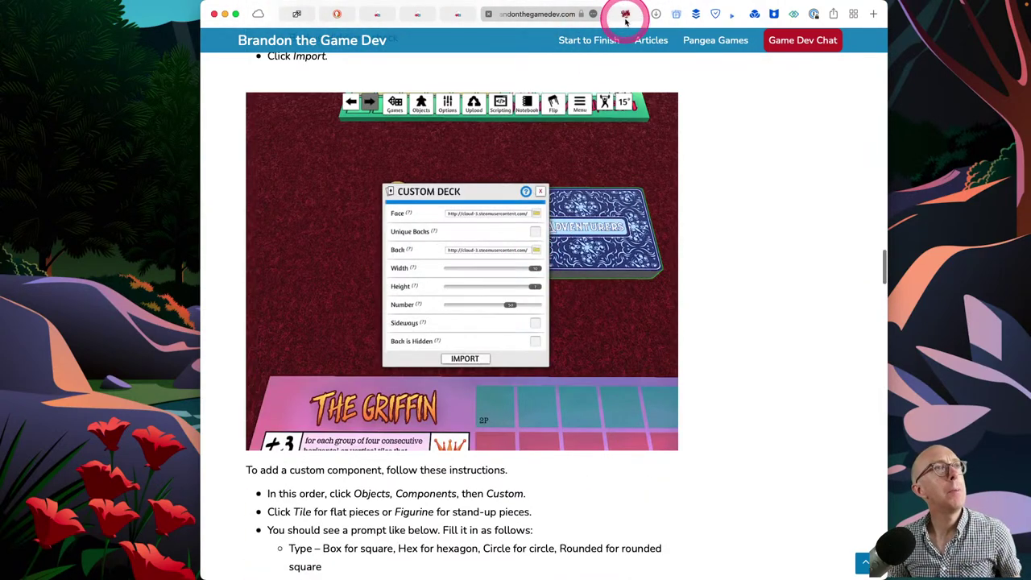
- Open the article Creating Custom Cards On Tabletop Simulator and read its sections on card layout, card creation and the image collage
click(626, 14)
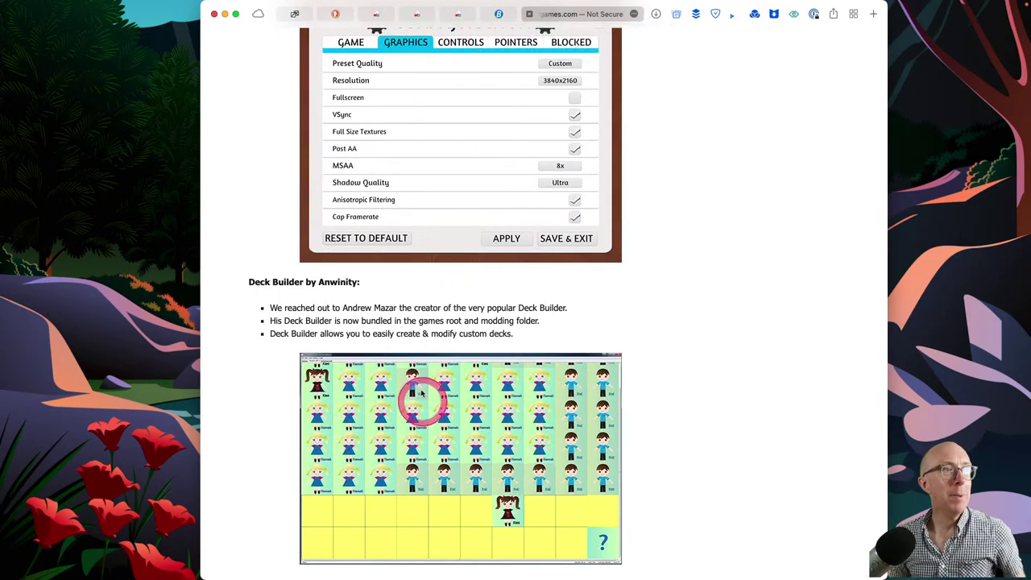
click(459, 14)
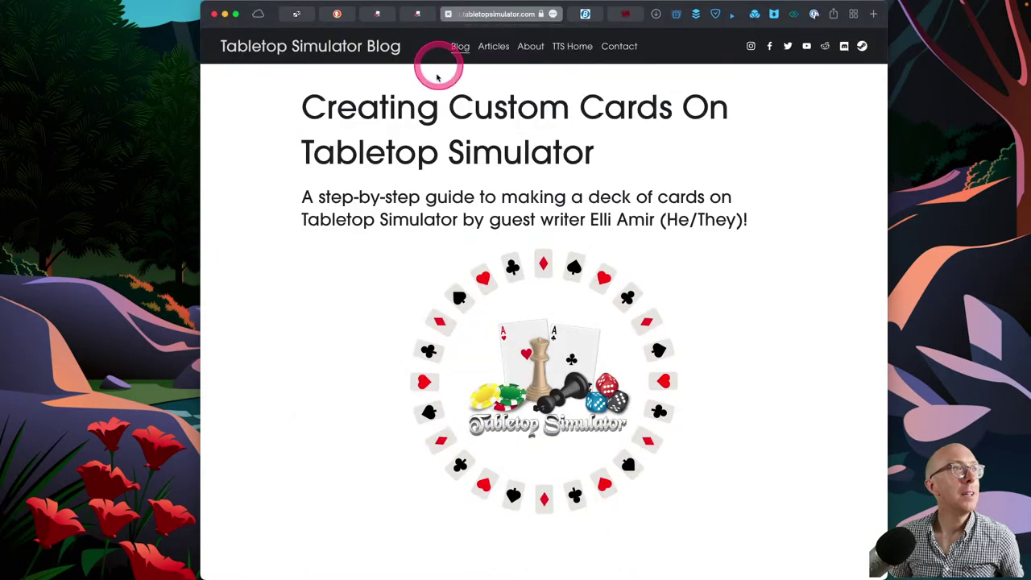
scroll(403, 233, down, 15)
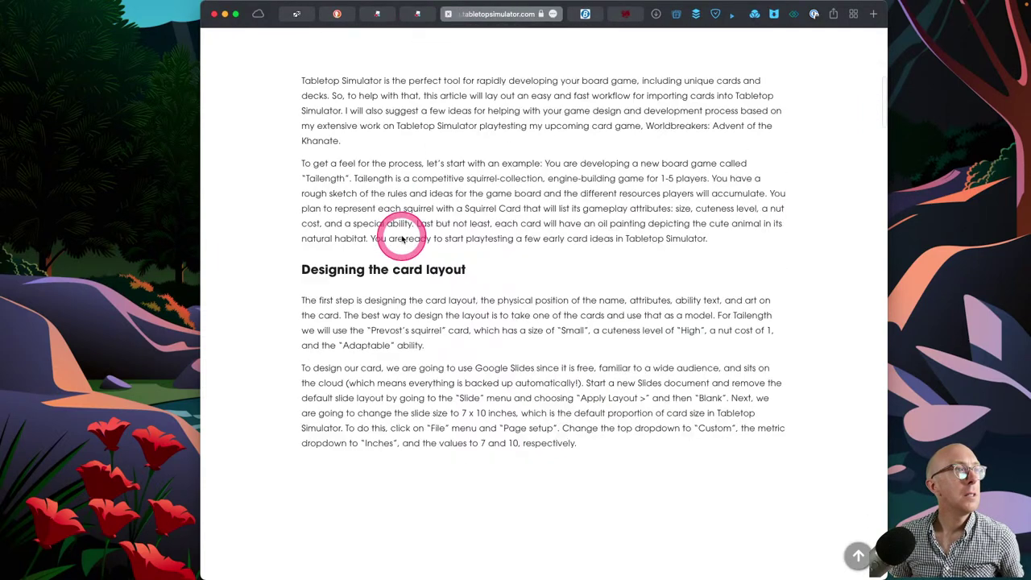
scroll(401, 236, down, 5)
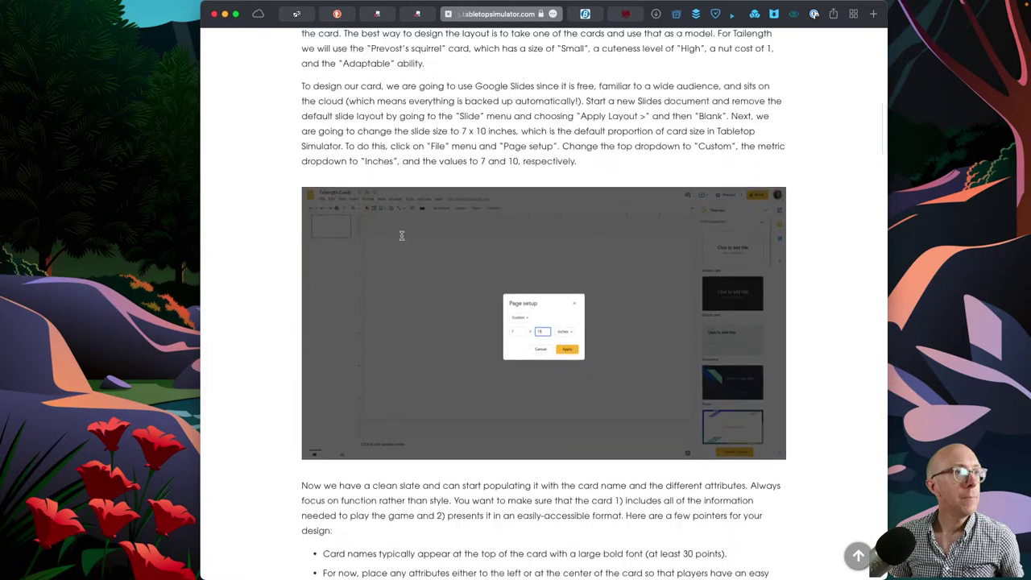
scroll(401, 238, down, 9)
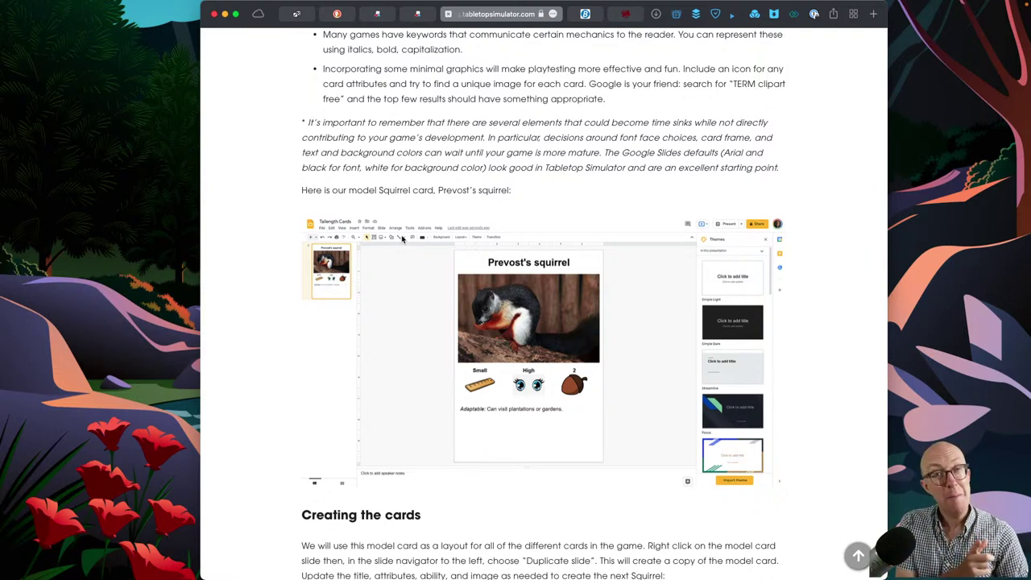
scroll(401, 237, down, 14)
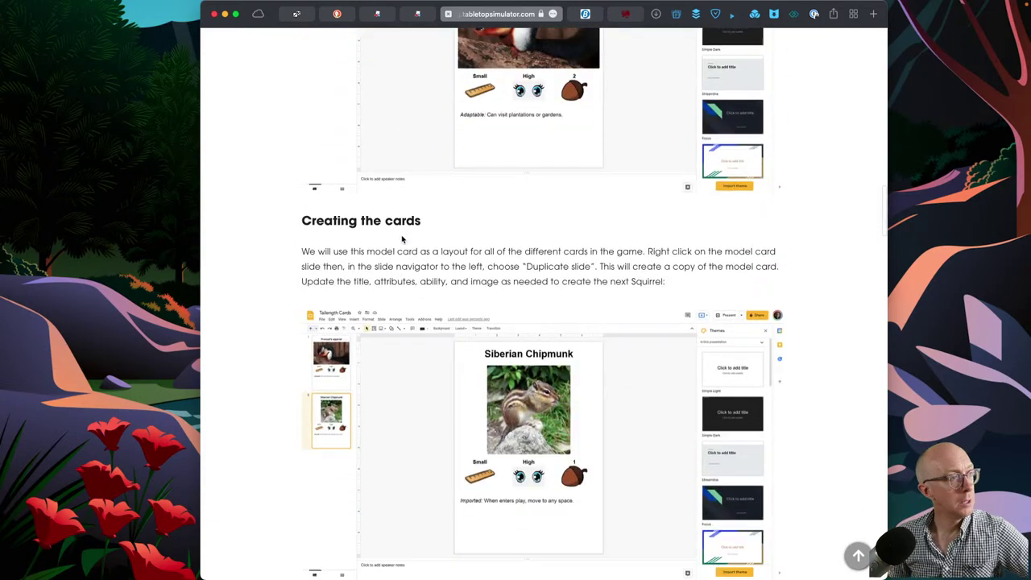
scroll(401, 239, down, 10)
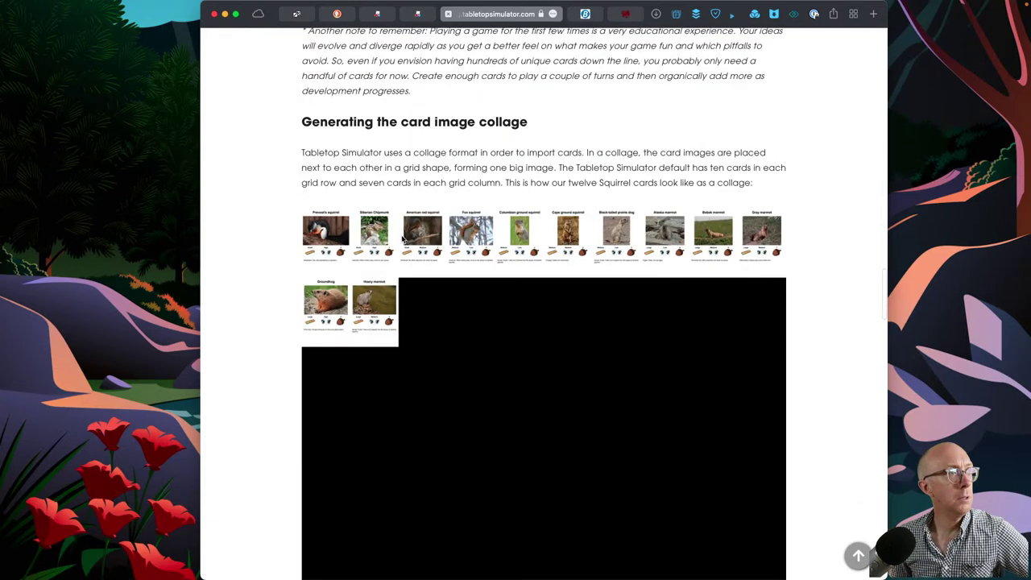
scroll(402, 238, down, 8)
scroll(402, 239, up, 5)
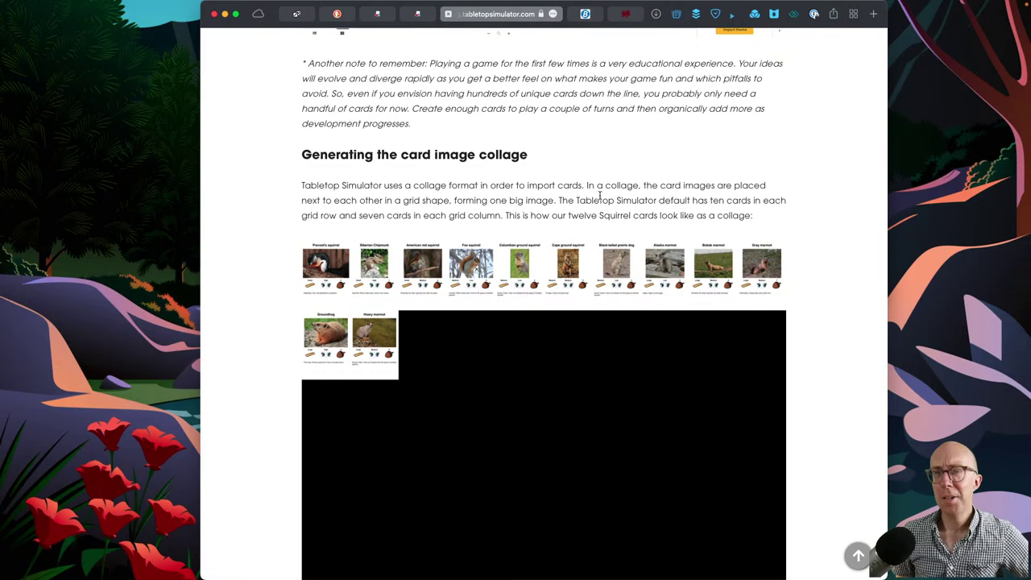
- Read the rest of the custom cards article, covering the collage conversion steps, the Deck Builder export and importing the deck
scroll(599, 195, down, 10)
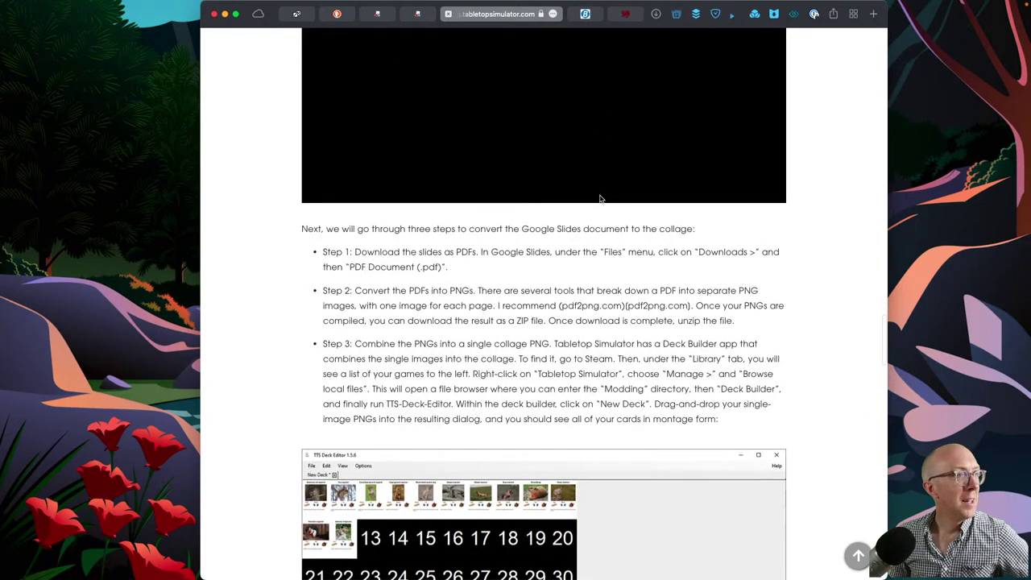
scroll(599, 199, down, 8)
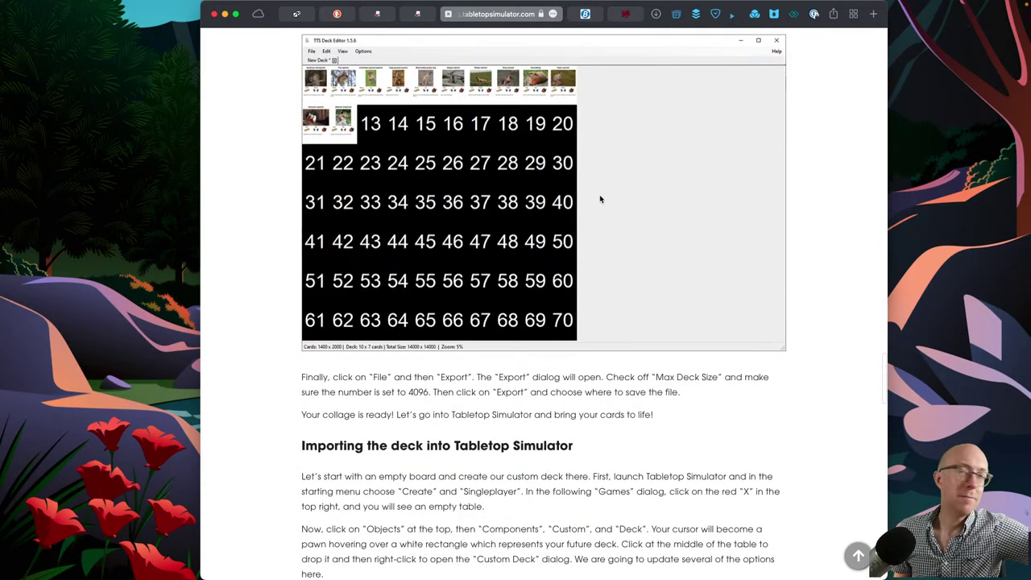
scroll(600, 199, down, 19)
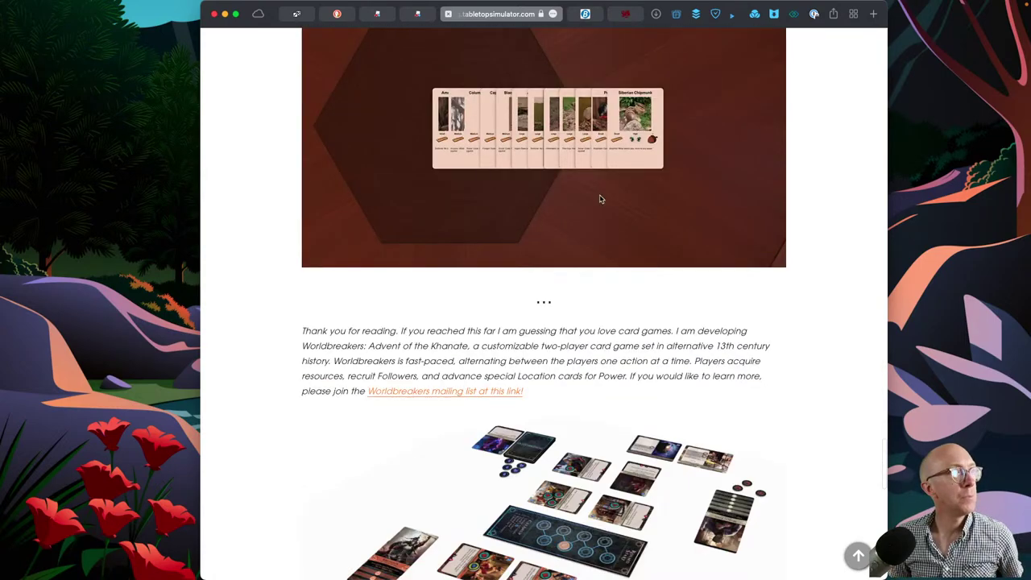
scroll(599, 199, down, 5)
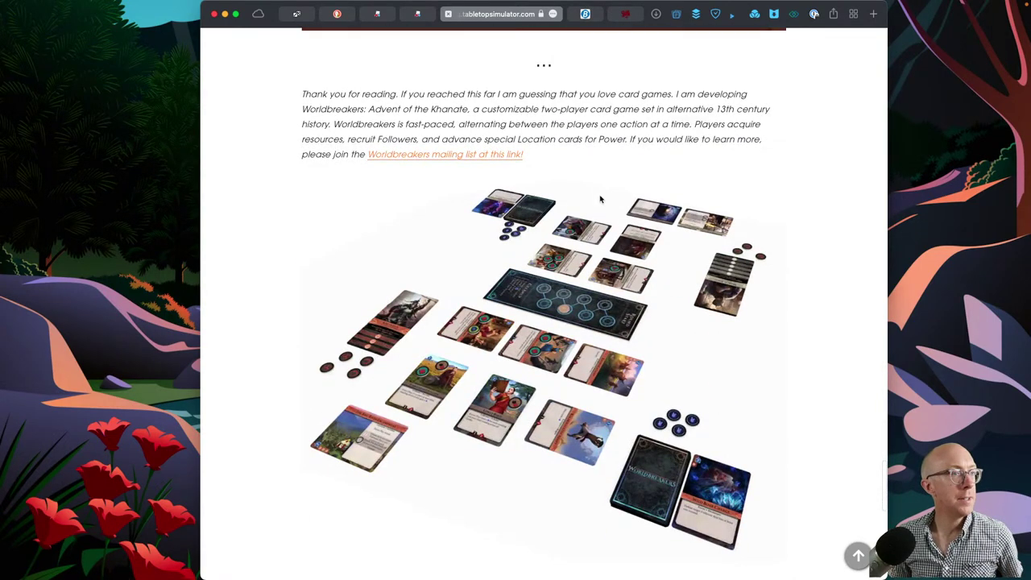
scroll(599, 199, down, 12)
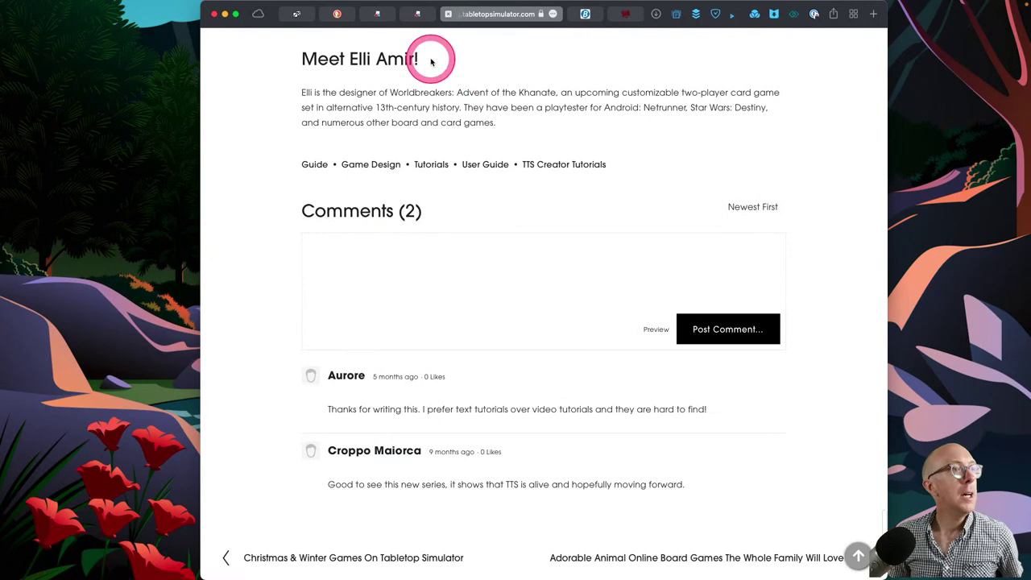
- Browse the Tabletop Simulator blog's mod creation and general guide listings for available tutorials
click(419, 15)
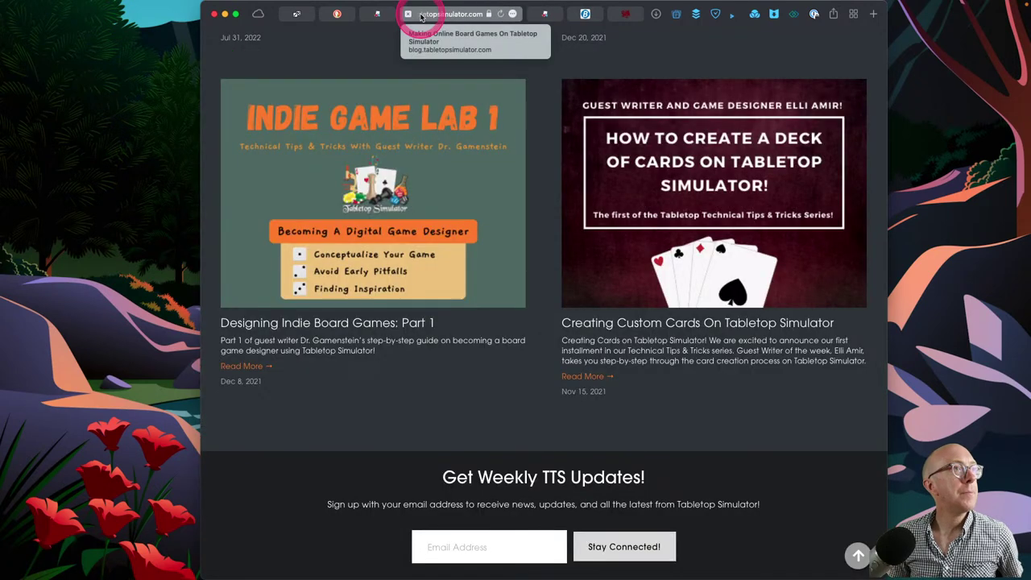
click(378, 14)
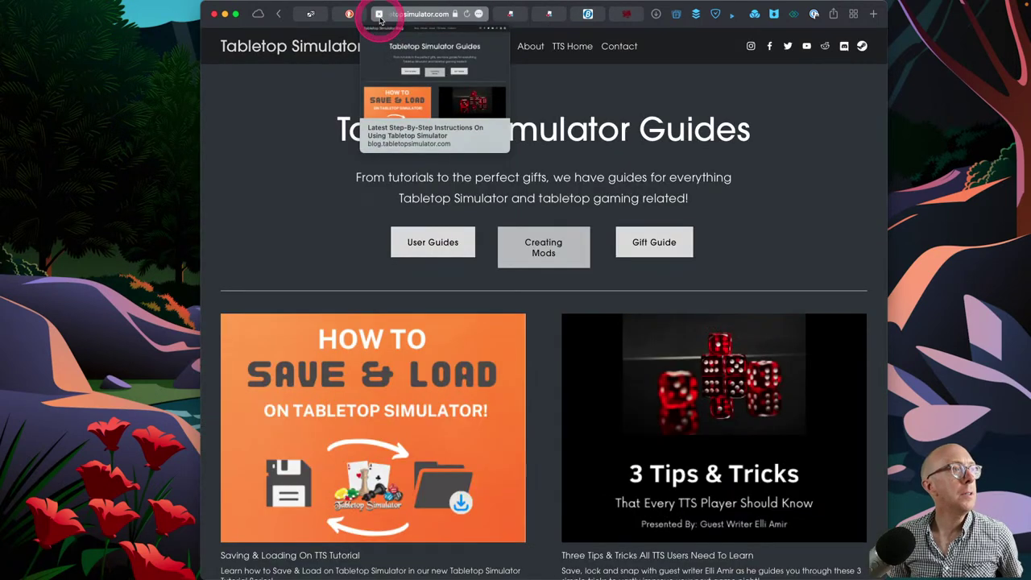
scroll(475, 350, down, 3)
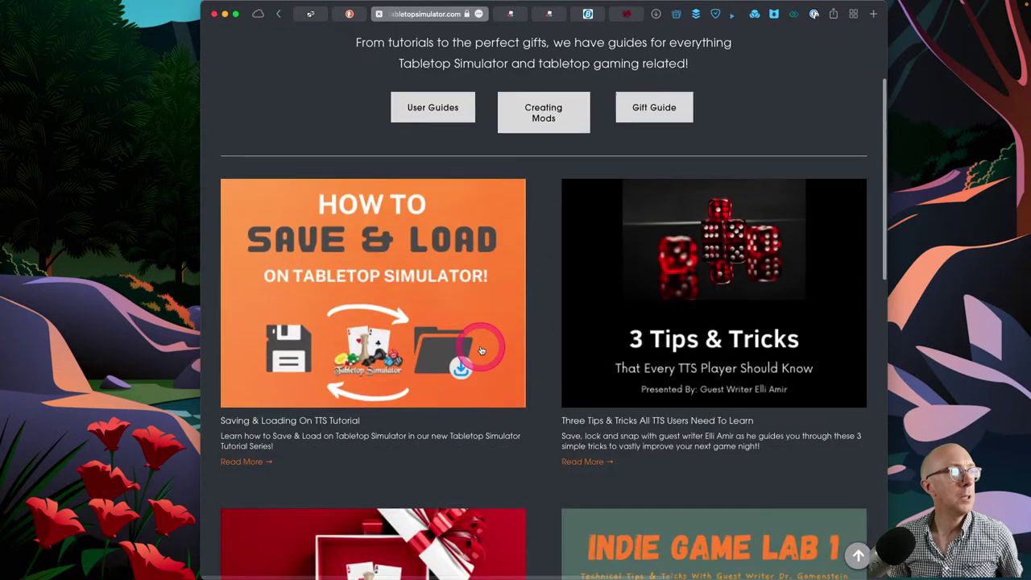
scroll(481, 349, down, 3)
scroll(481, 349, down, 4)
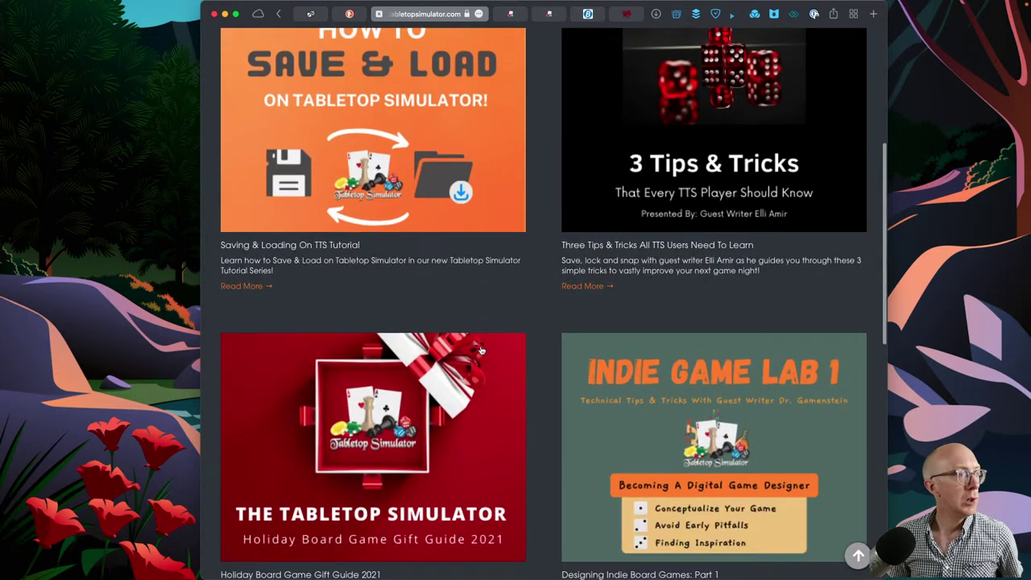
scroll(481, 350, down, 10)
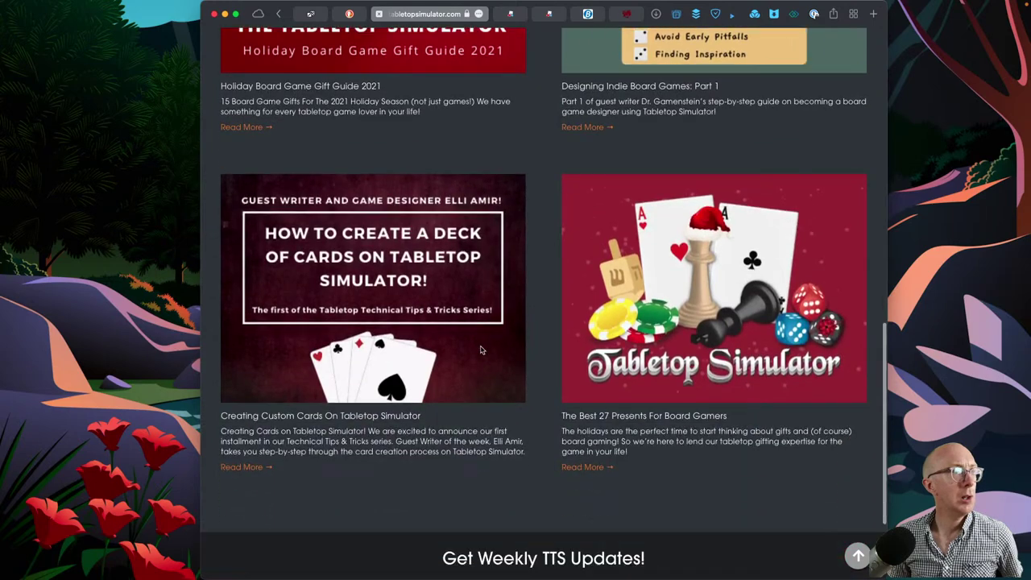
- Return to the Knowledge Base's Importing Mods page and look through its list of game tool, host guide and custom content topics
scroll(481, 349, down, 2)
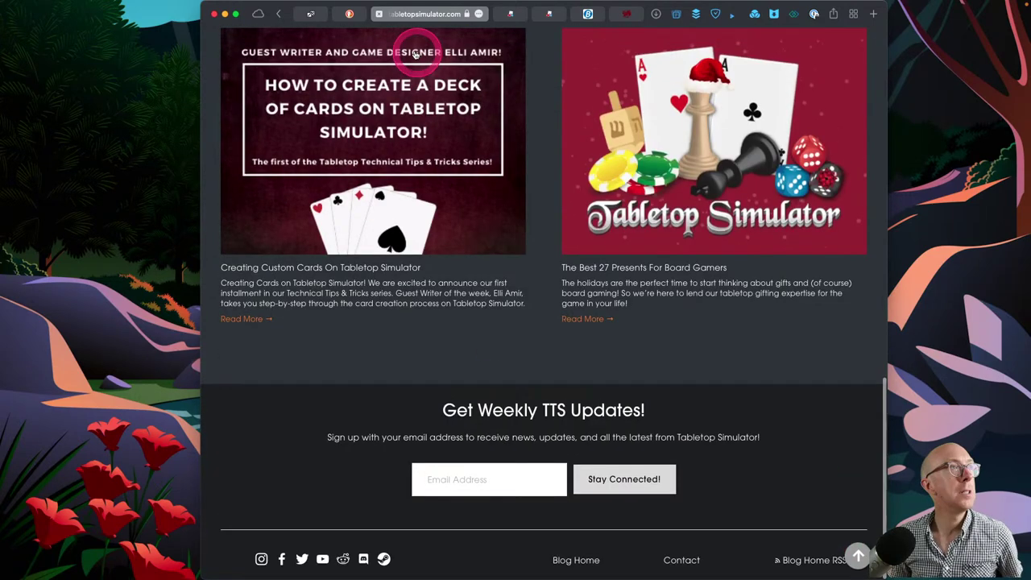
click(352, 15)
click(311, 13)
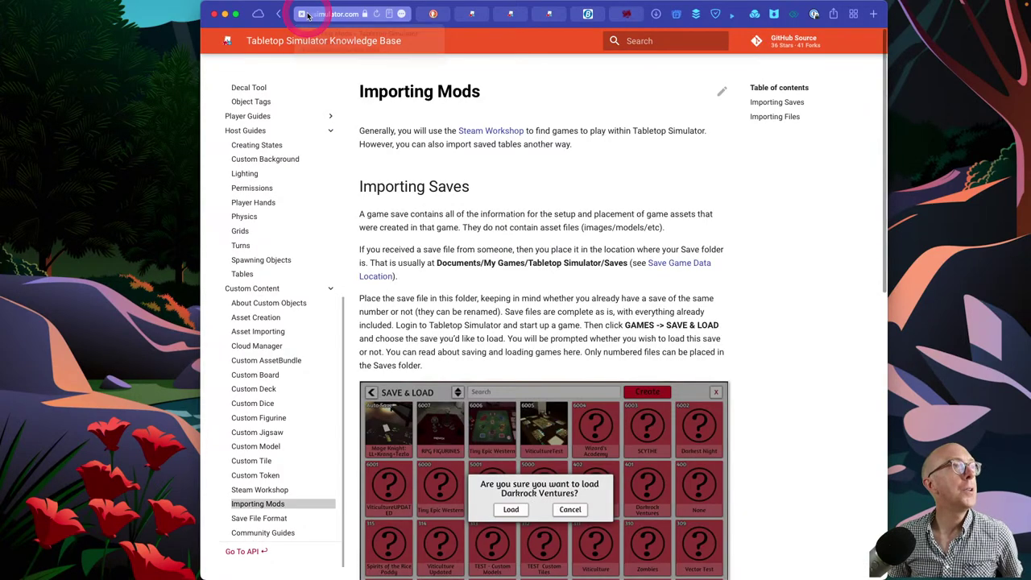
click(288, 272)
scroll(290, 281, down, 2)
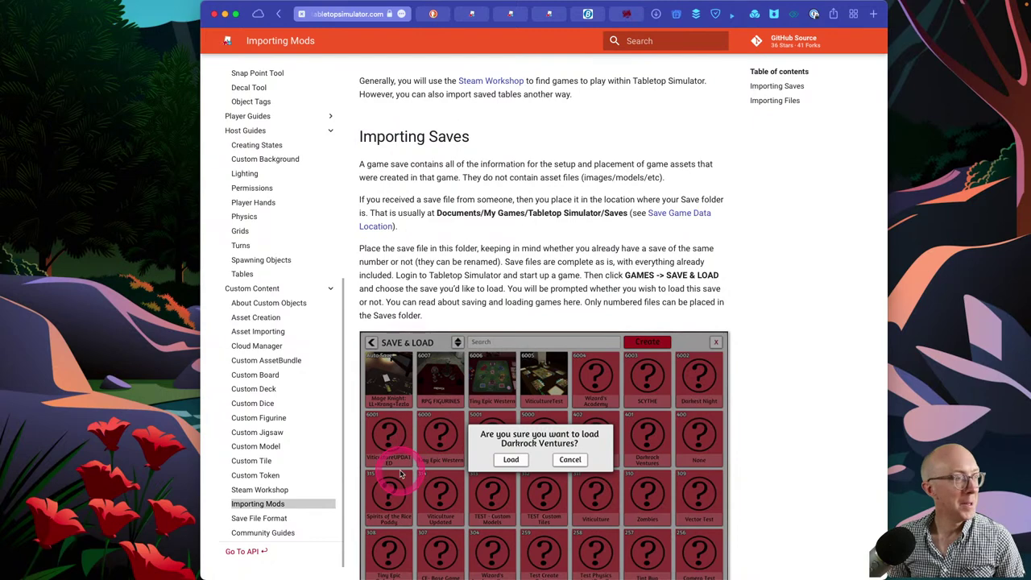
scroll(301, 501, up, 1)
scroll(257, 361, up, 1)
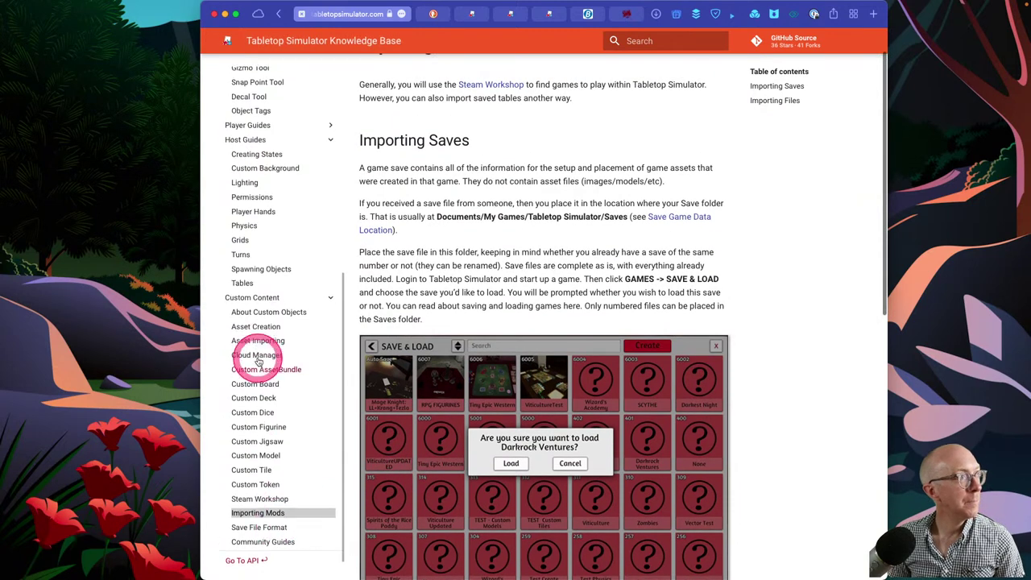
scroll(258, 360, down, 1)
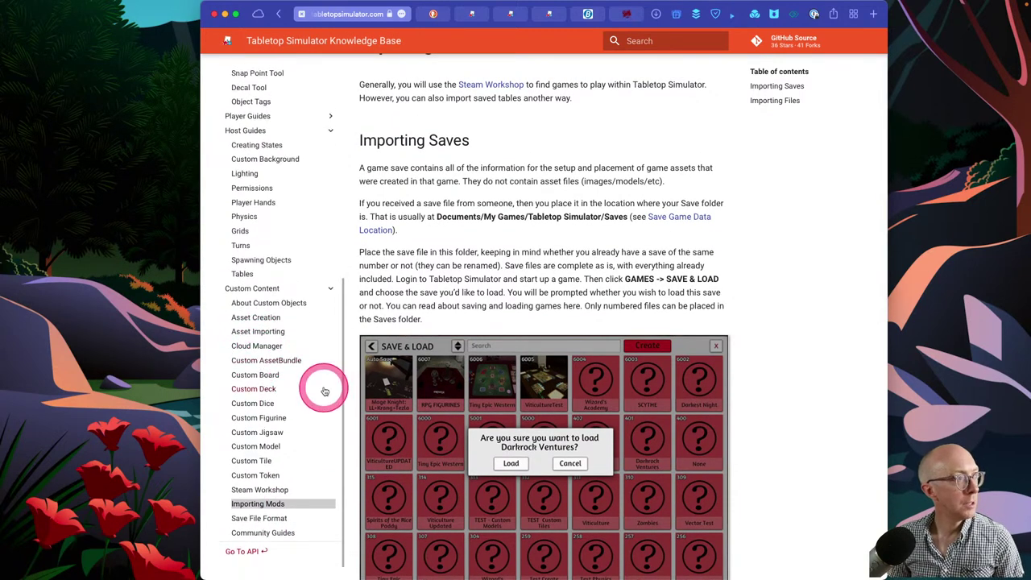
scroll(276, 305, up, 8)
scroll(270, 304, up, 1)
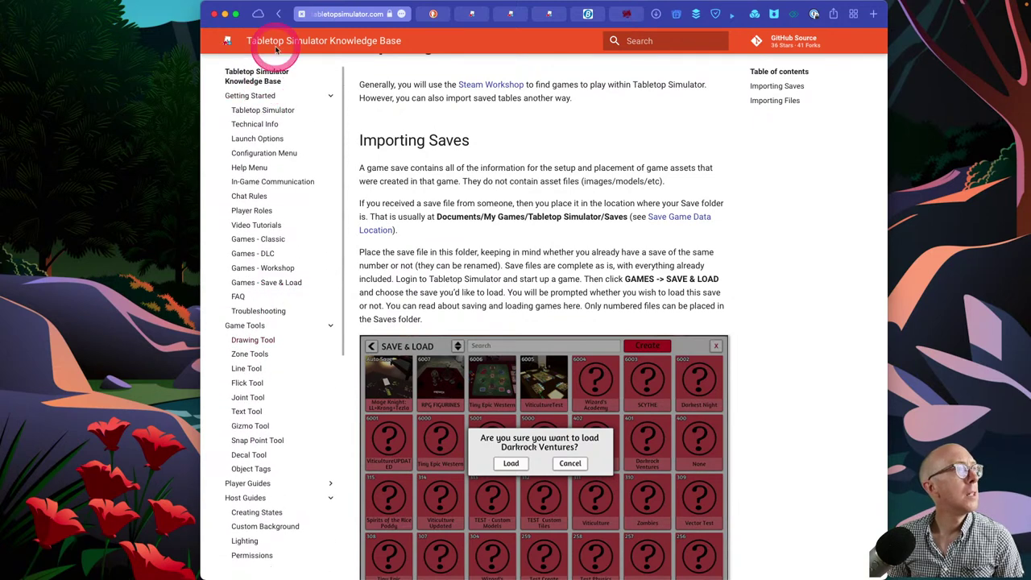
scroll(291, 320, down, 4)
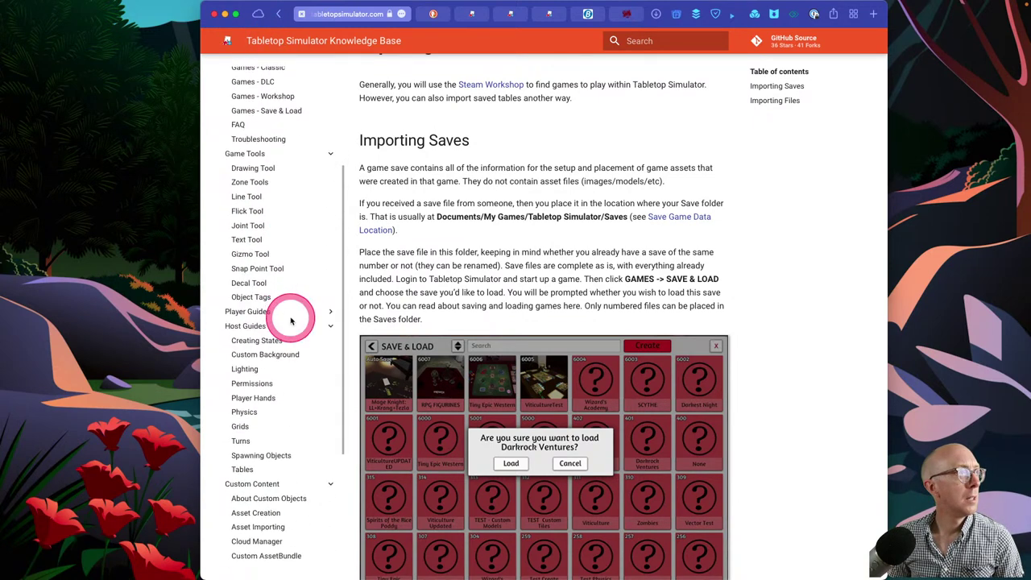
scroll(284, 355, down, 5)
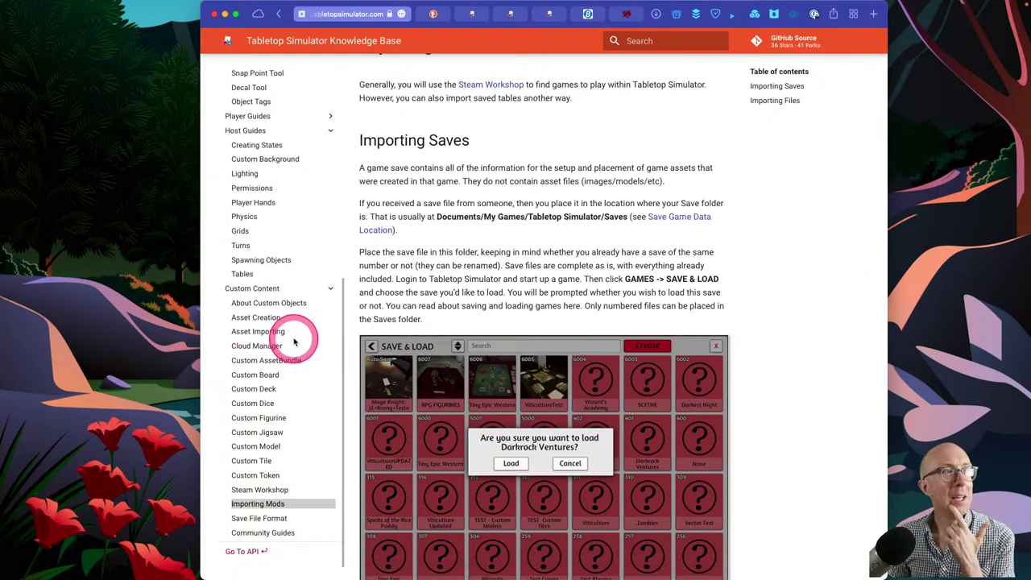
- Open the Custom Board and Custom Figurine articles and review how each component is created and imported, including front and back figurine images
click(261, 375)
scroll(538, 444, down, 2)
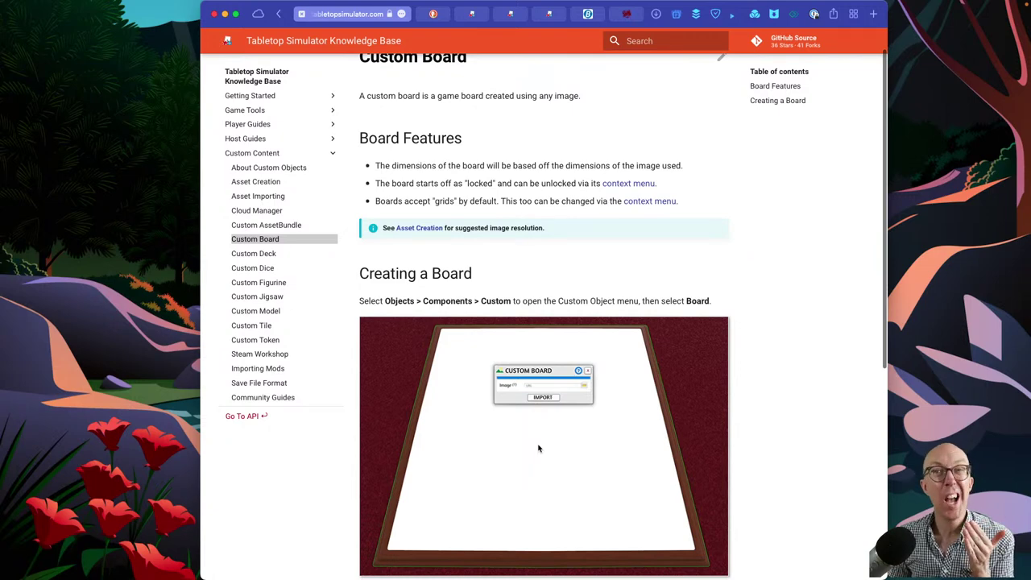
click(259, 282)
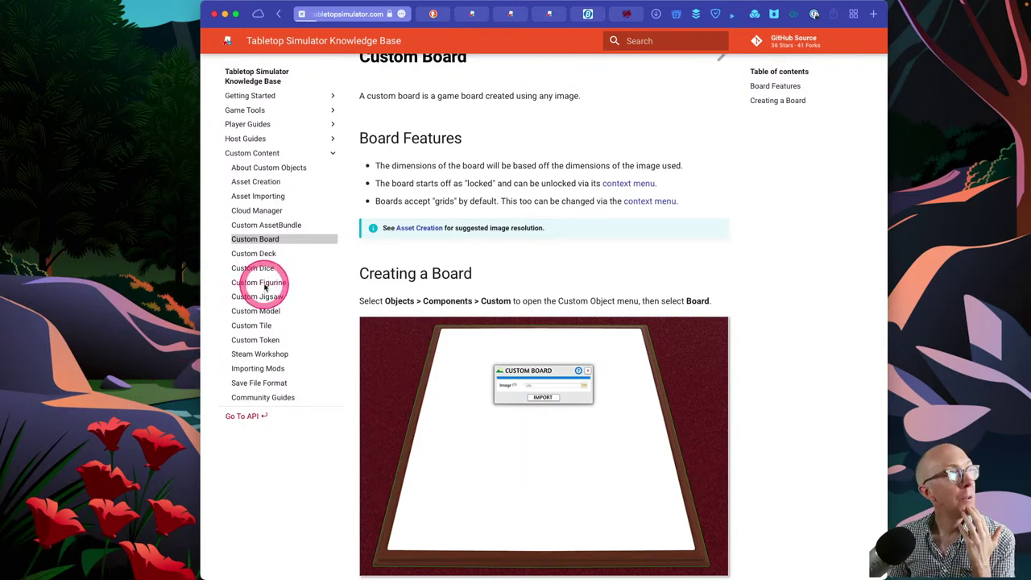
scroll(404, 378, down, 5)
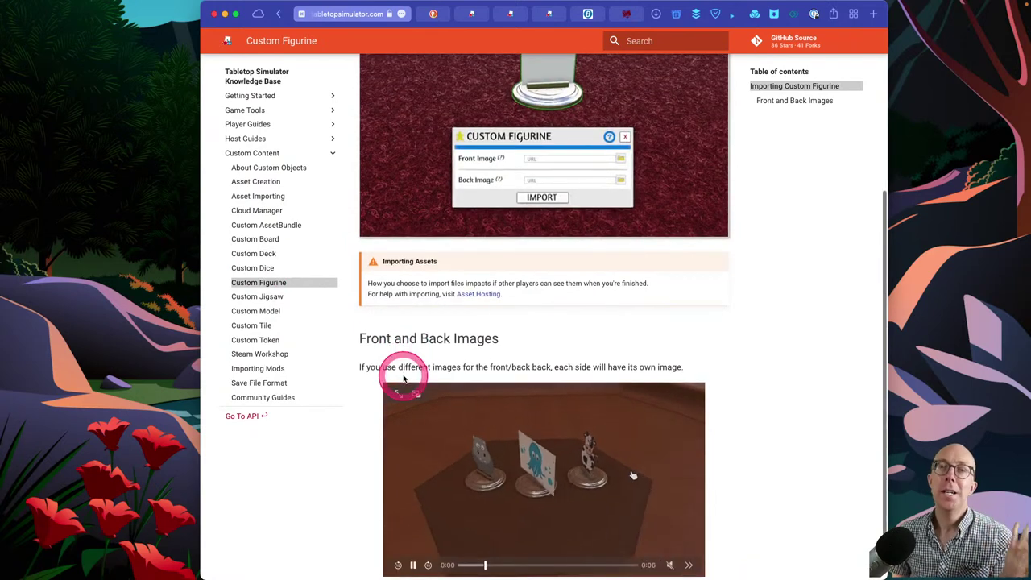
scroll(404, 378, down, 2)
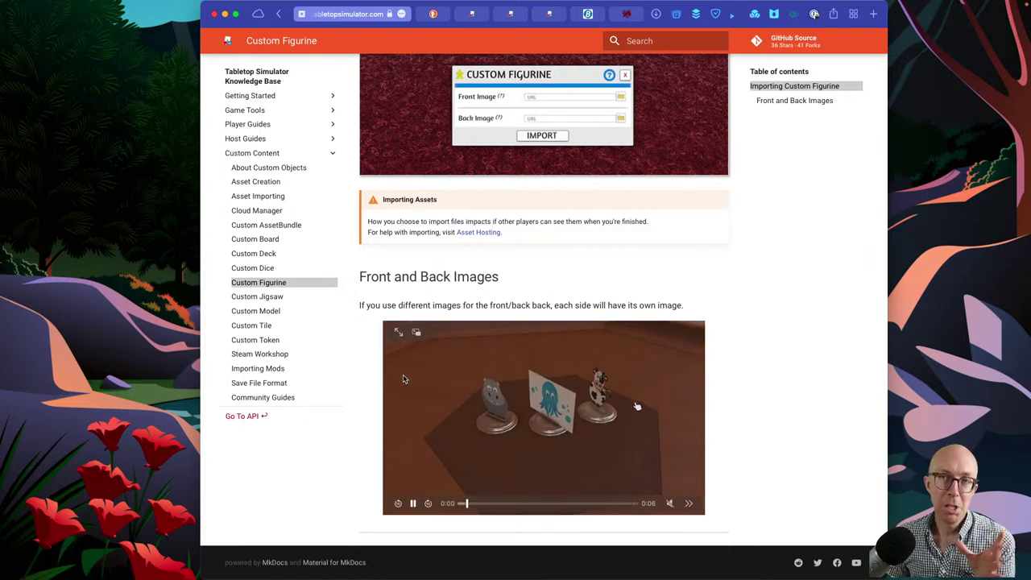
click(278, 272)
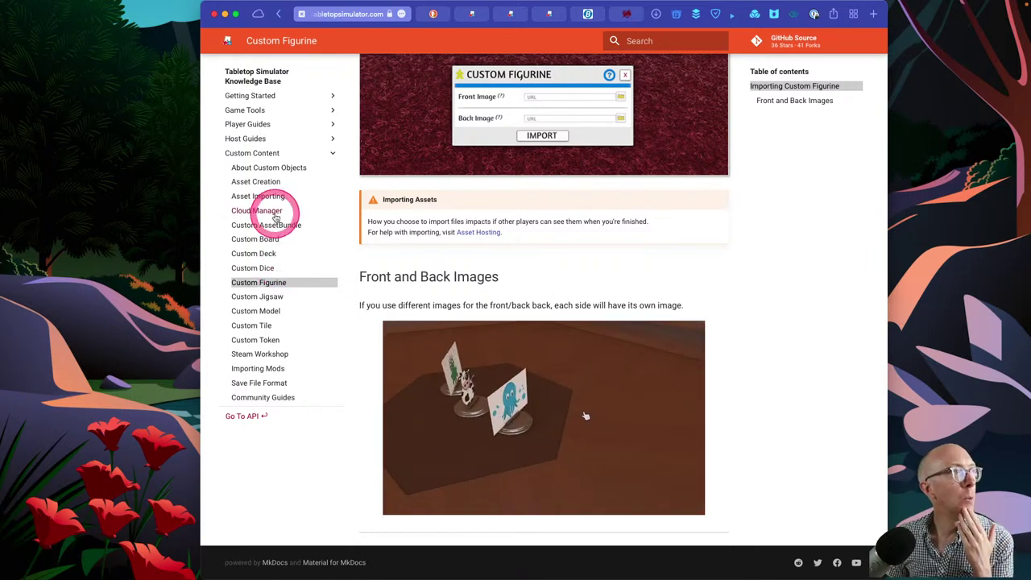
- Open the Community Guides page and expand the Host Guides, Game Tools, Getting Started and Player Guides sections to review their topics
click(270, 397)
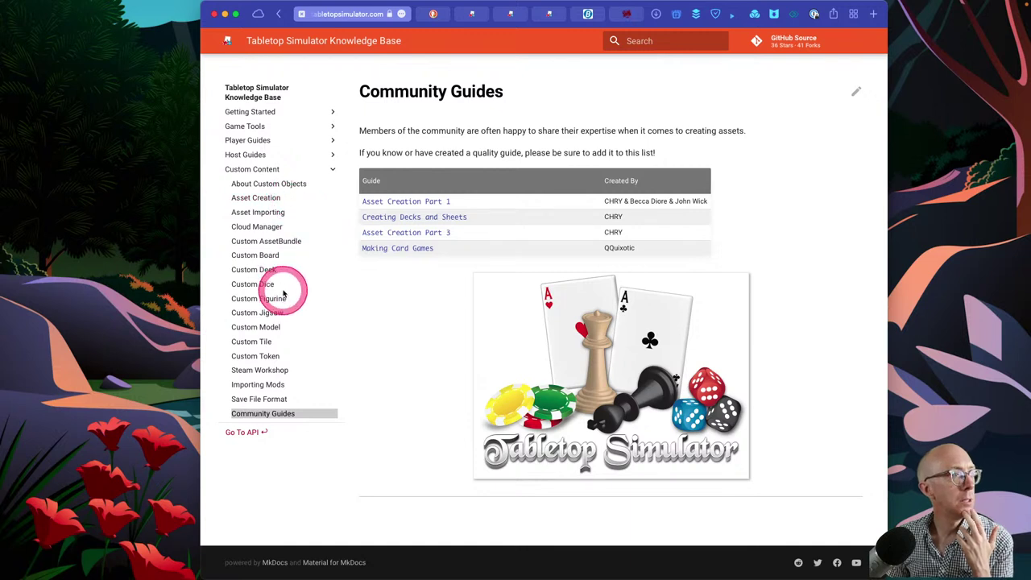
click(260, 155)
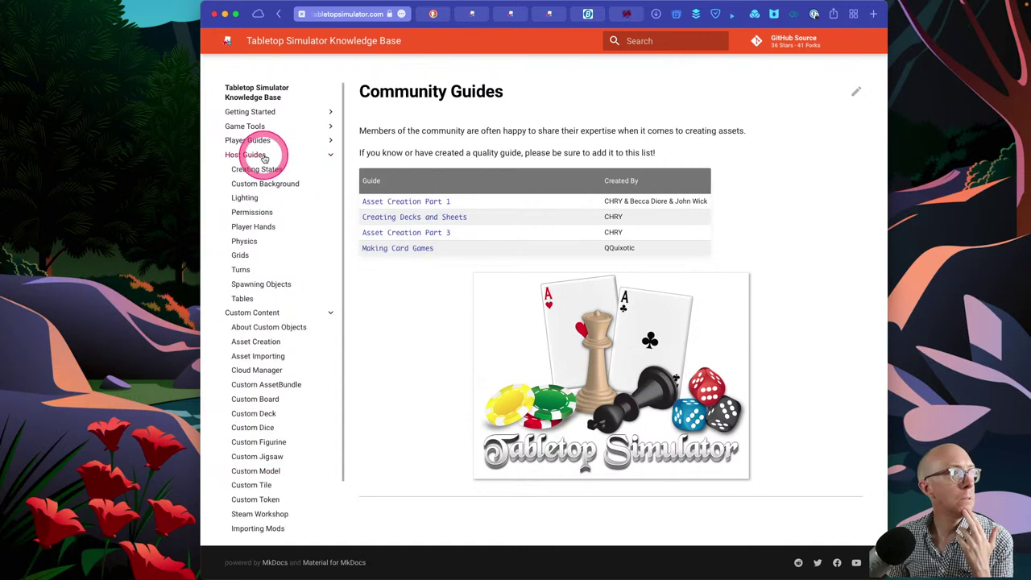
click(252, 128)
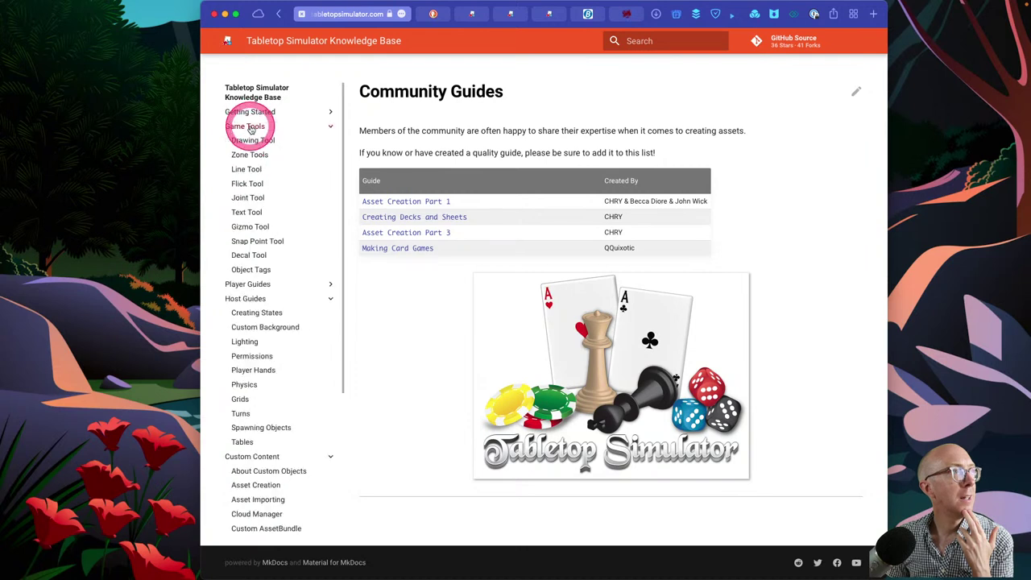
click(250, 114)
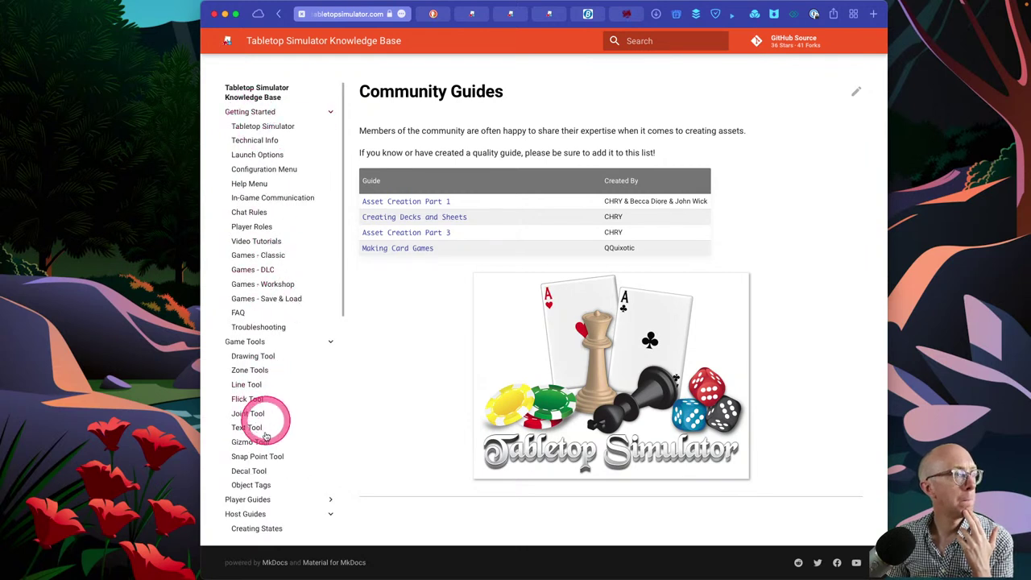
scroll(258, 505, down, 10)
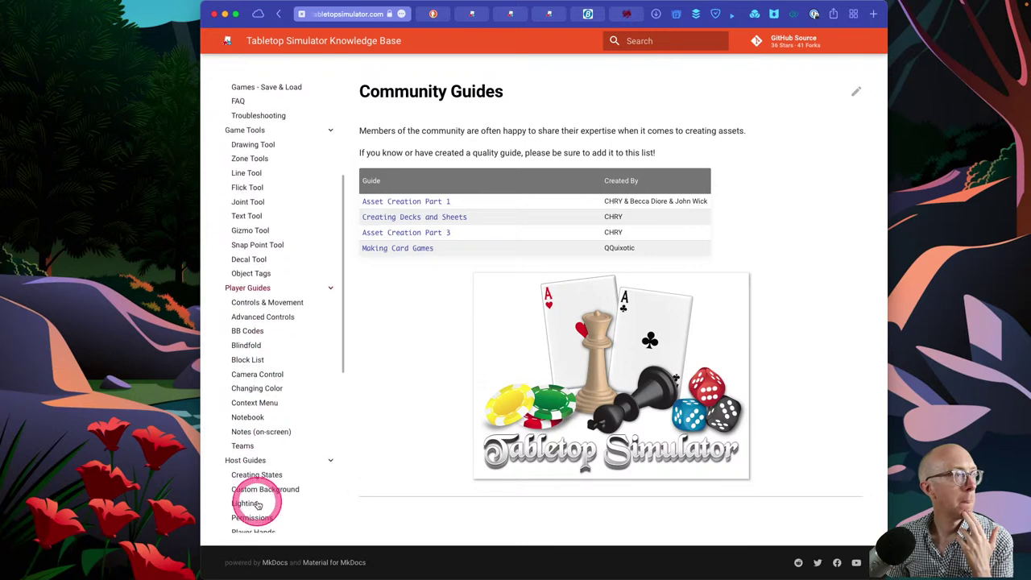
scroll(258, 499, down, 3)
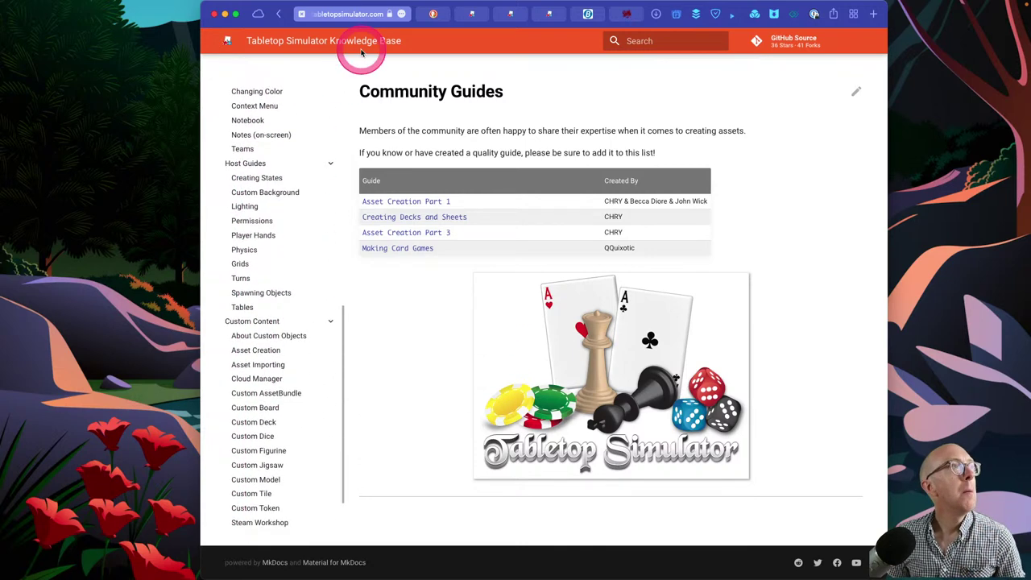
- Go back to the Tabletop Simulator homepage and open the Scripting API documentation from its resources
click(278, 15)
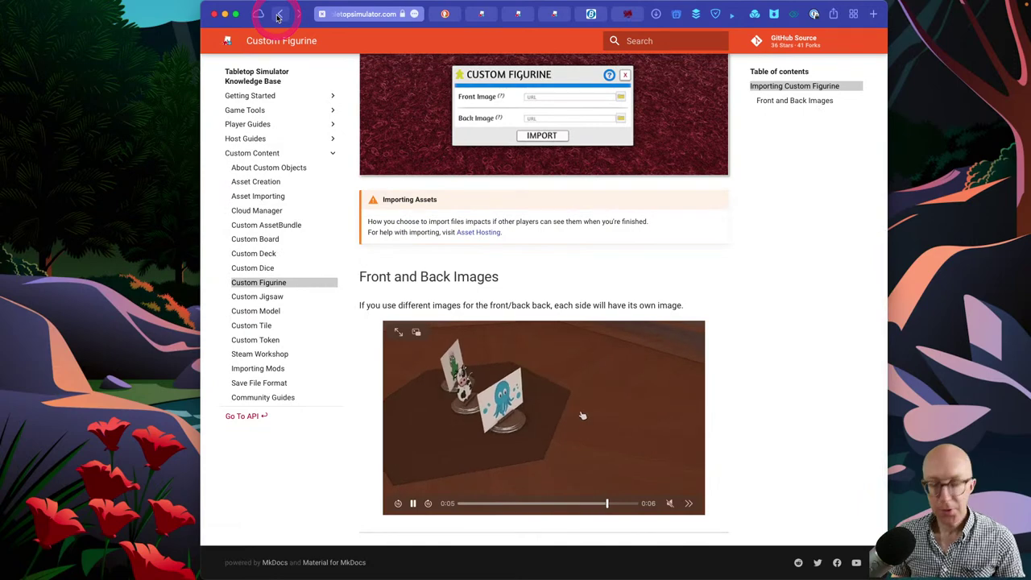
click(278, 14)
click(278, 14)
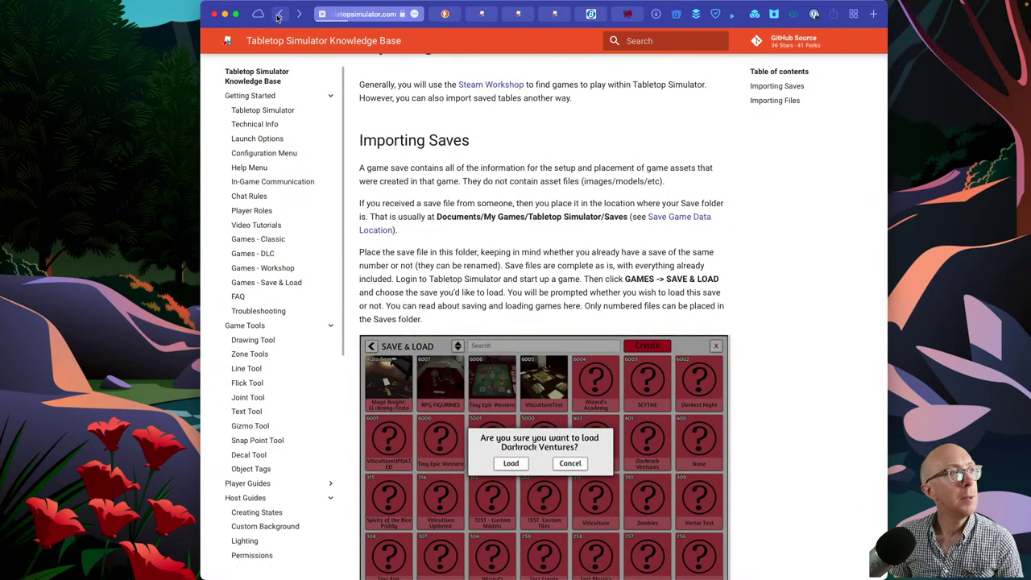
click(278, 14)
click(278, 14)
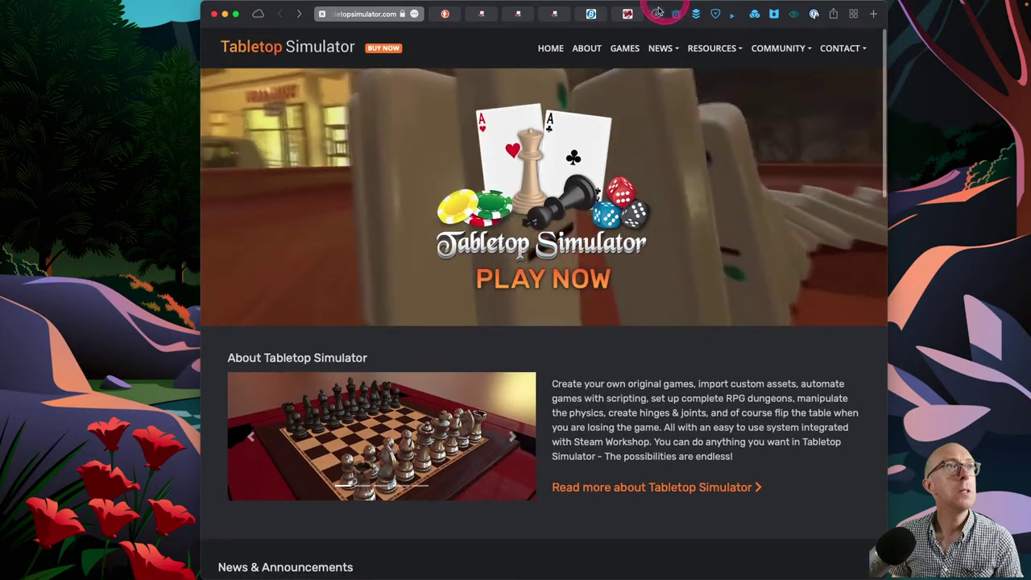
click(708, 48)
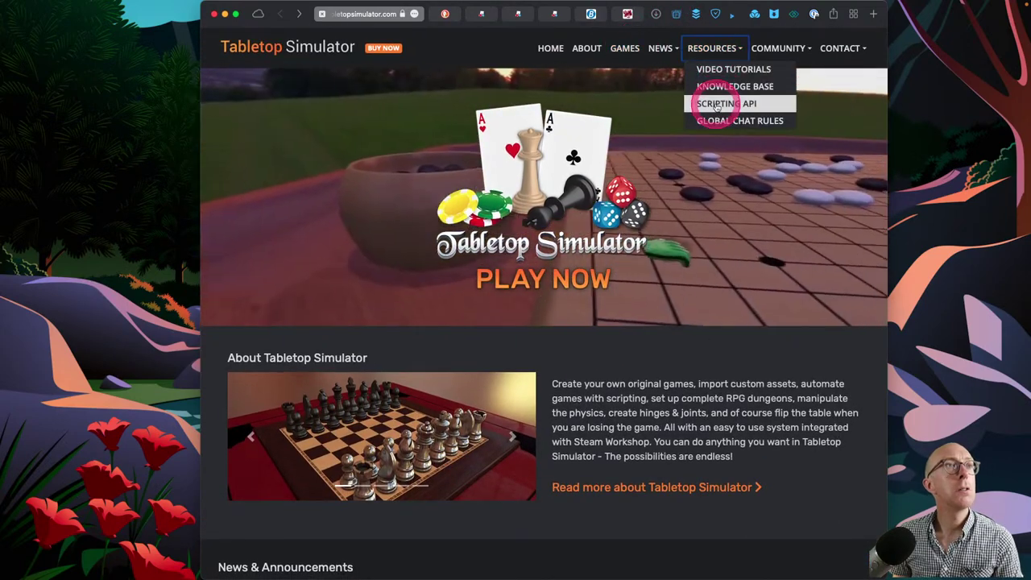
click(716, 105)
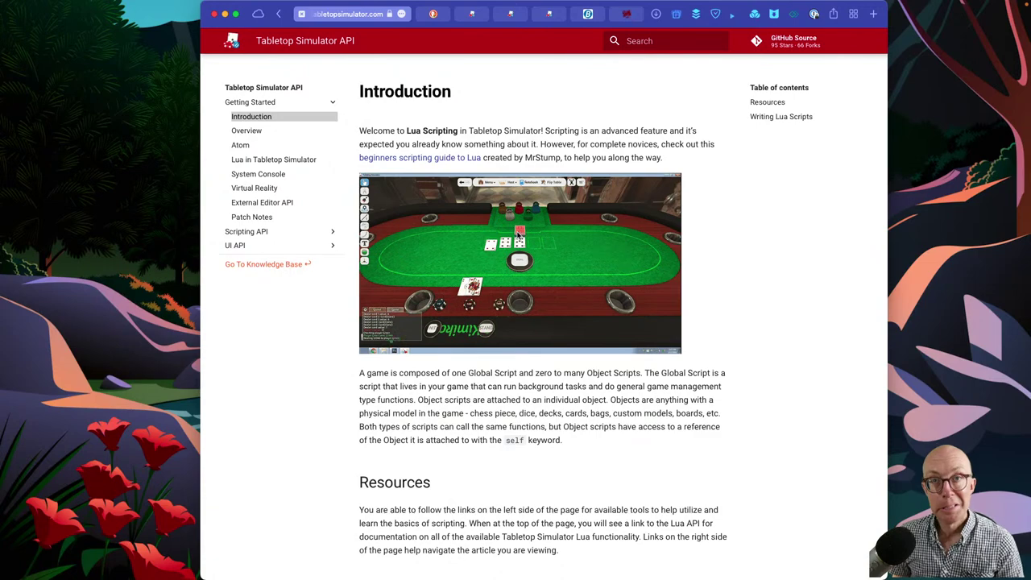
- Read the Lua scripting introduction and open the Official Plugin for the Atom Text Editor link in a new tab
scroll(520, 232, up, 1)
scroll(520, 236, down, 2)
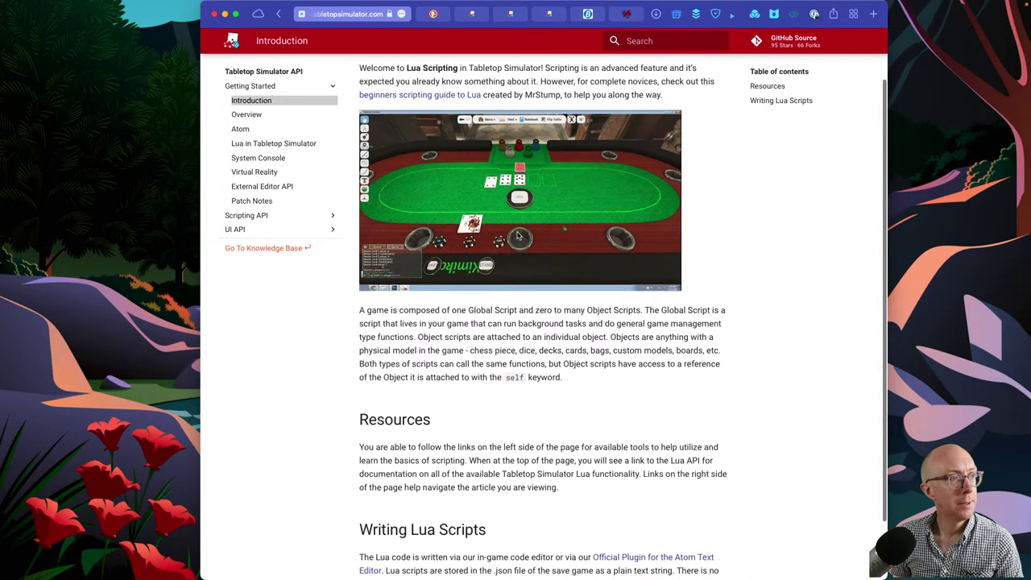
triple_click(486, 297)
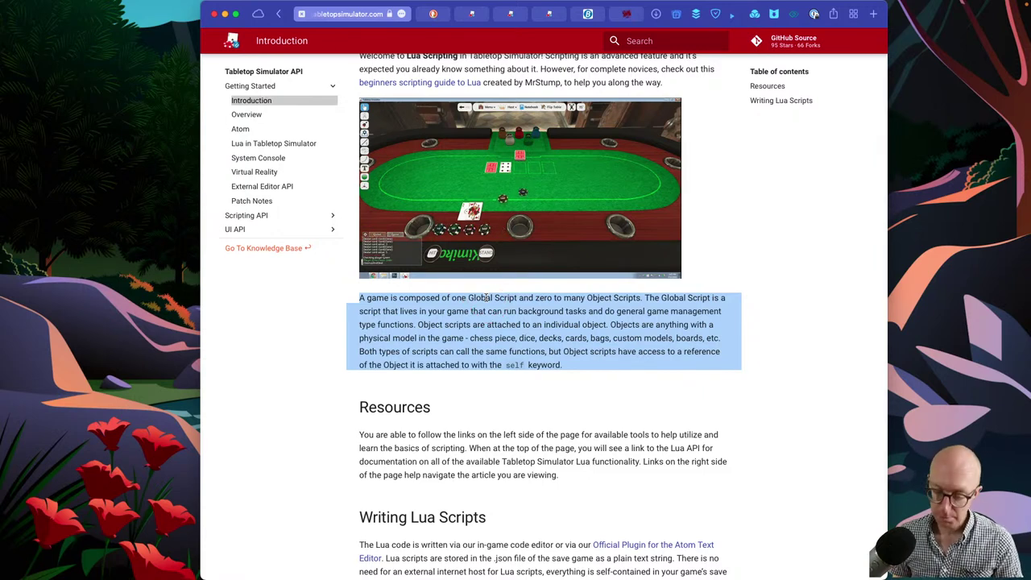
scroll(486, 297, down, 1)
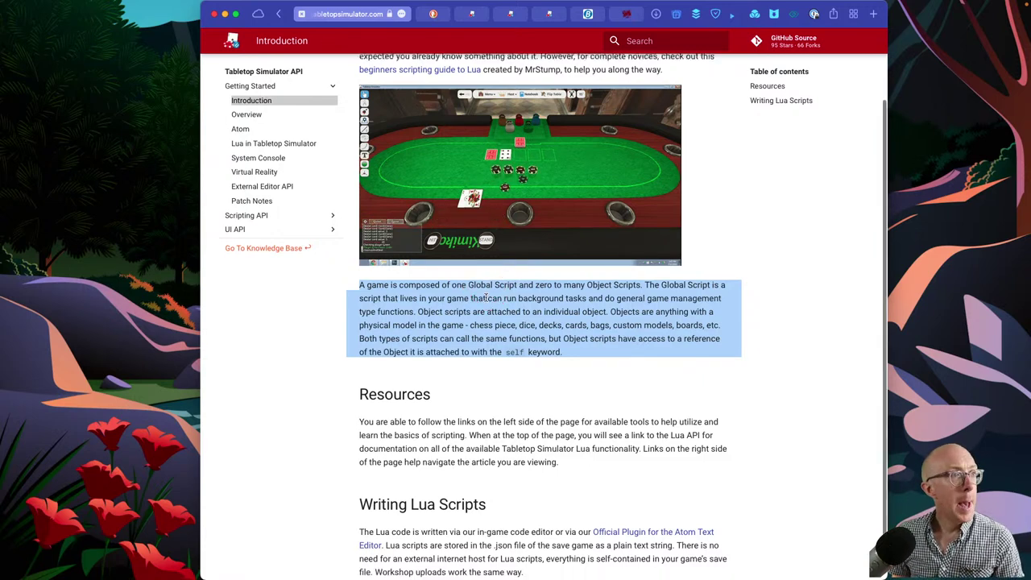
scroll(486, 297, down, 3)
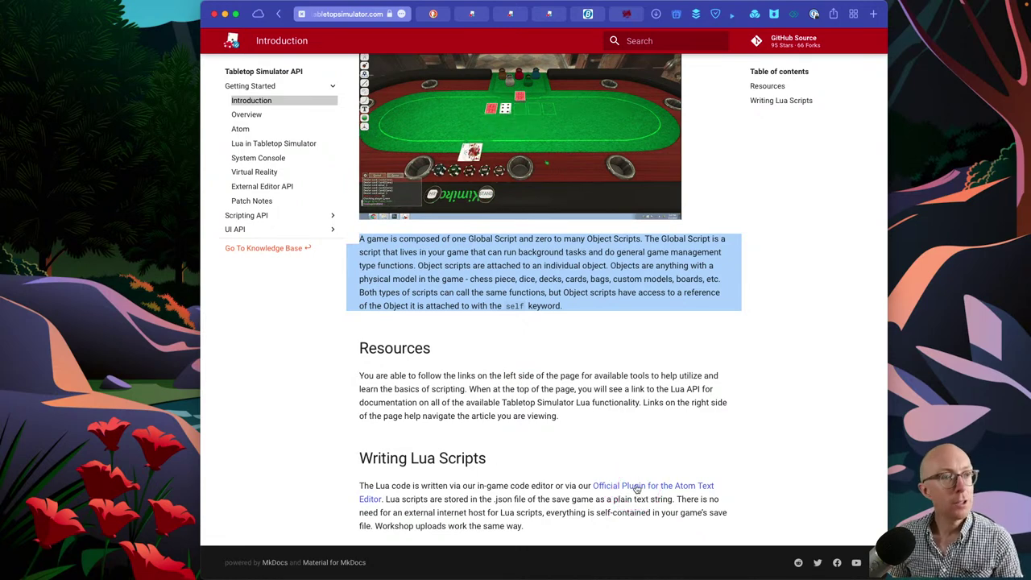
scroll(636, 489, up, 1)
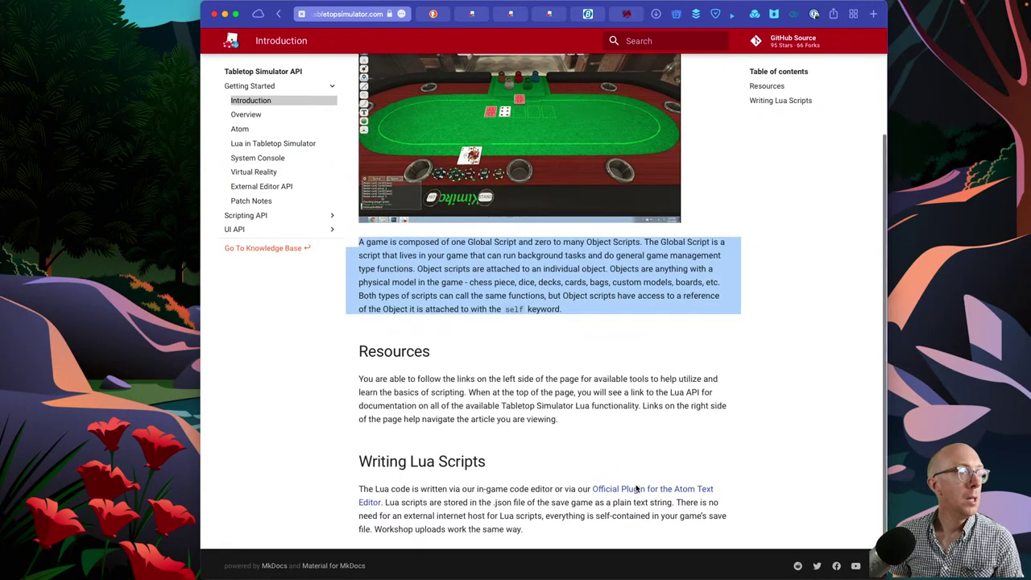
super+click(637, 489)
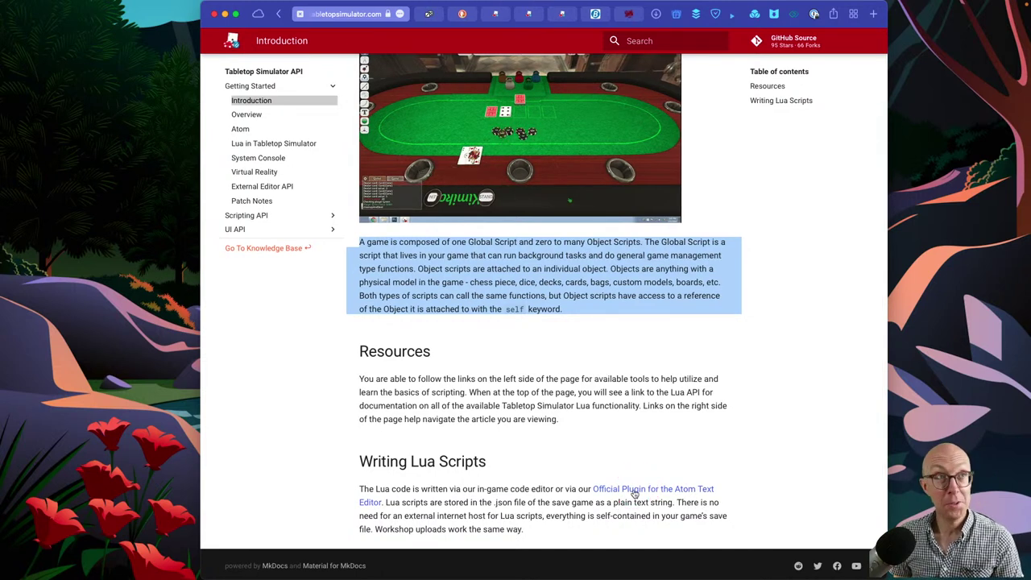
- Open the API's Overview page and read about the In-Game Lua Editor, Official Atom Plugin and External Editor API
scroll(545, 341, up, 3)
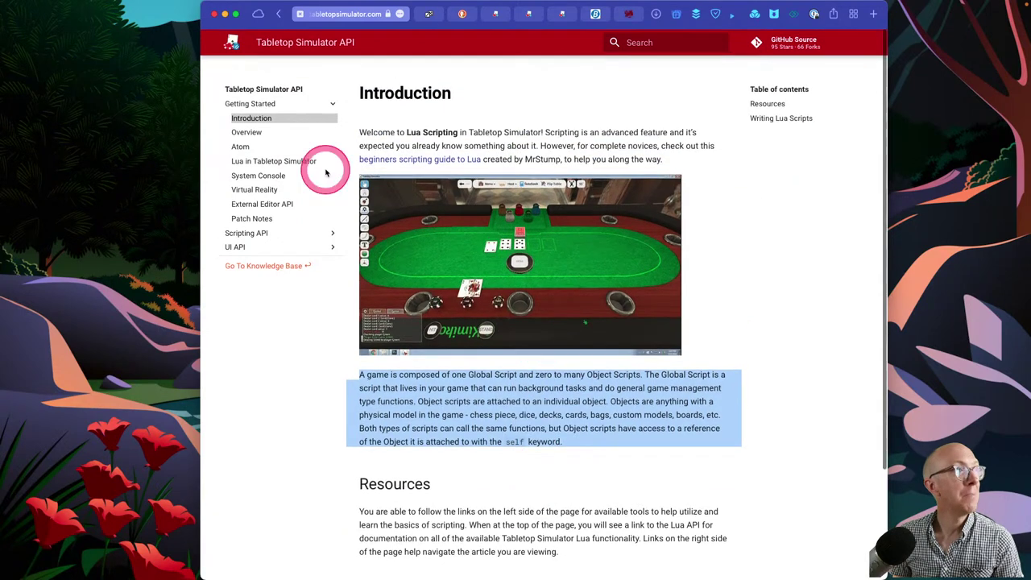
click(251, 133)
click(306, 165)
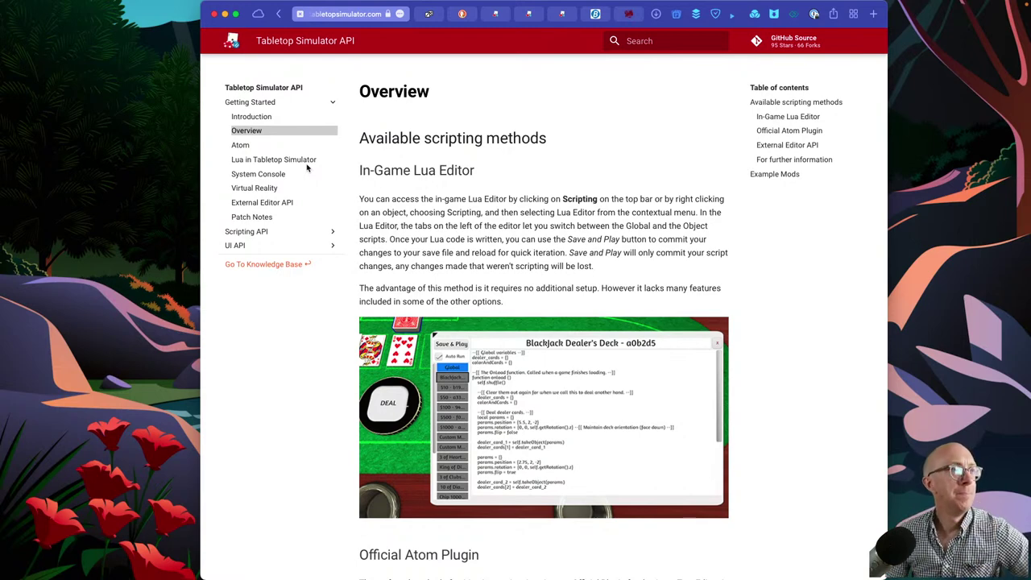
scroll(472, 269, down, 1)
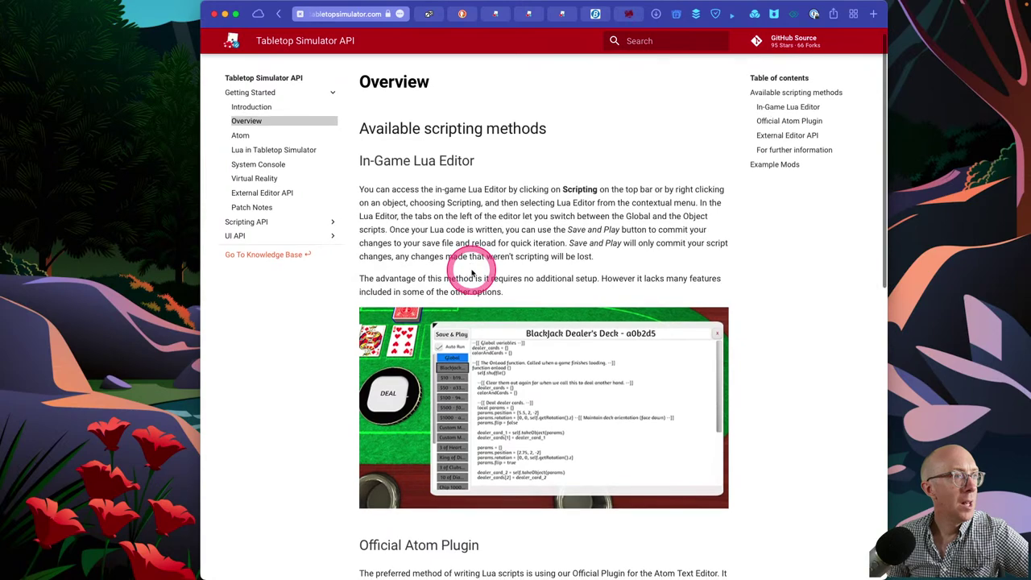
scroll(472, 272, down, 1)
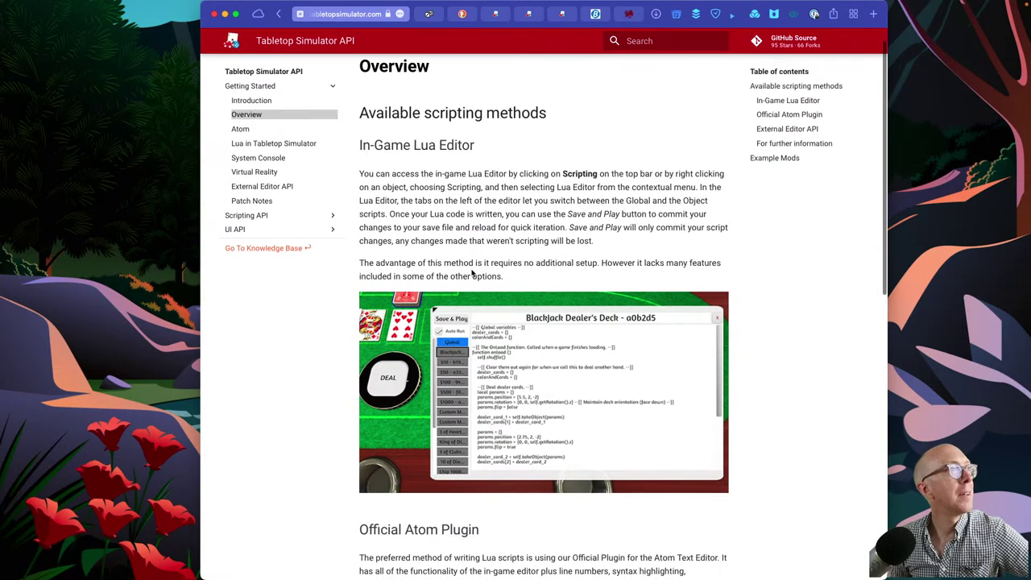
scroll(472, 274, down, 10)
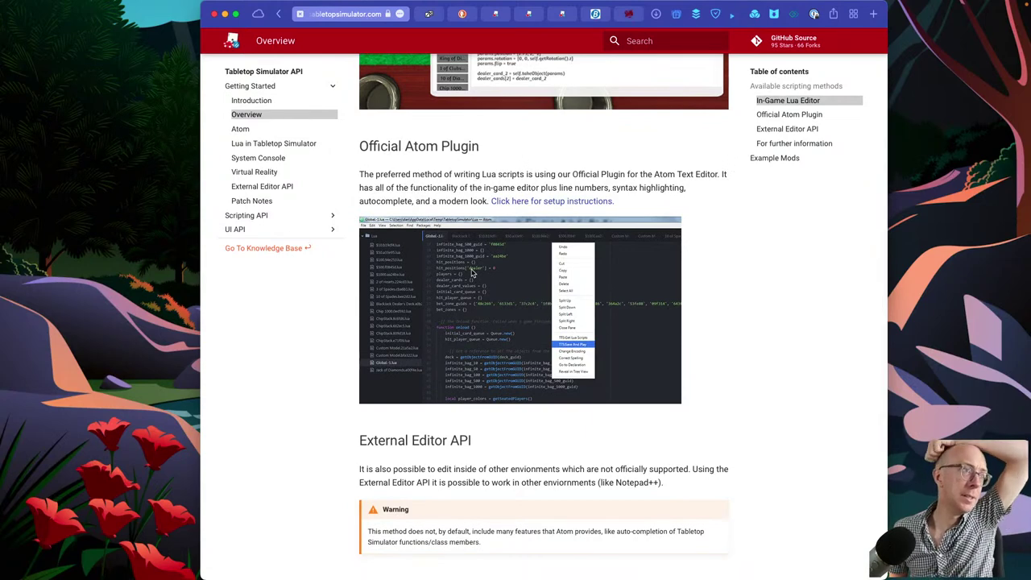
- Review the rest of the Overview page and open the Lua in Tabletop Simulator page
scroll(472, 274, down, 6)
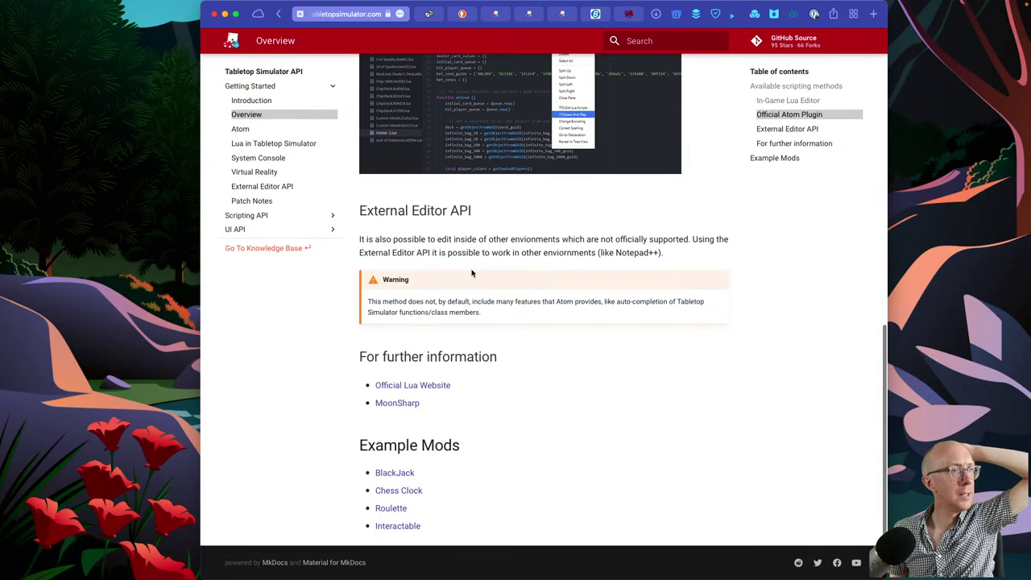
scroll(472, 274, up, 15)
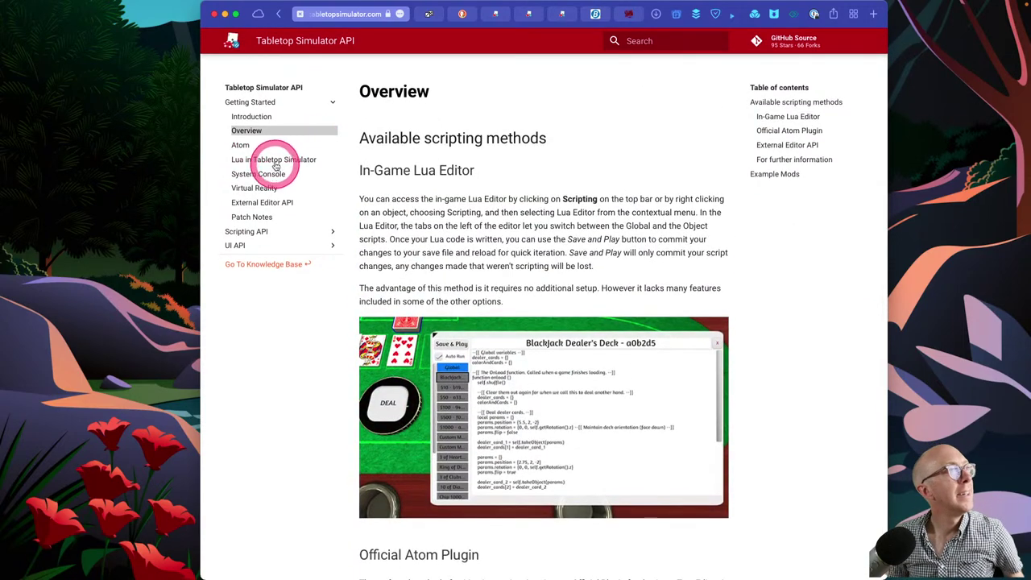
click(274, 160)
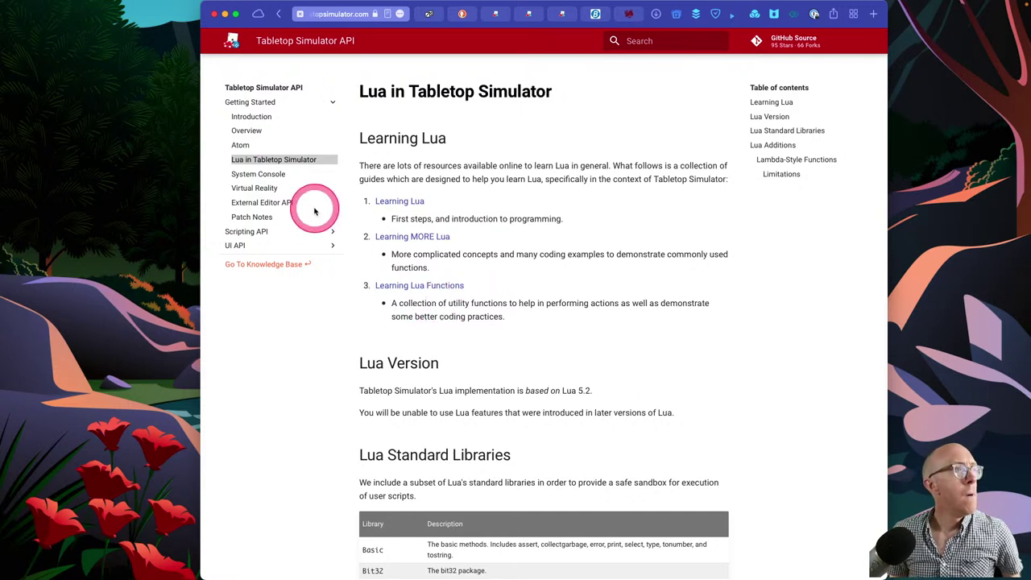
- Open the Base page of the Scripting API and review the Global Functions table
click(252, 231)
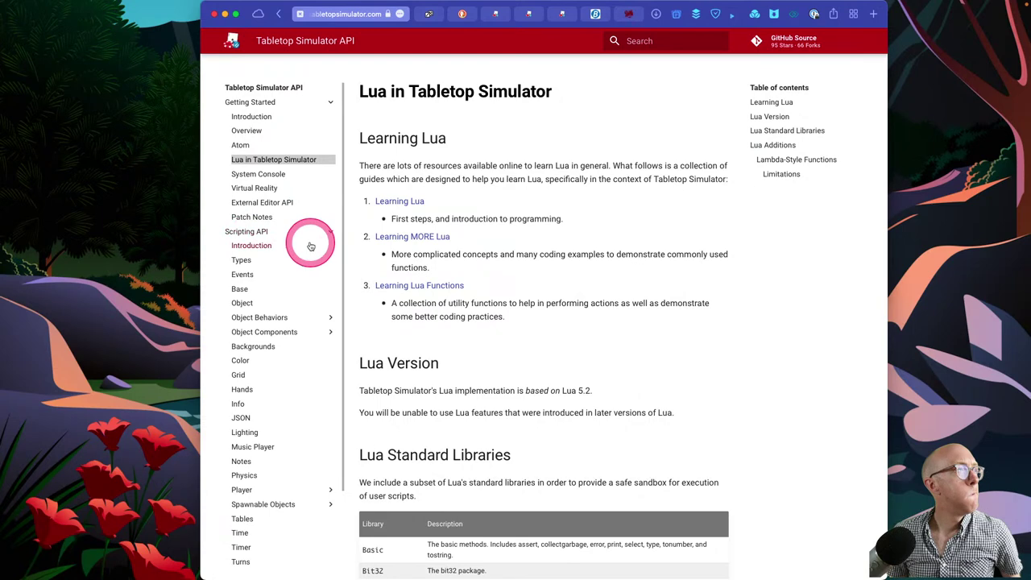
click(241, 289)
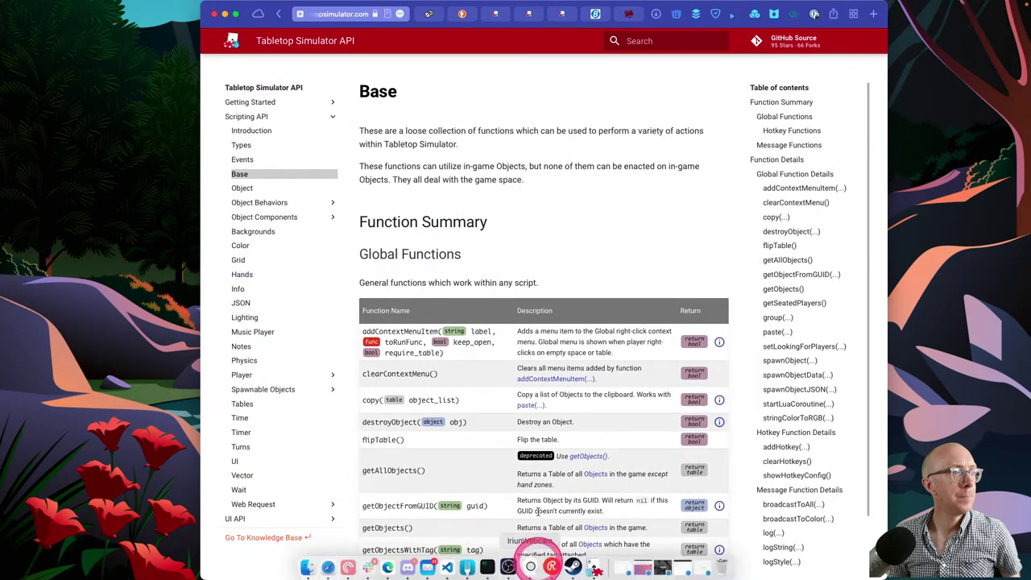
scroll(545, 427, down, 4)
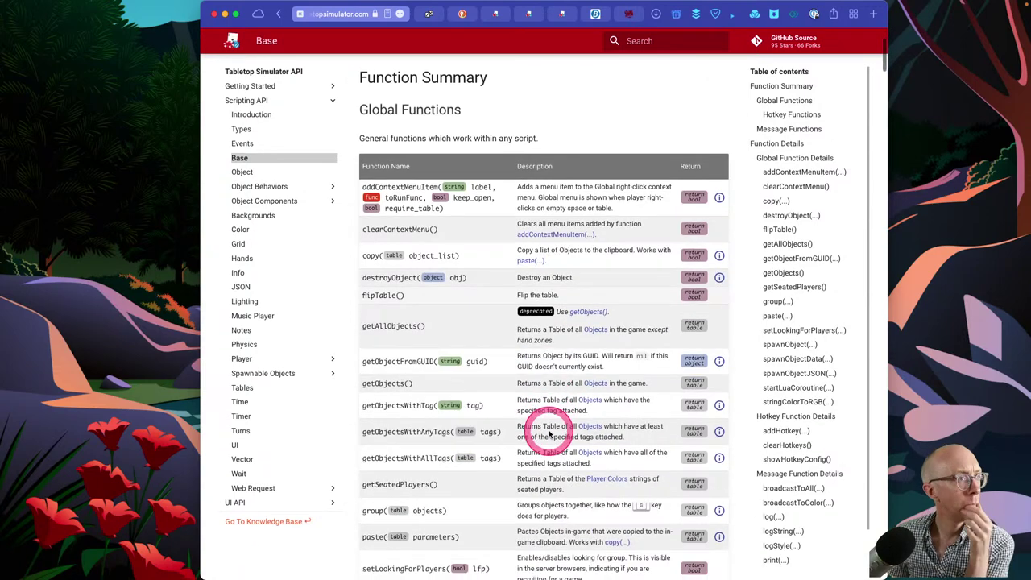
scroll(551, 435, down, 4)
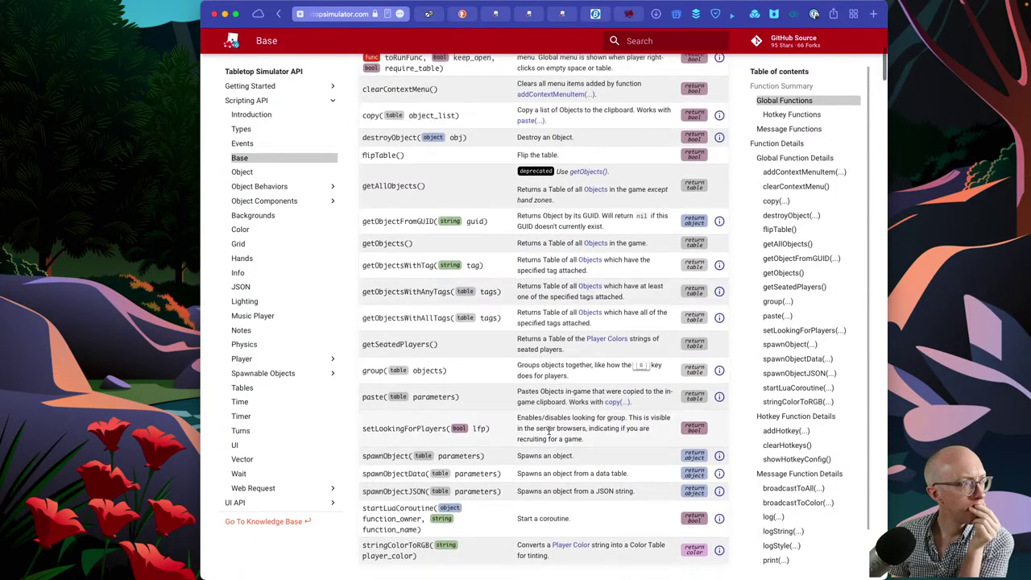
scroll(550, 433, down, 1)
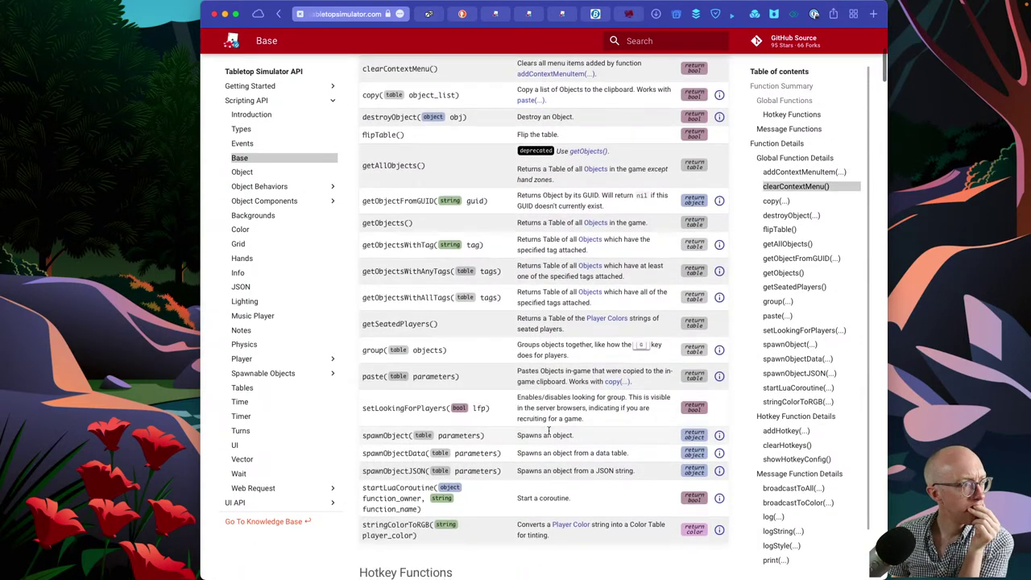
scroll(548, 431, down, 2)
scroll(550, 434, up, 5)
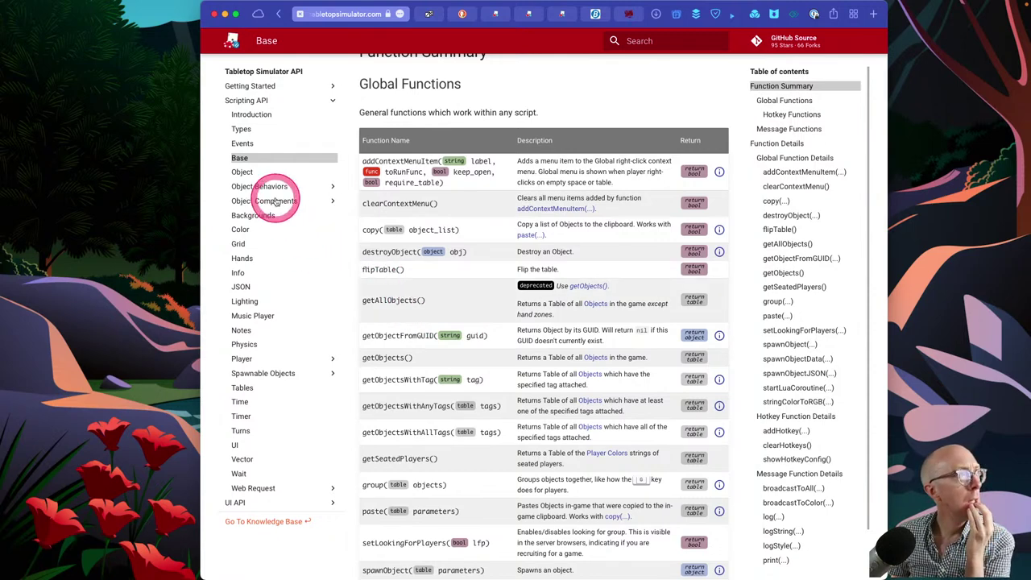
- Open the Scripting API's Events page and go through Event Handler Execution to the Universal Event Handlers summary
click(241, 144)
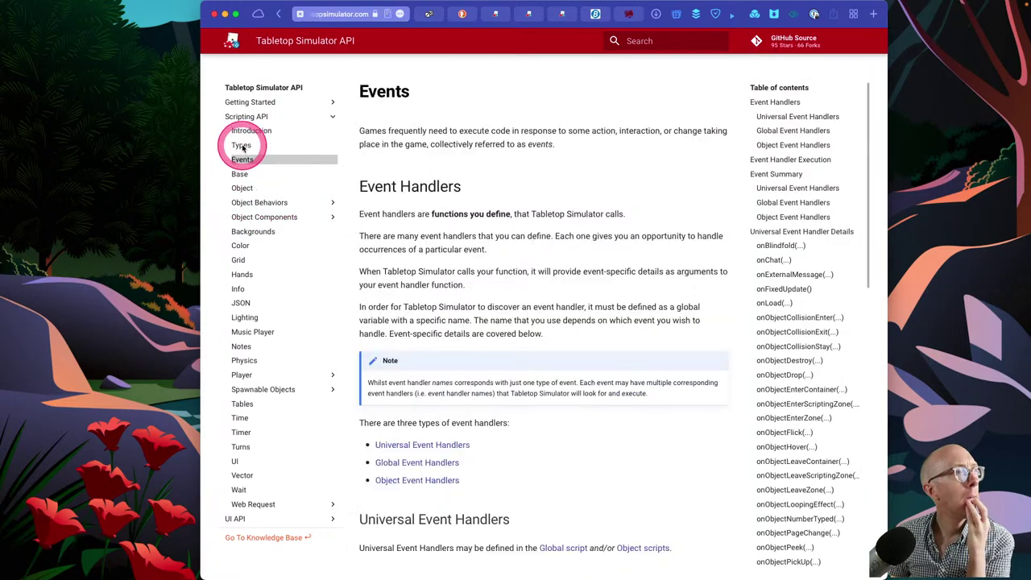
click(420, 445)
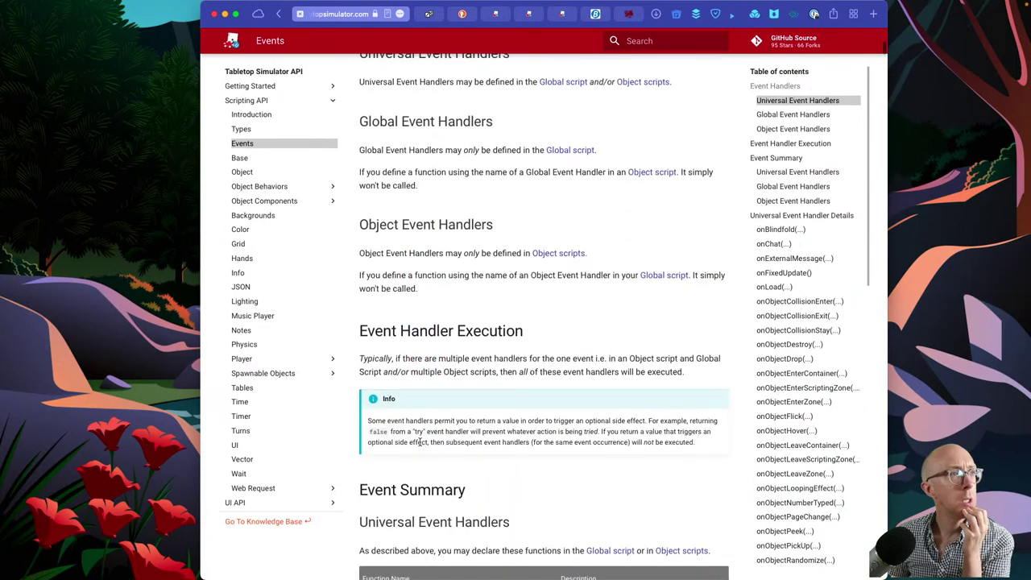
scroll(419, 442, down, 5)
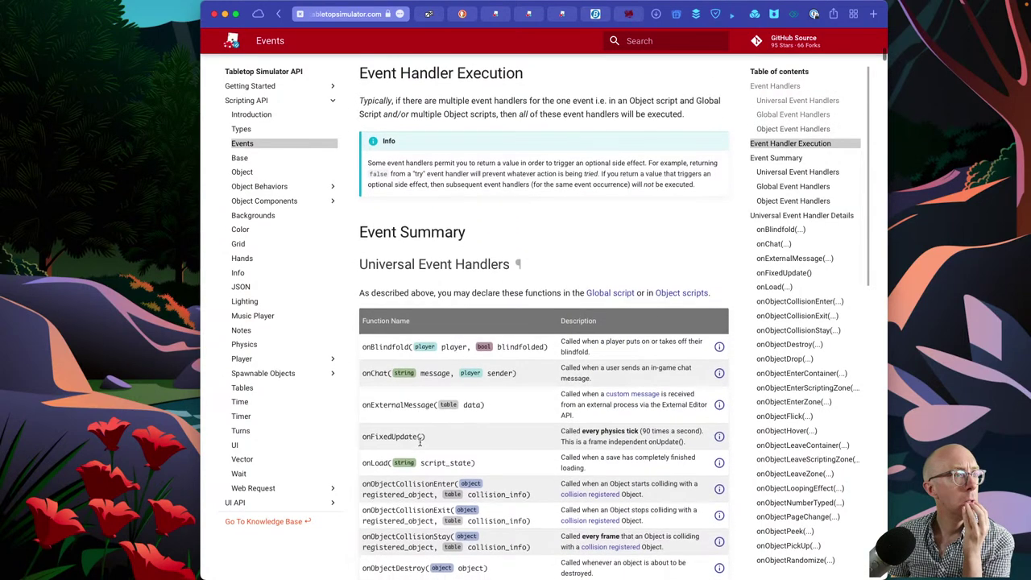
scroll(418, 442, down, 4)
click(476, 310)
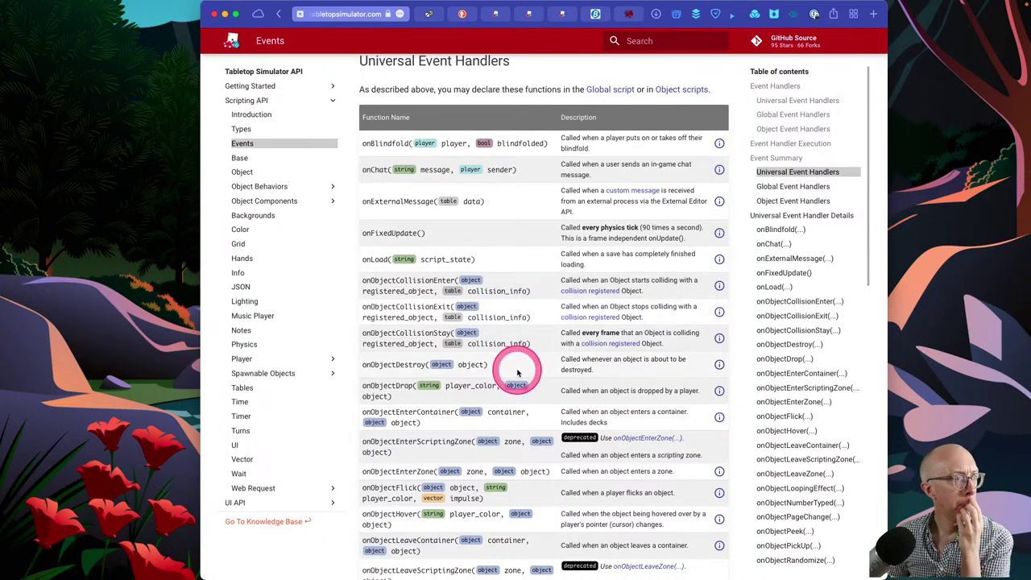
- Review the function tables for the universal, global and object event handlers in the Event Summary
scroll(514, 364, down, 3)
scroll(518, 372, down, 4)
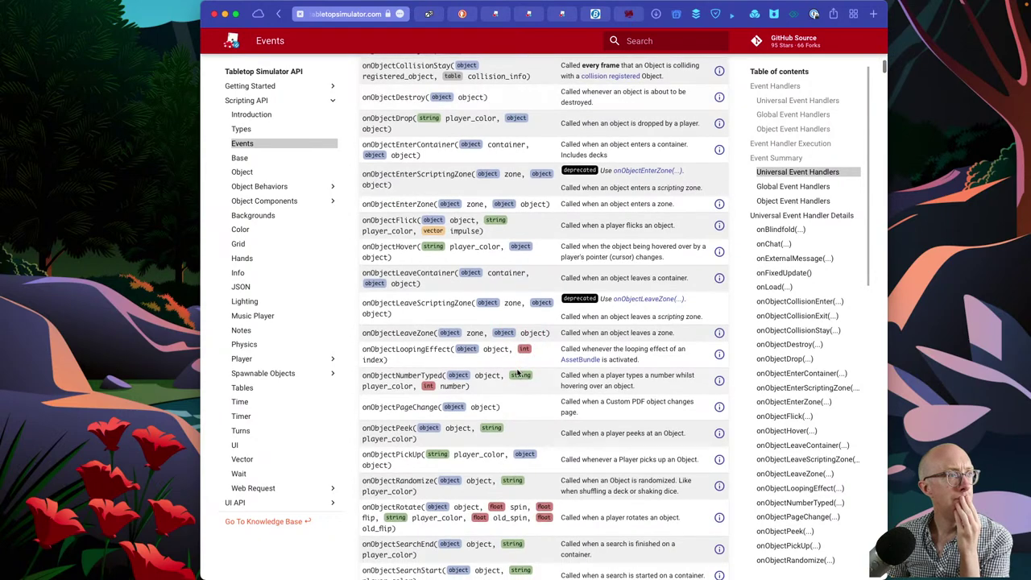
scroll(518, 373, down, 4)
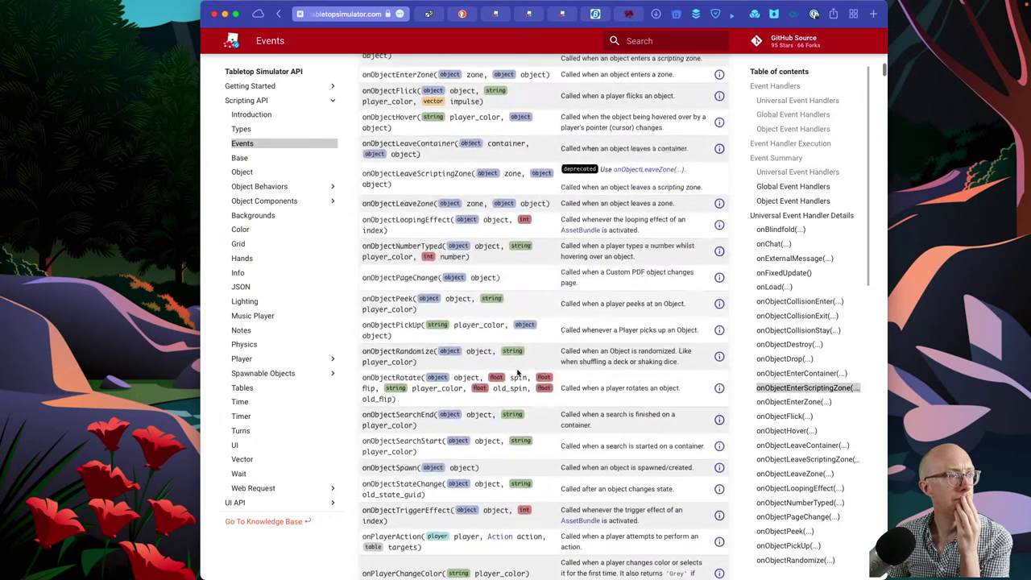
scroll(518, 372, down, 5)
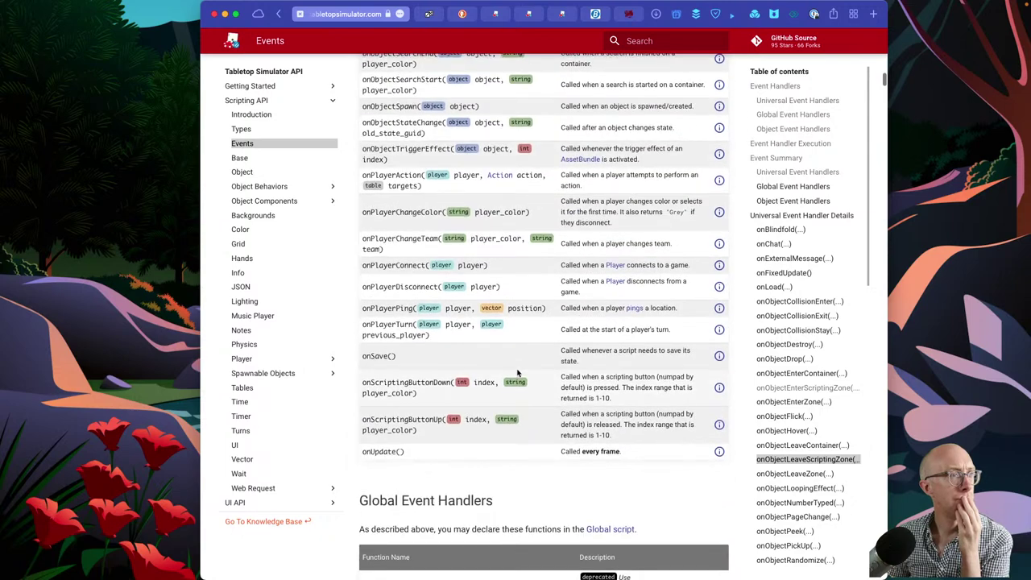
scroll(518, 372, down, 5)
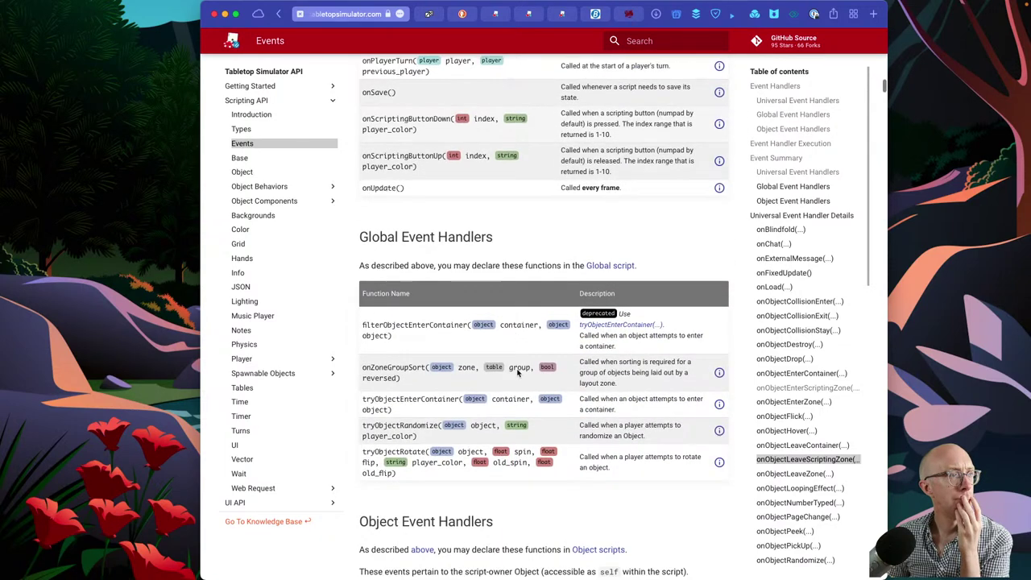
scroll(518, 372, down, 5)
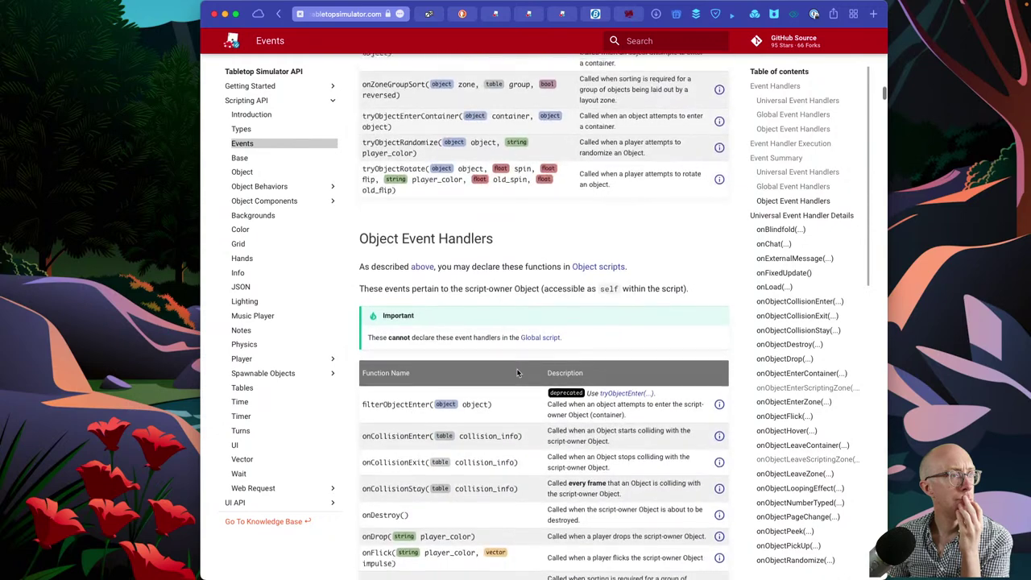
scroll(518, 372, down, 3)
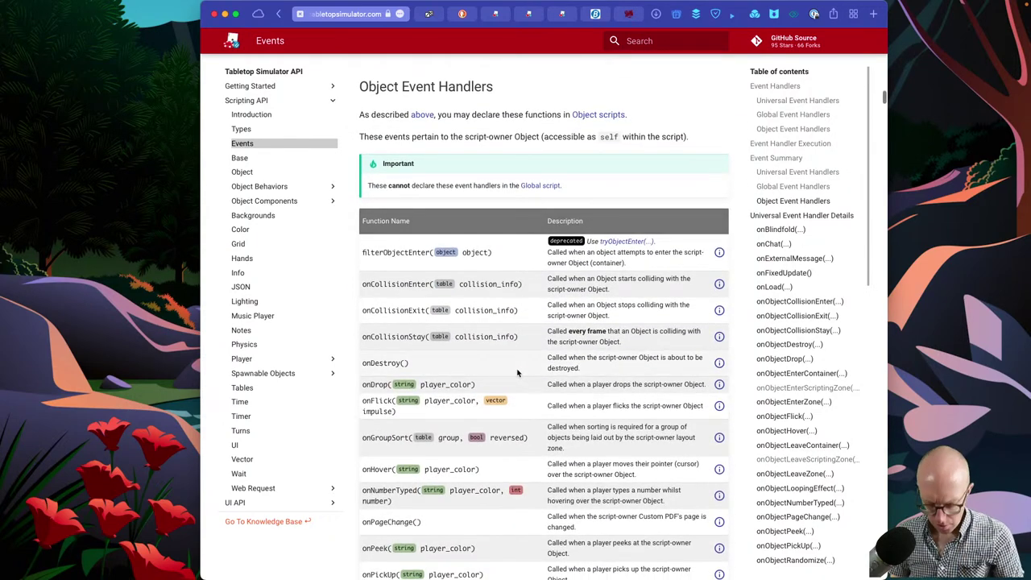
- Search the Events page for "start" and step through the matches to the onPlayerTurn event
key(super+f)
text(start)
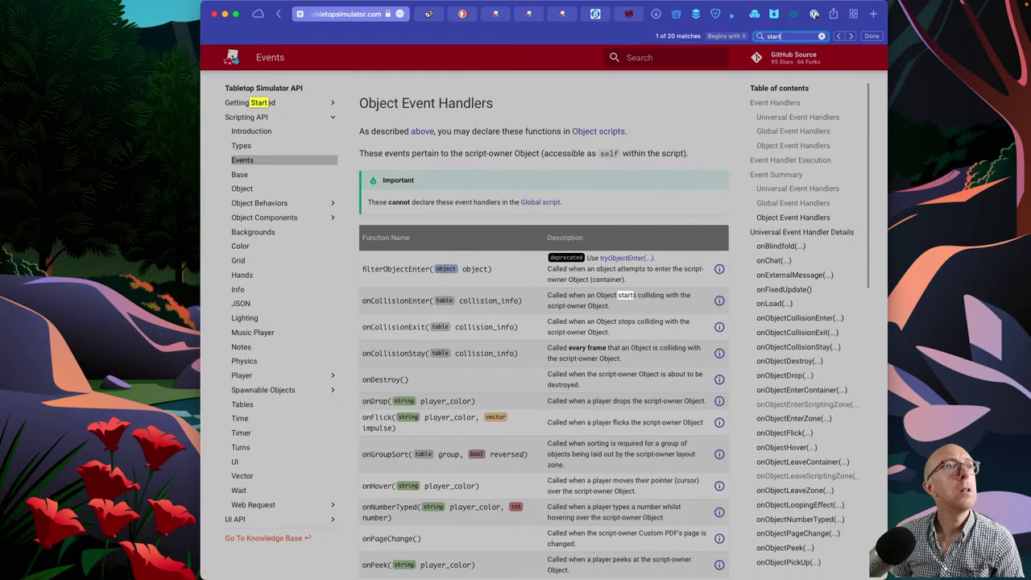
key(Return)
key(Return)
key(Return)
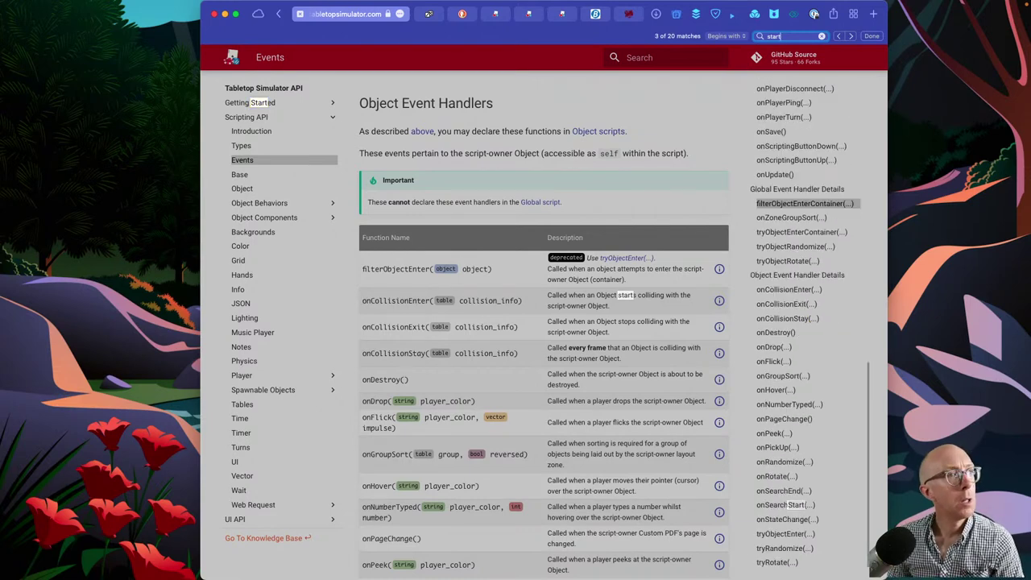
key(Return)
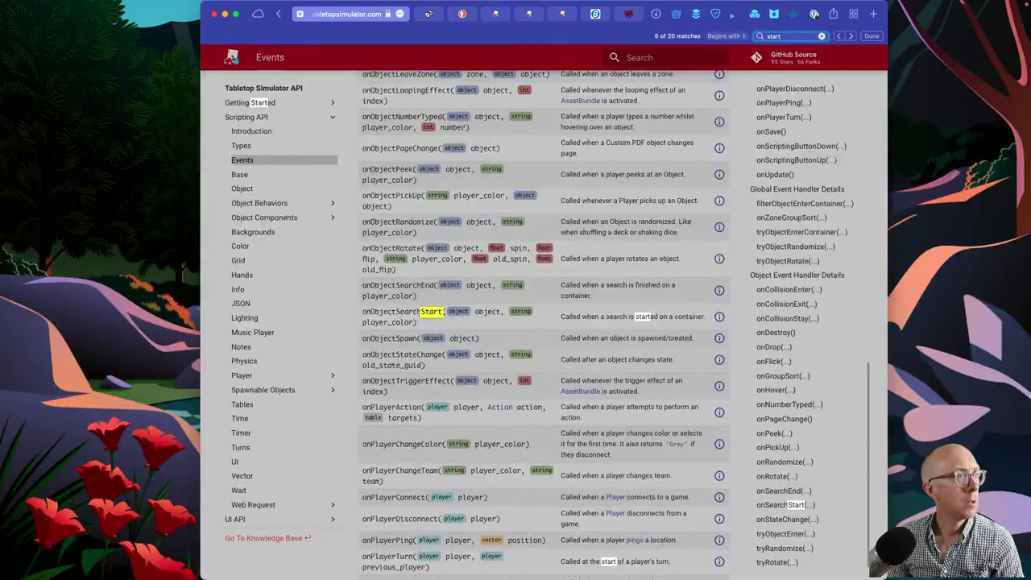
key(Return)
key(Return)
key(Return)
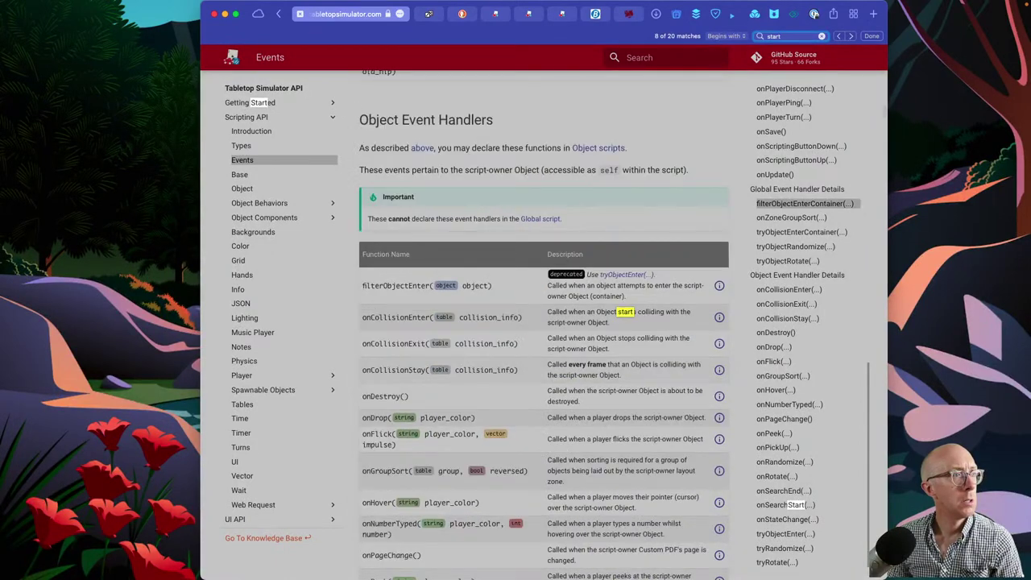
key(Return)
key(Return)
key(Return)
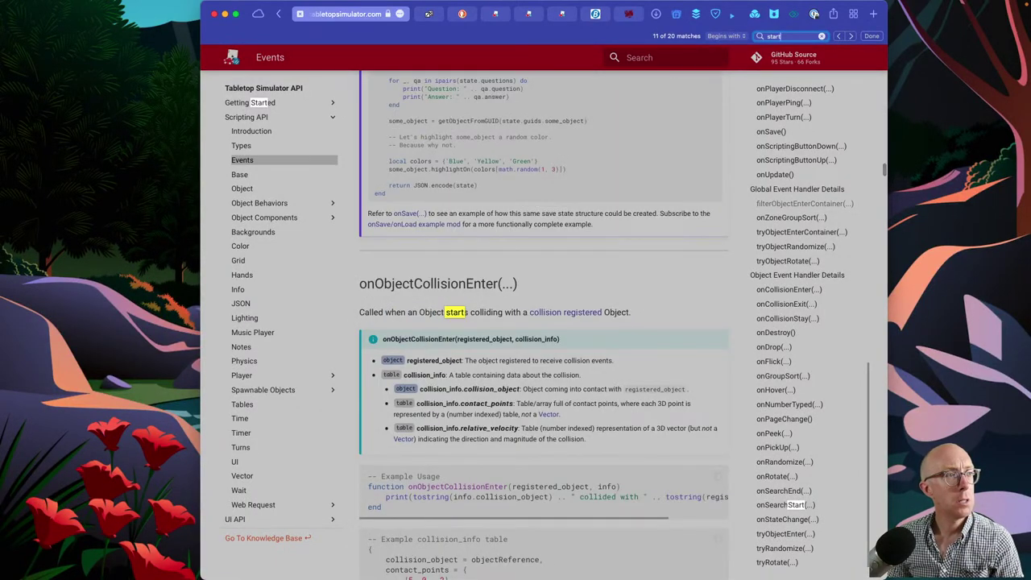
key(Return)
key(Return)
key(Return)
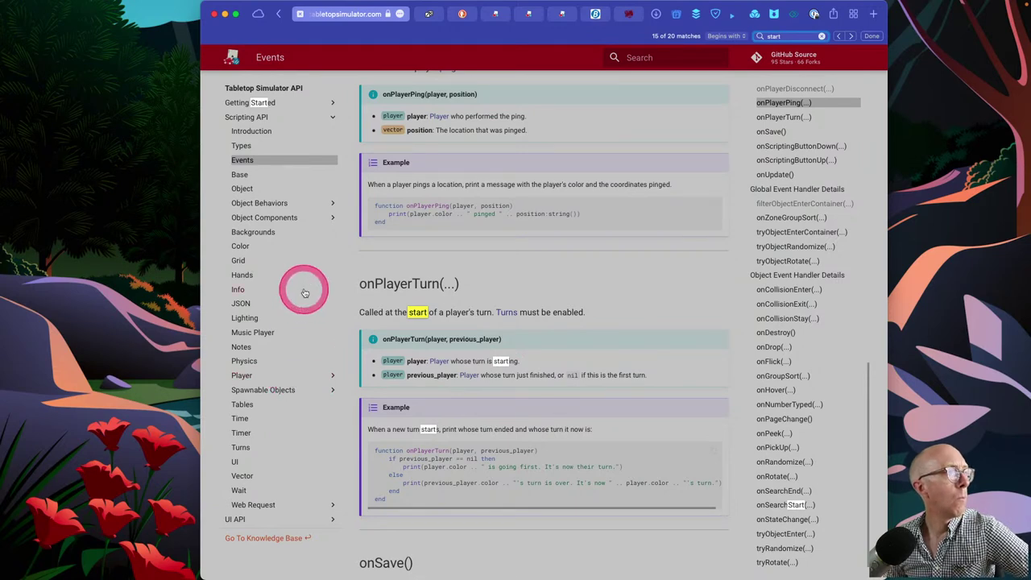
click(409, 282)
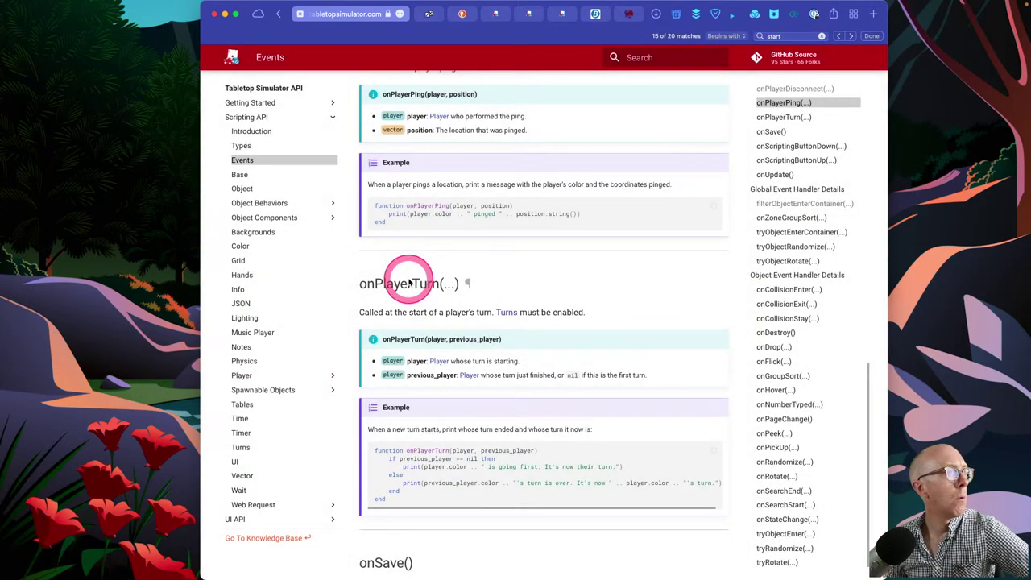
- View the Scripting API's Tables page and return to its Base page
click(274, 375)
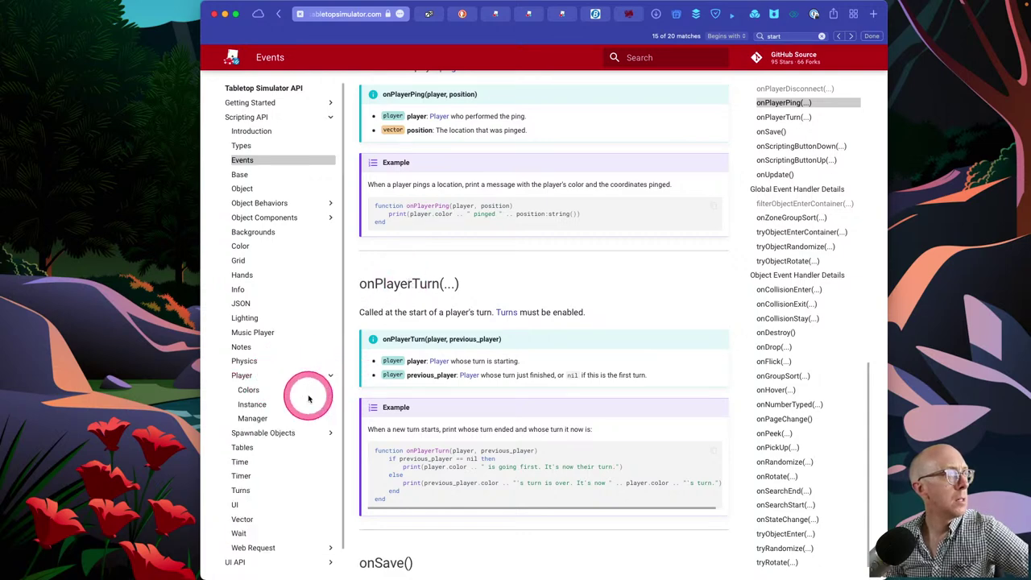
click(255, 447)
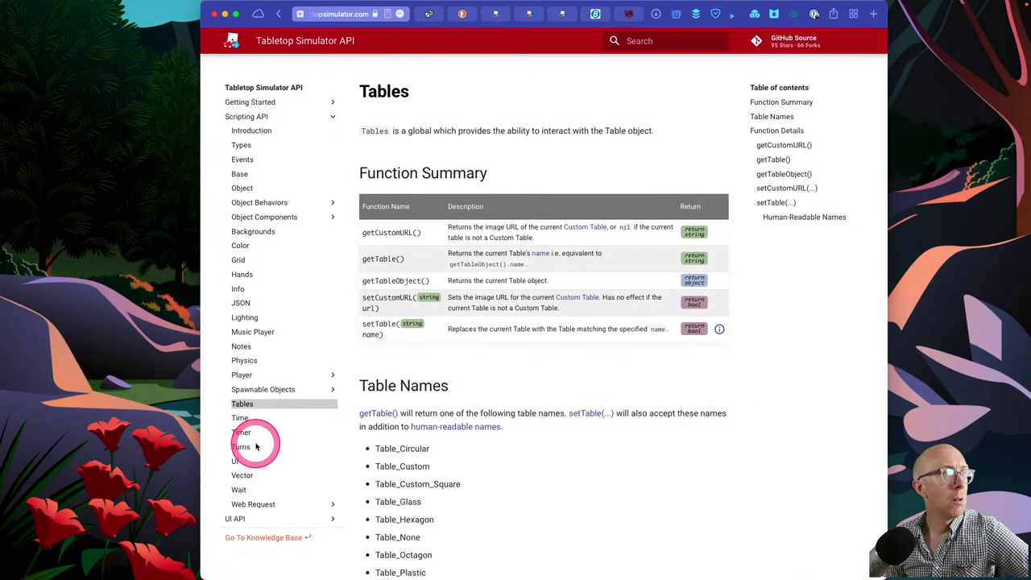
scroll(257, 446, down, 1)
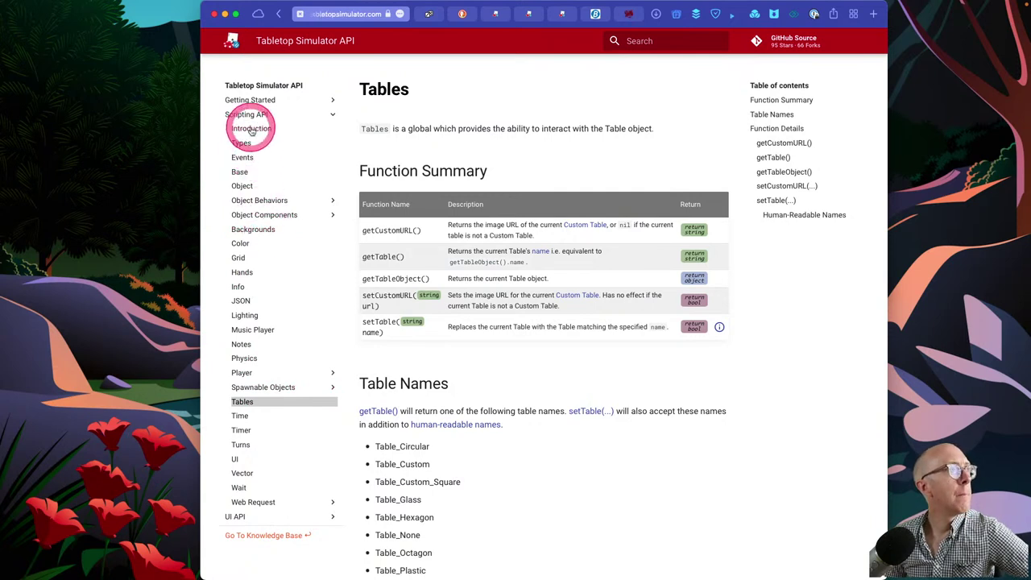
click(239, 174)
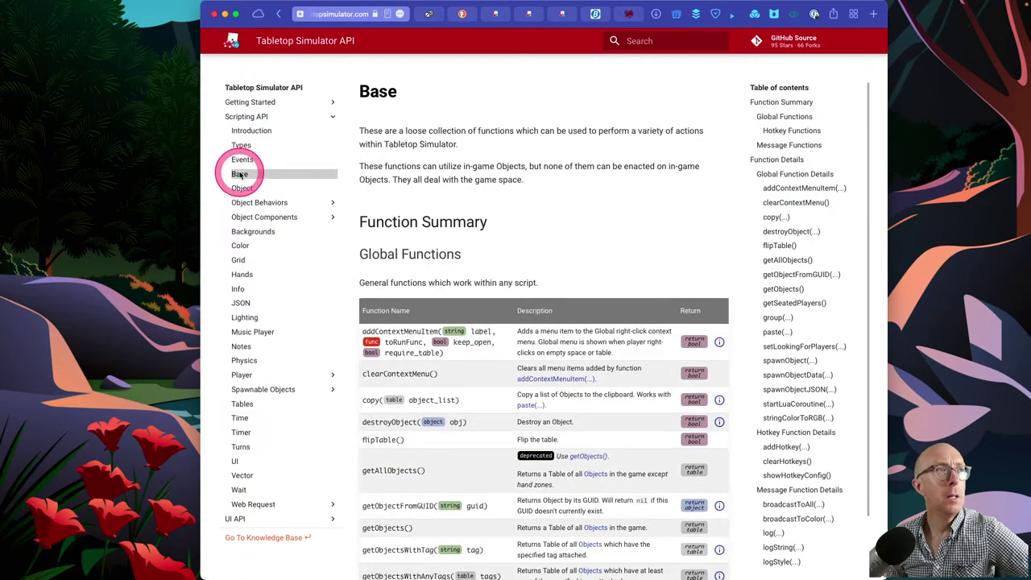
scroll(483, 354, down, 1)
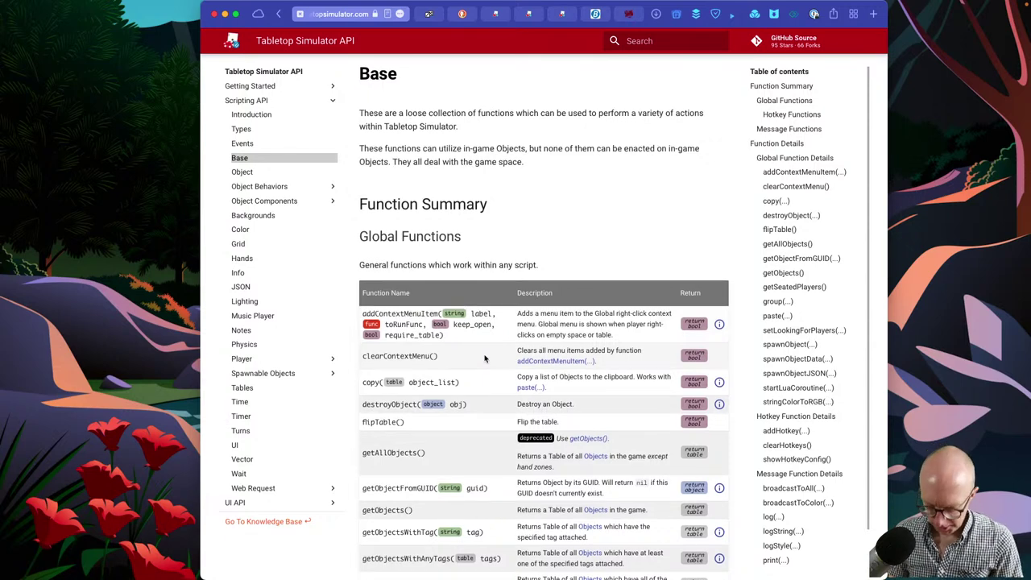
- Search the web in a new browser tab for "table top simulator game start script"
key(super+t)
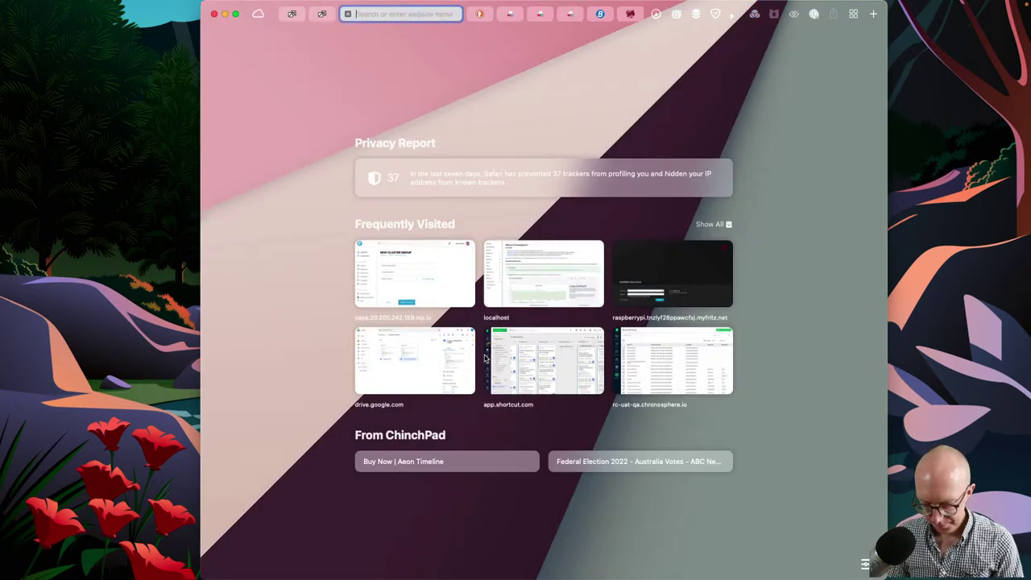
text(table to)
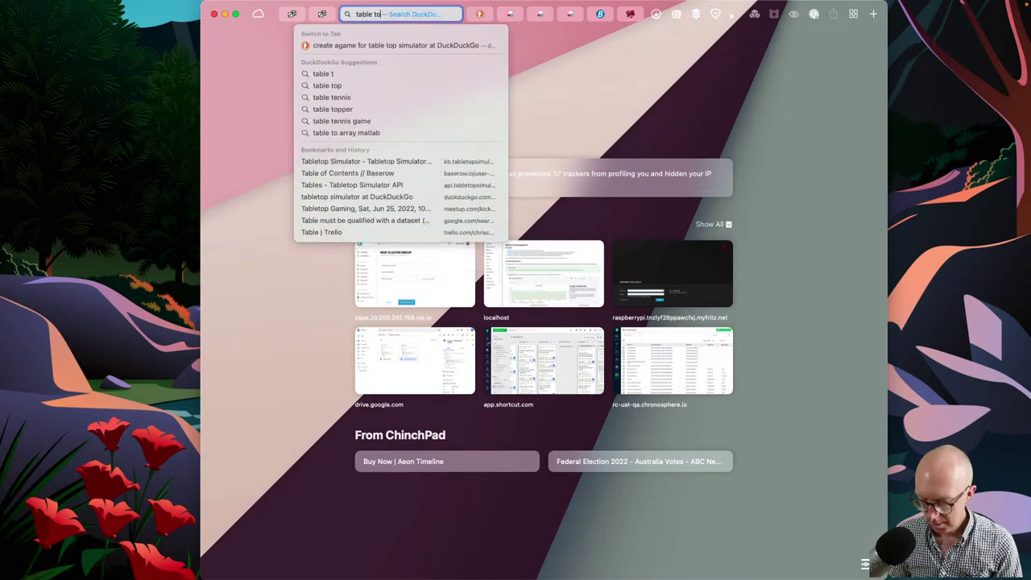
text(p simulat)
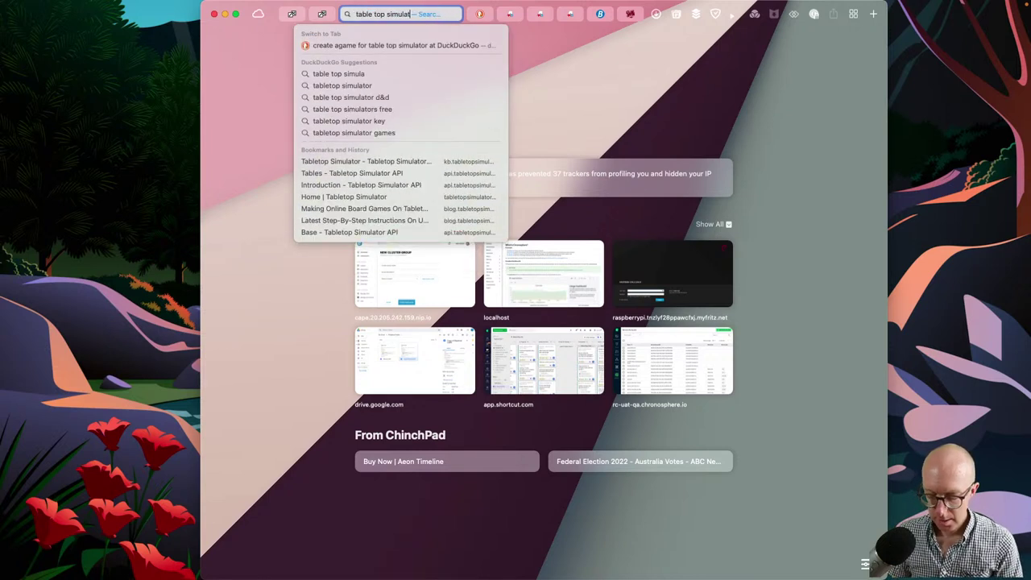
text(or)
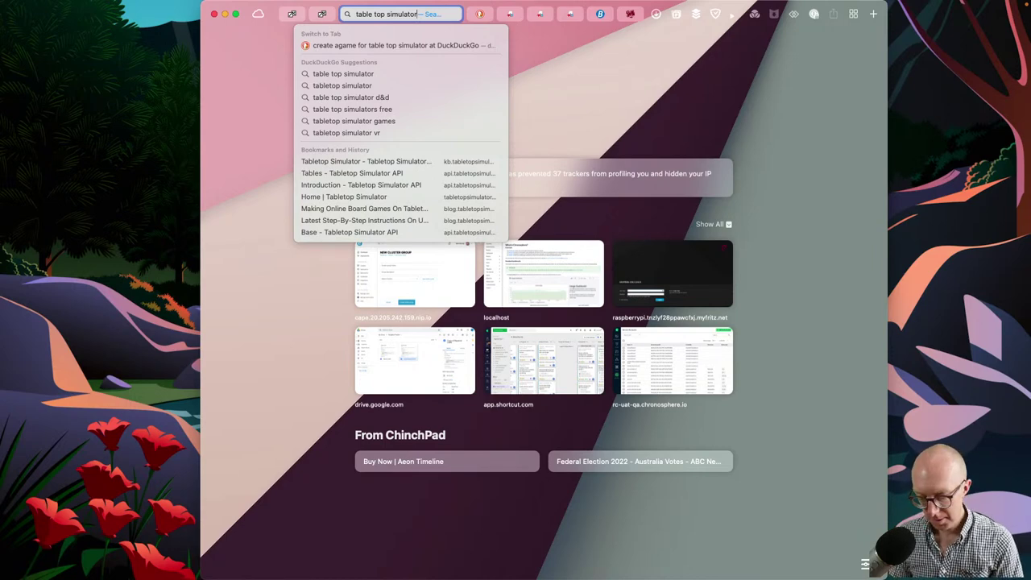
text( game start)
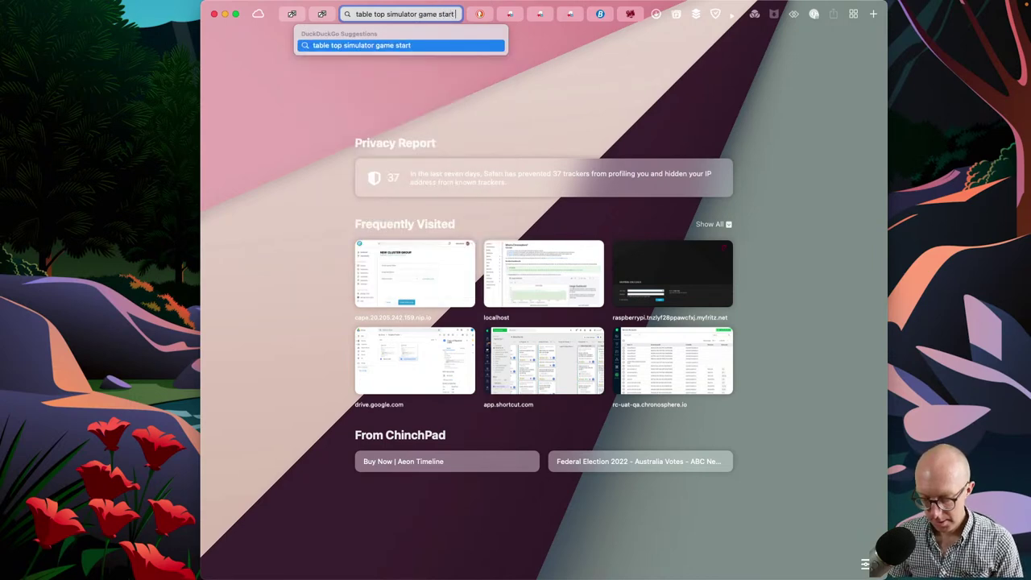
text( script)
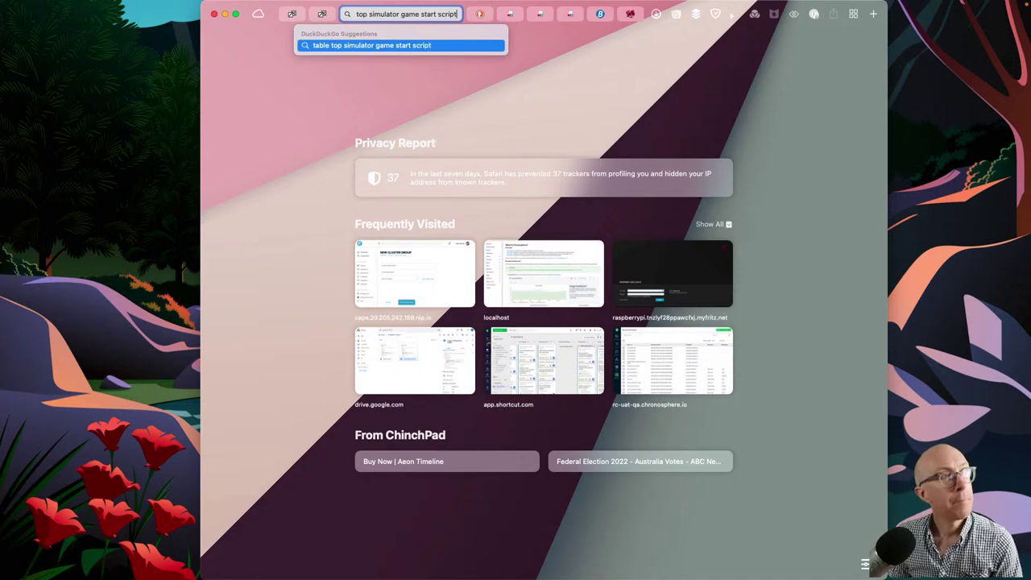
key(Return)
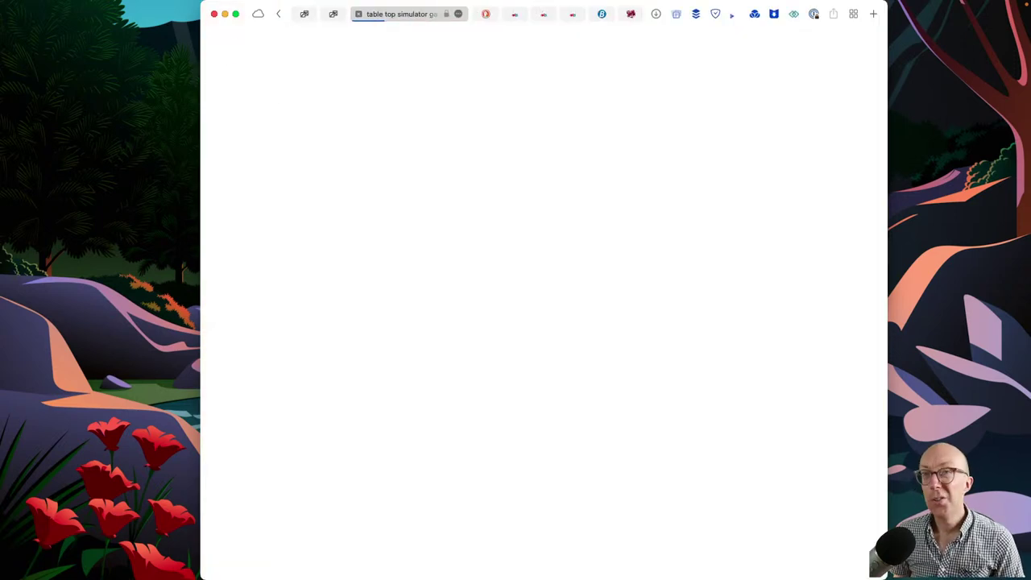
- Open the simple randomized setup scripts post and the Tabletop-Simulator-Scripts GitHub result in separate tabs, and view the post
click(474, 357)
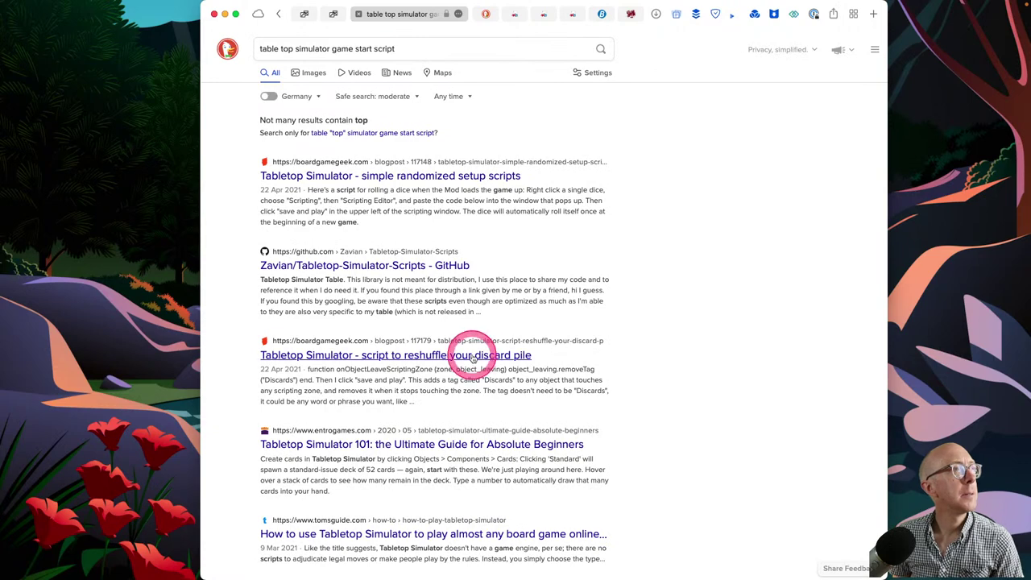
super+click(426, 176)
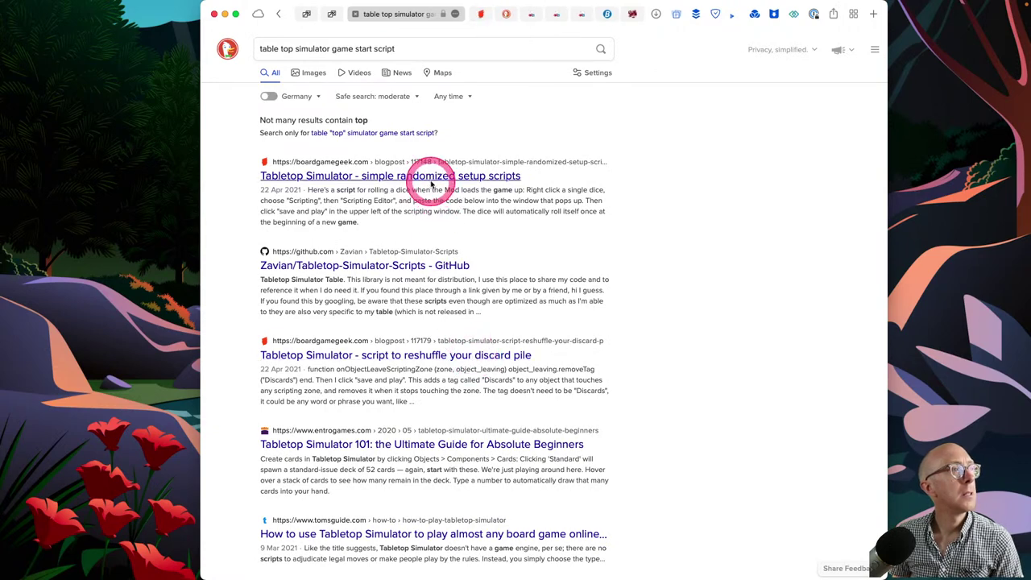
super+click(413, 268)
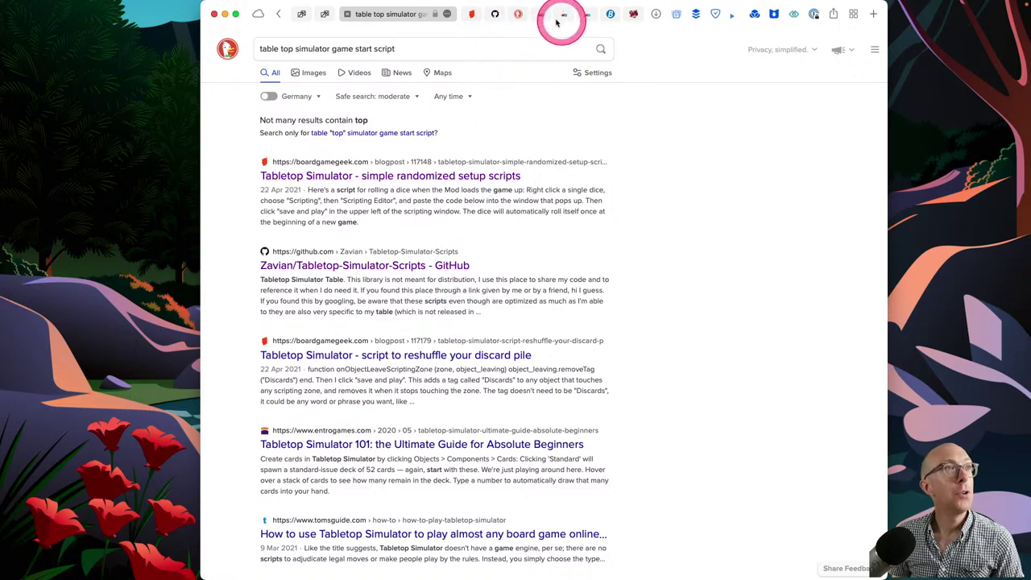
click(474, 14)
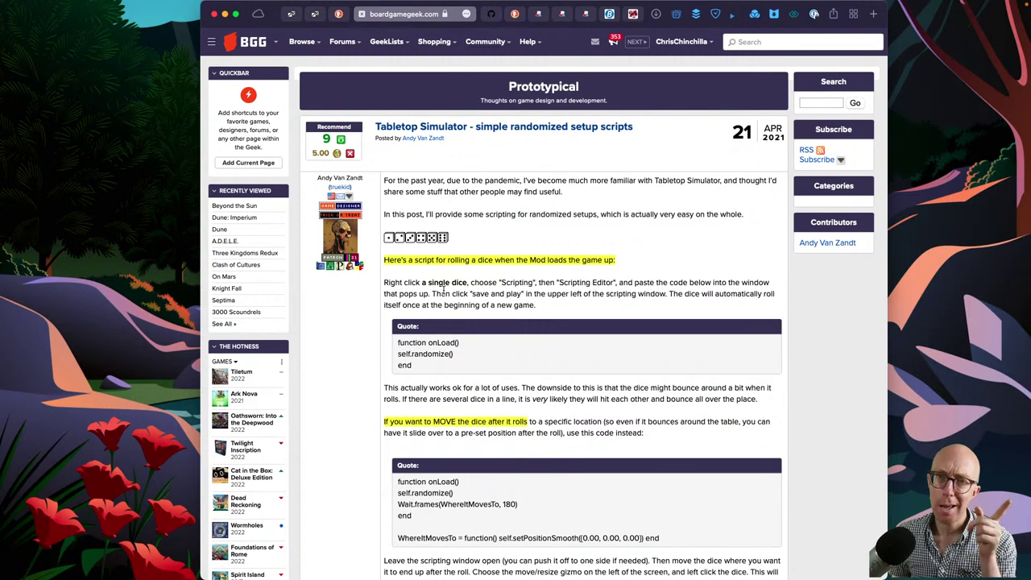
- Switch to Tabletop Simulator and open the Scripting Editor for the card deck near the middle of the board
key(super+Tab)
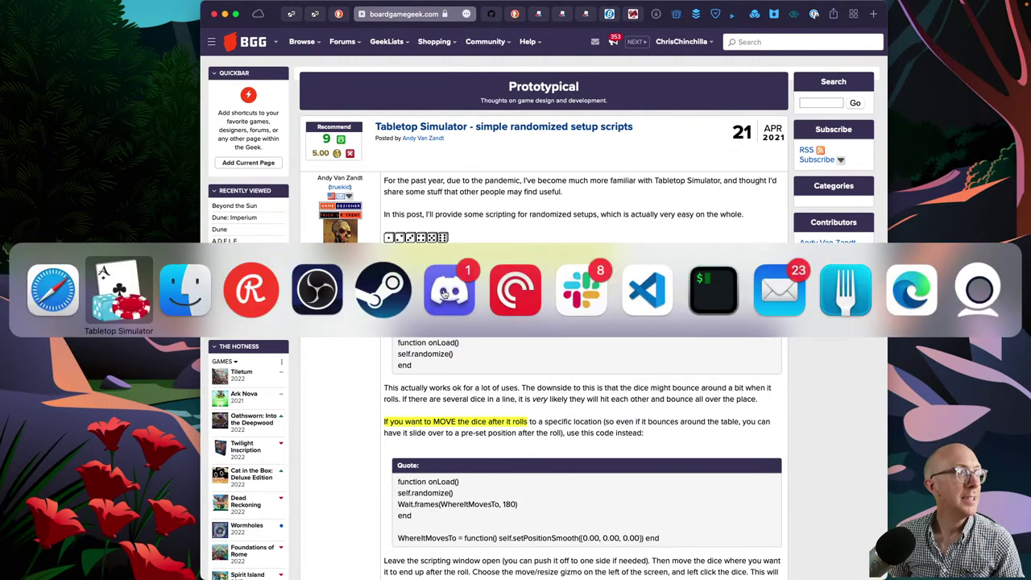
click(135, 289)
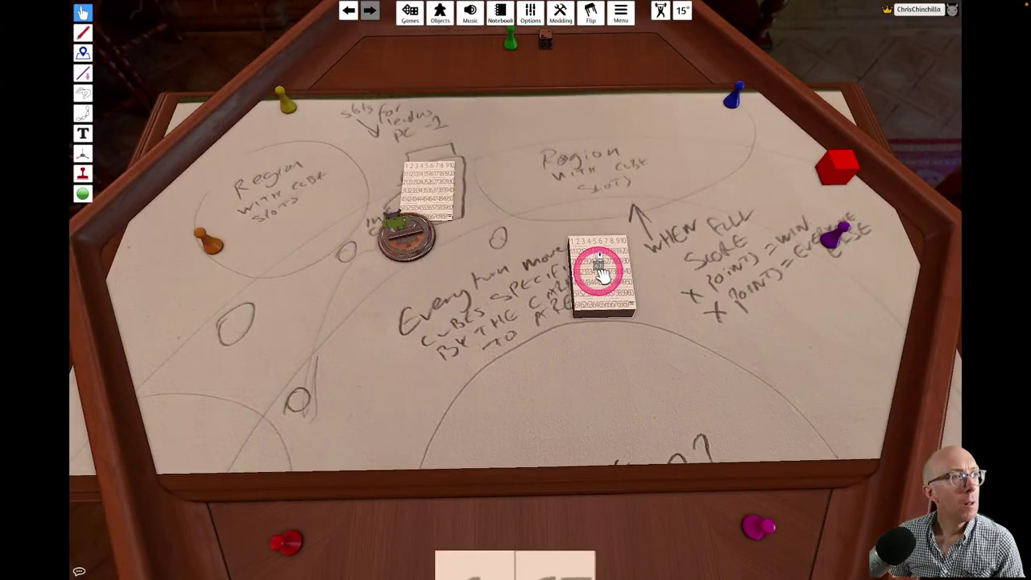
right_click(598, 269)
click(630, 384)
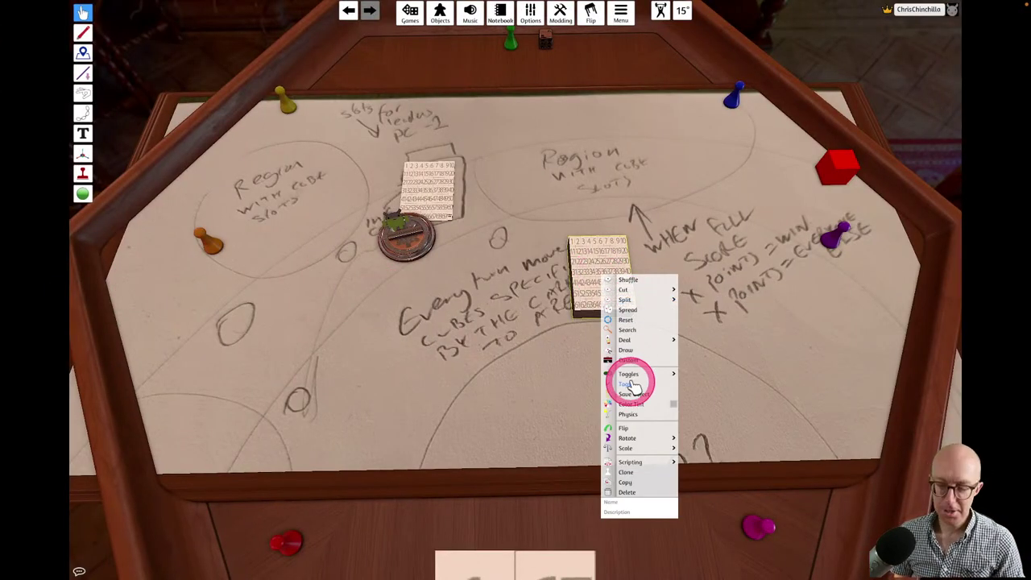
mouse_move(632, 462)
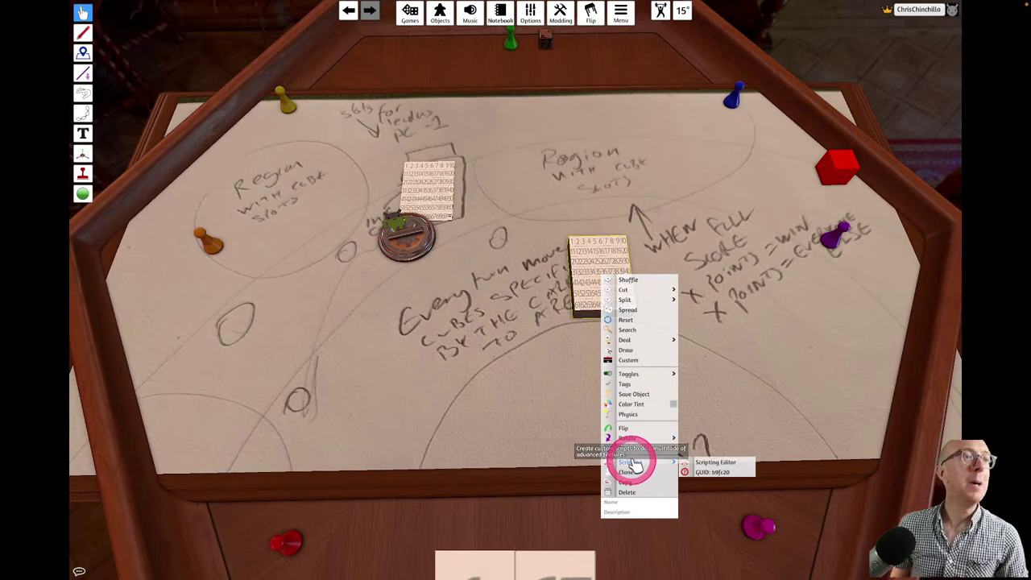
click(700, 463)
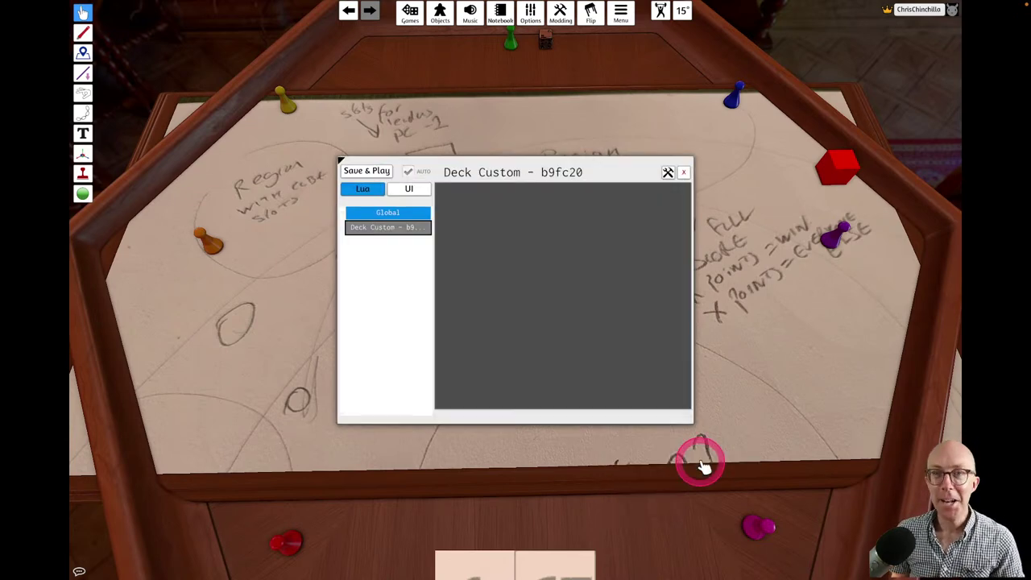
drag(703, 467, 520, 204)
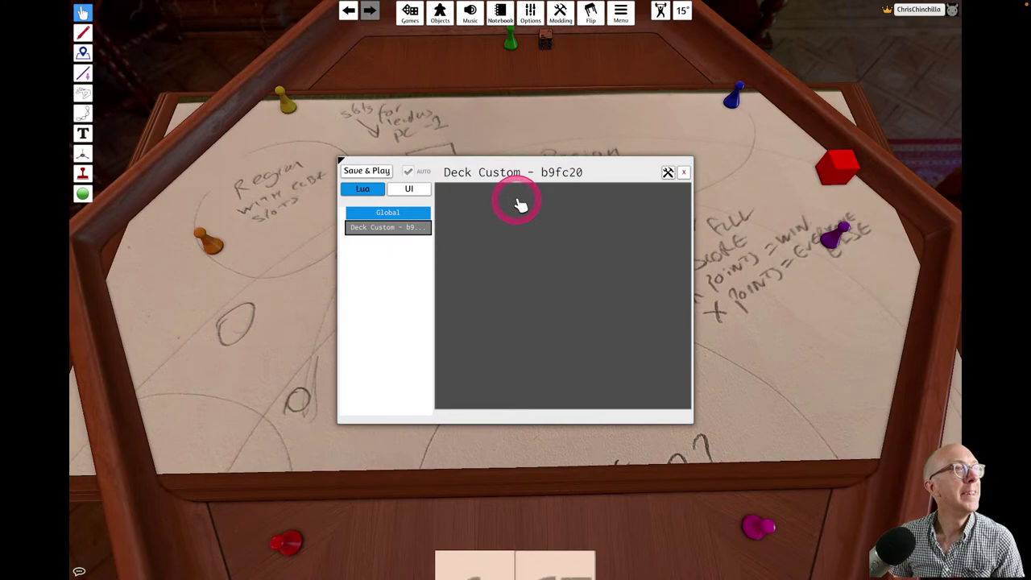
- Copy the line "function onLoad()" from the blog post's dice-rolling script into the deck's Lua script
key(super+Tab)
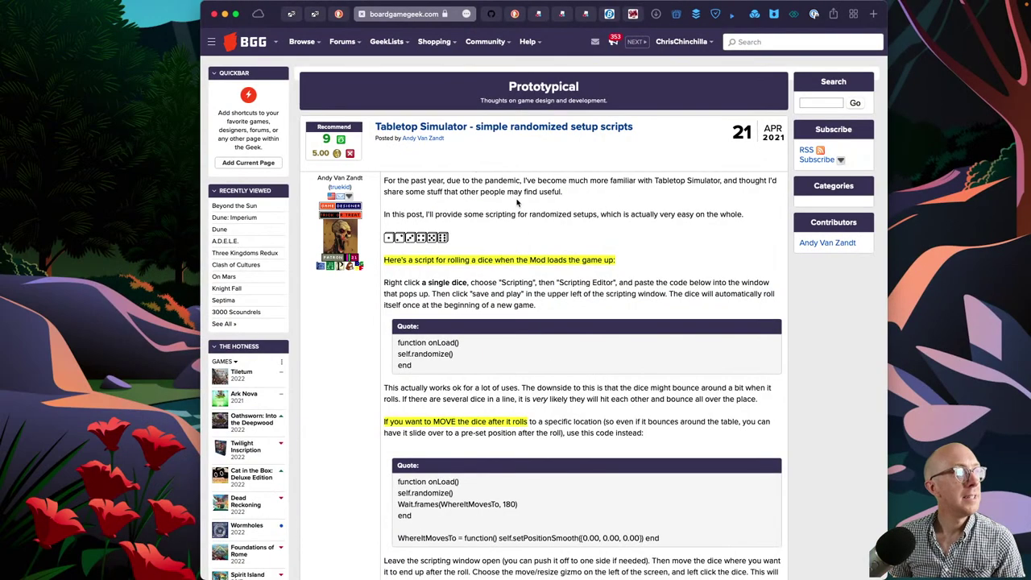
click(454, 343)
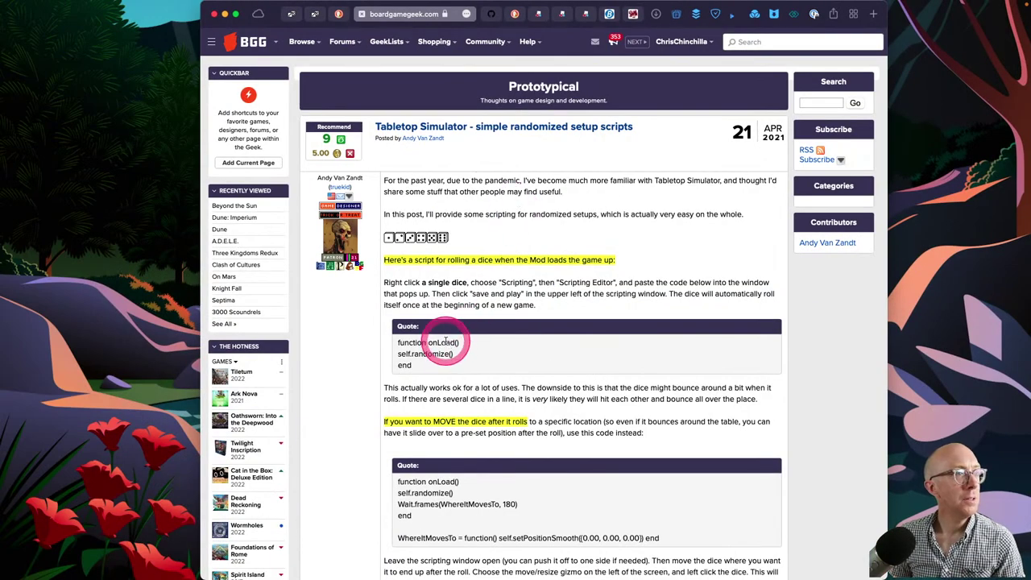
triple_click(447, 342)
key(super+c)
key(super+Tab)
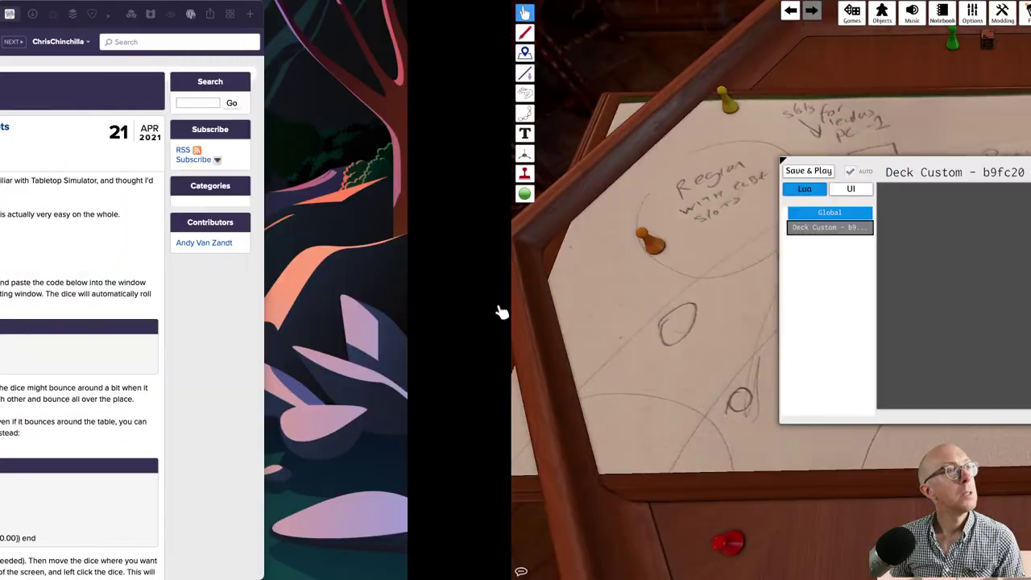
click(518, 270)
key(super+v)
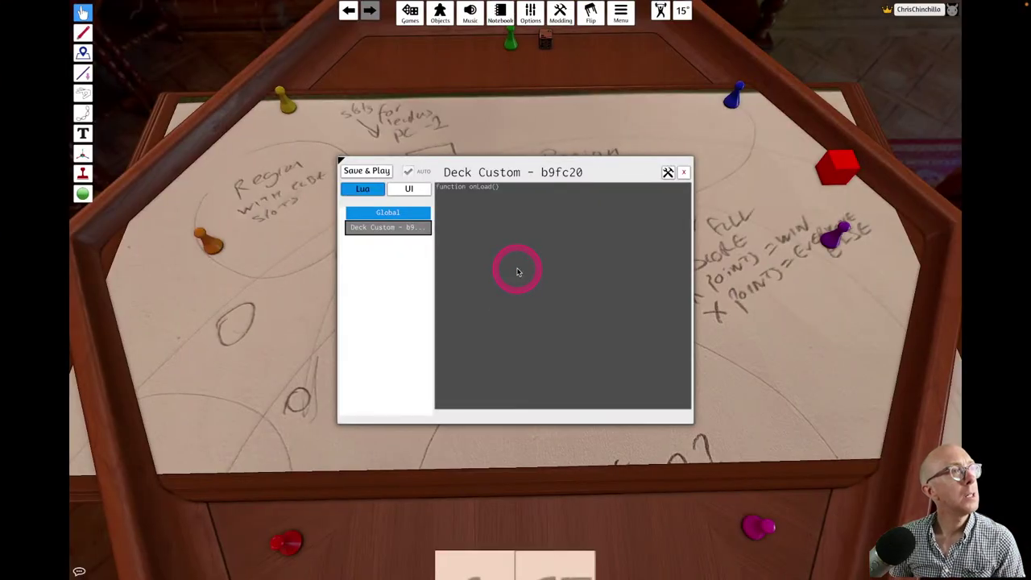
- Switch back to the blog post in the browser and examine the self.randomize() and end lines of the dice-rolling script
key(super+Tab)
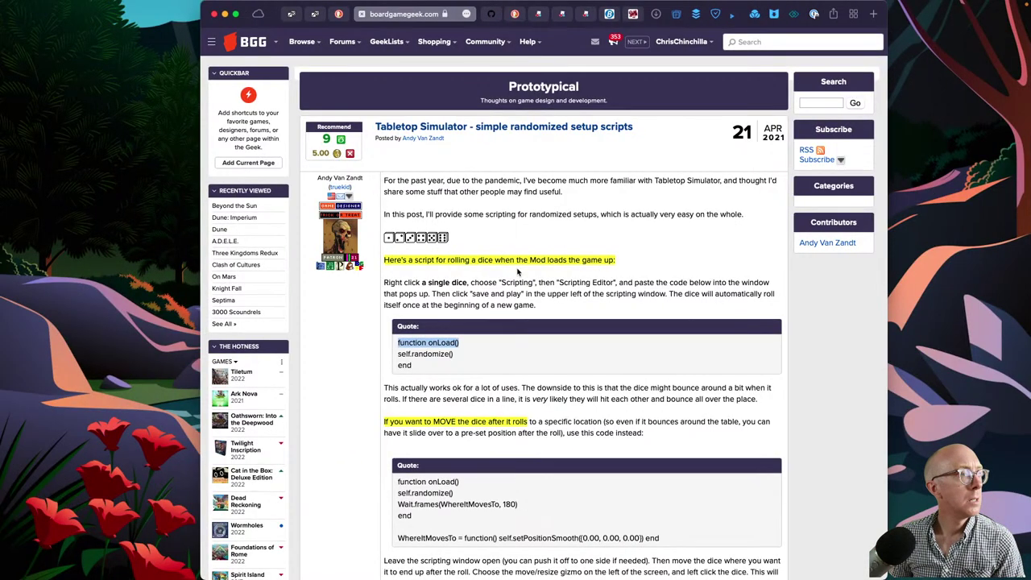
drag(438, 341, 435, 354)
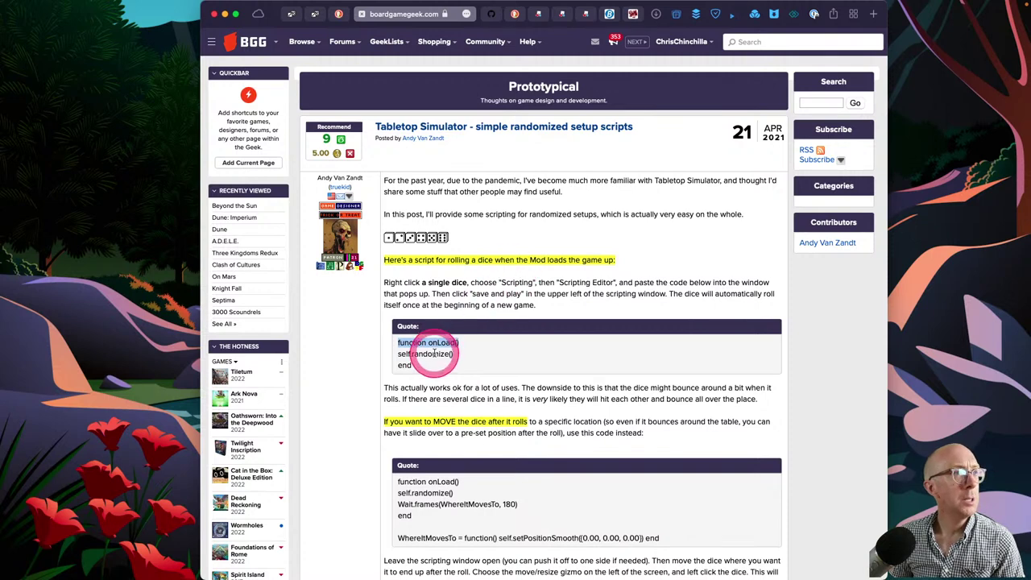
triple_click(435, 353)
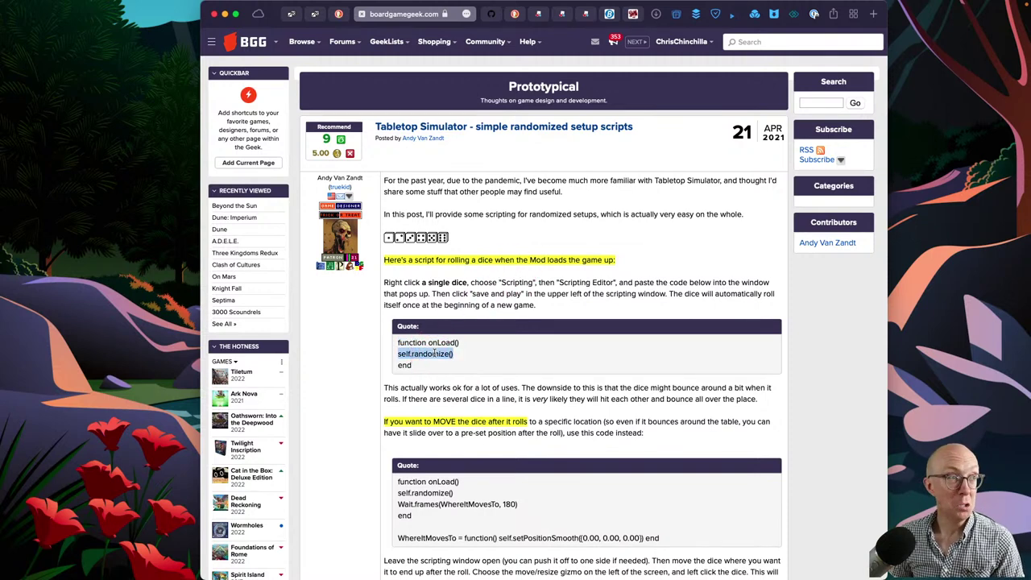
click(423, 369)
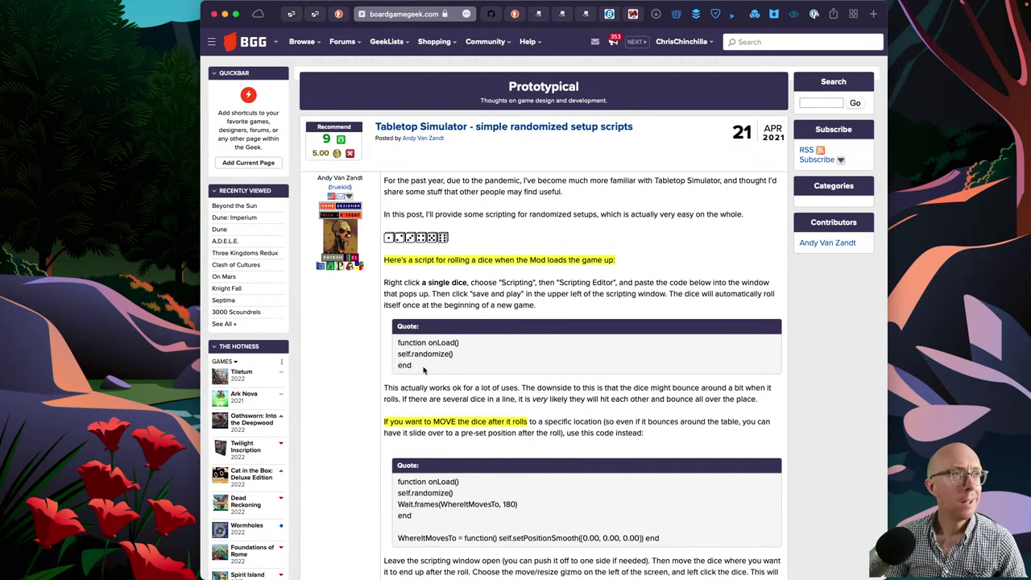
- Return to the Scripting API's Base page and open the Object page
click(314, 14)
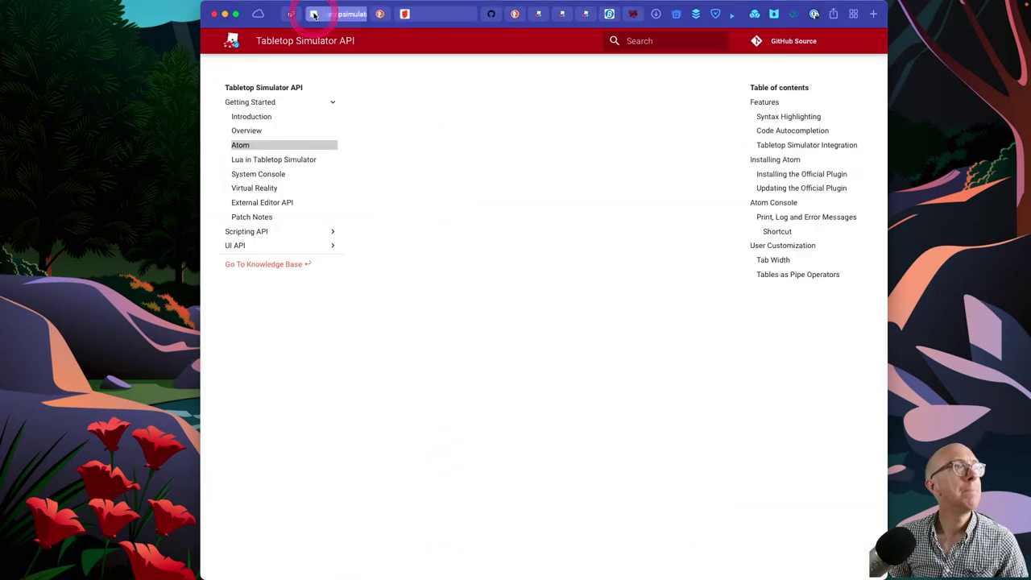
click(295, 14)
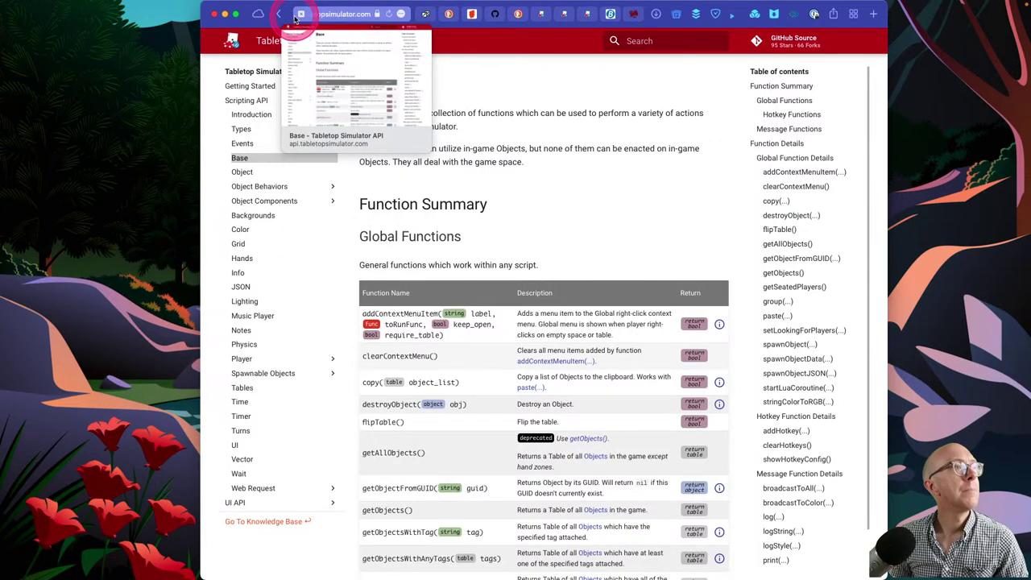
click(457, 347)
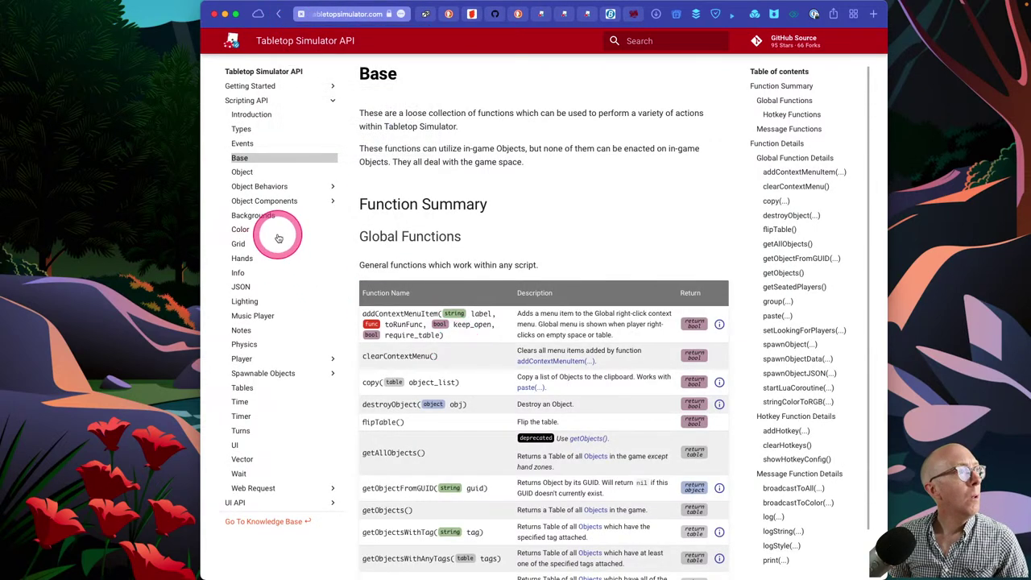
click(242, 173)
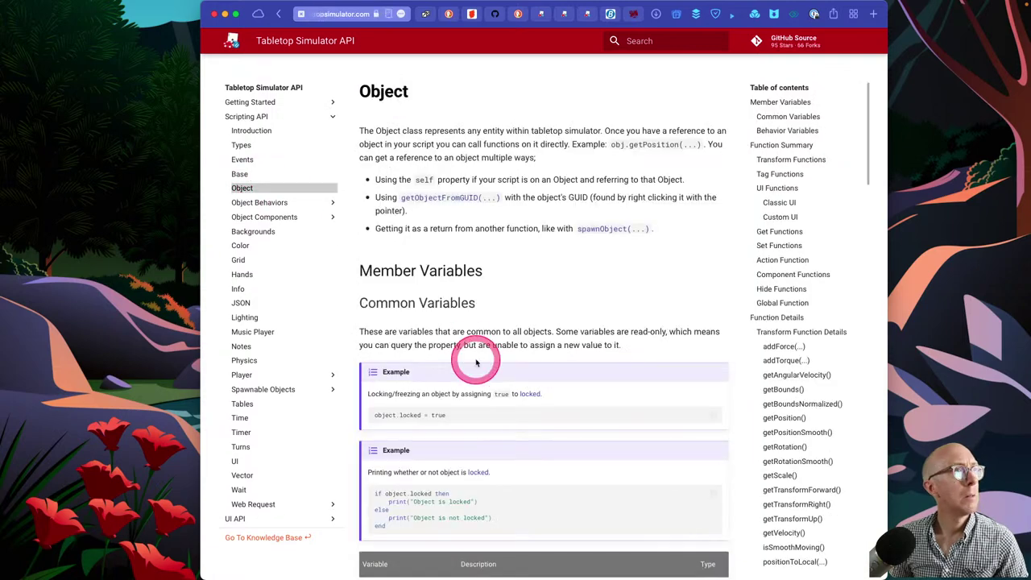
- Search the API documentation for "deal" and open the dealToColorWithOffset entry
click(661, 41)
text(deal)
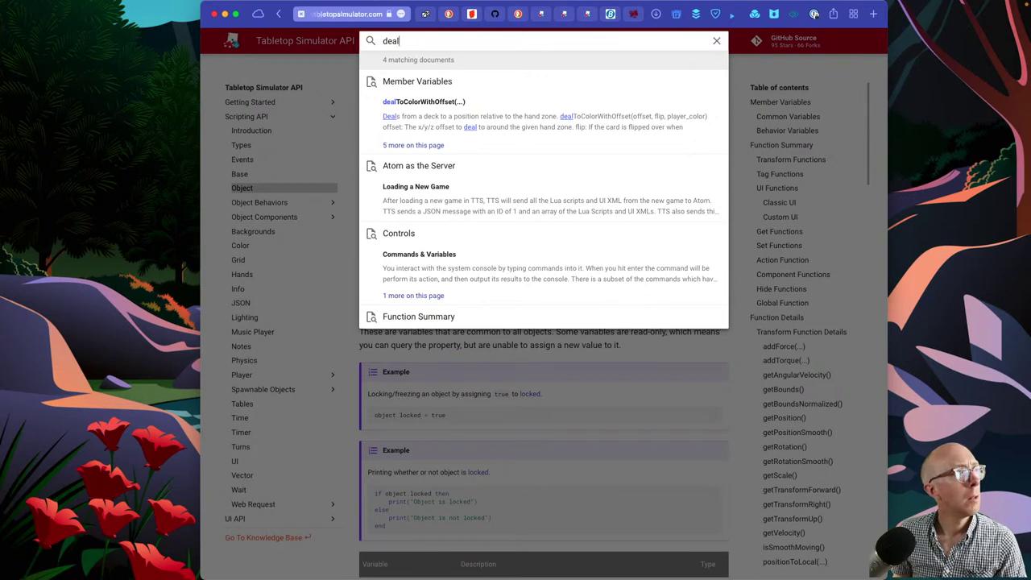
scroll(564, 184, down, 1)
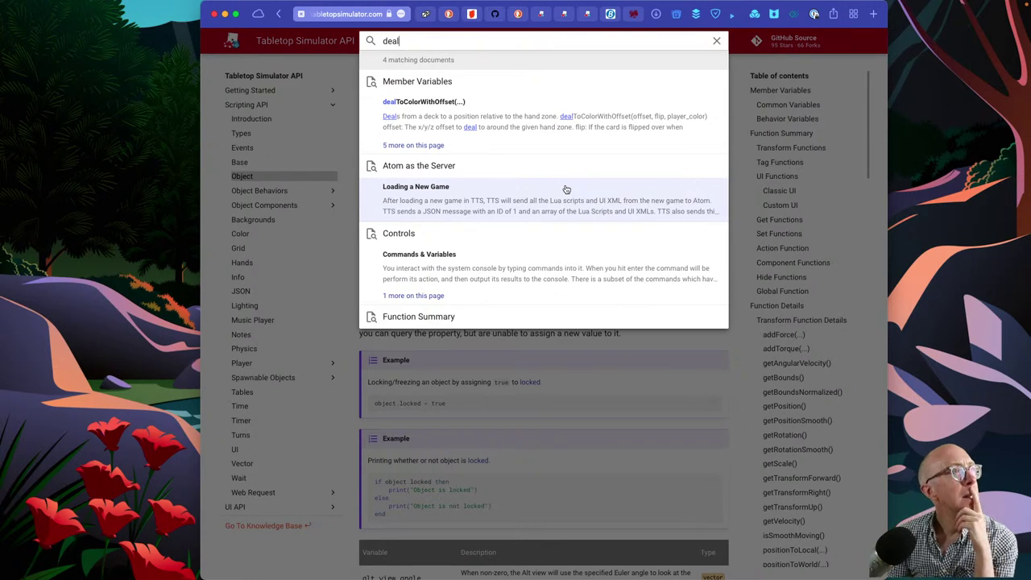
click(519, 168)
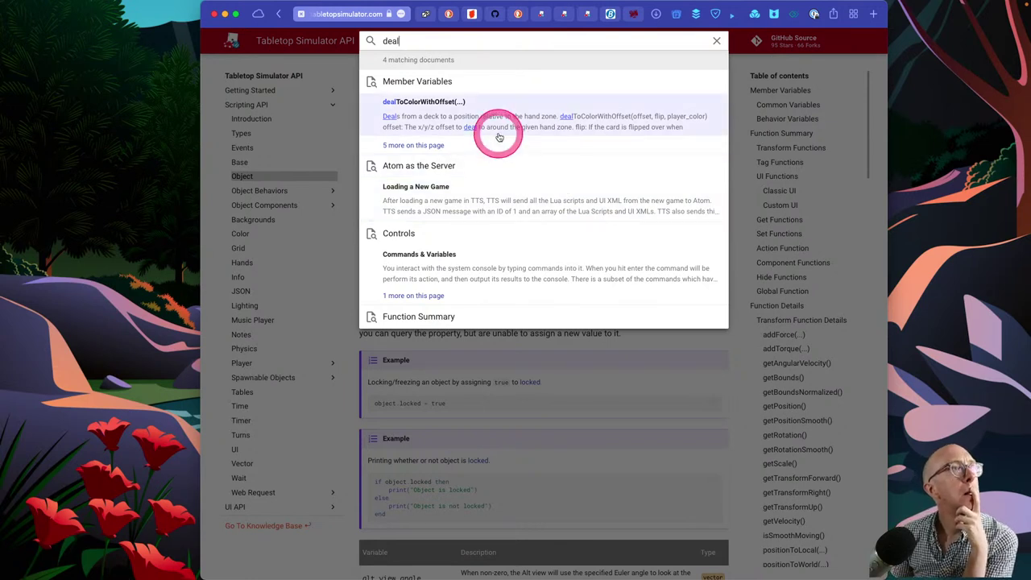
click(499, 132)
- Copy the first dealToColorWithOffset example line ({-2,0,5}, true, "White") from the API documentation into the deck's Lua script in Tabletop Simulator, below function onLoad()
click(593, 235)
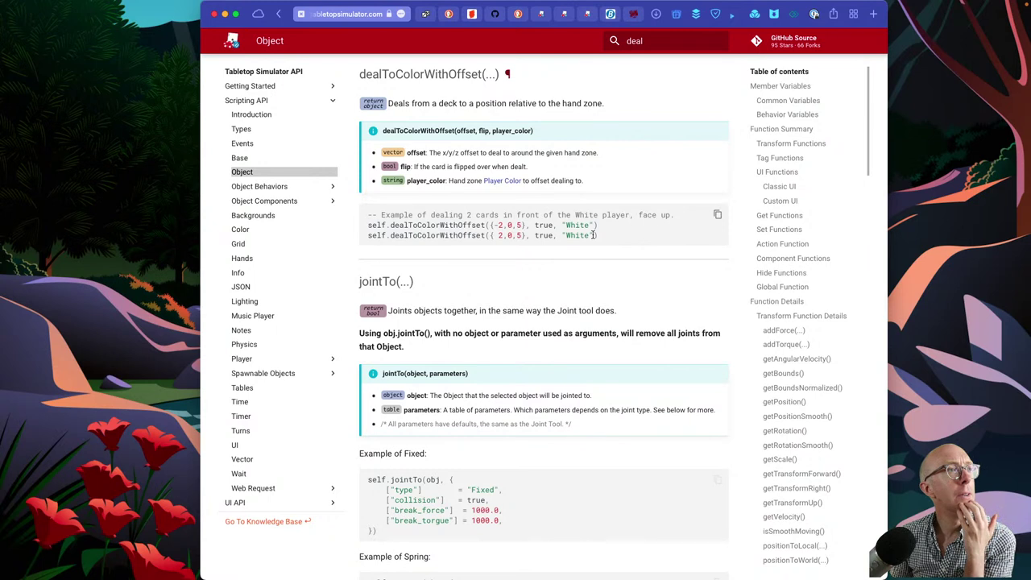
click(562, 225)
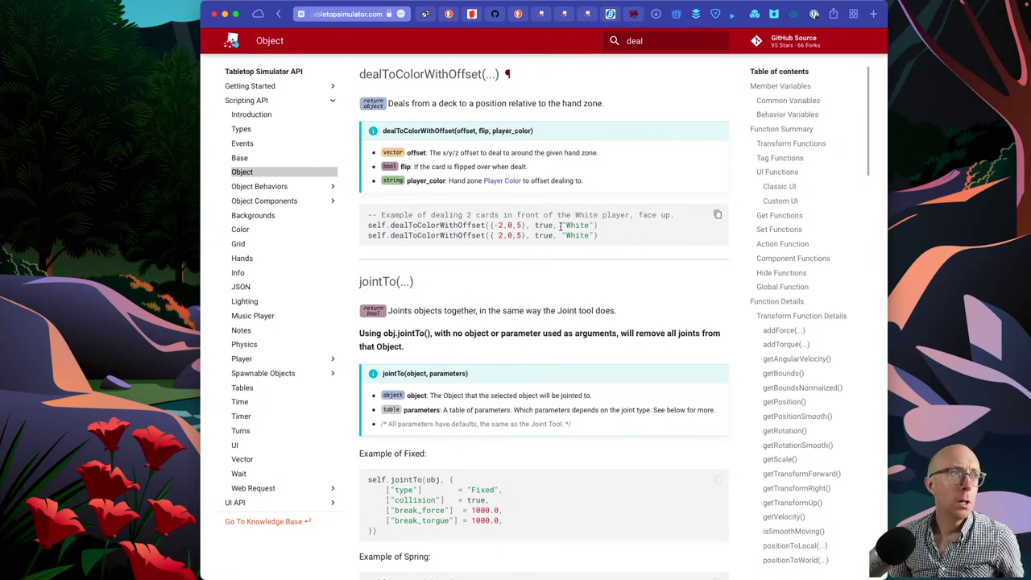
triple_click(561, 226)
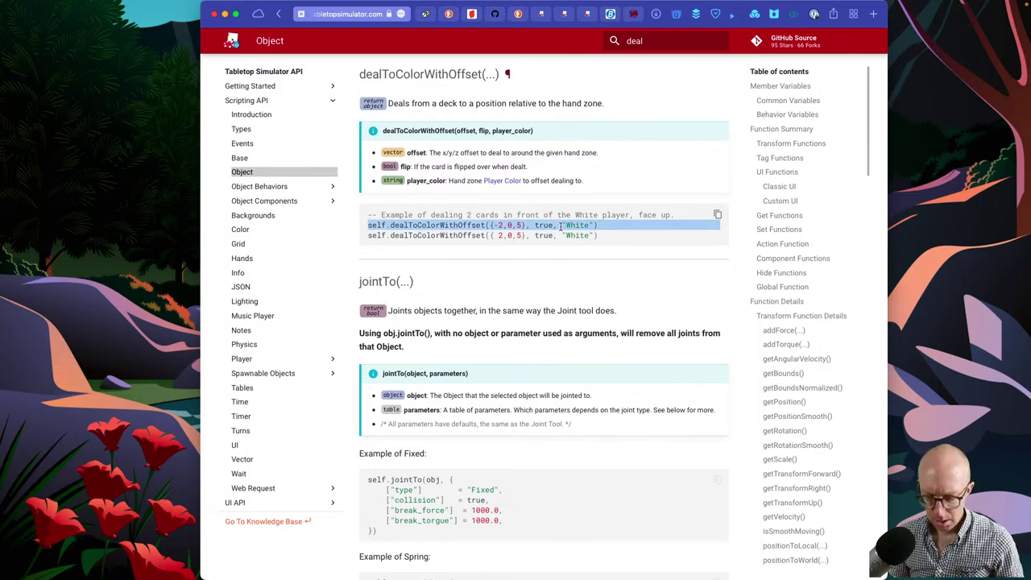
key(super+Tab)
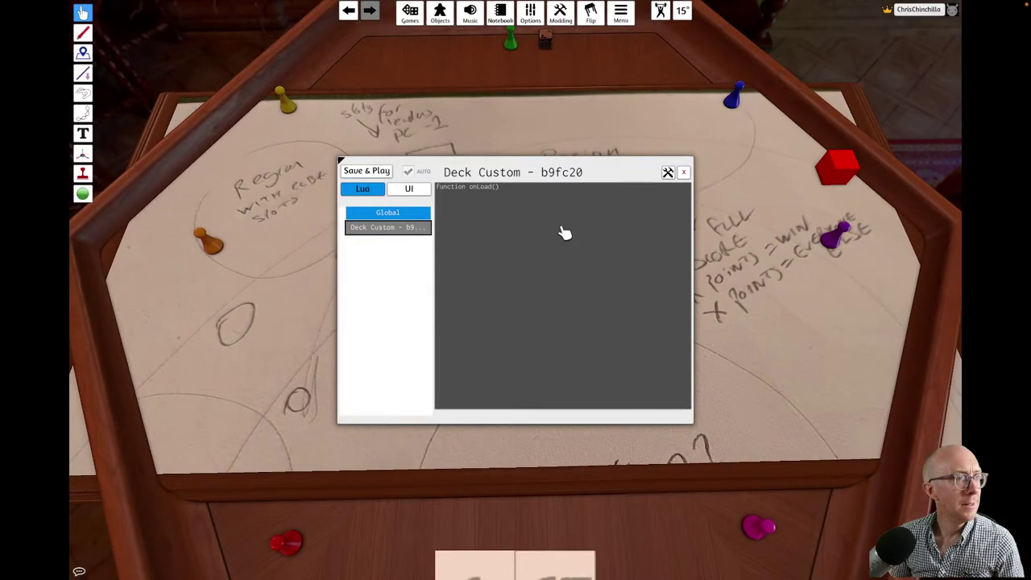
click(626, 347)
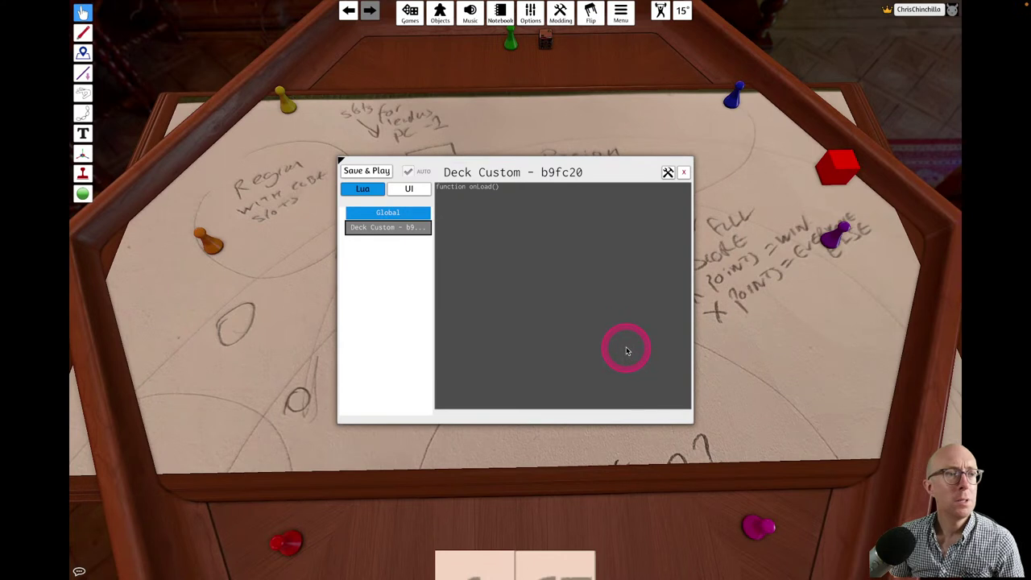
click(882, 62)
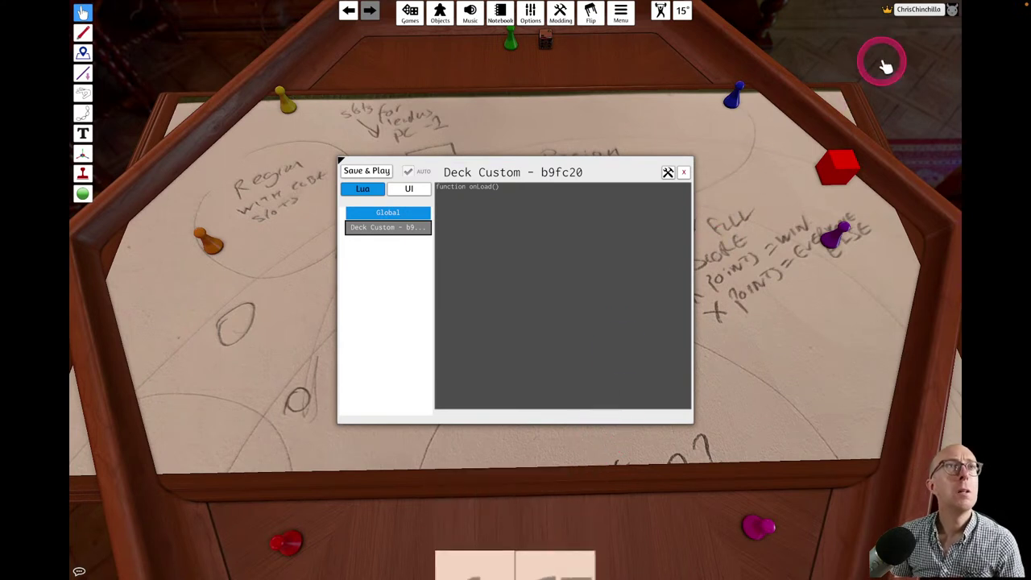
click(921, 18)
click(915, 53)
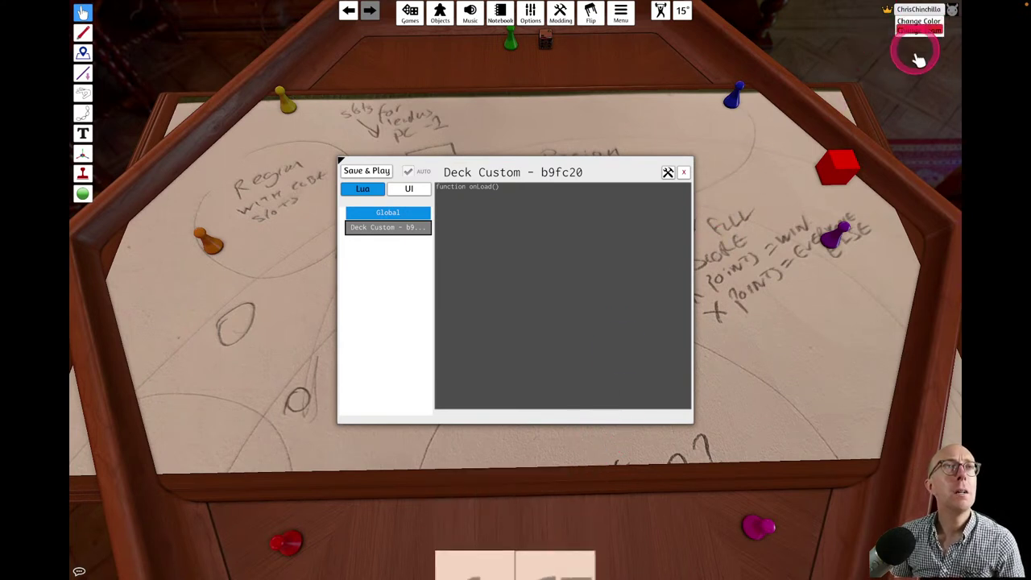
click(586, 303)
click(576, 301)
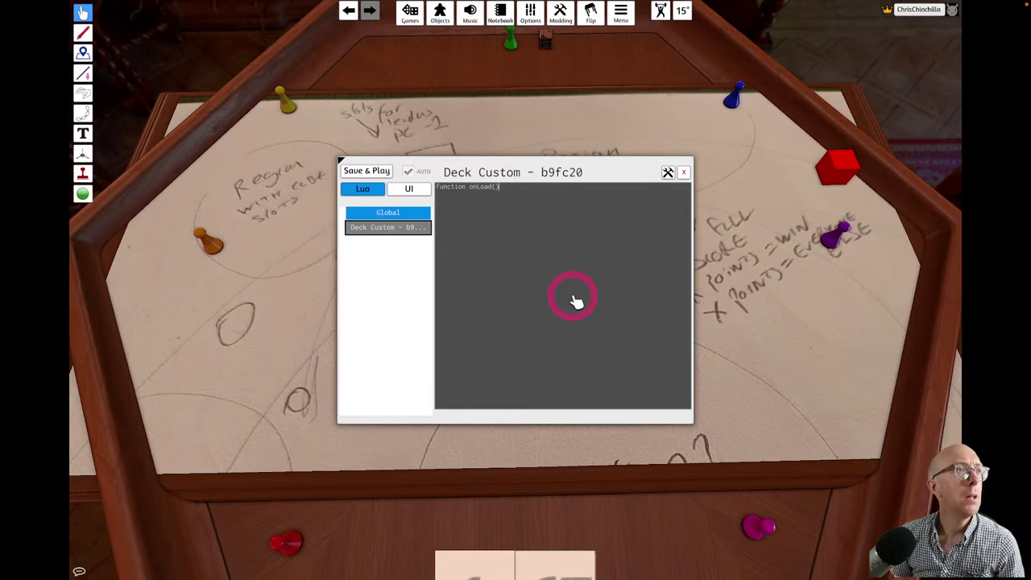
key(ctrl+v)
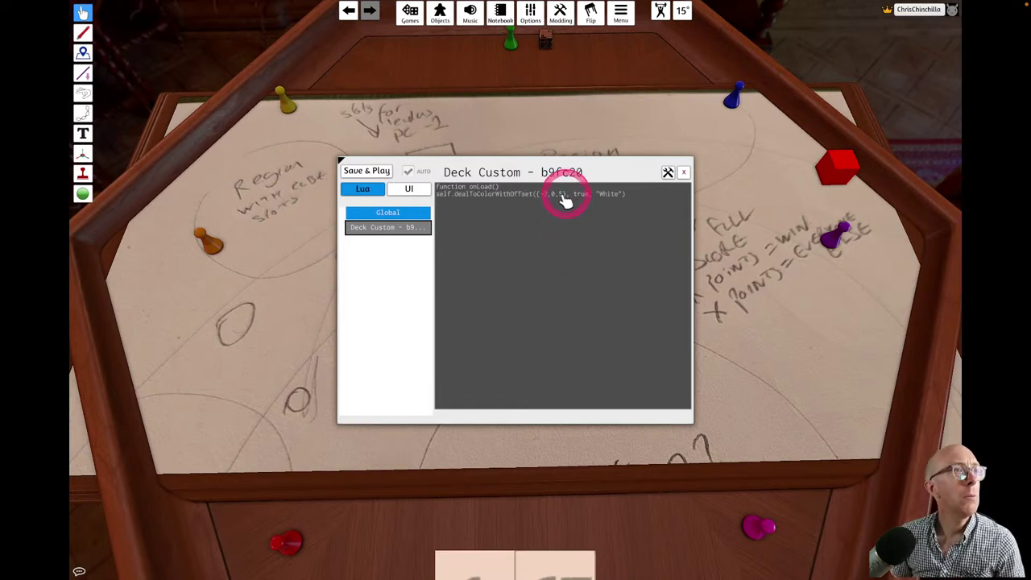
click(569, 285)
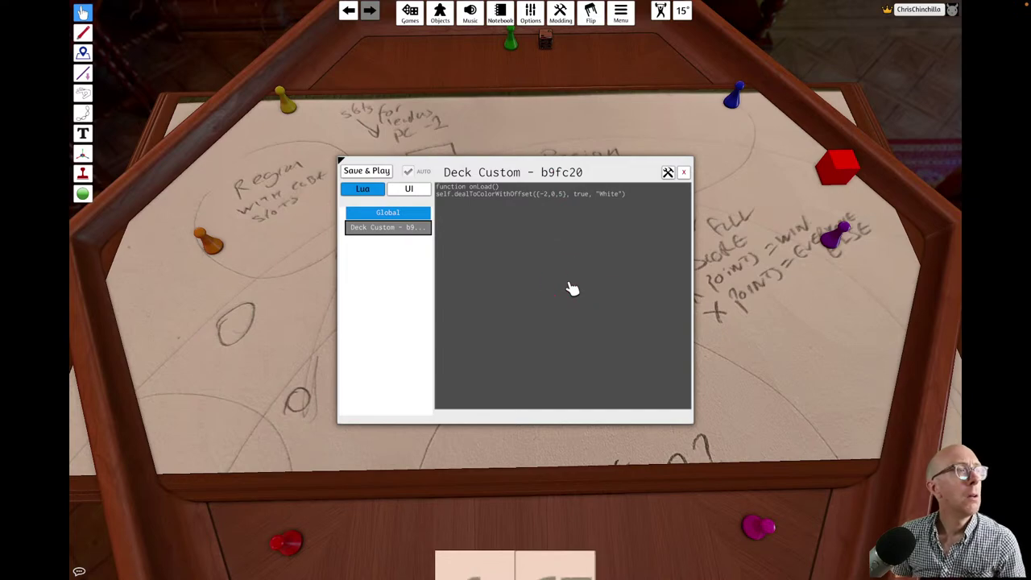
- Copy the second dealToColorWithOffset example line ({ 2,0,5}, true, "White") from the browser documentation into the deck script on a new line below the first
key(super+Tab)
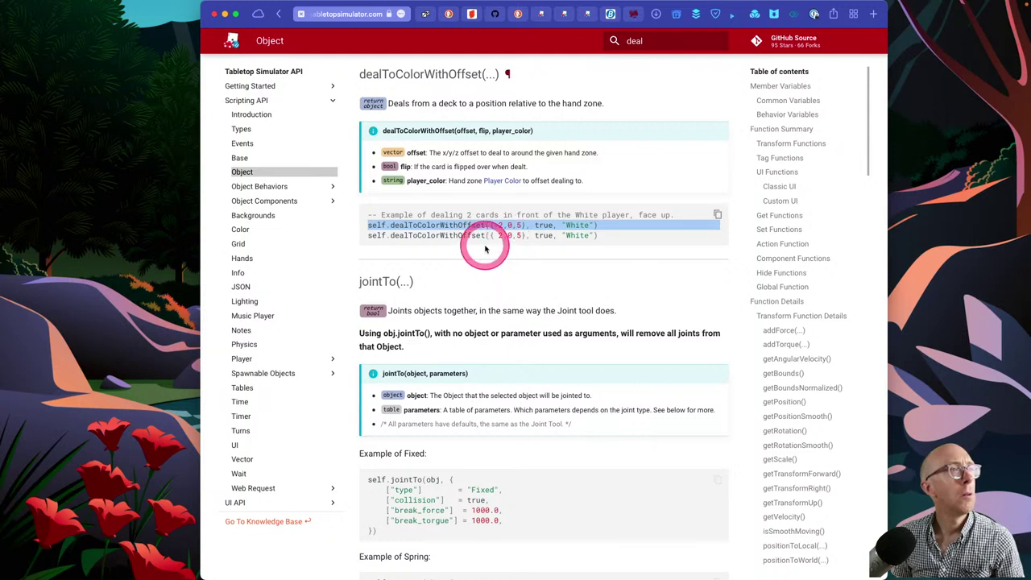
triple_click(476, 236)
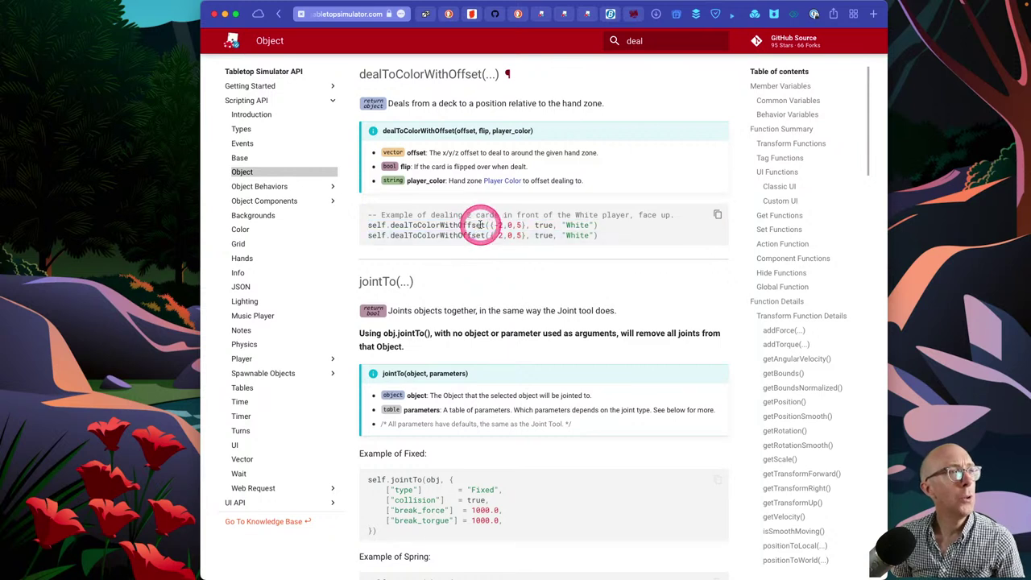
triple_click(481, 225)
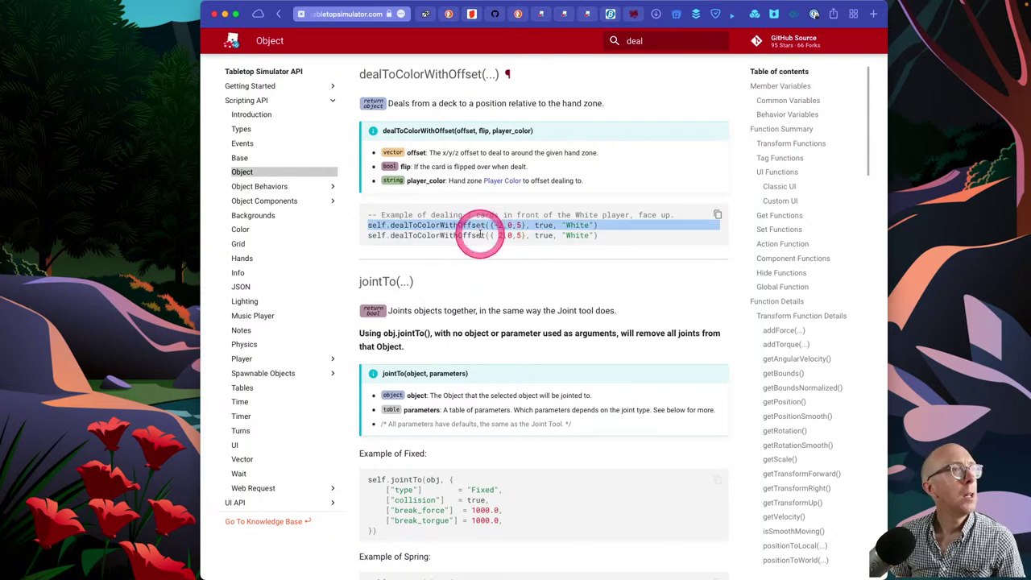
triple_click(481, 234)
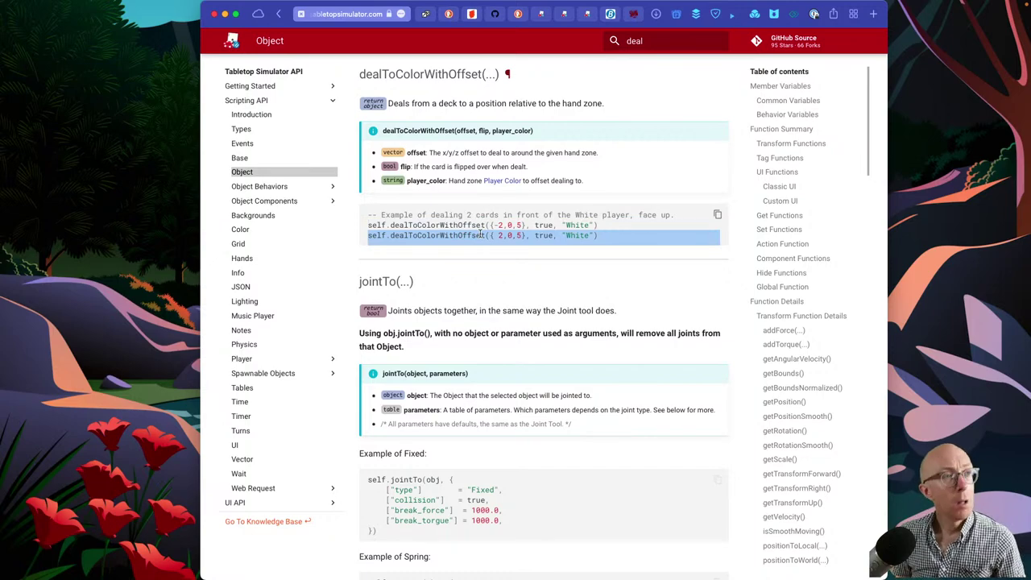
key(super+Tab)
click(528, 193)
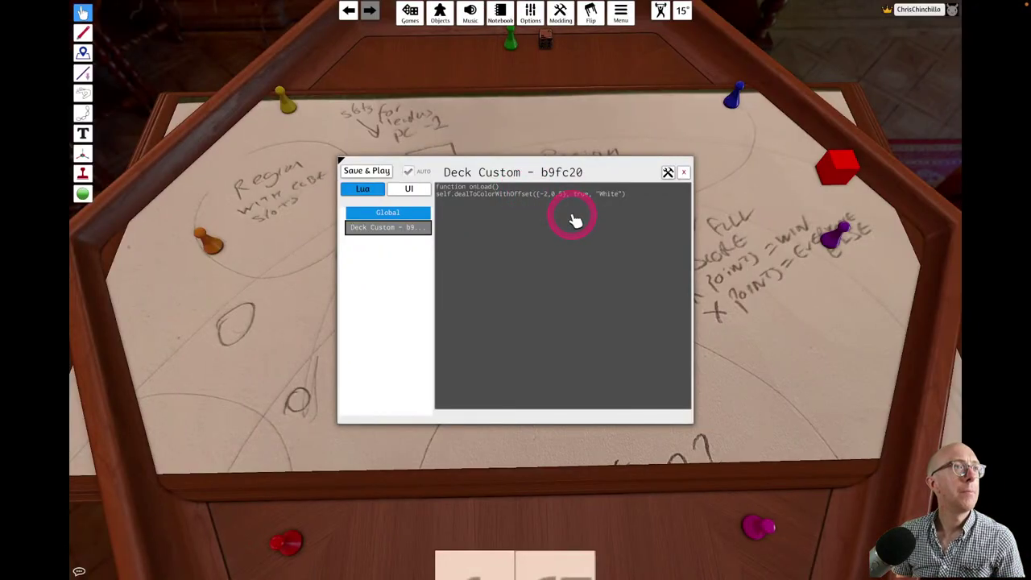
drag(574, 221, 640, 198)
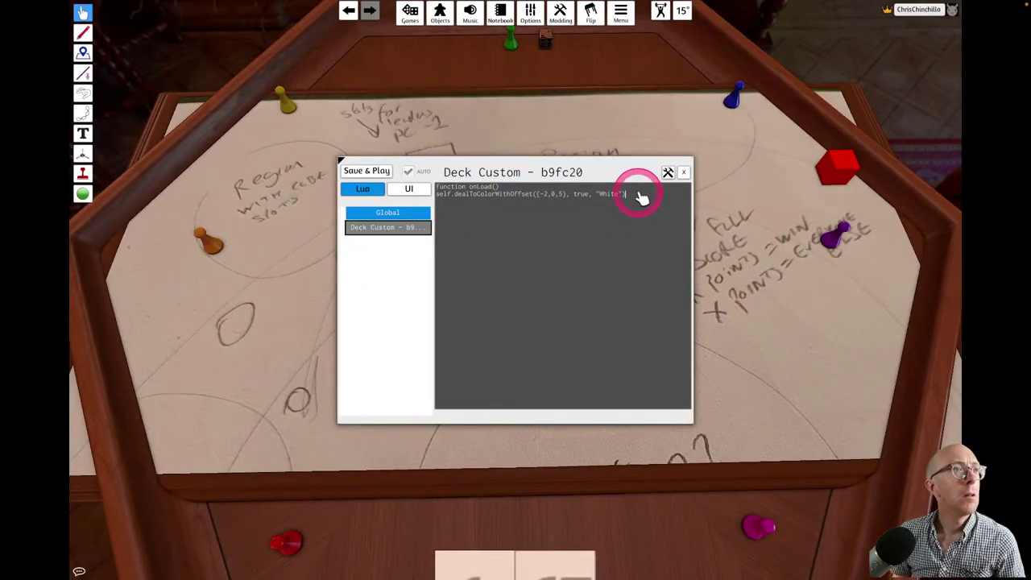
key(Return)
key(super+v)
click(610, 268)
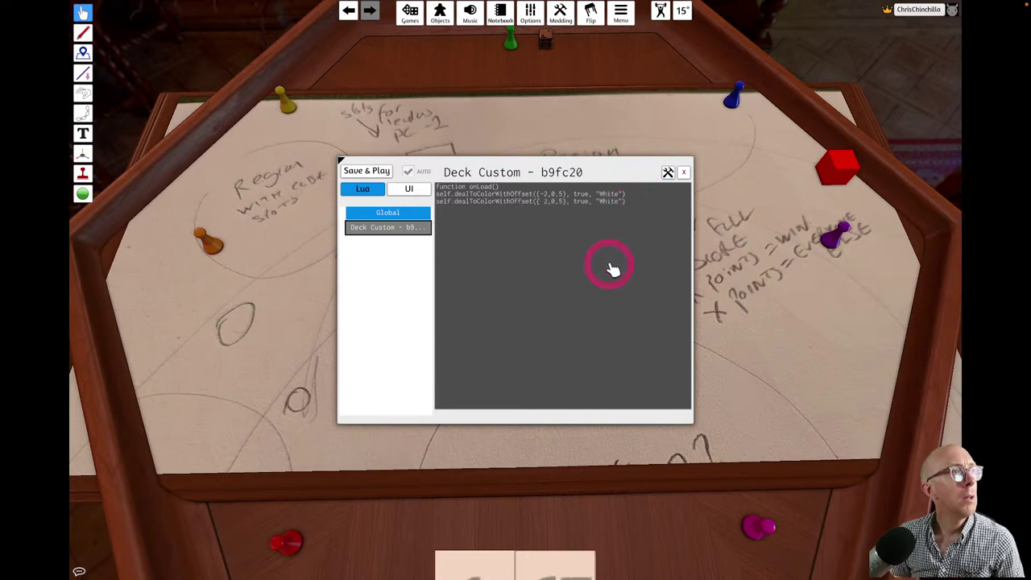
- Save and run the deck's script, then reopen the custom deck's Lua code
click(356, 172)
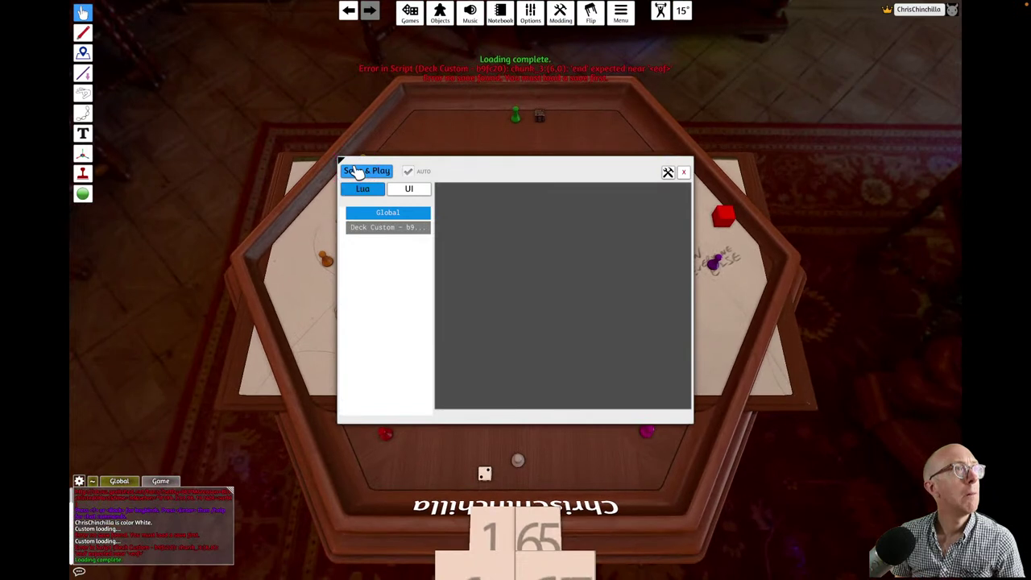
click(355, 171)
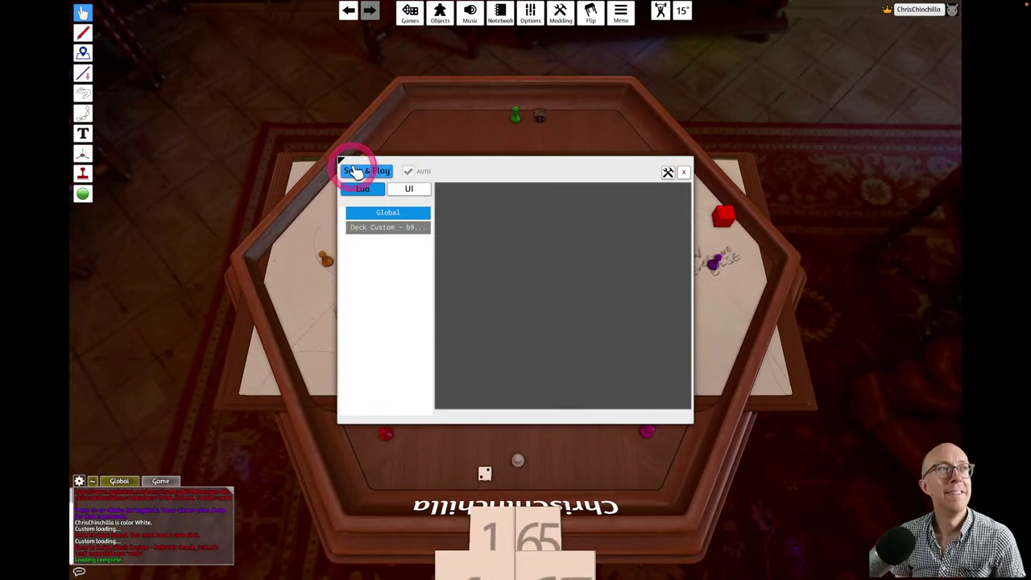
click(389, 228)
- Check the blog post's dice-rolling script in the browser for its closing line and add "end" below the two deal lines in the deck script
key(super+Tab)
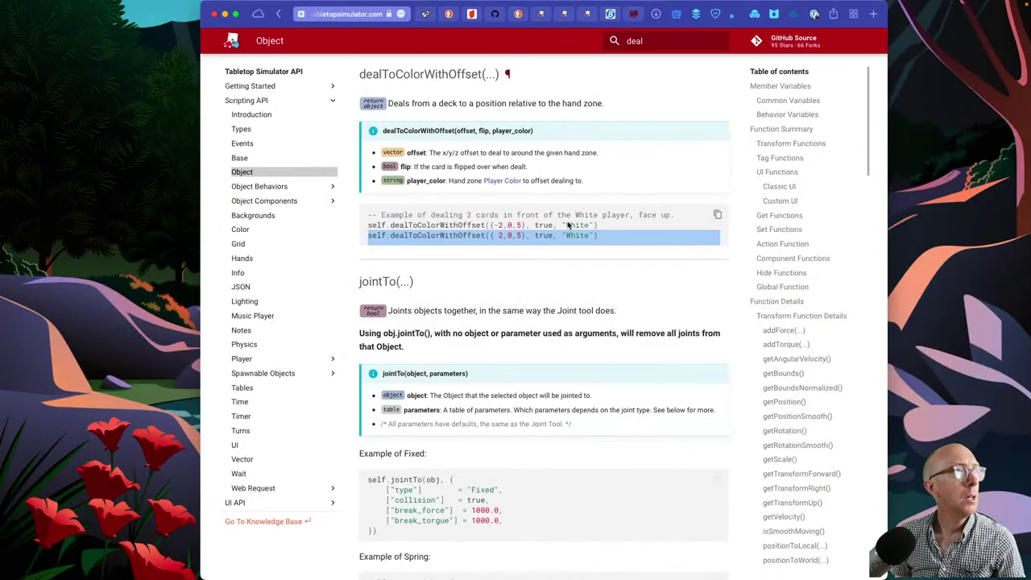
click(472, 14)
drag(419, 367, 426, 352)
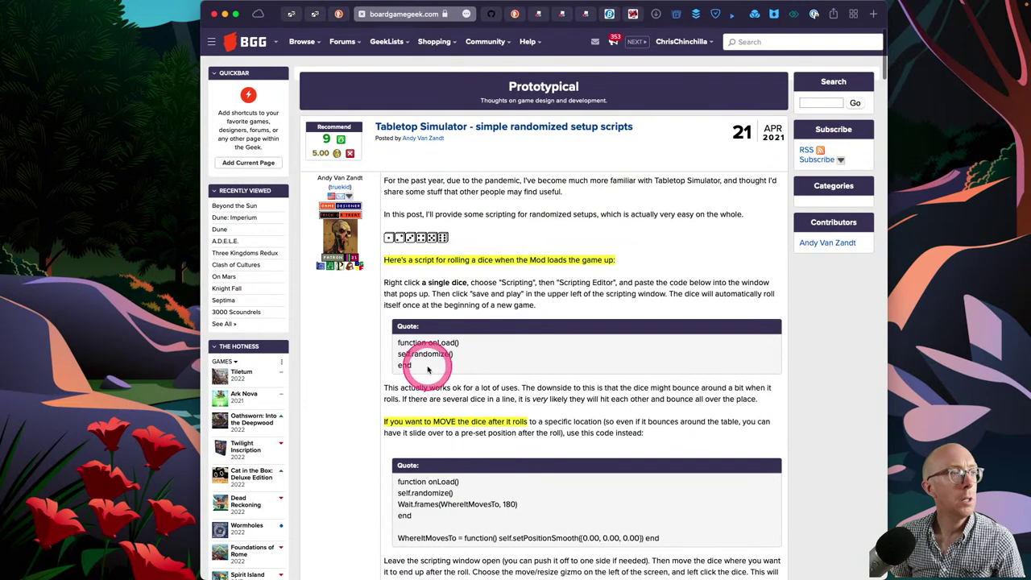
key(super+Tab)
click(552, 275)
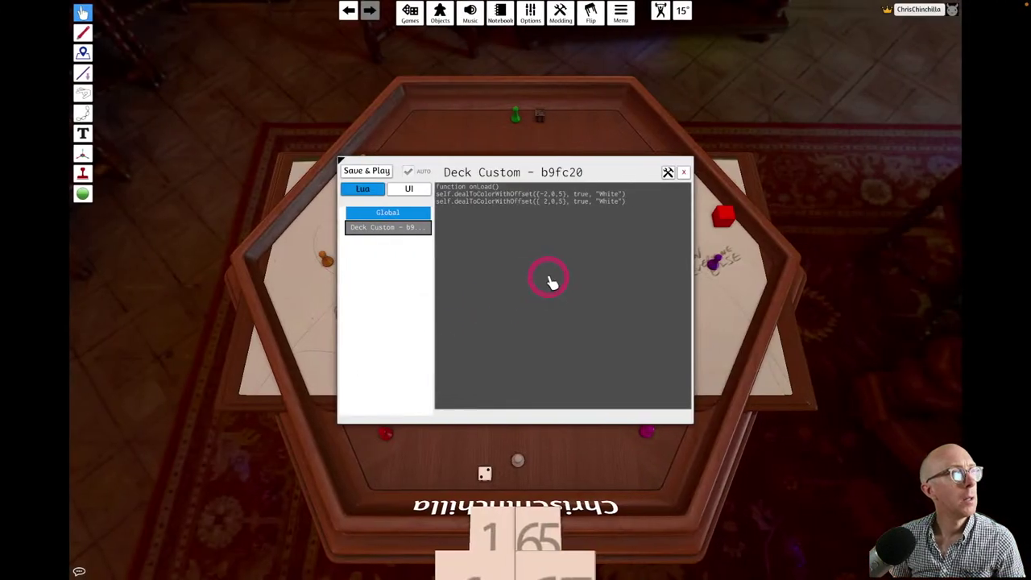
click(649, 211)
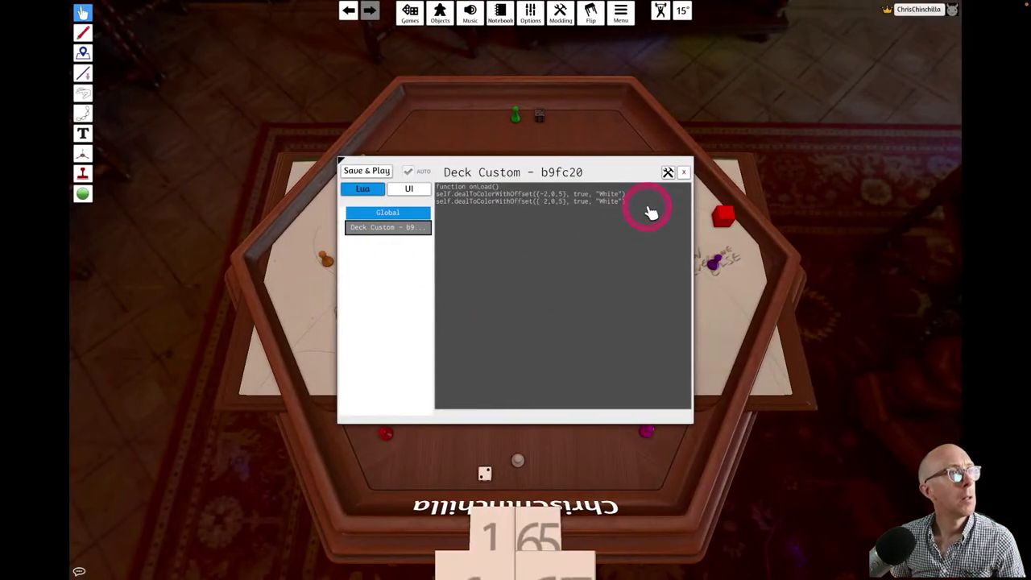
text(end)
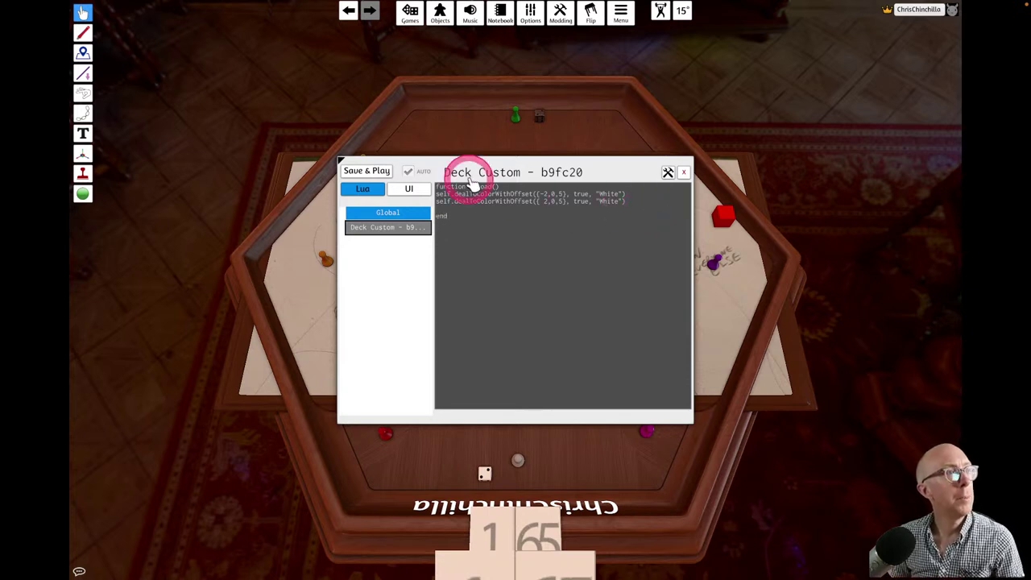
- Save and run the corrected deck script, and close the scripting editor
click(364, 170)
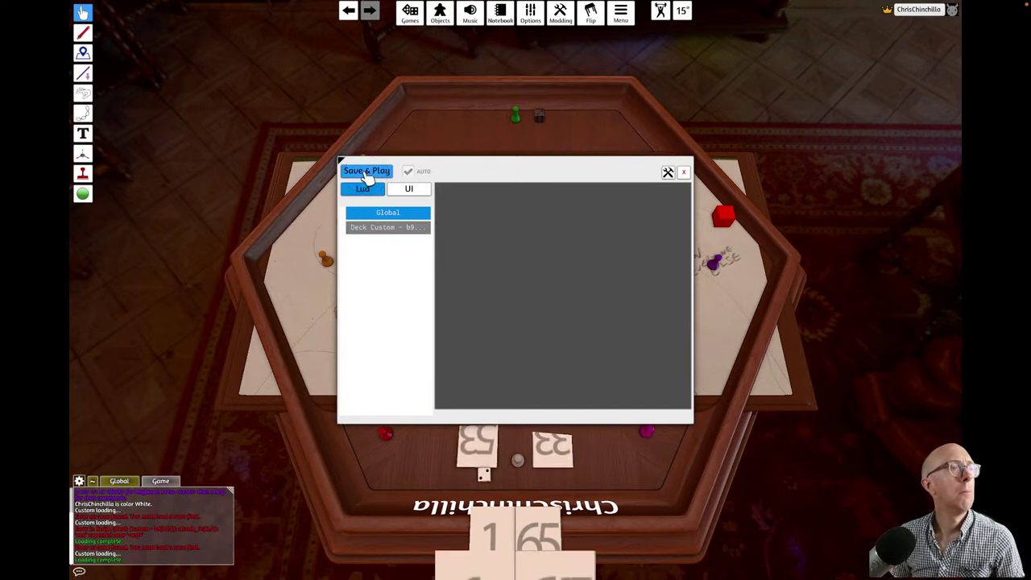
click(588, 216)
click(683, 172)
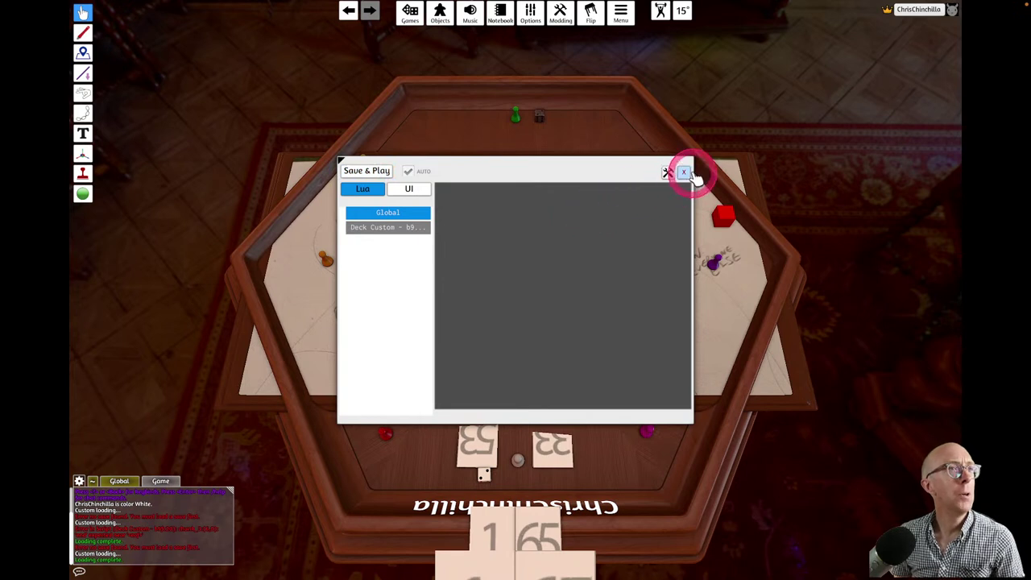
- Shift the dealt card 53 slightly closer to card 33 in front of the White player's seat
click(552, 392)
drag(477, 443, 531, 435)
mouse_move(552, 438)
mouse_down()
mouse_move(557, 455)
mouse_move(555, 439)
mouse_up()
click(543, 341)
click(519, 206)
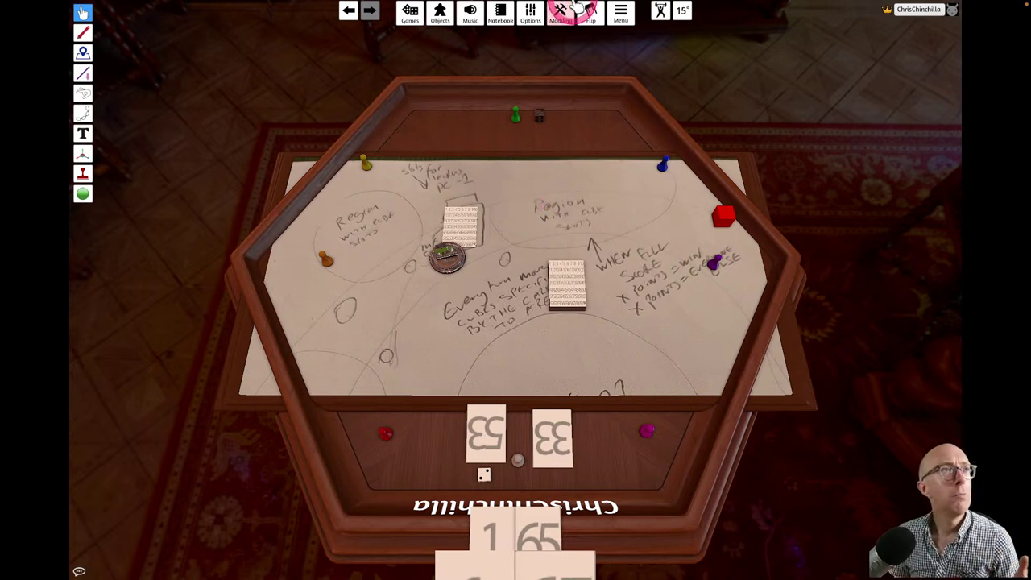
click(567, 29)
click(531, 16)
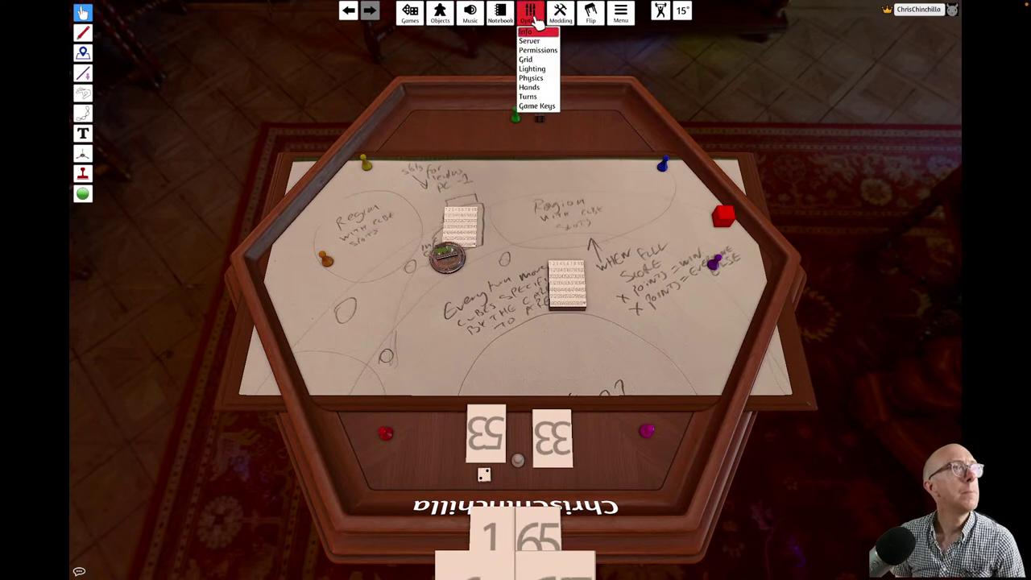
click(531, 18)
click(518, 19)
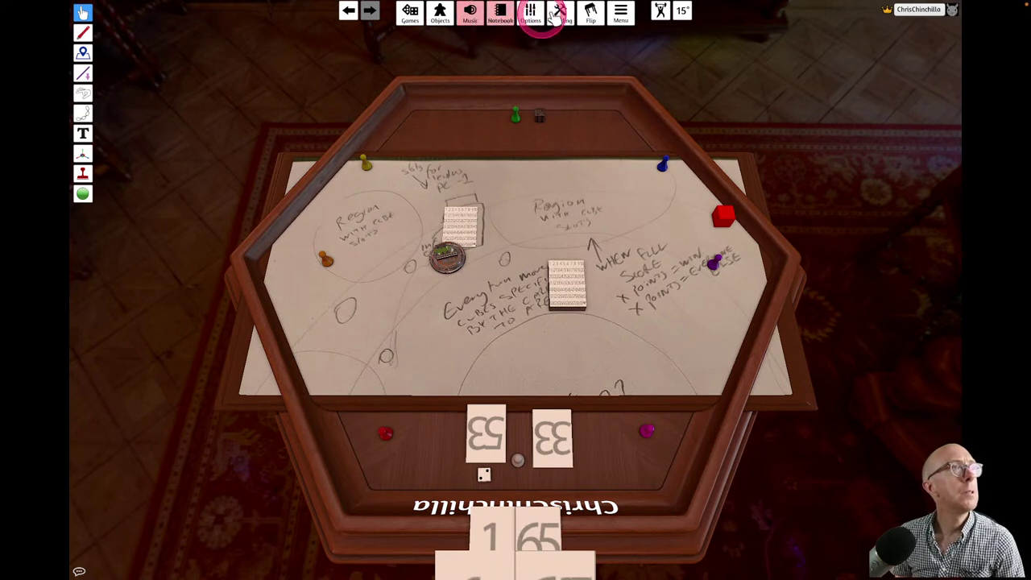
click(620, 14)
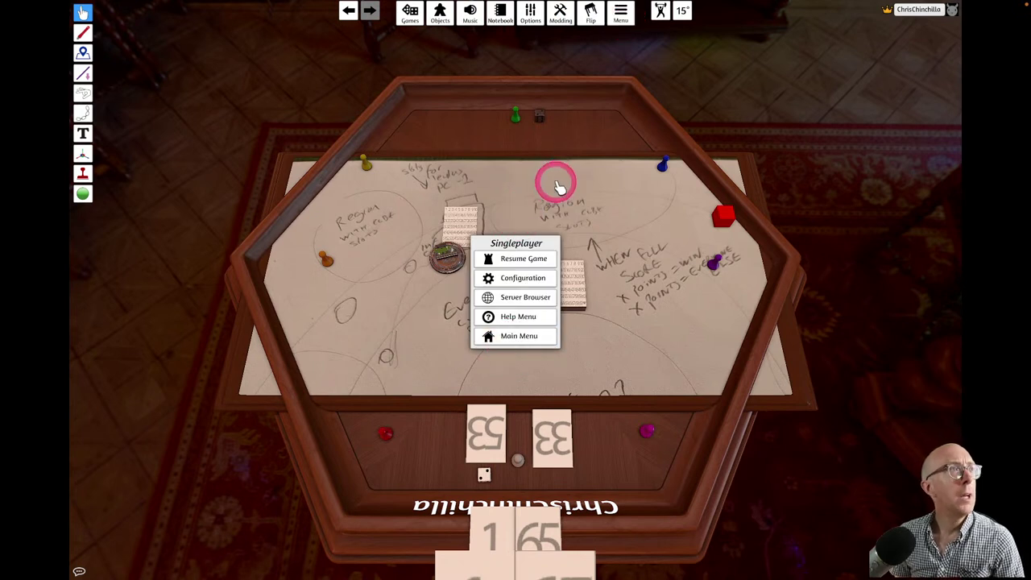
click(524, 261)
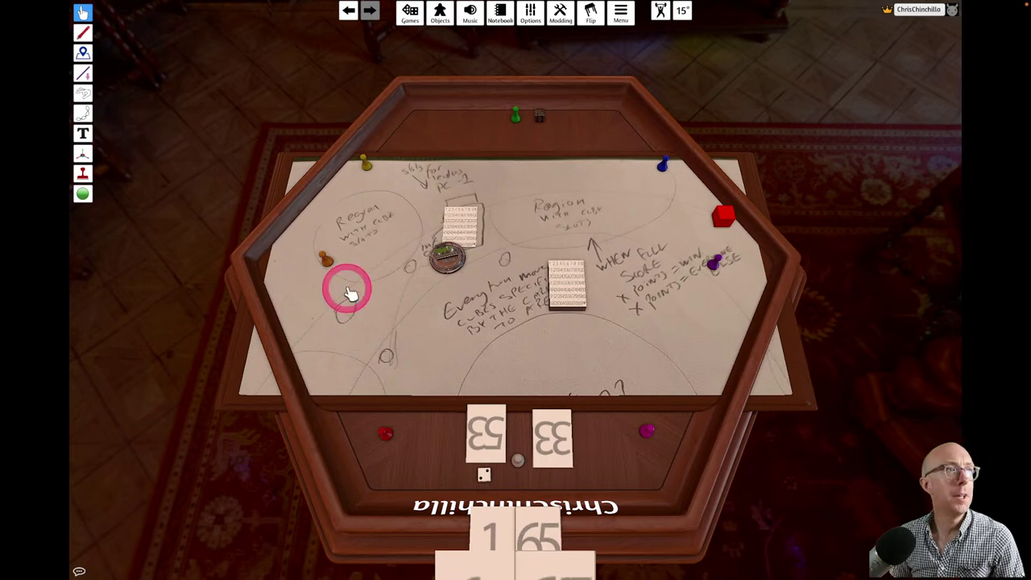
- Open the scripting editor for the deck in the middle of the board, save and run its script again, and close the editor
right_click(569, 286)
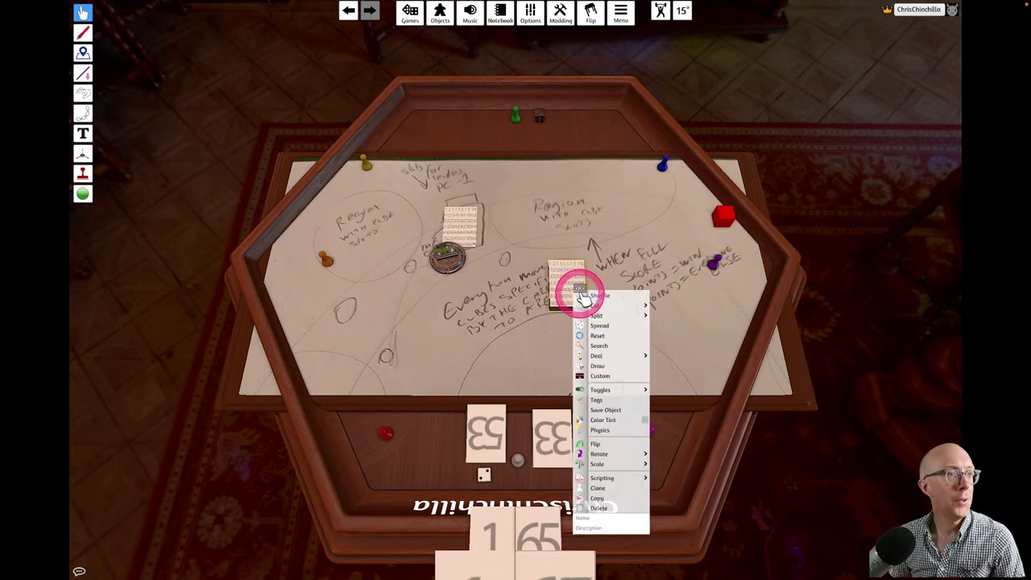
mouse_move(597, 478)
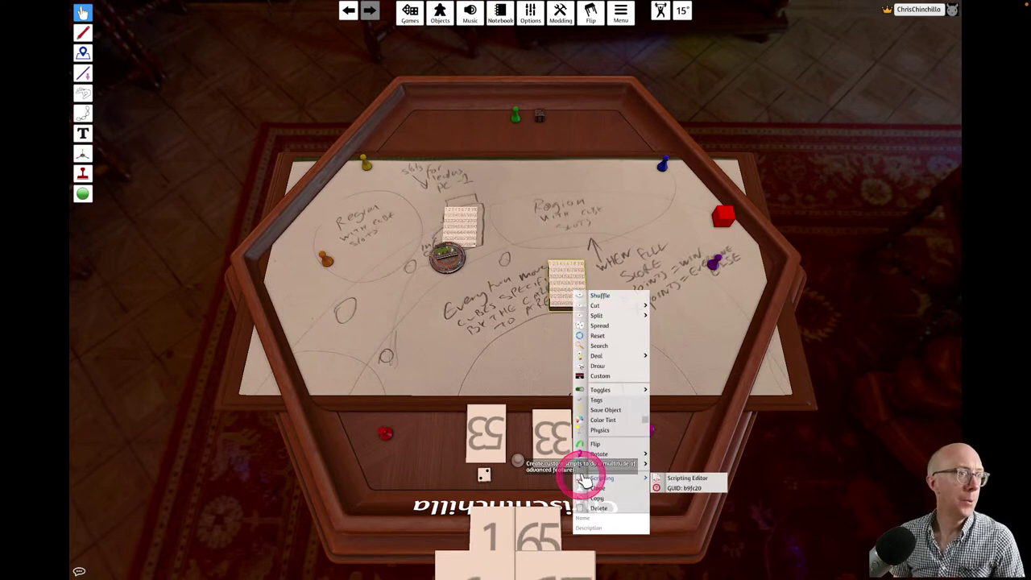
click(676, 478)
click(376, 169)
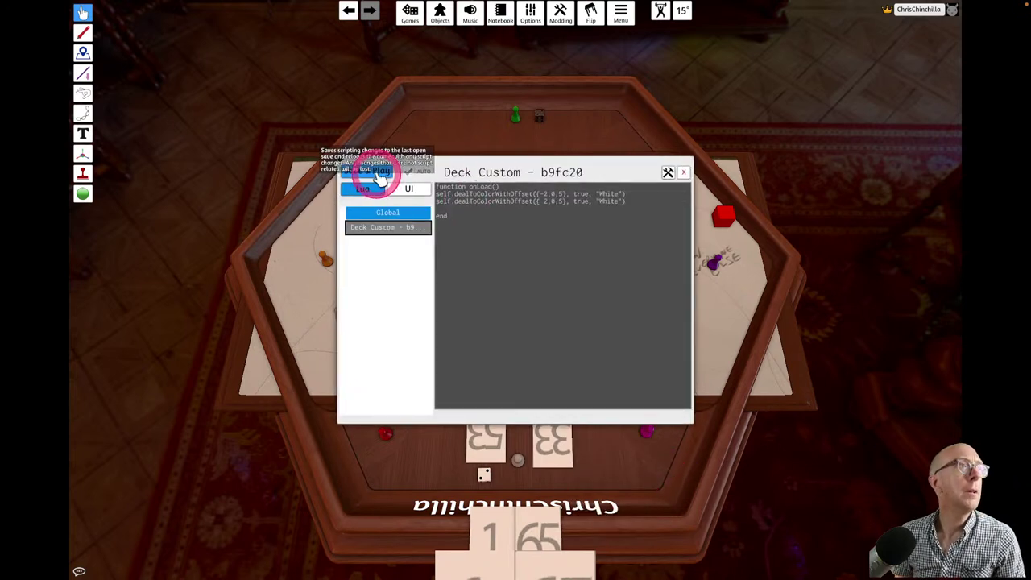
click(668, 174)
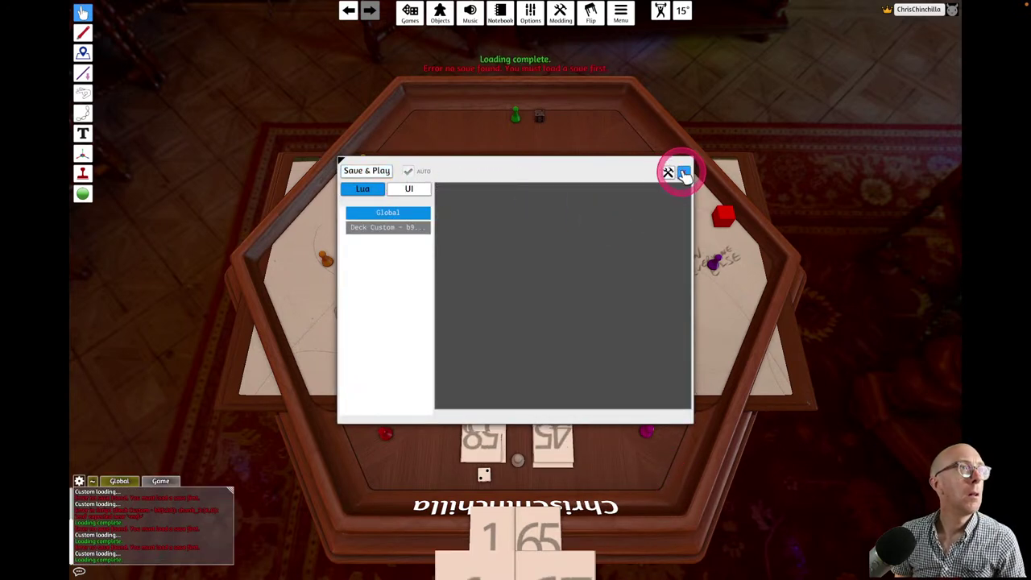
- Spread the overlapping cards in front of the White player's seat into a row of 53, 58, 33 and 45
click(561, 436)
drag(563, 439, 604, 432)
drag(475, 439, 438, 439)
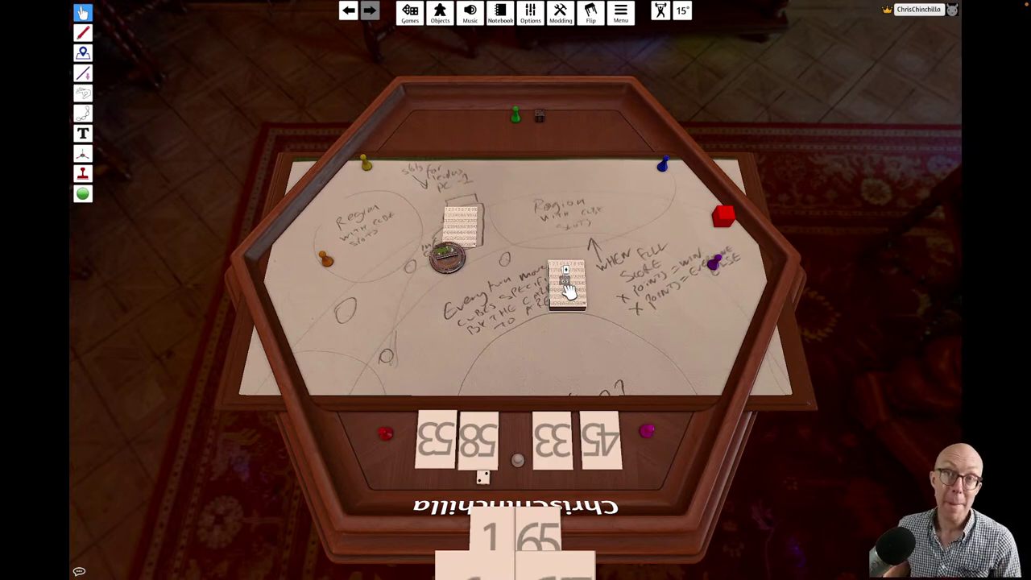
- Take one card from the deck in the middle of the board, place it beyond the board's far edge, and flip it face up
drag(568, 290, 607, 138)
right_click(607, 138)
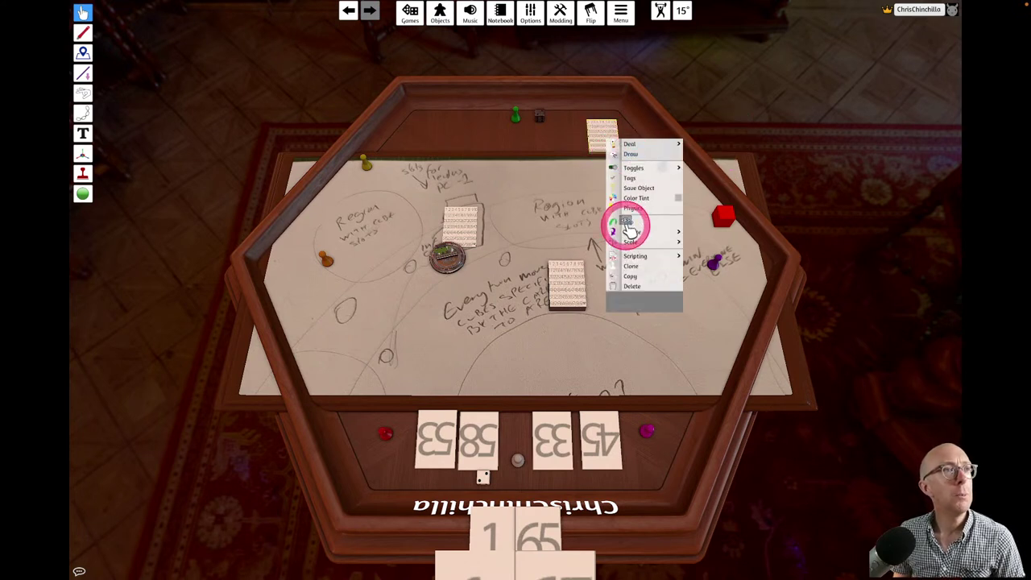
click(605, 131)
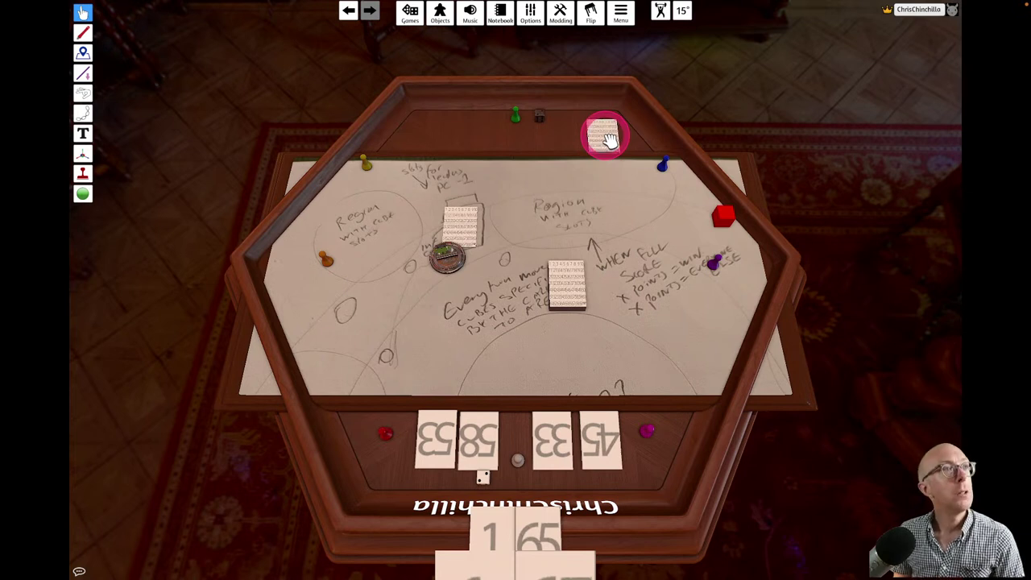
key(f)
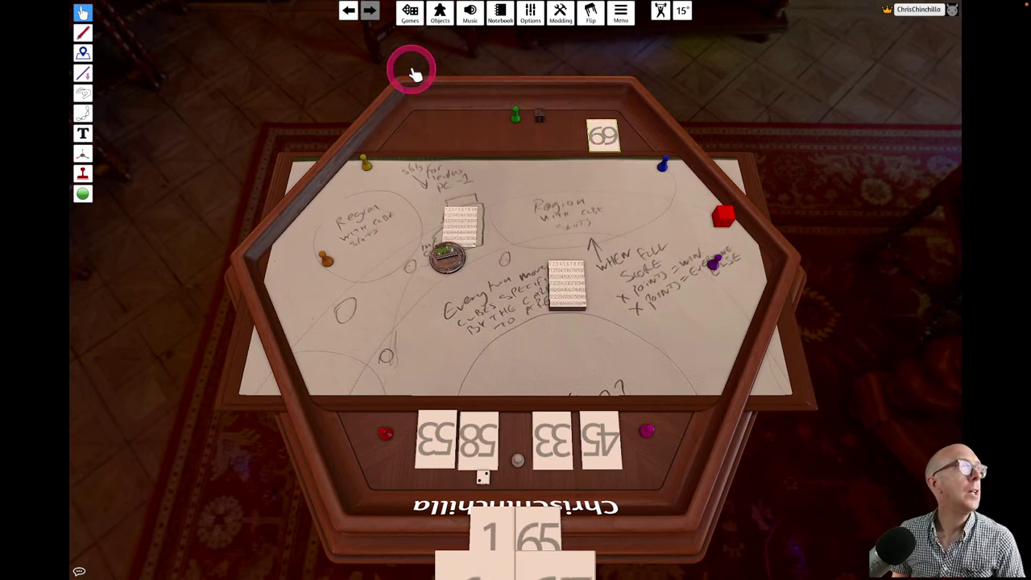
click(621, 13)
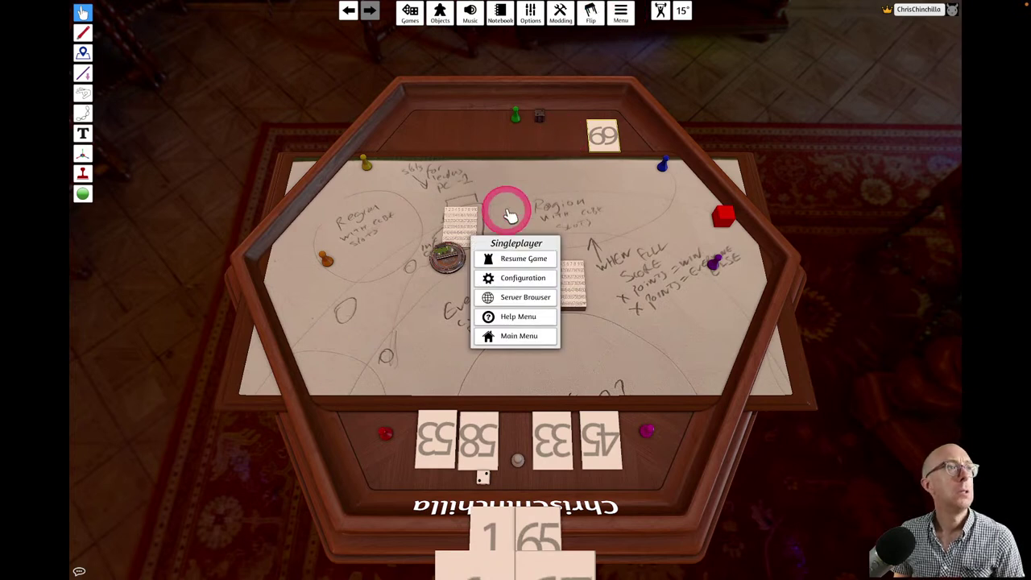
click(454, 239)
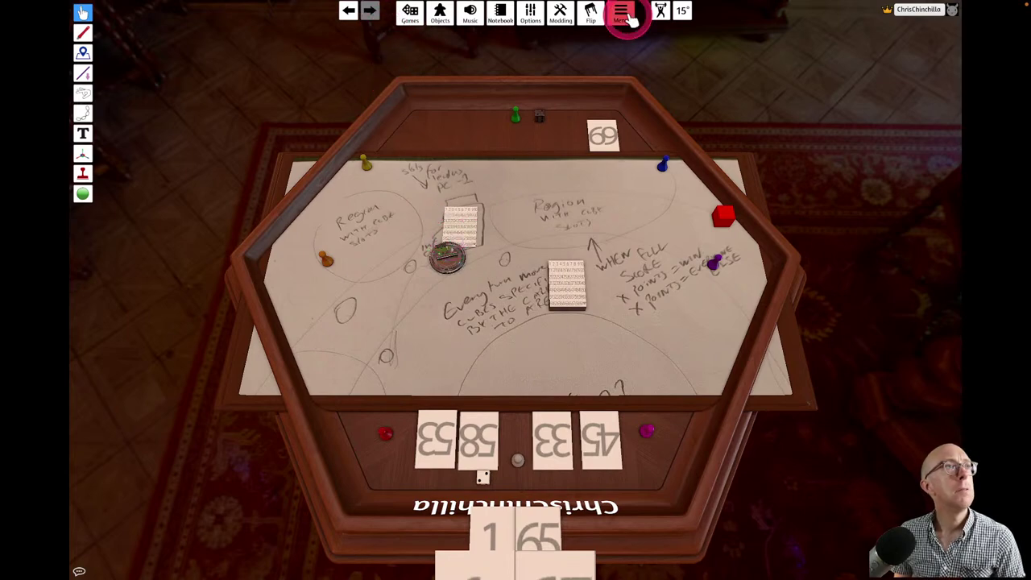
key(super+Tab)
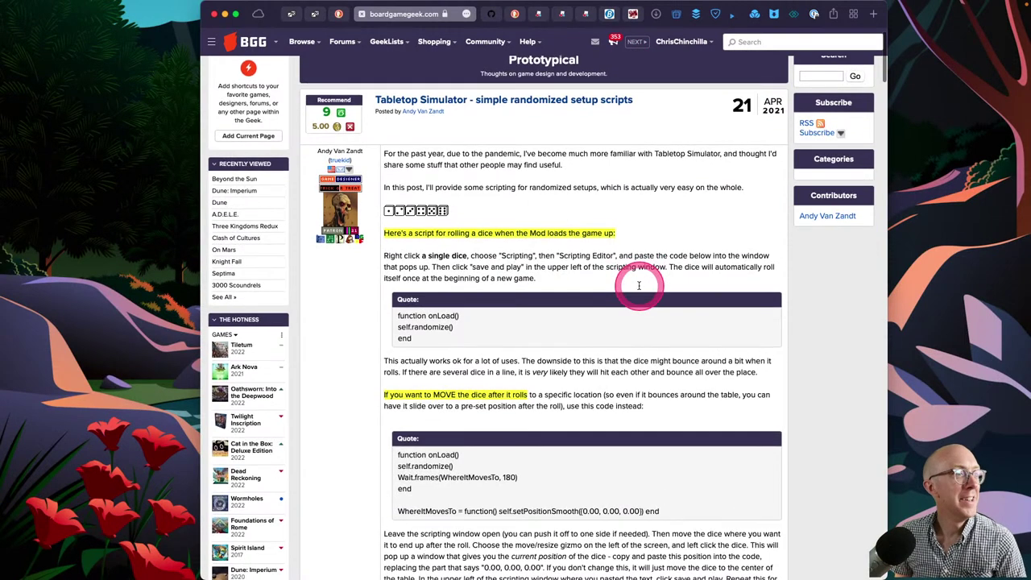
click(316, 16)
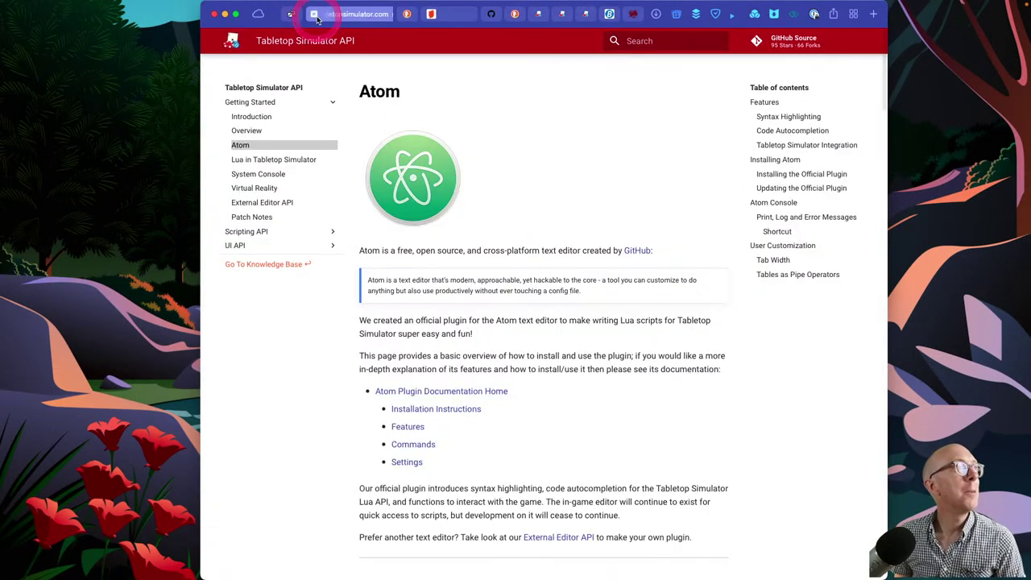
click(291, 16)
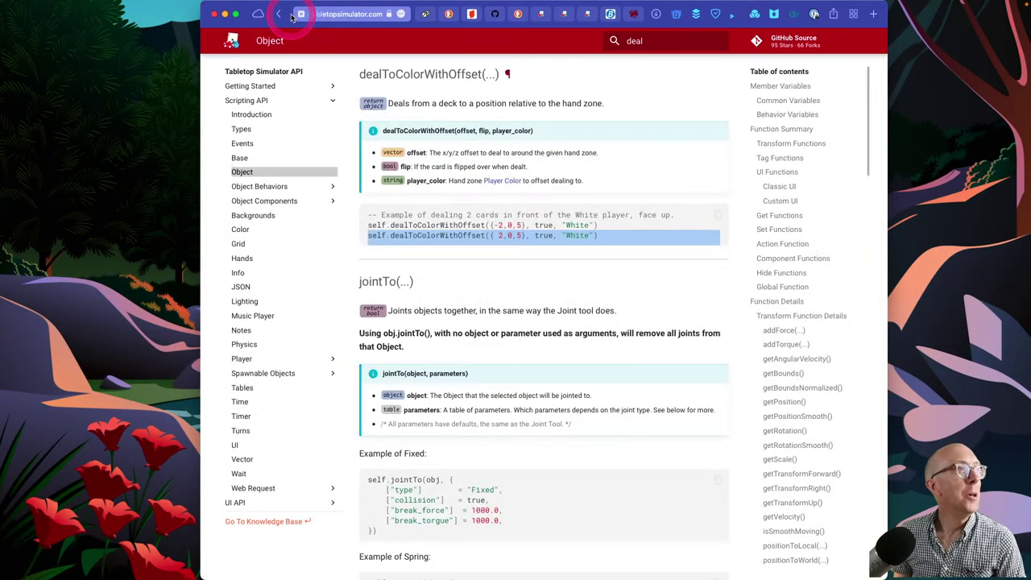
key(super+Tab)
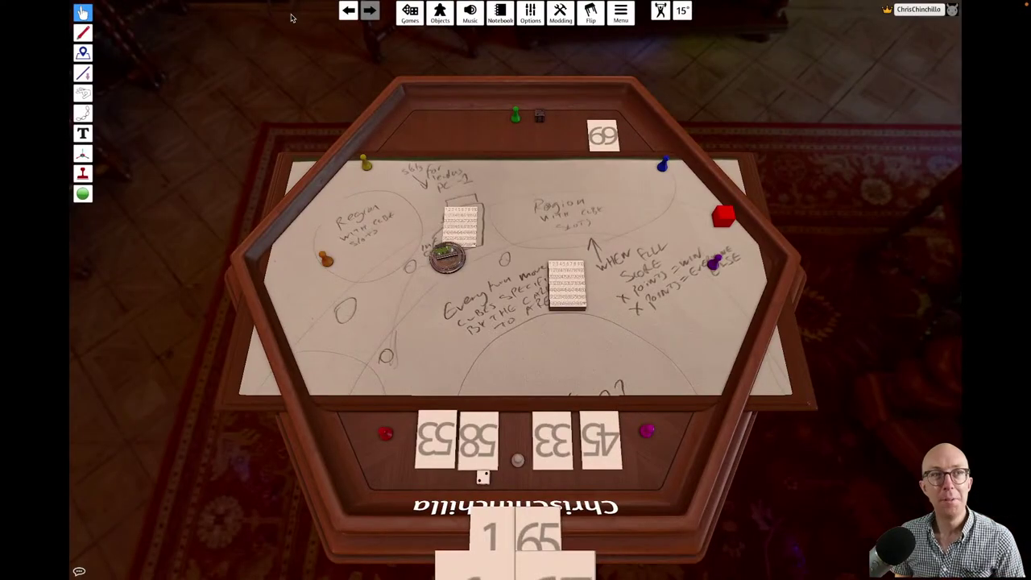
click(410, 14)
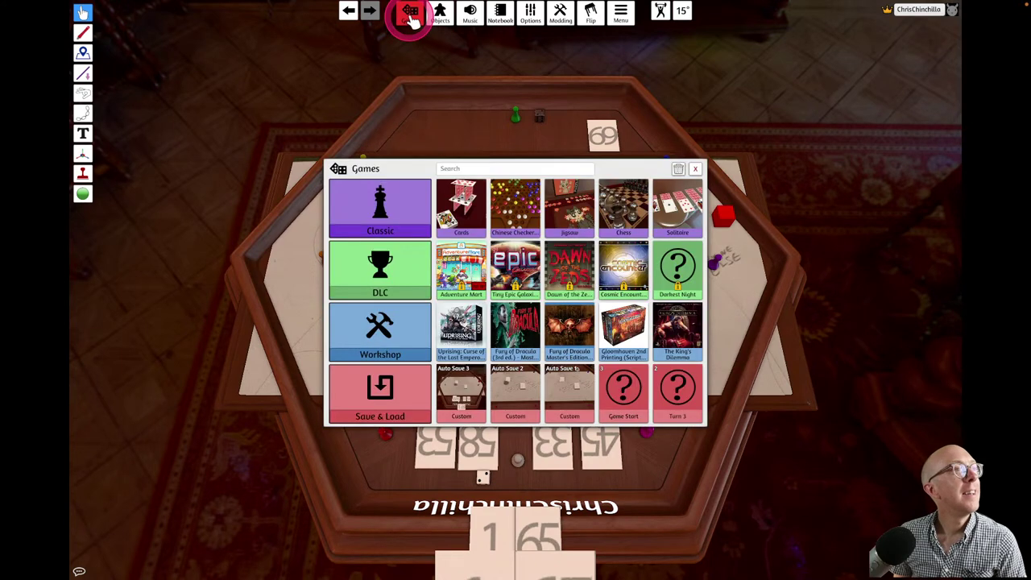
click(695, 171)
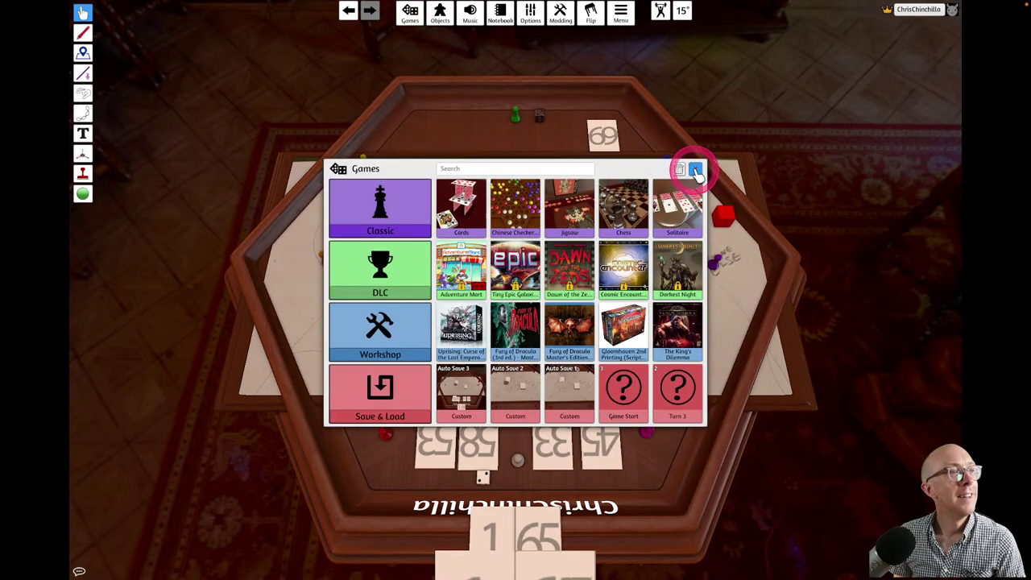
click(621, 17)
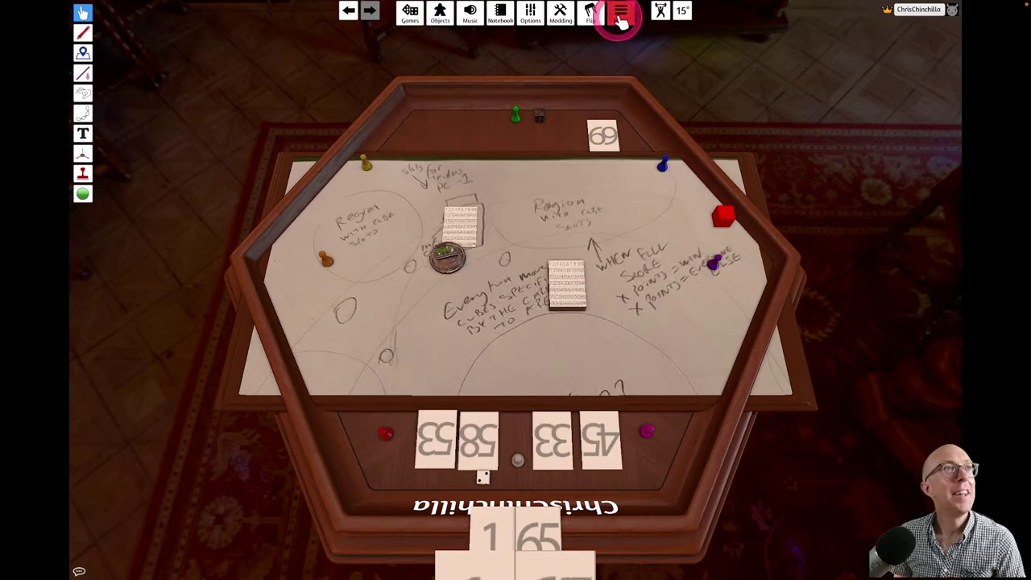
- Open the scripting editor, compare the Global Lua script with the Global UI XML, and close the editor
click(561, 14)
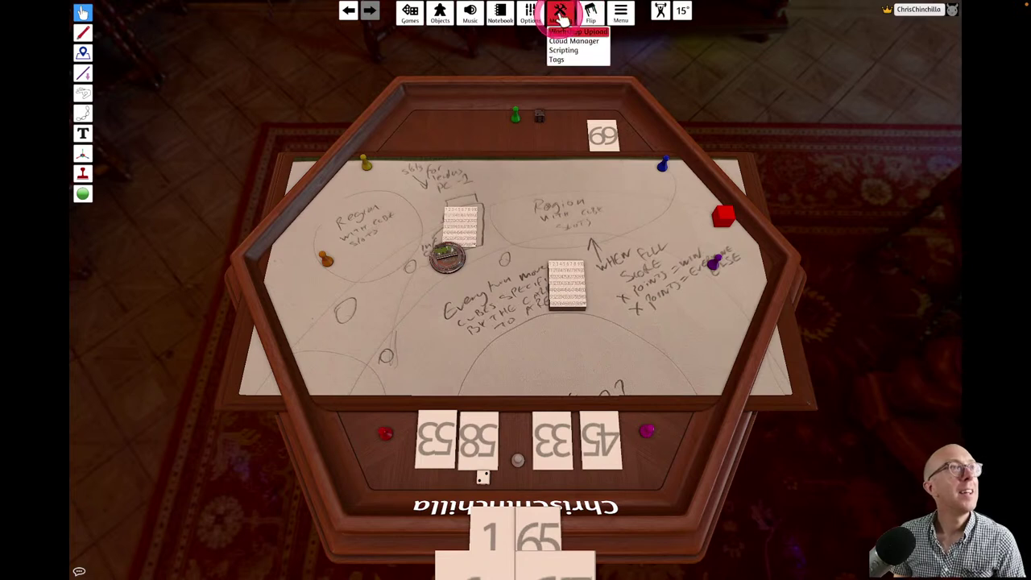
click(565, 51)
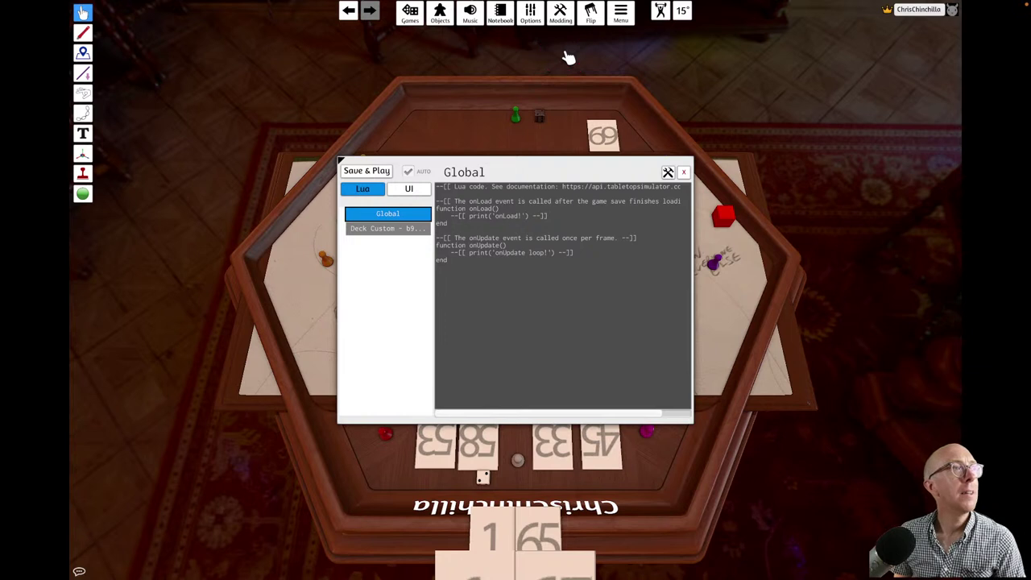
click(589, 157)
click(405, 193)
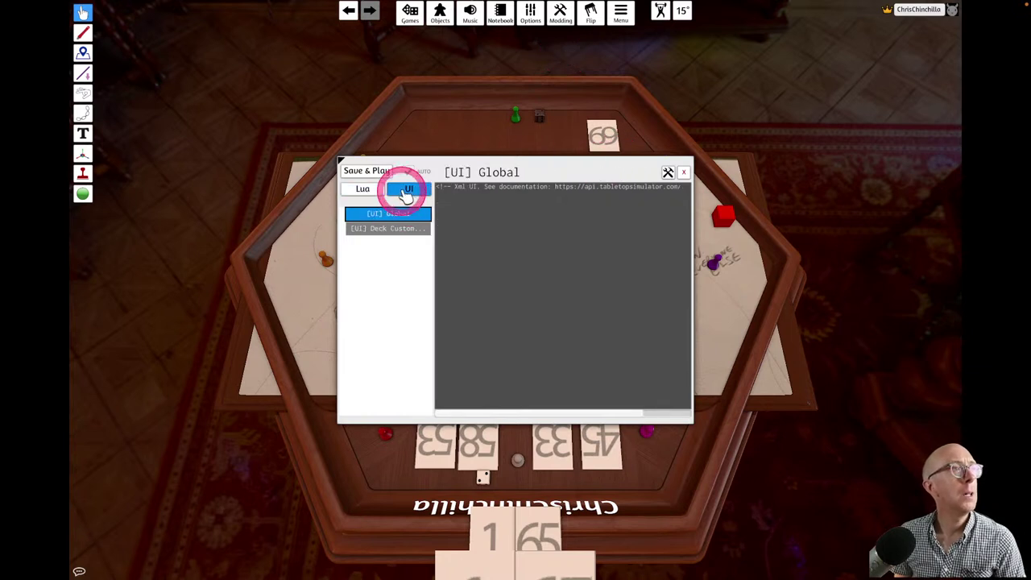
click(361, 189)
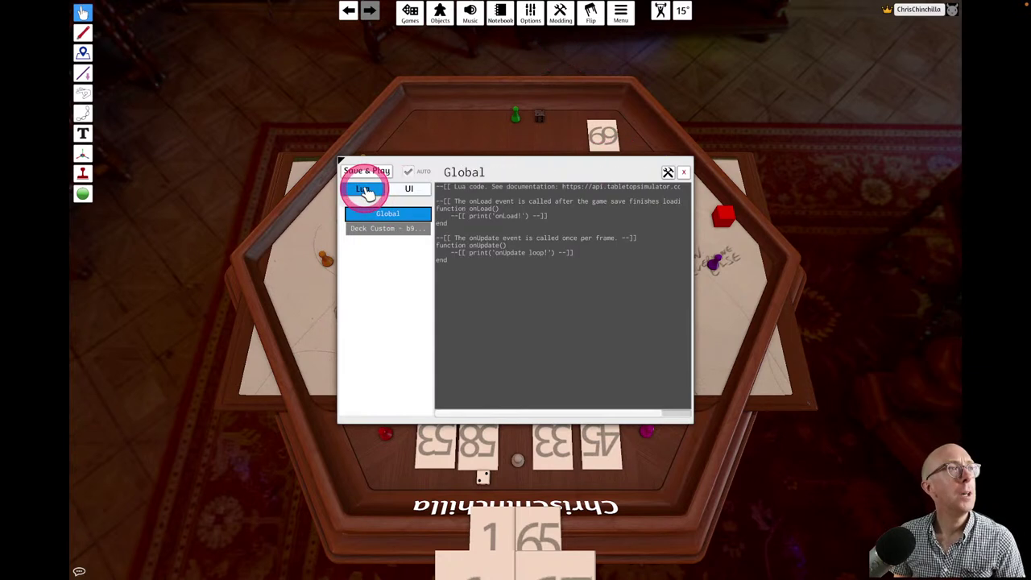
click(469, 199)
click(509, 192)
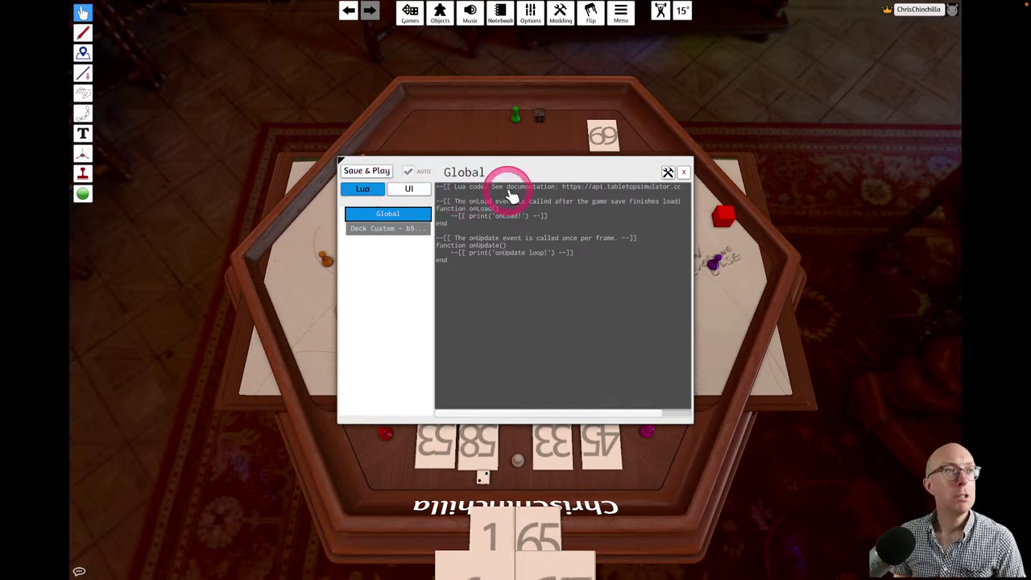
click(411, 188)
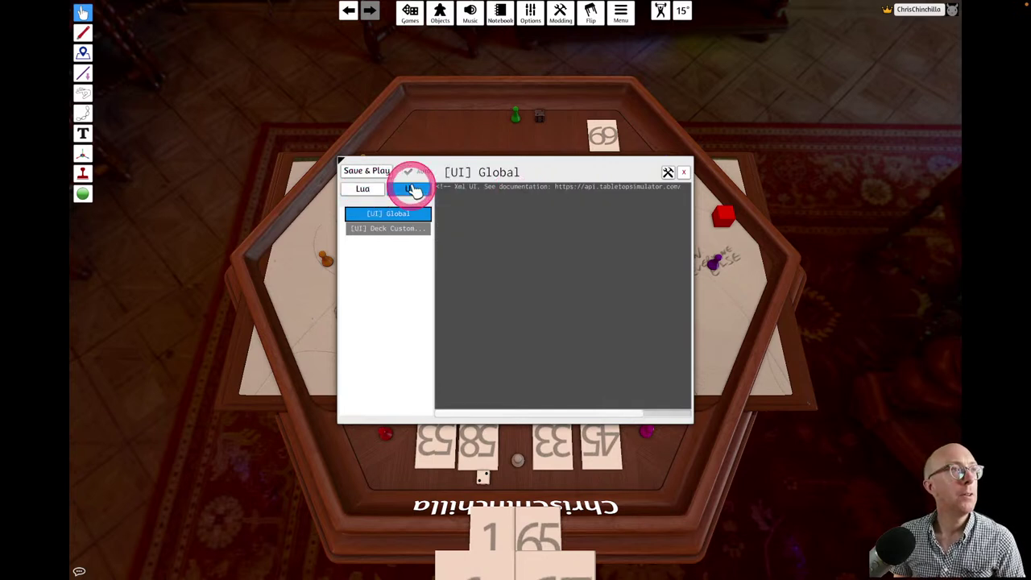
click(509, 192)
click(684, 172)
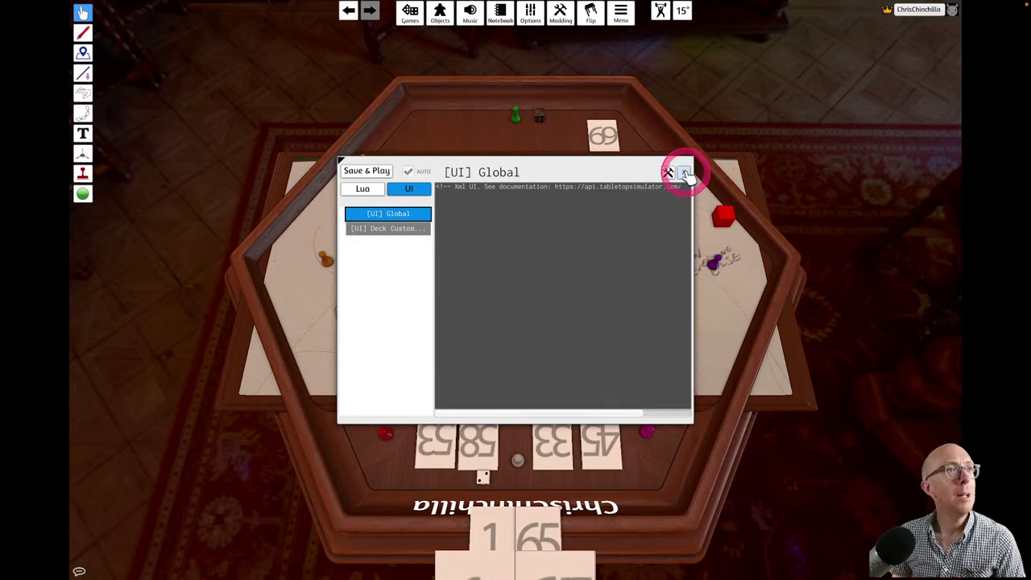
click(683, 171)
- Switch to the Tabletop Simulator API documentation in the browser and open the UI API introduction page
key(super+Tab)
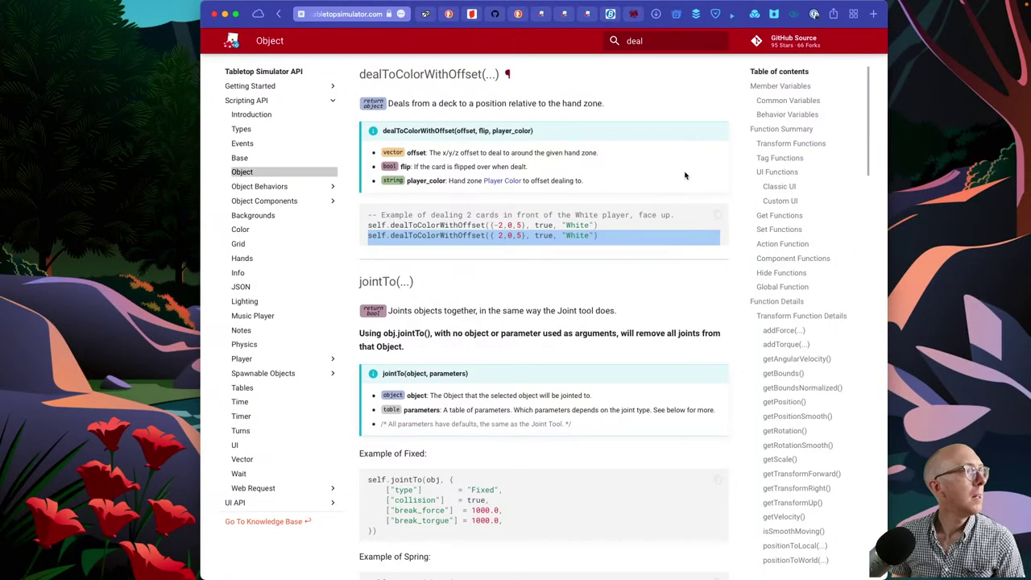
drag(708, 235, 293, 215)
scroll(292, 215, down, 1)
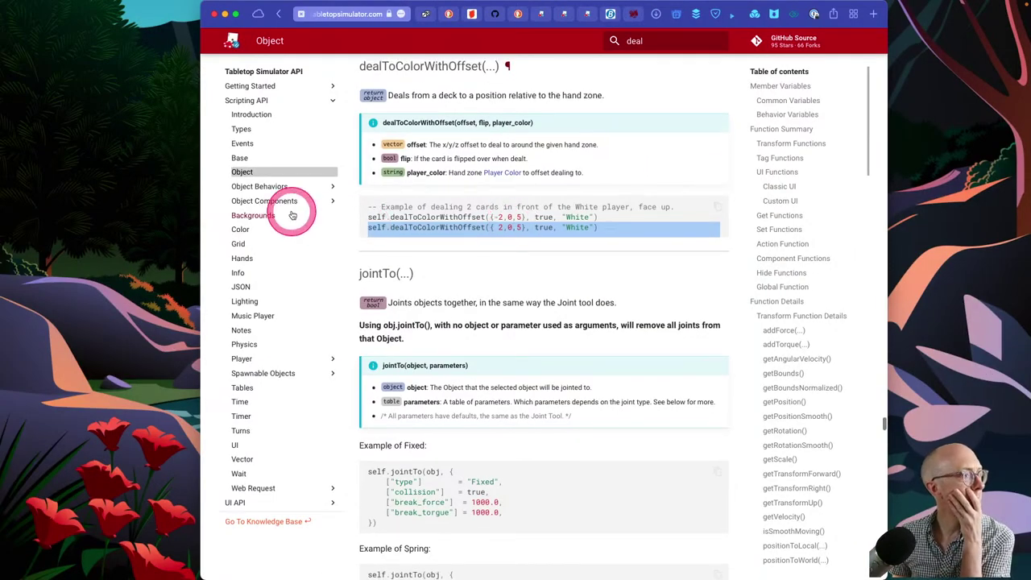
click(240, 505)
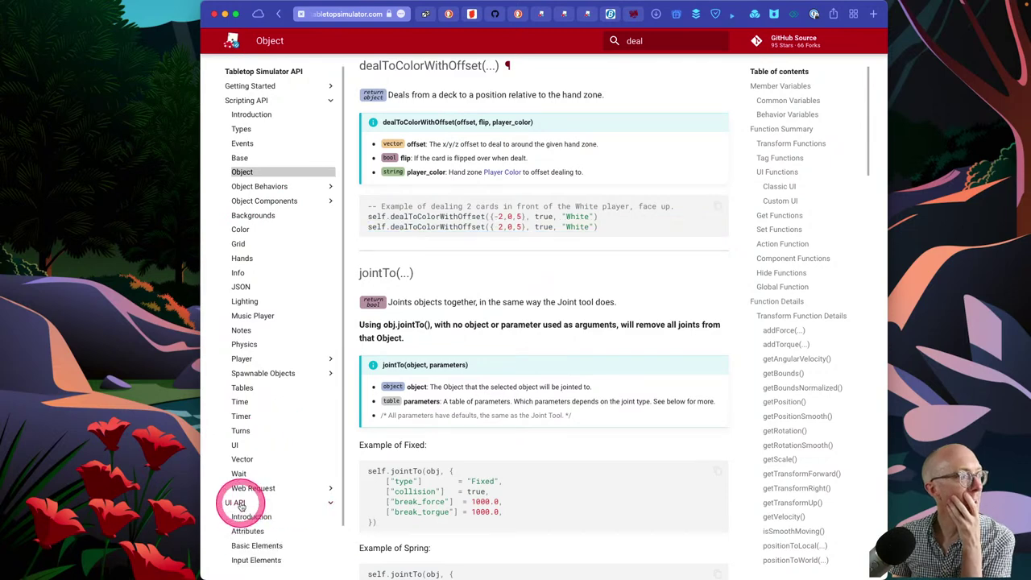
click(244, 518)
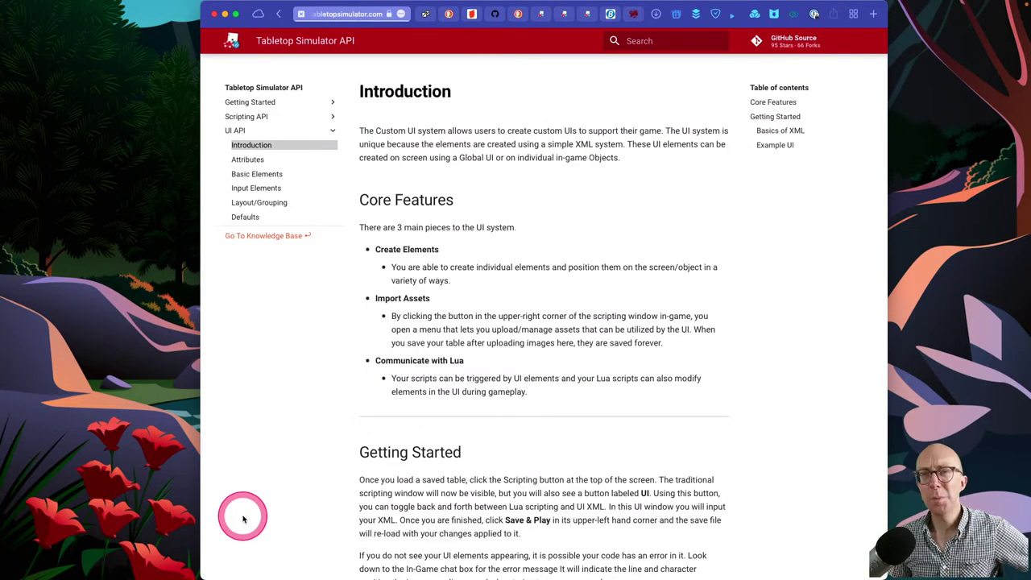
- Read the UI API introduction from Core Features and Basics of XML down to the Example UI projects
click(376, 375)
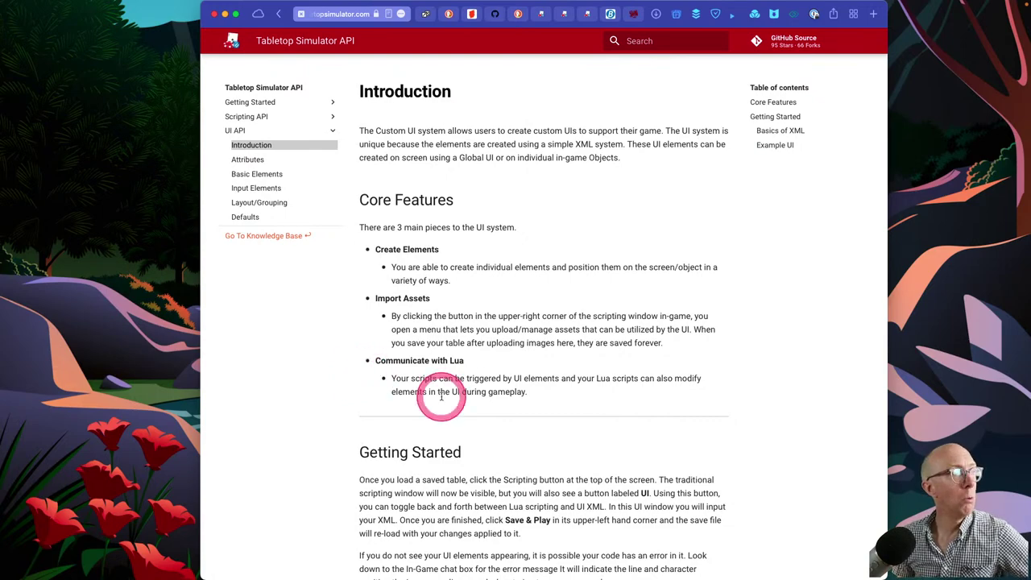
scroll(438, 393, down, 3)
scroll(441, 396, down, 5)
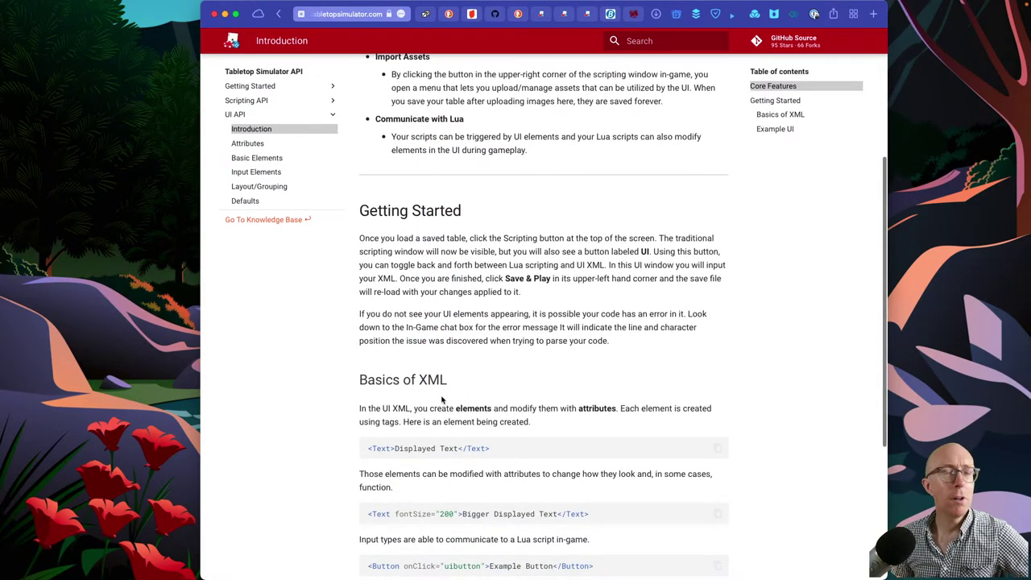
scroll(441, 398, up, 5)
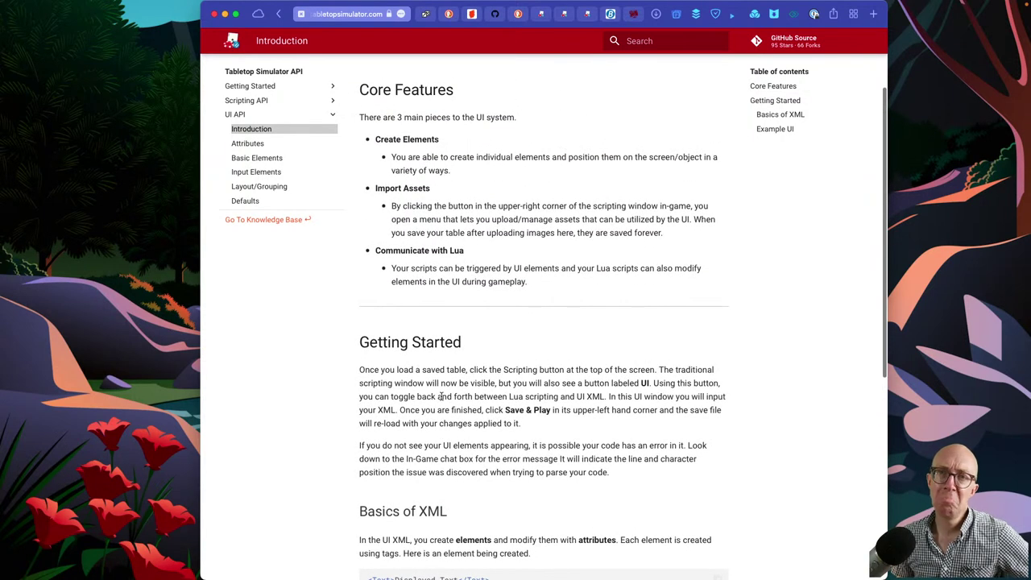
scroll(441, 396, down, 6)
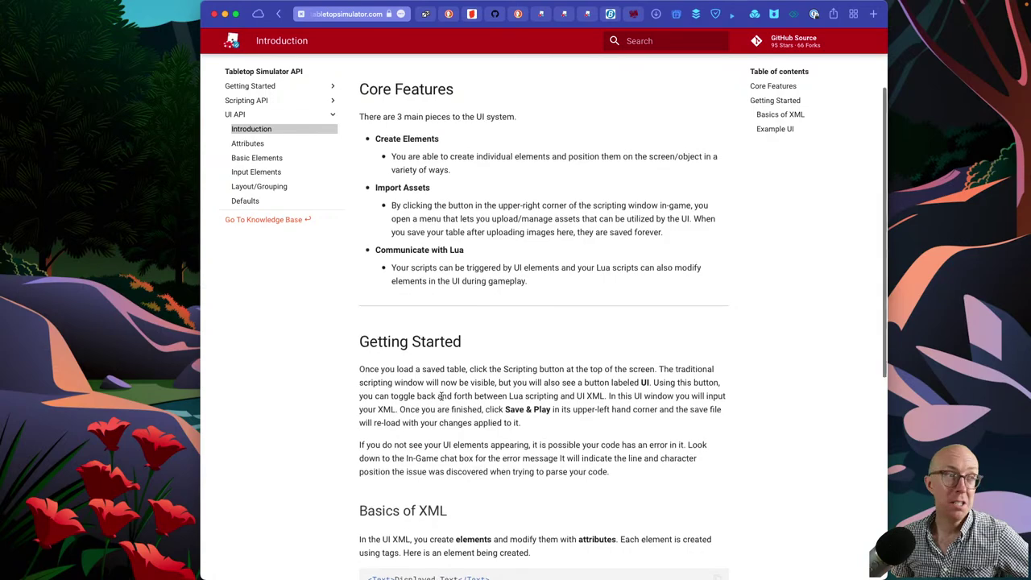
scroll(441, 397, down, 3)
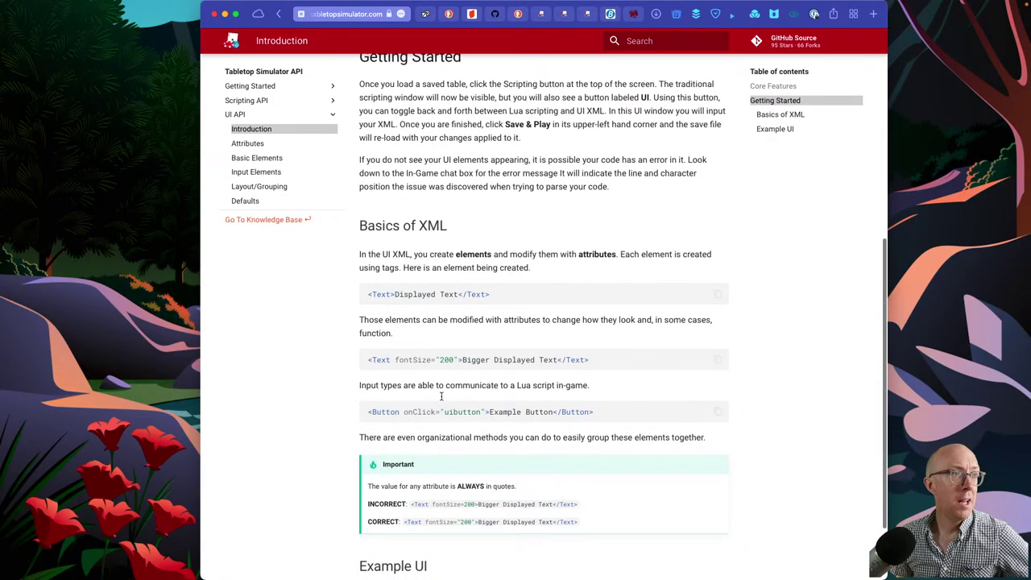
key(super+r)
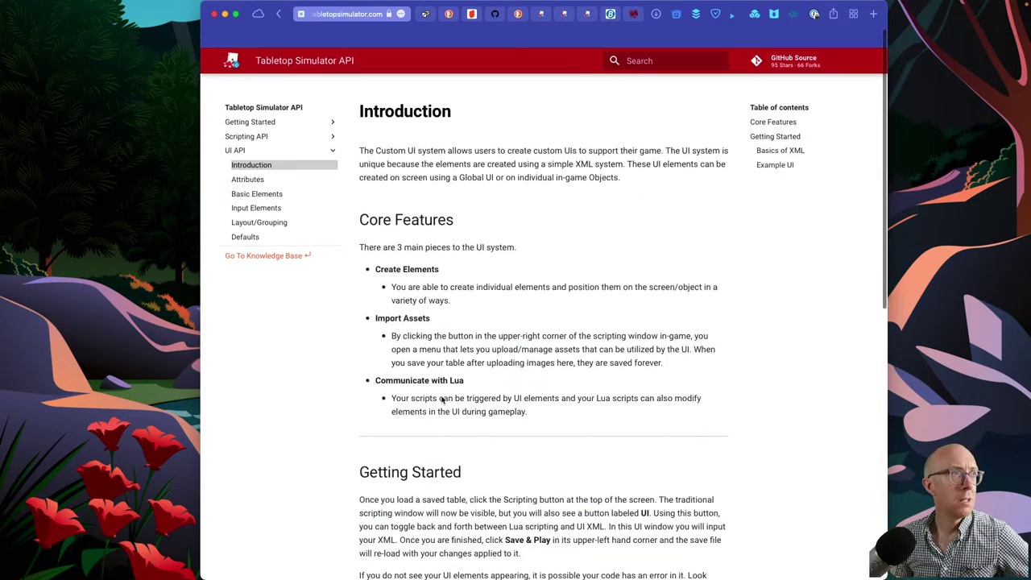
click(439, 481)
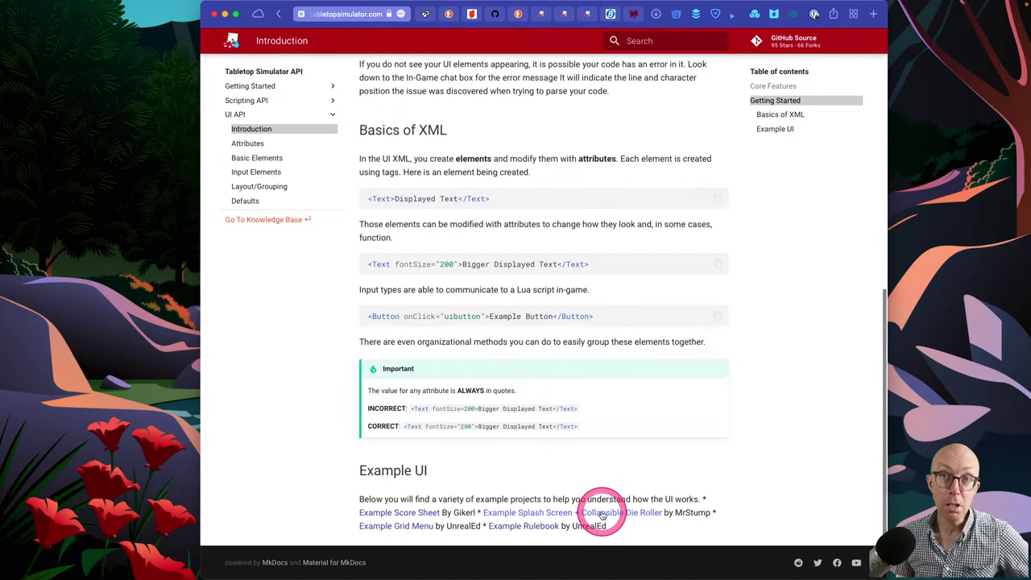
- Look through the open browser pages on Tabletop Simulator, from the Atom documentation and search results to the GitHub scripts repository and official blog
key(super+Tab)
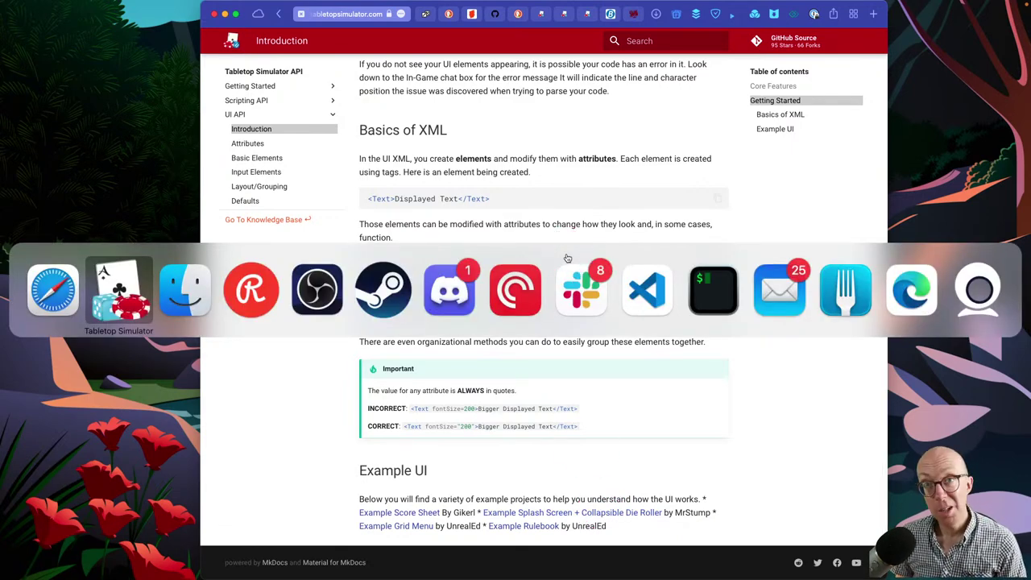
key(super+shift+Tab)
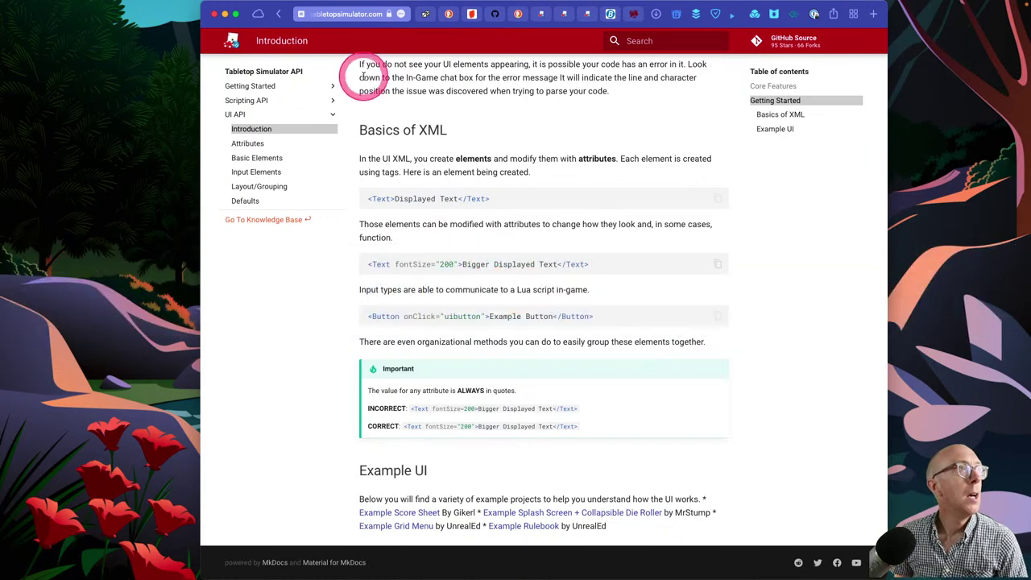
click(425, 15)
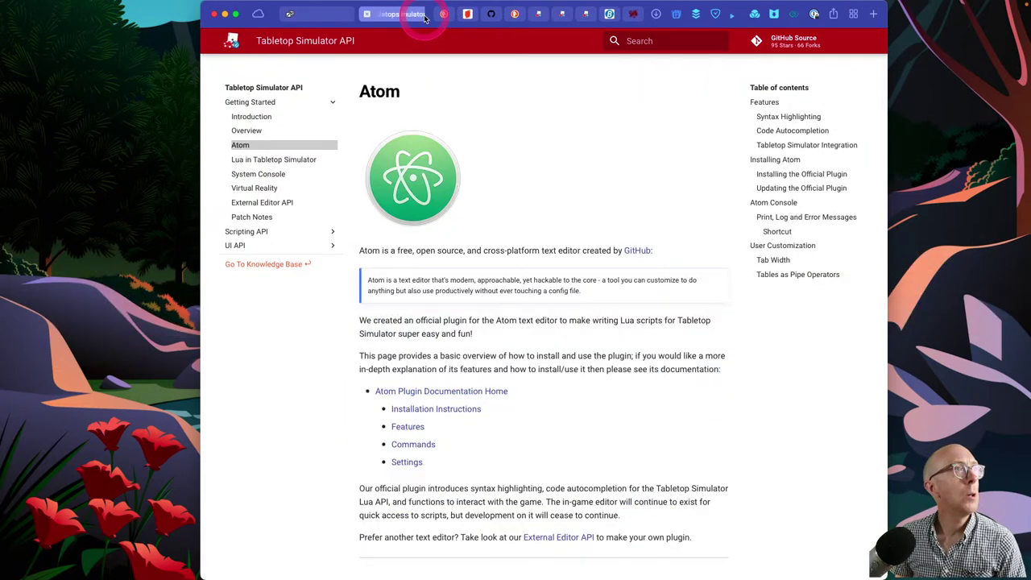
click(447, 15)
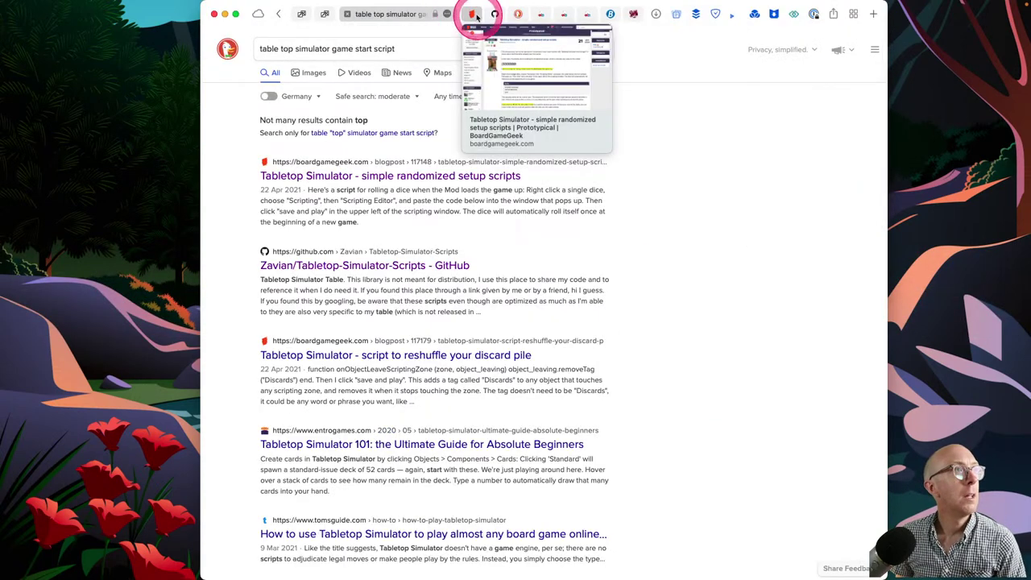
click(472, 16)
click(497, 16)
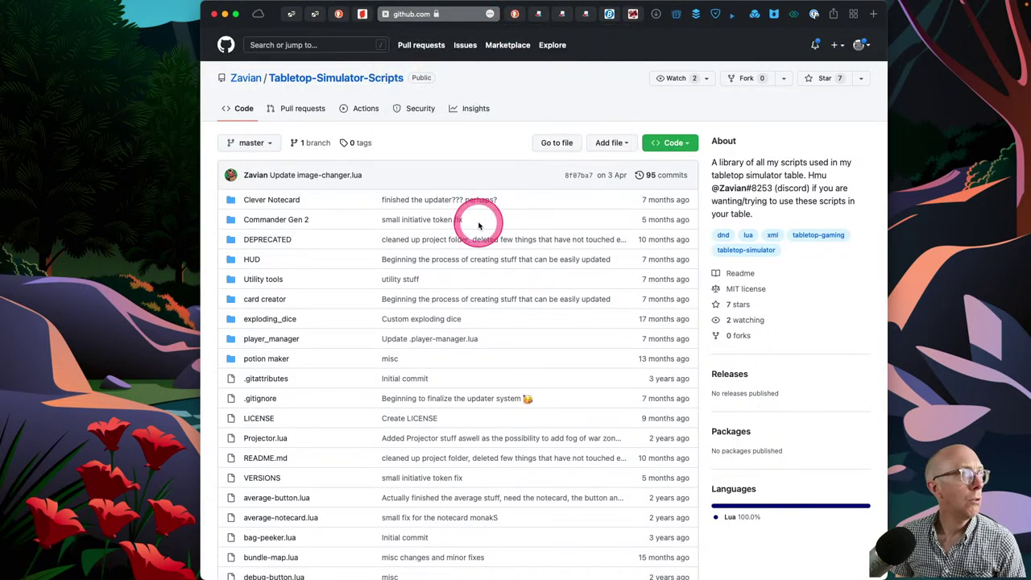
click(515, 14)
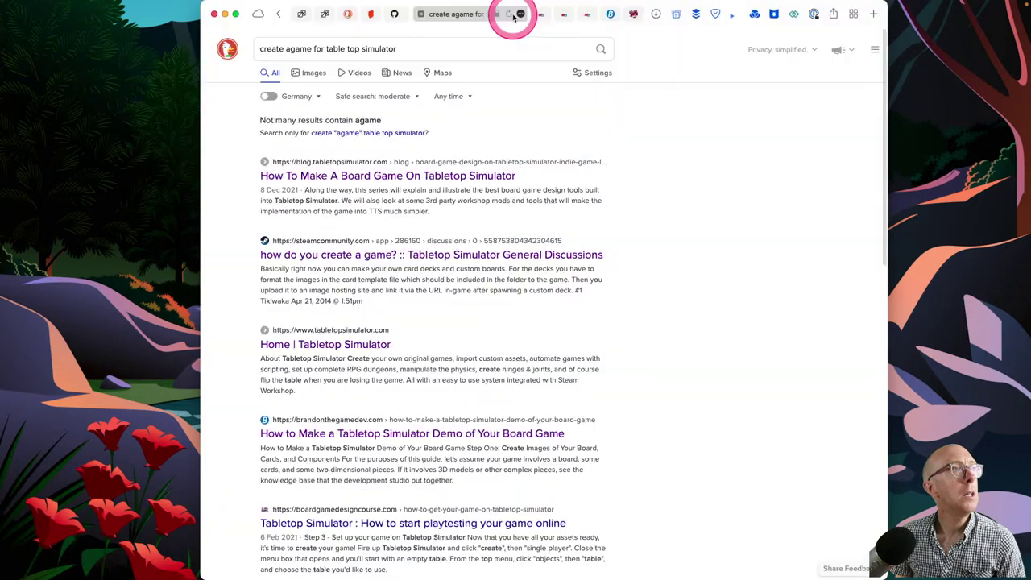
click(535, 15)
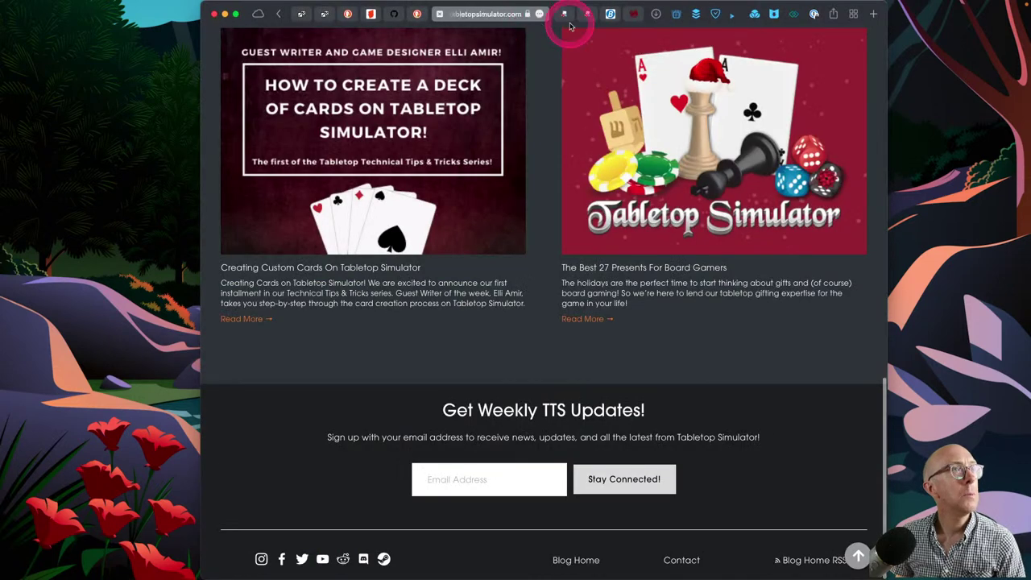
click(564, 15)
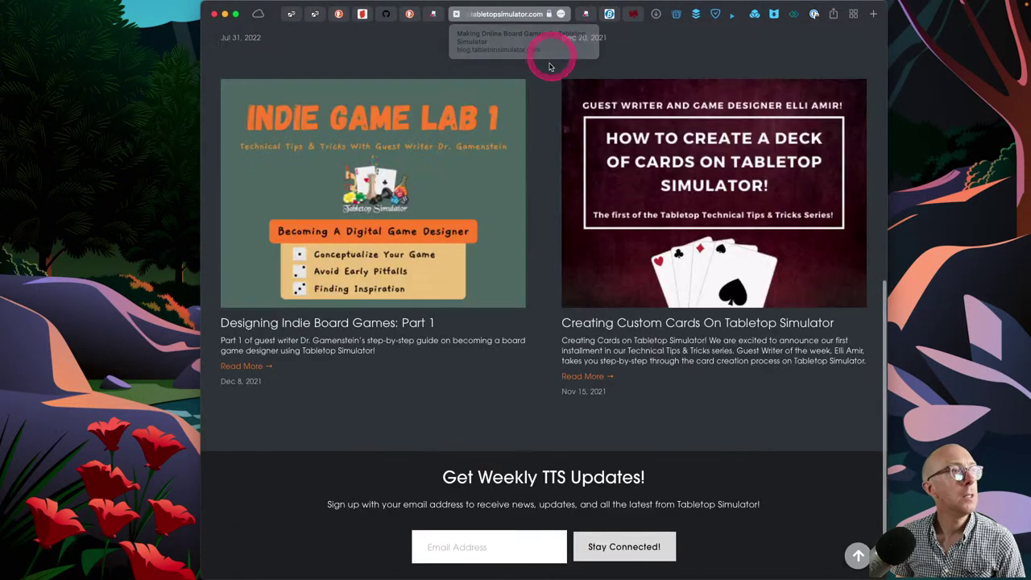
- Open the blog article on creating custom cards and skim its deck import instructions
click(586, 15)
scroll(569, 168, up, 5)
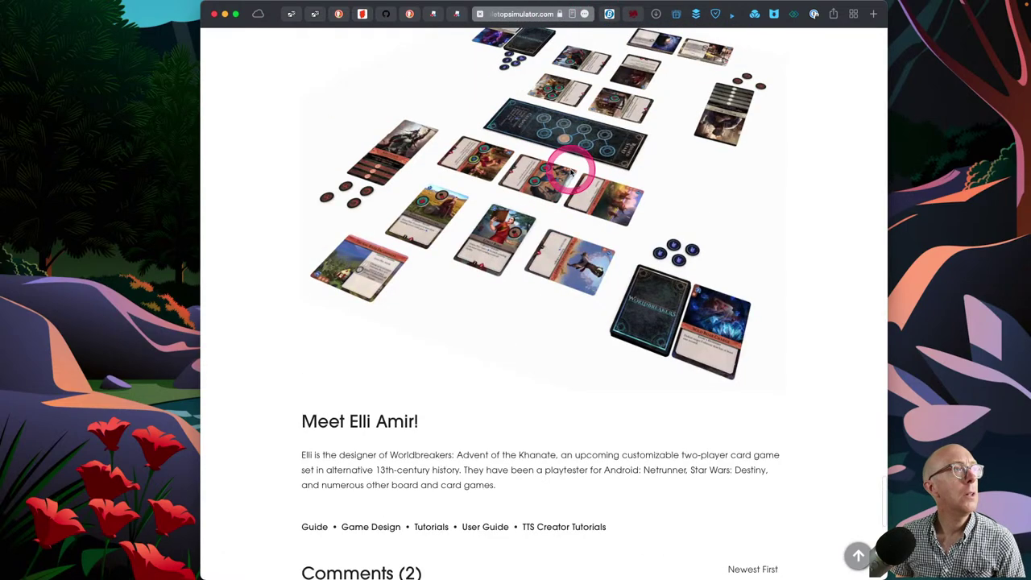
scroll(571, 171, up, 3)
scroll(571, 170, up, 10)
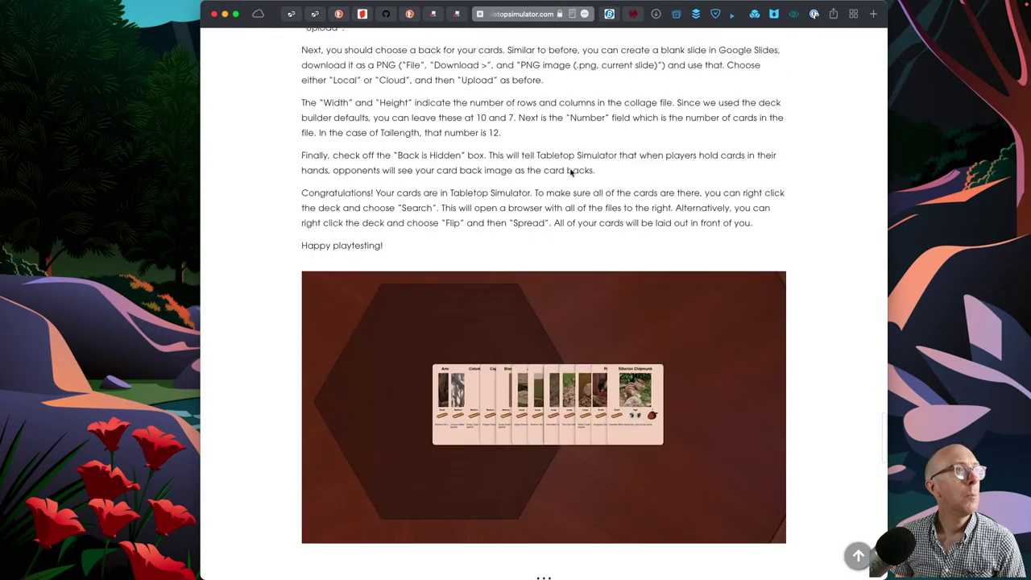
- Skim the article "How to Make a Tabletop Simulator Demo of Your Board Game" through Workshop release to its final thoughts
click(610, 15)
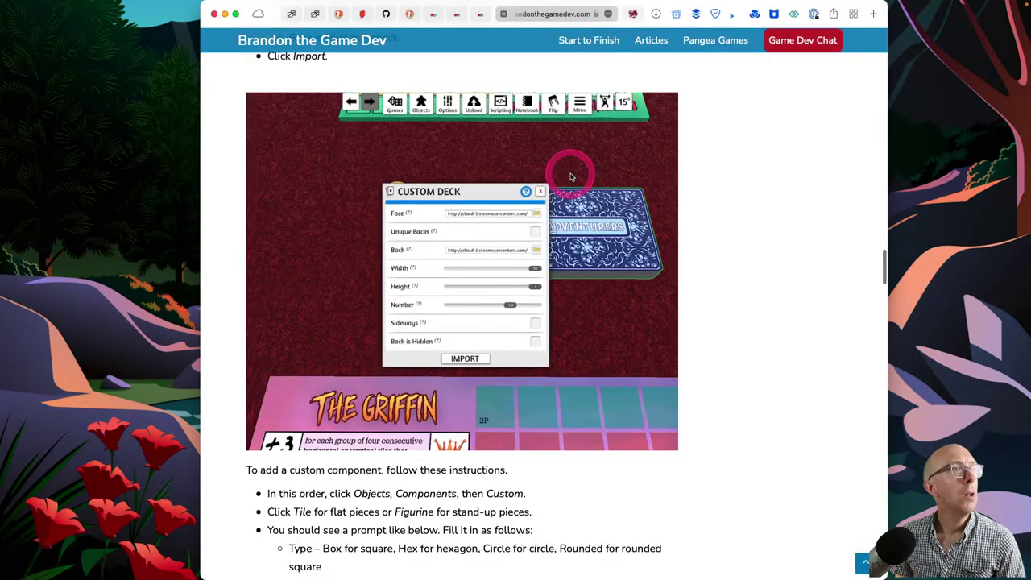
scroll(569, 174, down, 8)
scroll(570, 176, down, 20)
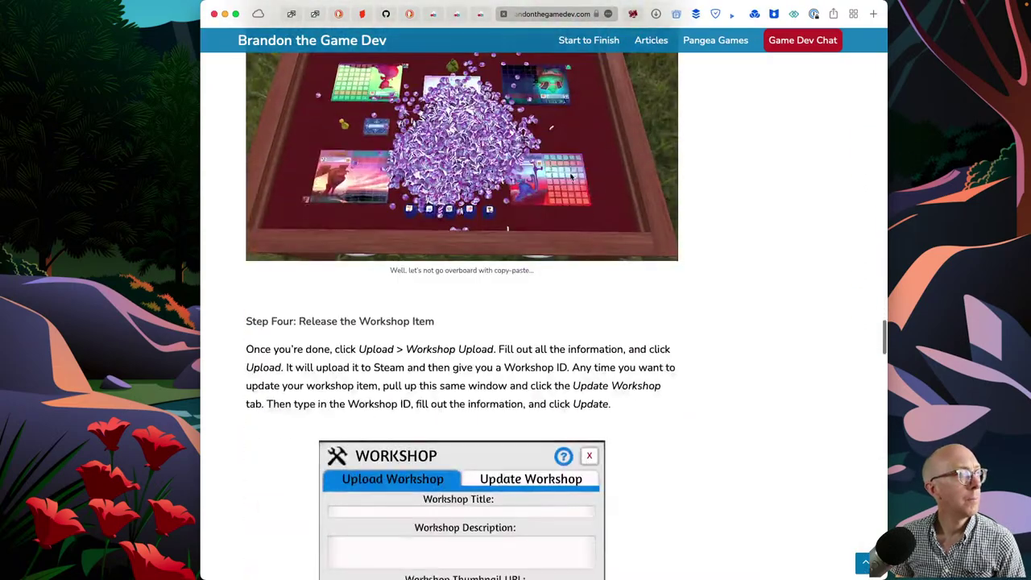
scroll(570, 176, down, 1)
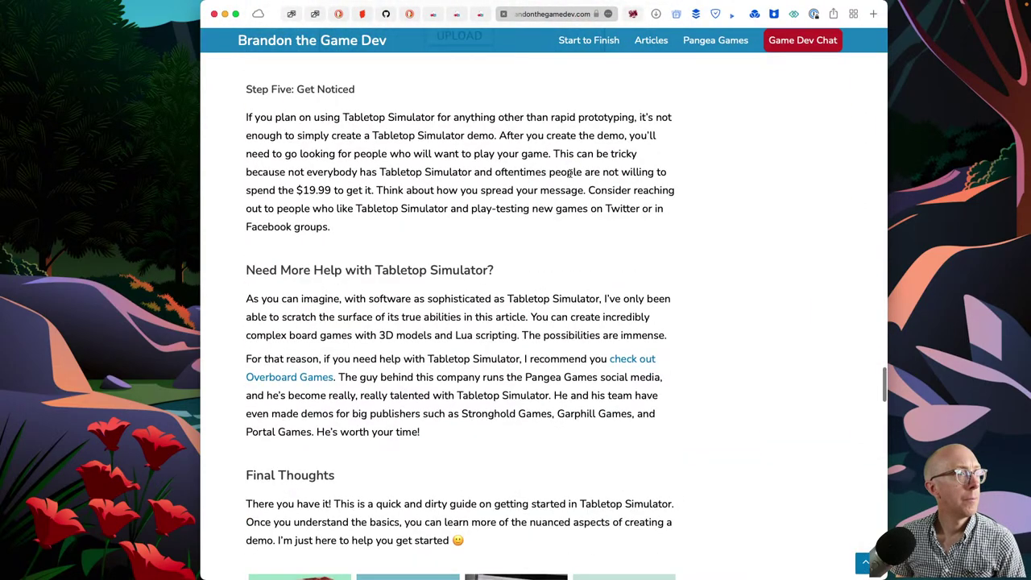
scroll(569, 174, down, 8)
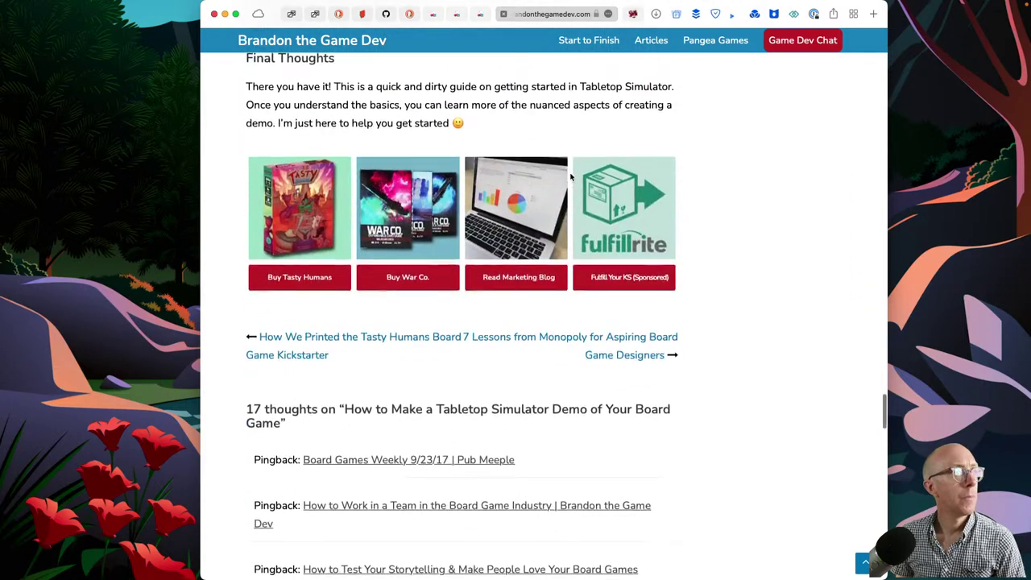
scroll(571, 171, up, 3)
- Skim the Berserk Games update posts down to Update v3.8, and return to the search results about creating a game
click(634, 15)
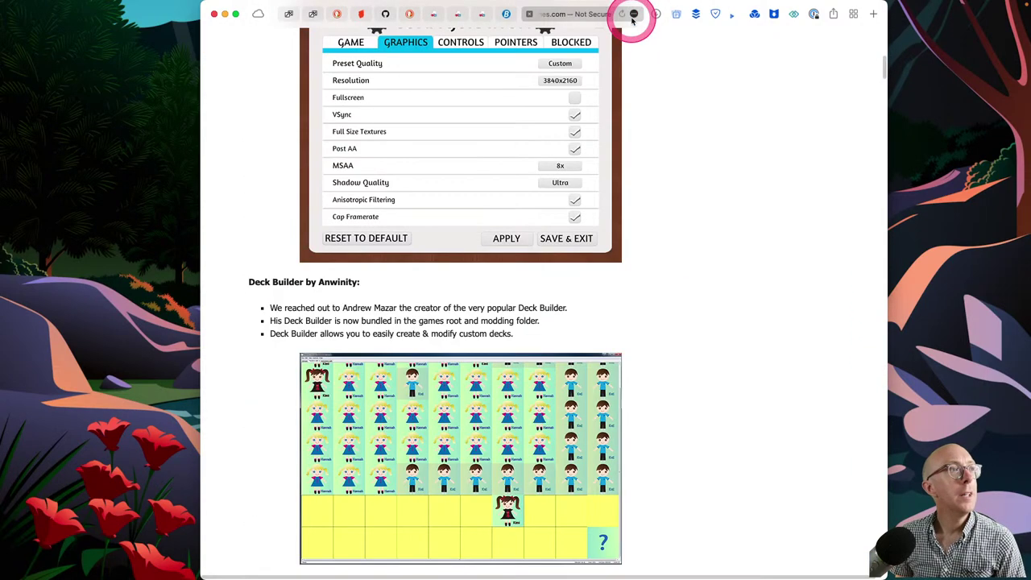
scroll(568, 175, down, 15)
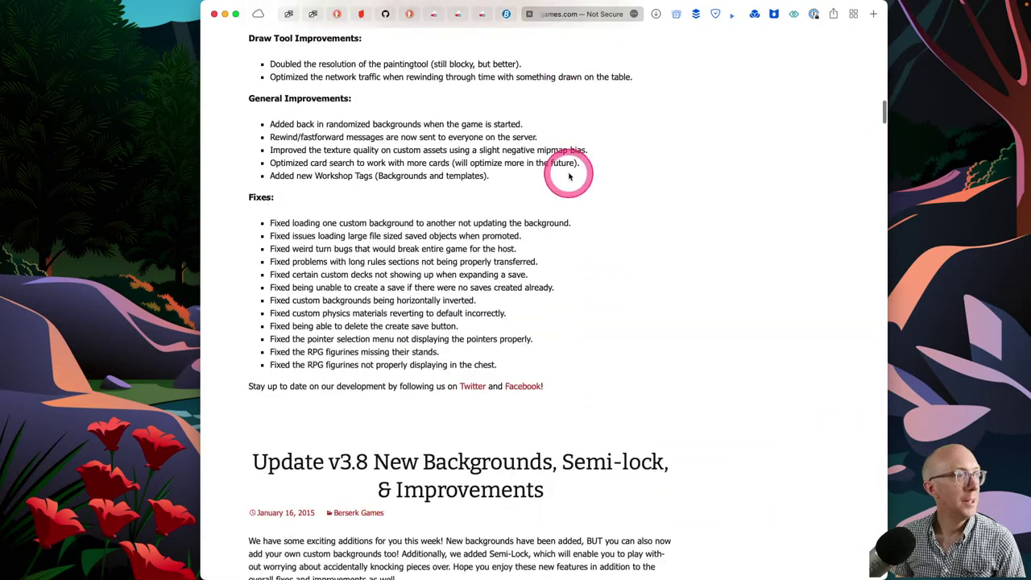
scroll(569, 176, down, 6)
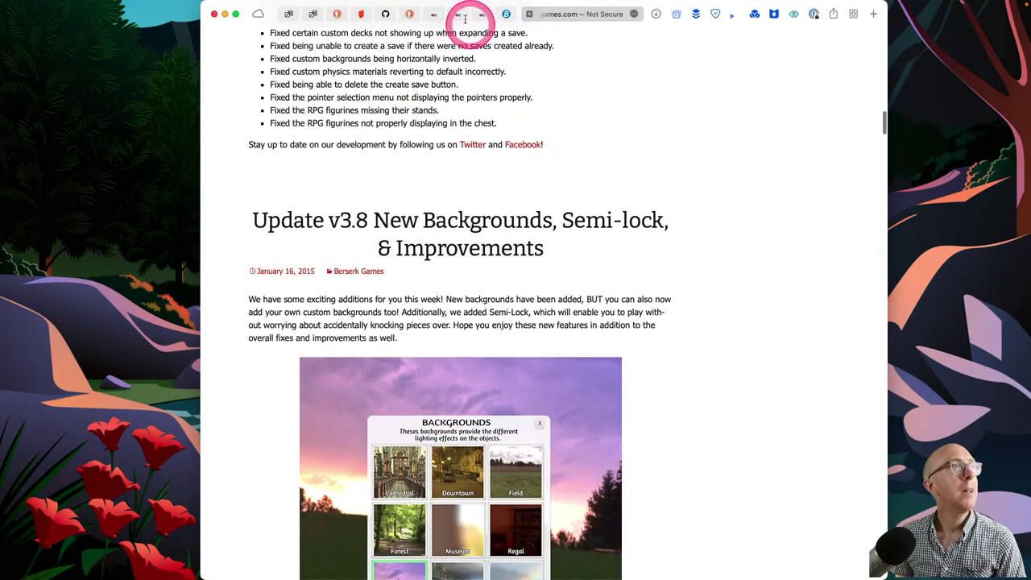
click(431, 13)
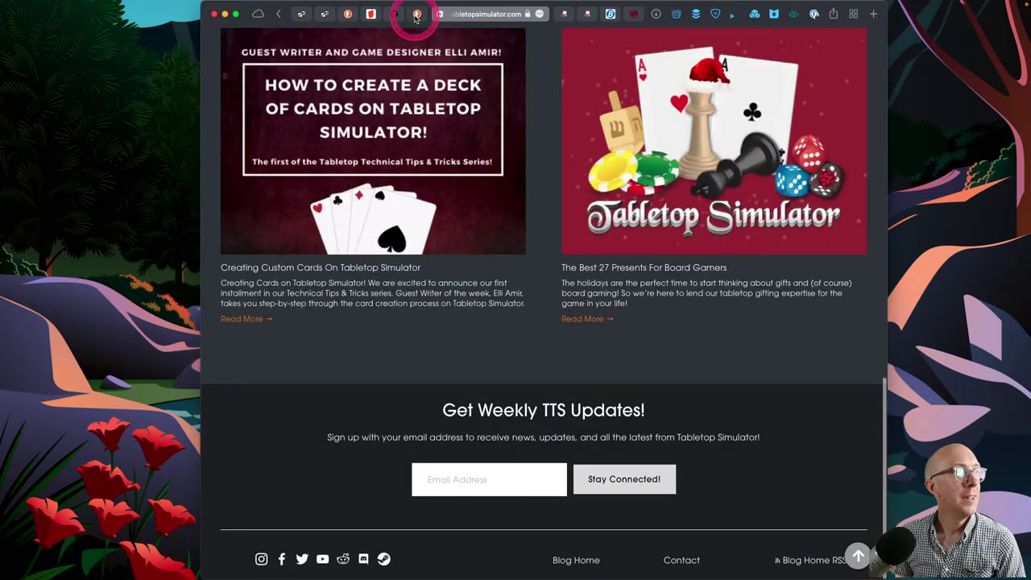
click(417, 14)
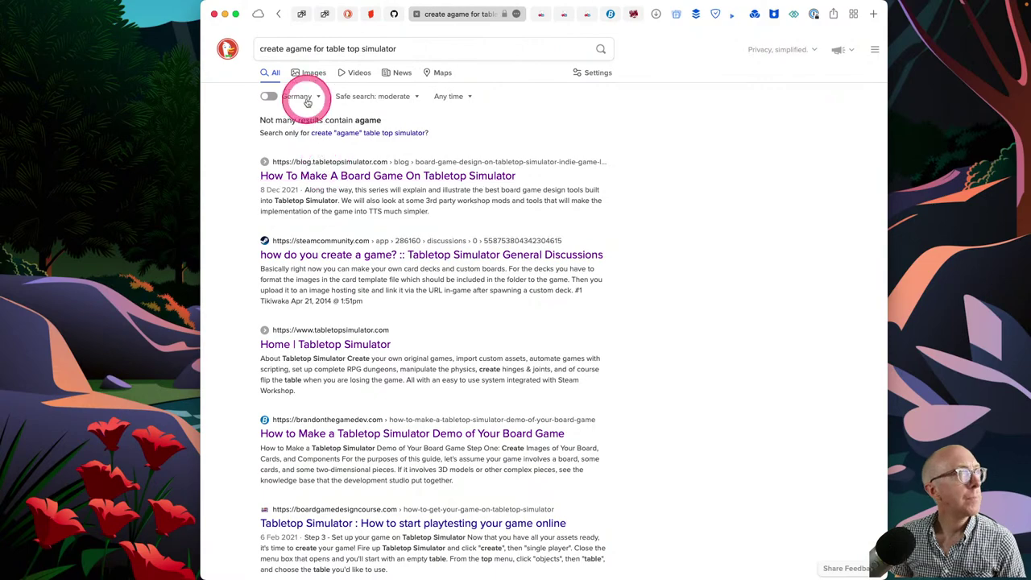
- Switch to Tabletop Simulator, load the Workshop game Fury of Dracula (3rd ed.) - Master Edition, and dismiss the Singleplayer menu
key(super+Tab)
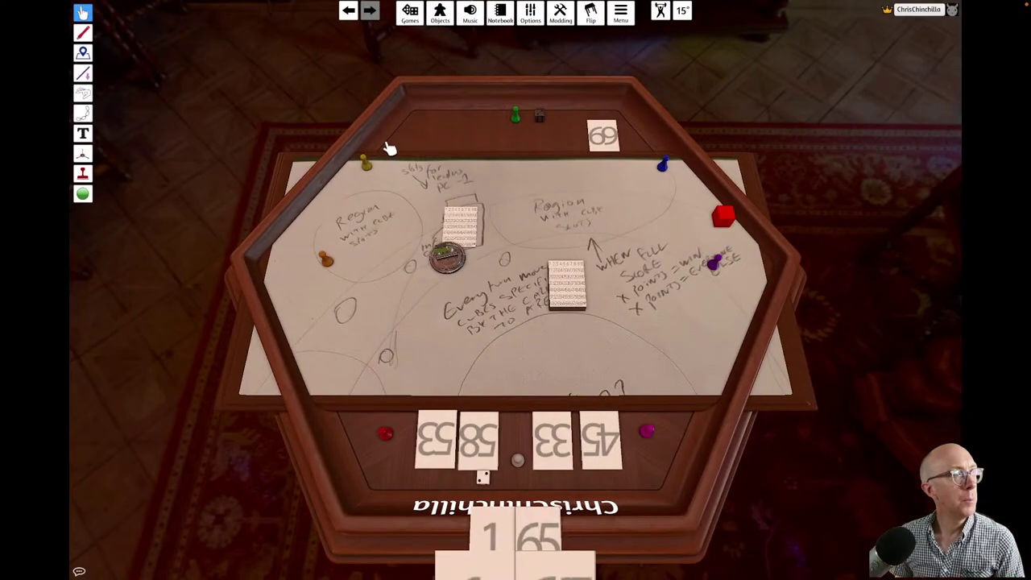
click(628, 12)
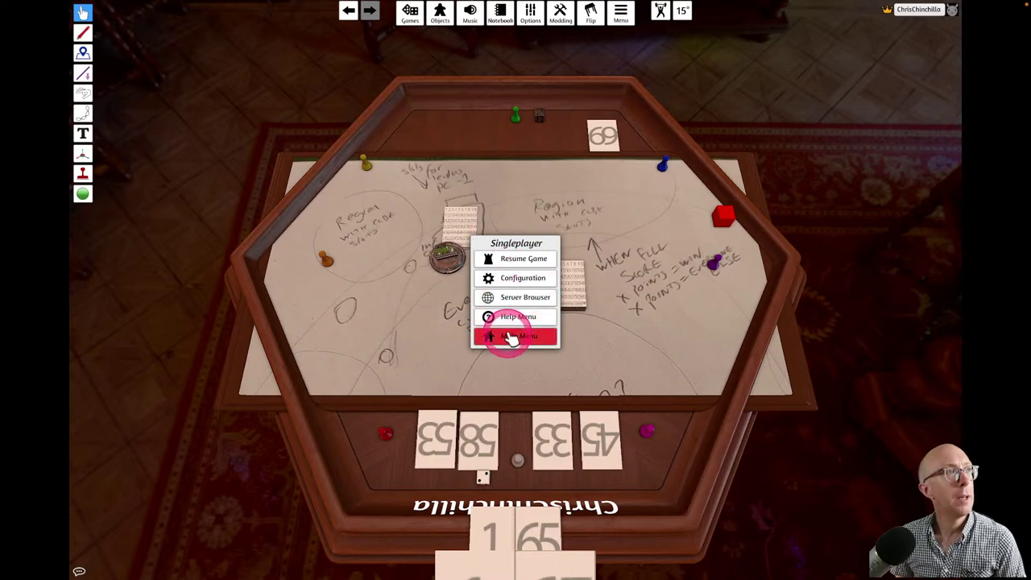
click(407, 16)
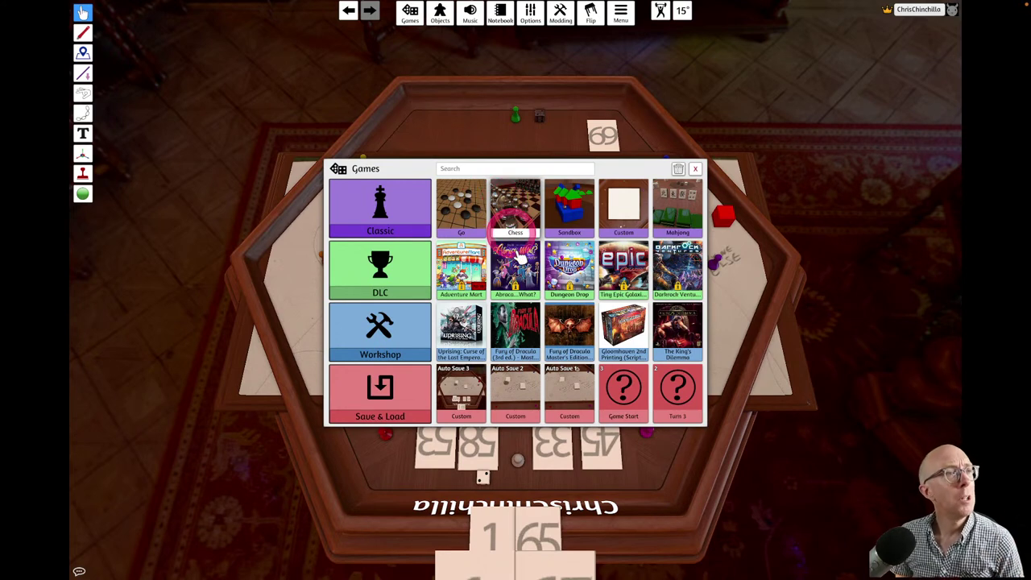
click(509, 277)
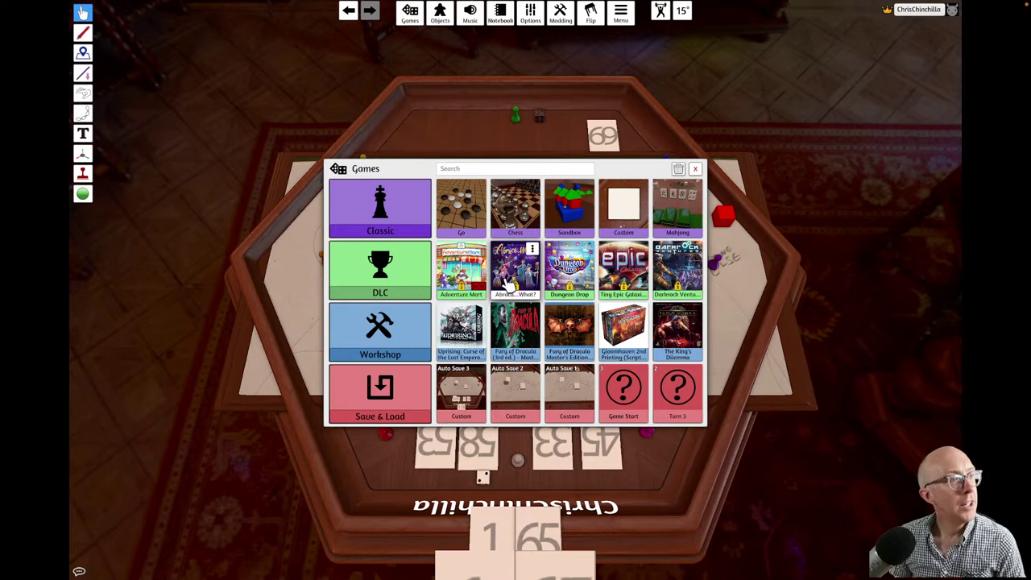
click(633, 338)
click(483, 342)
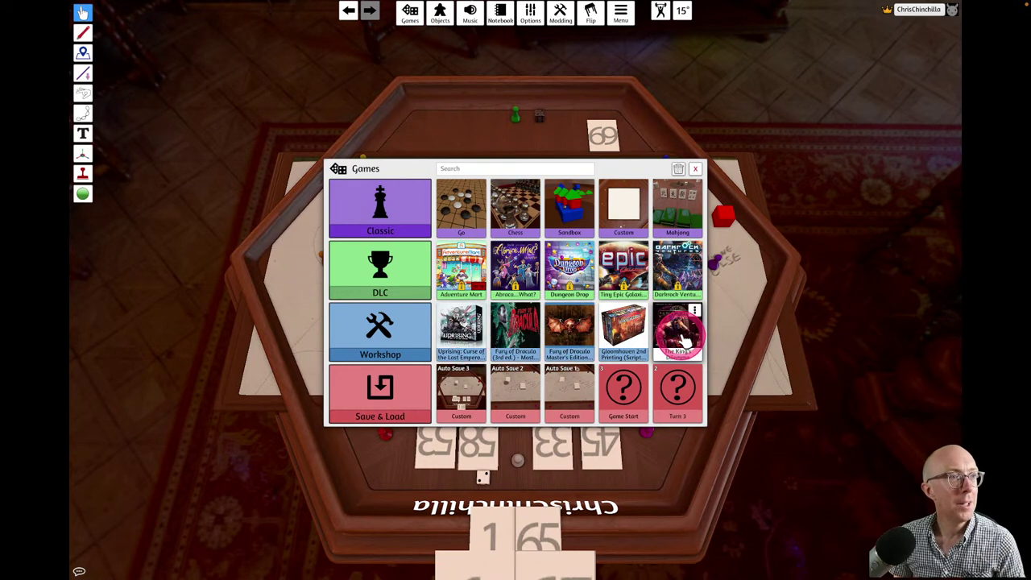
click(517, 329)
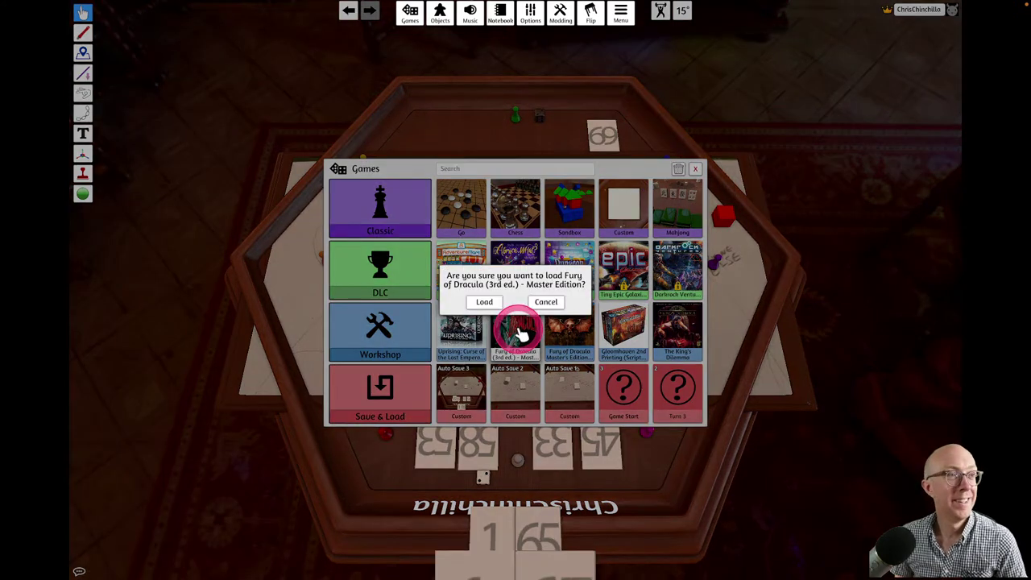
click(484, 303)
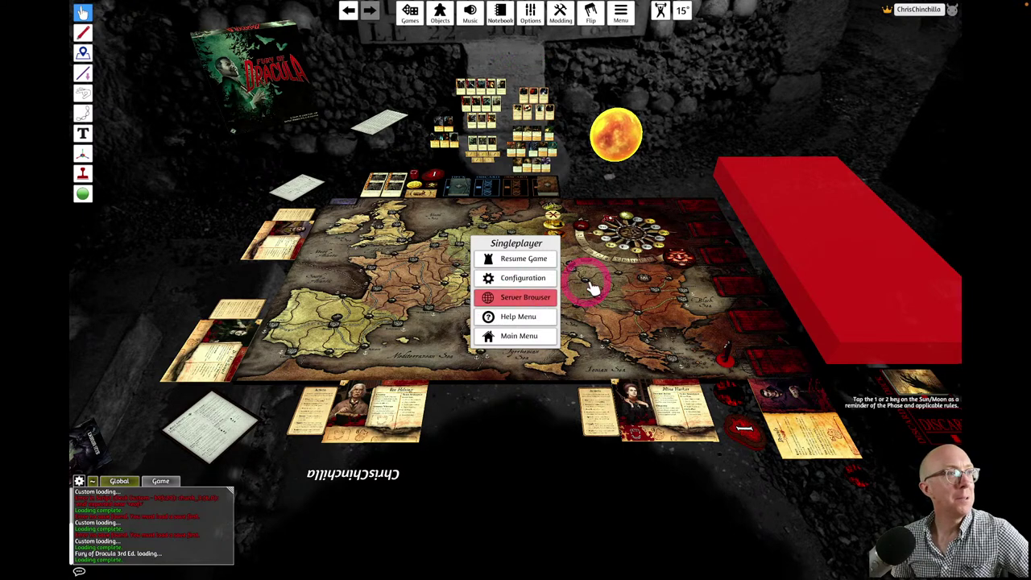
key(Escape)
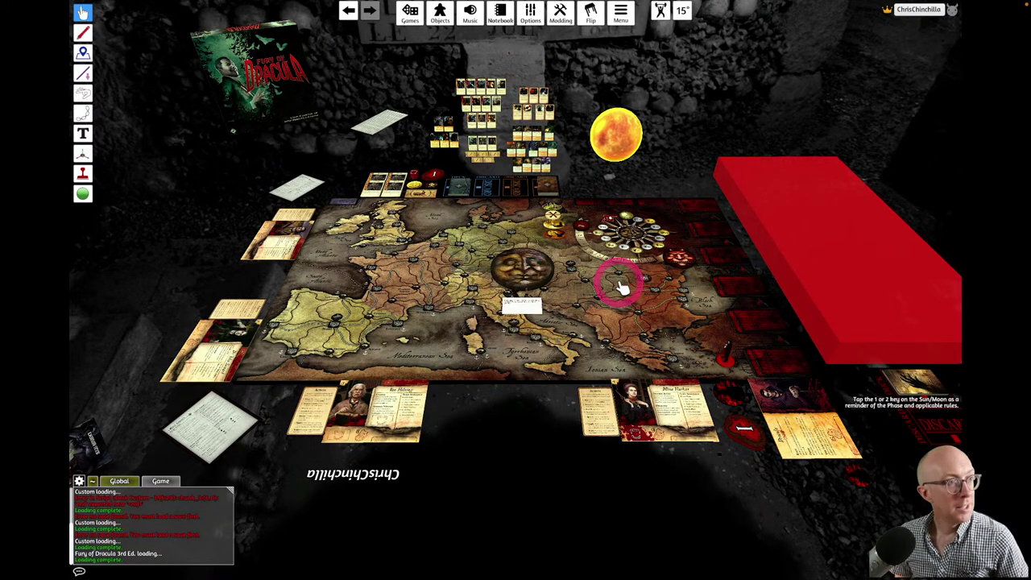
- Inspect the Fury of Dracula map board, the token at its centre and the large red block beside it
click(426, 287)
click(520, 302)
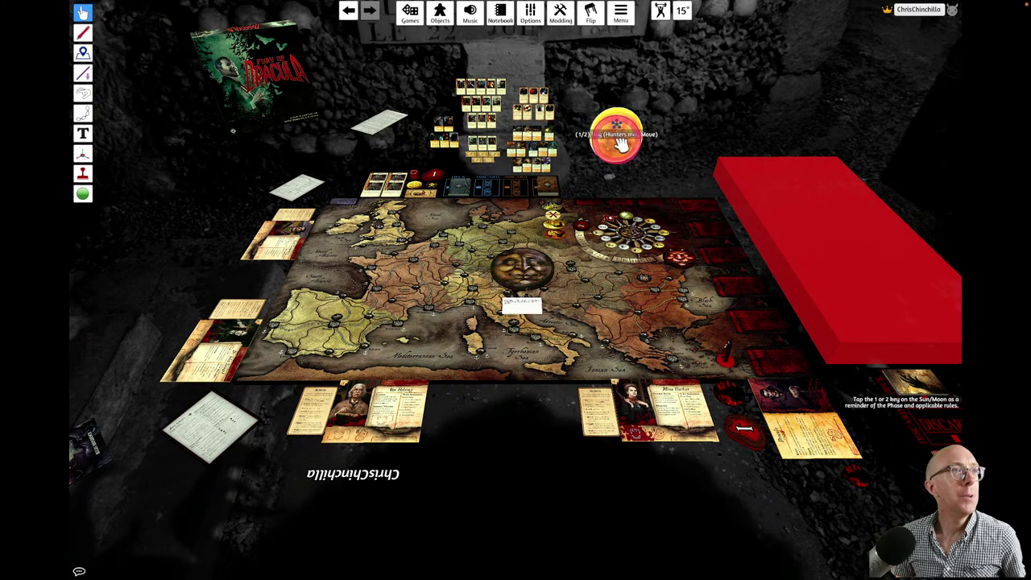
click(822, 282)
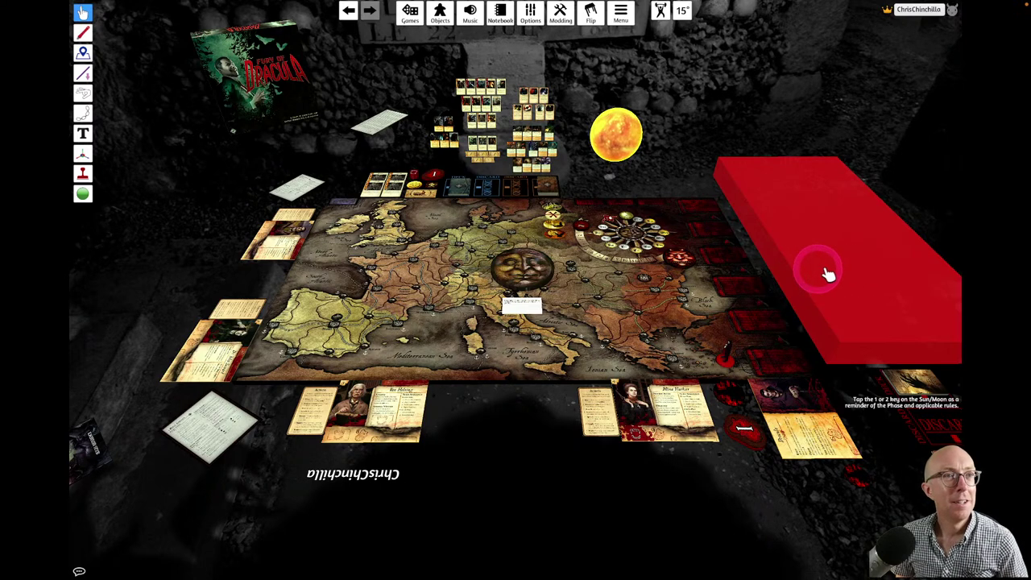
right_click(839, 271)
click(737, 278)
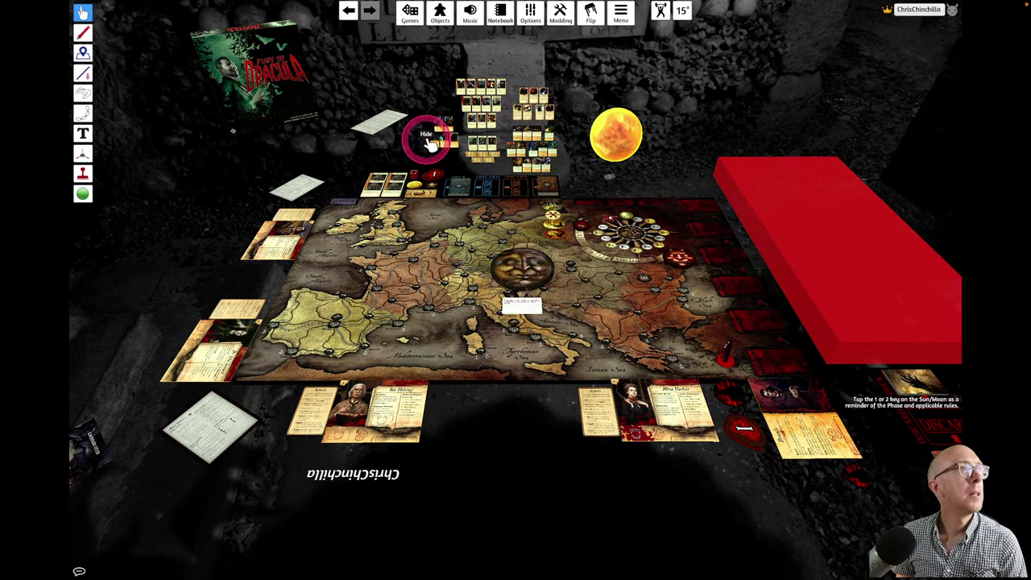
- Open the scripting editor from the Dark Call card and examine its UI and Lua scripts and the Global Lua script
right_click(443, 127)
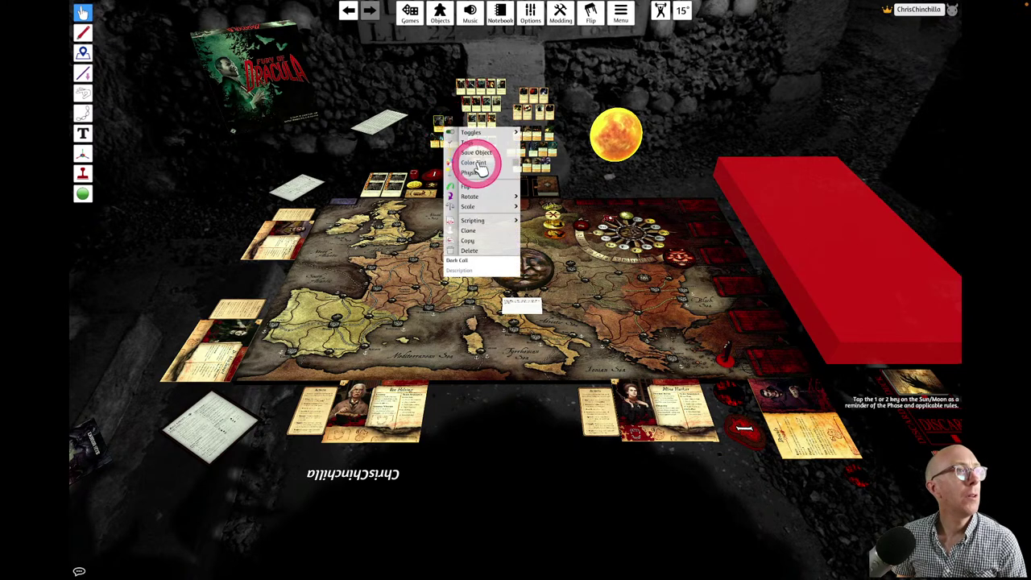
mouse_move(476, 219)
click(562, 222)
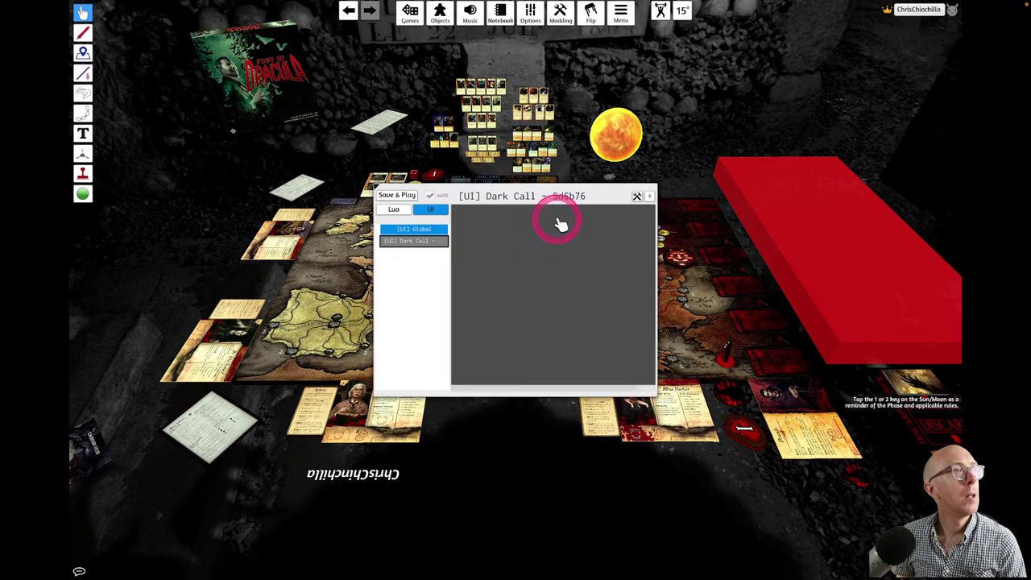
click(363, 188)
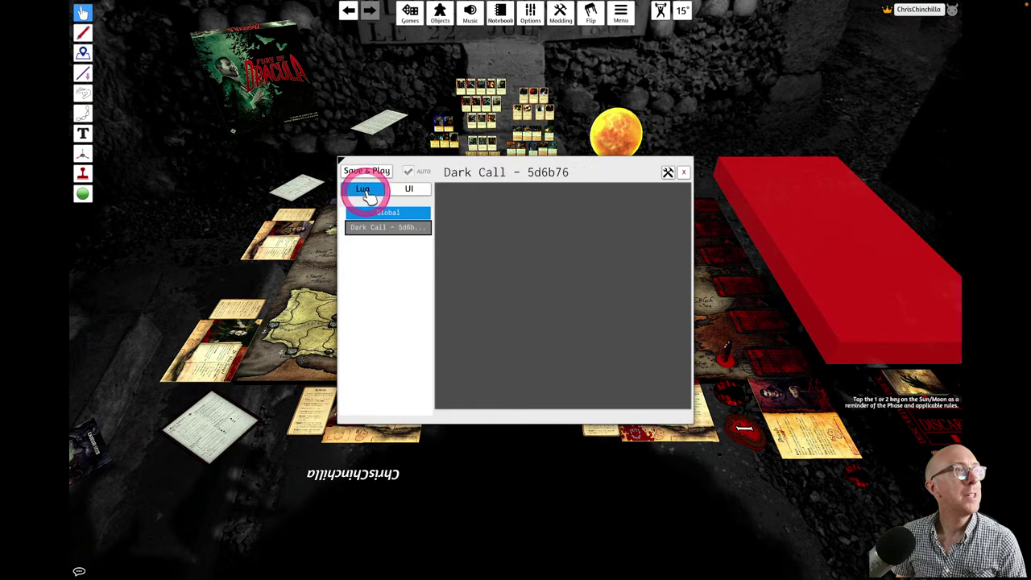
click(377, 213)
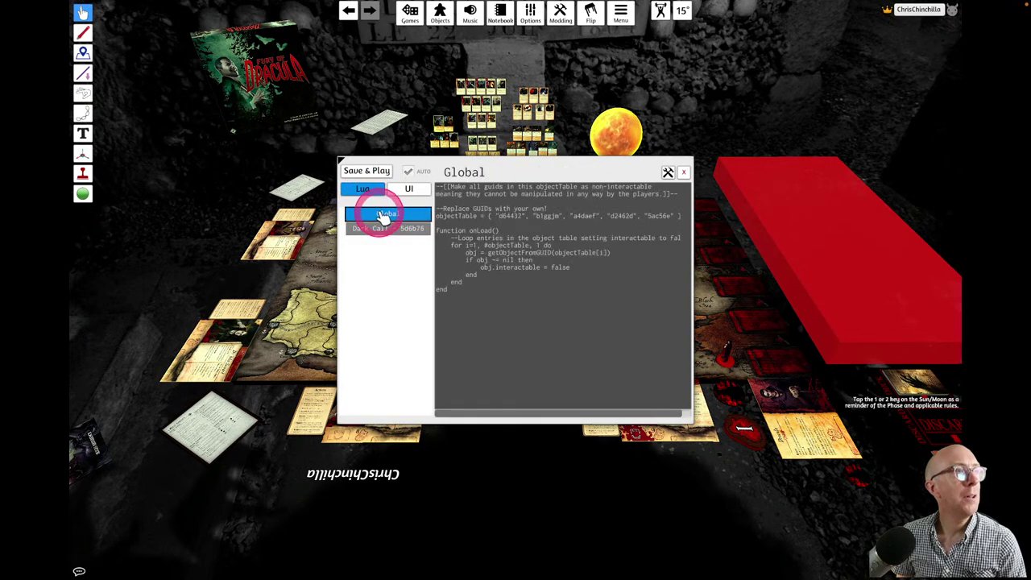
click(475, 262)
click(537, 234)
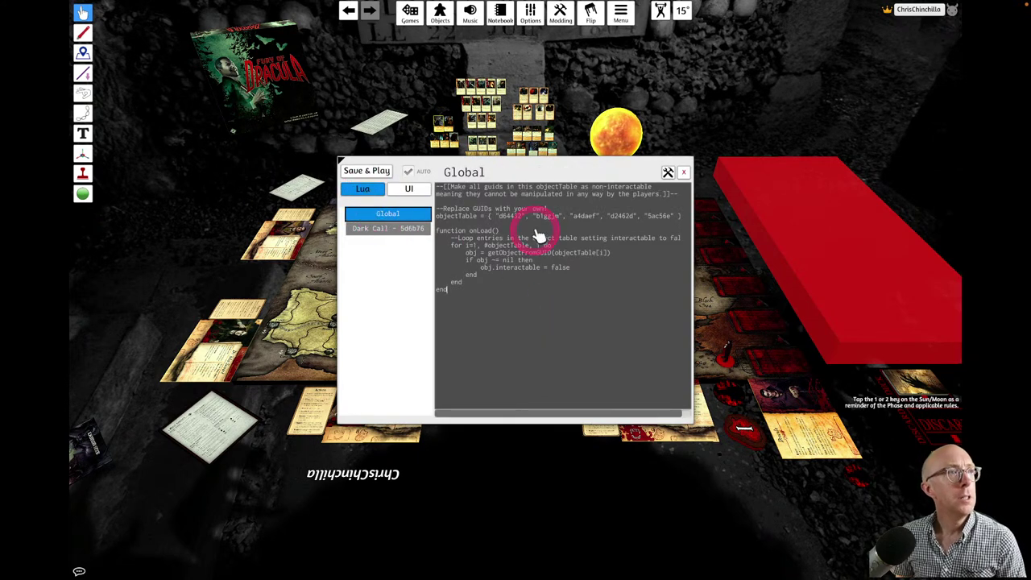
- Open the scripting editor for the Dracula figure, examine its Lua script and the Global Lua script, and close the editor
click(486, 193)
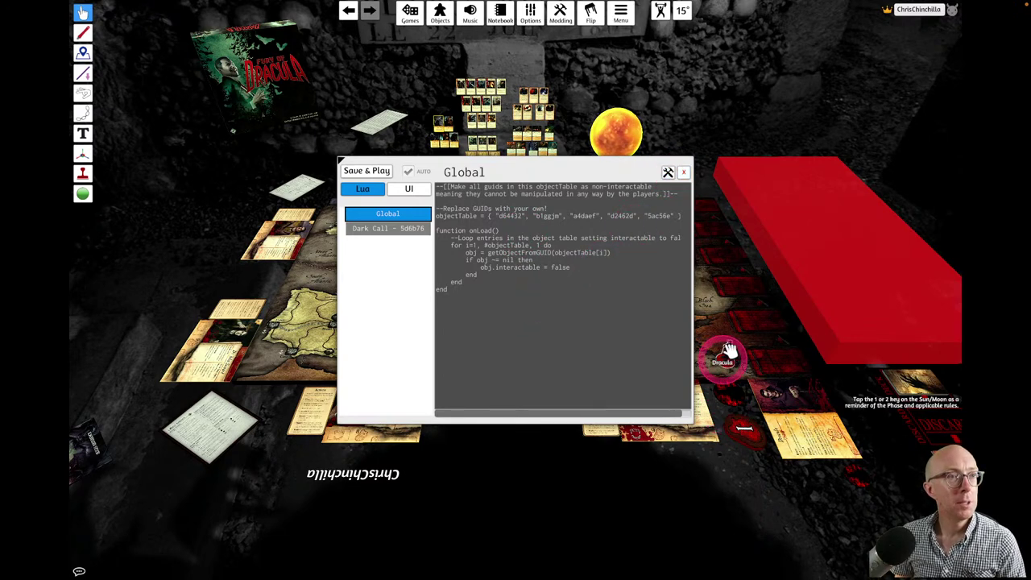
click(684, 172)
right_click(722, 355)
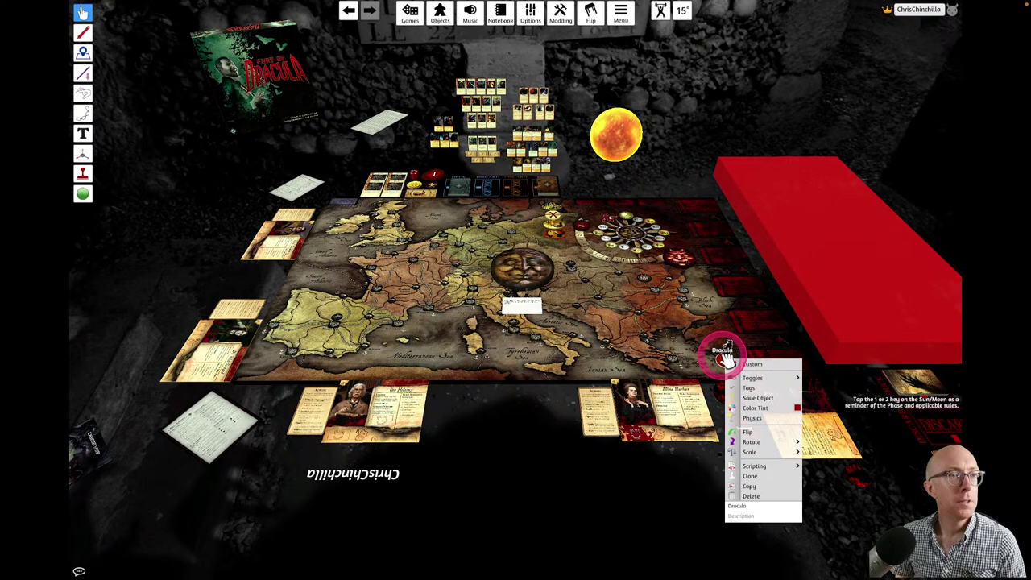
mouse_move(766, 467)
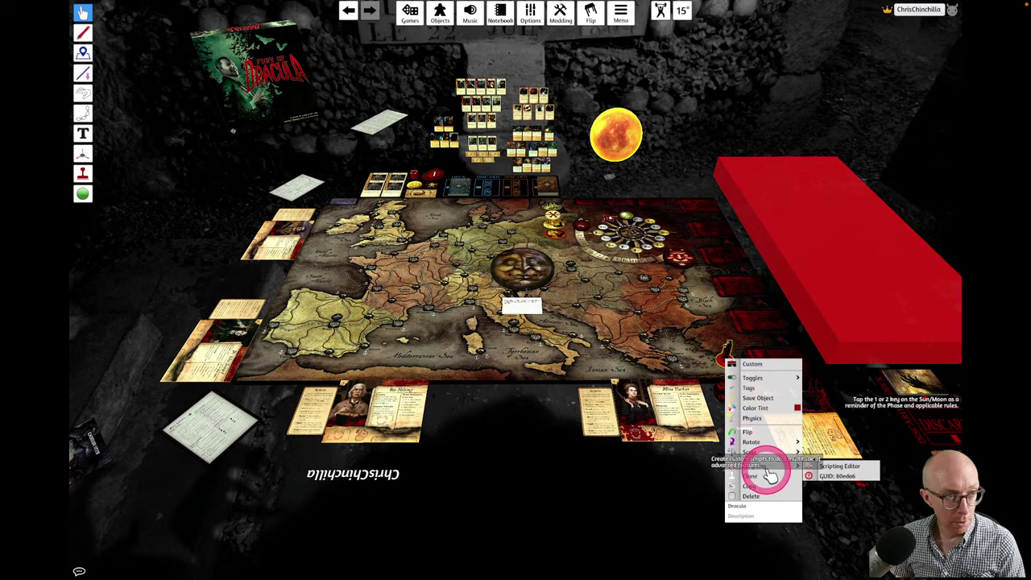
click(823, 467)
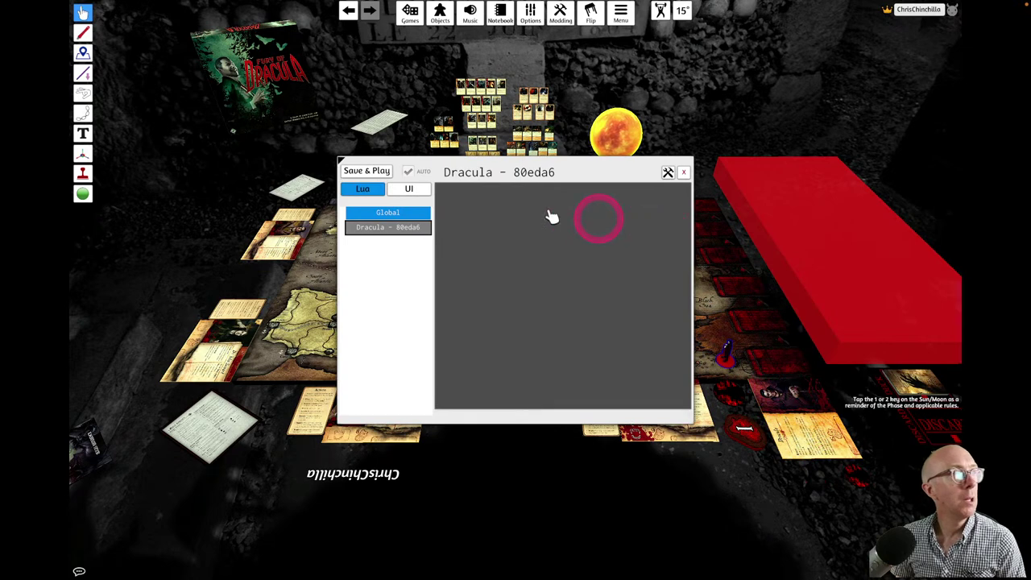
click(387, 212)
click(598, 198)
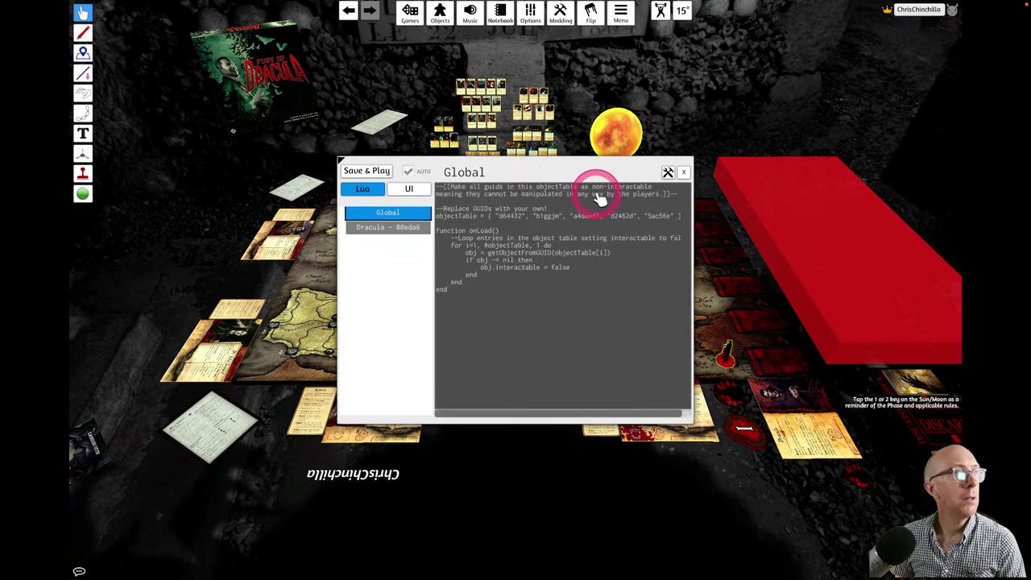
click(683, 172)
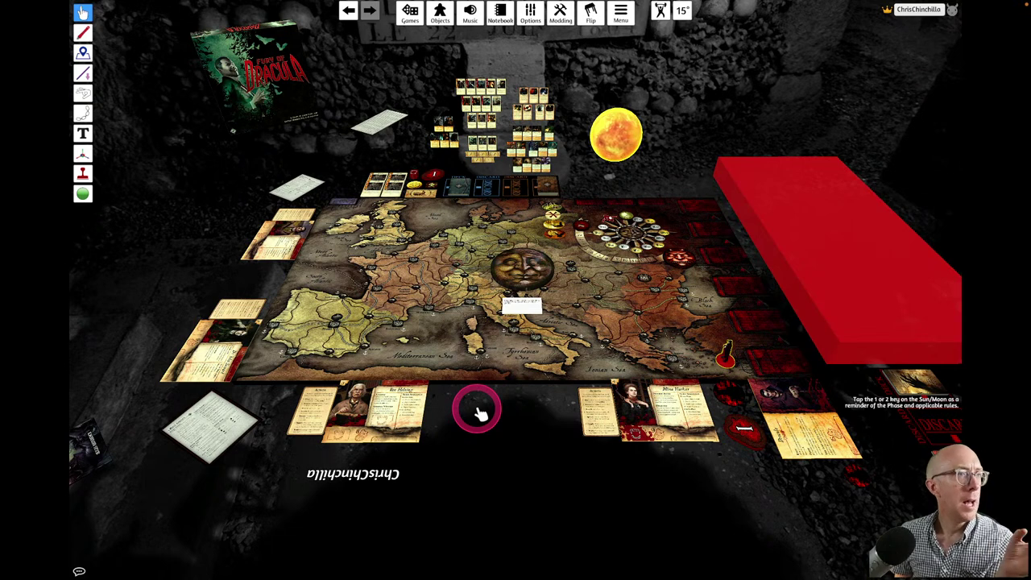
- Open the scripting editor for the Encounter deck beside the red block and examine its Lua script
click(913, 391)
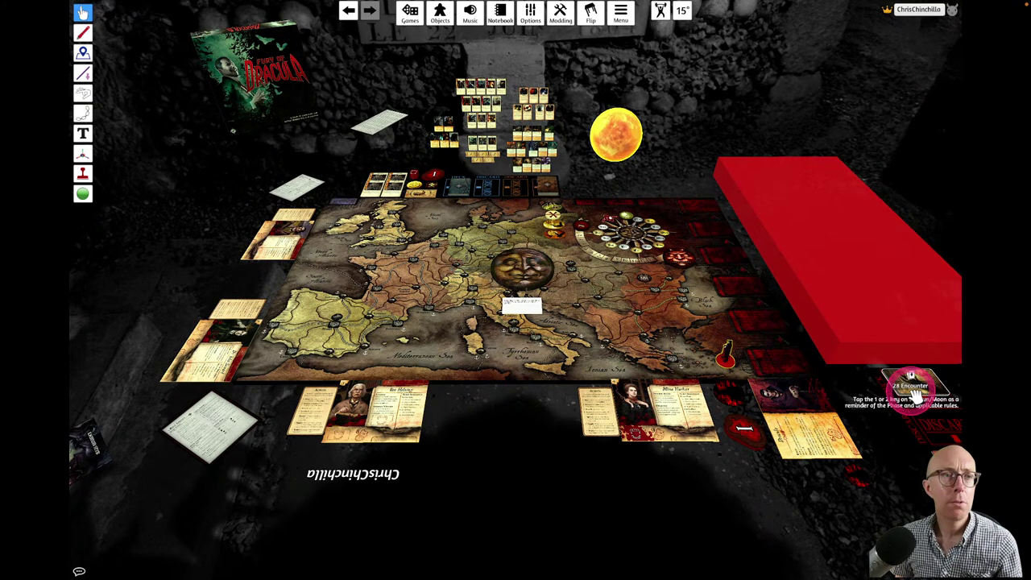
right_click(913, 391)
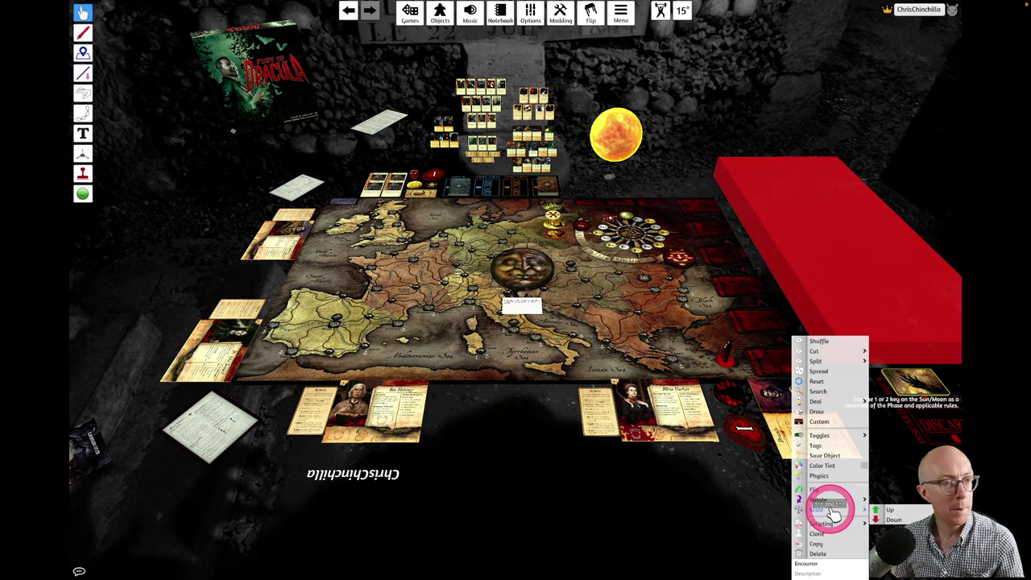
mouse_move(831, 524)
click(894, 523)
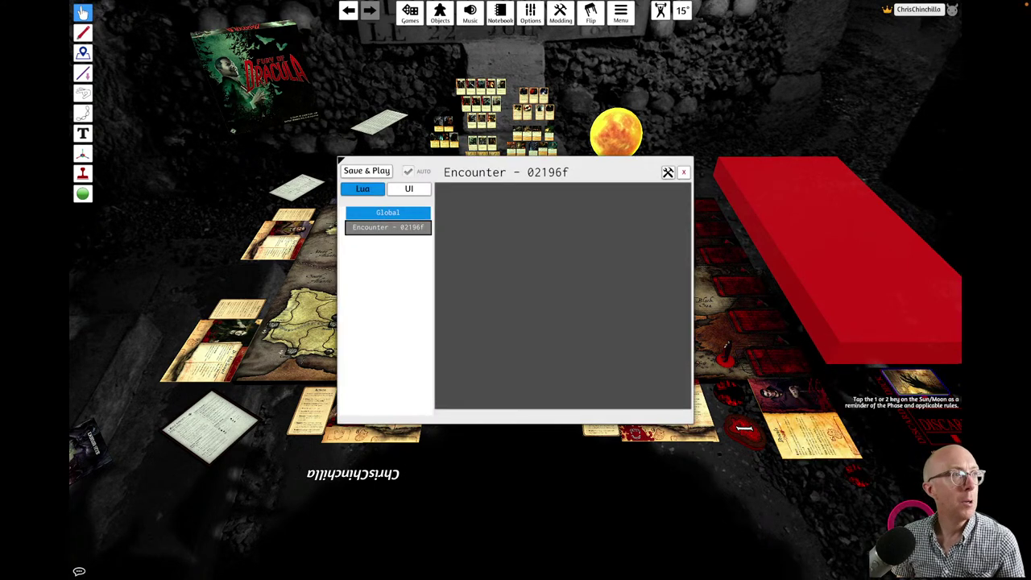
click(546, 278)
click(413, 229)
click(507, 213)
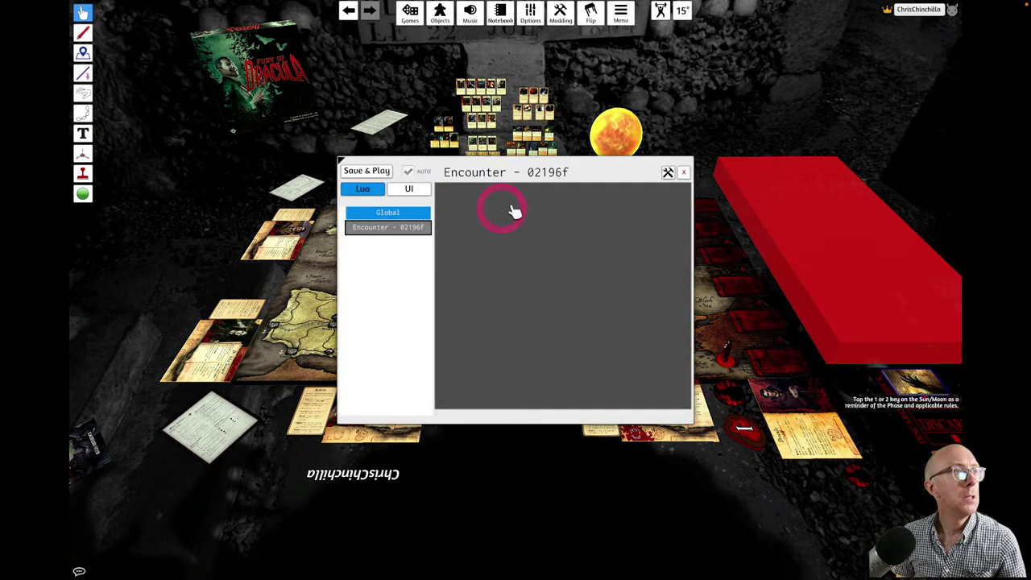
- Check the Encounter deck's UI script and the Global Lua and UI scripts, and close the scripting editor
click(410, 188)
click(363, 188)
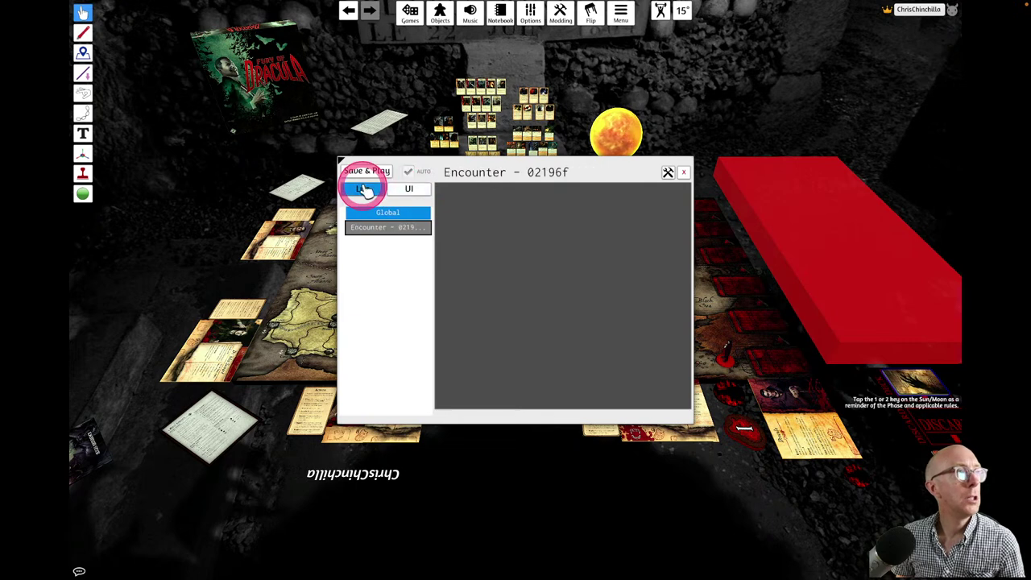
click(393, 213)
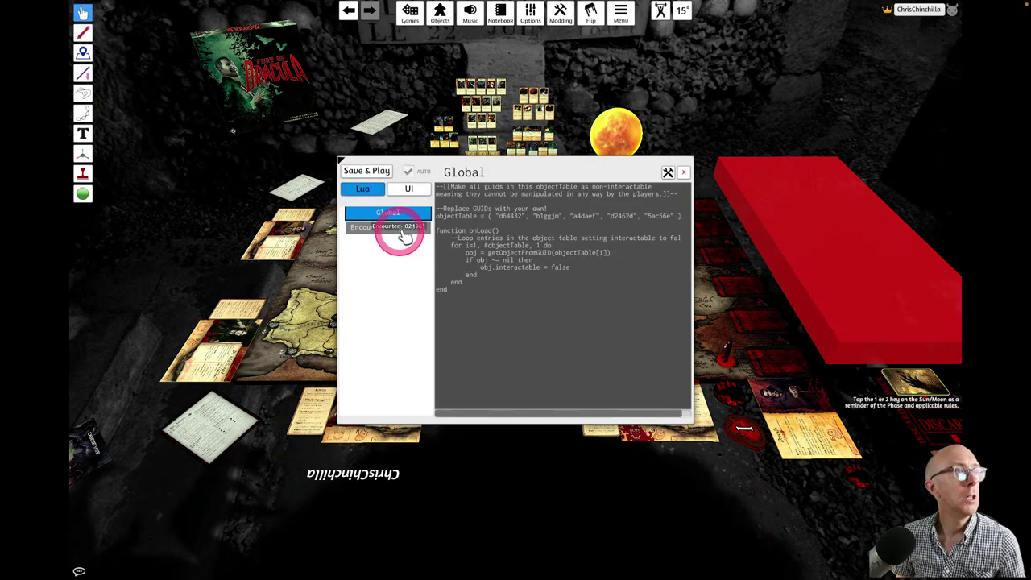
click(411, 187)
click(669, 172)
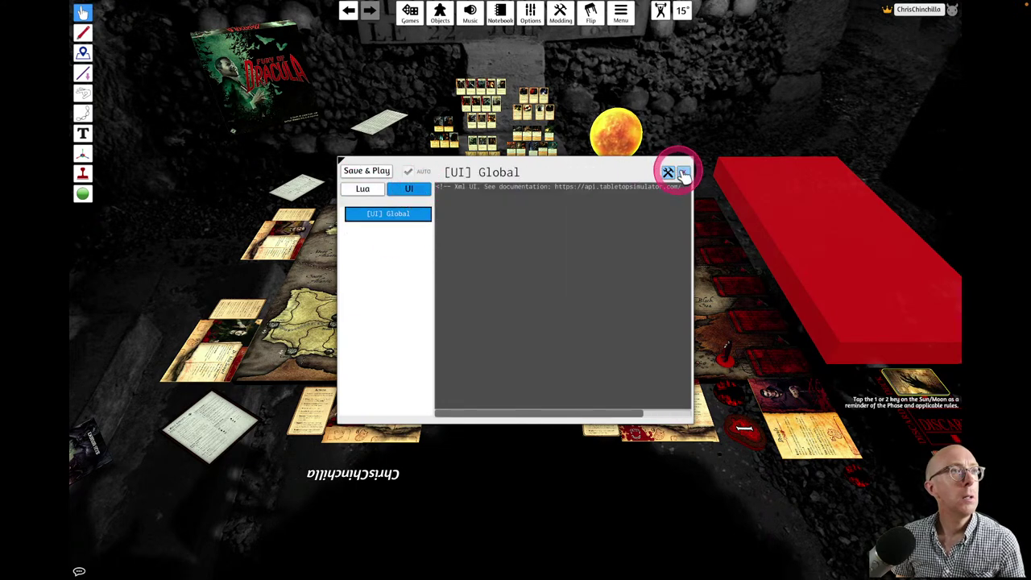
click(682, 172)
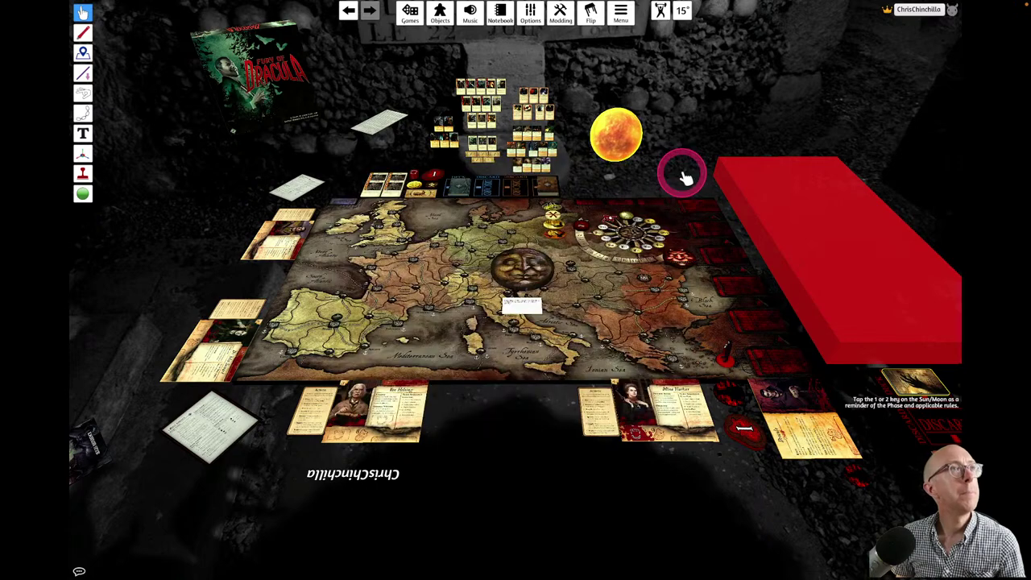
- Load the Workshop game Uprising: Curse of the Last Emperor
click(410, 11)
click(466, 328)
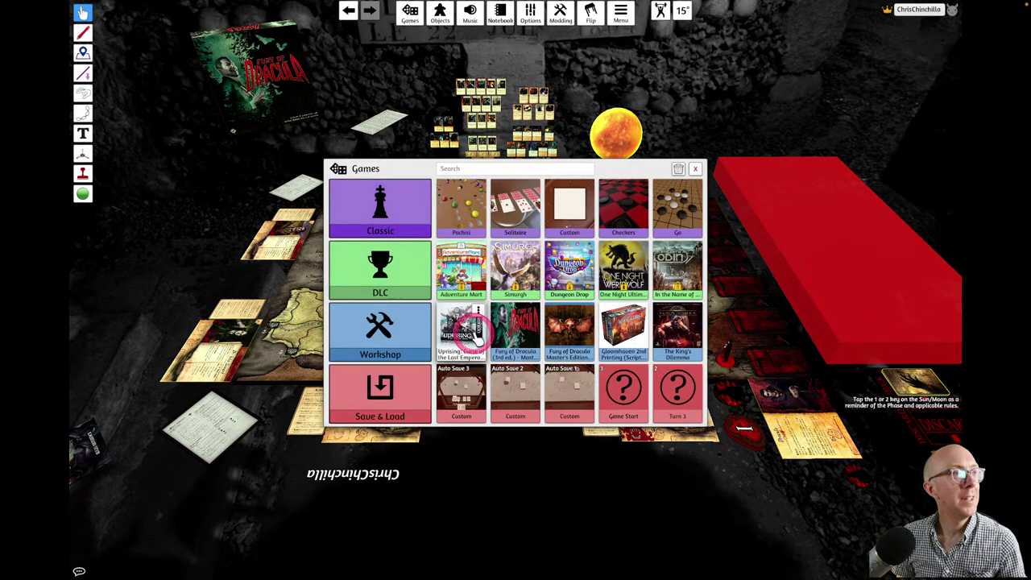
click(484, 302)
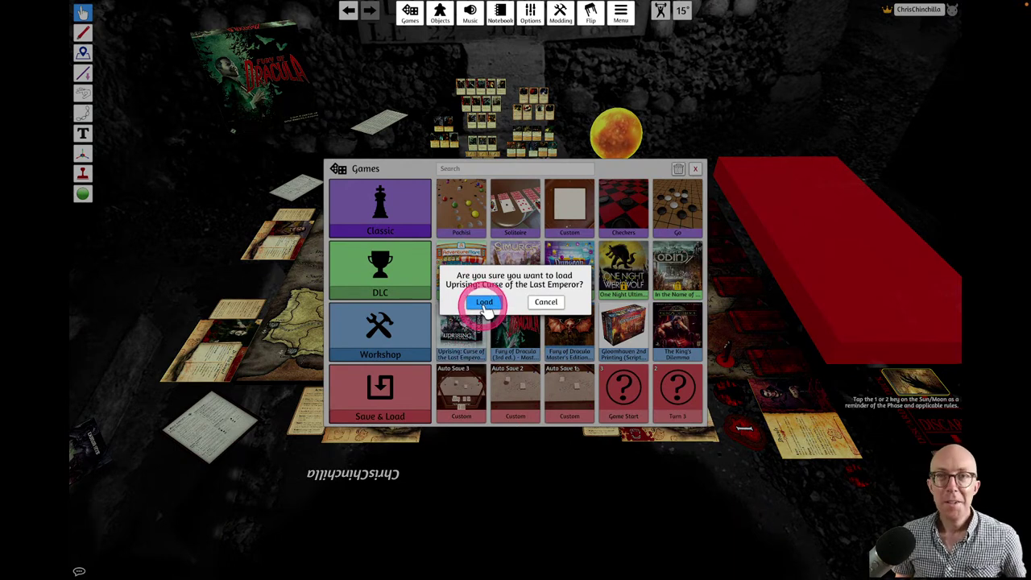
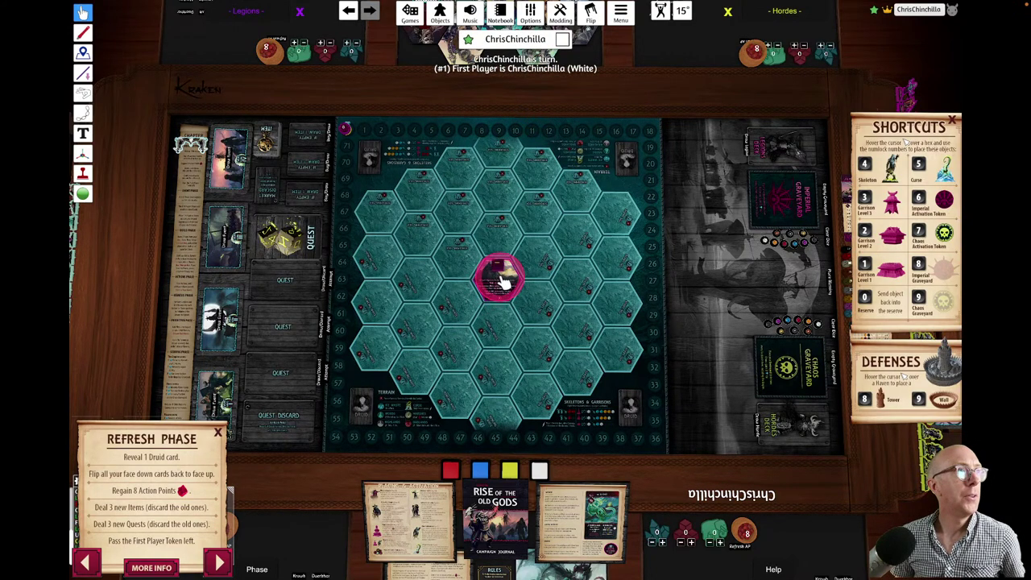
- Open the scripting editor from The Capital tile at the board's centre and examine the Lua scripts of The Capital and the Floorboard
right_click(495, 288)
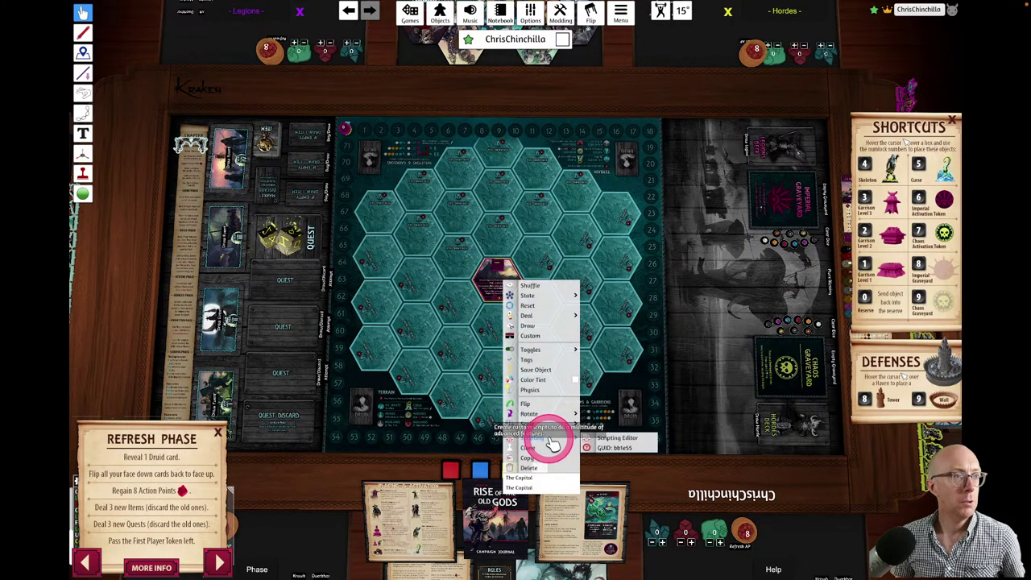
click(624, 441)
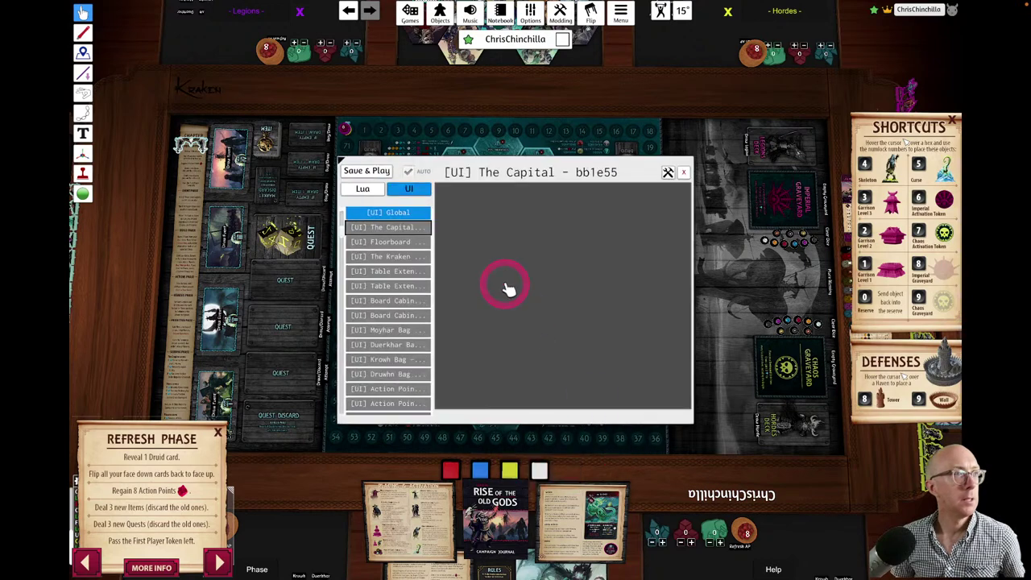
click(363, 189)
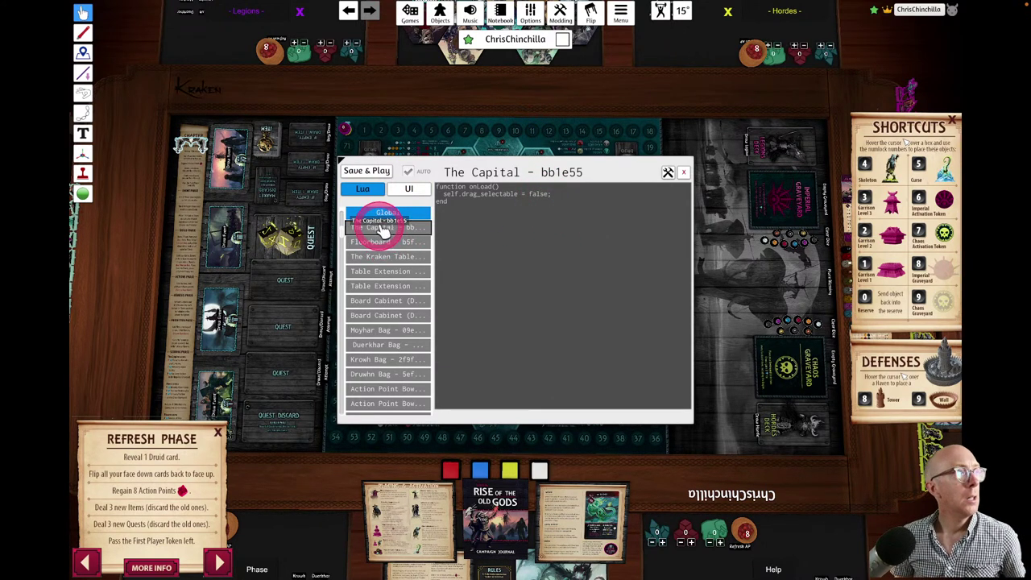
click(385, 241)
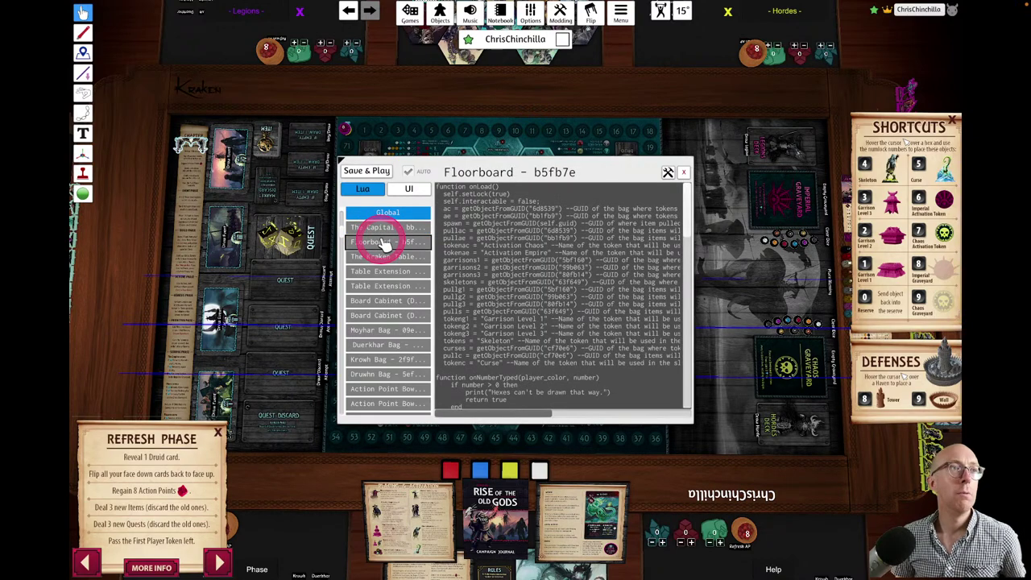
scroll(526, 292, down, 15)
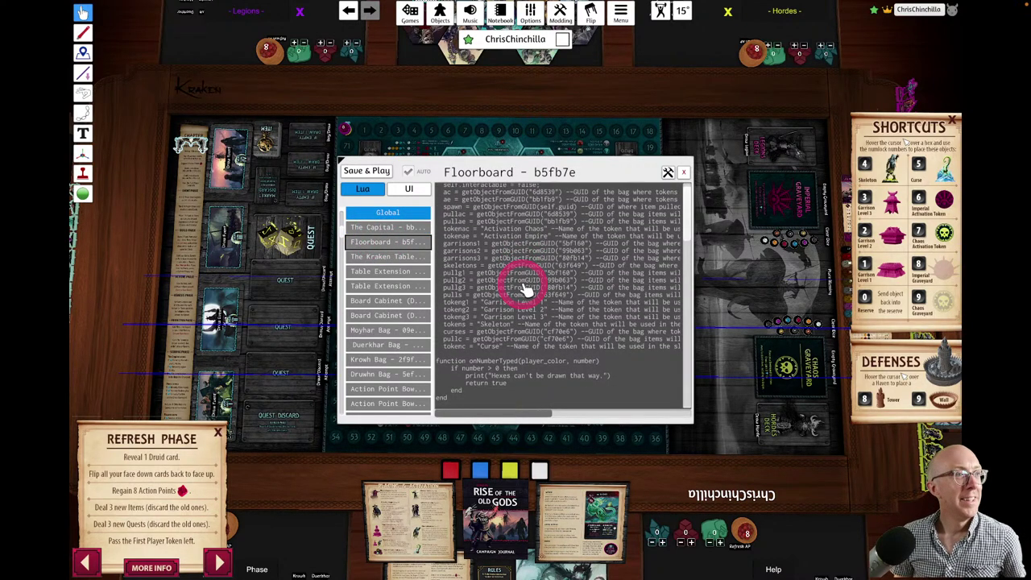
scroll(526, 291, up, 15)
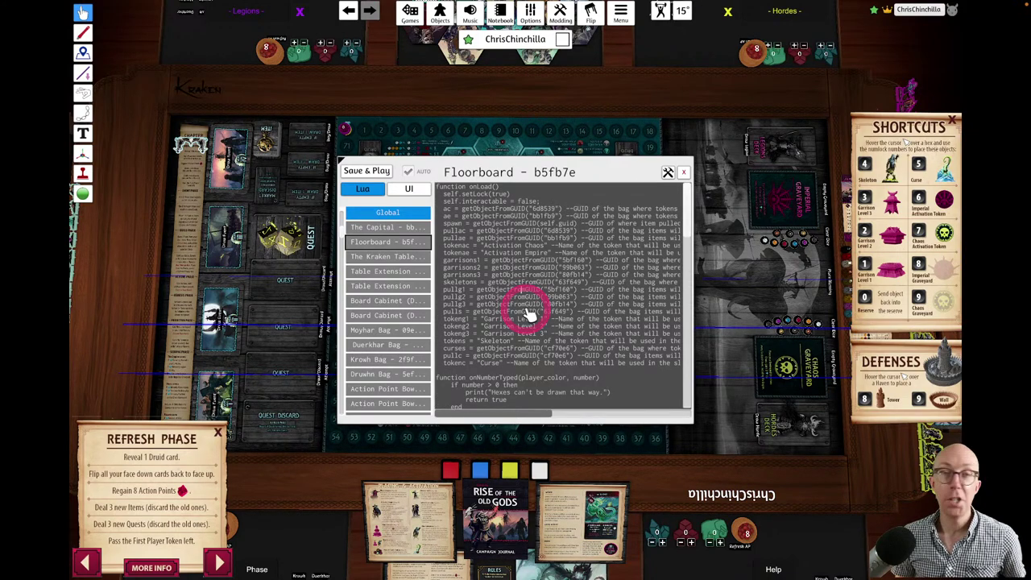
scroll(524, 314, down, 10)
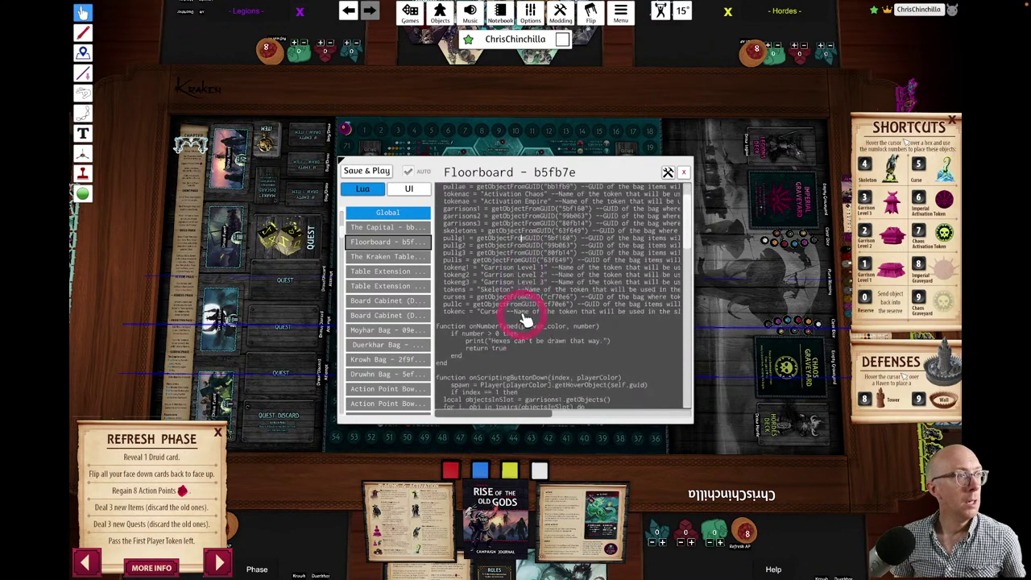
- Examine the Lua scripts of the Krowh Bag, Druwhn Bag and Action Point Bowl, and close the scripting editor
click(385, 359)
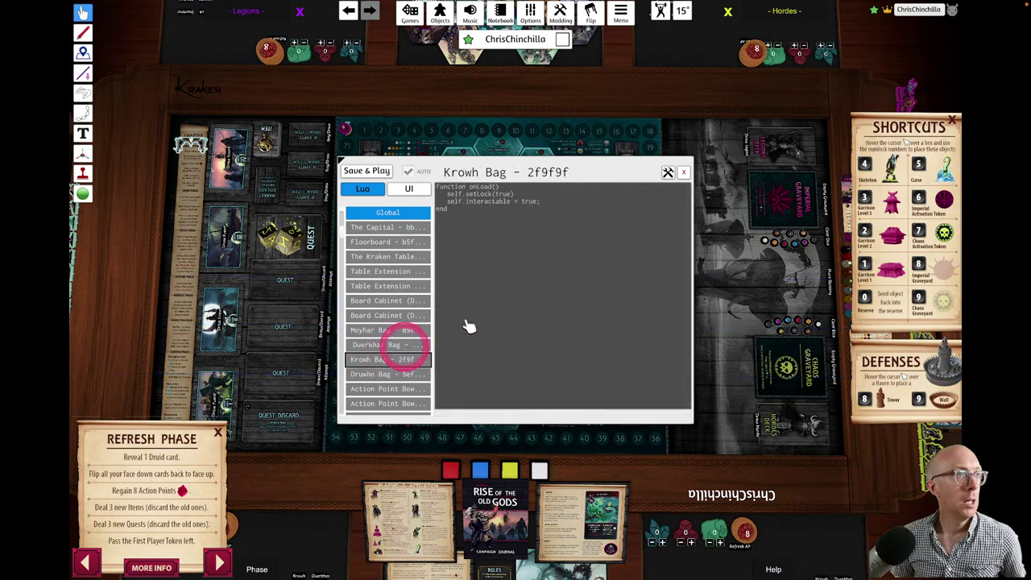
click(393, 374)
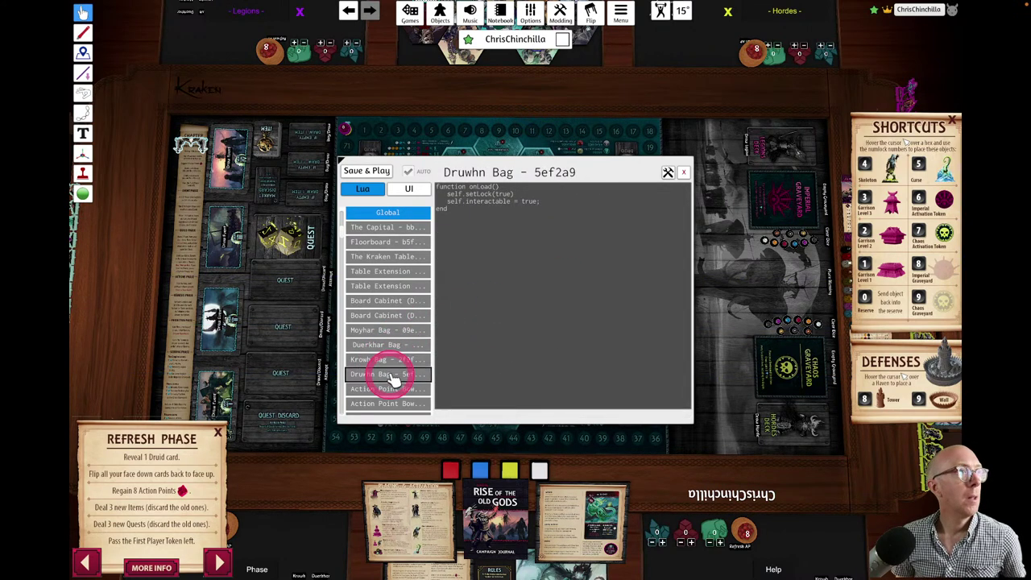
click(392, 389)
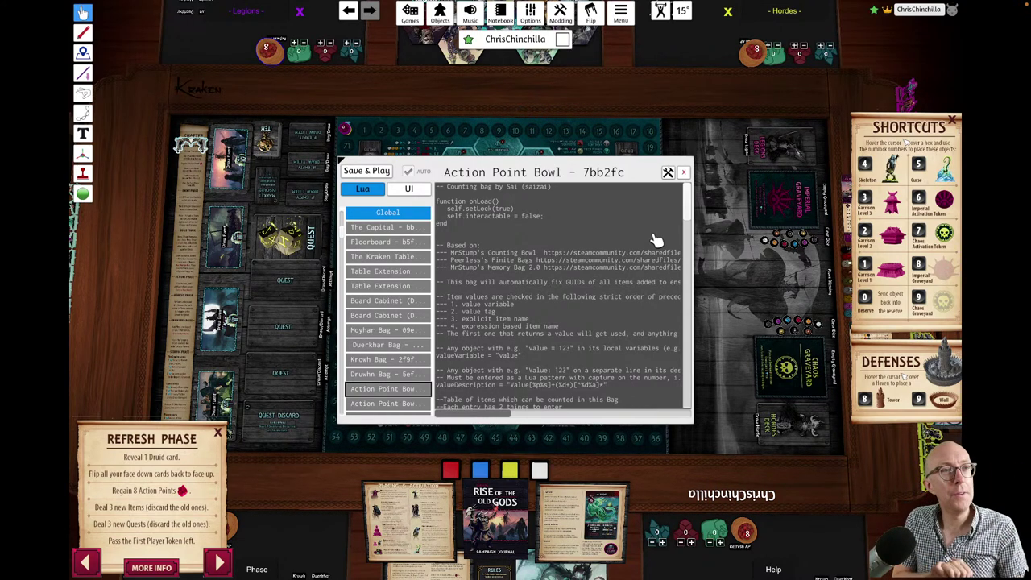
click(668, 173)
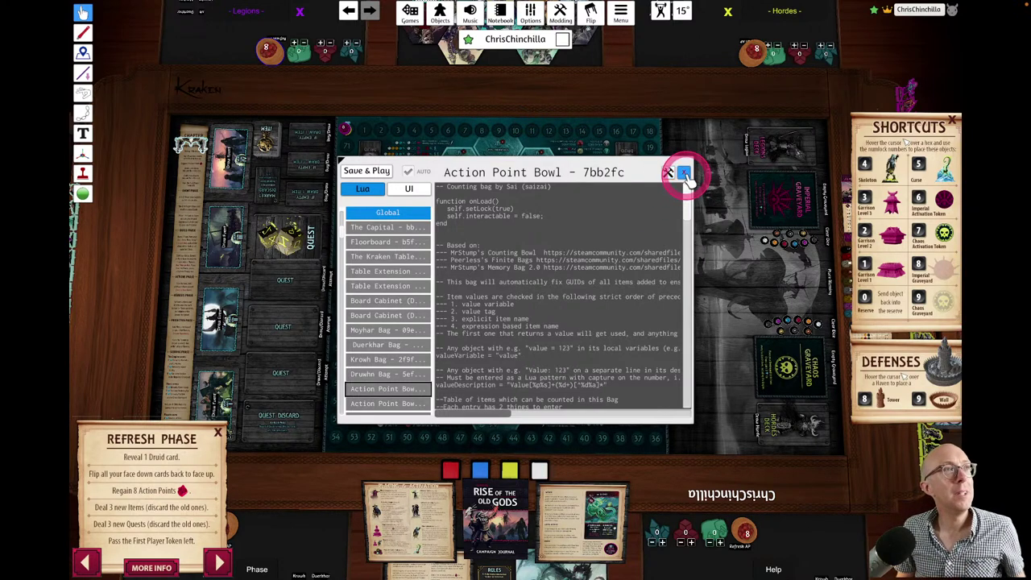
click(682, 172)
click(635, 120)
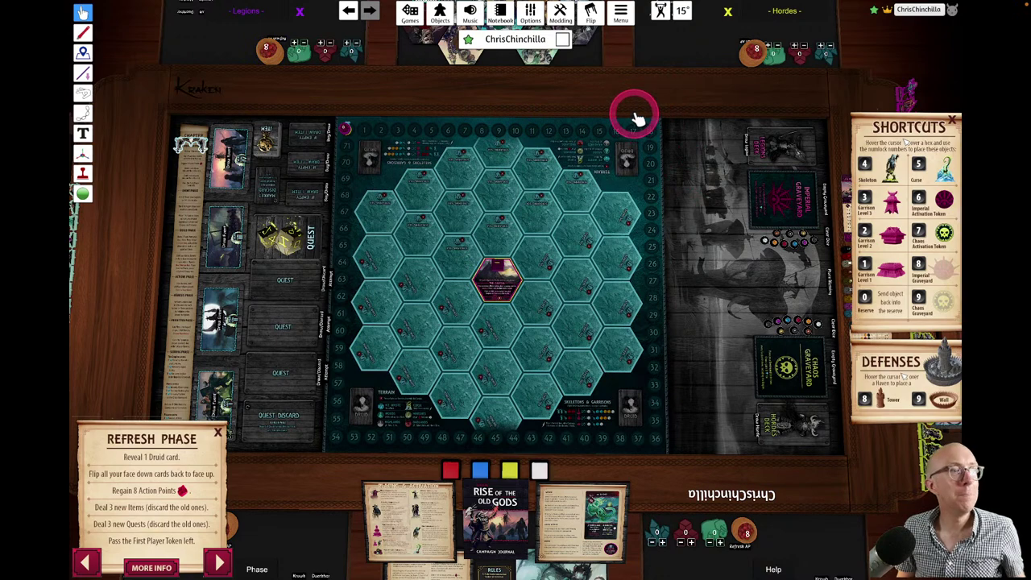
- Load the saved game Chip Shop 3 and dismiss the Custom Board image import dialog
click(620, 15)
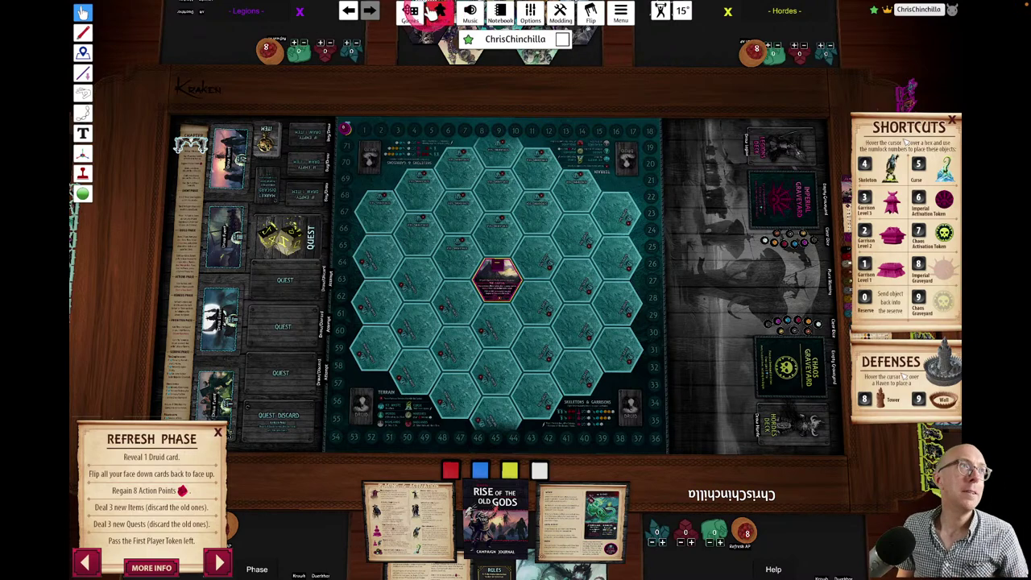
click(407, 17)
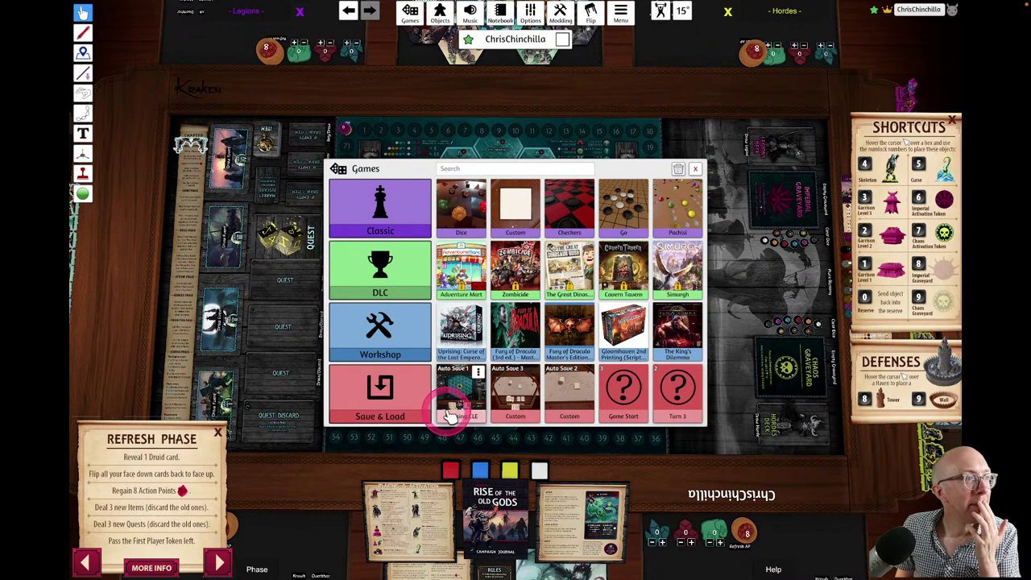
click(390, 393)
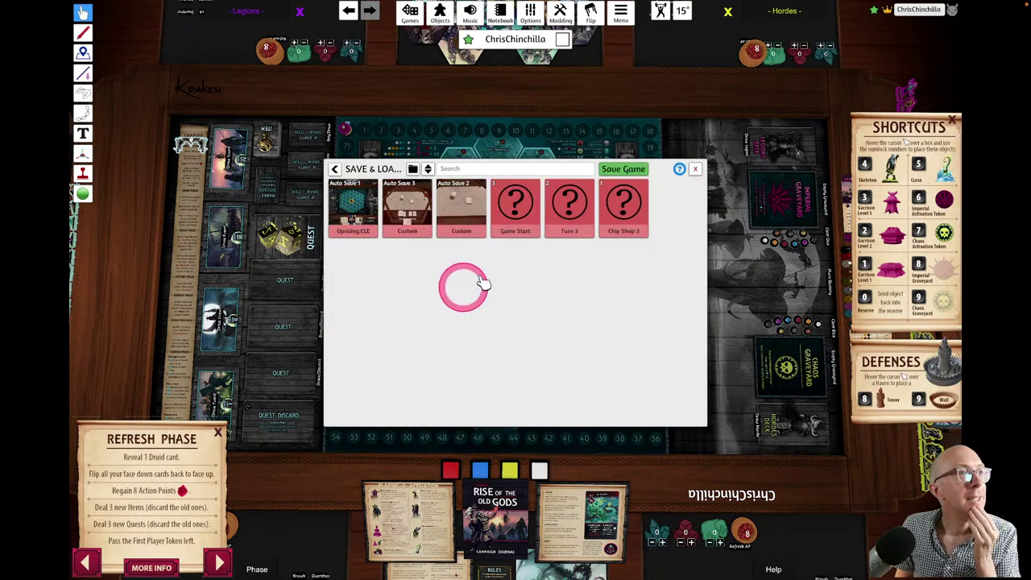
click(621, 205)
click(482, 303)
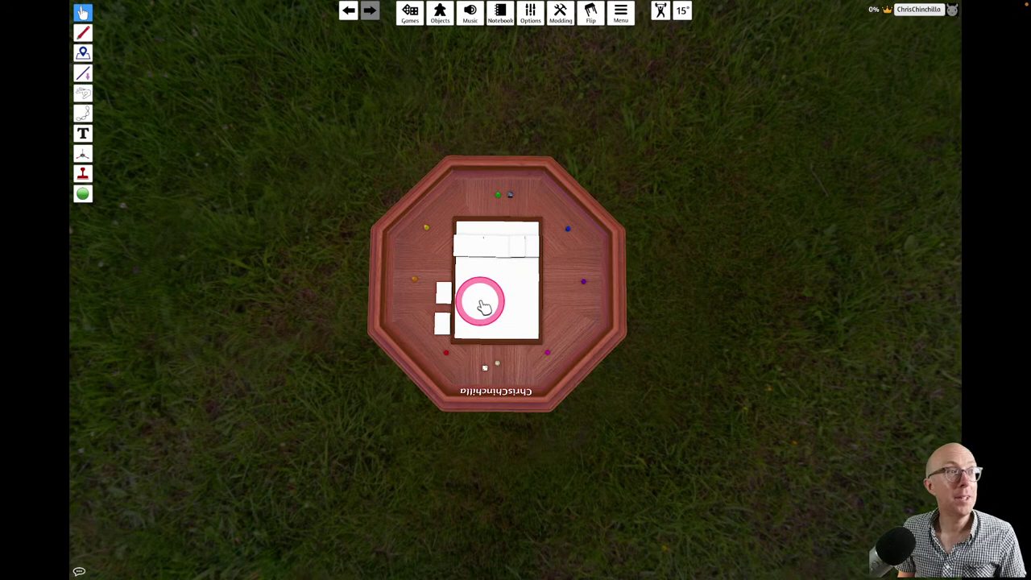
click(509, 348)
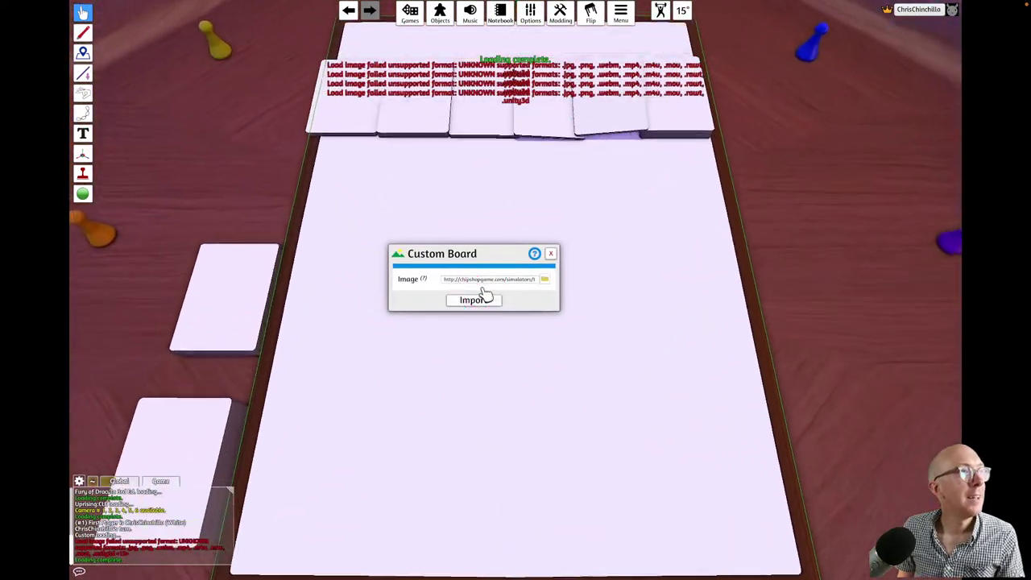
click(551, 255)
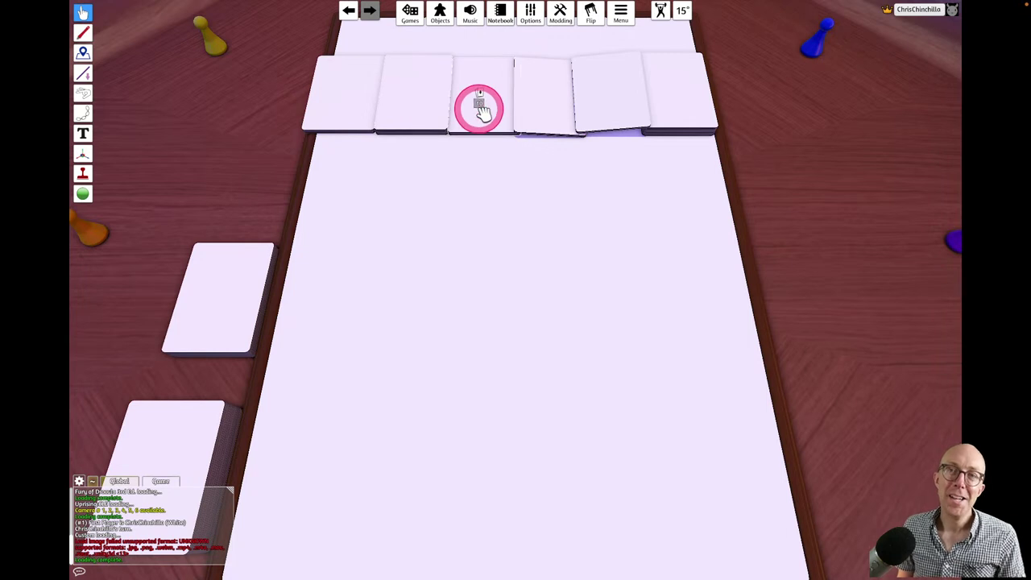
right_click(423, 103)
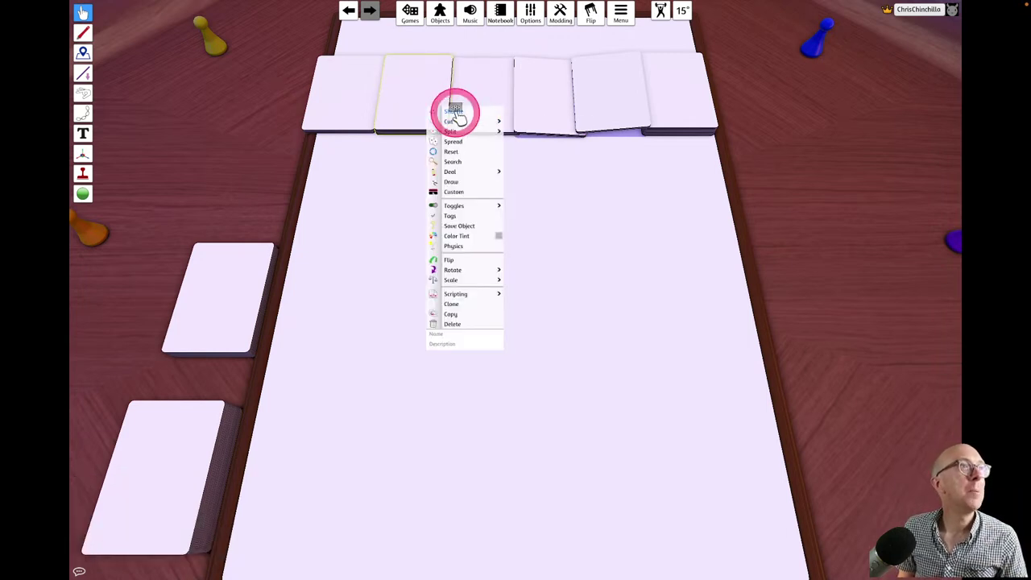
click(456, 113)
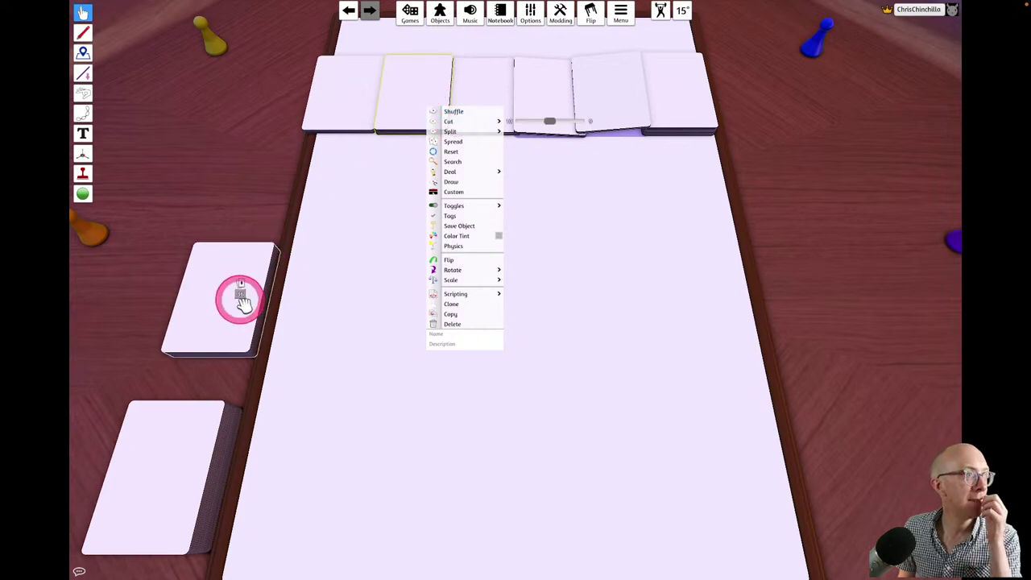
right_click(242, 299)
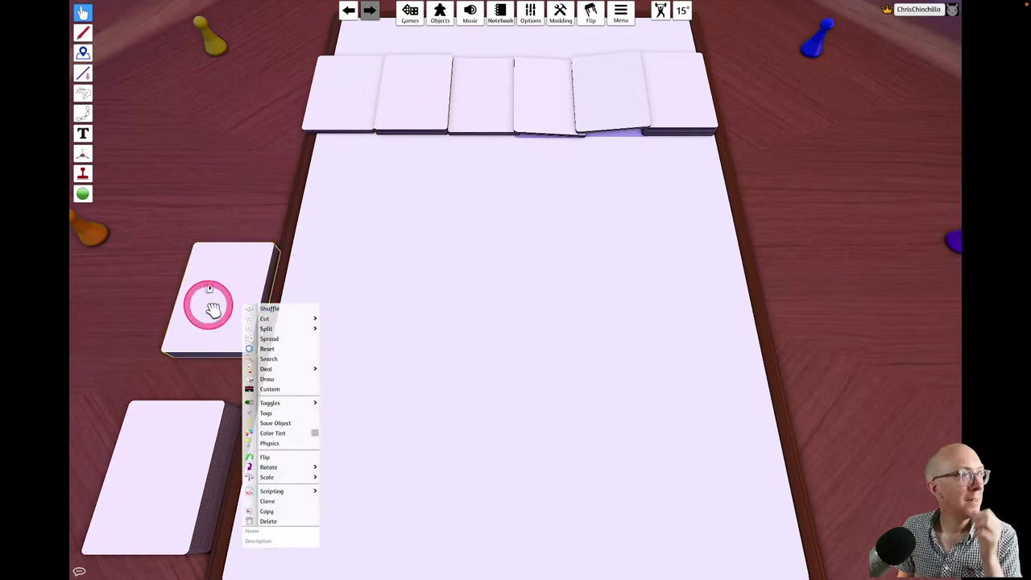
click(210, 306)
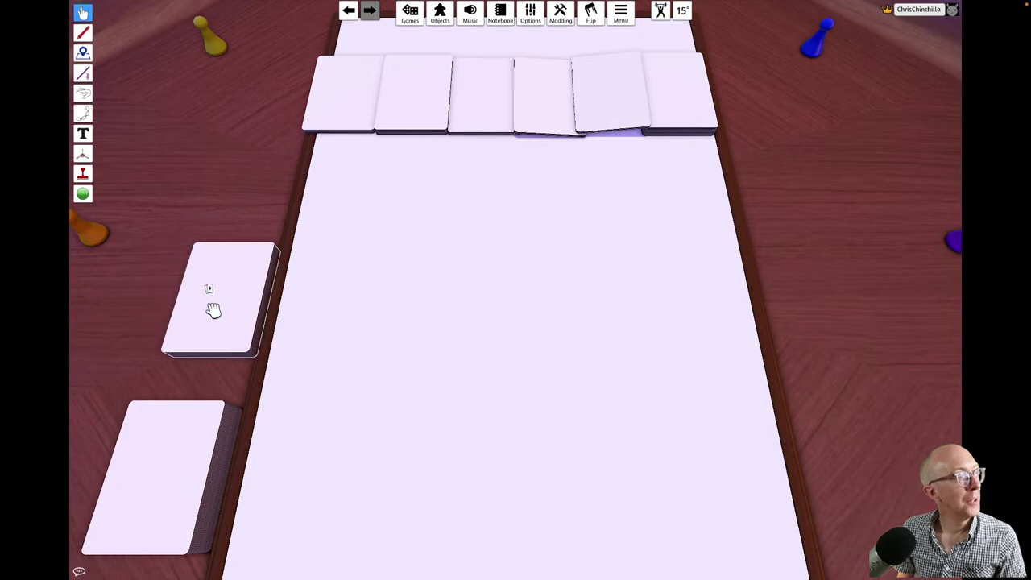
click(345, 114)
click(373, 51)
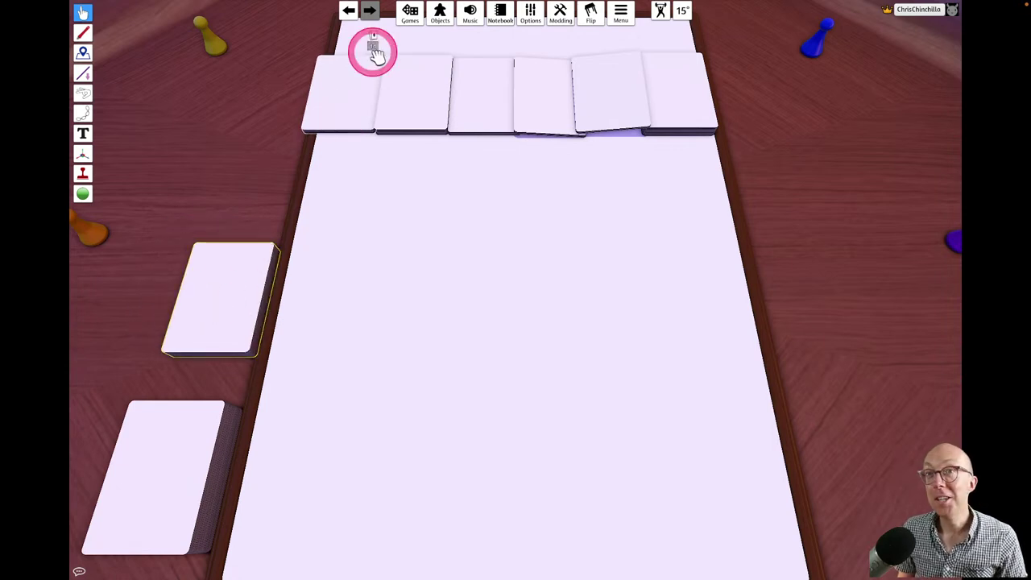
- Return to the main menu and quit Tabletop Simulator
click(410, 13)
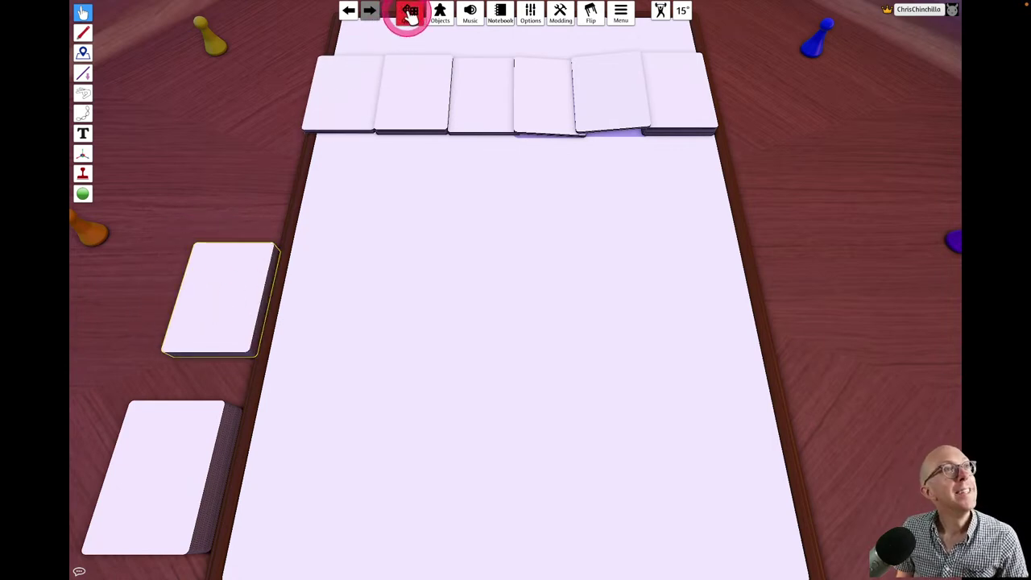
click(621, 11)
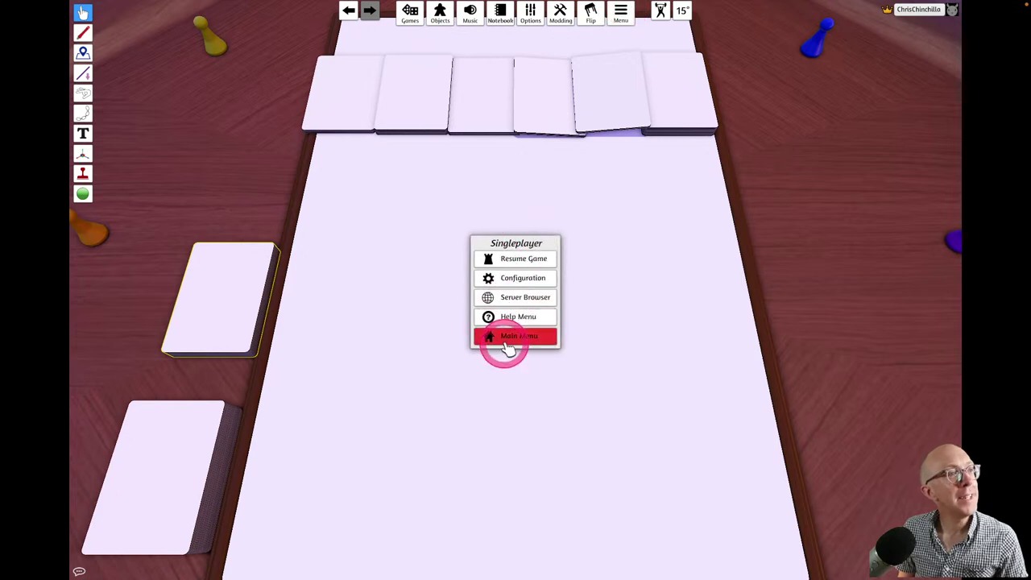
click(508, 345)
click(489, 305)
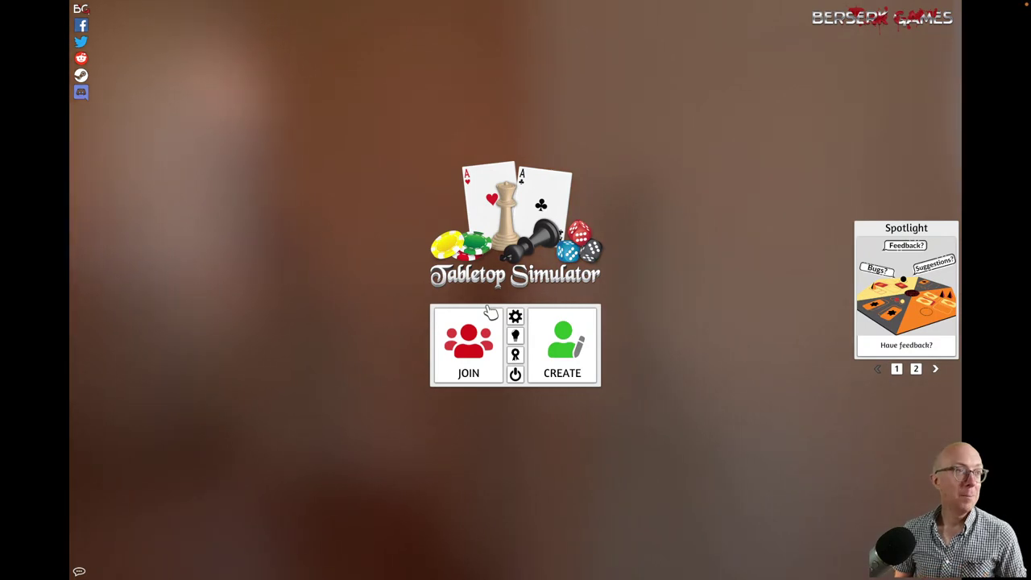
click(515, 375)
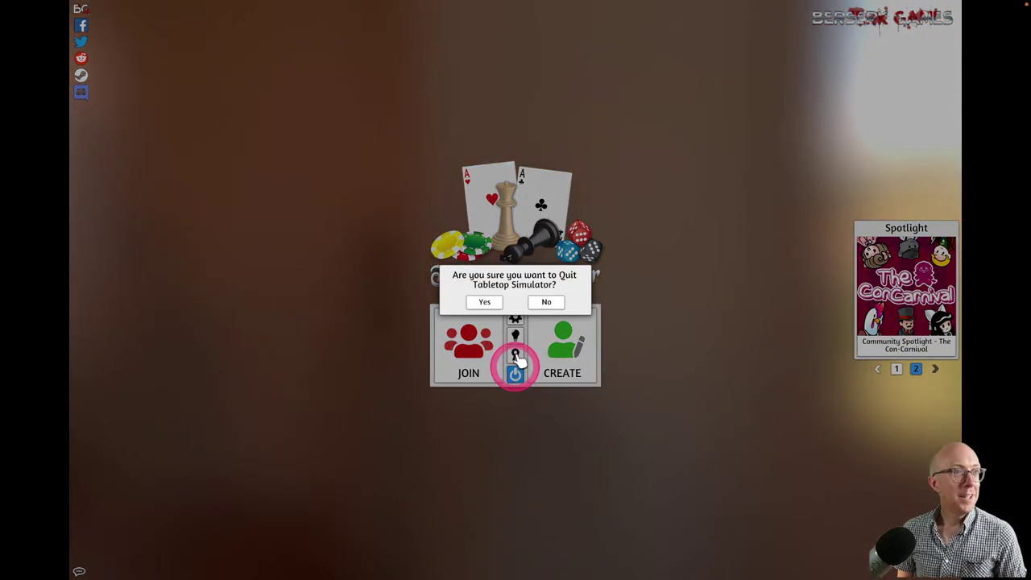
click(485, 301)
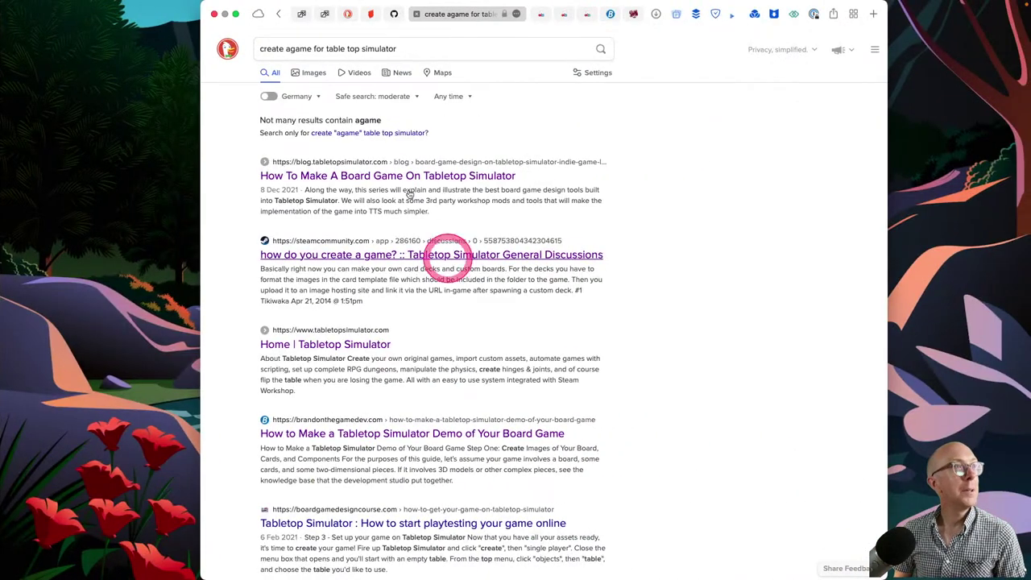
- Switch to Safari, open Google Drive's folder The Good Book in a new tab, and view the map sketch 0705mapplanning.svg
key(super+t)
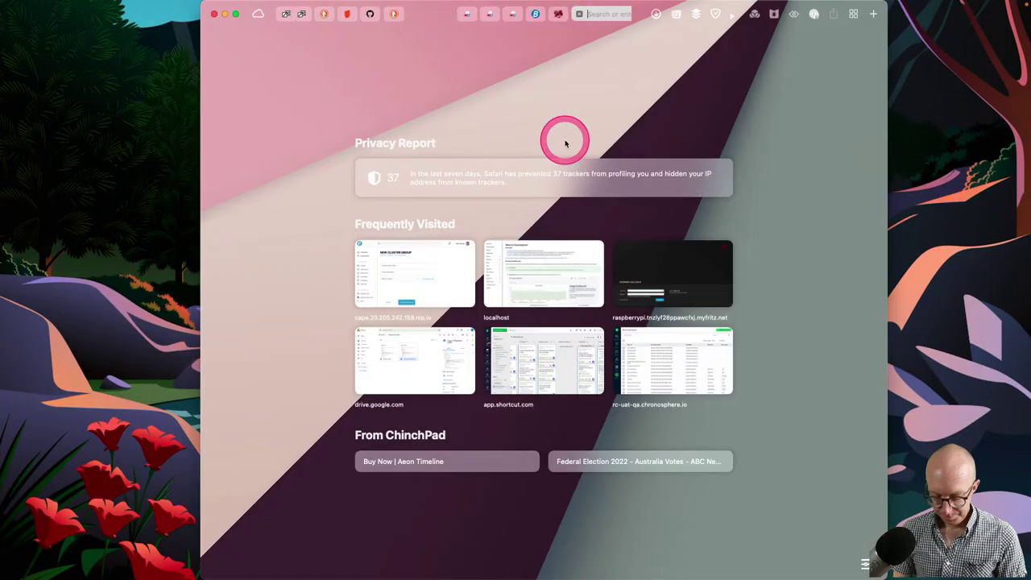
text(drive.google...)
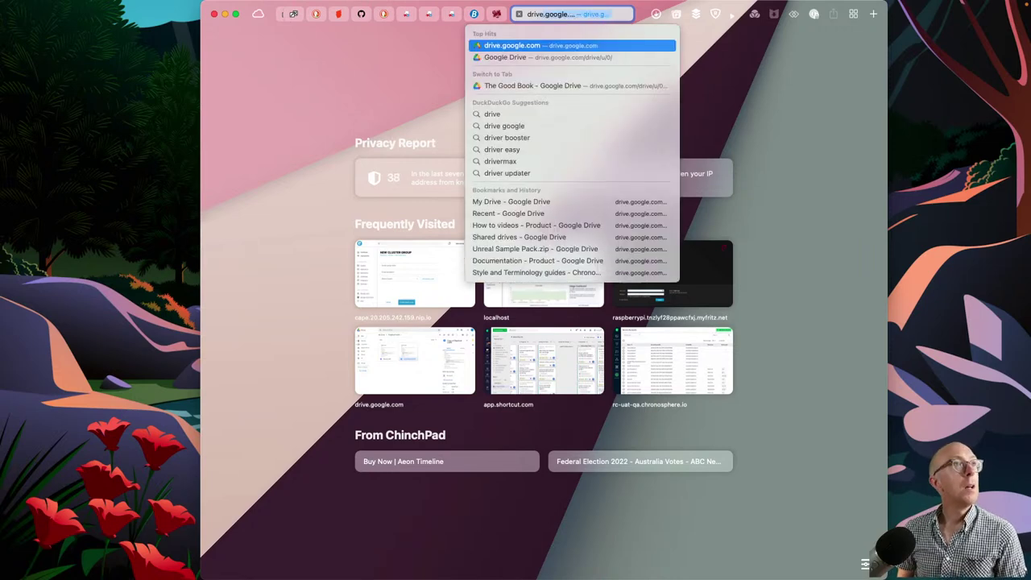
key(Return)
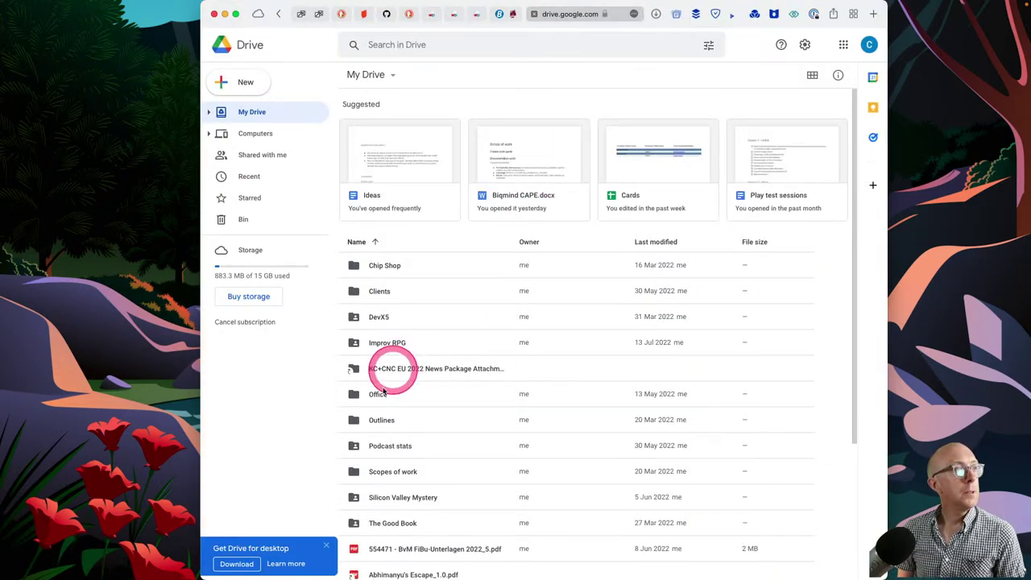
click(368, 524)
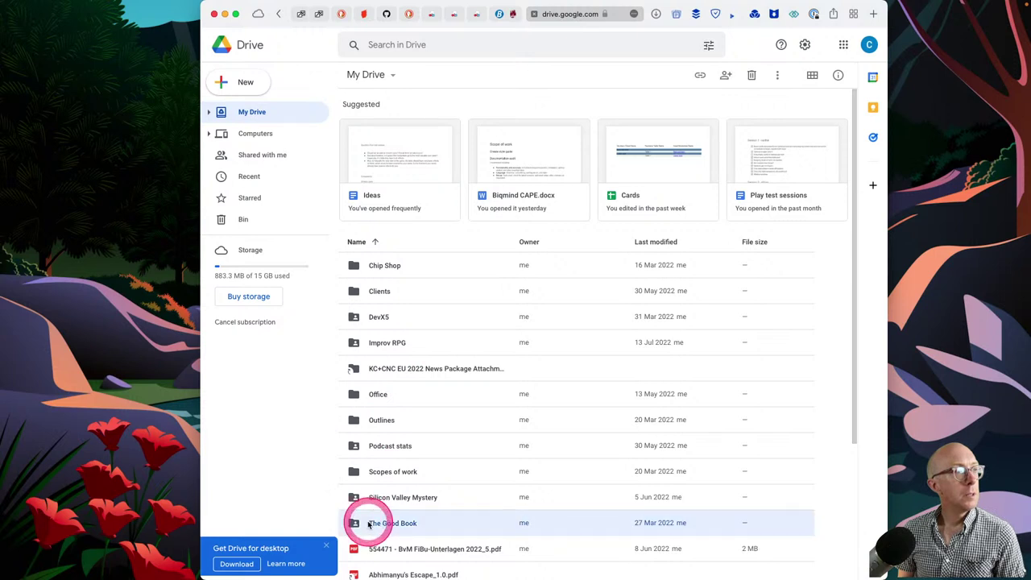
double_click(368, 523)
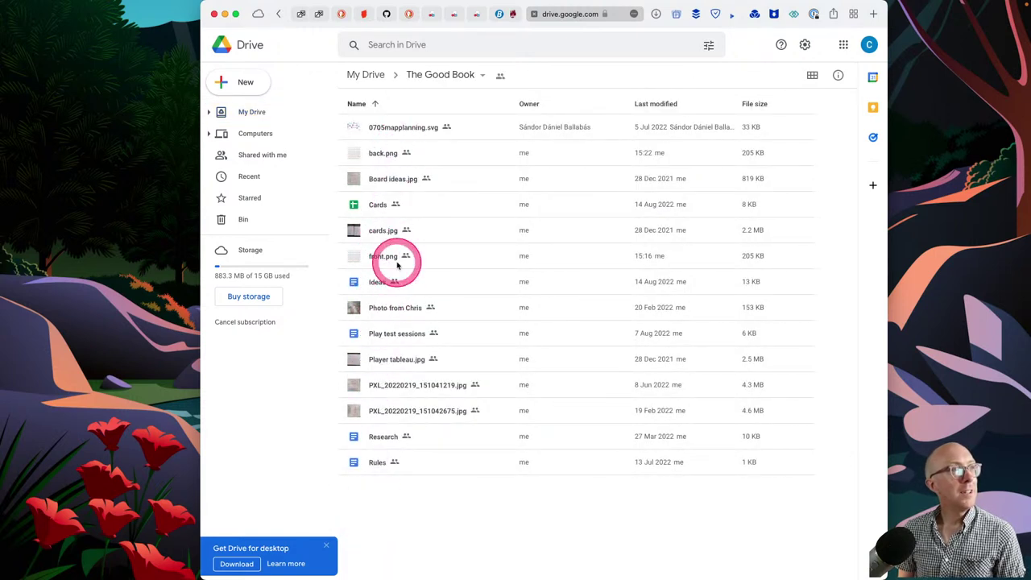
double_click(401, 136)
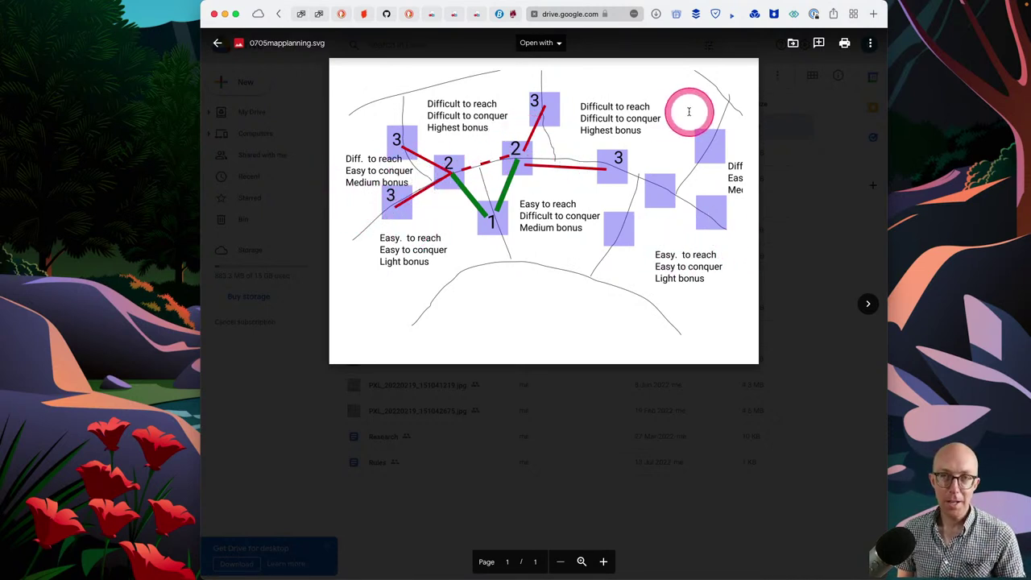
click(217, 42)
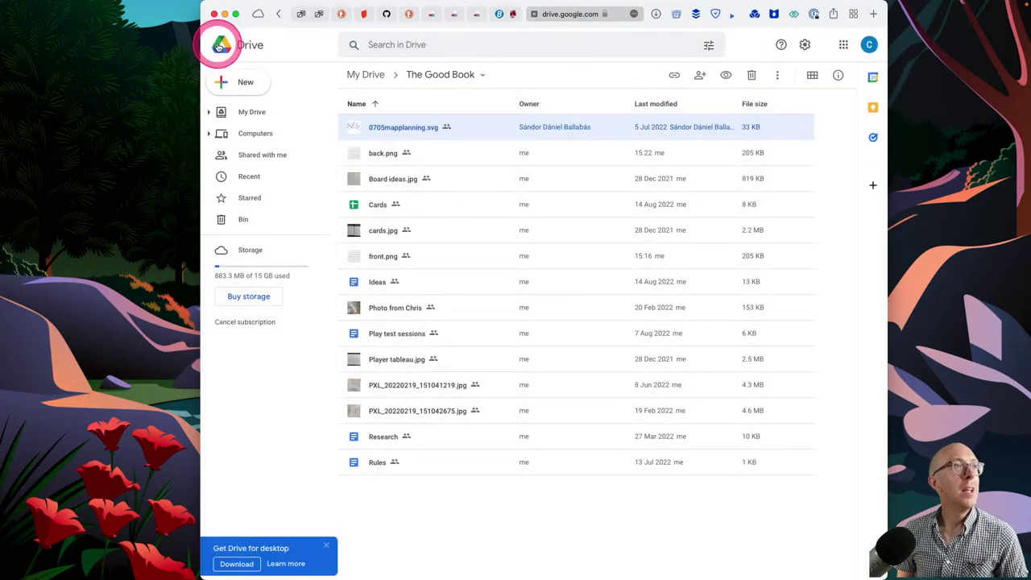
- Examine the Base card deck and Leader deck sheets of the Cards spreadsheet, and close the spreadsheet
double_click(353, 204)
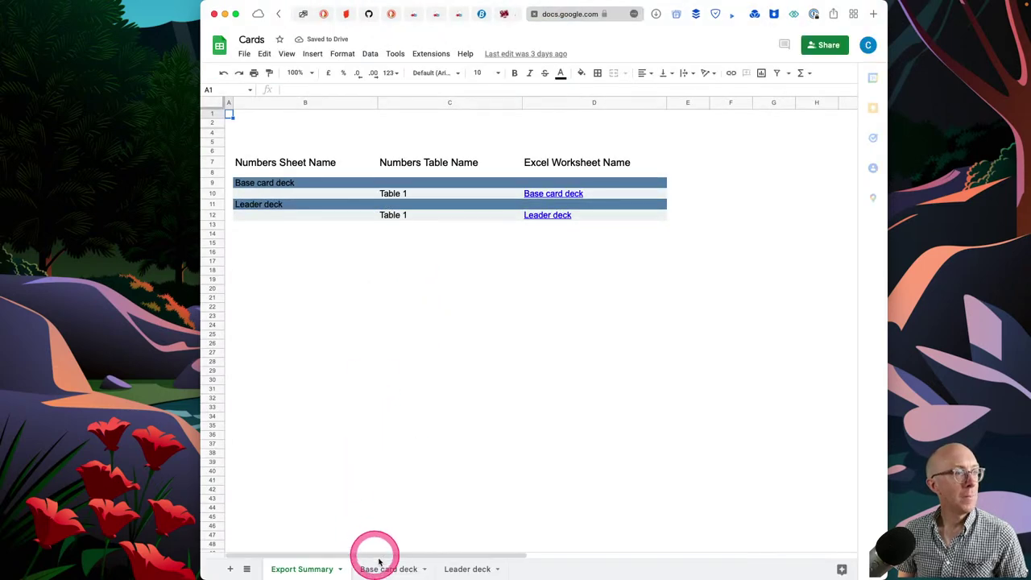
click(385, 569)
scroll(424, 414, down, 20)
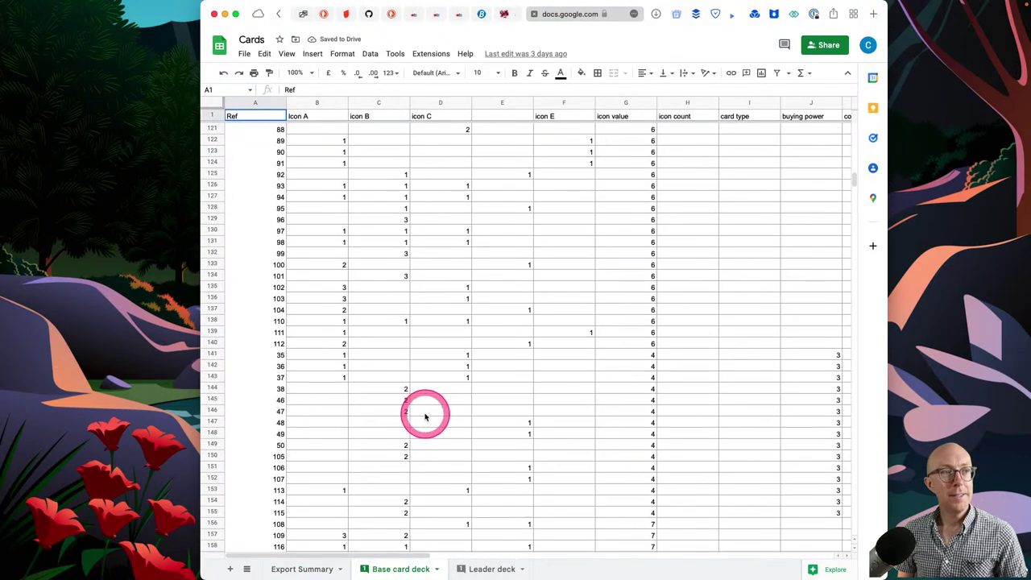
scroll(425, 416, up, 15)
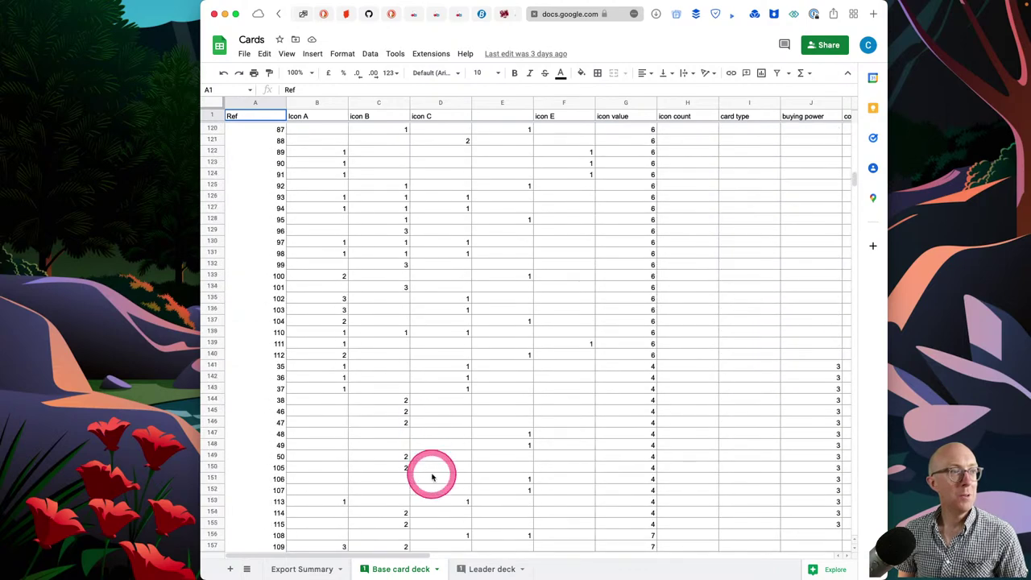
click(482, 569)
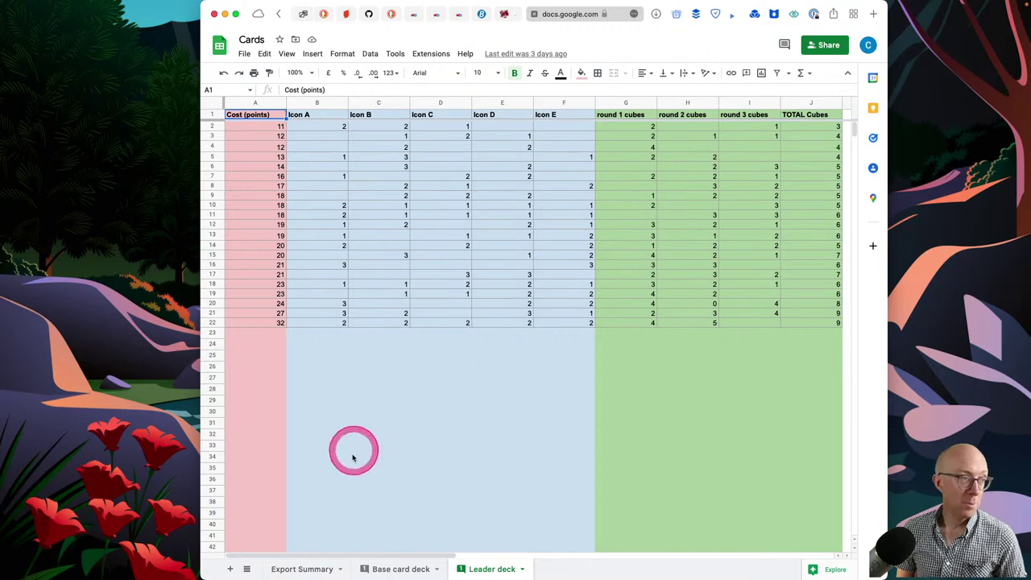
click(534, 14)
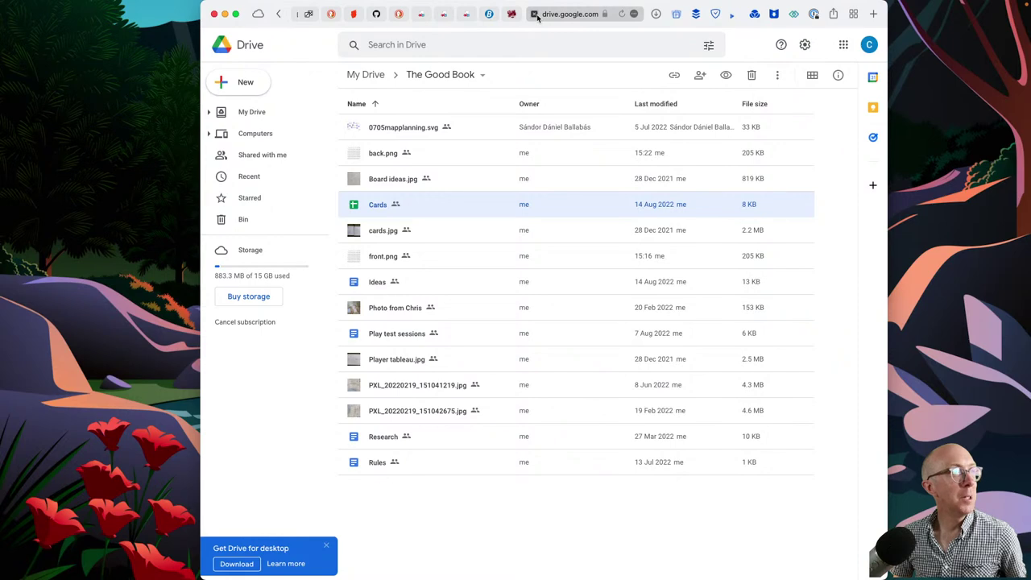
- View the 153 KB photo of the paper prototype in the folder, and close the preview
click(357, 308)
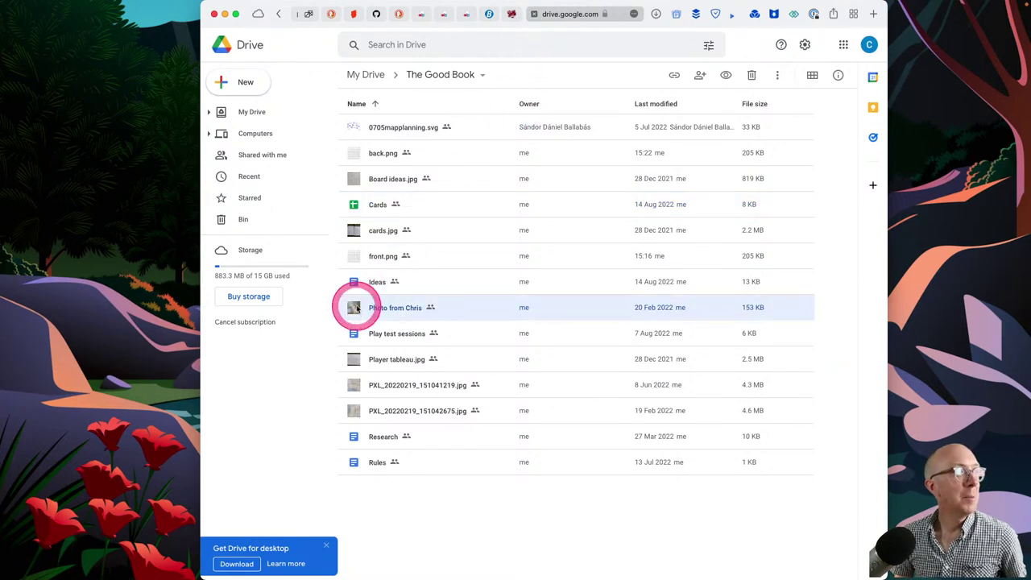
double_click(357, 308)
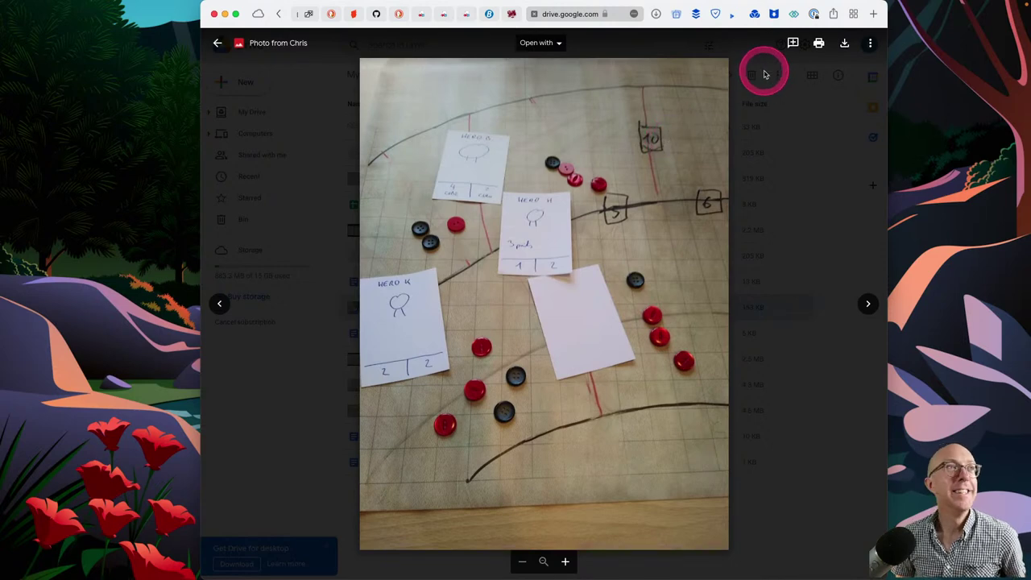
click(216, 42)
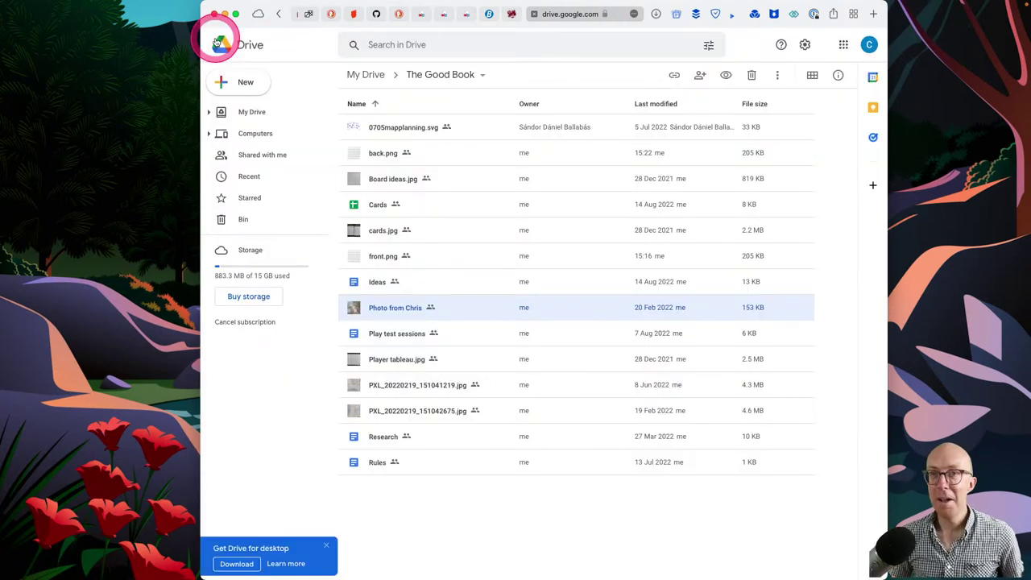